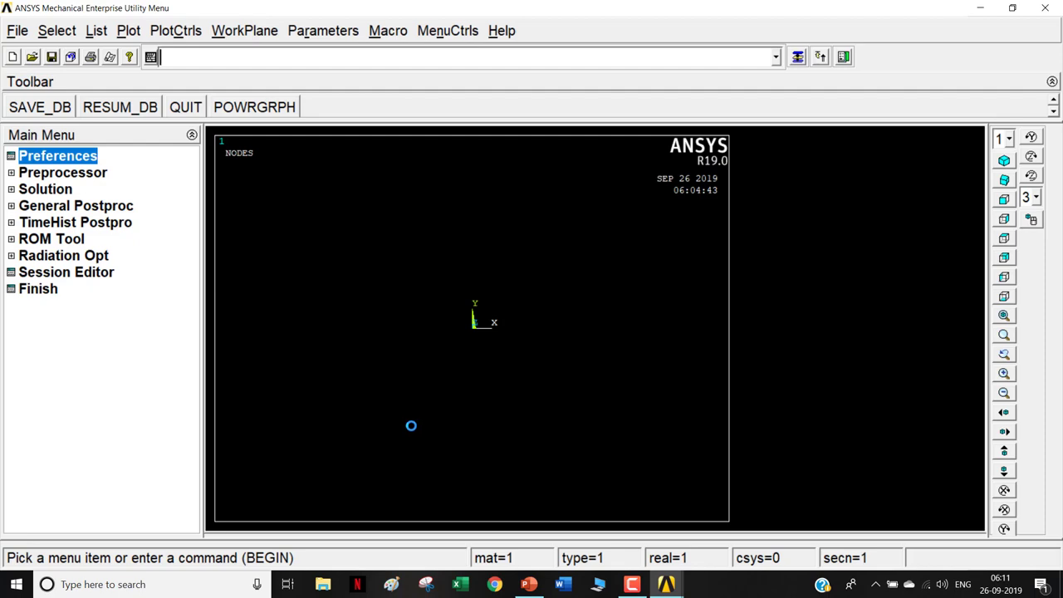
Step: Add the thermal solid element Quad 4node 55 as element type 1
{"action": "left_click", "coordinate": [36, 176]}
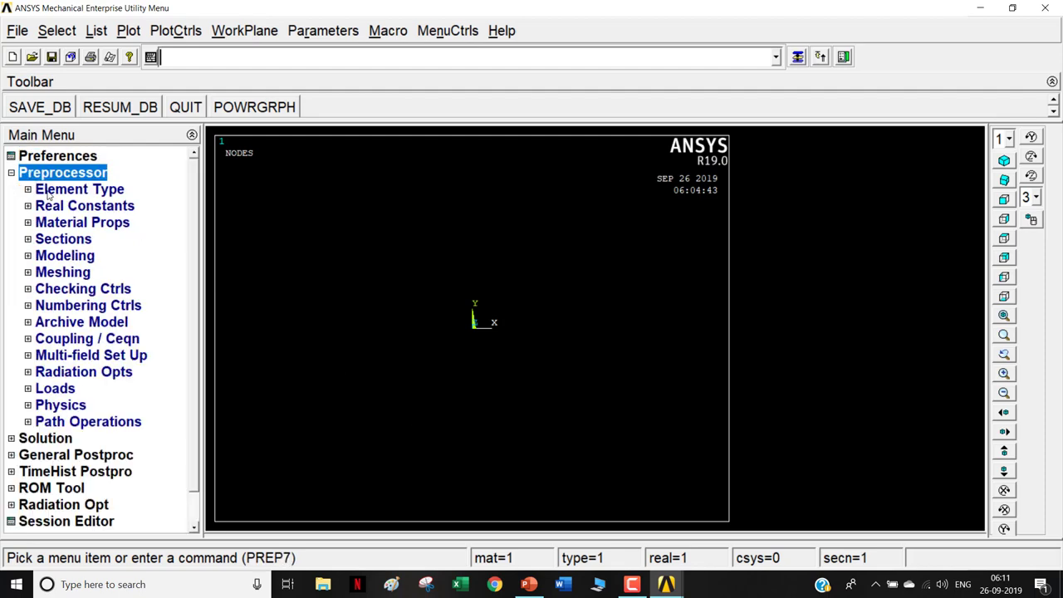
{"action": "left_click", "coordinate": [39, 189]}
{"action": "left_click", "coordinate": [69, 207]}
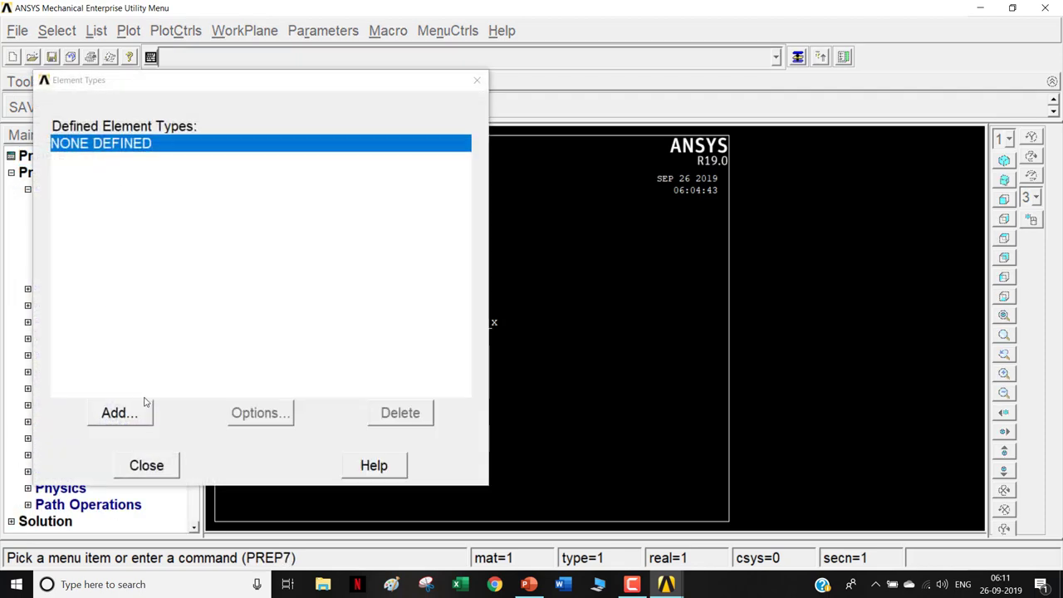
{"action": "left_click", "coordinate": [133, 414]}
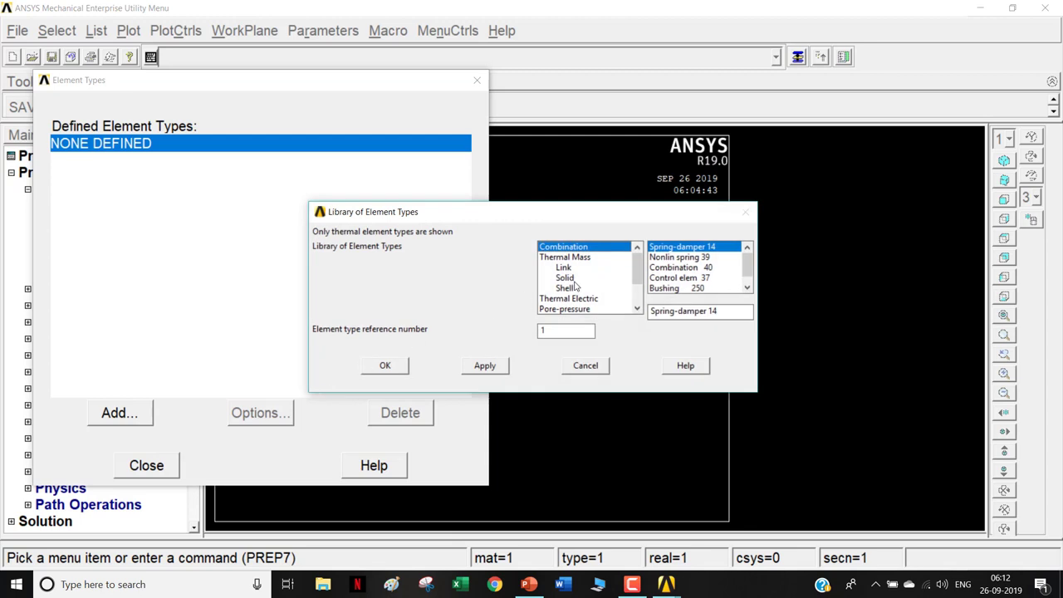
{"action": "left_click", "coordinate": [578, 279]}
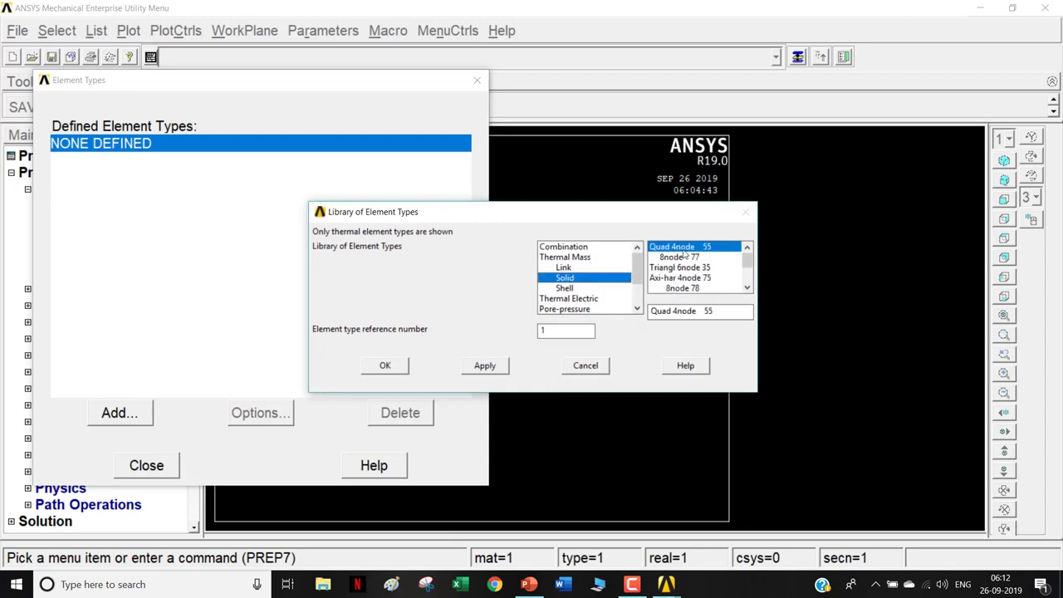
{"action": "left_click", "coordinate": [382, 367]}
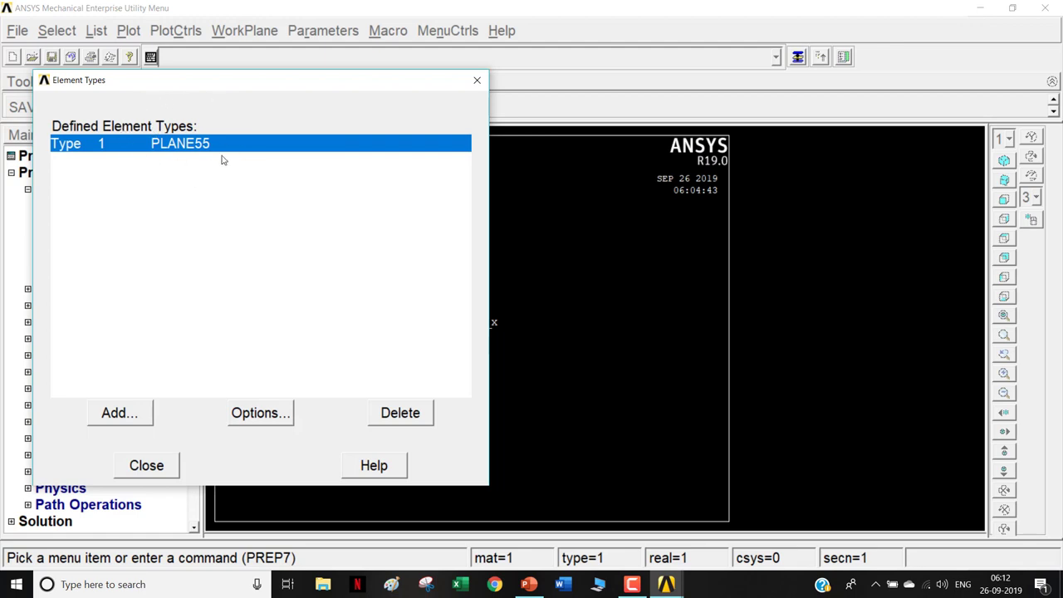
Step: Set the PLANE55 element behavior K3 to Plane Thickness, consulting the composite wall slide in PowerPoint, and finish the element type definition
{"action": "left_click", "coordinate": [258, 413]}
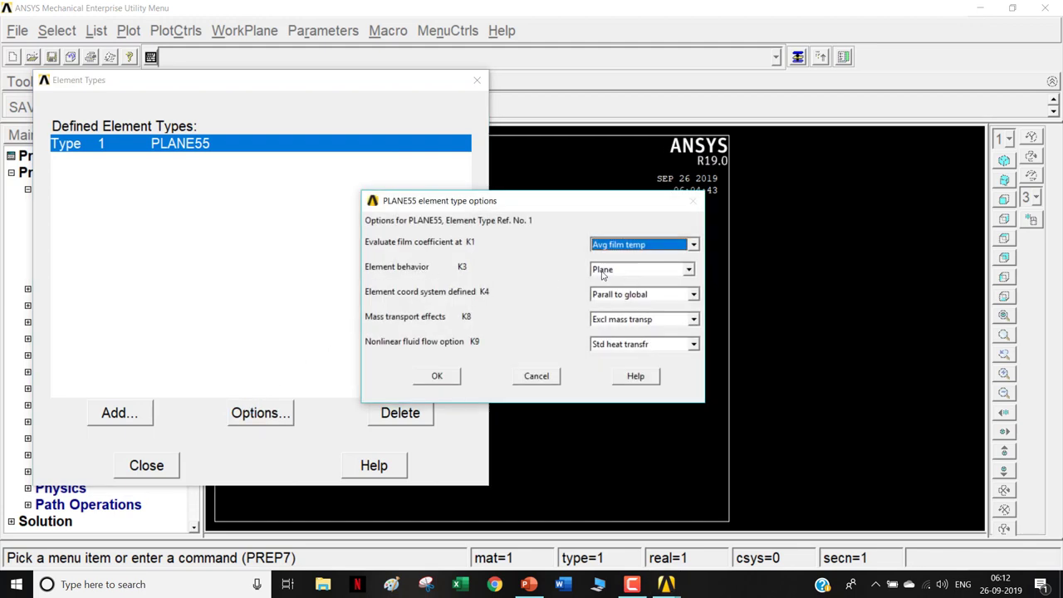
{"action": "left_click", "coordinate": [689, 270]}
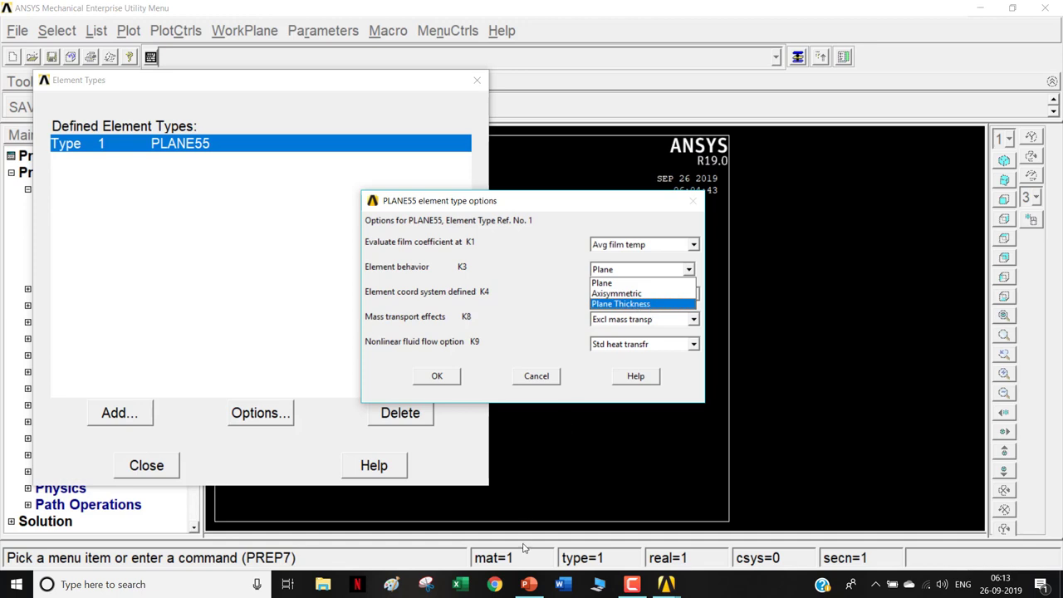
{"action": "key", "text": "alt+Tab"}
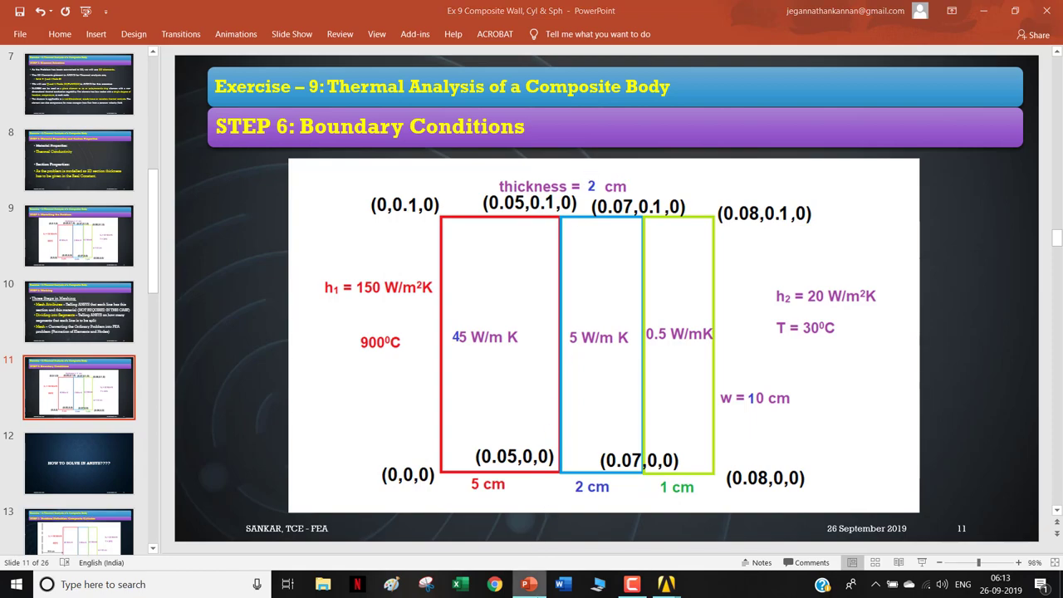
{"action": "key", "text": "alt+Tab"}
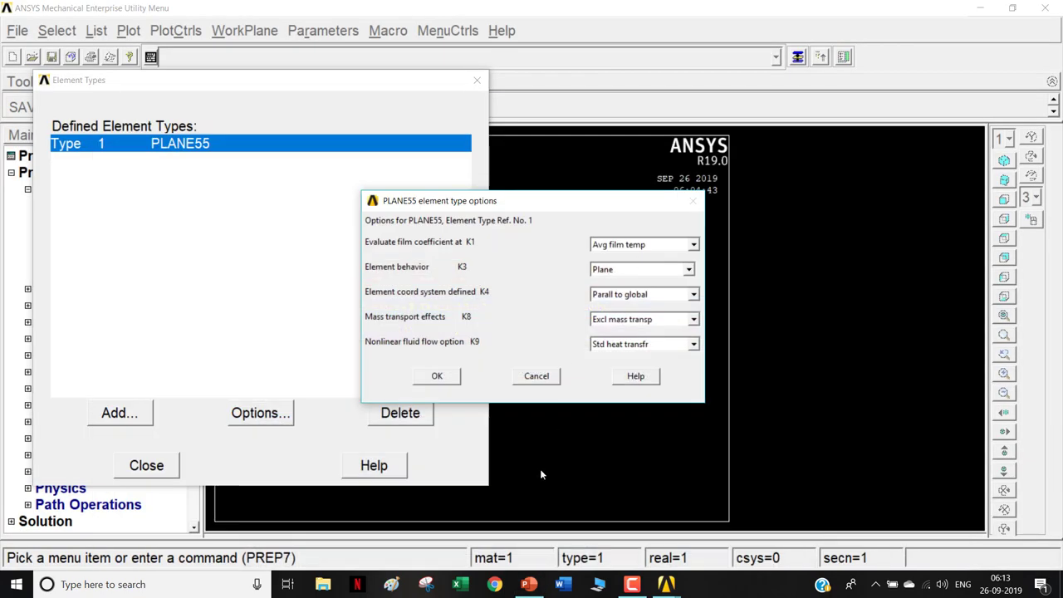
{"action": "left_click", "coordinate": [529, 583]}
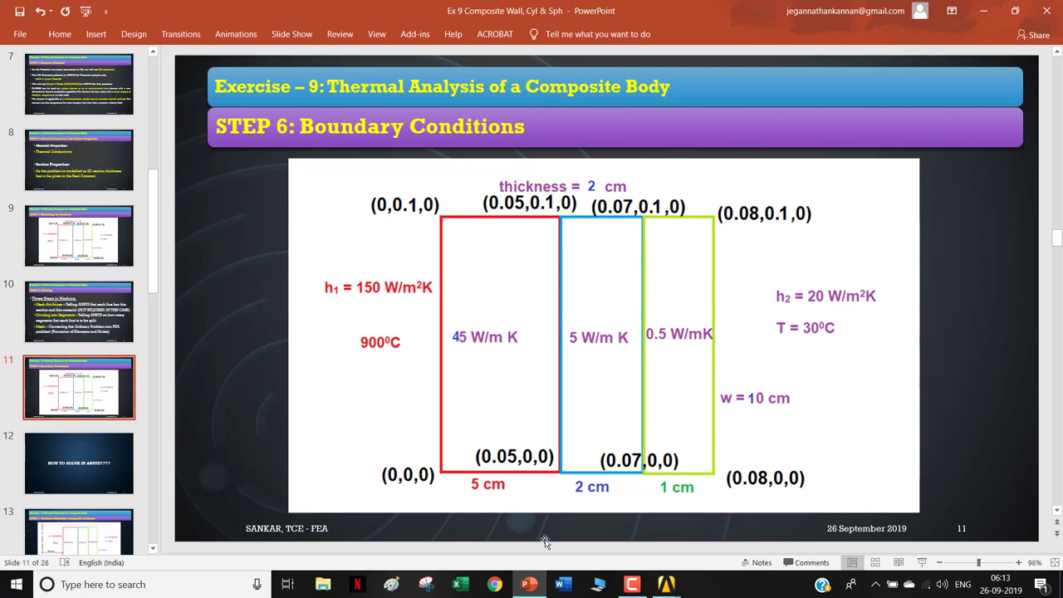
{"action": "left_click", "coordinate": [540, 586]}
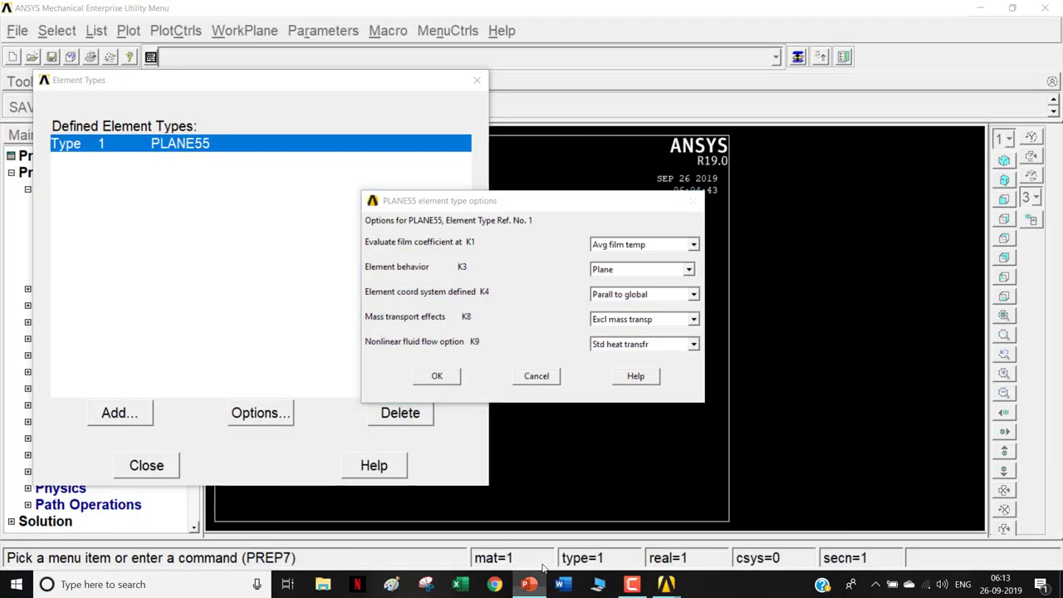
{"action": "left_click", "coordinate": [530, 584]}
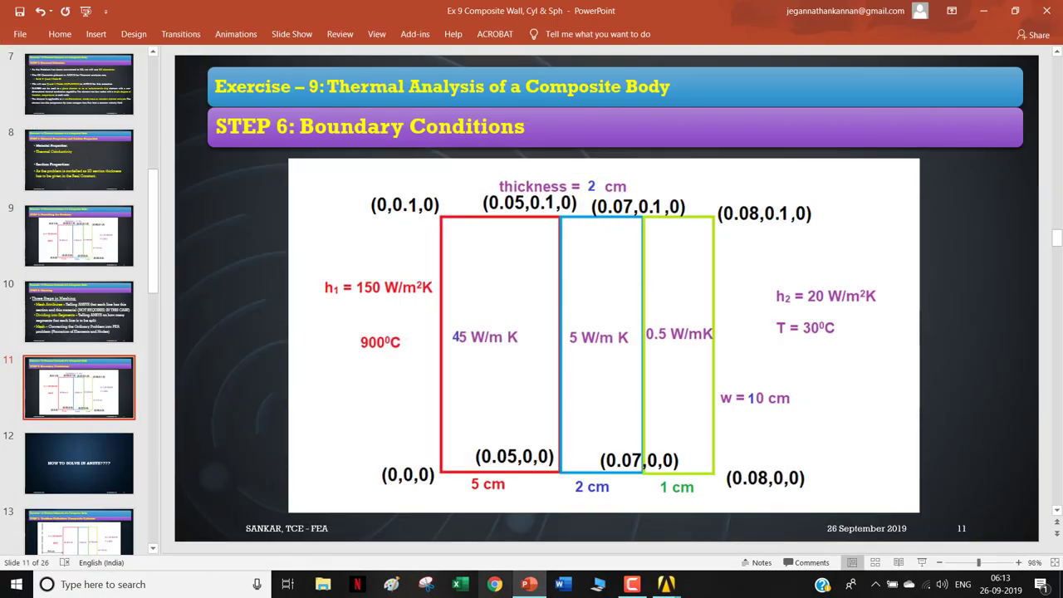
{"action": "left_click", "coordinate": [529, 584]}
{"action": "left_click", "coordinate": [621, 270]}
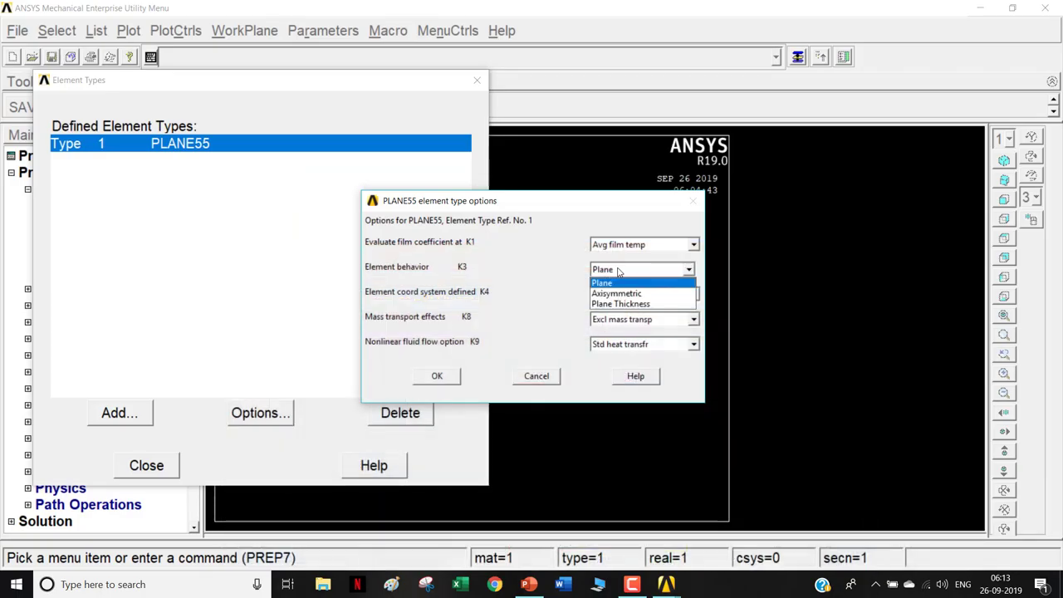
{"action": "left_click", "coordinate": [620, 304]}
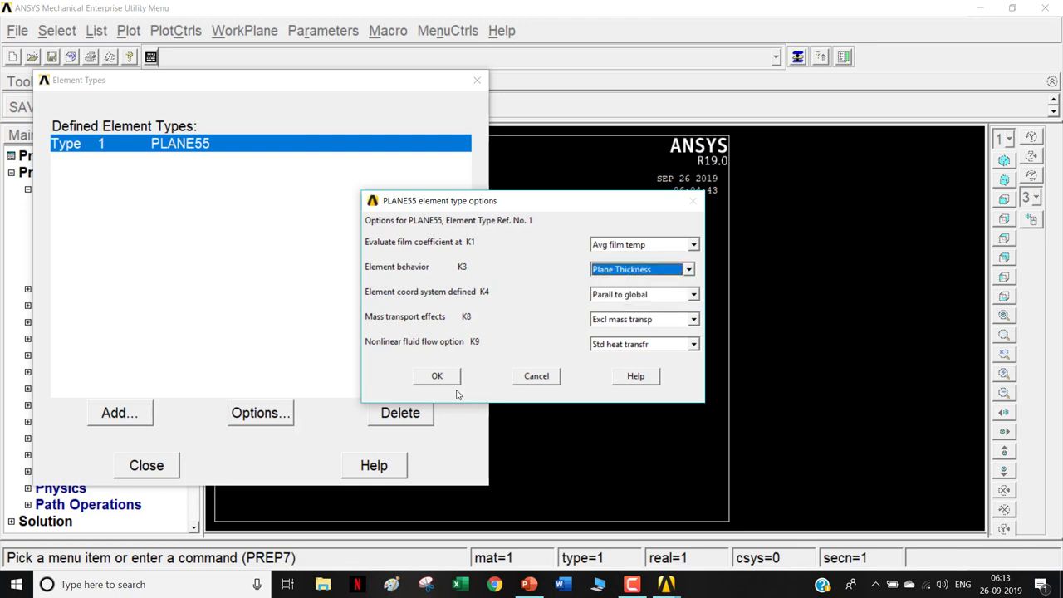
{"action": "left_click", "coordinate": [436, 376]}
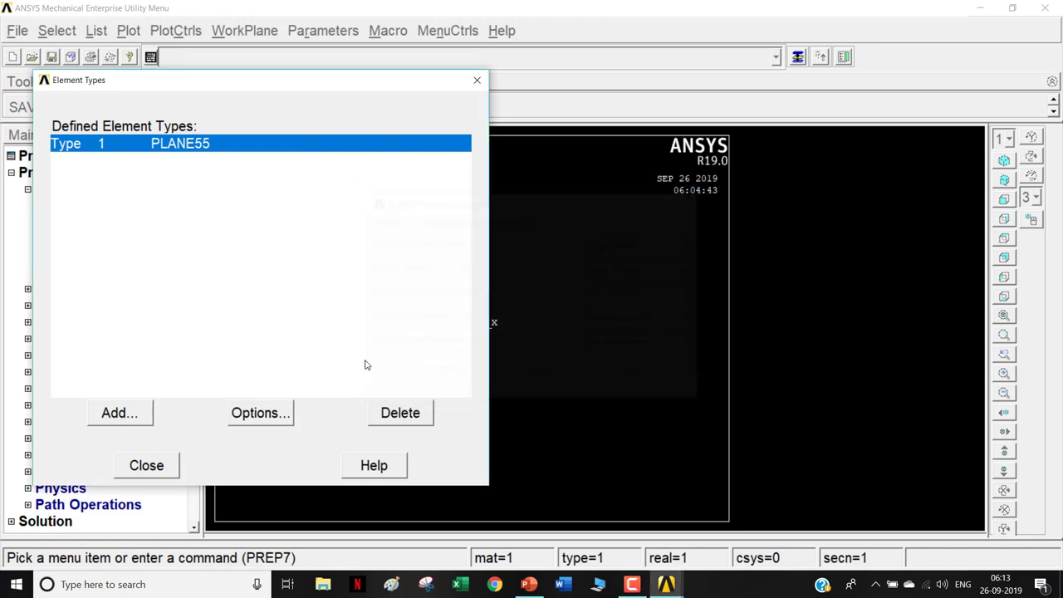
{"action": "left_click", "coordinate": [152, 462]}
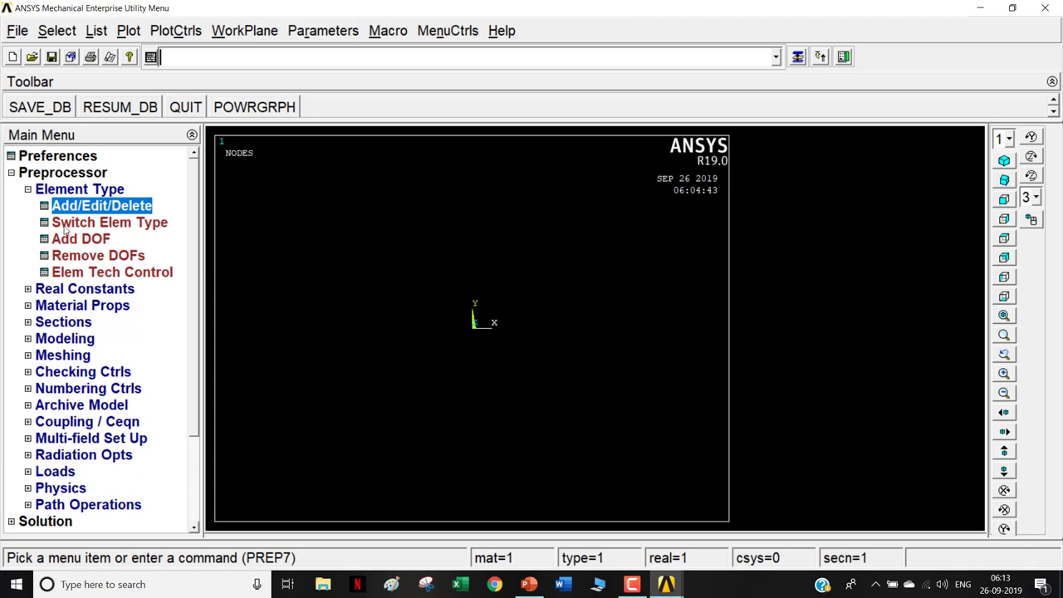
Step: Define real constant set 1 for PLANE55 with a Z-depth thickness of 20, checking the thickness on the PowerPoint slide
{"action": "left_click", "coordinate": [78, 291]}
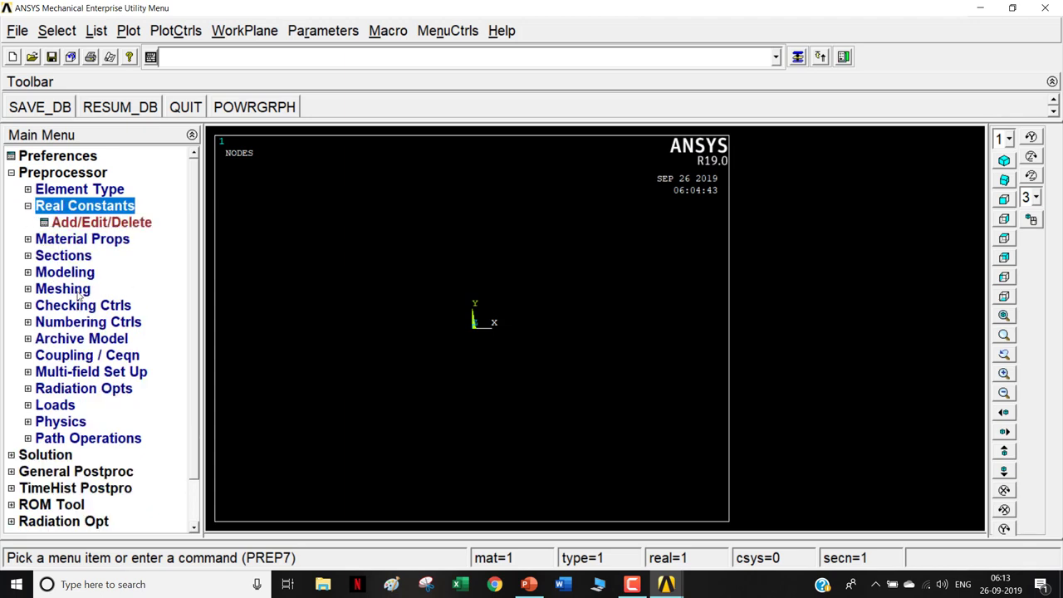
{"action": "left_click", "coordinate": [93, 224]}
{"action": "left_click", "coordinate": [80, 308]}
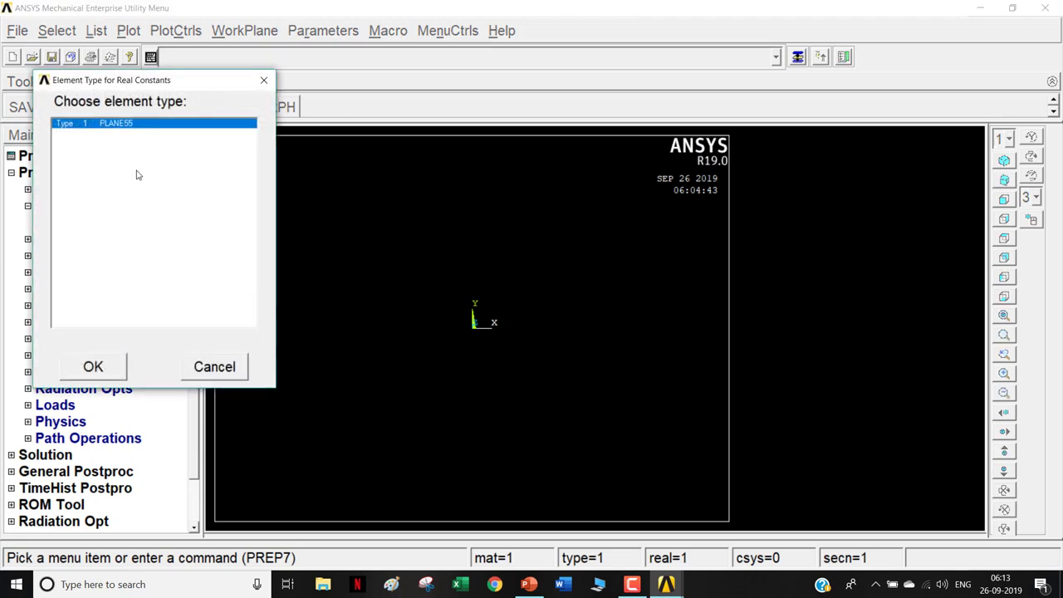
{"action": "left_click", "coordinate": [88, 367]}
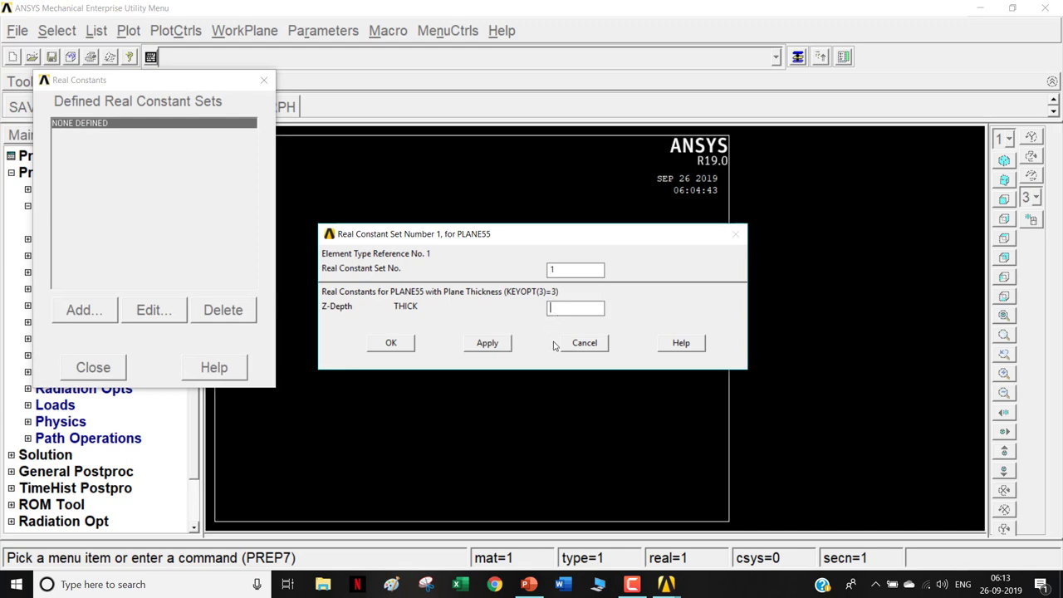
{"action": "left_click", "coordinate": [530, 582]}
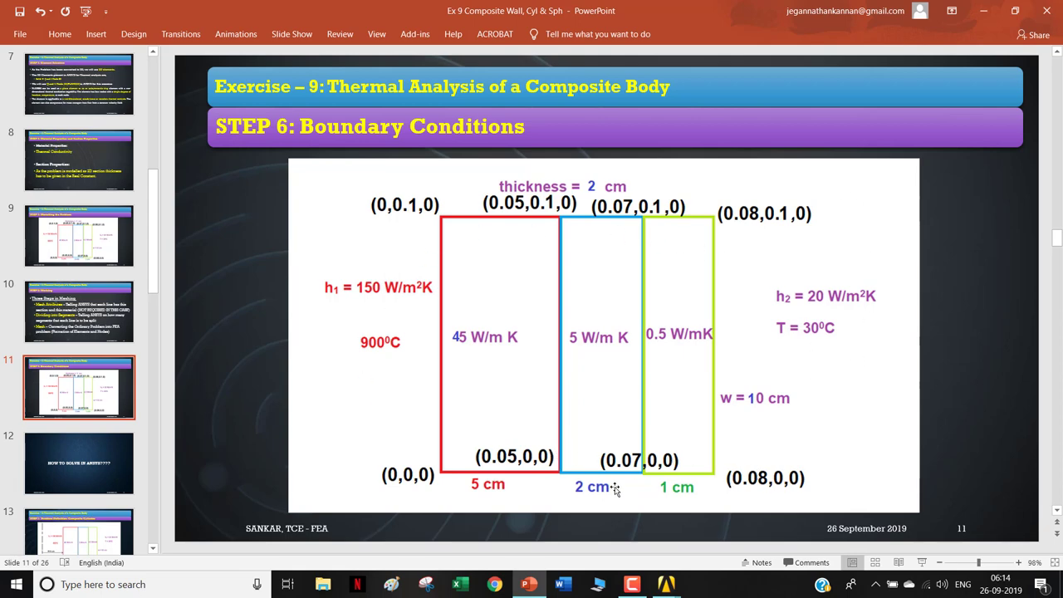
{"action": "mouse_move", "coordinate": [526, 584]}
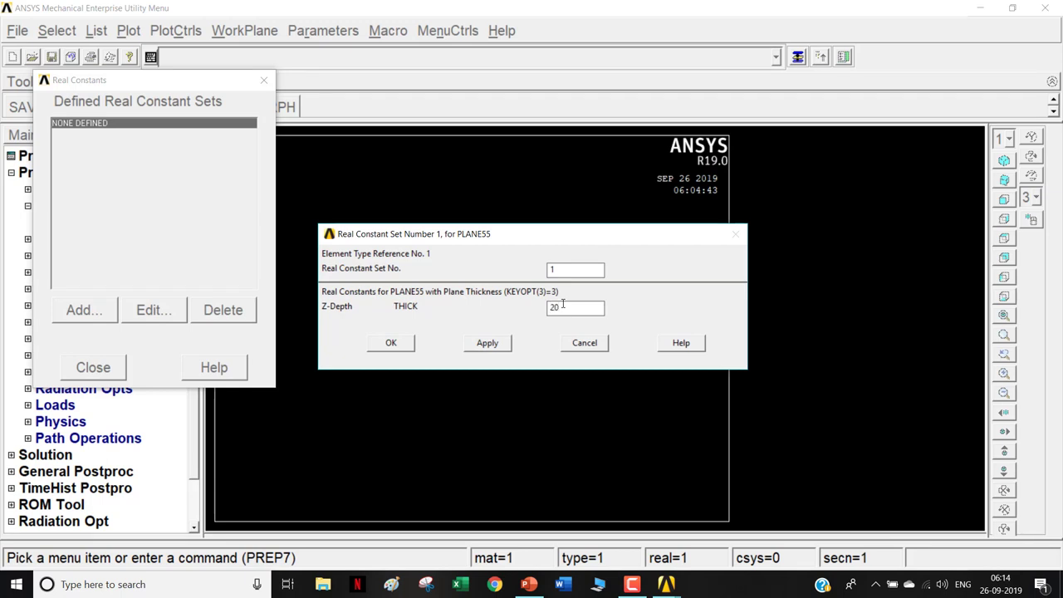
{"action": "left_click", "coordinate": [392, 346]}
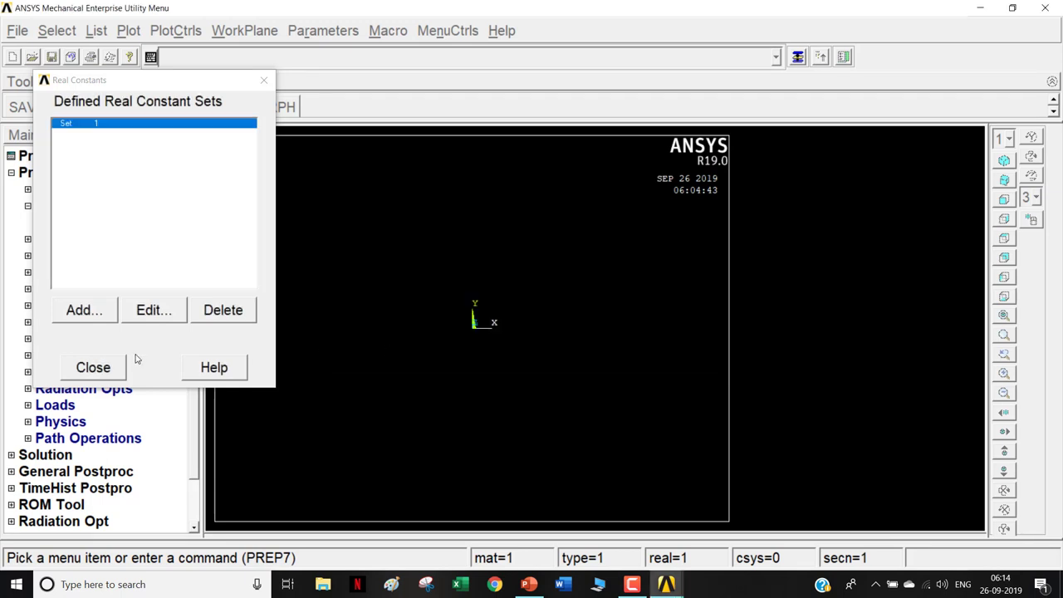
{"action": "left_click", "coordinate": [103, 369]}
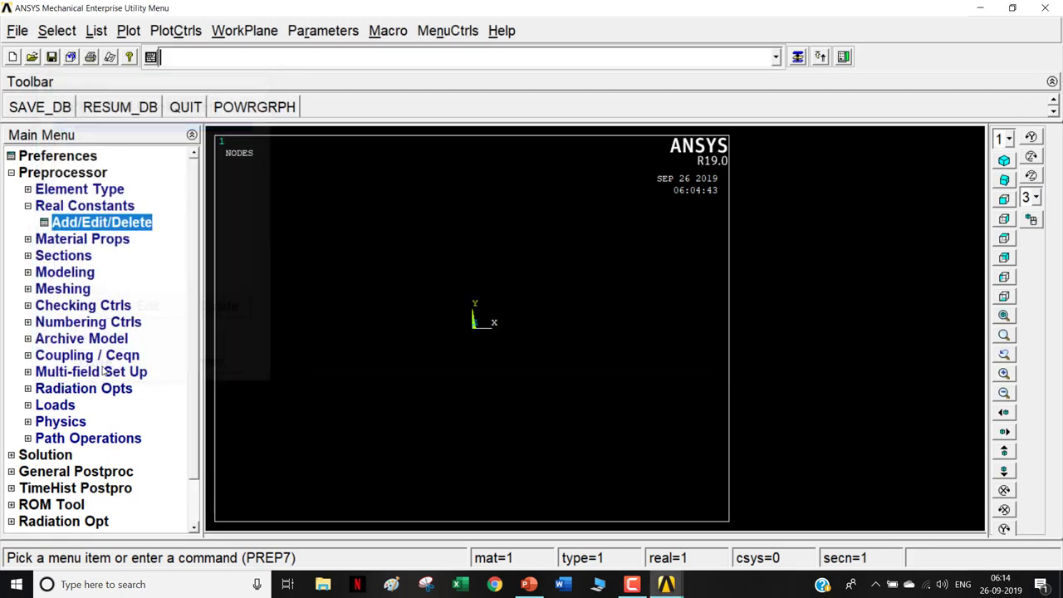
Step: Define isotropic thermal conductivity KXX of 45e-3 for material 1, taking the first layer's value from the PowerPoint slide
{"action": "left_click", "coordinate": [92, 239]}
{"action": "left_click", "coordinate": [96, 305]}
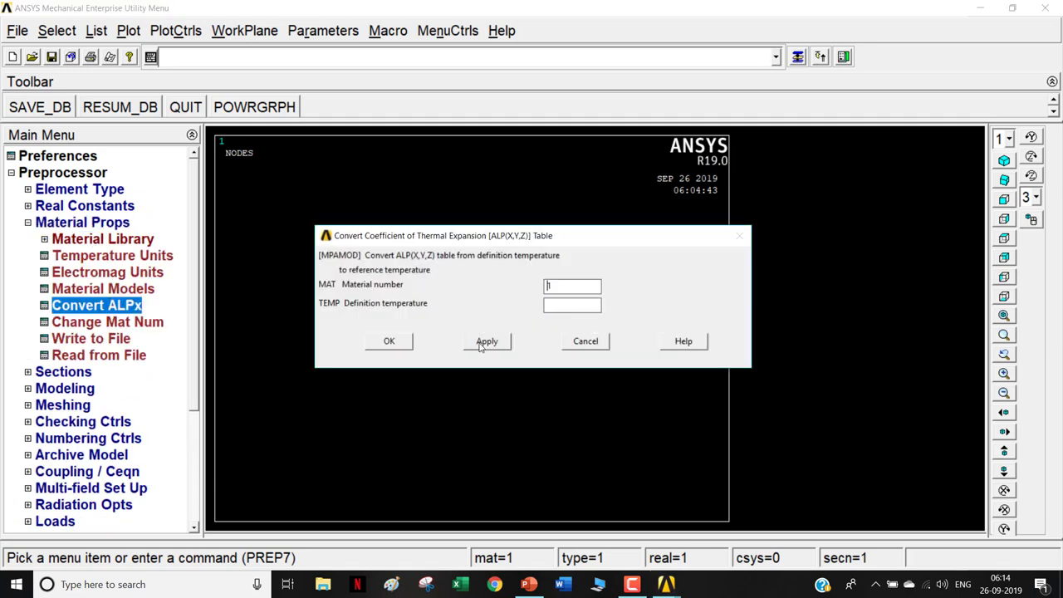
{"action": "left_click", "coordinate": [583, 344]}
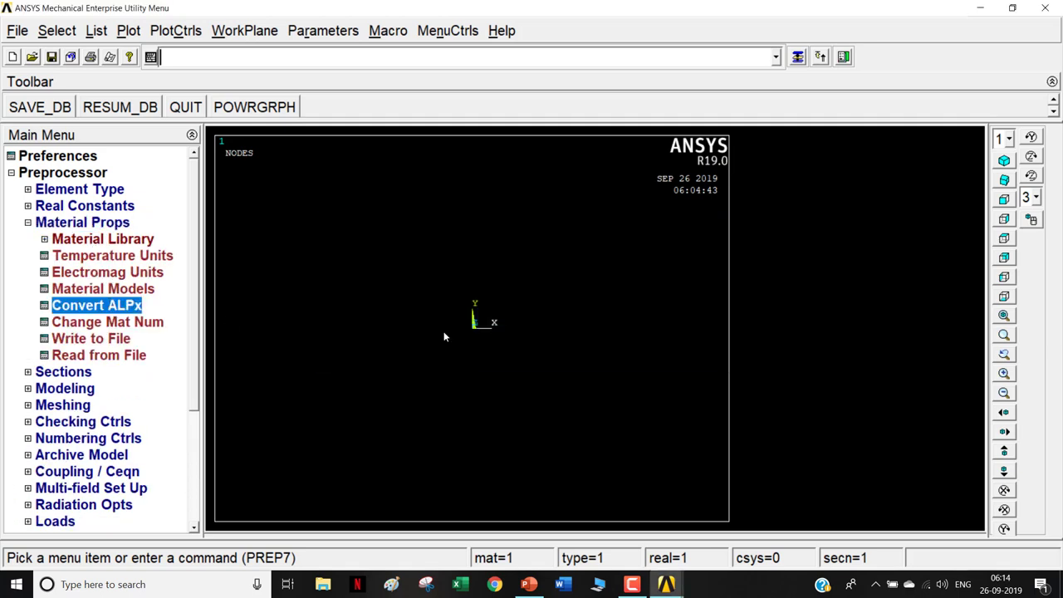
{"action": "left_click", "coordinate": [94, 289]}
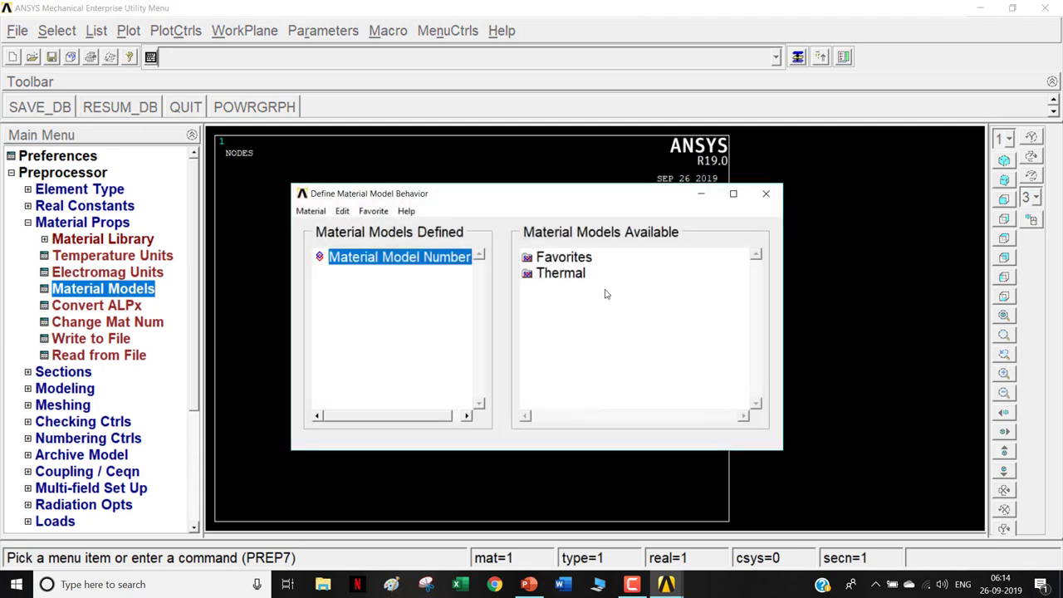
{"action": "double_click", "coordinate": [564, 274]}
{"action": "double_click", "coordinate": [593, 289]}
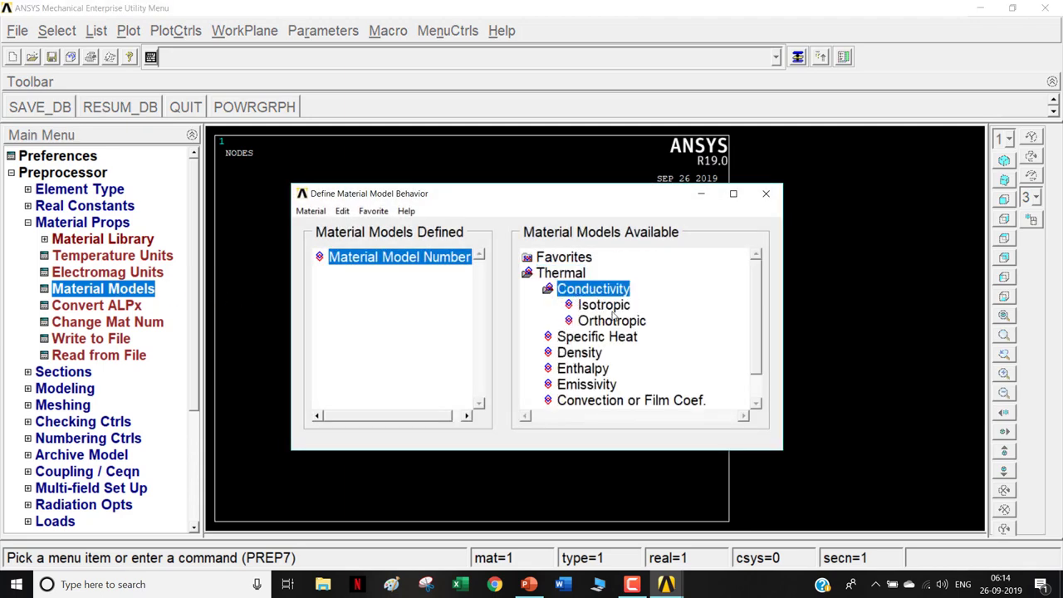
{"action": "double_click", "coordinate": [612, 308]}
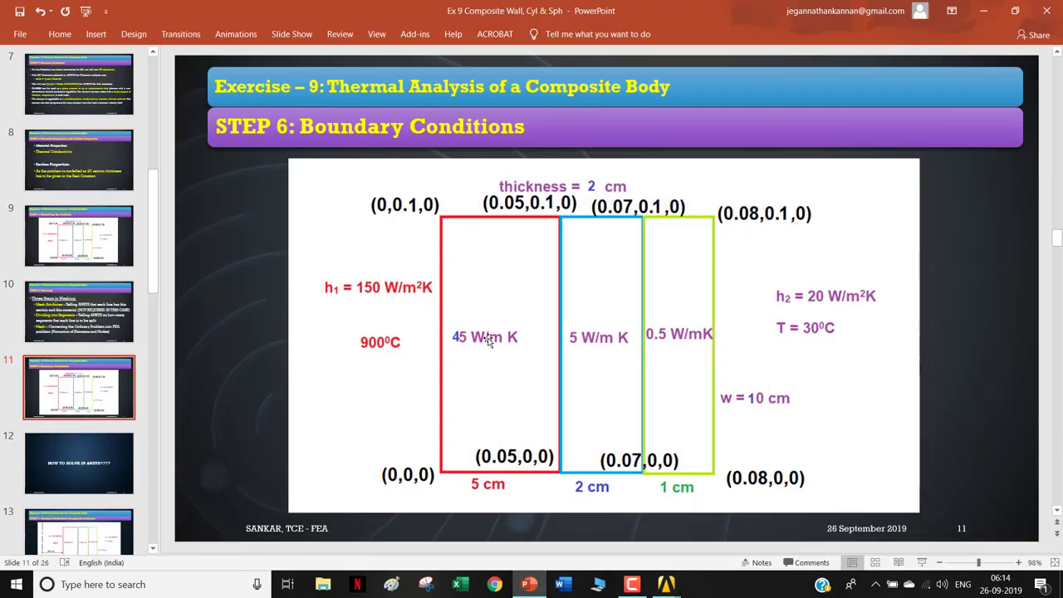
{"action": "left_click", "coordinate": [529, 584]}
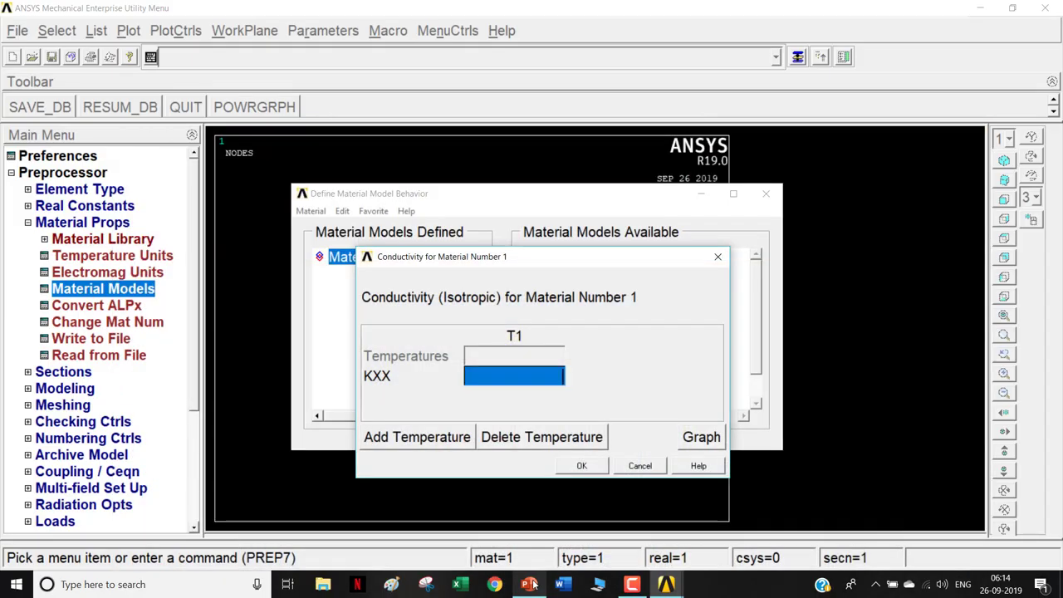
{"action": "type", "text": "45e"}
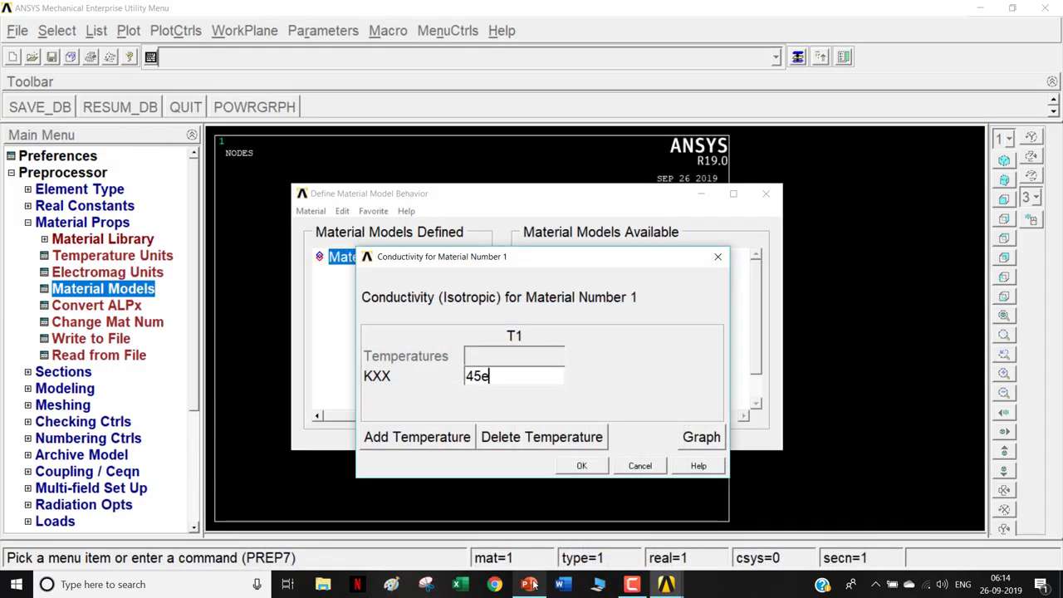
{"action": "type", "text": "-3"}
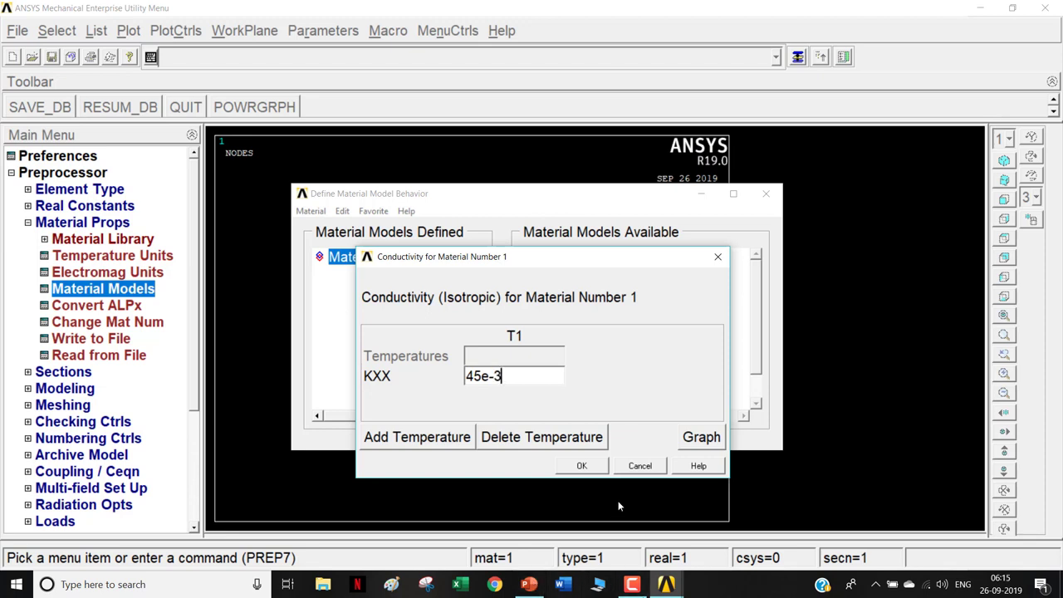
{"action": "left_click", "coordinate": [582, 466]}
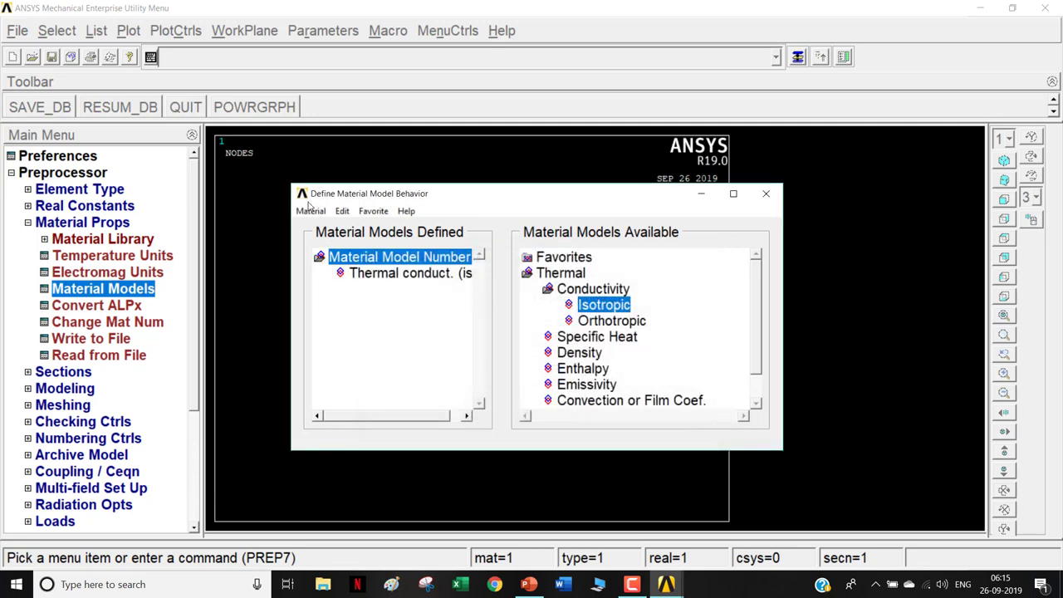
Step: Add material model 2 and define its isotropic thermal conductivity KXX as 5e-3, taking the middle layer's value from the PowerPoint slide
{"action": "left_click", "coordinate": [311, 211]}
{"action": "left_click", "coordinate": [328, 228]}
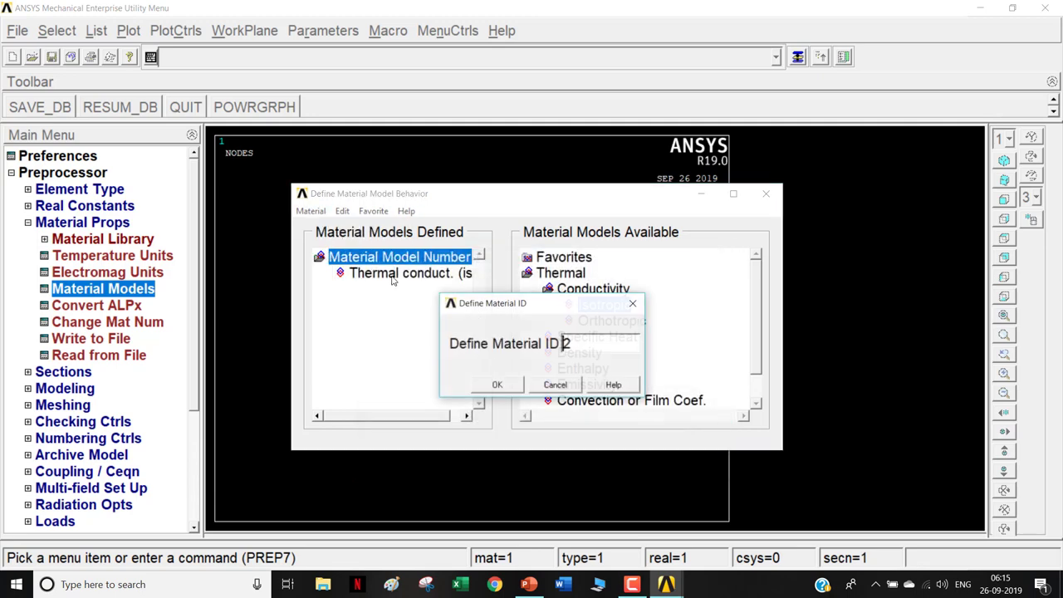
{"action": "left_click", "coordinate": [496, 384]}
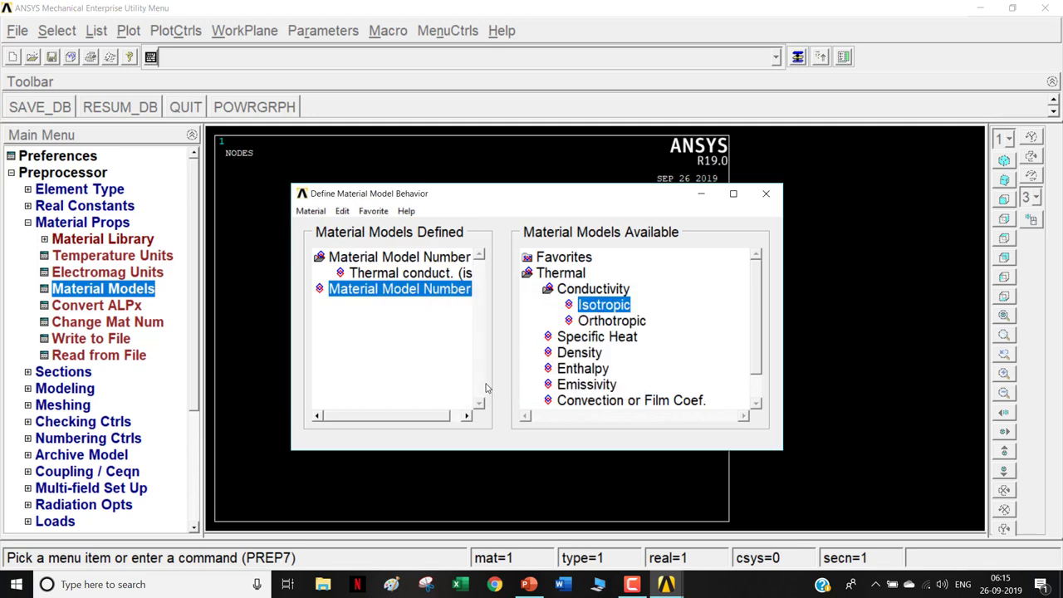
{"action": "left_click", "coordinate": [528, 584]}
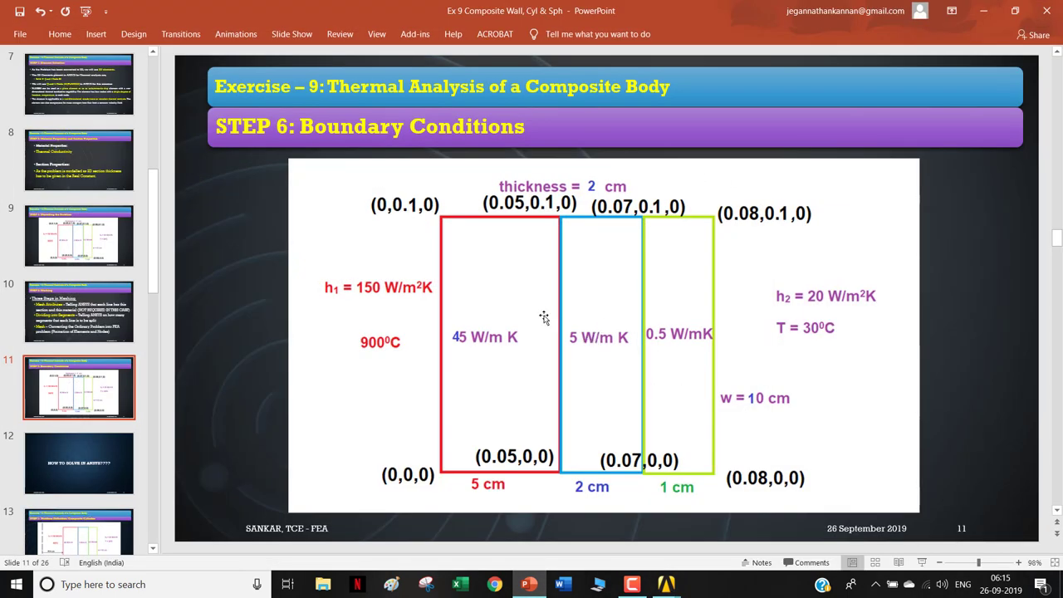
{"action": "left_click", "coordinate": [527, 586]}
{"action": "double_click", "coordinate": [593, 306]}
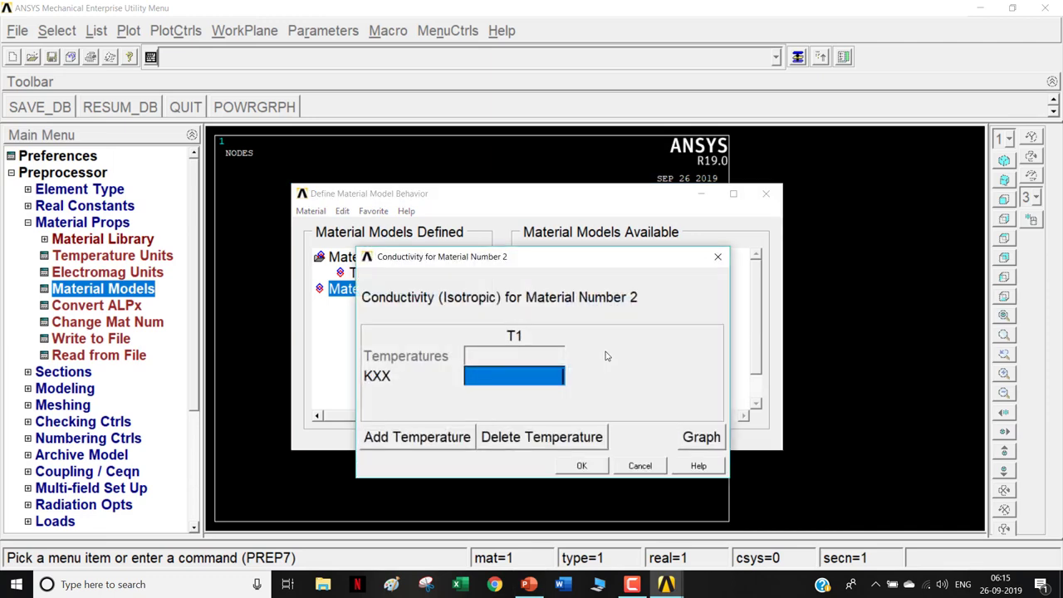
{"action": "type", "text": "5e"}
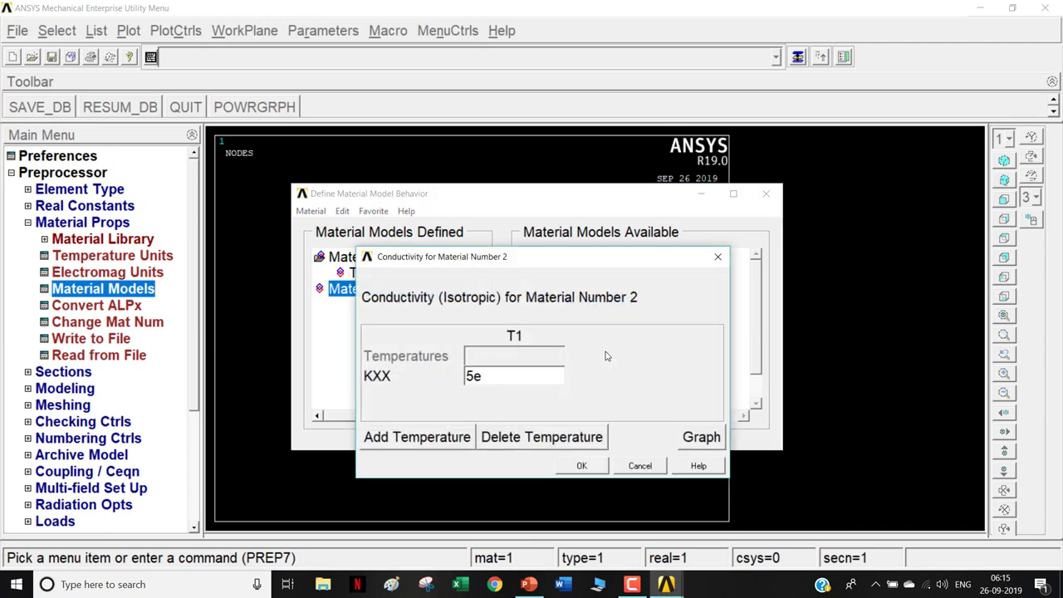
{"action": "type", "text": "-43"}
{"action": "key", "text": "BackSpace"}
{"action": "key", "text": "BackSpace"}
{"action": "left_click", "coordinate": [579, 466]}
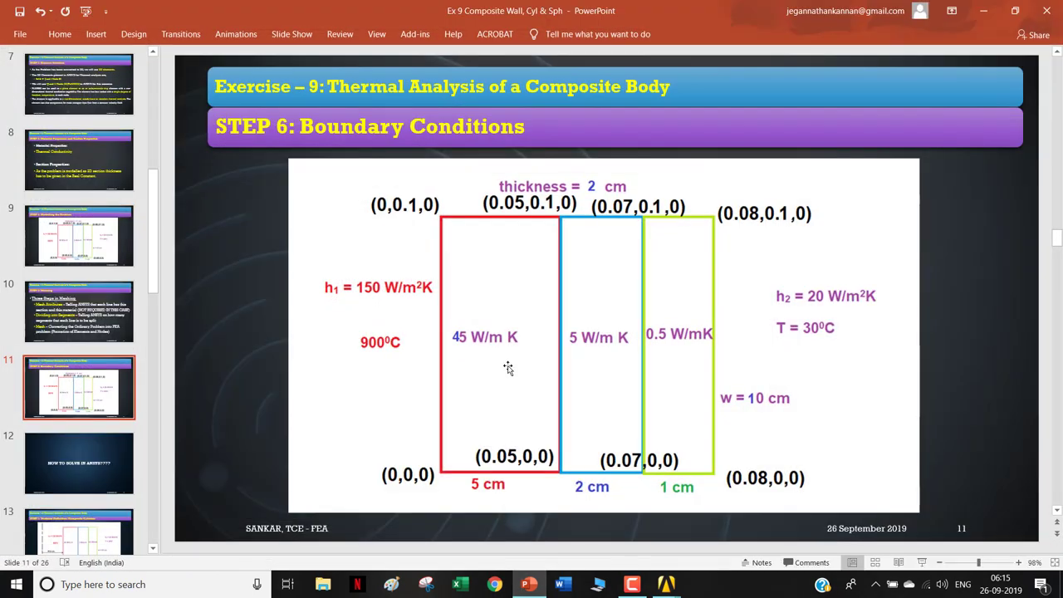
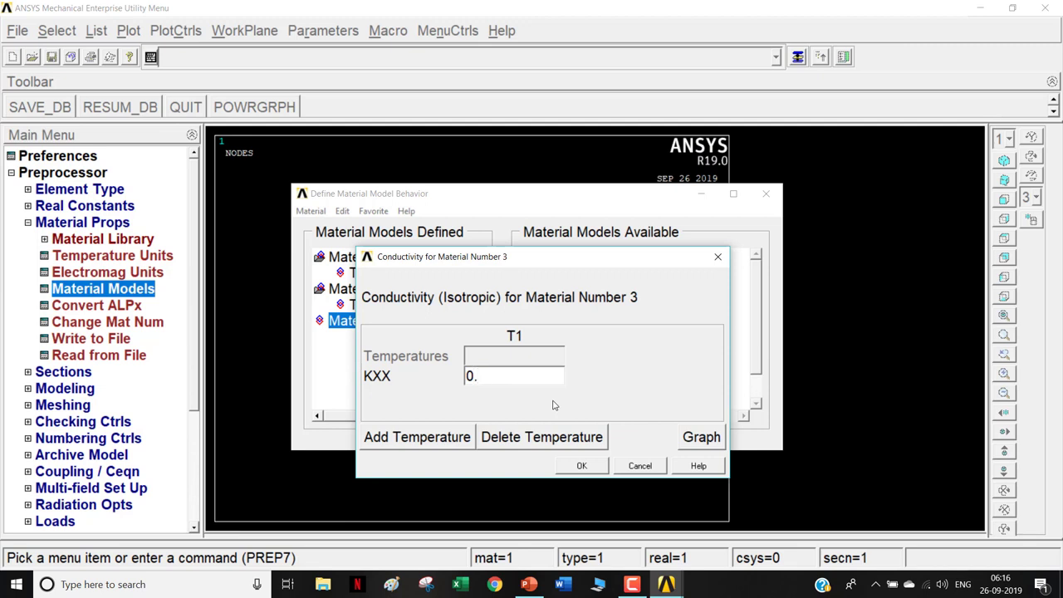
Step: Set the isotropic thermal conductivity KXX of material 3 to 0.5e-3 and finish defining the material models
{"action": "type", "text": "e-3"}
{"action": "left_click", "coordinate": [575, 466]}
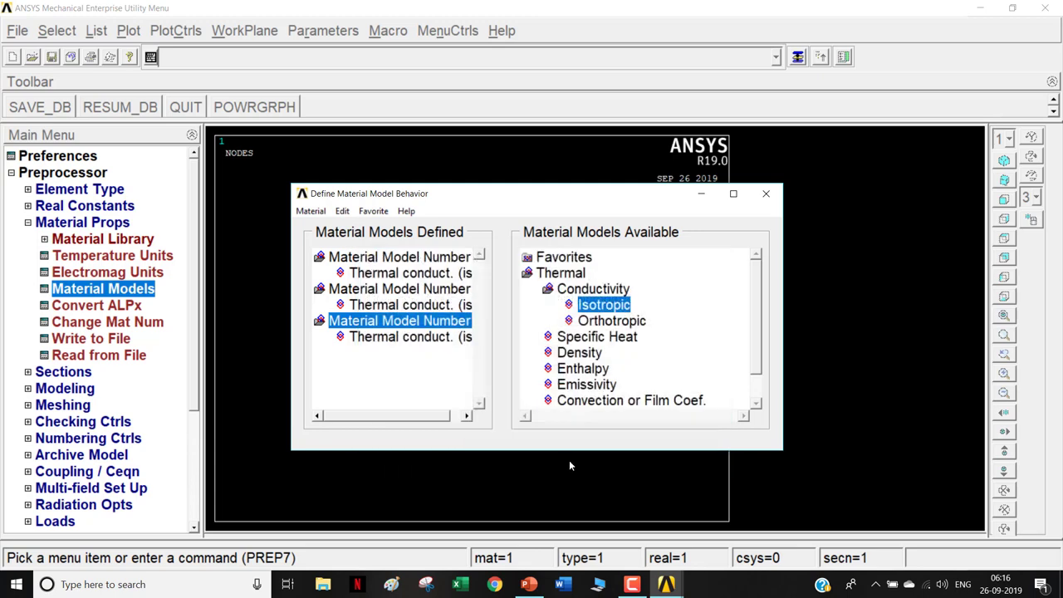
{"action": "left_click", "coordinate": [767, 194]}
{"action": "left_click", "coordinate": [81, 221]}
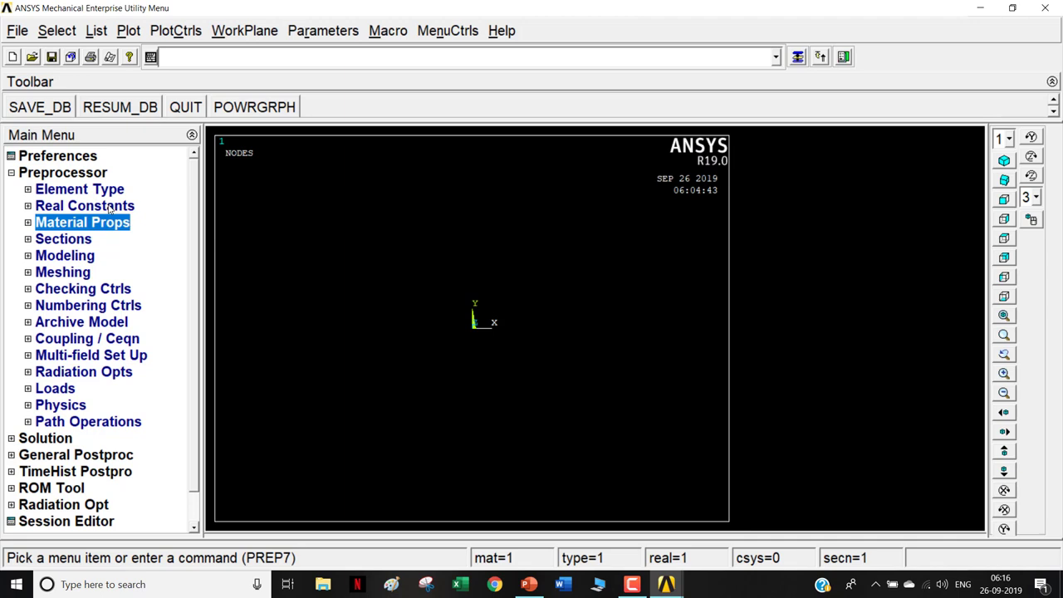
Step: Start a rectangular area by two corners for the first wall layer, with its corner at WP X 0 and WP Y 0
{"action": "left_click", "coordinate": [84, 259]}
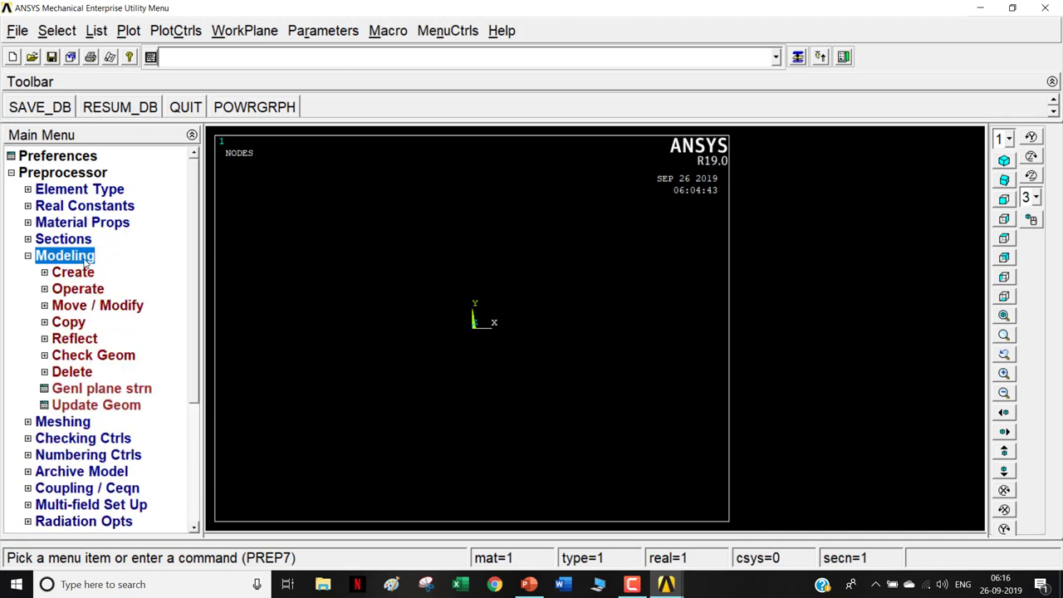
{"action": "left_click", "coordinate": [76, 273]}
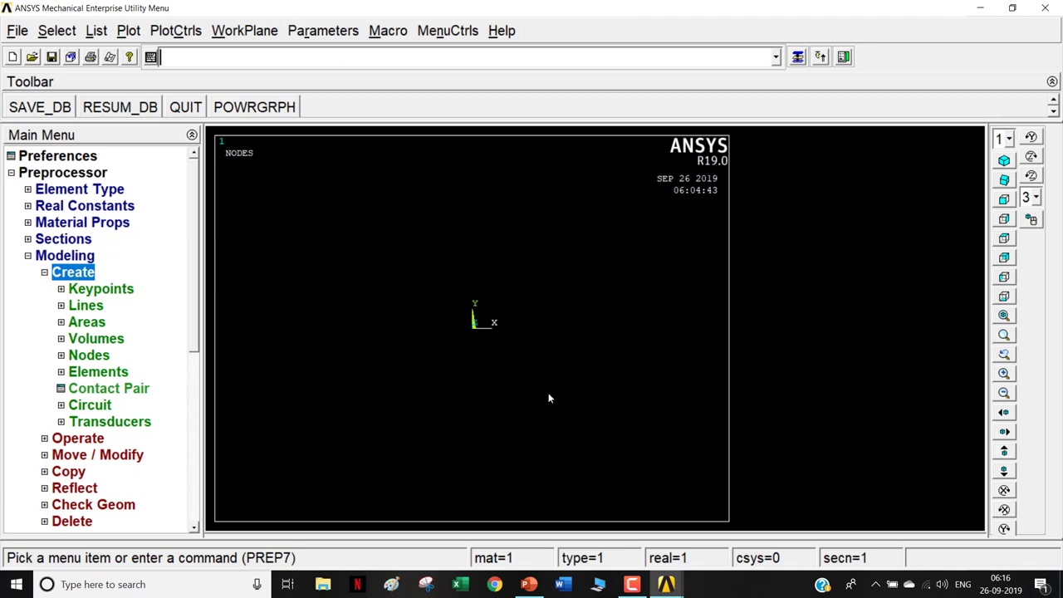
{"action": "left_click", "coordinate": [97, 323]}
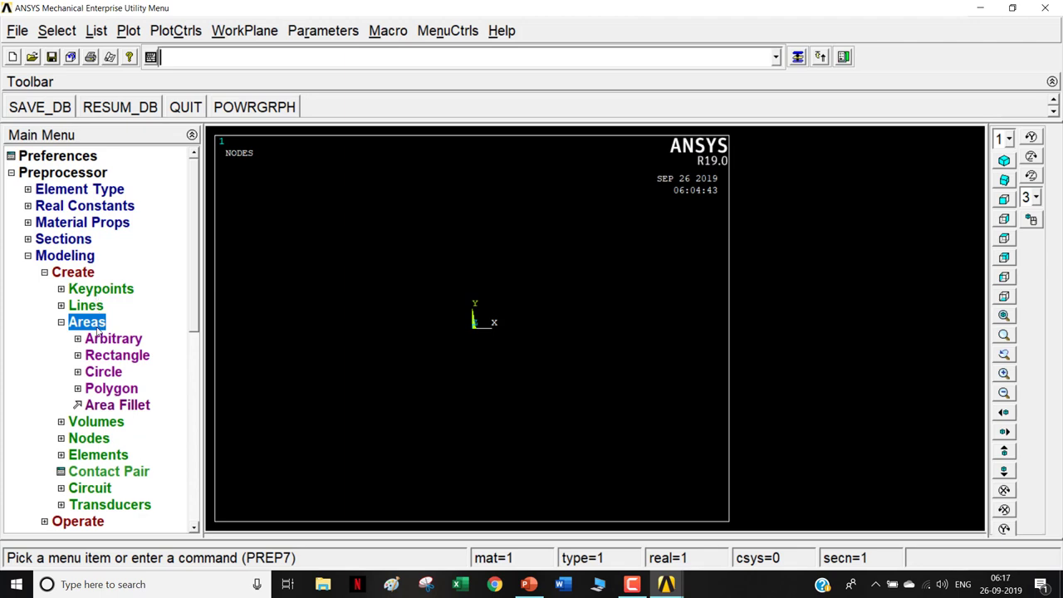
{"action": "left_click", "coordinate": [105, 358]}
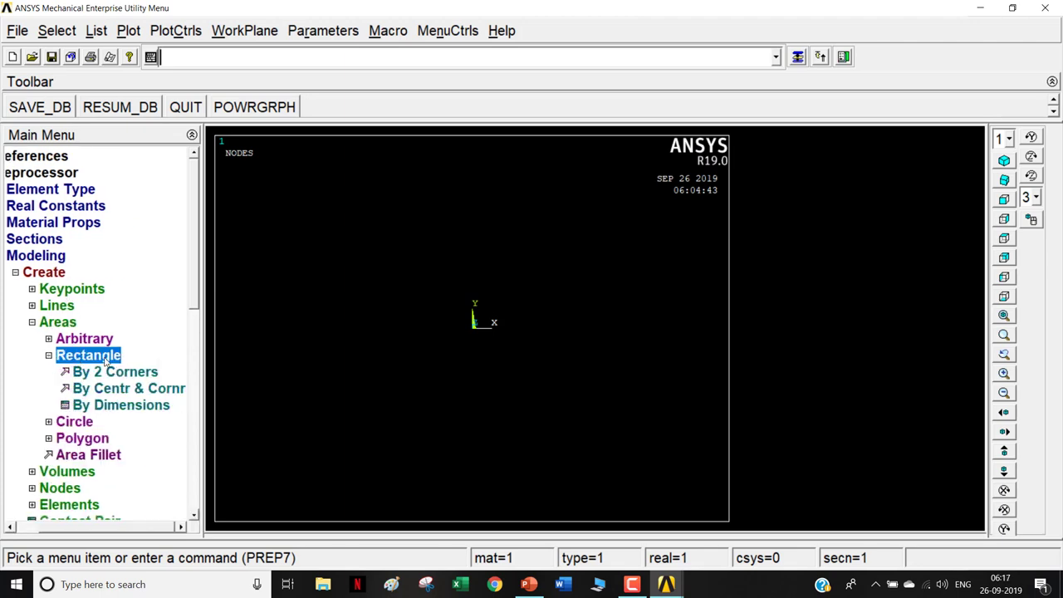
{"action": "left_click", "coordinate": [119, 371]}
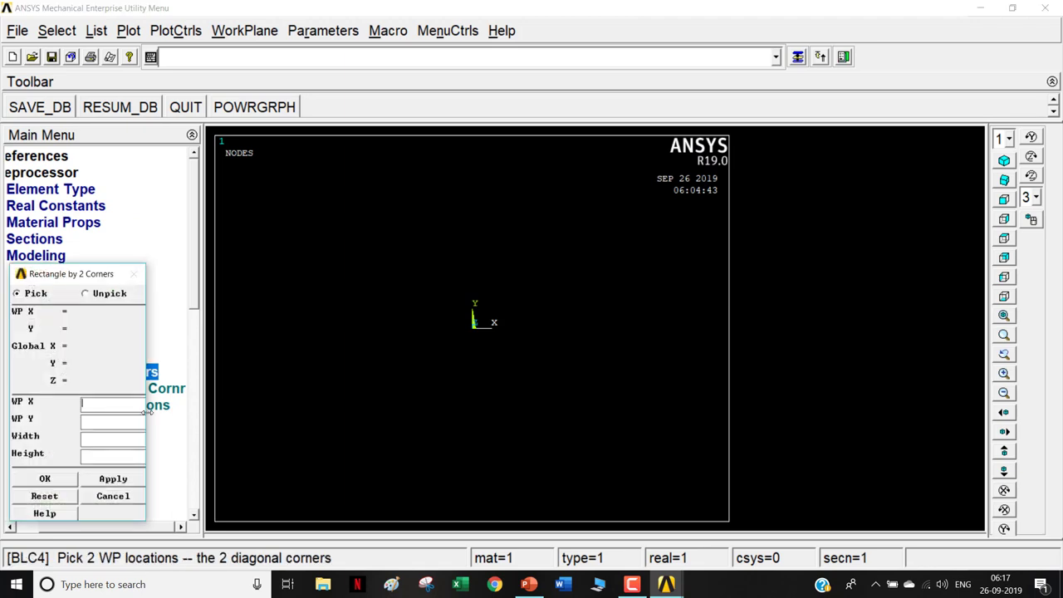
{"action": "type", "text": "00"}
{"action": "key", "text": "Tab"}
{"action": "type", "text": "0"}
Step: Check the first layer's dimensions on the PowerPoint slide and create its rectangle with width 50 and height 100
{"action": "left_click", "coordinate": [544, 590]}
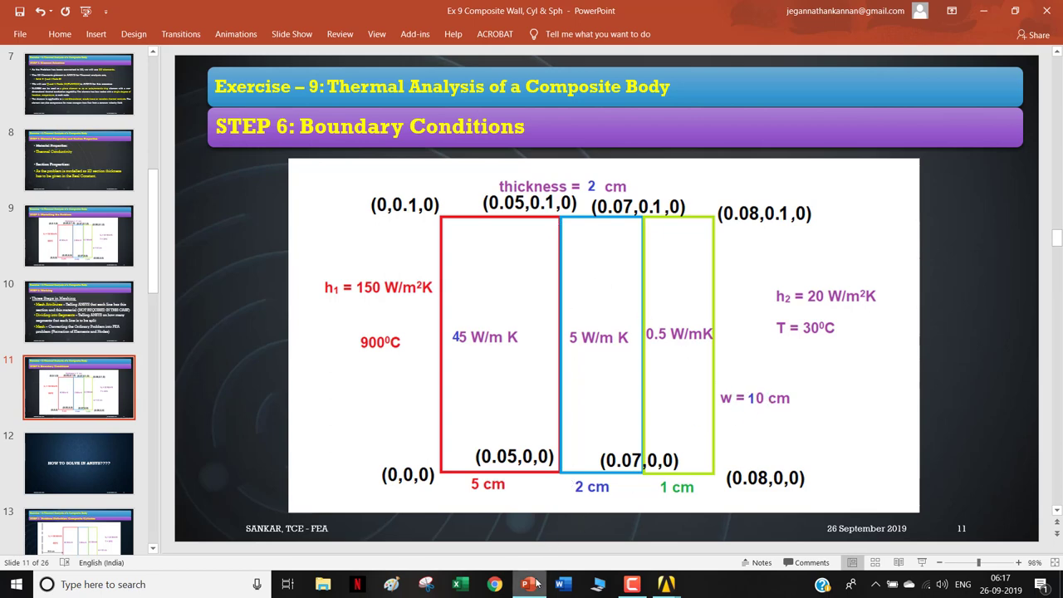
{"action": "mouse_move", "coordinate": [537, 584]}
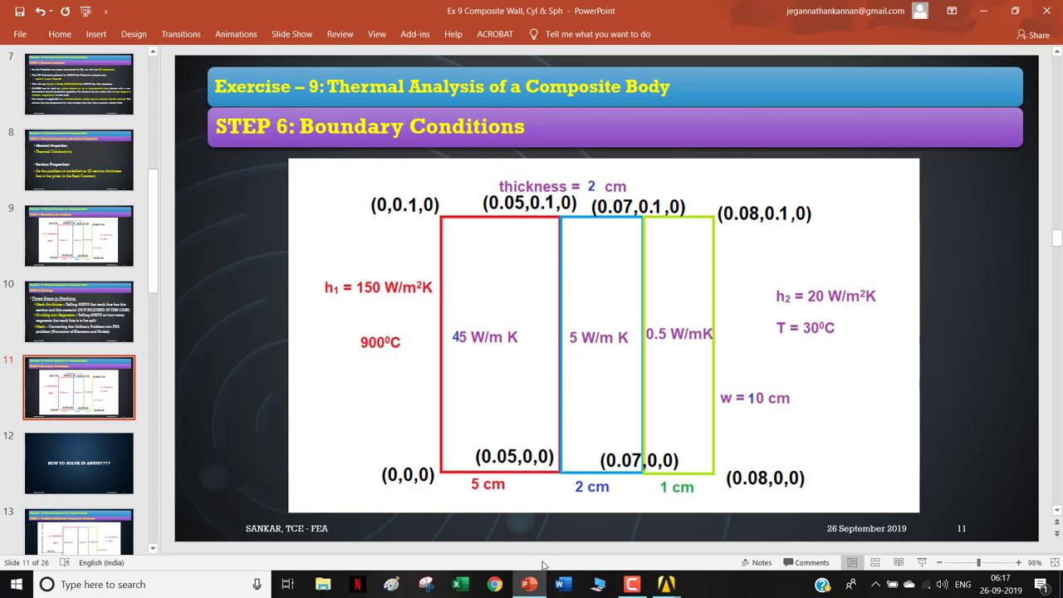
{"action": "left_click", "coordinate": [539, 586]}
{"action": "left_click", "coordinate": [103, 439]}
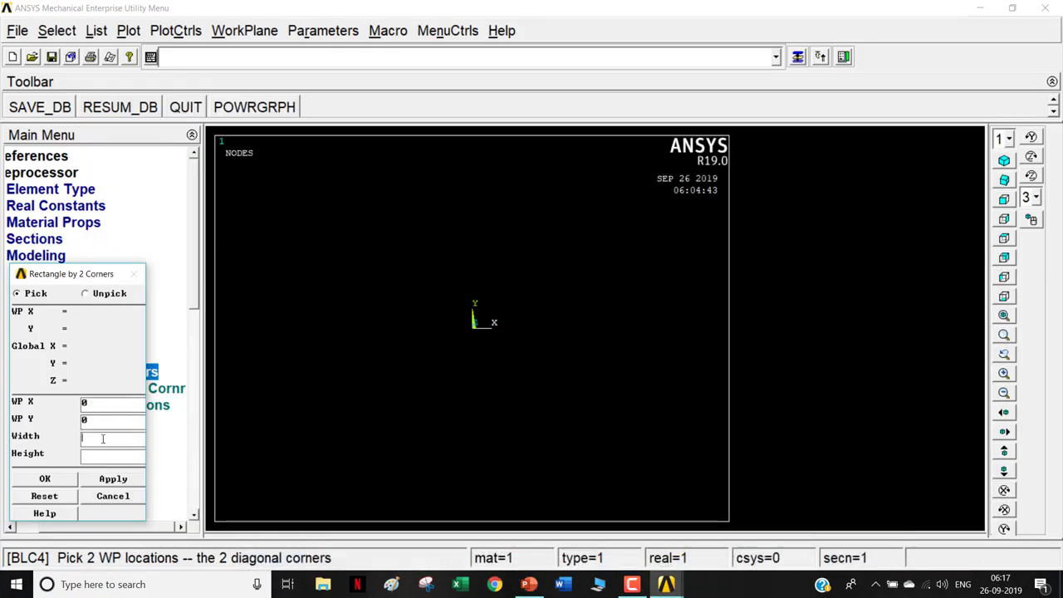
{"action": "type", "text": "50"}
{"action": "type", "text": "1"}
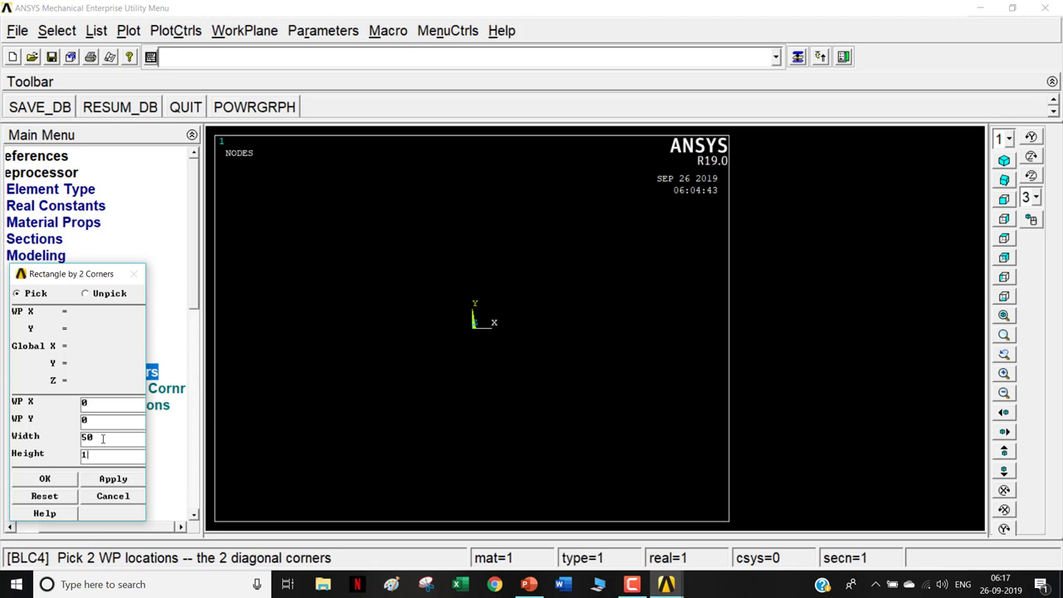
{"action": "type", "text": "00"}
{"action": "left_click", "coordinate": [60, 480]}
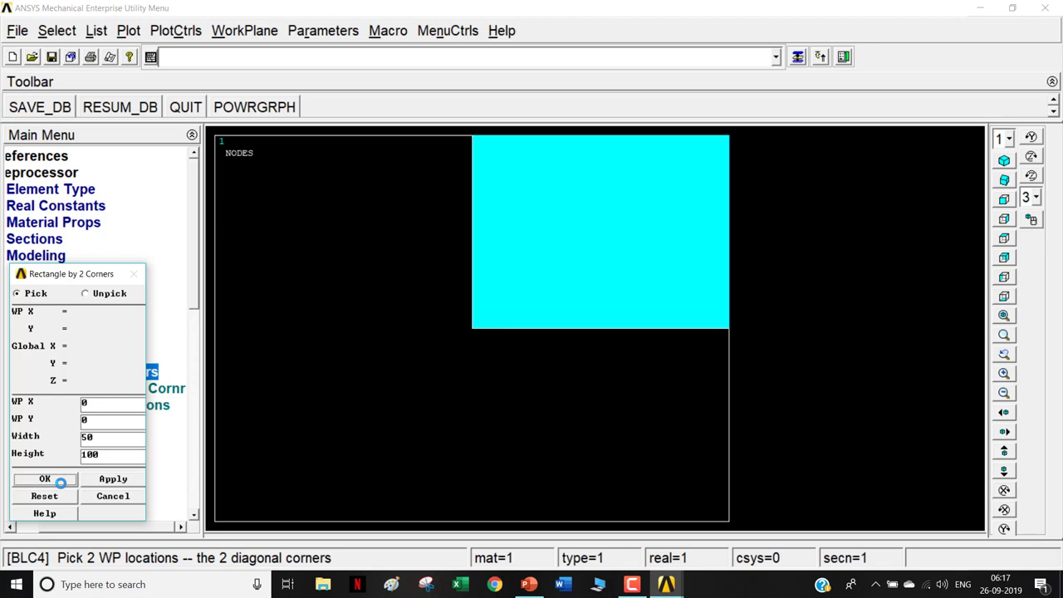
Step: Create the second layer's rectangle at WP X 50, WP Y 0 with width 20 and height 100, consulting the PowerPoint slide
{"action": "left_click", "coordinate": [523, 584]}
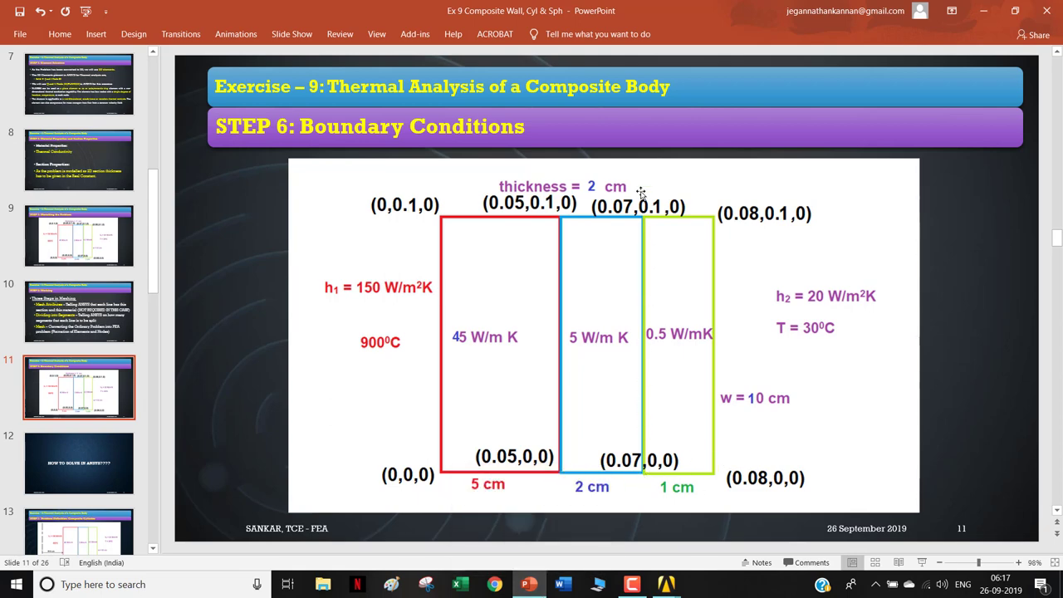
{"action": "left_click", "coordinate": [529, 584]}
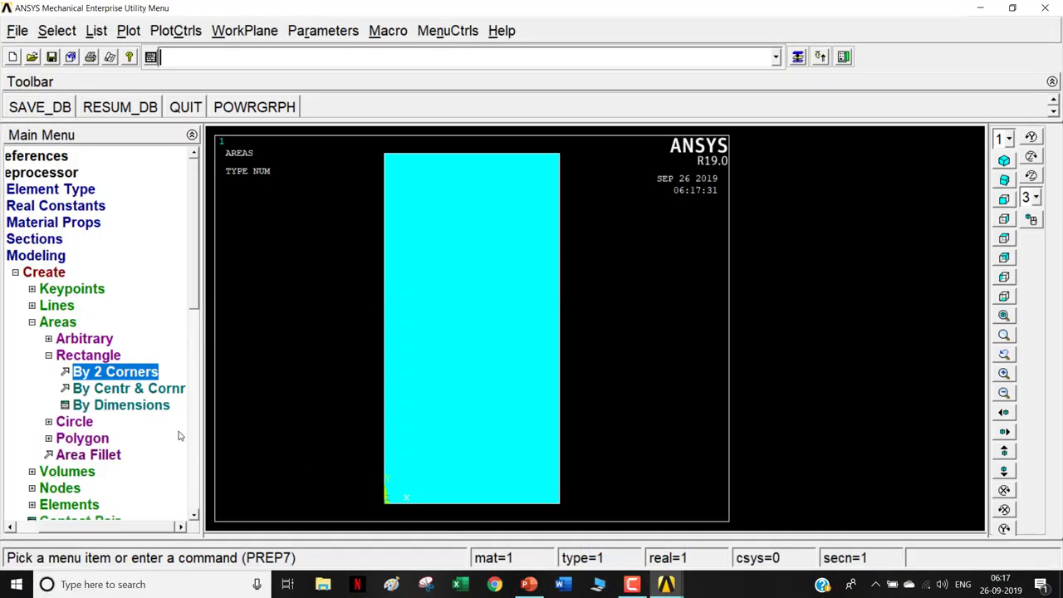
{"action": "left_click", "coordinate": [124, 376]}
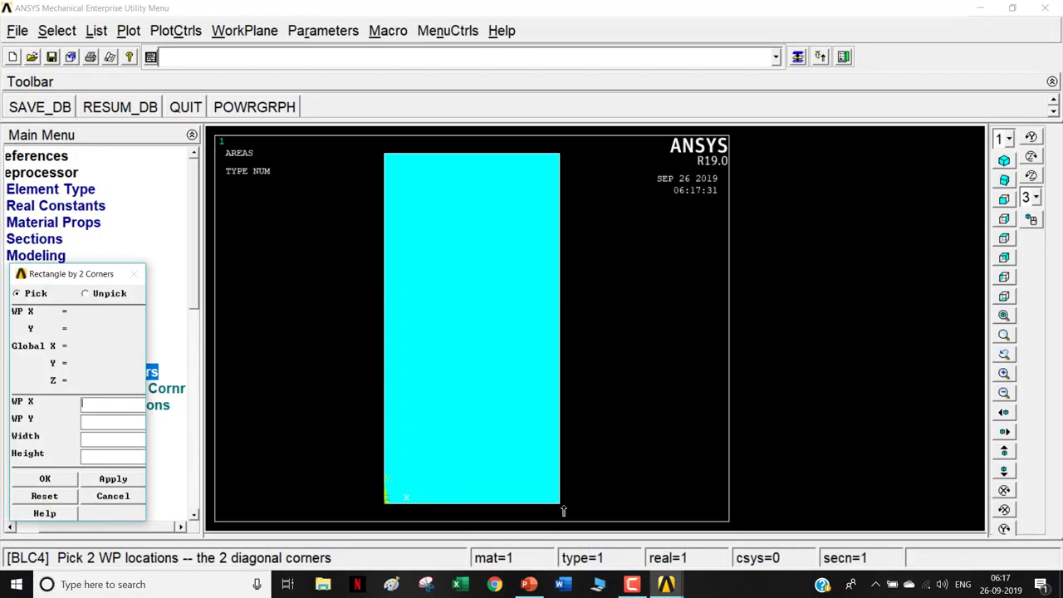
{"action": "type", "text": "50"}
{"action": "key", "text": "Tab"}
{"action": "type", "text": "0"}
{"action": "type", "text": "2"}
{"action": "type", "text": "0"}
{"action": "key", "text": "Tab"}
{"action": "type", "text": "100"}
{"action": "left_click", "coordinate": [64, 480]}
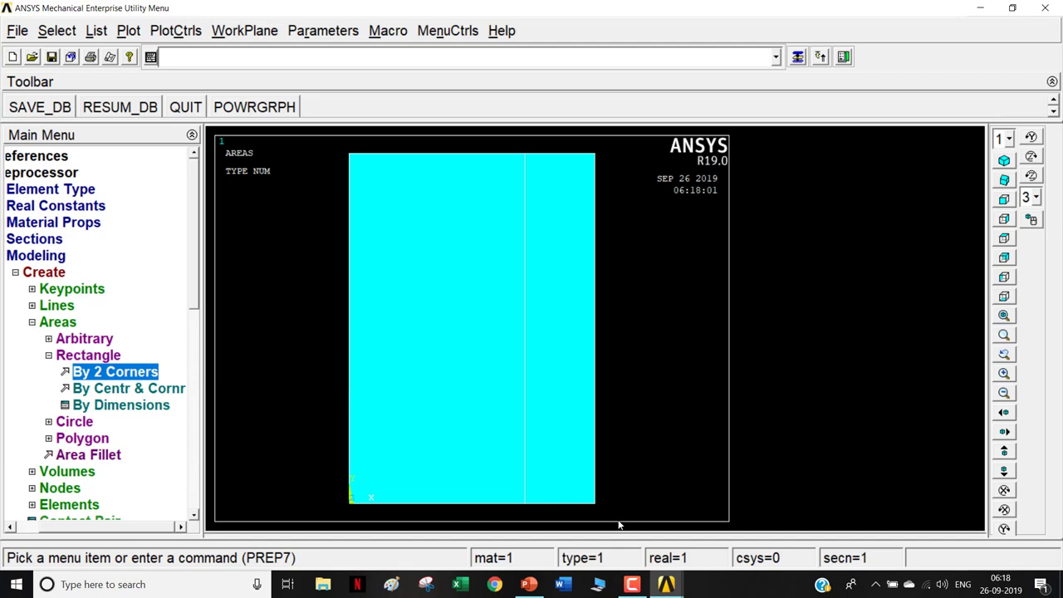
Step: Create the third layer's rectangle at WP X 70, WP Y 0 with width 10 and height 100, checking the dimensions in PowerPoint
{"action": "left_click", "coordinate": [143, 376]}
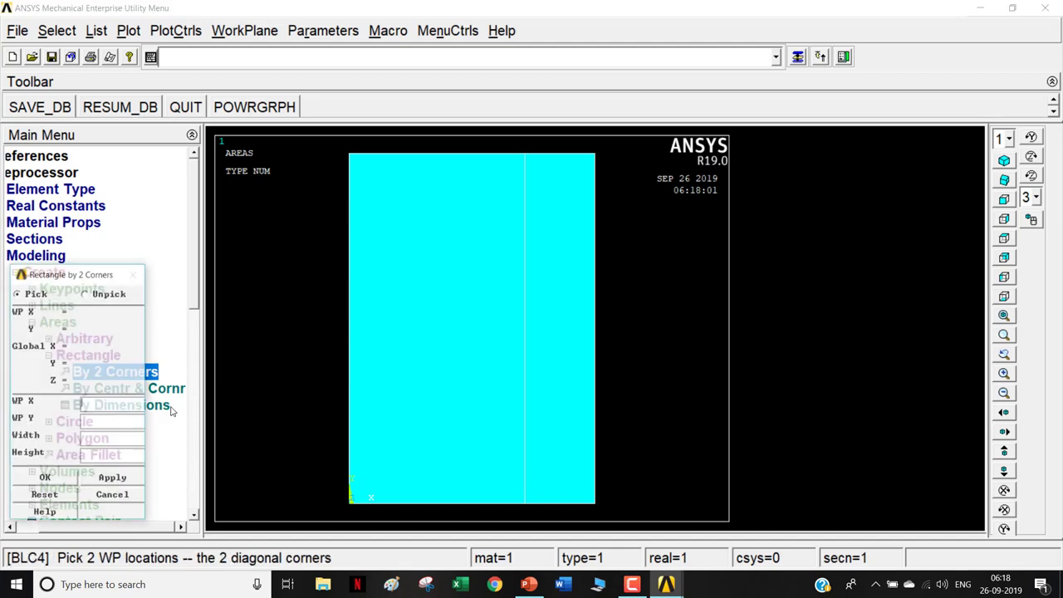
{"action": "left_click", "coordinate": [529, 584]}
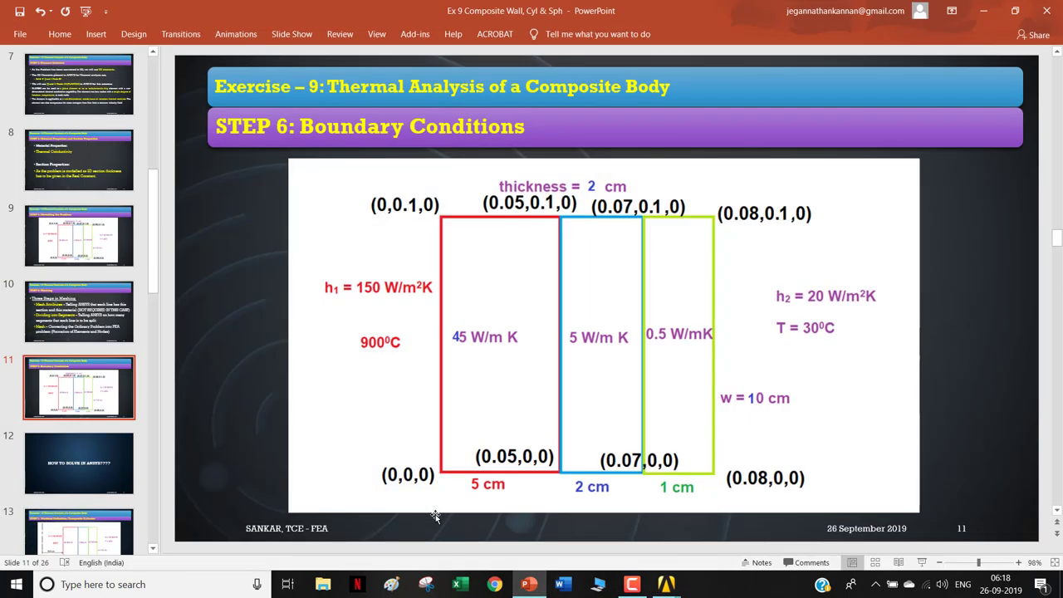
{"action": "left_click", "coordinate": [529, 584]}
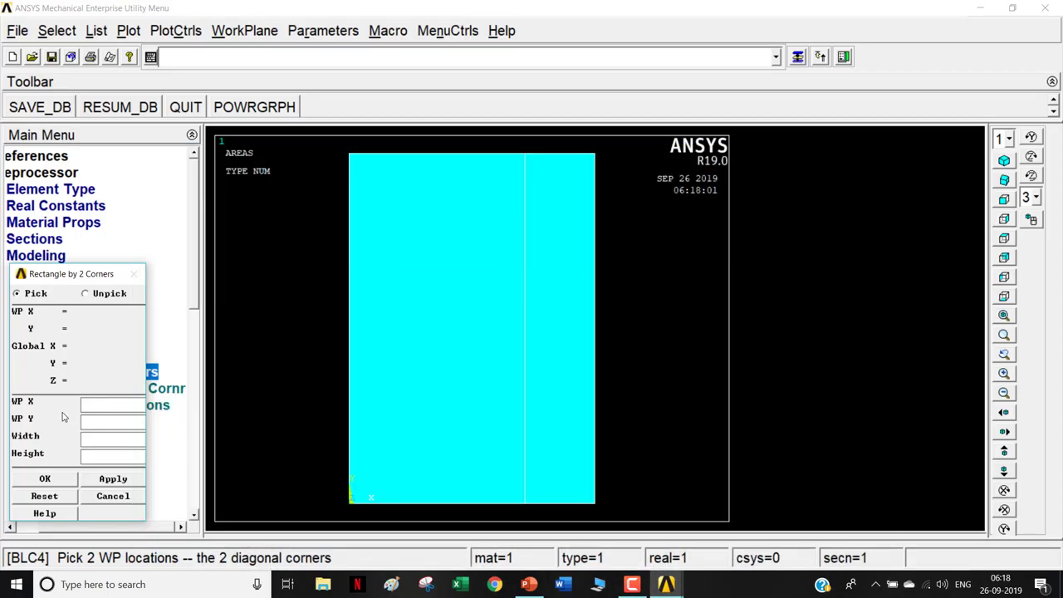
{"action": "left_click", "coordinate": [97, 405]}
{"action": "type", "text": "70"}
{"action": "type", "text": "0"}
{"action": "key", "text": "Tab"}
{"action": "type", "text": "10"}
{"action": "key", "text": "Tab"}
{"action": "type", "text": "100"}
{"action": "left_click", "coordinate": [539, 591]}
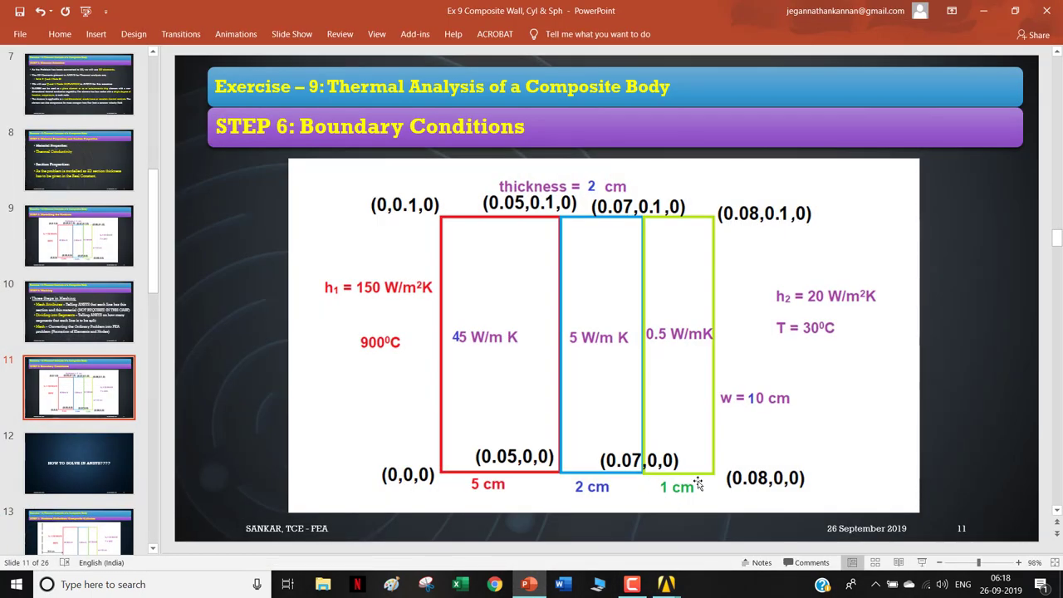
{"action": "left_click", "coordinate": [527, 586]}
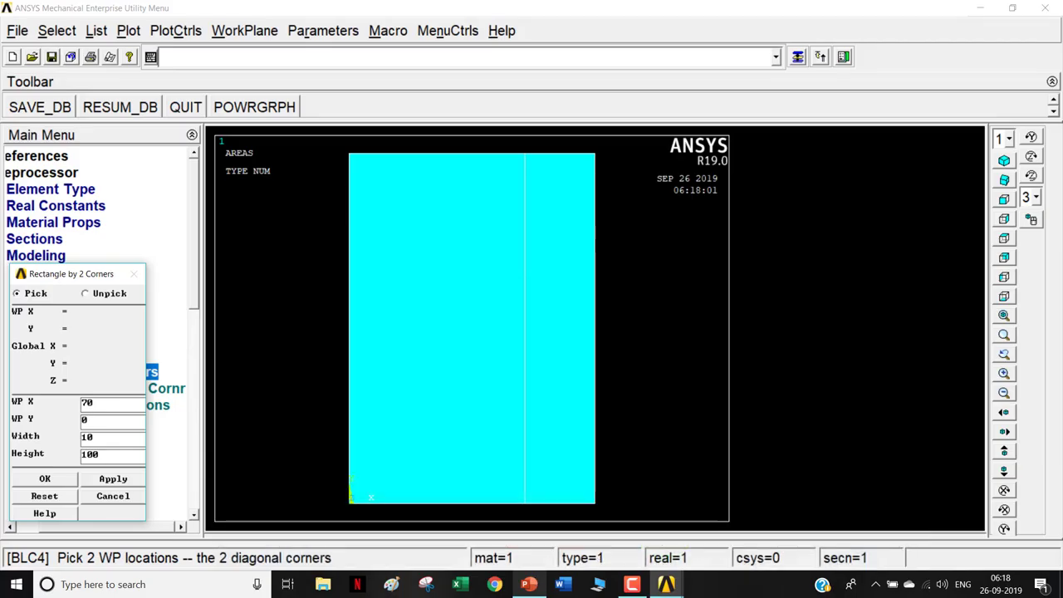
{"action": "left_click", "coordinate": [46, 480]}
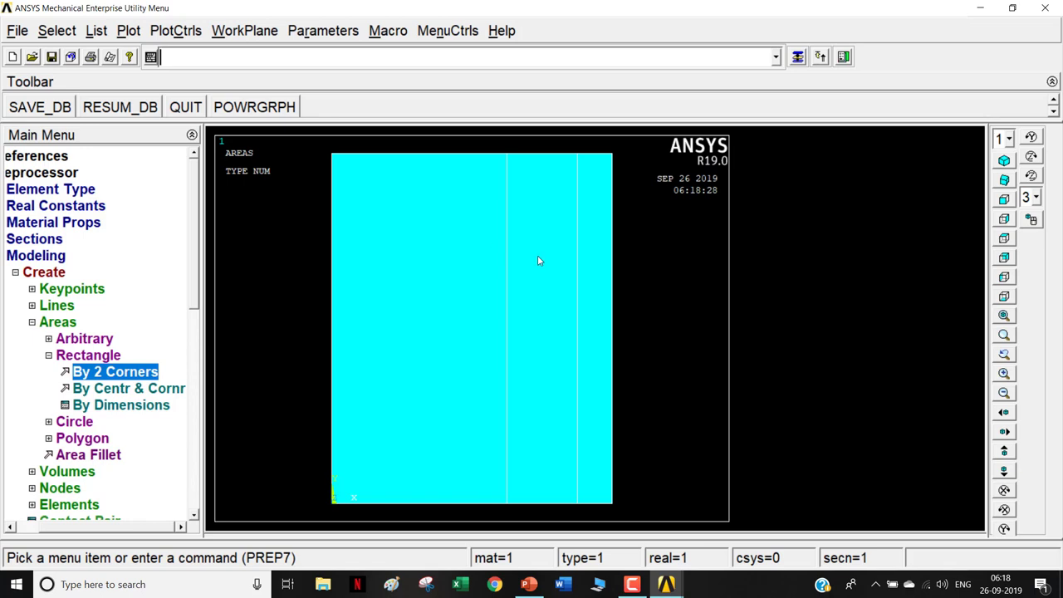
Step: Glue the three adjacent wall layer areas together with the Boolean Glue operation
{"action": "left_click", "coordinate": [38, 324]}
{"action": "left_click", "coordinate": [75, 273]}
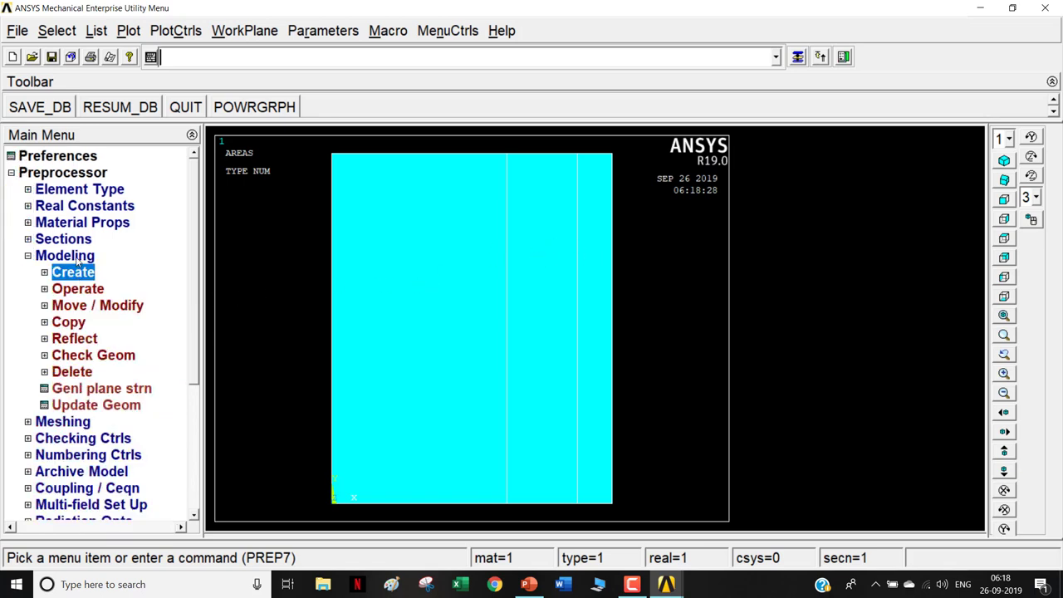
{"action": "left_click", "coordinate": [78, 259]}
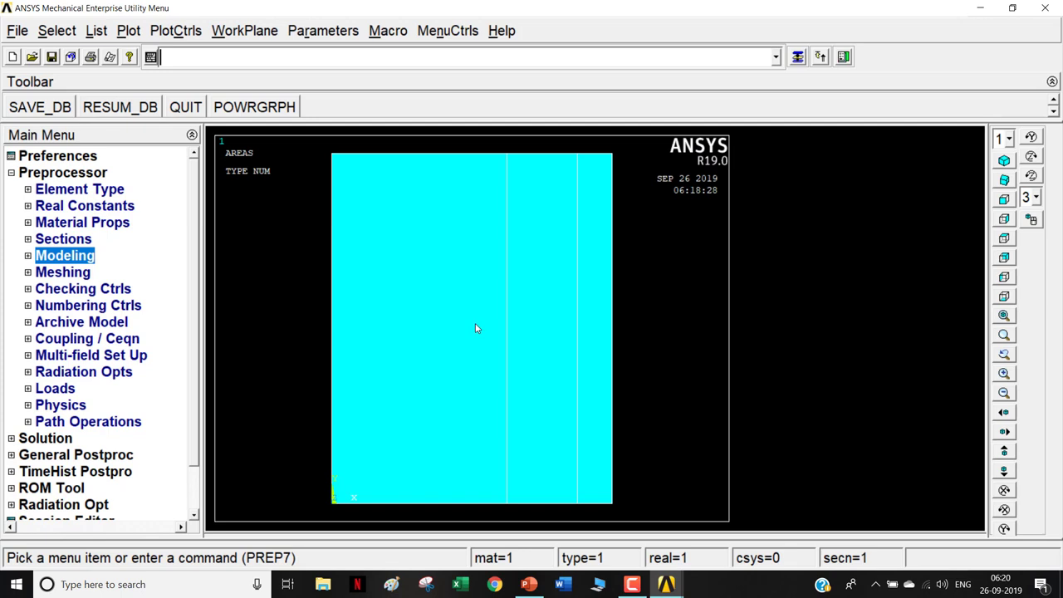
{"action": "left_click", "coordinate": [71, 259]}
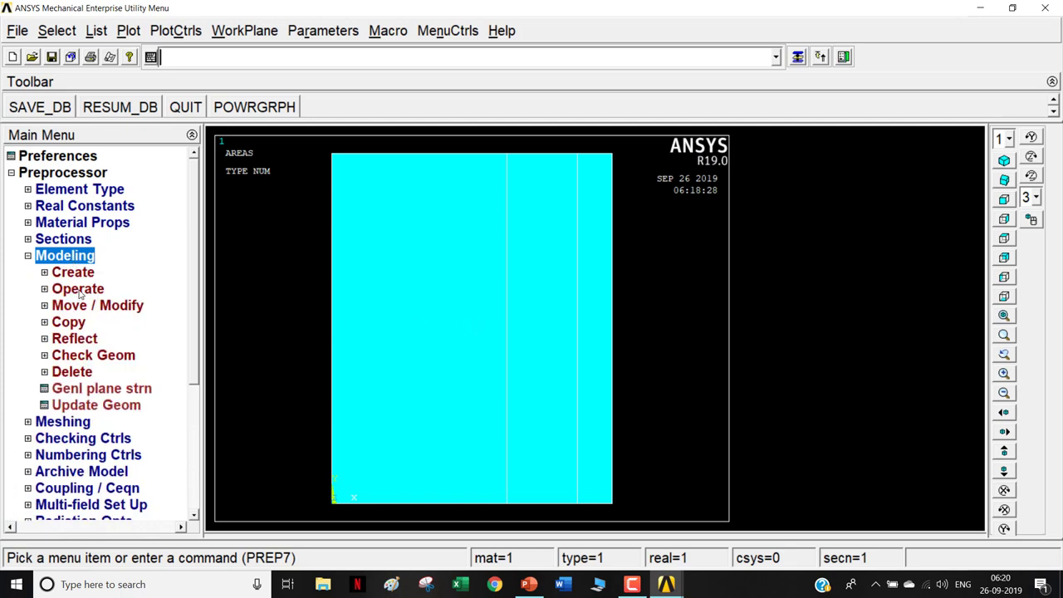
{"action": "left_click", "coordinate": [80, 287]}
{"action": "left_click", "coordinate": [100, 339]}
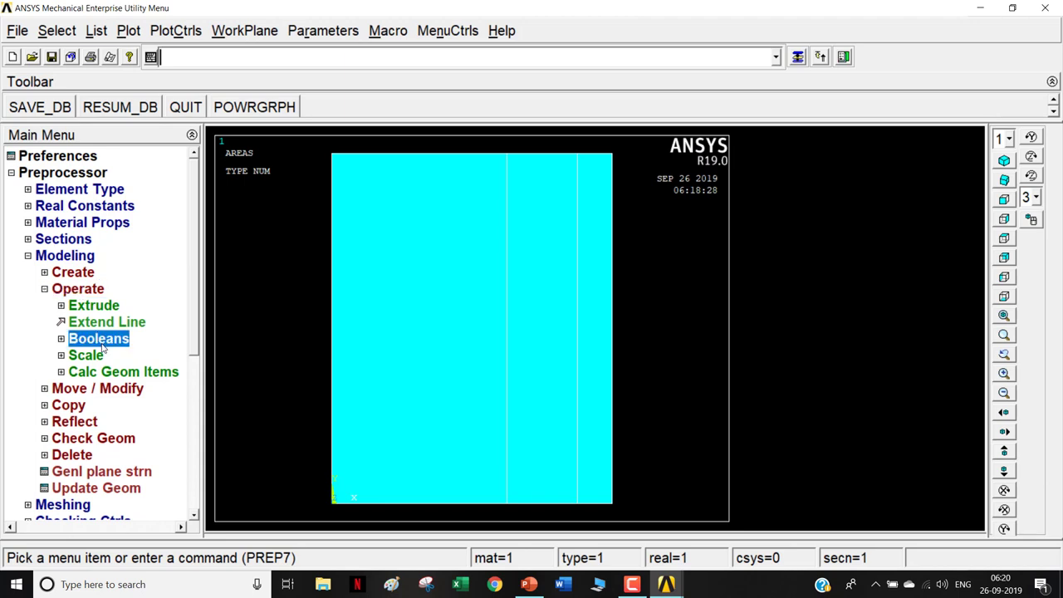
{"action": "scroll", "coordinate": [198, 309], "scroll_direction": "down", "scroll_amount": 2}
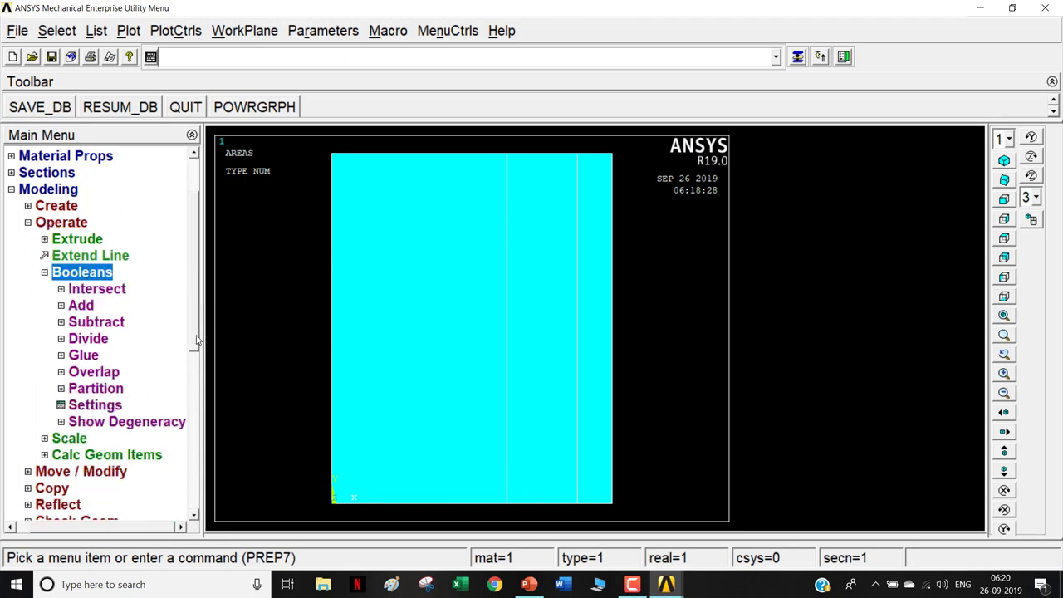
{"action": "left_click", "coordinate": [77, 358]}
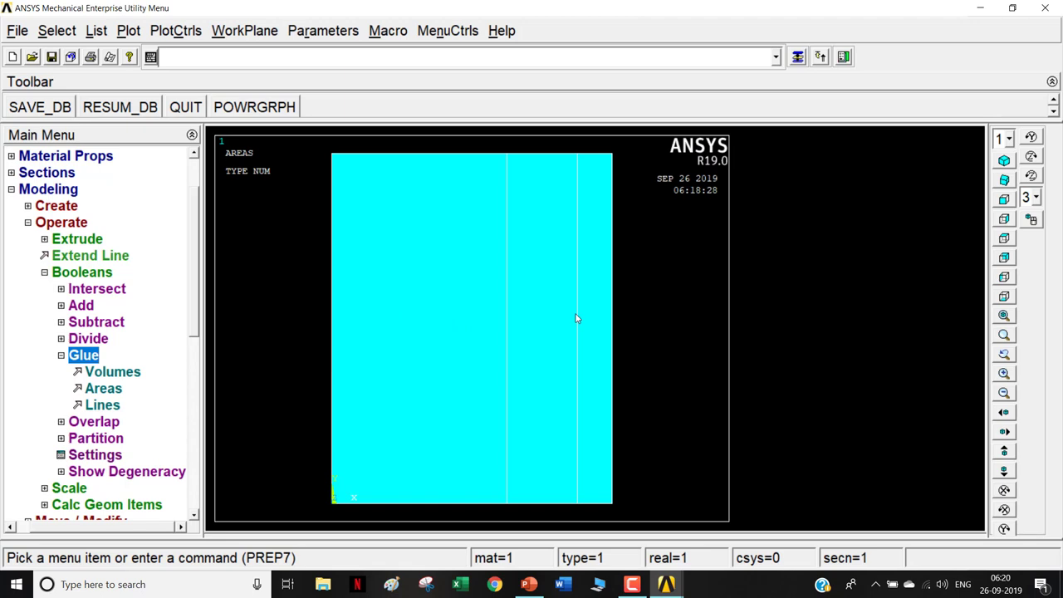
{"action": "left_click", "coordinate": [104, 390]}
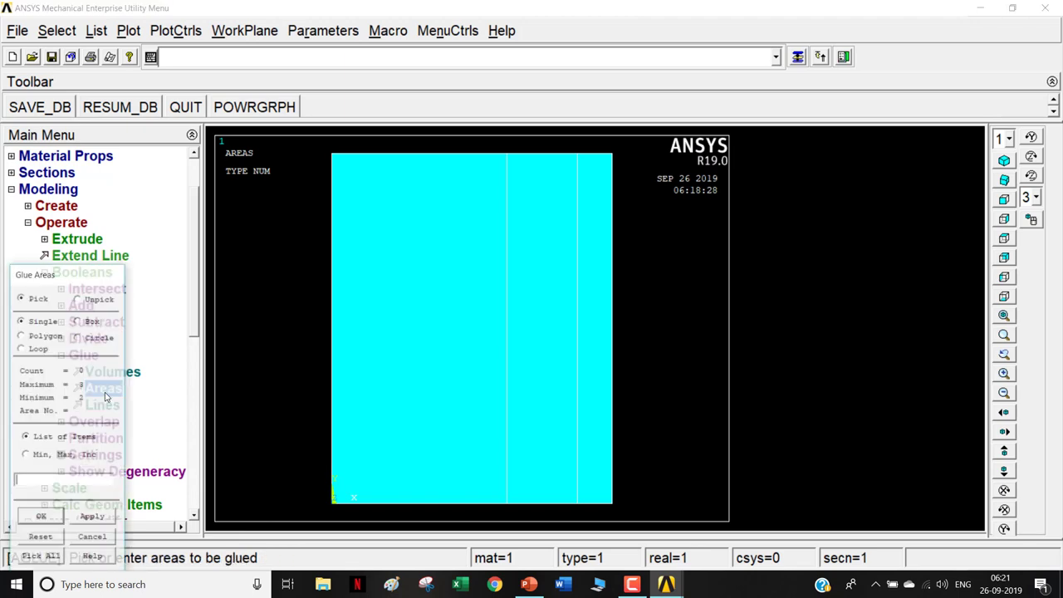
{"action": "left_click", "coordinate": [355, 358]}
{"action": "left_click", "coordinate": [515, 354]}
{"action": "left_click", "coordinate": [603, 357]}
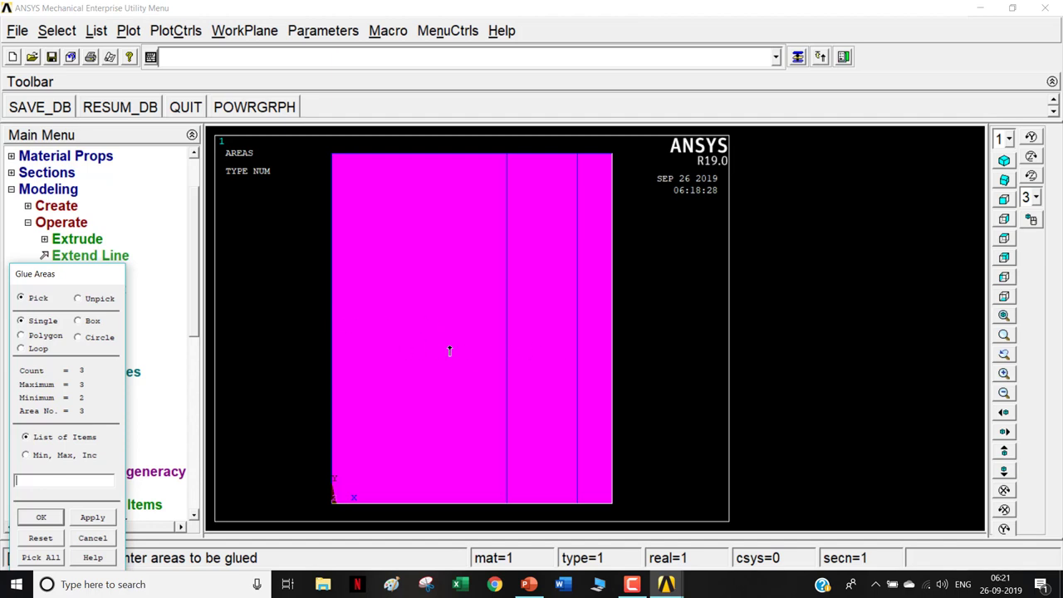
{"action": "left_click", "coordinate": [43, 517]}
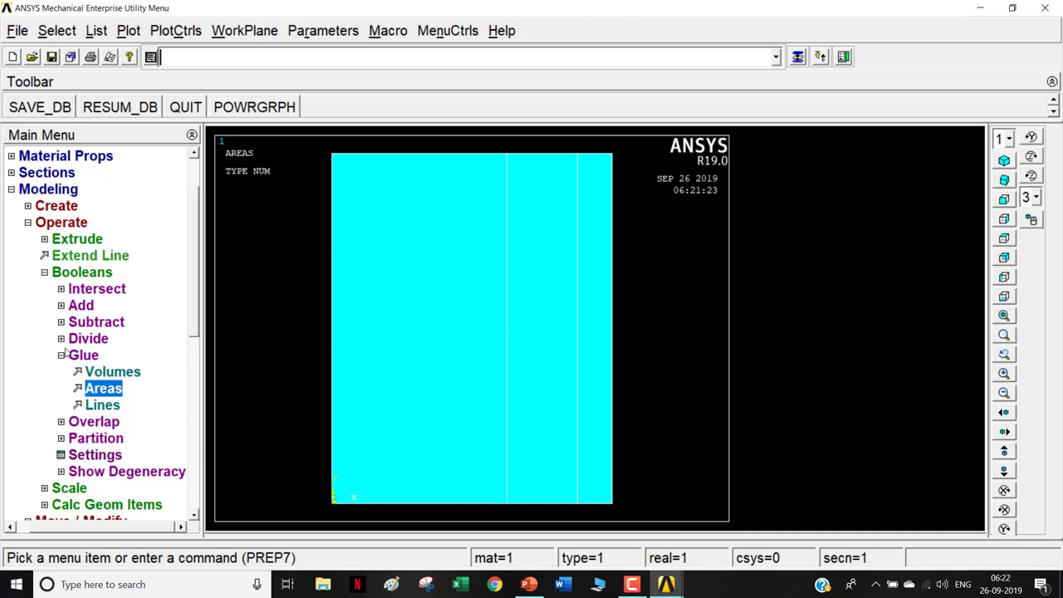
Step: Assign mesh attributes to the first, widest layer area: material number 1, real constant set 1 and element type 1 PLANE55
{"action": "left_click", "coordinate": [62, 191]}
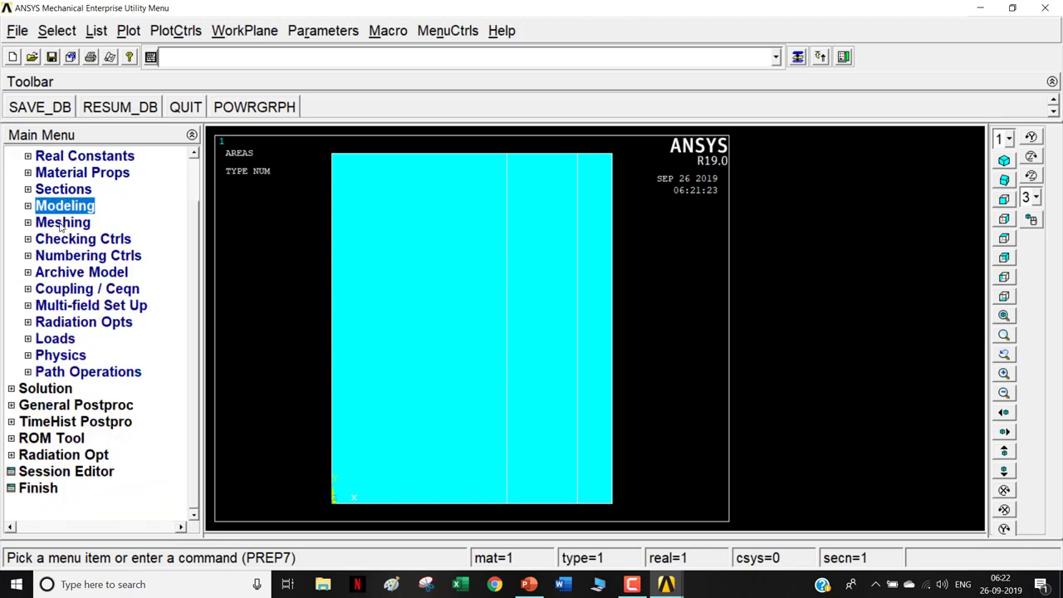
{"action": "left_click", "coordinate": [61, 224]}
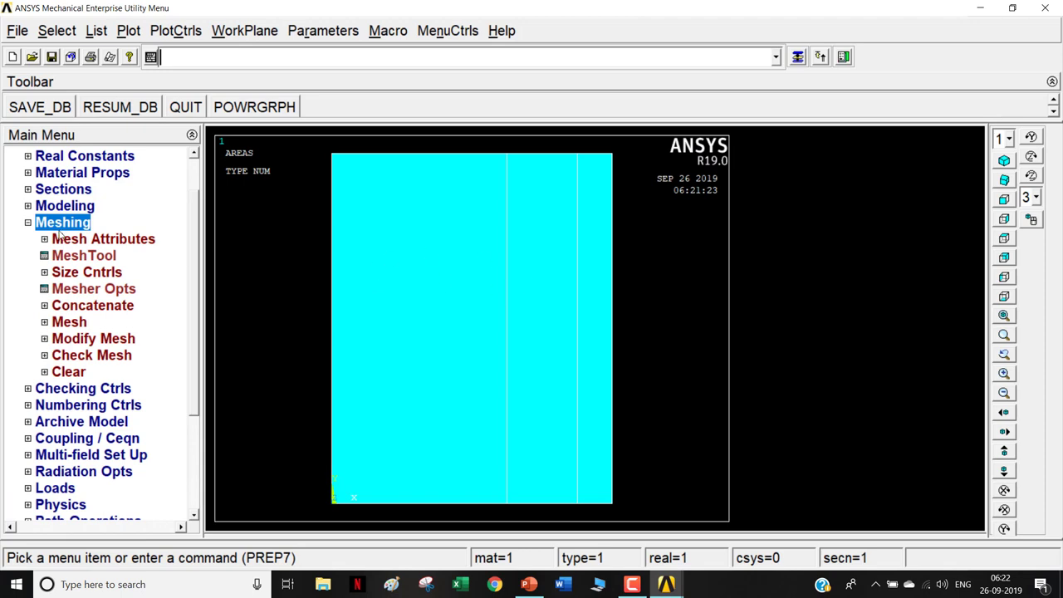
{"action": "left_click", "coordinate": [74, 241]}
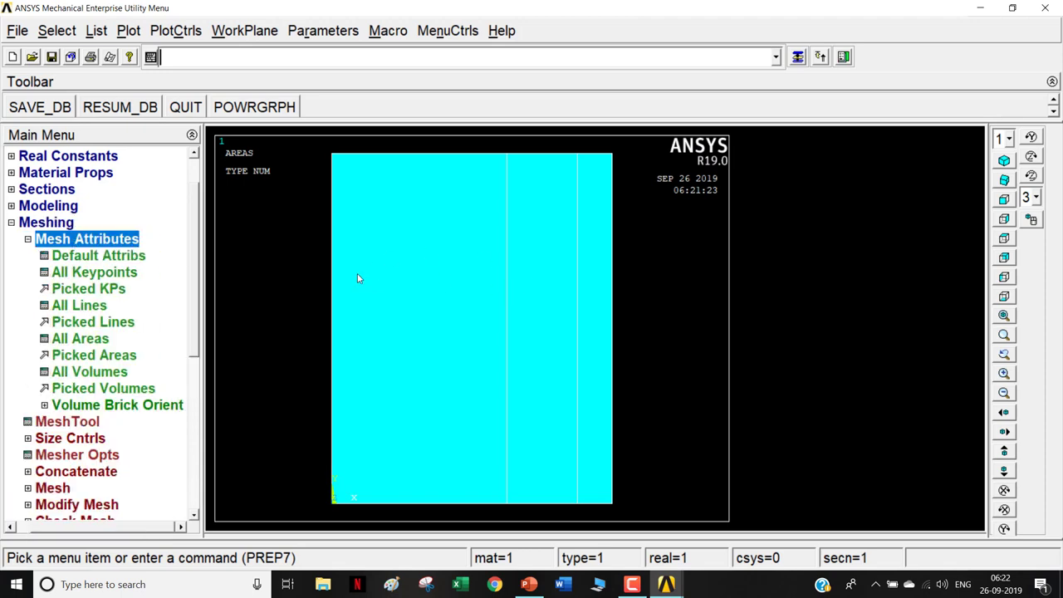
{"action": "left_click", "coordinate": [115, 356]}
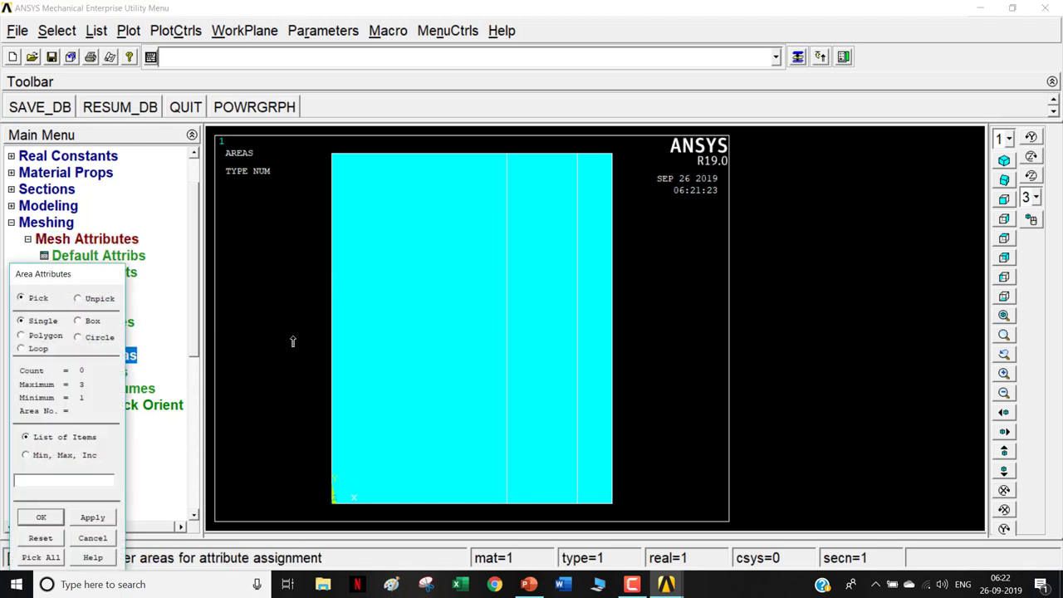
{"action": "left_click", "coordinate": [392, 330]}
{"action": "left_click", "coordinate": [105, 521]}
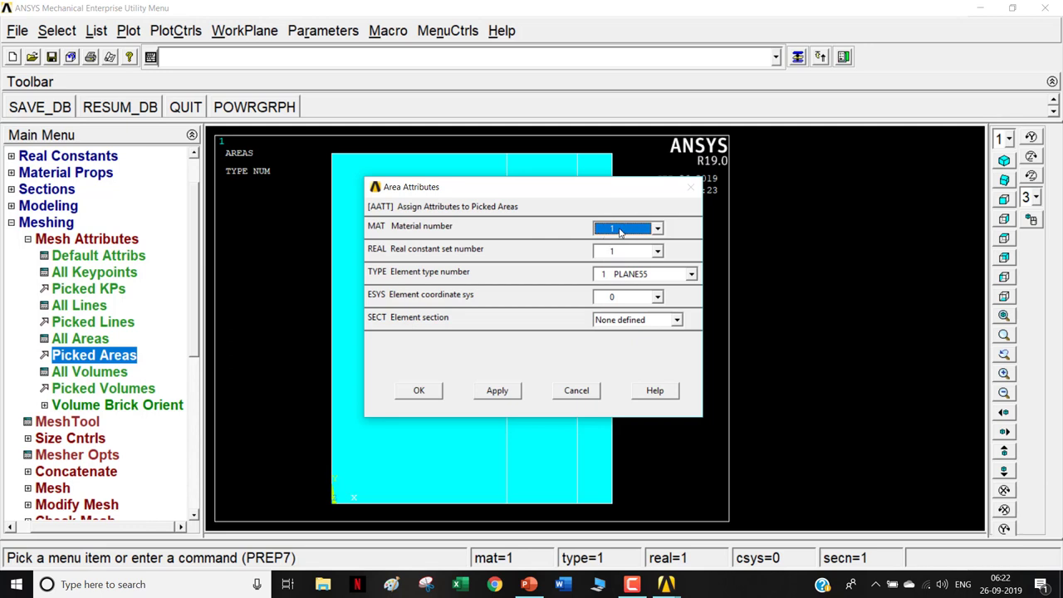
{"action": "left_click", "coordinate": [419, 394]}
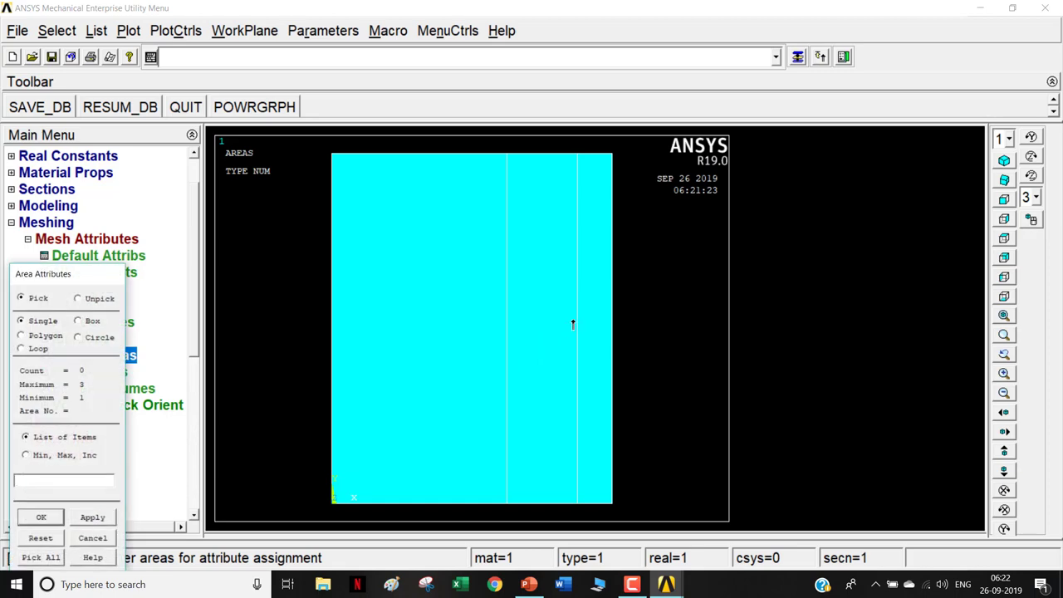
Step: Assign material number 2 to the second, middle layer area in its mesh attributes
{"action": "left_click", "coordinate": [540, 335]}
{"action": "left_click", "coordinate": [33, 516]}
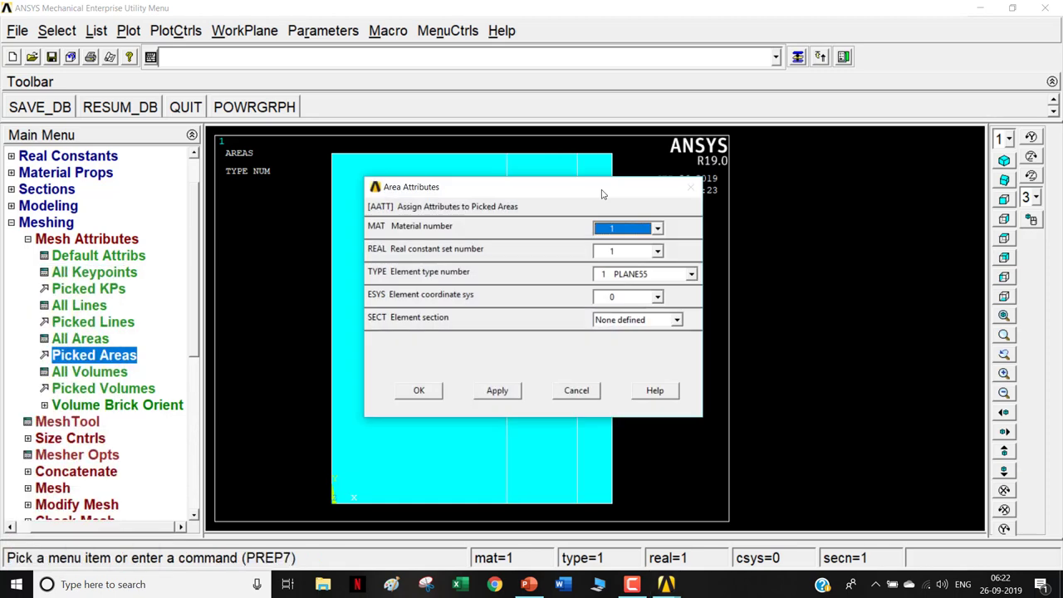
{"action": "left_click", "coordinate": [618, 229]}
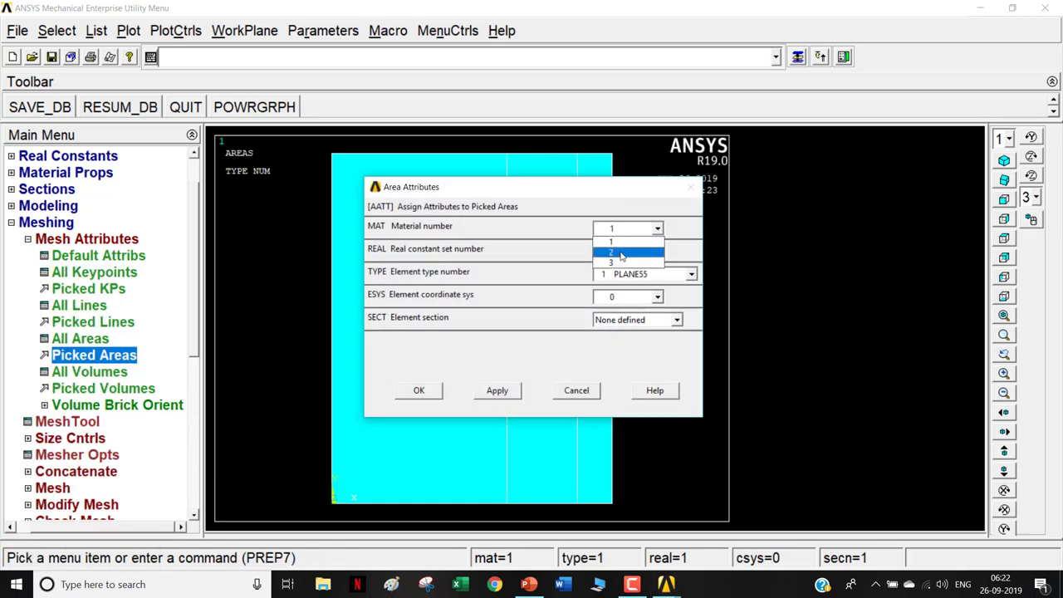
{"action": "left_click", "coordinate": [624, 251]}
{"action": "left_click", "coordinate": [421, 392]}
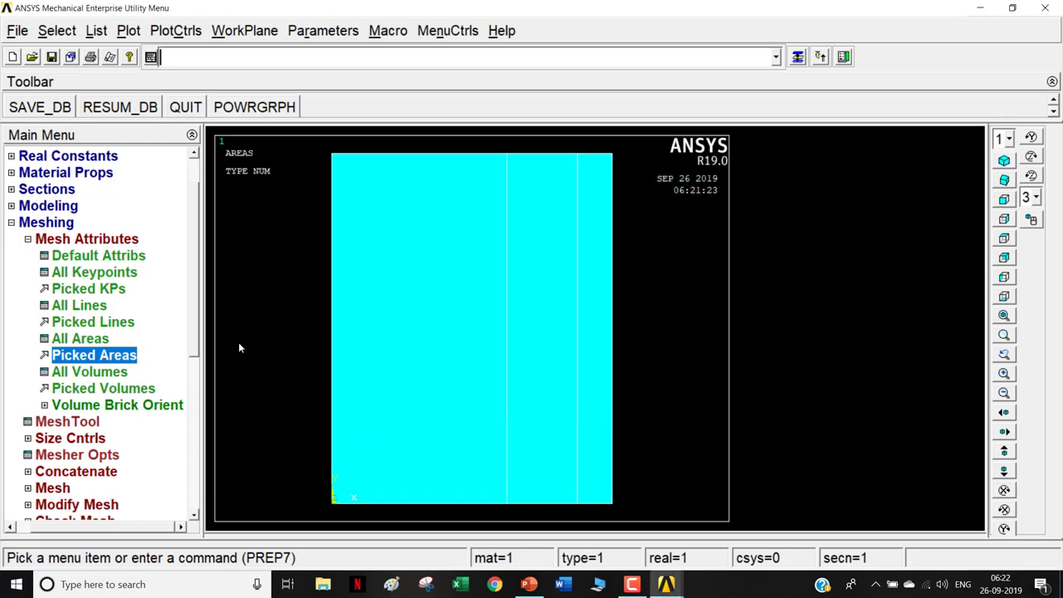
Step: Assign material number 3 to the third, narrowest layer area in its mesh attributes
{"action": "left_click", "coordinate": [113, 357]}
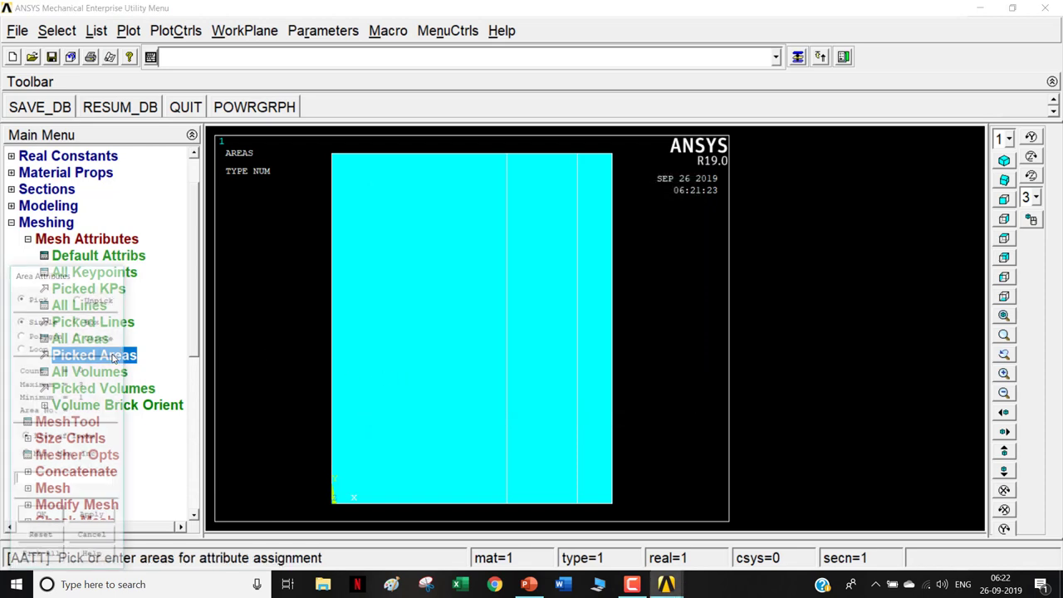
{"action": "left_click", "coordinate": [603, 323]}
{"action": "left_click", "coordinate": [45, 516]}
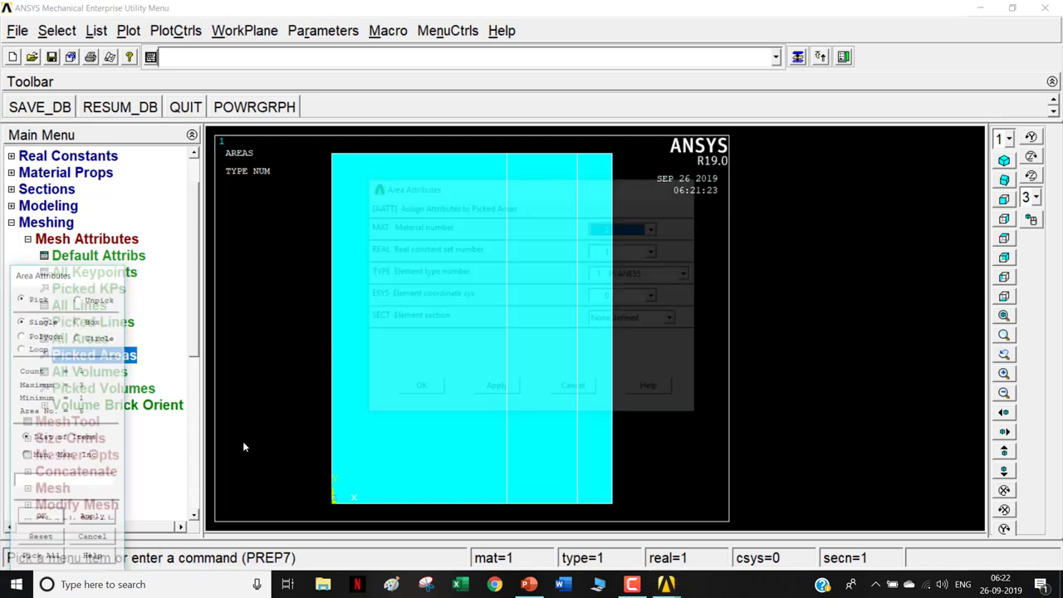
{"action": "left_click", "coordinate": [633, 231]}
{"action": "left_click", "coordinate": [611, 263]}
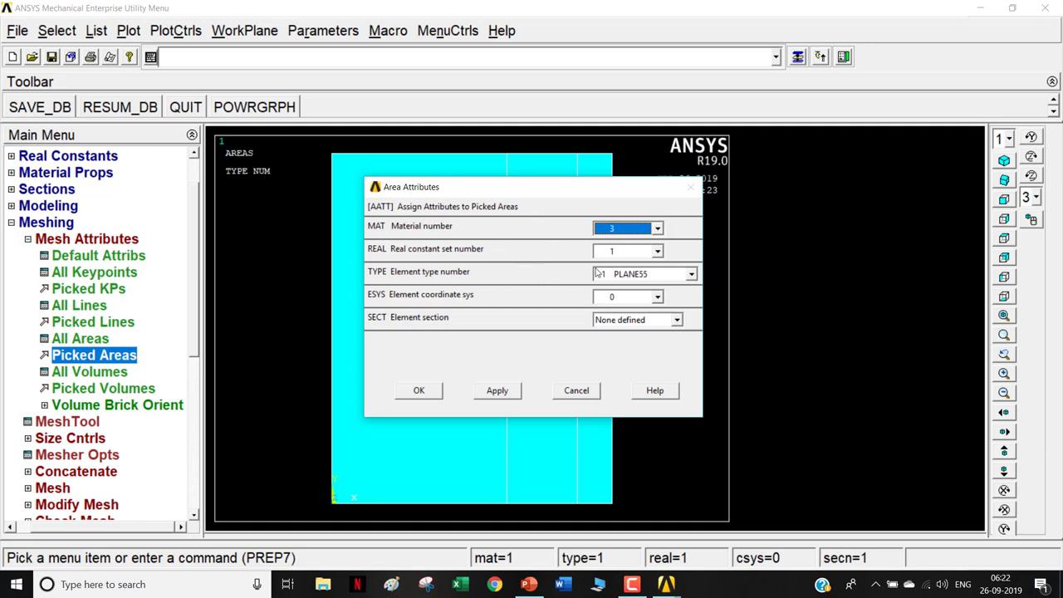
{"action": "left_click", "coordinate": [422, 392]}
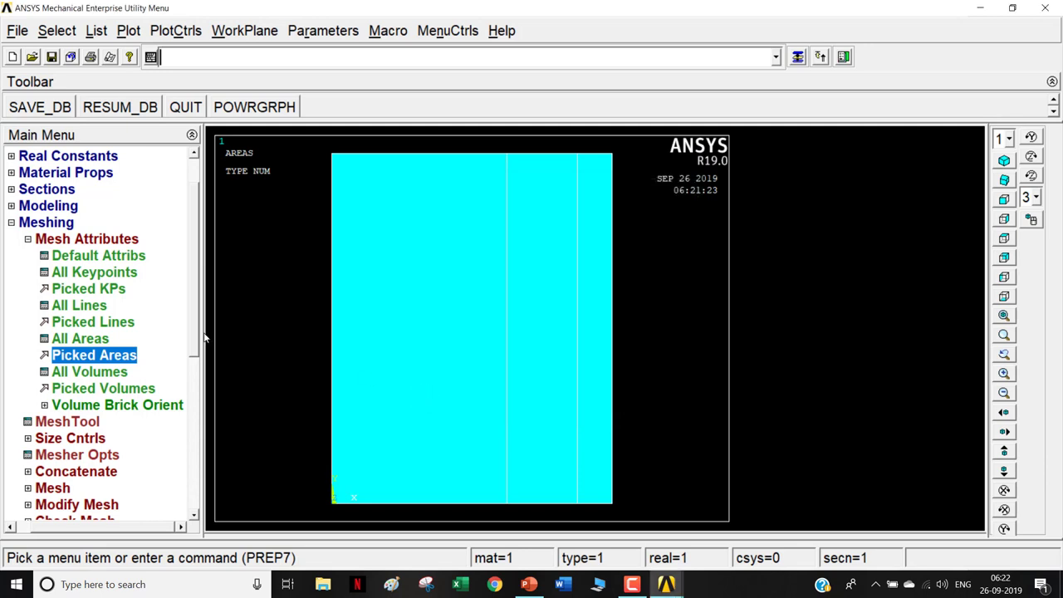
Step: Set 50 element divisions on the upper and lower edge lines of the first, widest layer
{"action": "left_click", "coordinate": [89, 241]}
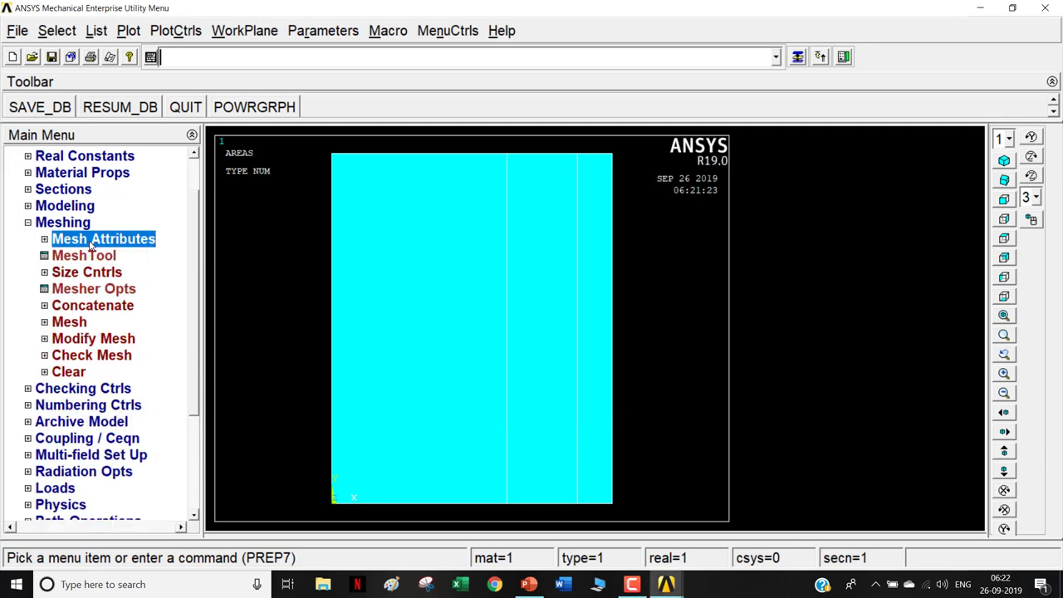
{"action": "left_click", "coordinate": [94, 275]}
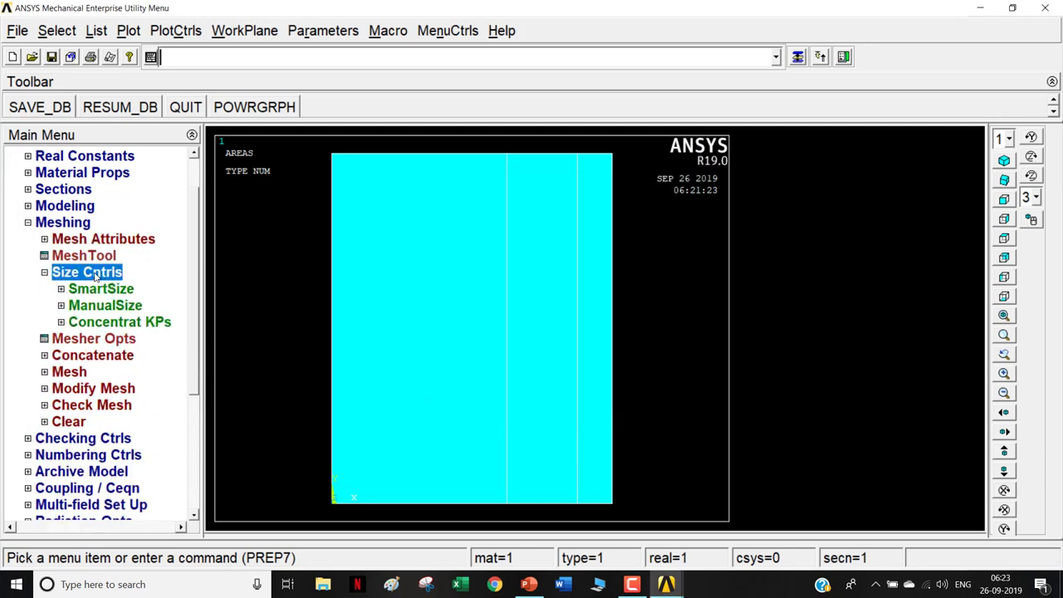
{"action": "left_click", "coordinate": [116, 307]}
{"action": "left_click", "coordinate": [111, 356]}
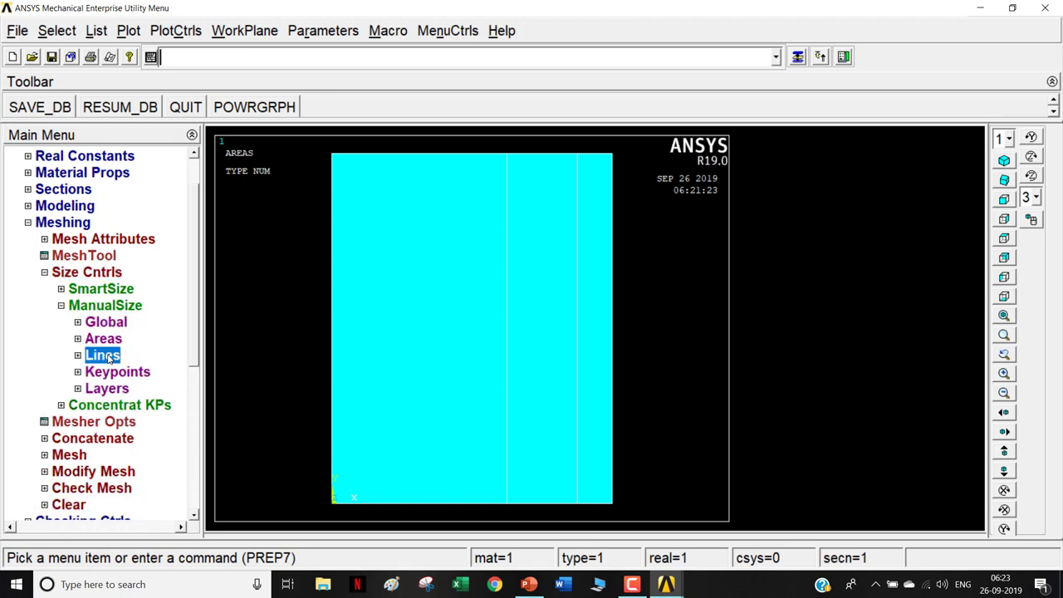
{"action": "left_click", "coordinate": [124, 390]}
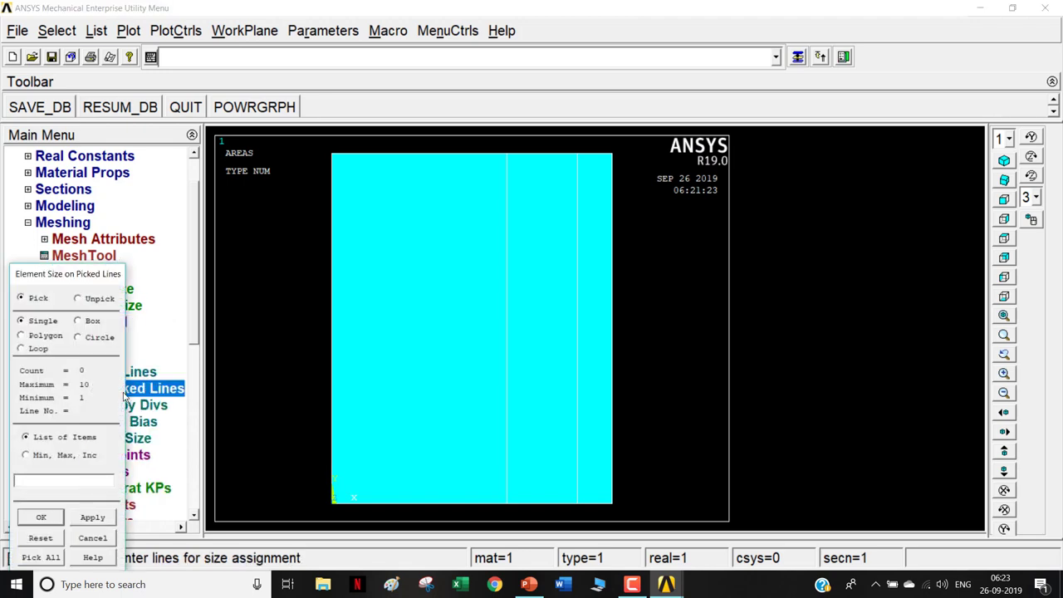
{"action": "left_click", "coordinate": [393, 155]}
{"action": "left_click", "coordinate": [387, 505]}
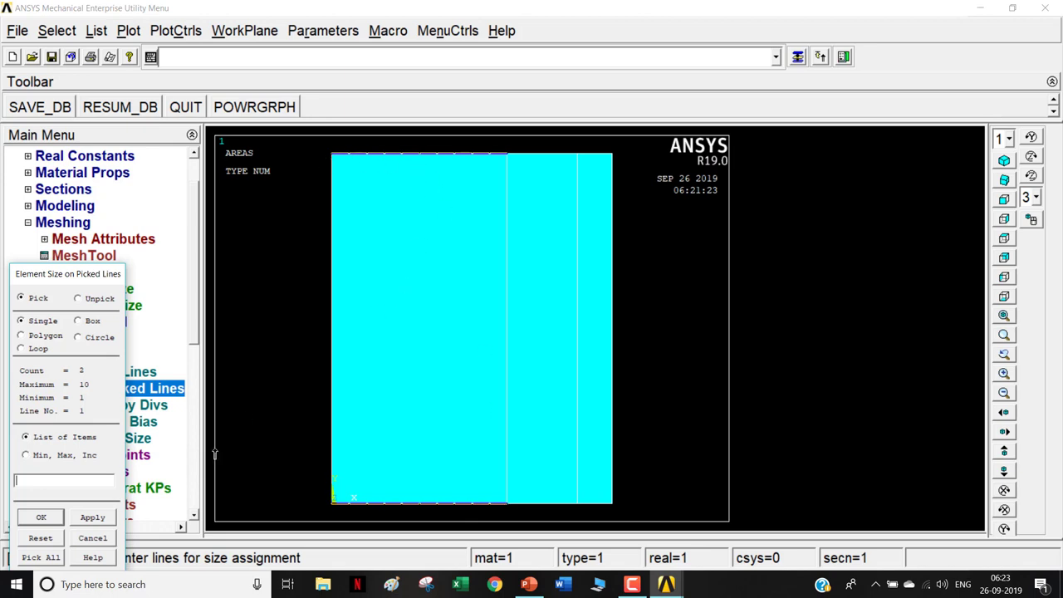
{"action": "left_click", "coordinate": [77, 517]}
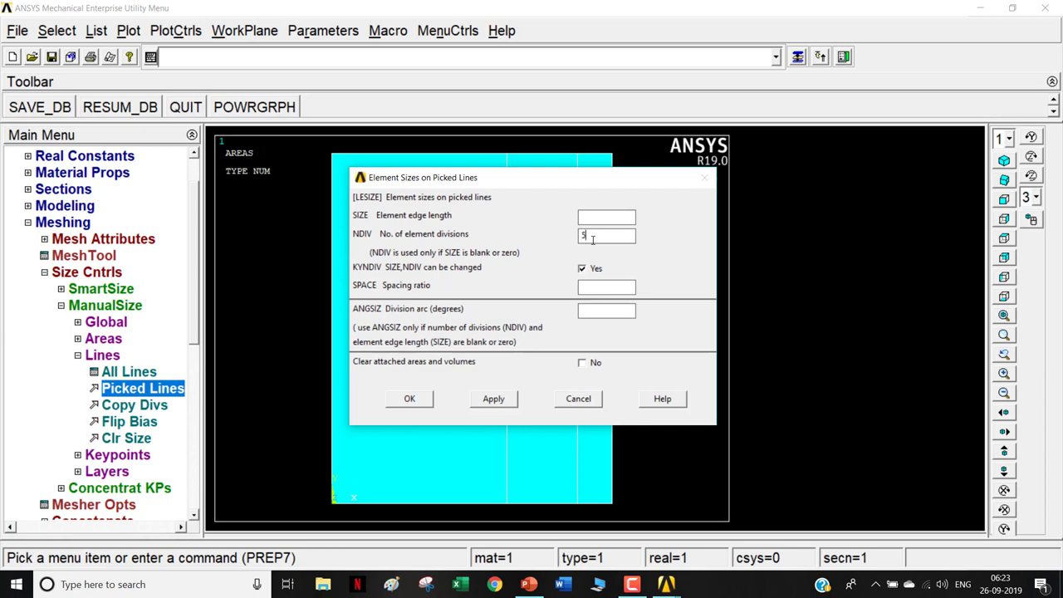
{"action": "left_click", "coordinate": [409, 399]}
Step: Set the element divisions on the middle layer's upper and lower edge lines to 2, consulting the PowerPoint slides
{"action": "left_click", "coordinate": [150, 391]}
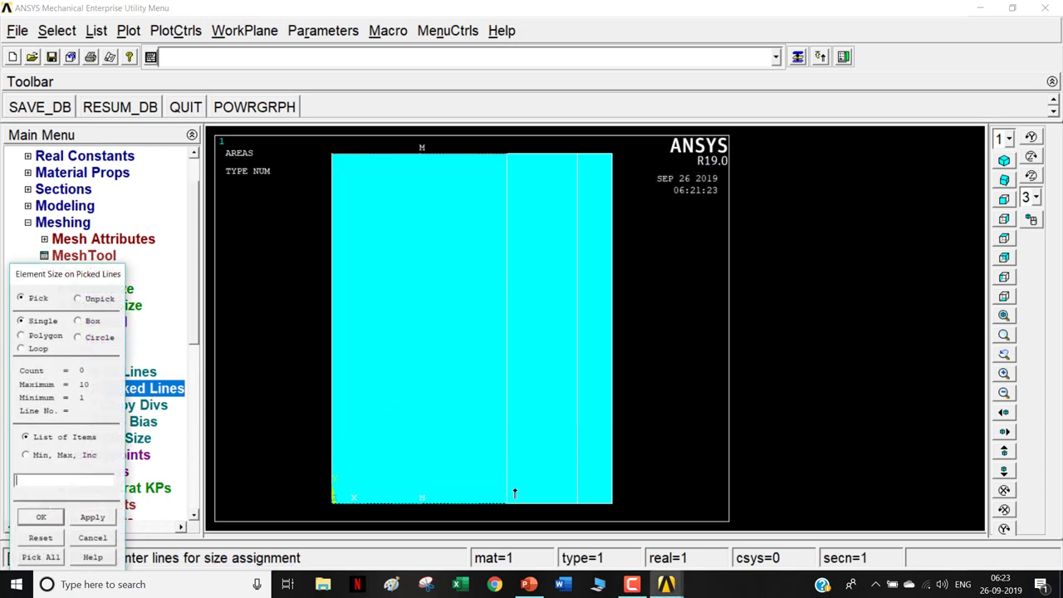
{"action": "left_click", "coordinate": [543, 516]}
{"action": "left_click", "coordinate": [541, 156]}
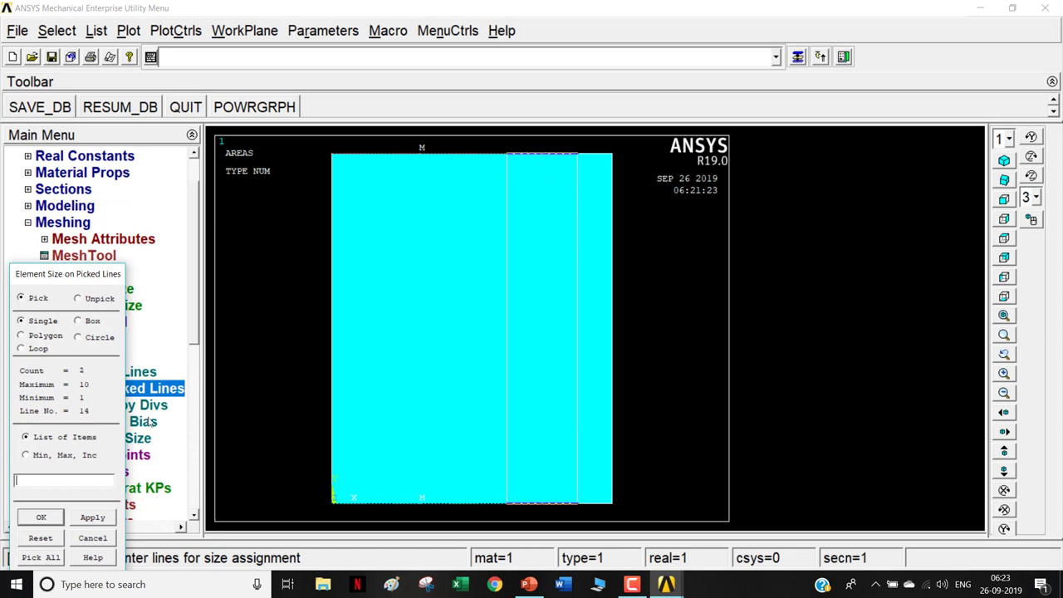
{"action": "left_click", "coordinate": [47, 516]}
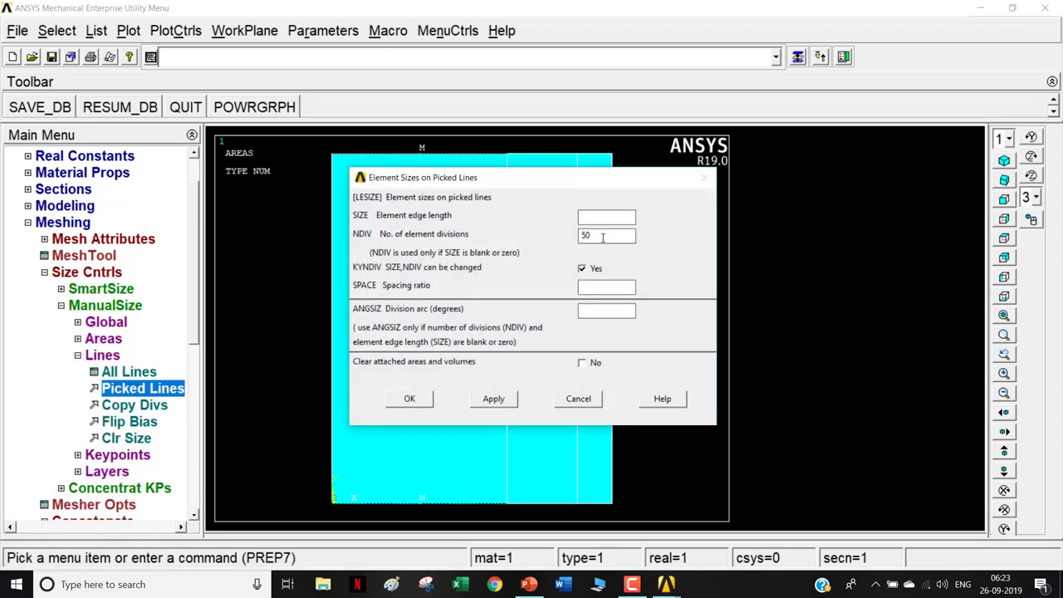
{"action": "left_click_drag", "start_coordinate": [604, 238], "coordinate": [528, 238]}
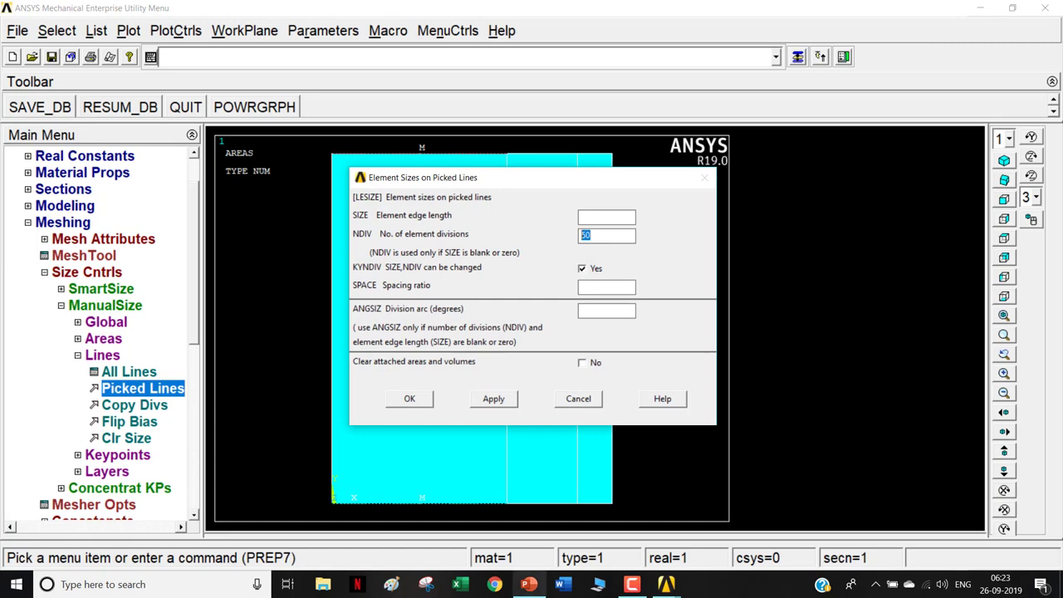
{"action": "left_click", "coordinate": [529, 585]}
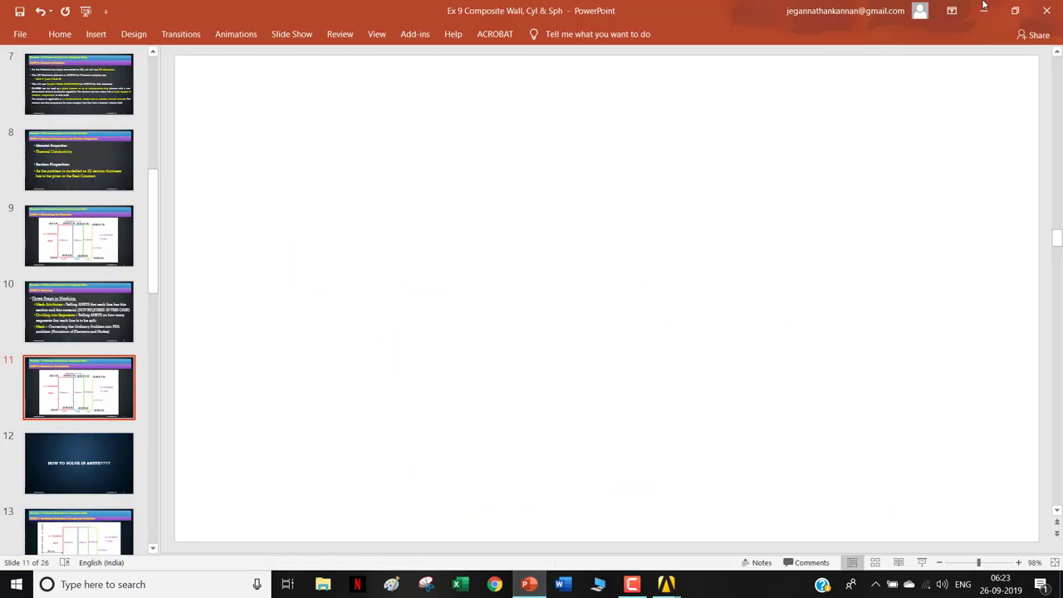
{"action": "left_click", "coordinate": [666, 585]}
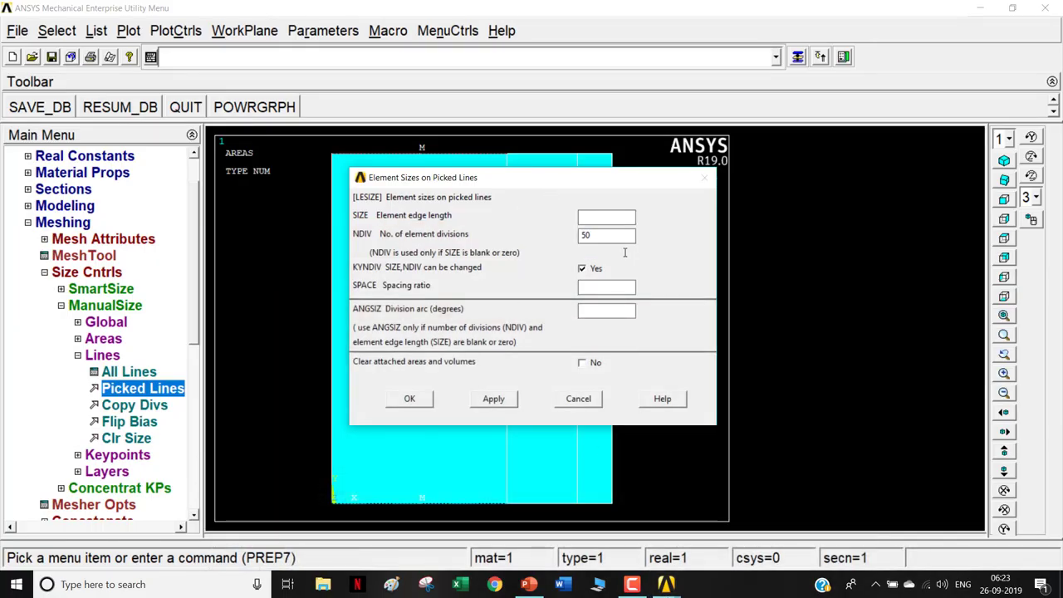
{"action": "double_click", "coordinate": [610, 236]}
{"action": "type", "text": "2"}
{"action": "left_click", "coordinate": [407, 399]}
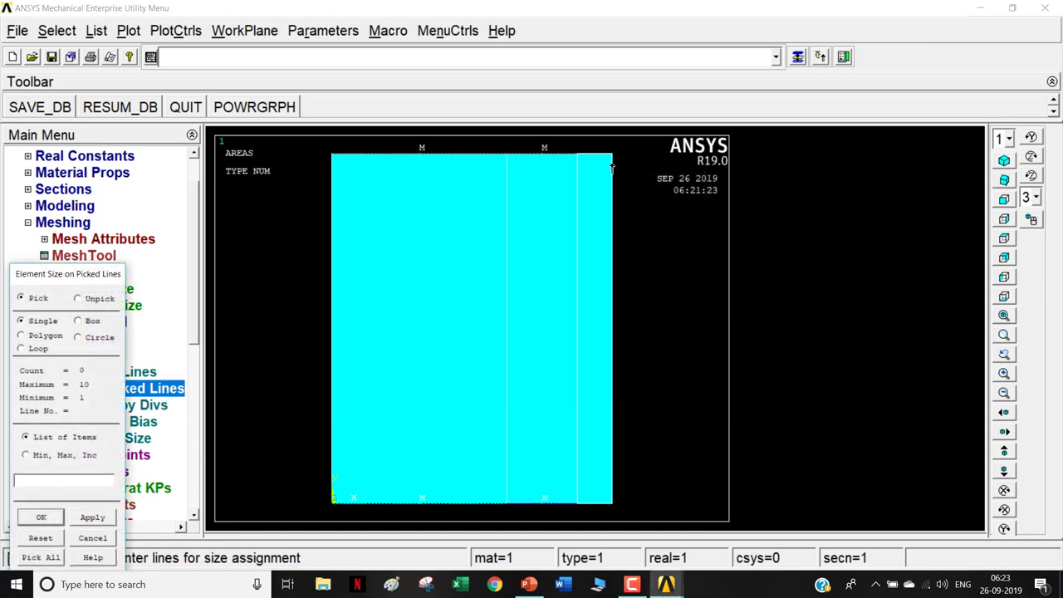
Step: Set 10 element divisions on the upper and lower edge lines of the third, narrowest layer
{"action": "left_click", "coordinate": [610, 166]}
{"action": "left_click", "coordinate": [595, 502]}
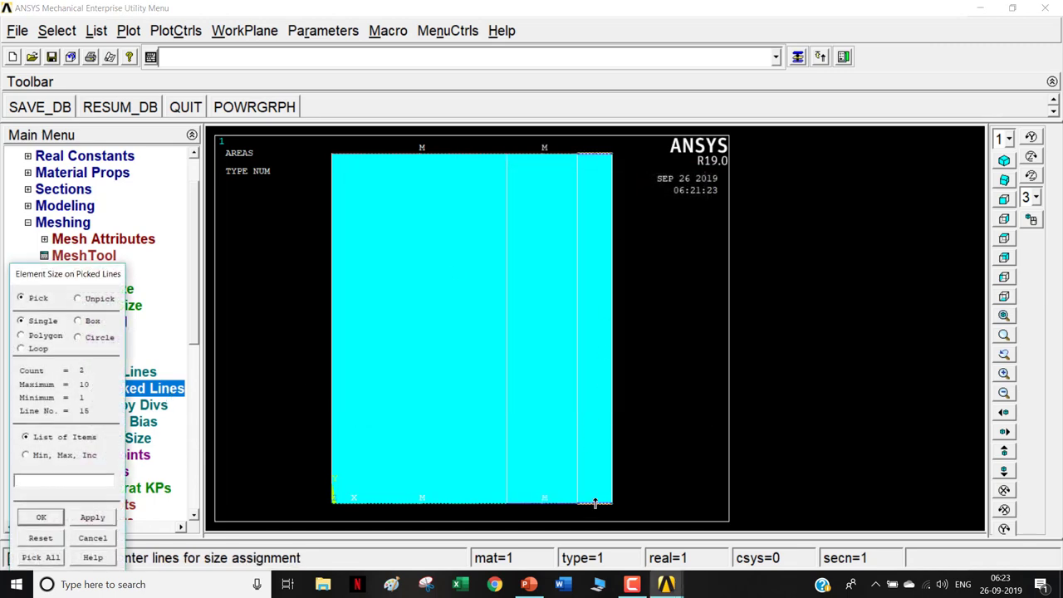
{"action": "left_click", "coordinate": [48, 515]}
{"action": "key", "text": "Tab"}
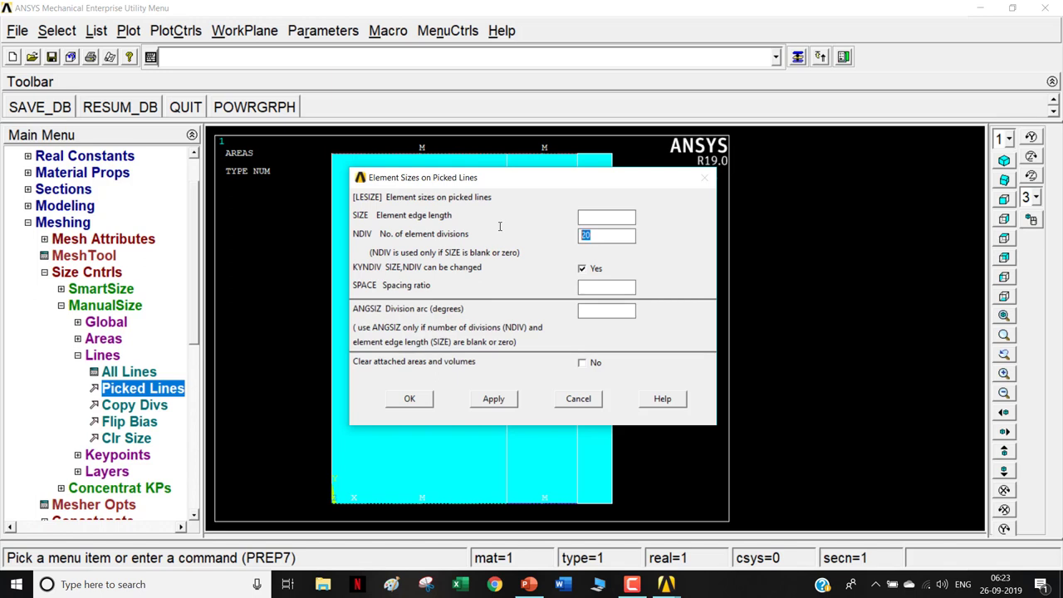
{"action": "type", "text": "1"}
{"action": "left_click", "coordinate": [420, 401]}
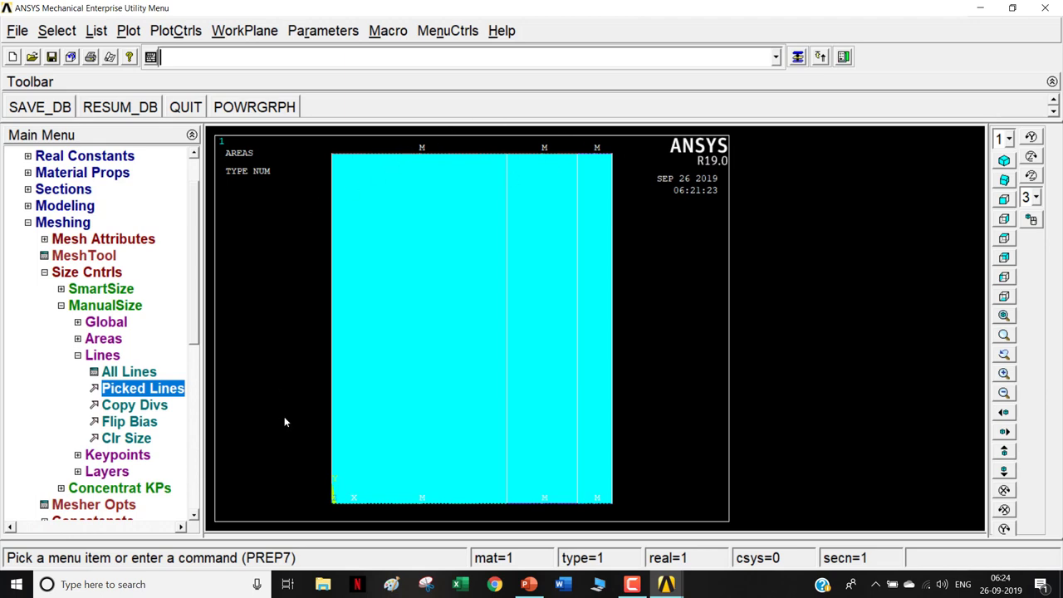
Step: Set 100 element divisions on the four vertical lines of the wall, consulting the PowerPoint slide with its dimensions
{"action": "left_click", "coordinate": [171, 389]}
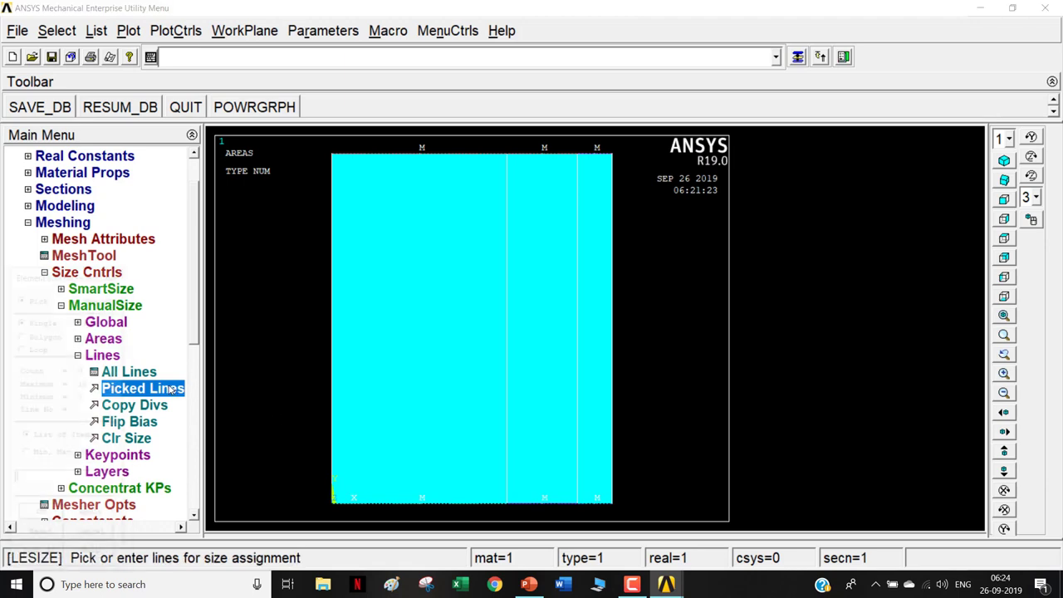
{"action": "left_click", "coordinate": [324, 356]}
{"action": "left_click", "coordinate": [523, 368]}
{"action": "left_click", "coordinate": [561, 373]}
{"action": "left_click", "coordinate": [629, 374]}
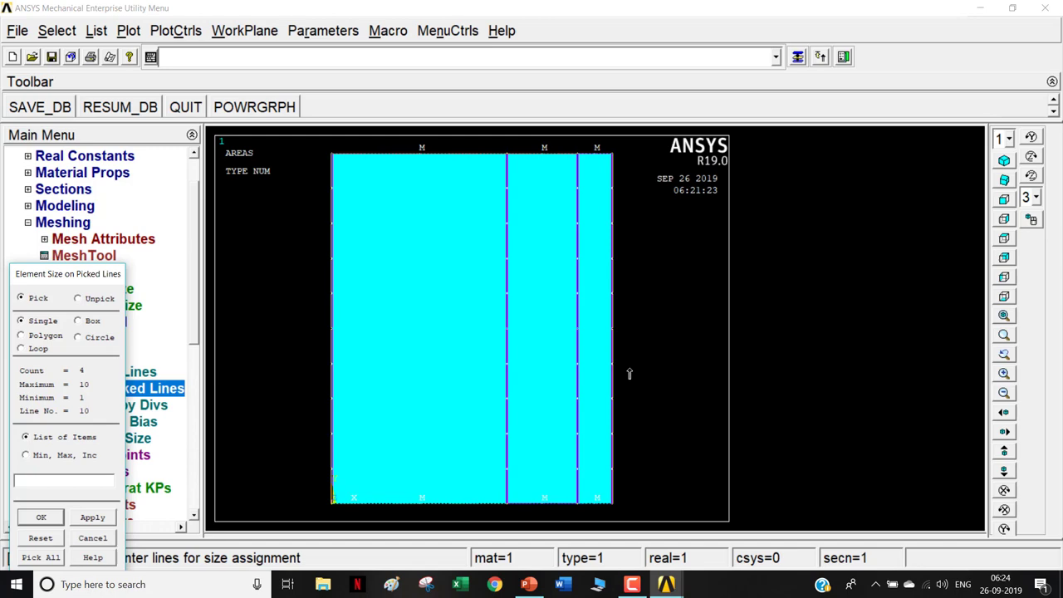
{"action": "left_click", "coordinate": [41, 522]}
{"action": "double_click", "coordinate": [607, 239]}
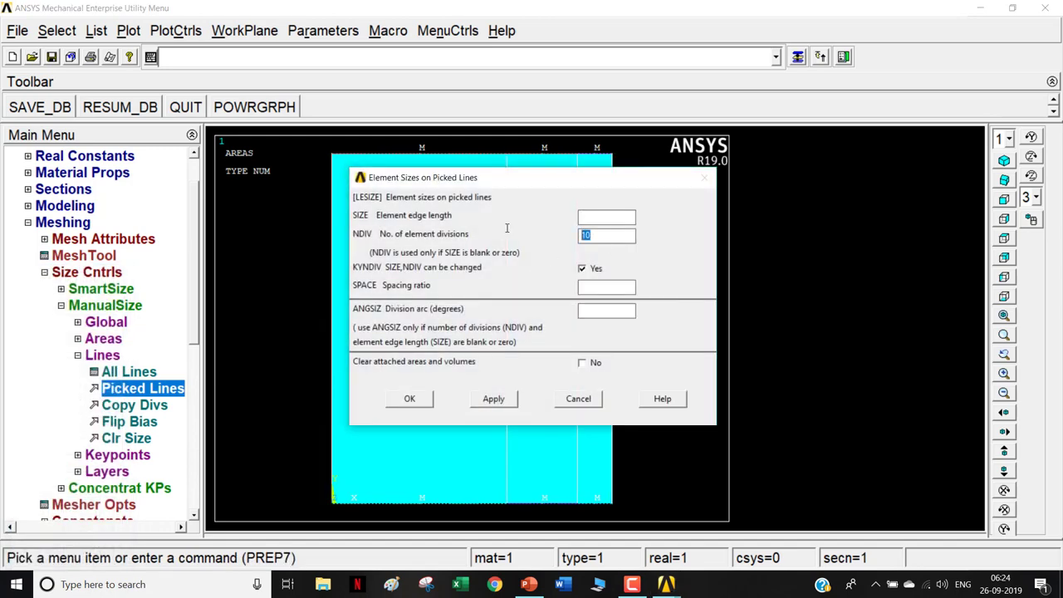
{"action": "left_click", "coordinate": [532, 585]}
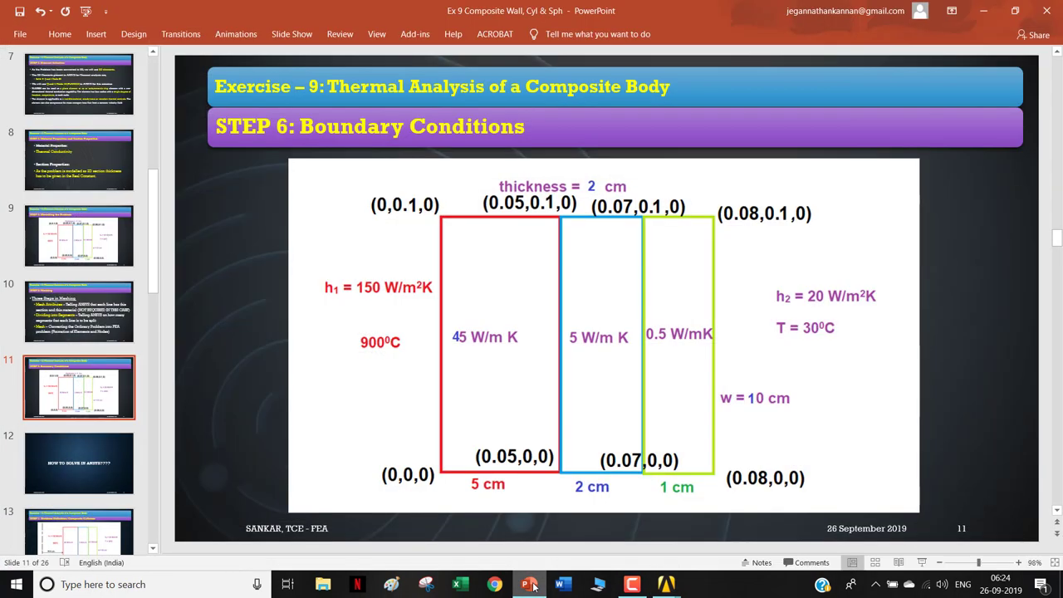
{"action": "left_click", "coordinate": [531, 585]}
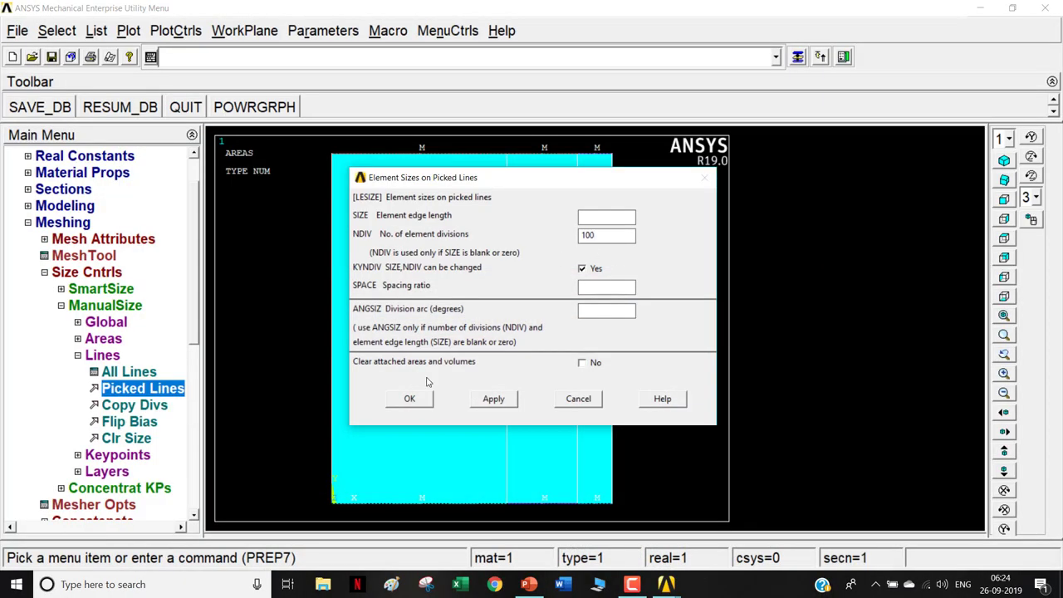
{"action": "left_click", "coordinate": [409, 398]}
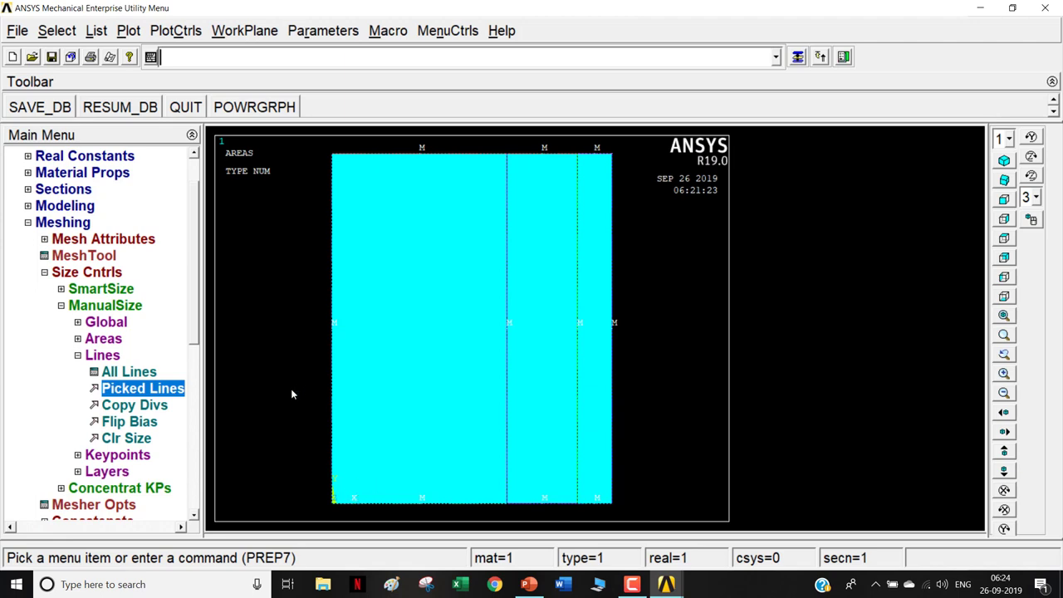
Step: Free-mesh all three layer areas and inspect the resulting element grid
{"action": "left_click", "coordinate": [85, 274]}
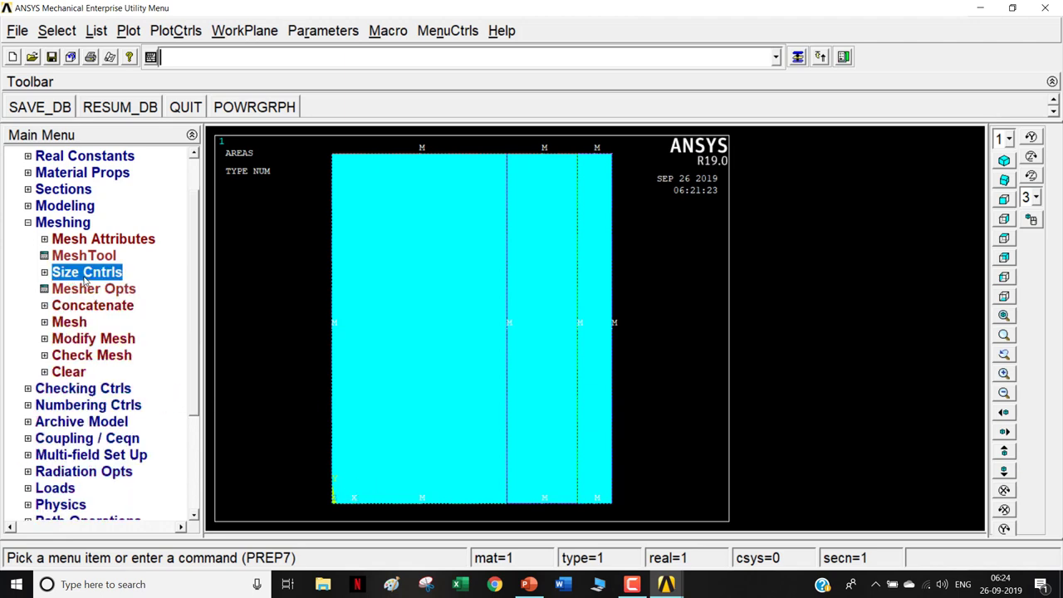
{"action": "left_click", "coordinate": [83, 320]}
{"action": "left_click", "coordinate": [90, 374]}
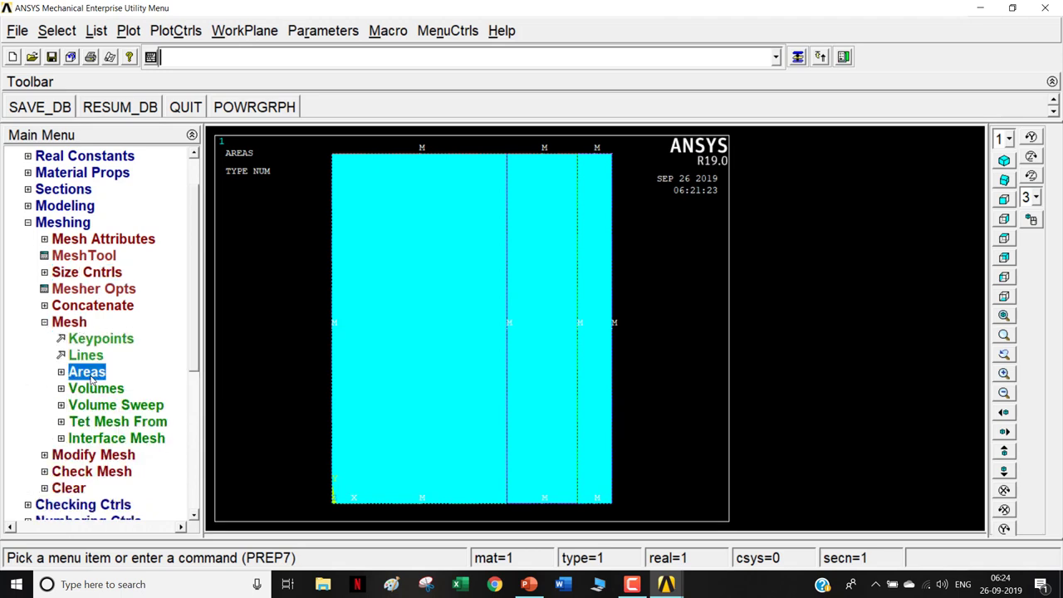
{"action": "left_click", "coordinate": [103, 407]}
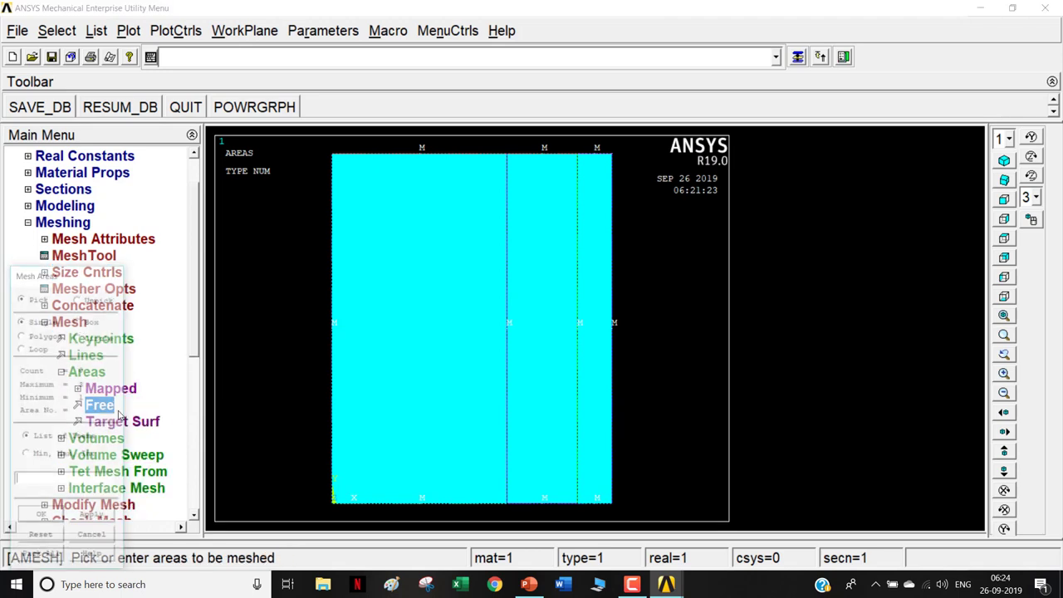
{"action": "left_click", "coordinate": [434, 366]}
{"action": "left_click", "coordinate": [584, 363]}
{"action": "left_click", "coordinate": [525, 365]}
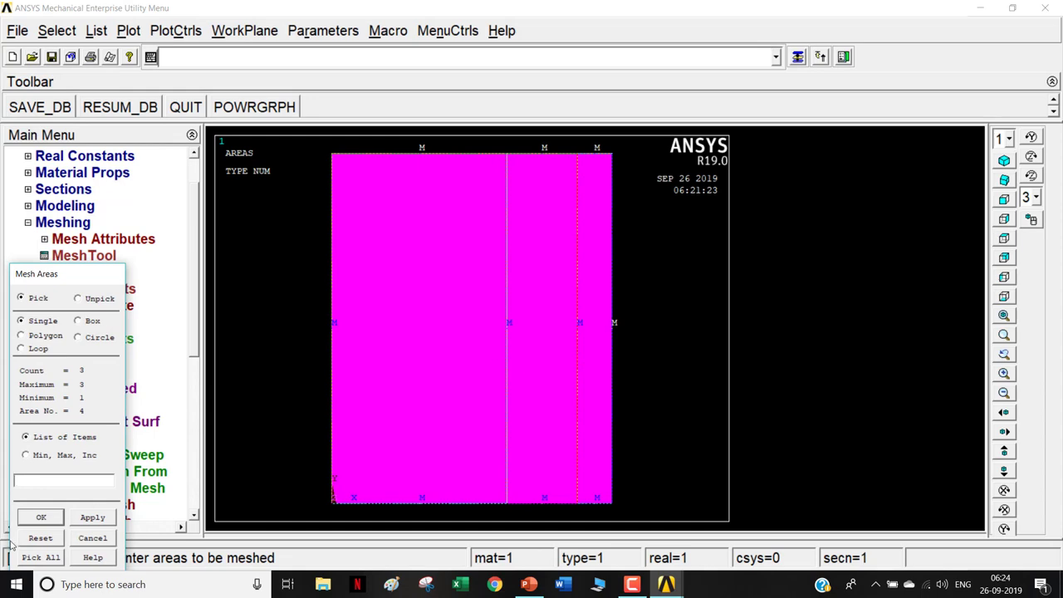
{"action": "left_click", "coordinate": [41, 521]}
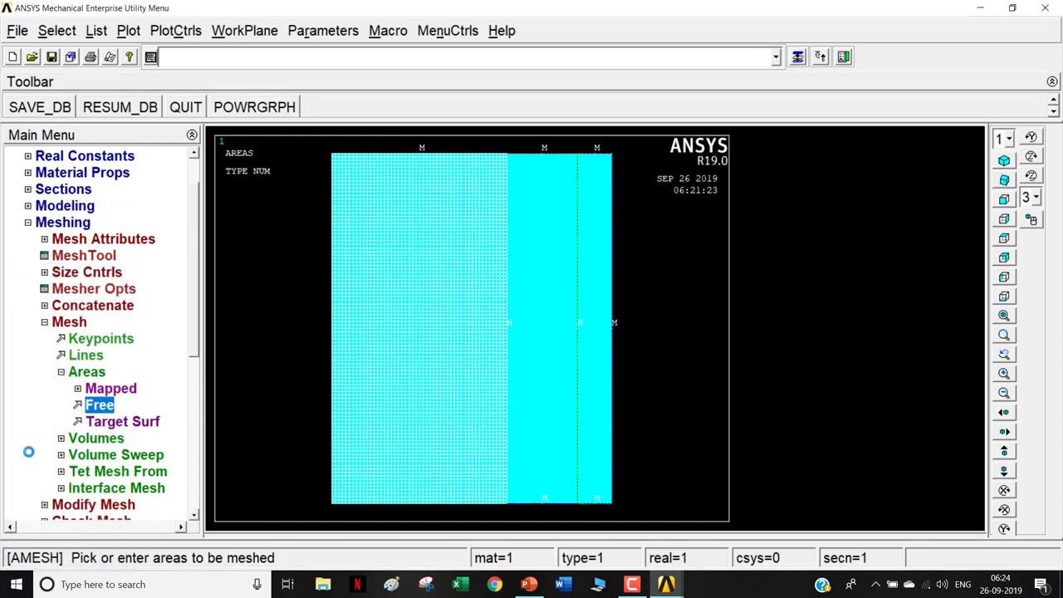
{"action": "scroll", "coordinate": [446, 303], "scroll_direction": "up", "scroll_amount": 5}
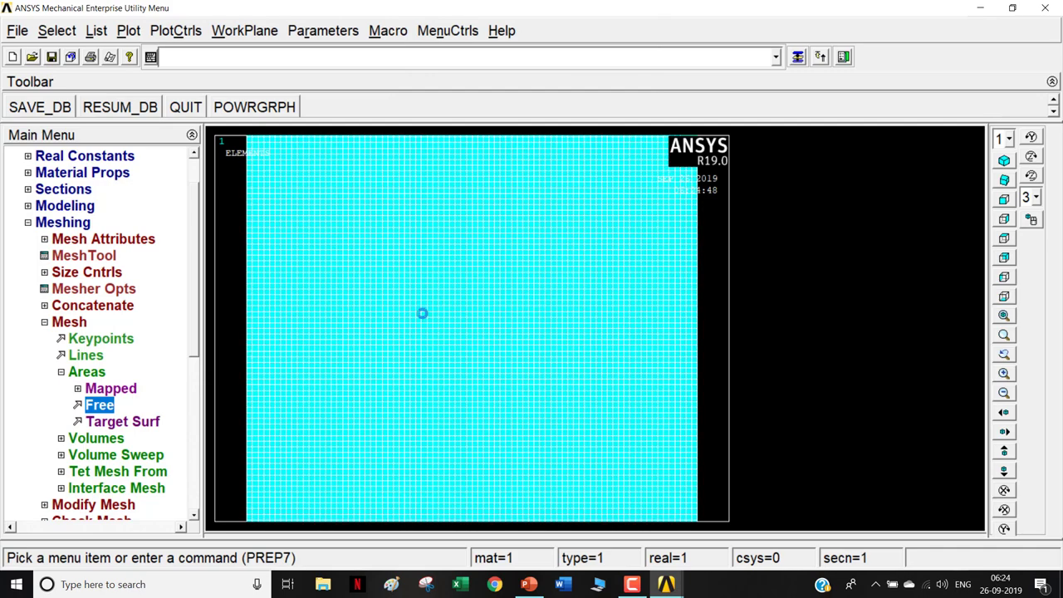
{"action": "scroll", "coordinate": [421, 311], "scroll_direction": "down", "scroll_amount": 5}
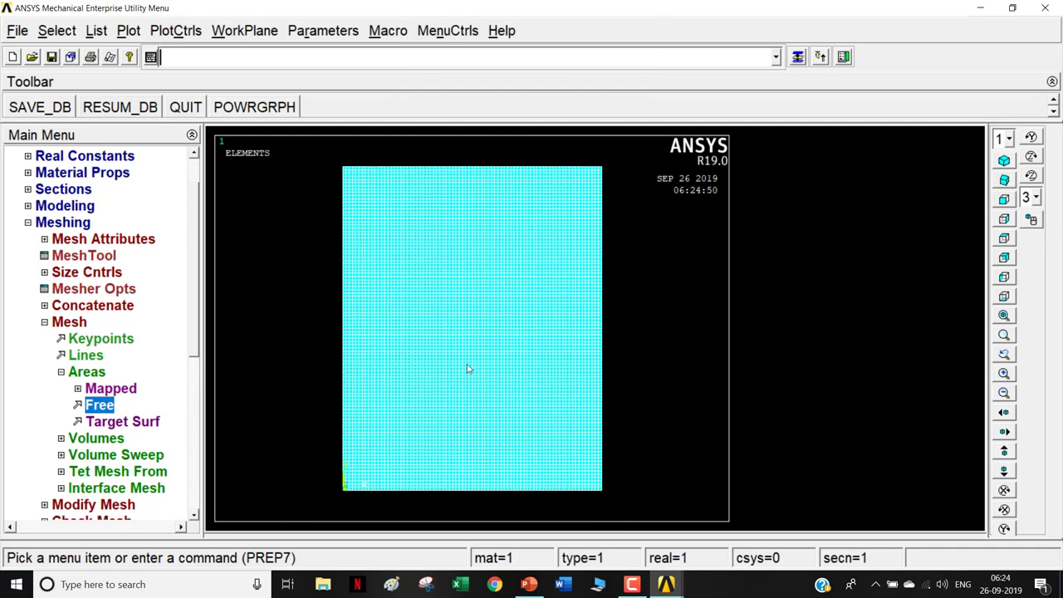
Step: Start a thermal convection load on the outer vertical edge line of the first, widest layer
{"action": "left_click", "coordinate": [80, 223]}
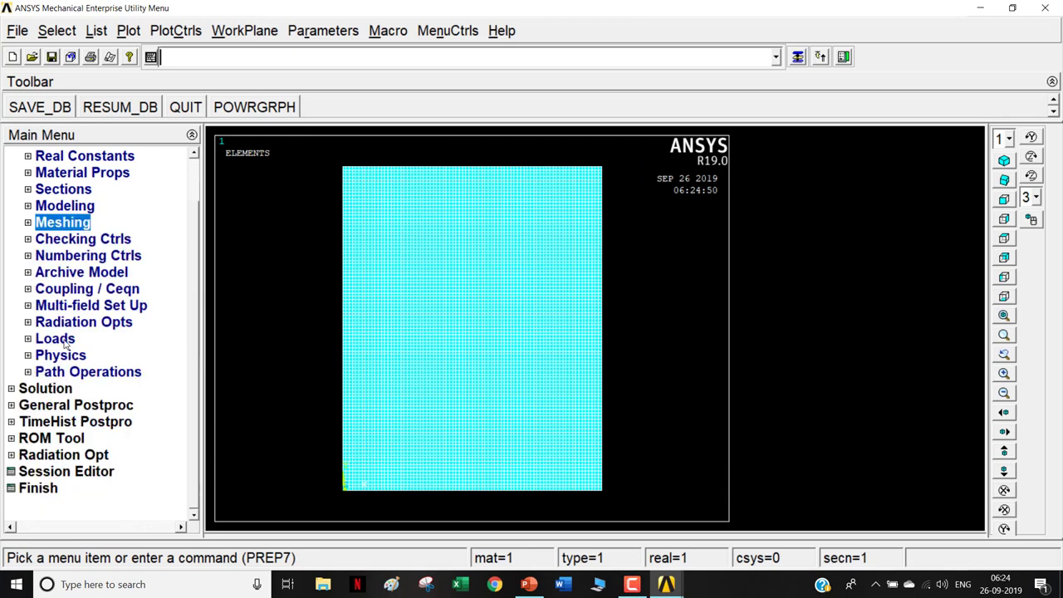
{"action": "left_click", "coordinate": [66, 341]}
{"action": "left_click", "coordinate": [94, 373]}
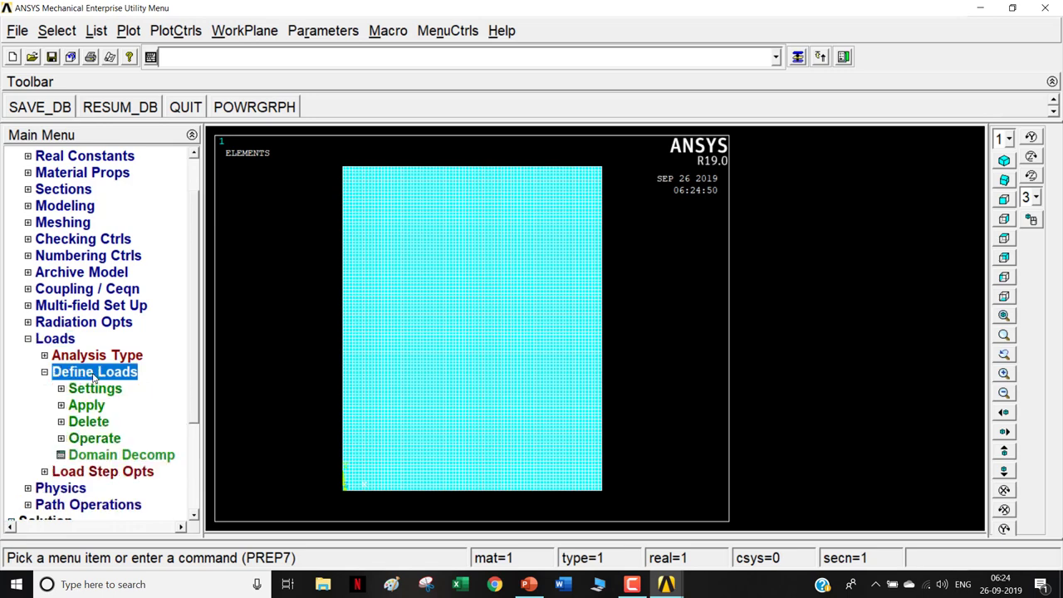
{"action": "left_click", "coordinate": [88, 407]}
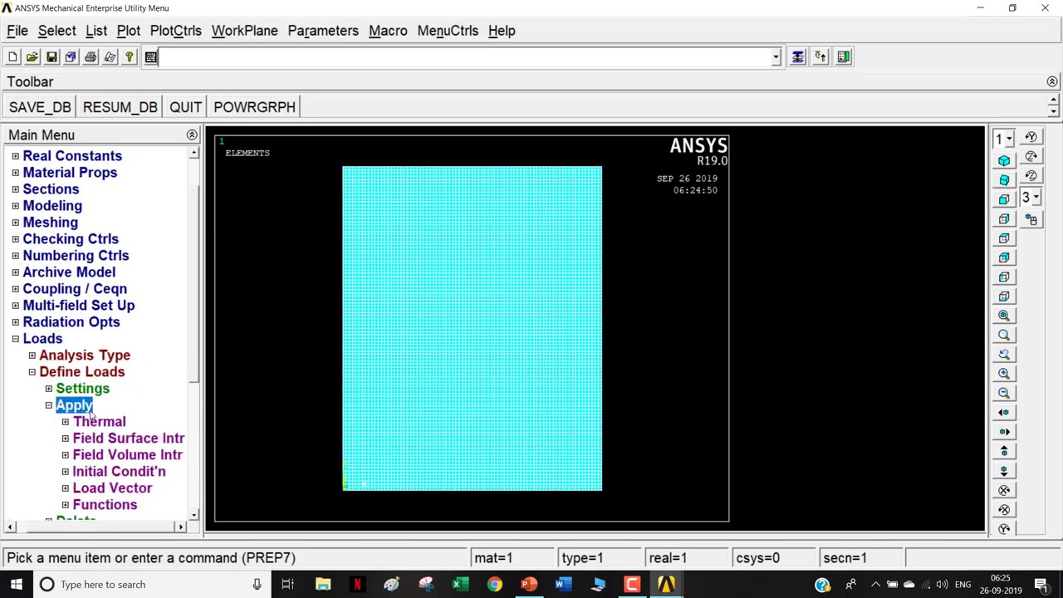
{"action": "left_click", "coordinate": [99, 420]}
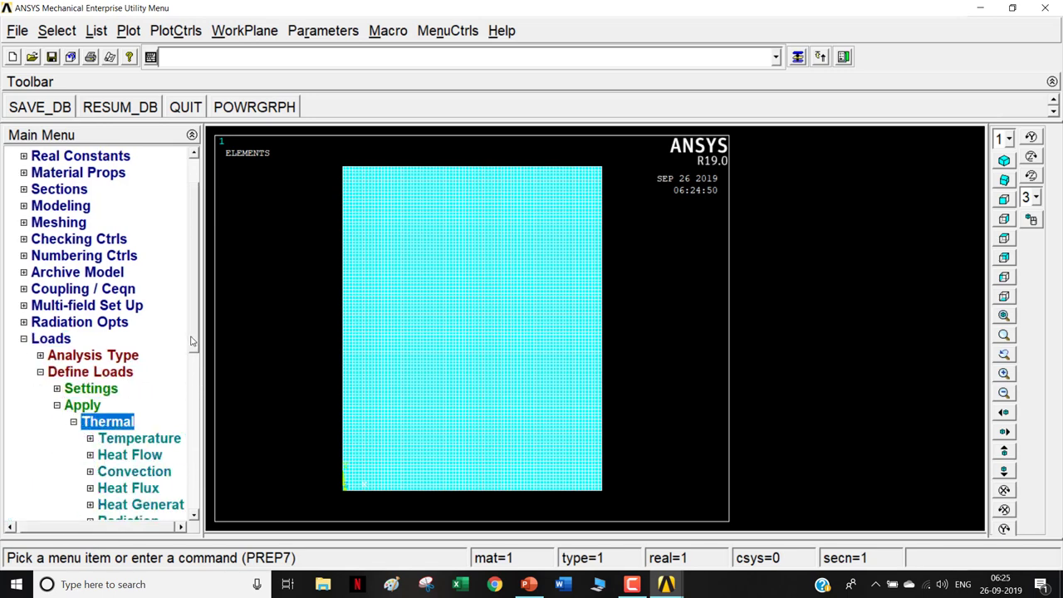
{"action": "scroll", "coordinate": [207, 349], "scroll_direction": "down", "scroll_amount": 3}
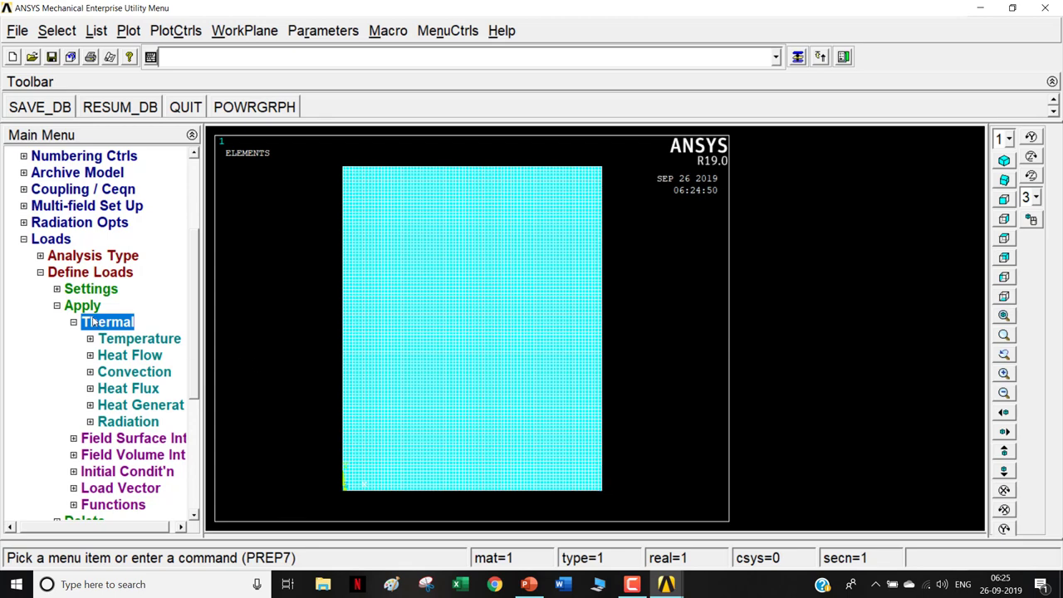
{"action": "left_click", "coordinate": [140, 368]}
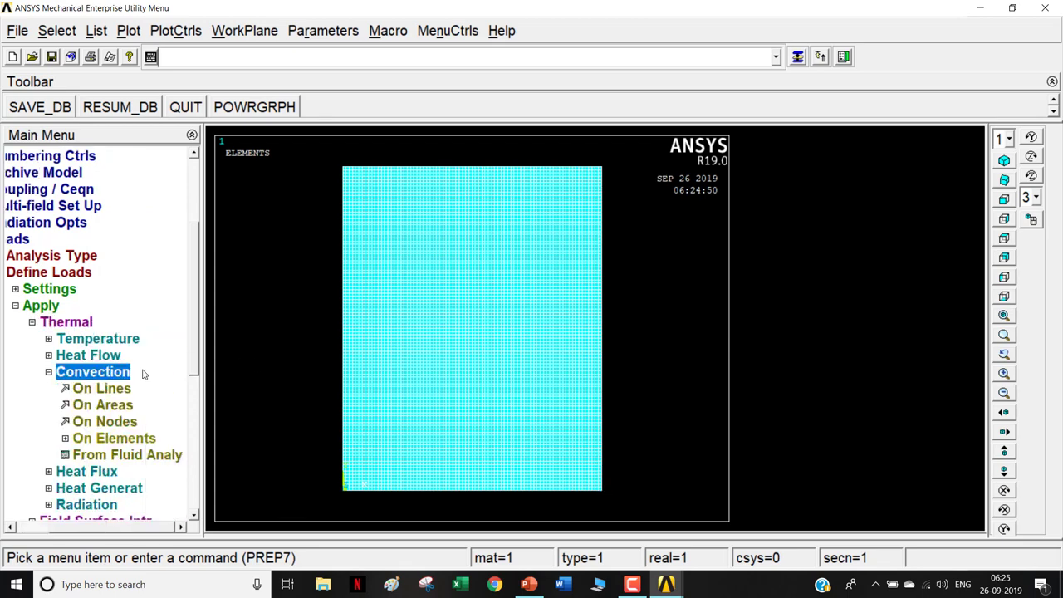
{"action": "left_click", "coordinate": [122, 390]}
{"action": "left_click", "coordinate": [342, 376]}
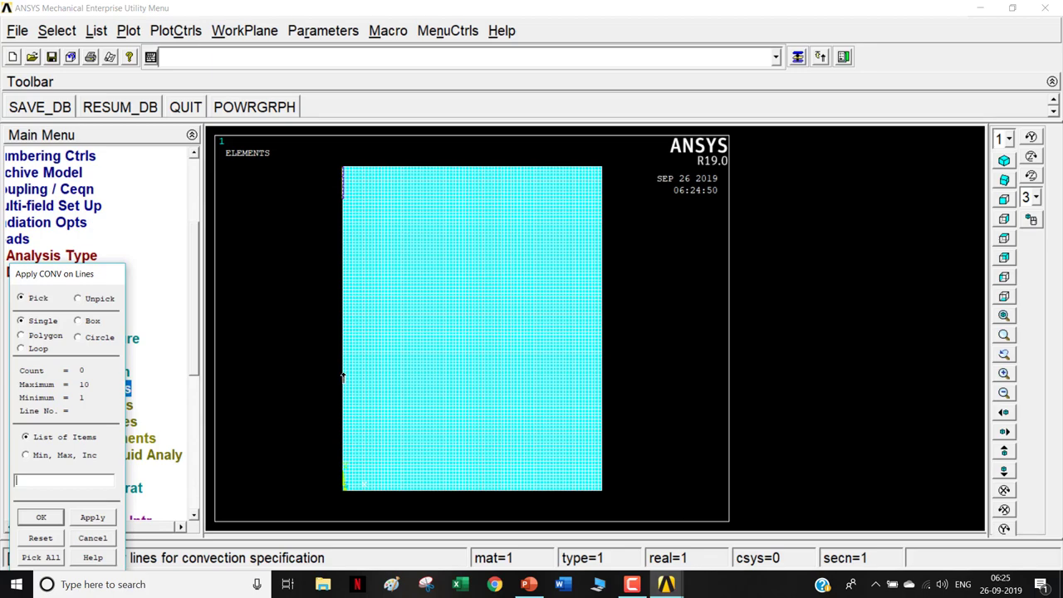
{"action": "left_click", "coordinate": [40, 517]}
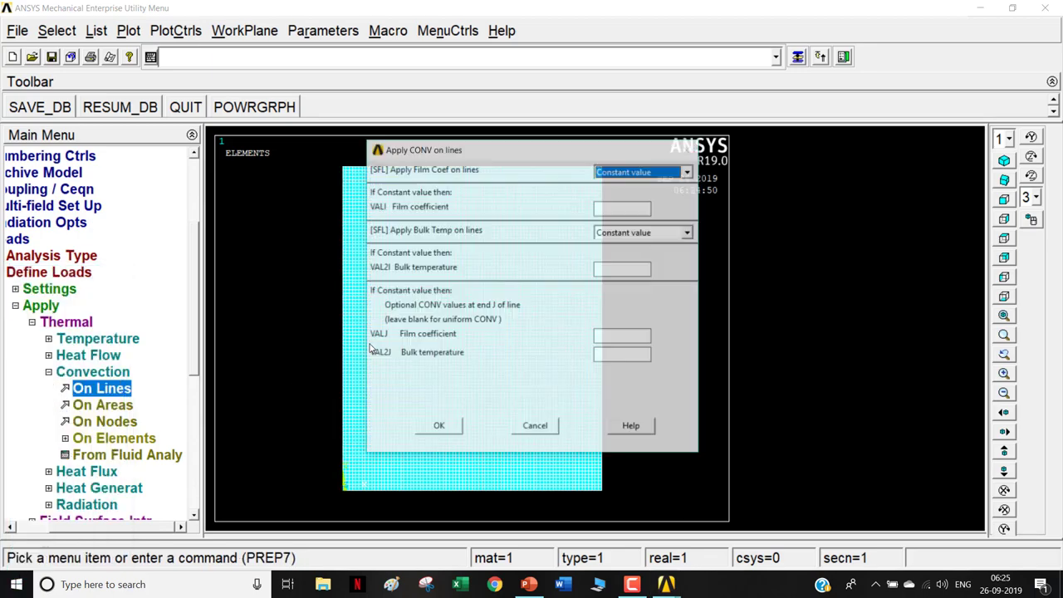
Step: Apply a film coefficient of 150e-6 and a bulk temperature of 900 to the picked line, checking the boundary conditions in PowerPoint
{"action": "left_click", "coordinate": [528, 584]}
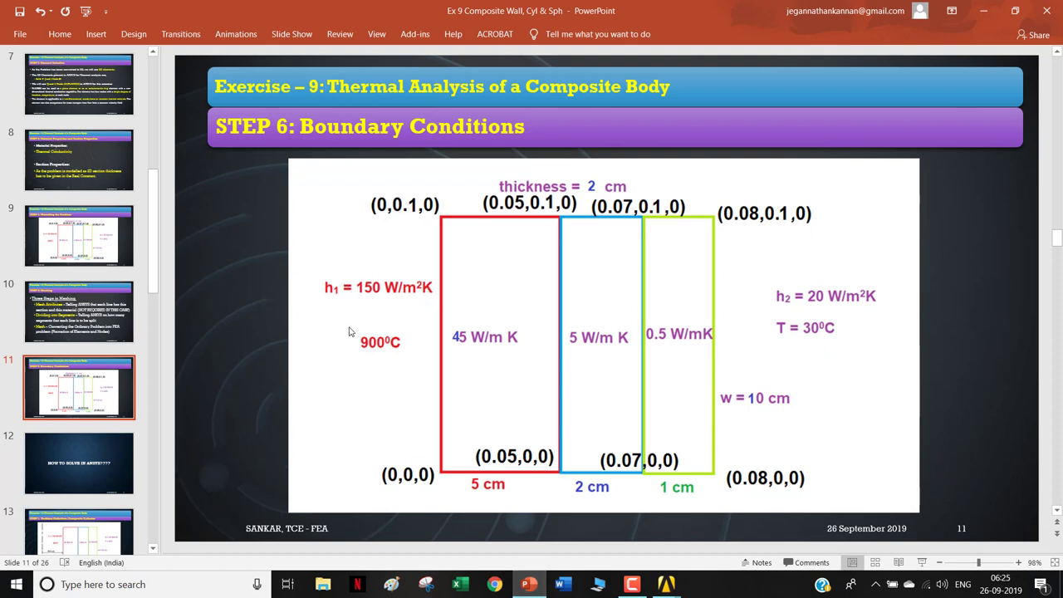
{"action": "left_click", "coordinate": [532, 586]}
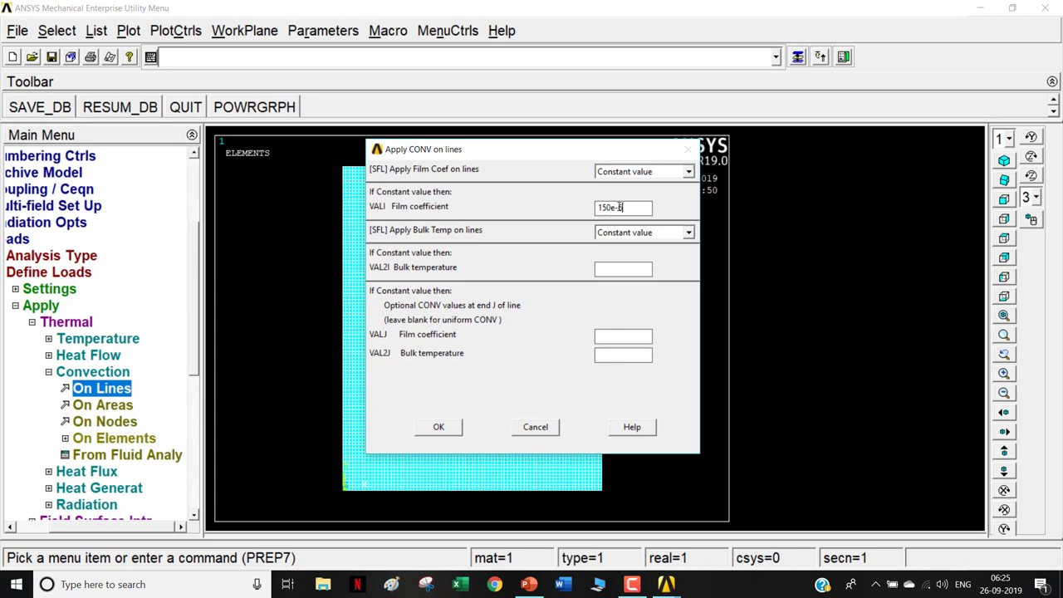
{"action": "key", "text": "Tab"}
{"action": "key", "text": "Tab"}
{"action": "left_click", "coordinate": [529, 584]}
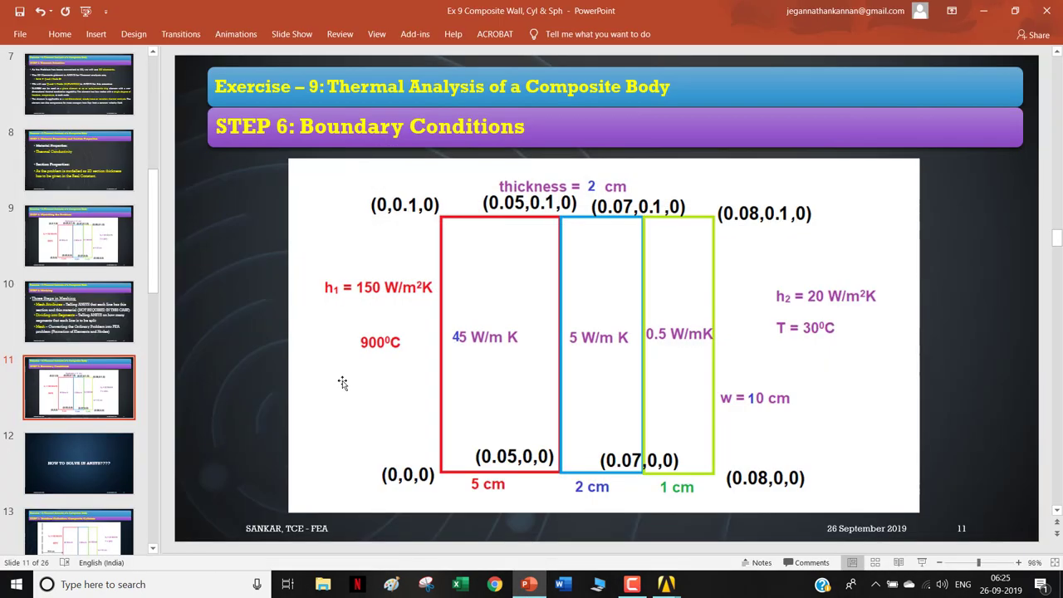
{"action": "left_click", "coordinate": [528, 584]}
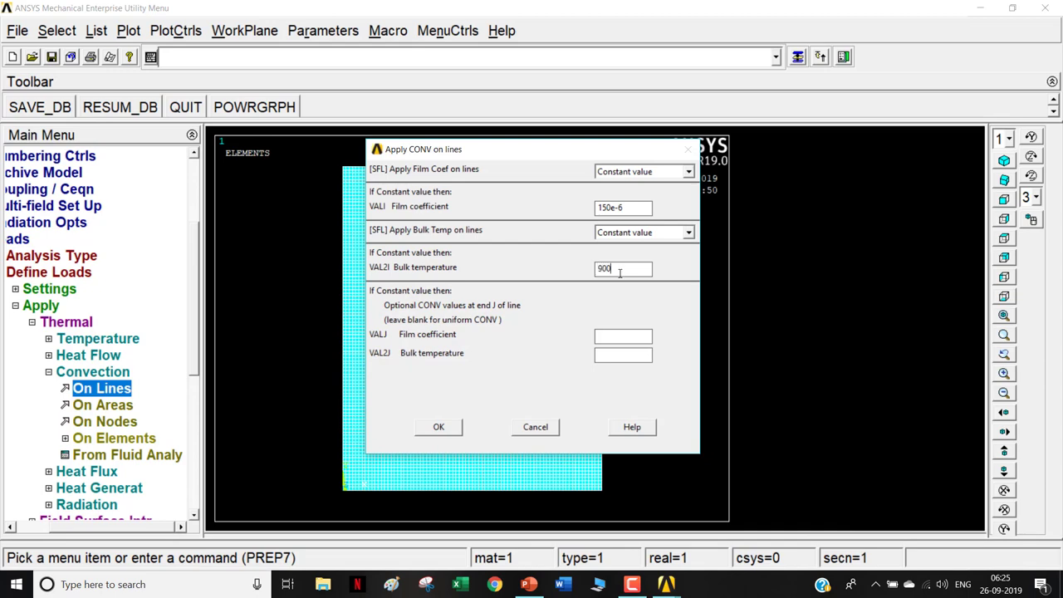
{"action": "left_click", "coordinate": [454, 428]}
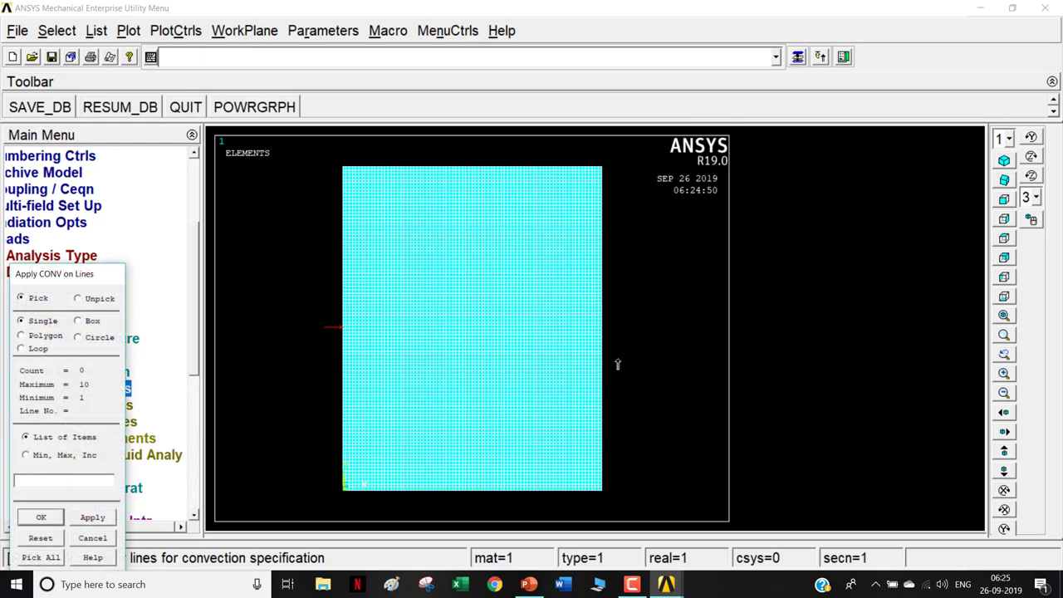
Step: Apply convection to the narrowest layer's outer vertical line with film coefficient 20e-6 and the PowerPoint slide's bulk temperature of 30
{"action": "left_click", "coordinate": [617, 362]}
{"action": "left_click", "coordinate": [26, 520]}
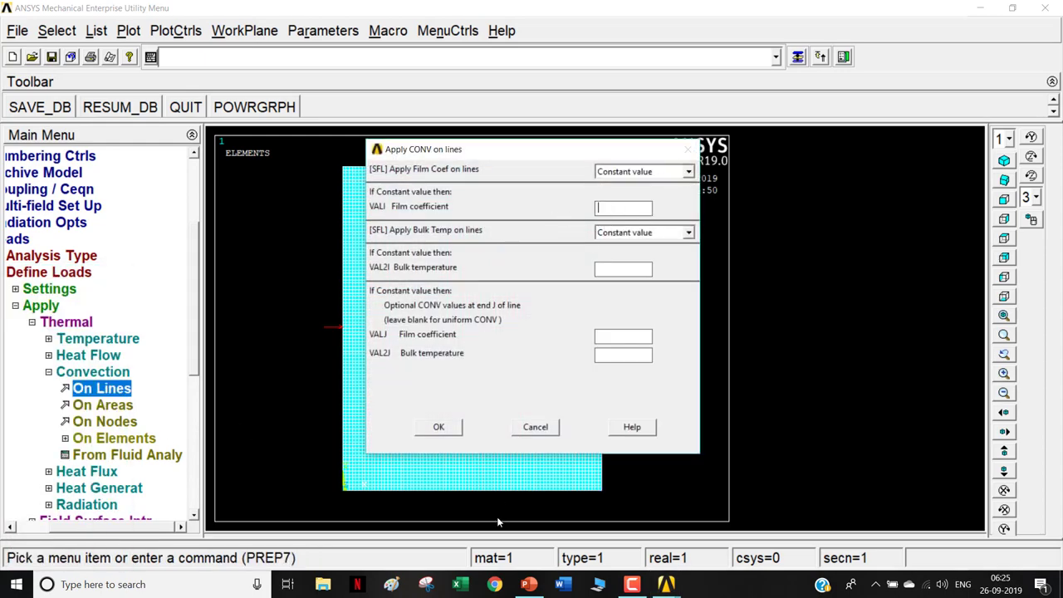
{"action": "left_click", "coordinate": [529, 584]}
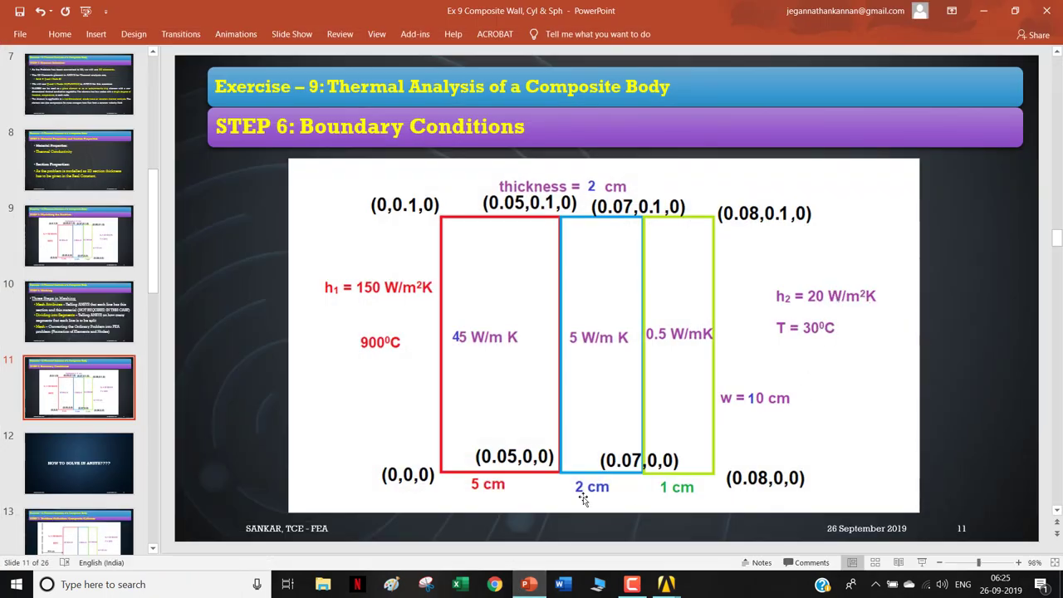
{"action": "left_click", "coordinate": [529, 583]}
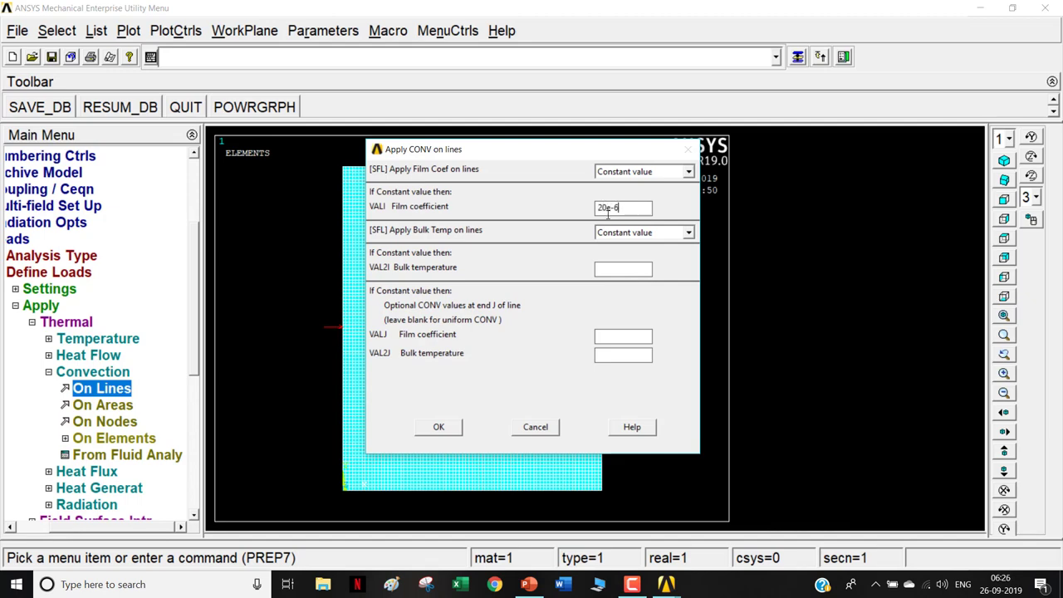
{"action": "key", "text": "Tab"}
{"action": "key", "text": "Tab"}
{"action": "left_click", "coordinate": [439, 427]}
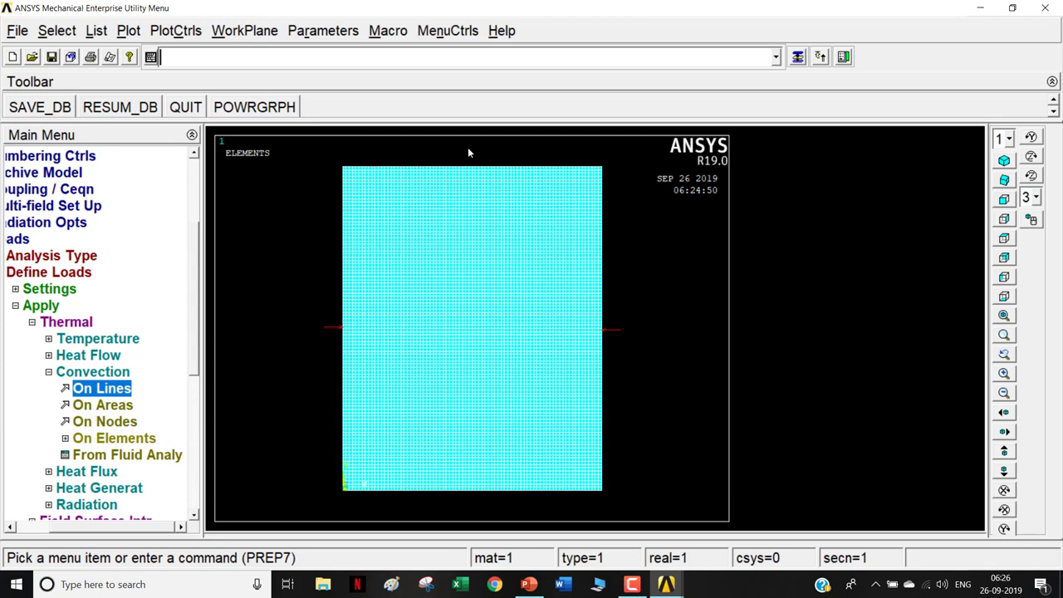
Step: Solve the current load step of the wall model, close the solution messages and switch to the PowerPoint boundary conditions slide
{"action": "left_click", "coordinate": [34, 307]}
{"action": "double_click", "coordinate": [56, 240]}
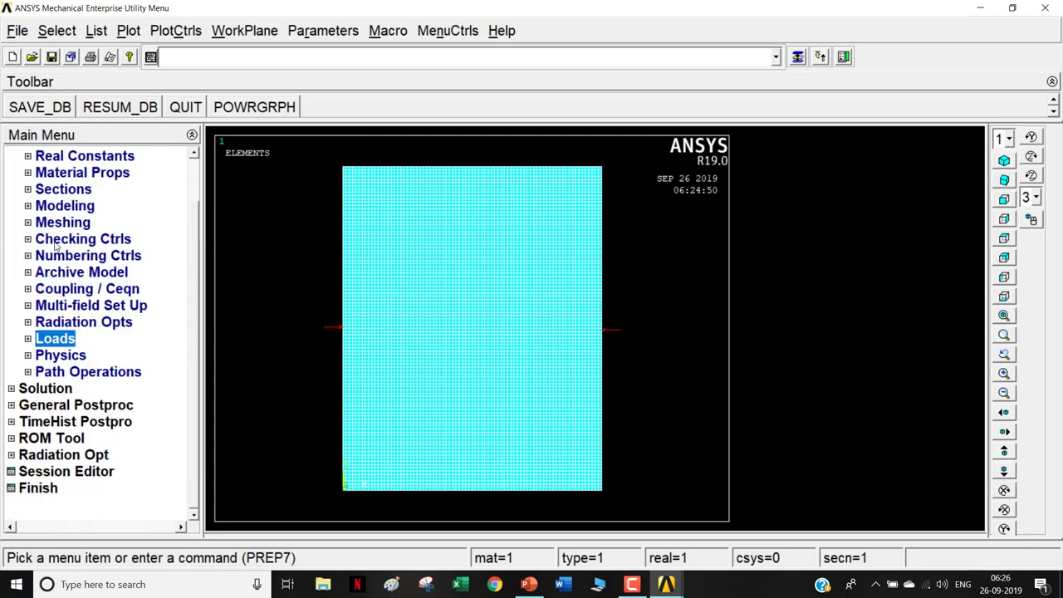
{"action": "left_click", "coordinate": [46, 391]}
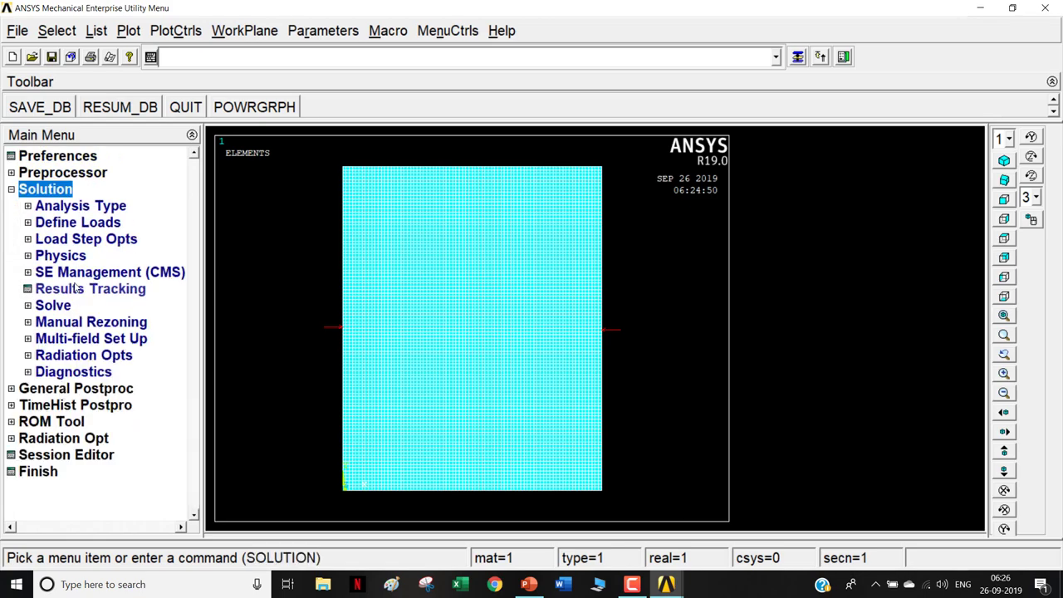
{"action": "left_click", "coordinate": [52, 305]}
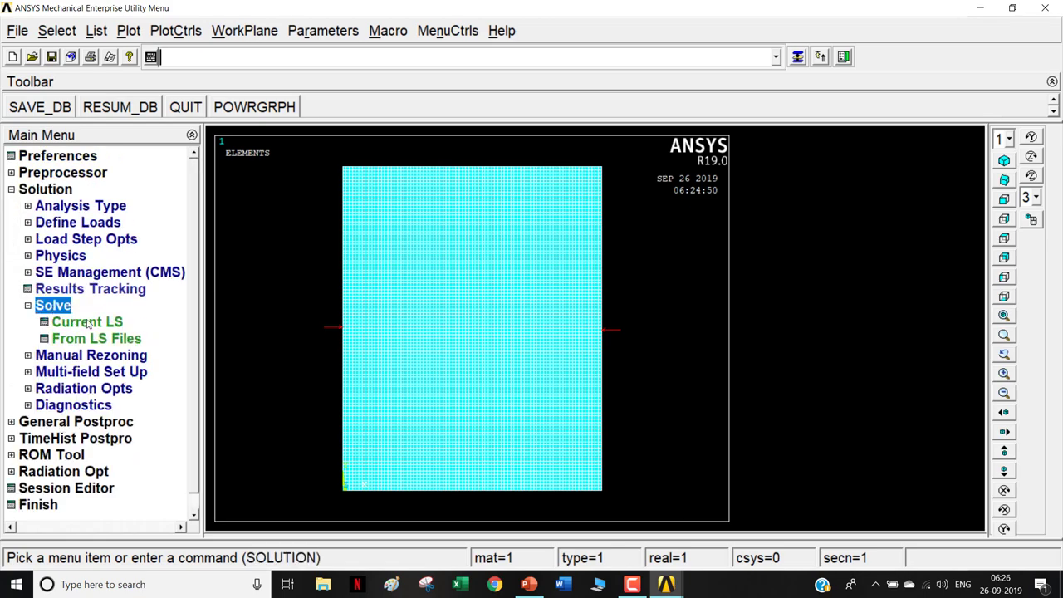
{"action": "left_click", "coordinate": [88, 324]}
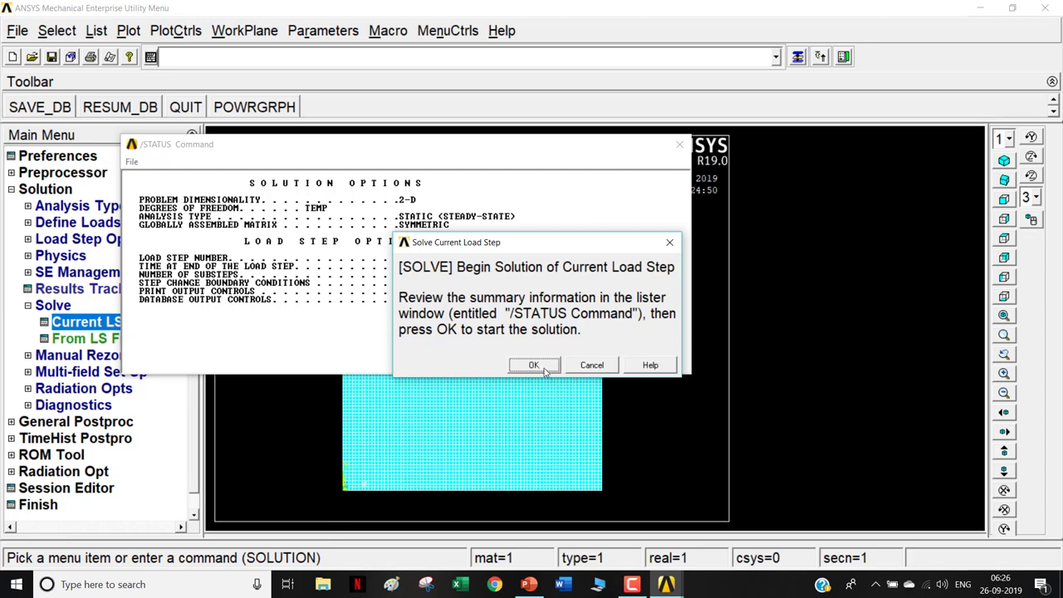
{"action": "left_click", "coordinate": [534, 365]}
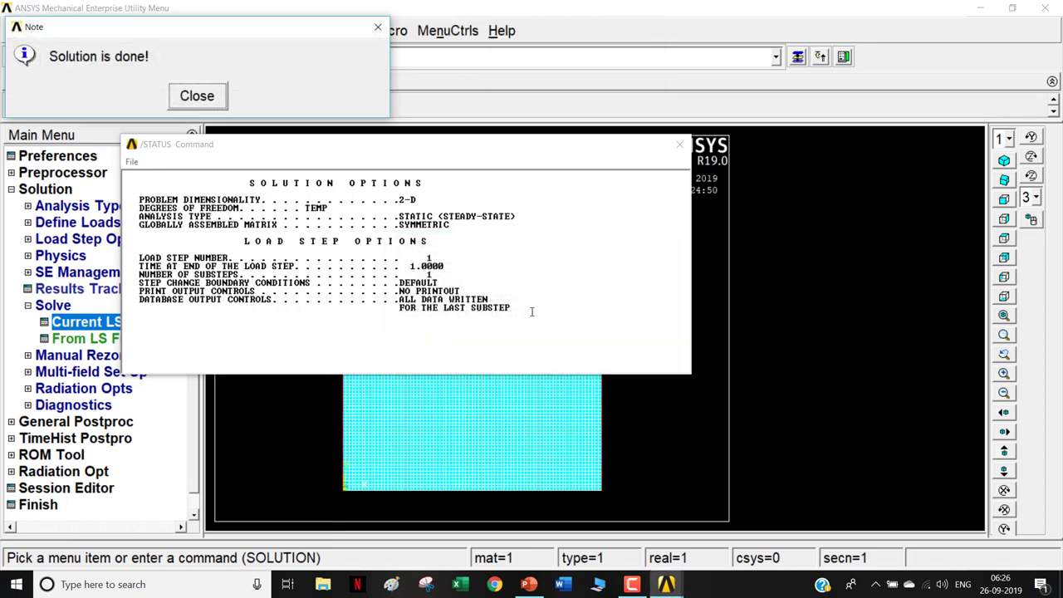
{"action": "left_click", "coordinate": [197, 96]}
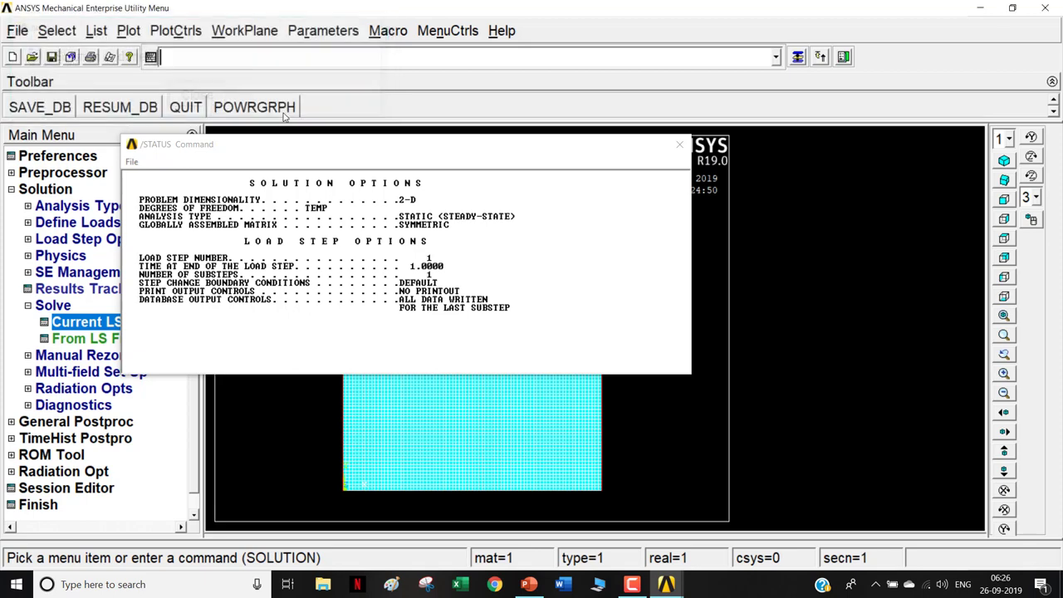
{"action": "left_click", "coordinate": [679, 144]}
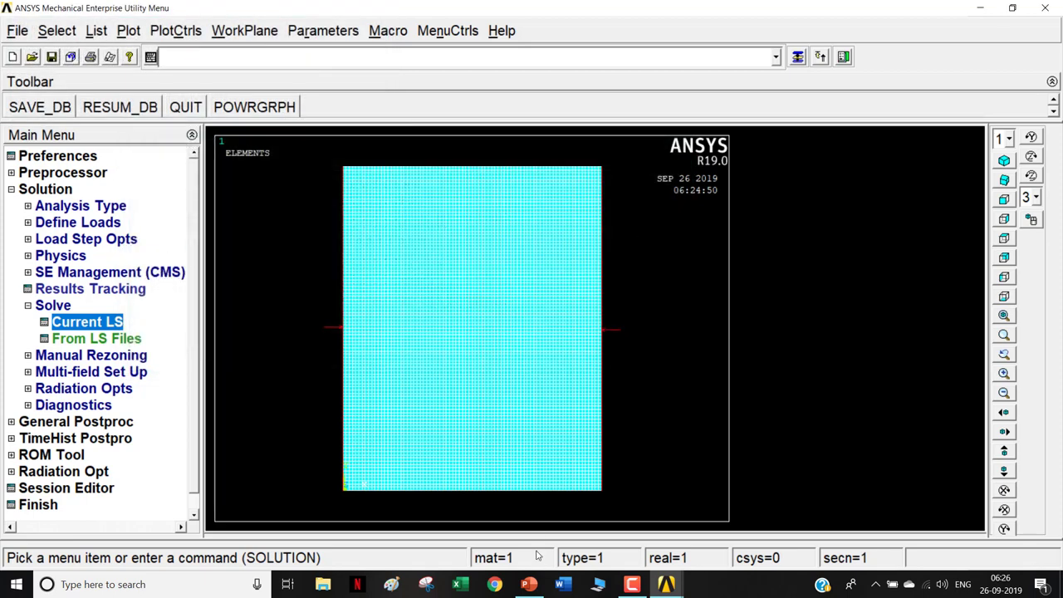
{"action": "left_click", "coordinate": [531, 586]}
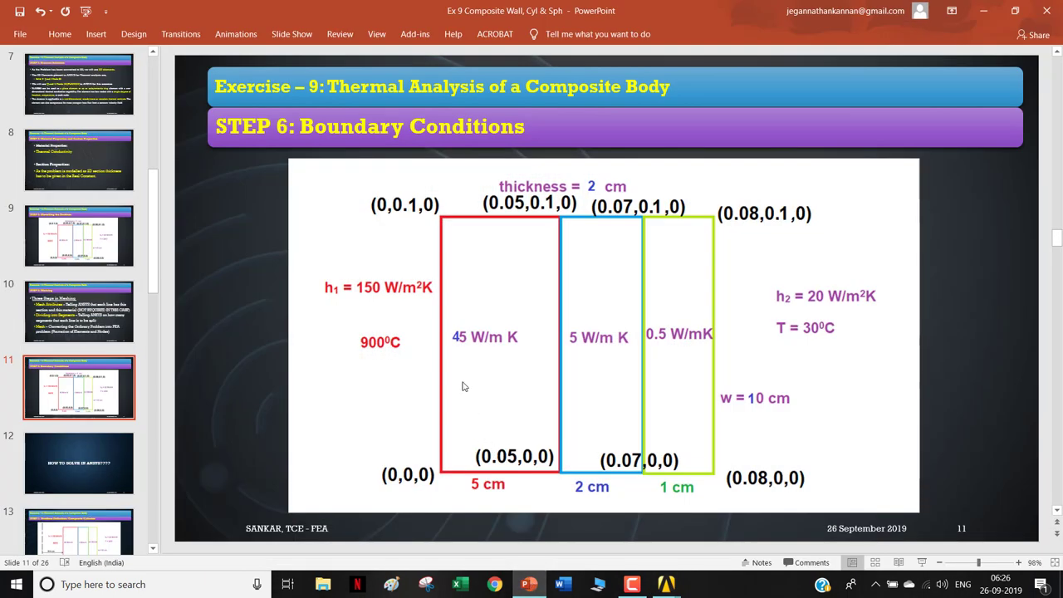
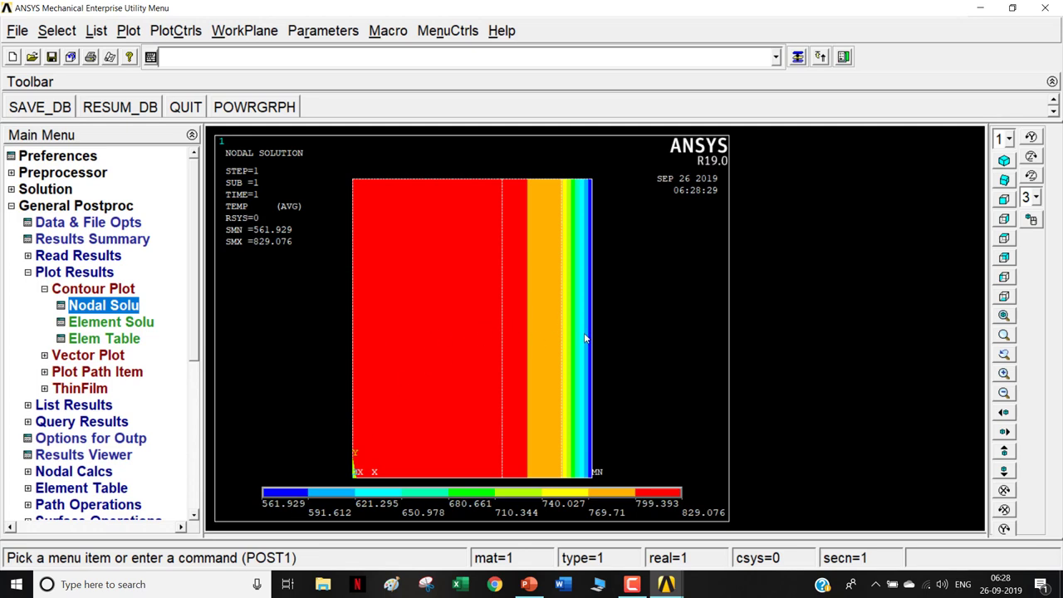
Step: Define a results path by nodes along the wall's bottom edge, from the origin corner node to the opposite bottom corner node
{"action": "left_click", "coordinate": [91, 276]}
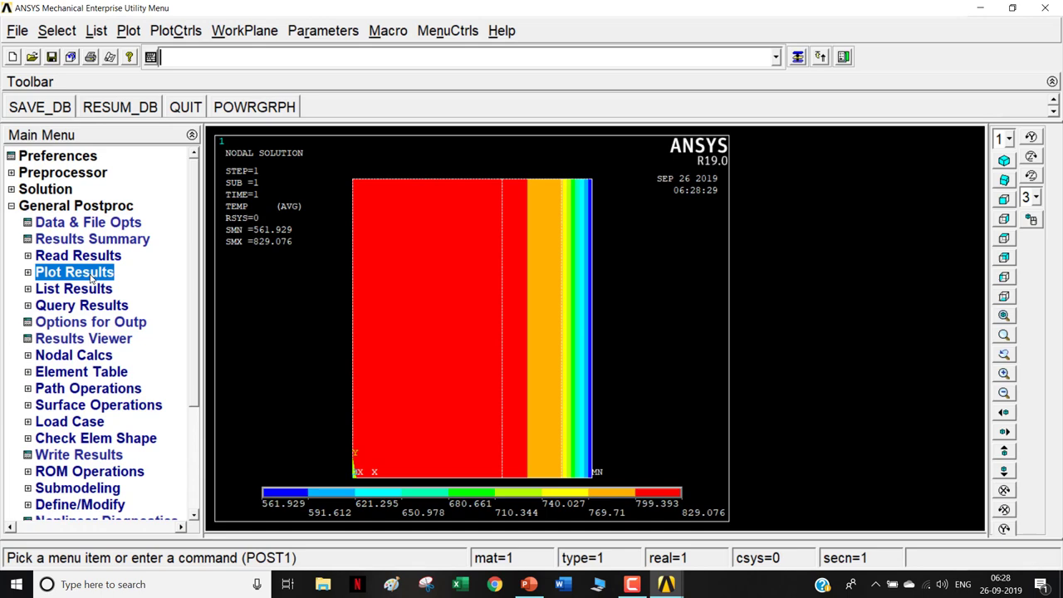
{"action": "left_click", "coordinate": [92, 390]}
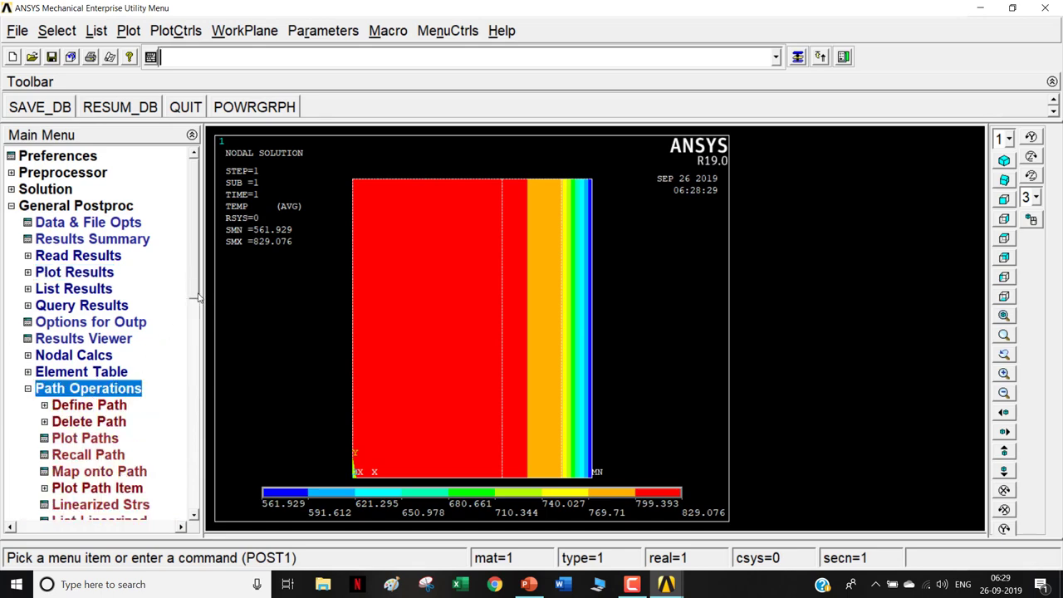
{"action": "left_click_drag", "start_coordinate": [196, 299], "coordinate": [208, 353]}
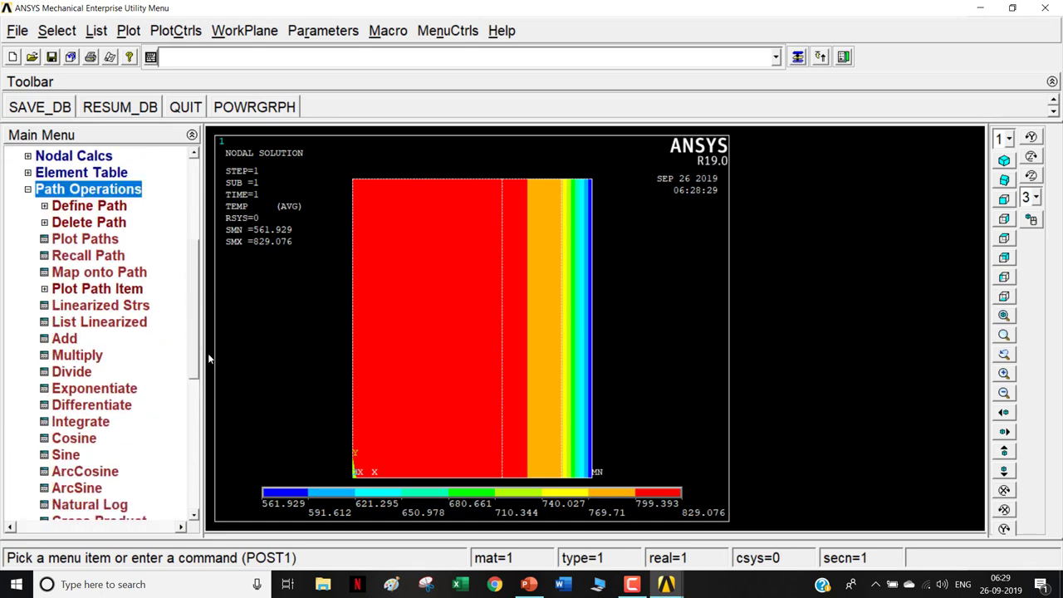
{"action": "left_click", "coordinate": [111, 208]}
{"action": "left_click", "coordinate": [113, 223]}
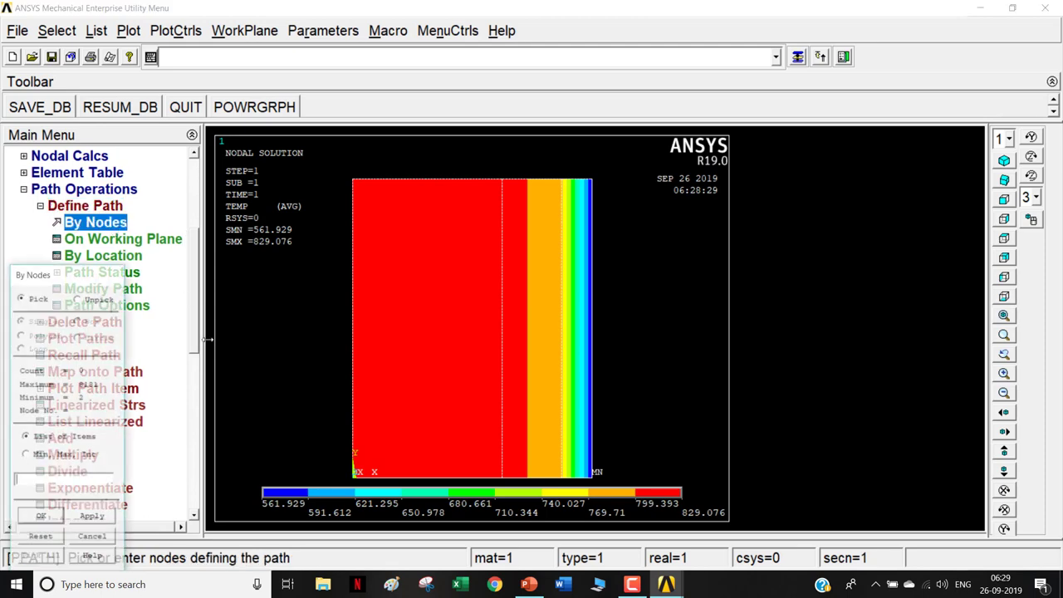
{"action": "left_click", "coordinate": [352, 477]}
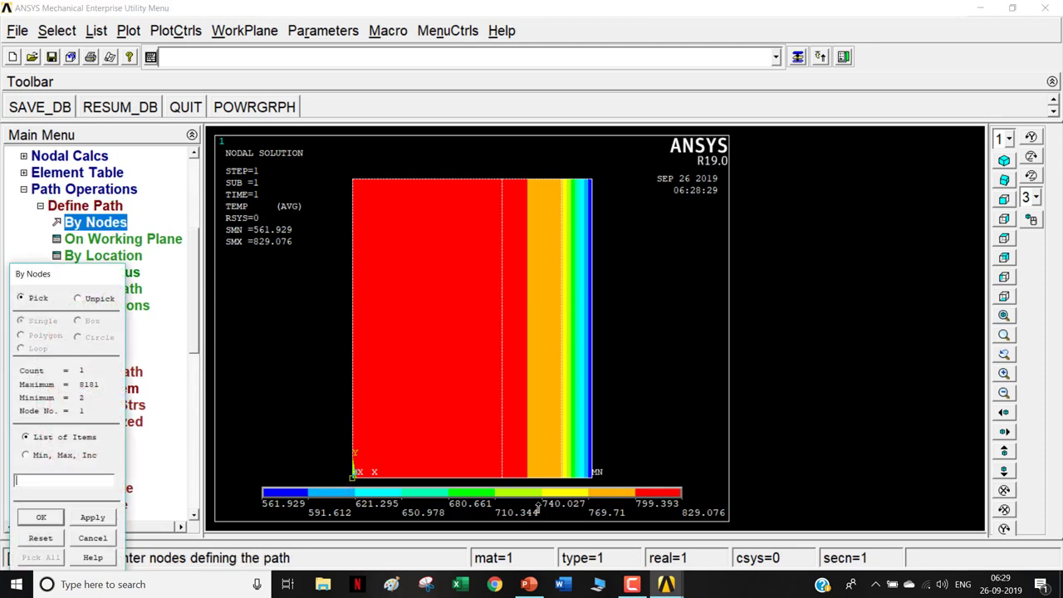
{"action": "left_click", "coordinate": [591, 477]}
{"action": "left_click", "coordinate": [43, 517]}
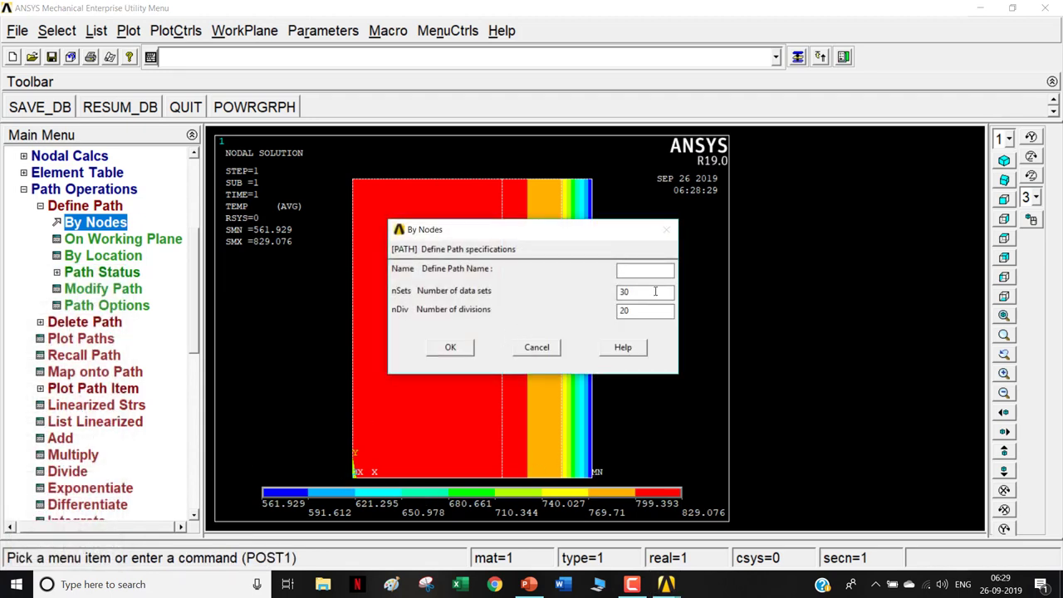
Step: Name the path temp, edit its number of data sets, use 80 divisions, and plot the path on the model
{"action": "type", "text": "temp"}
{"action": "left_click", "coordinate": [622, 291]}
{"action": "type", "text": "8"}
{"action": "type", "text": "8"}
{"action": "left_click", "coordinate": [455, 356]}
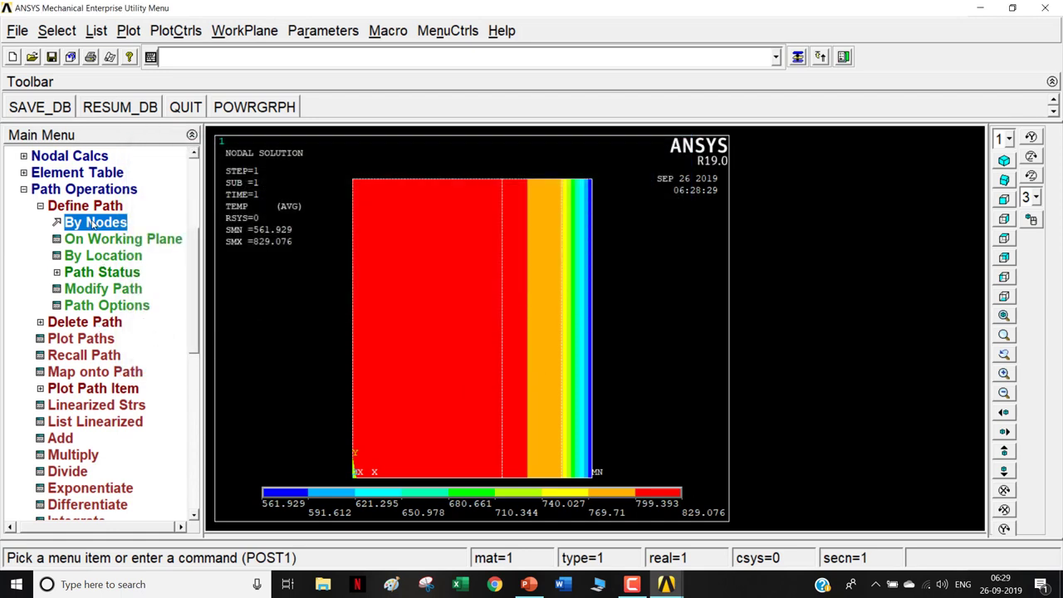
{"action": "left_click", "coordinate": [98, 342]}
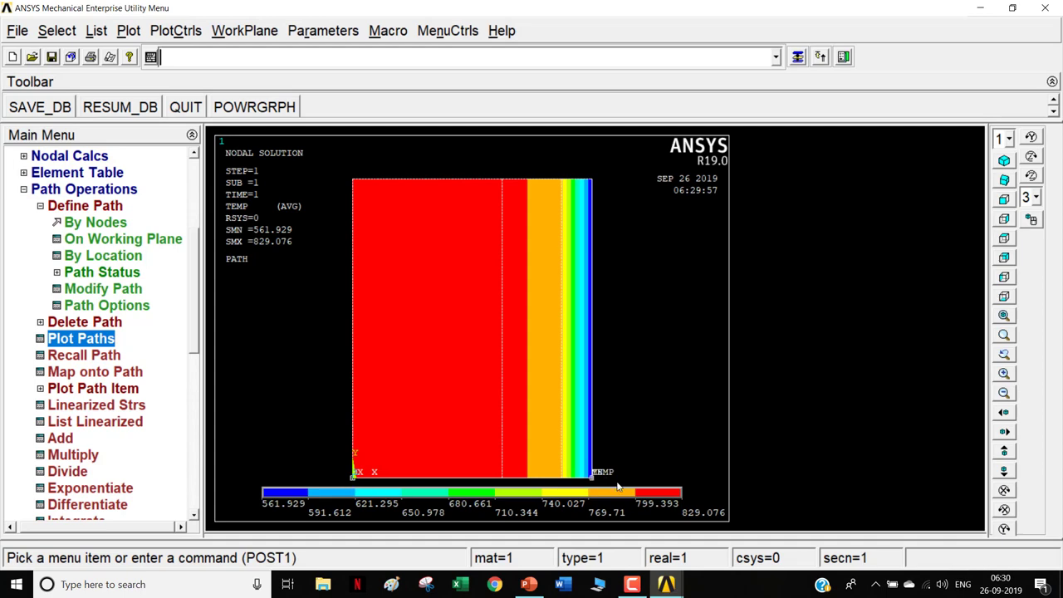
Step: Map the DOF solution temperature onto the path with the label temp
{"action": "left_click", "coordinate": [98, 376]}
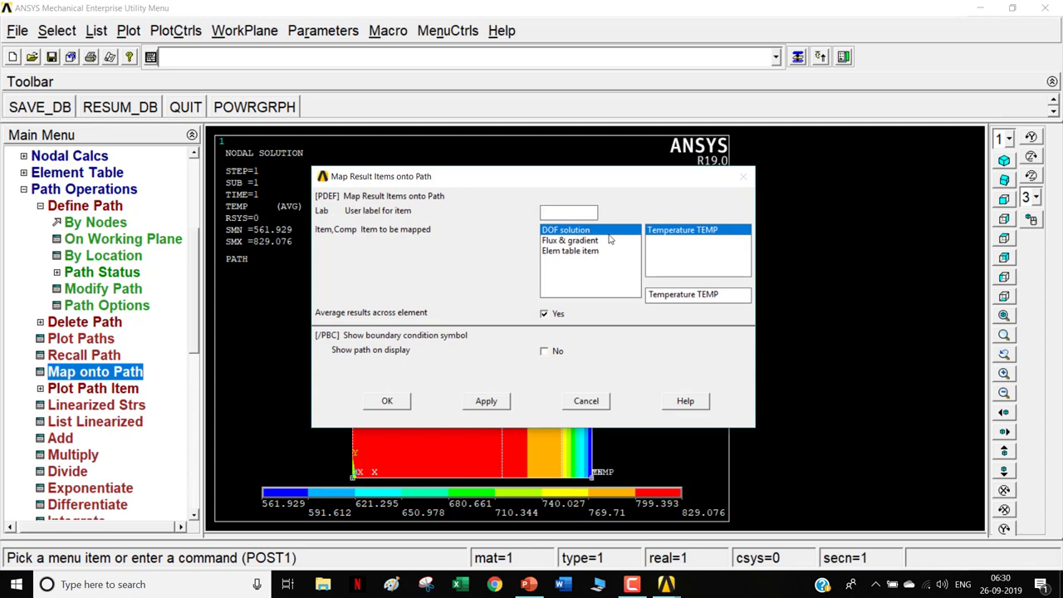
{"action": "type", "text": "ytemp"}
{"action": "key", "text": "Home"}
{"action": "key", "text": "Delete"}
{"action": "left_click", "coordinate": [390, 403]}
Step: List the TEMP item along the defined path
{"action": "left_click", "coordinate": [92, 389]}
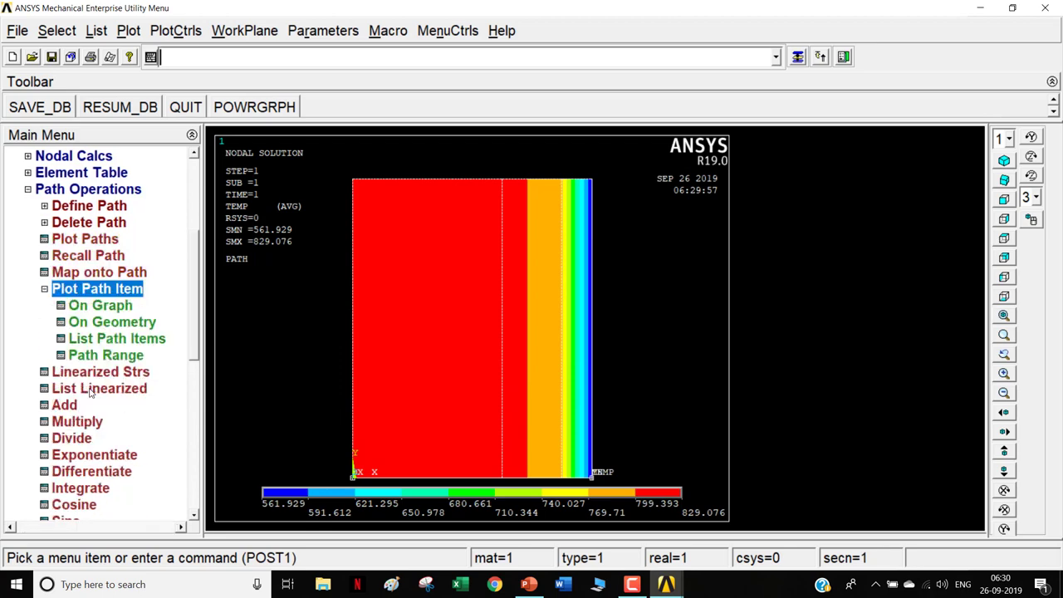
{"action": "left_click", "coordinate": [124, 339]}
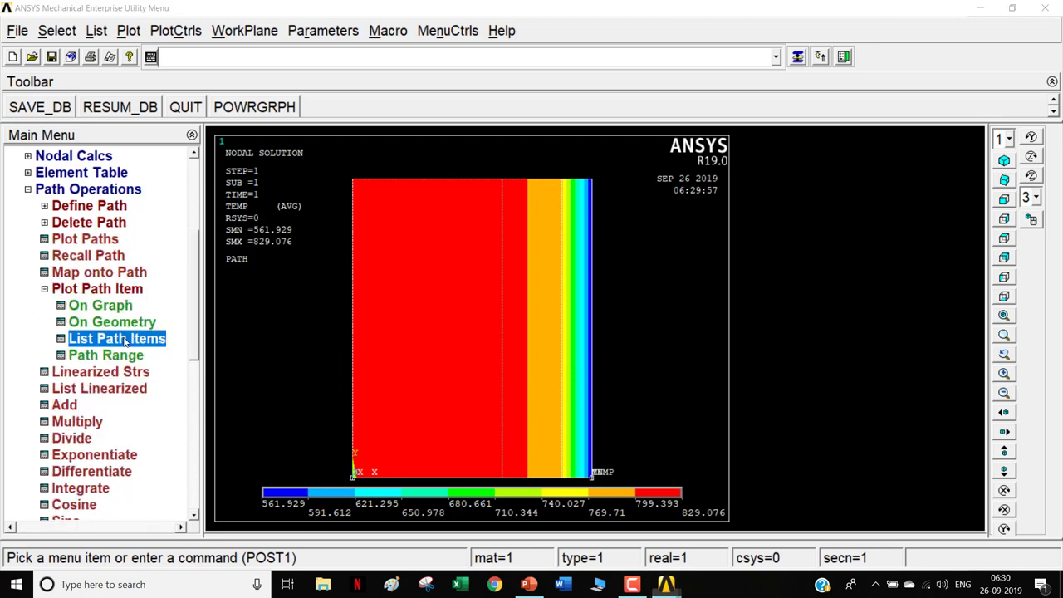
{"action": "left_click", "coordinate": [631, 306]}
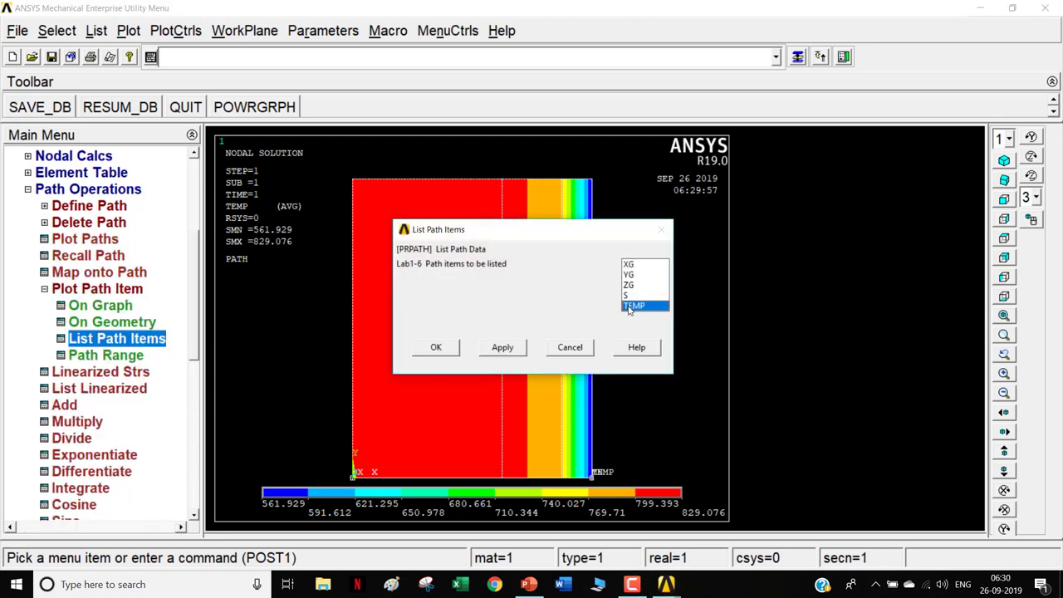
{"action": "left_click", "coordinate": [436, 348]}
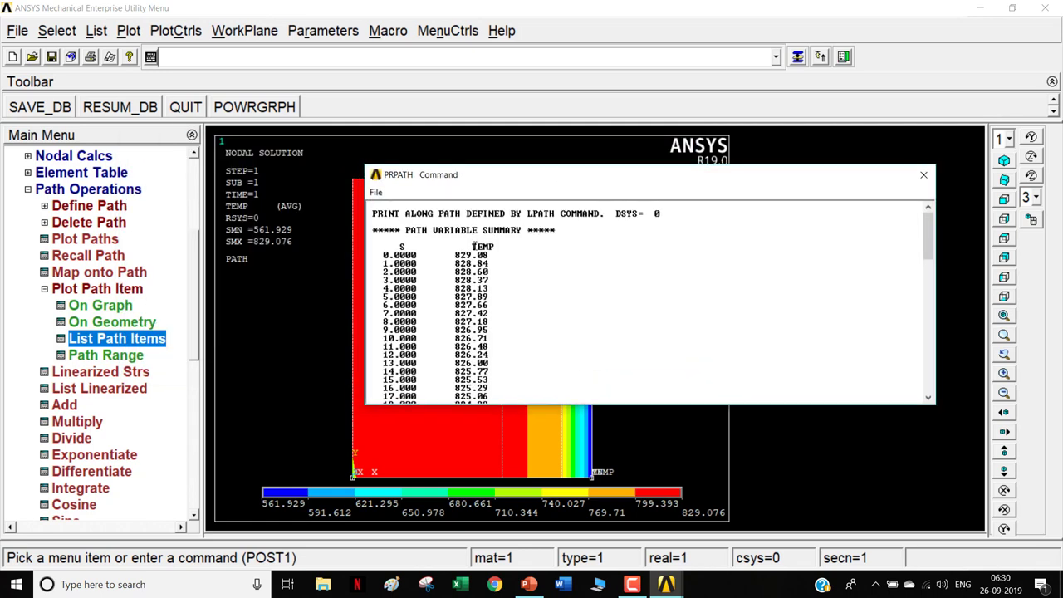
Step: Examine the listed temperatures at path distances 50, 70, 80 and 0, the layer interfaces and outer faces, and close the listing
{"action": "scroll", "coordinate": [411, 249], "scroll_direction": "down", "scroll_amount": 15}
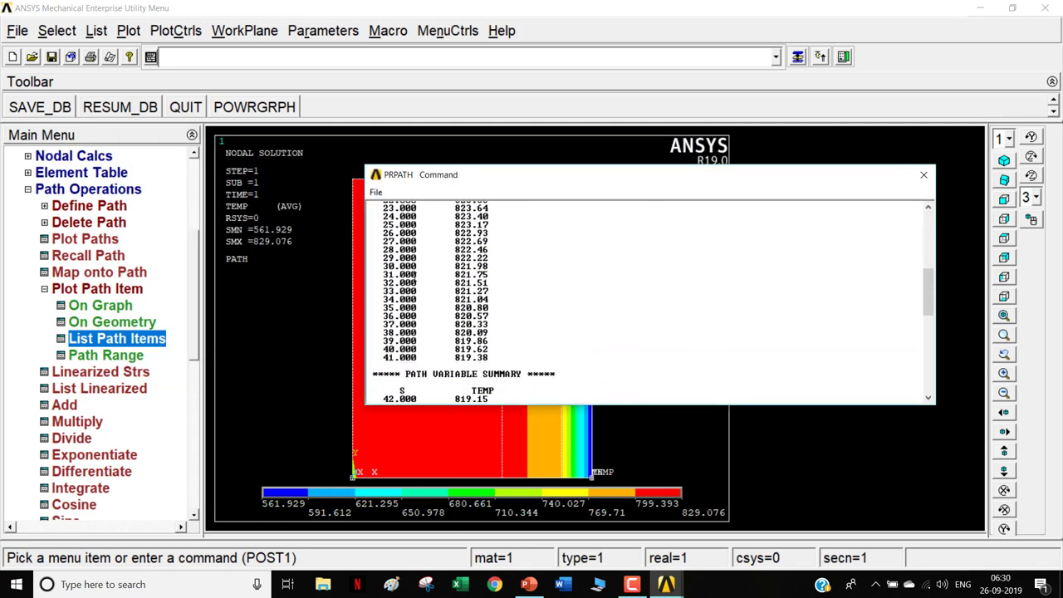
{"action": "scroll", "coordinate": [426, 291], "scroll_direction": "down", "scroll_amount": 5}
{"action": "scroll", "coordinate": [436, 328], "scroll_direction": "up", "scroll_amount": 8}
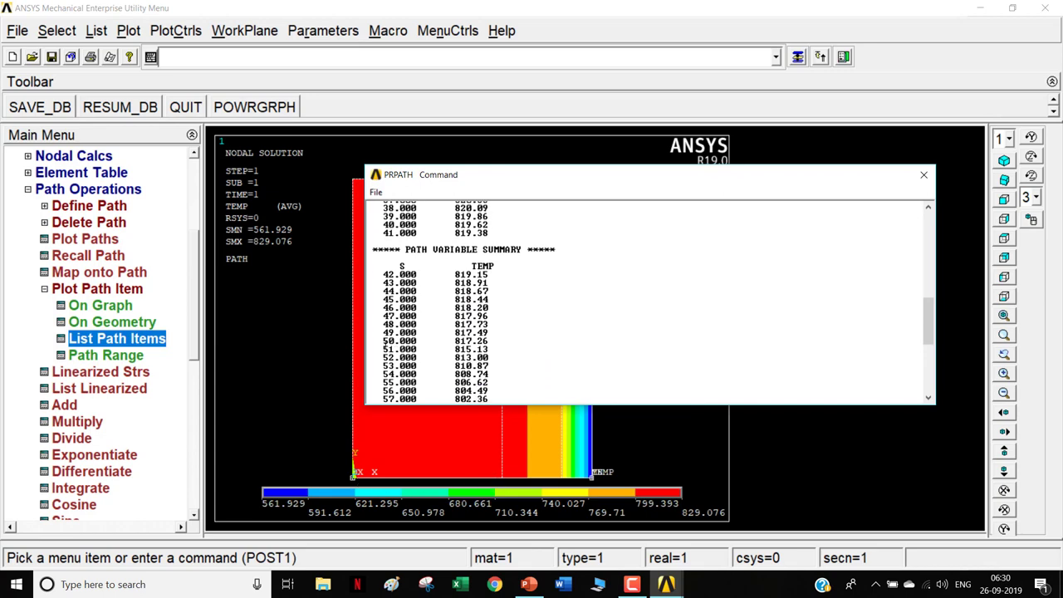
{"action": "left_click_drag", "start_coordinate": [384, 335], "coordinate": [500, 341]}
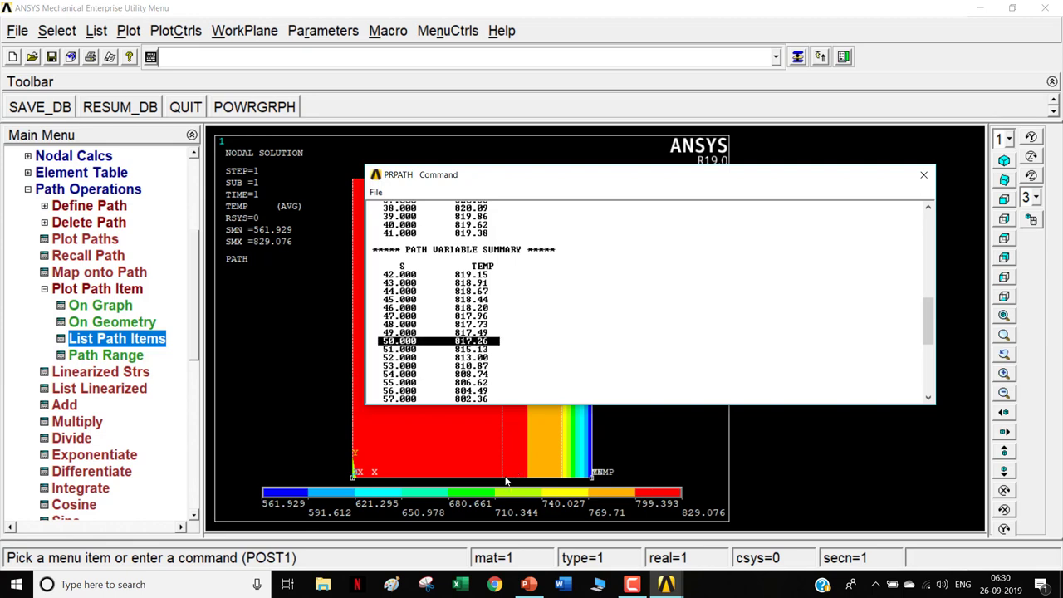
{"action": "scroll", "coordinate": [495, 378], "scroll_direction": "down", "scroll_amount": 5}
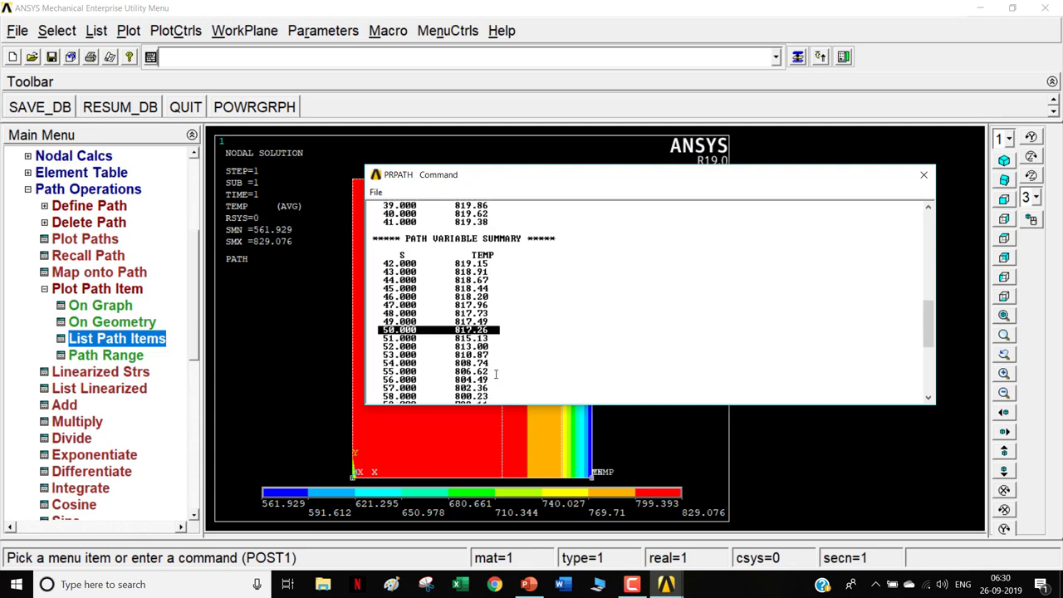
{"action": "scroll", "coordinate": [489, 375], "scroll_direction": "down", "scroll_amount": 1}
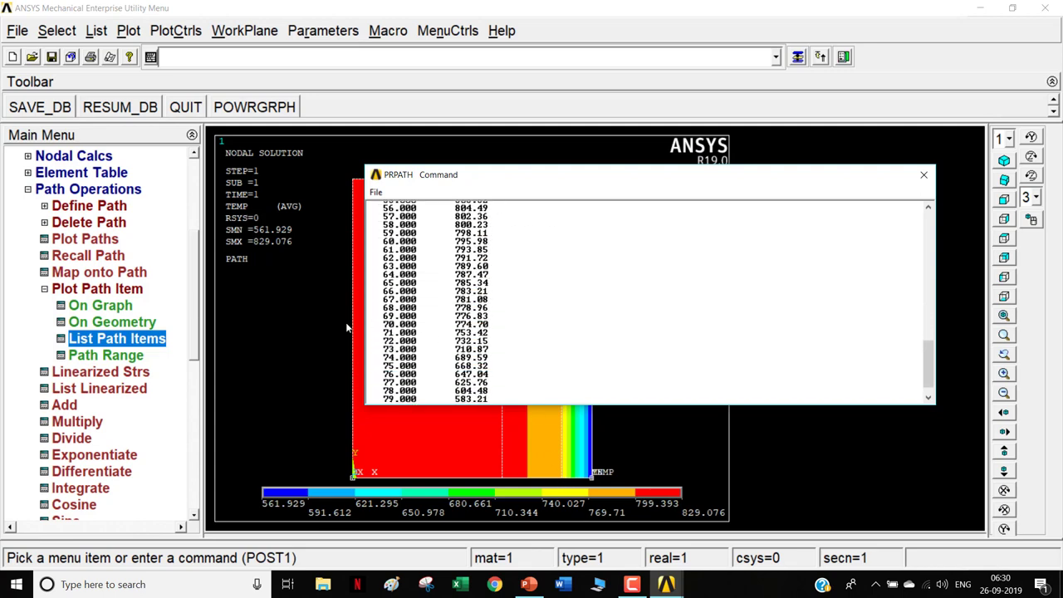
{"action": "left_click_drag", "start_coordinate": [384, 328], "coordinate": [506, 326]}
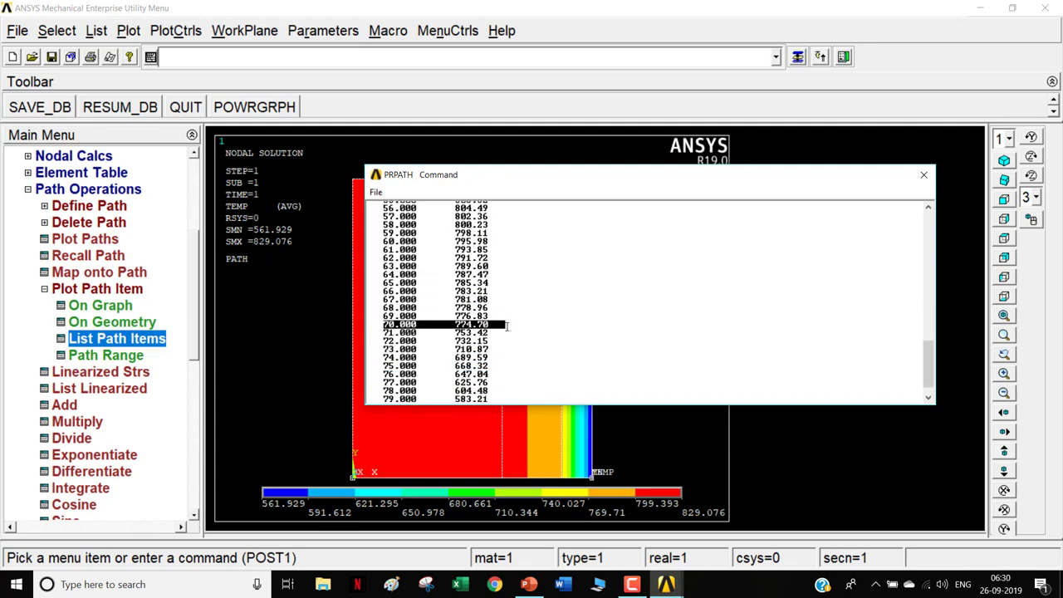
{"action": "scroll", "coordinate": [498, 341], "scroll_direction": "down", "scroll_amount": 1}
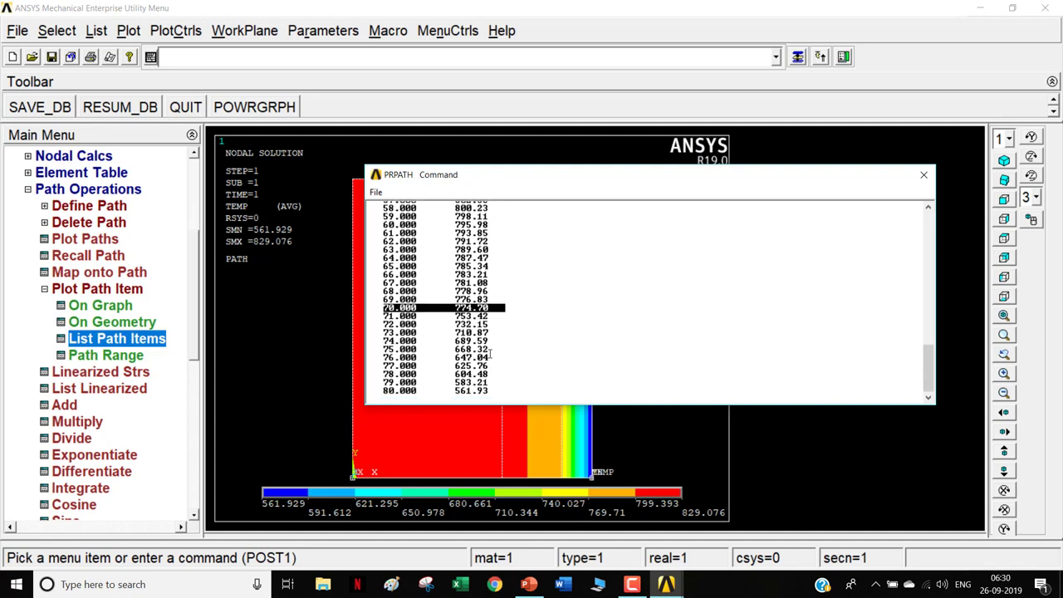
{"action": "left_click", "coordinate": [379, 396]}
{"action": "left_click_drag", "start_coordinate": [383, 390], "coordinate": [502, 390]}
{"action": "scroll", "coordinate": [515, 357], "scroll_direction": "up", "scroll_amount": 20}
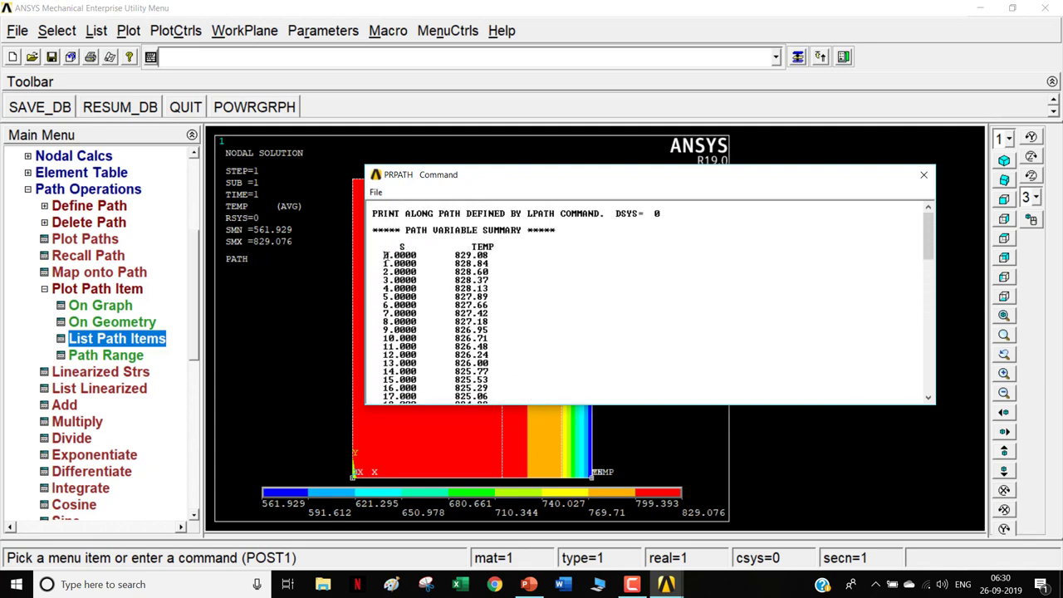
{"action": "left_click_drag", "start_coordinate": [383, 255], "coordinate": [492, 254]}
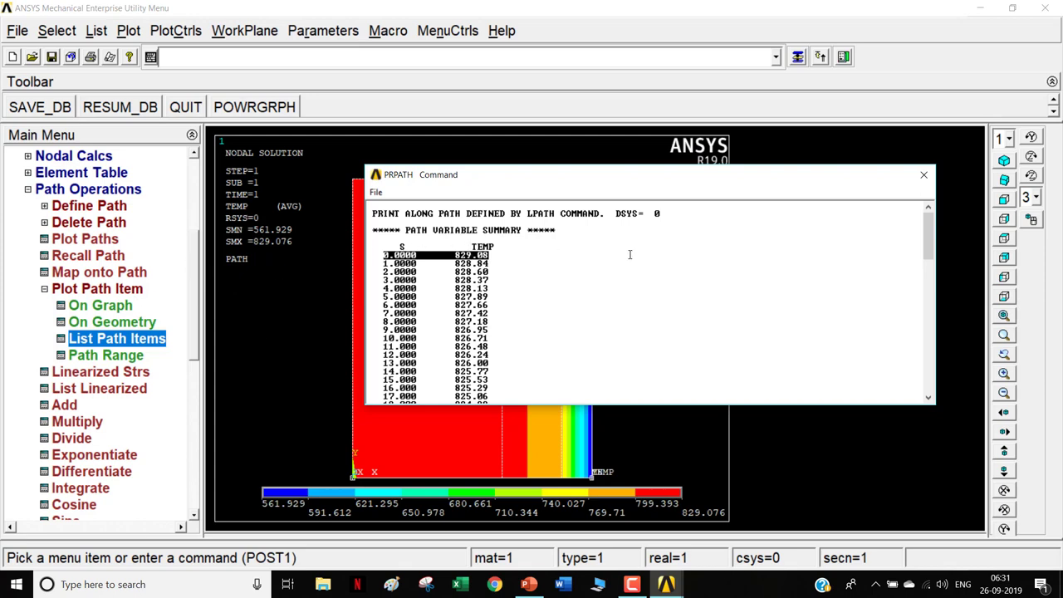
{"action": "left_click", "coordinate": [924, 175]}
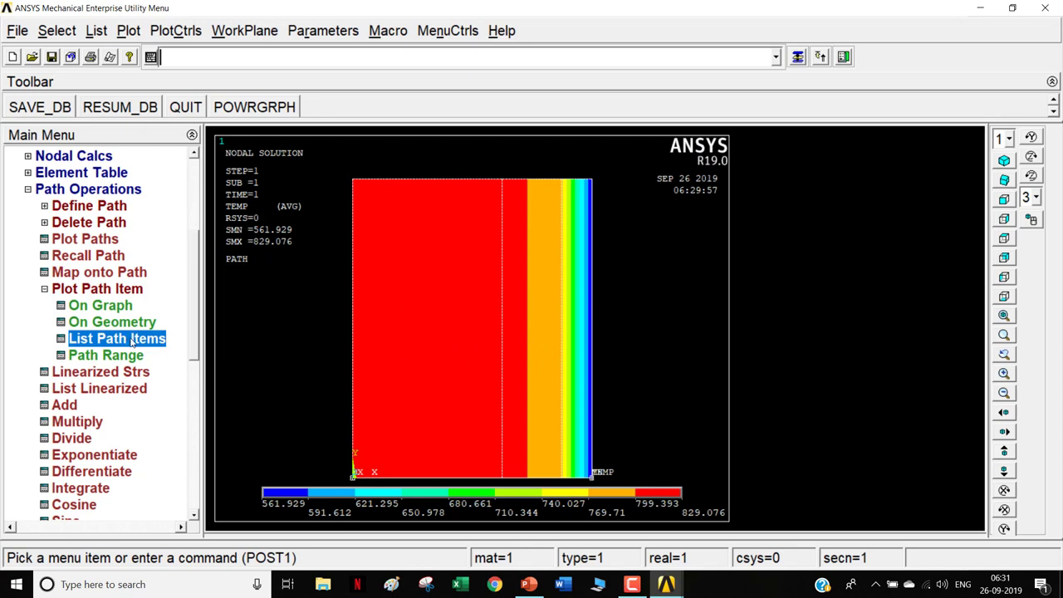
Step: Plot the TEMP path item on a graph against distance through the wall
{"action": "left_click", "coordinate": [103, 310]}
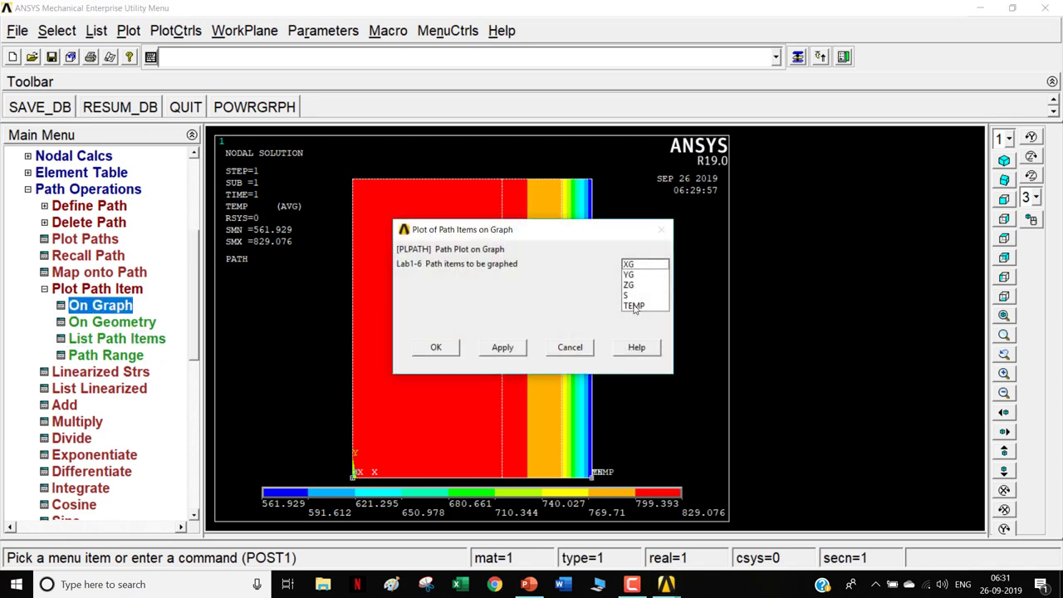
{"action": "left_click", "coordinate": [633, 306]}
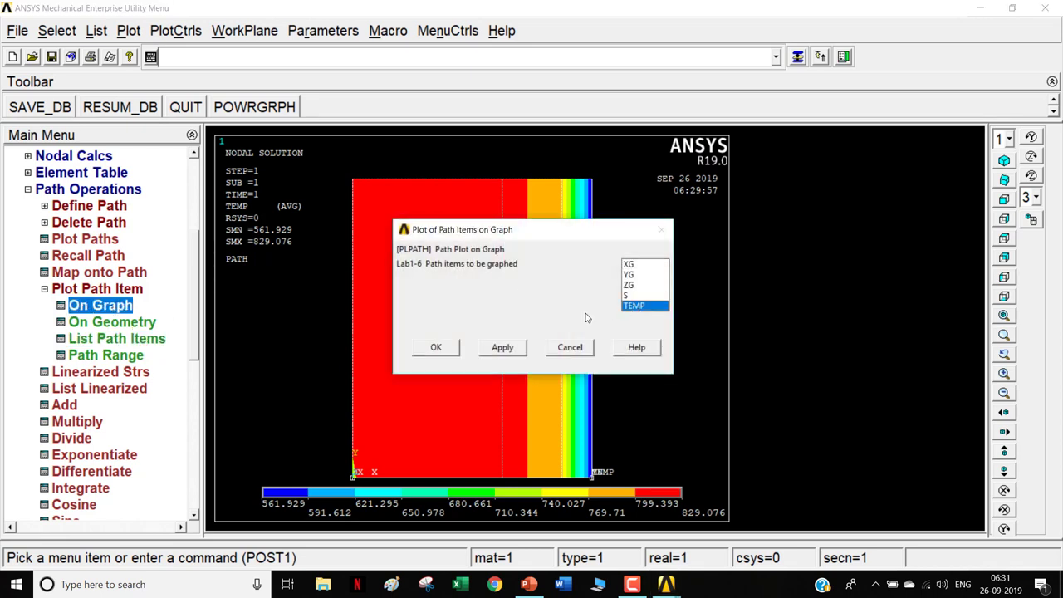
{"action": "left_click", "coordinate": [447, 353]}
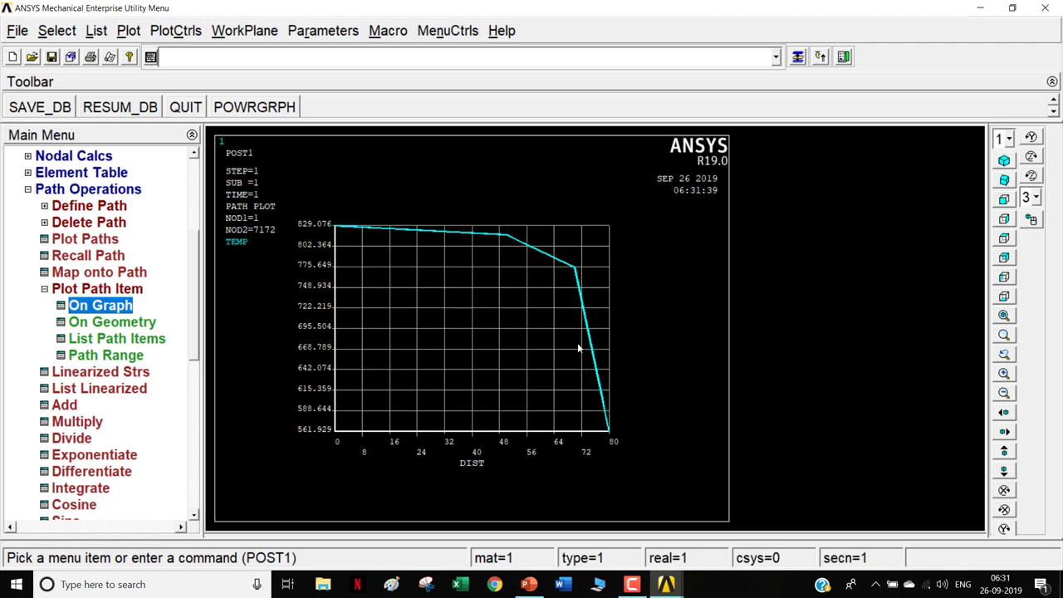
{"action": "left_click", "coordinate": [183, 33]}
{"action": "mouse_move", "coordinate": [283, 453]}
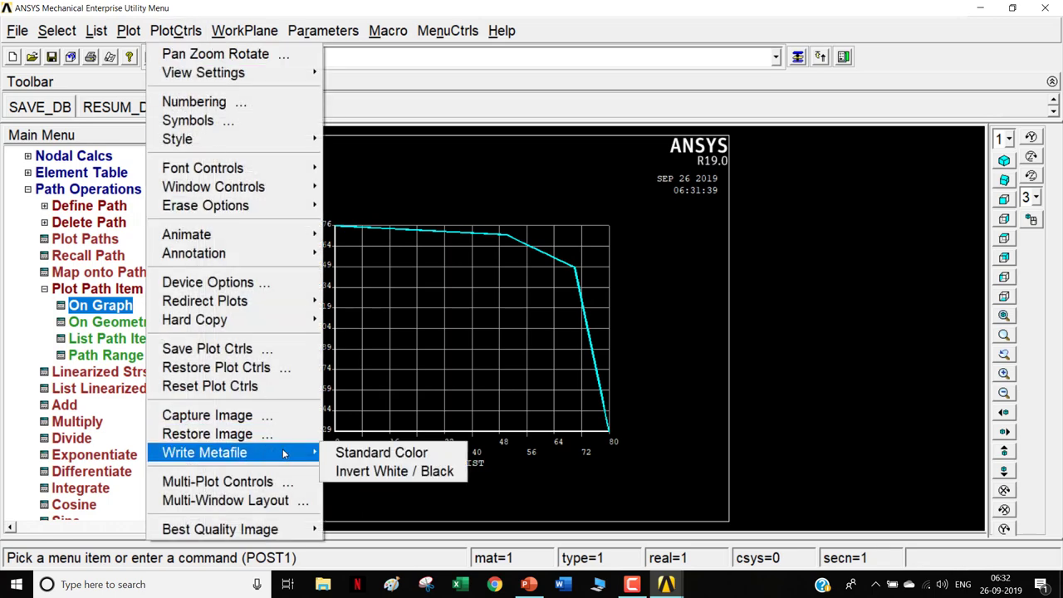
{"action": "left_click", "coordinate": [449, 467]}
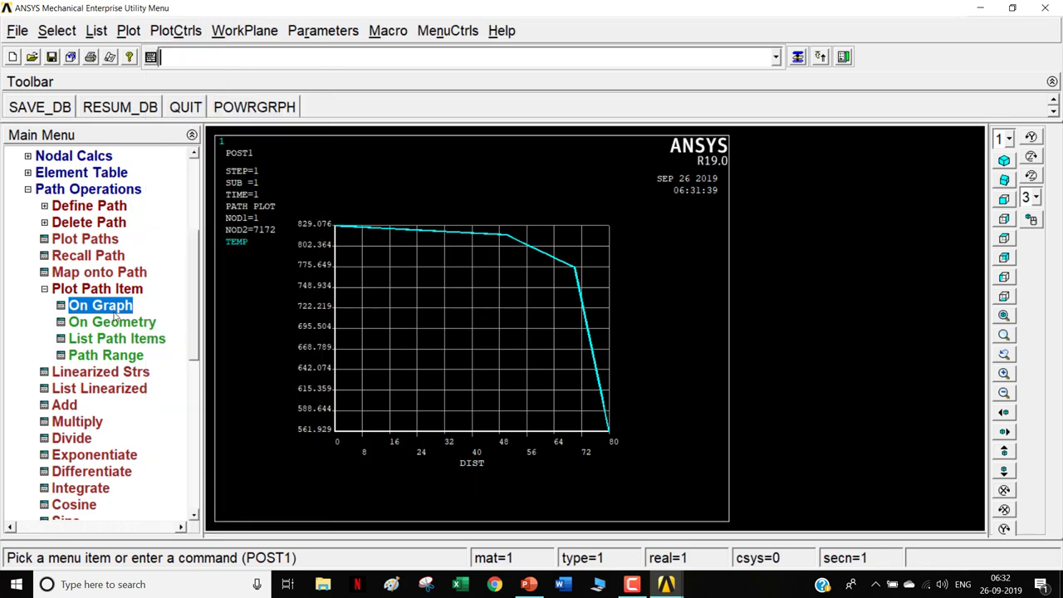
Step: List the TEMP item along the path again, review it through to distance 80 in an enlarged listing, and close it
{"action": "left_click", "coordinate": [120, 341]}
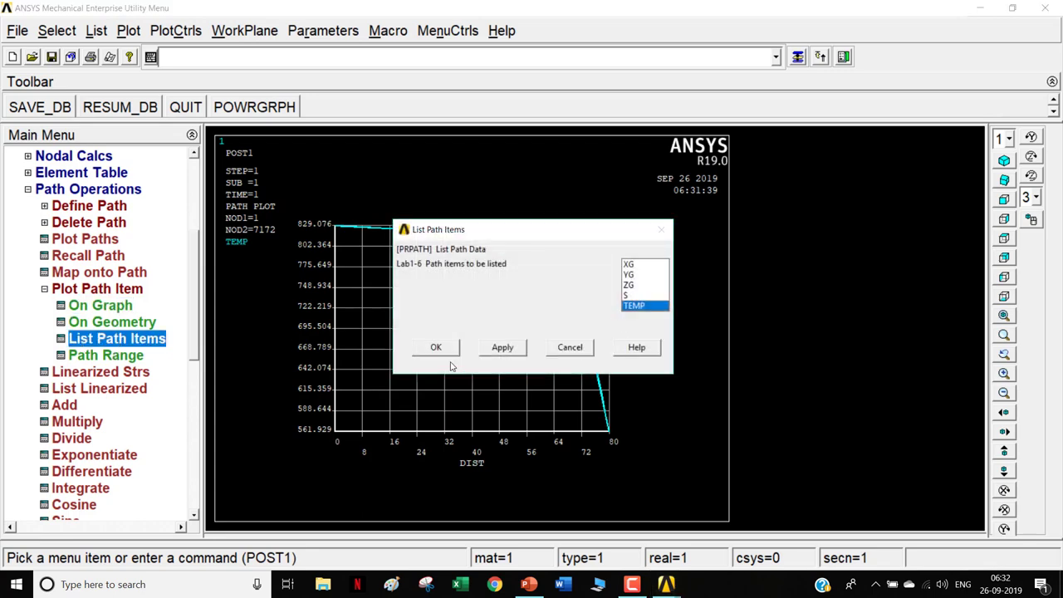
{"action": "left_click", "coordinate": [438, 347]}
{"action": "scroll", "coordinate": [324, 369], "scroll_direction": "down", "scroll_amount": 2}
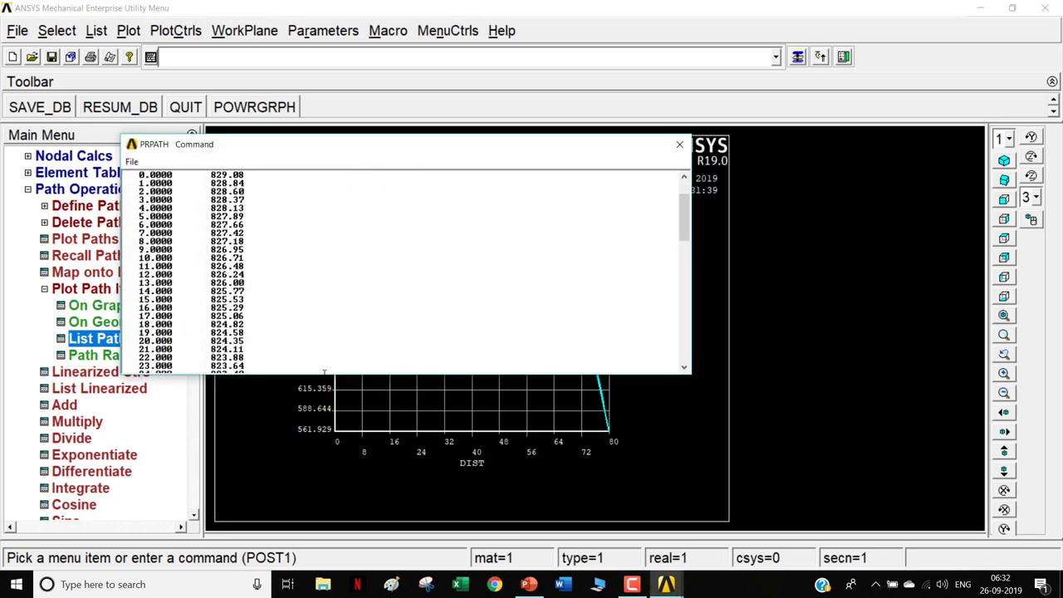
{"action": "left_click_drag", "start_coordinate": [324, 375], "coordinate": [326, 561]}
{"action": "scroll", "coordinate": [323, 389], "scroll_direction": "down", "scroll_amount": 9}
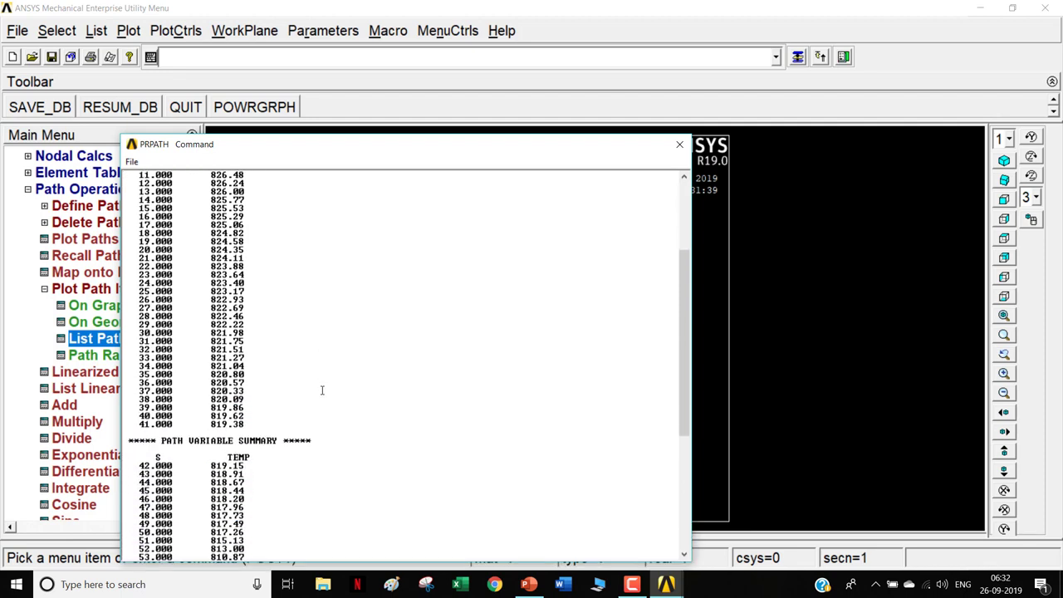
{"action": "scroll", "coordinate": [323, 395], "scroll_direction": "down", "scroll_amount": 5}
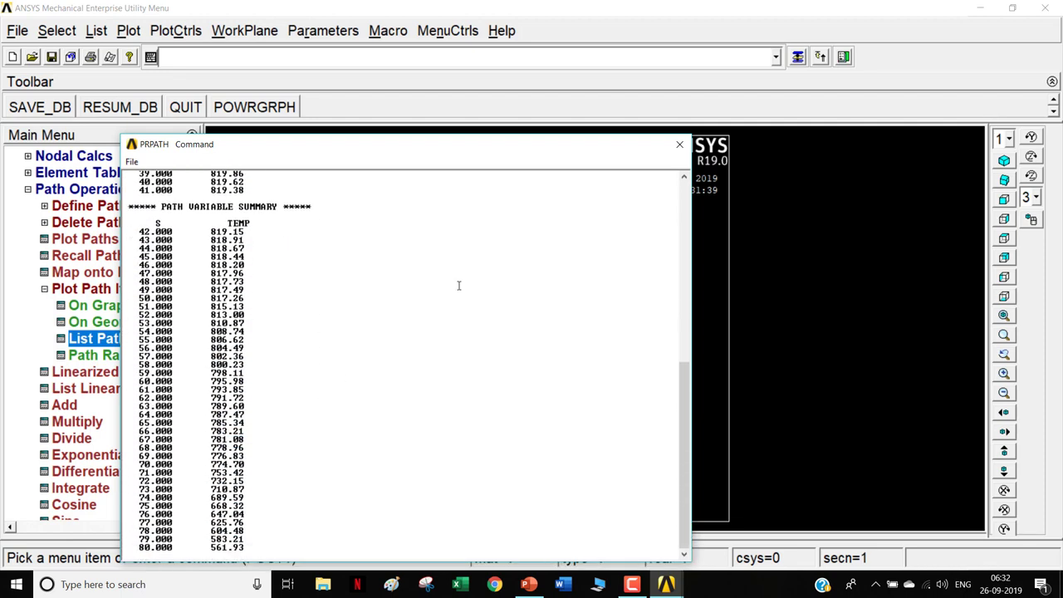
{"action": "left_click", "coordinate": [680, 144]}
Step: Plot a nodal solution contour of the thermal gradient vector sum for the wall
{"action": "left_click", "coordinate": [125, 291]}
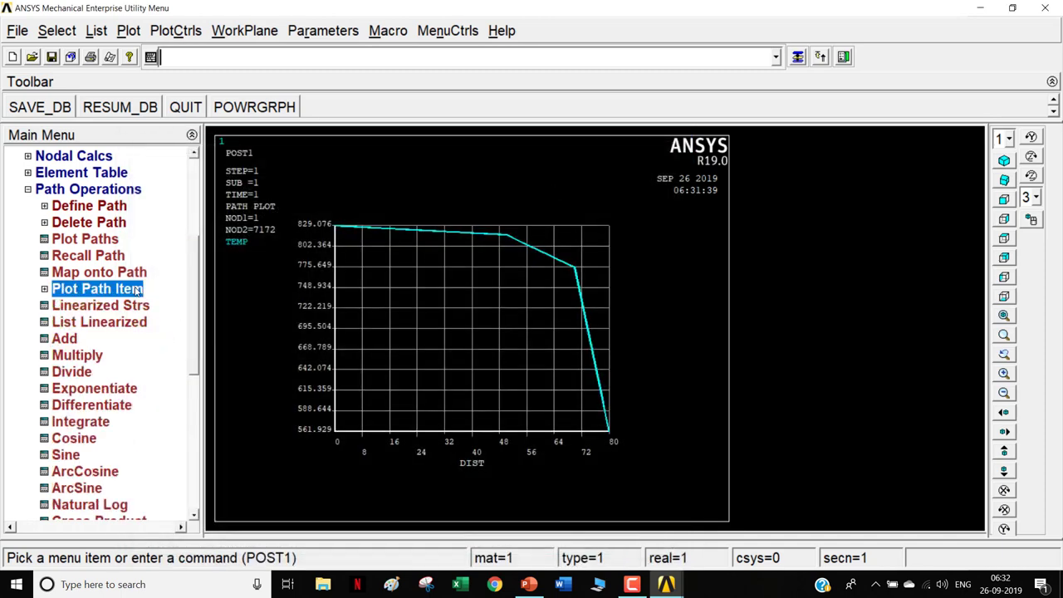
{"action": "left_click", "coordinate": [114, 190]}
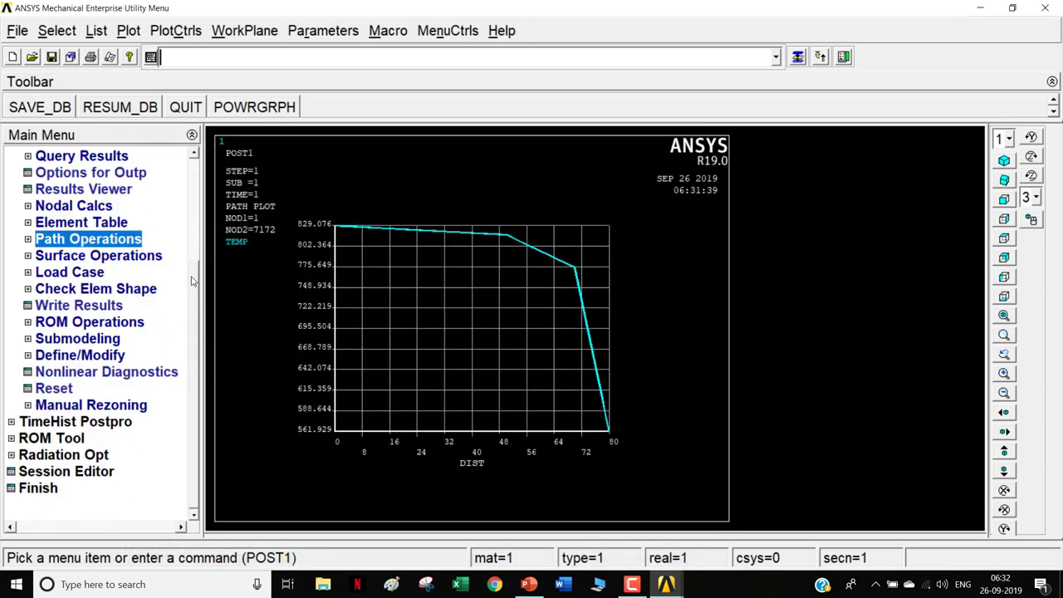
{"action": "left_click_drag", "start_coordinate": [197, 283], "coordinate": [189, 205]}
{"action": "left_click", "coordinate": [66, 256]}
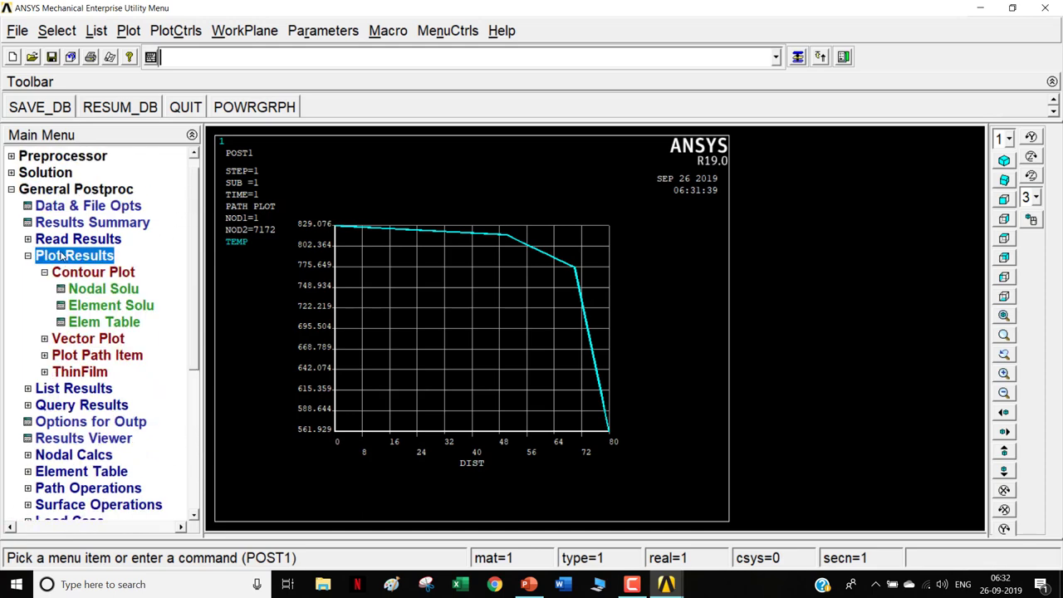
{"action": "left_click", "coordinate": [99, 289]}
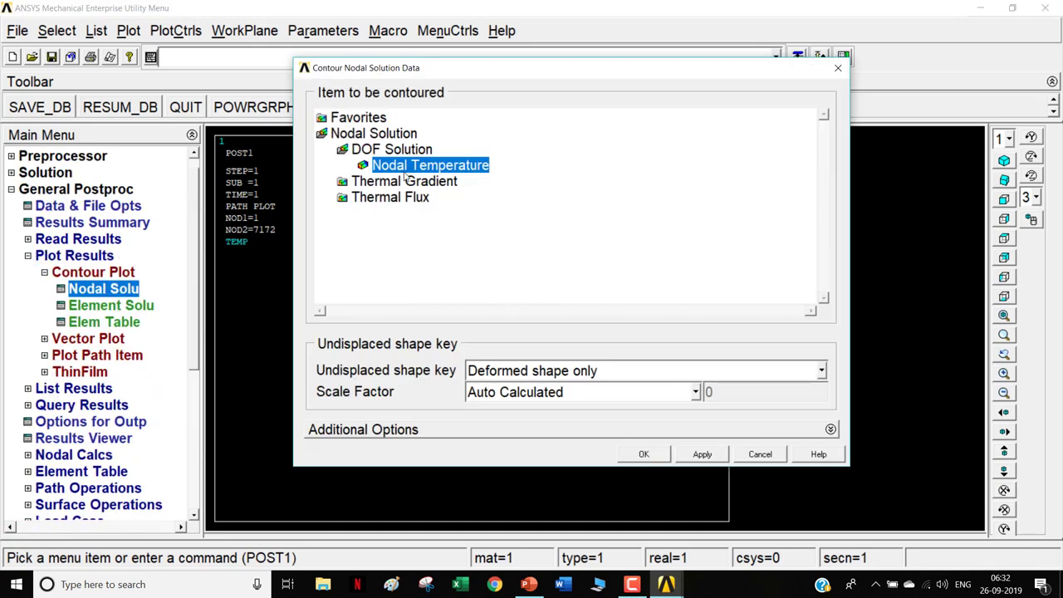
{"action": "left_click", "coordinate": [406, 178]}
{"action": "left_click", "coordinate": [418, 230]}
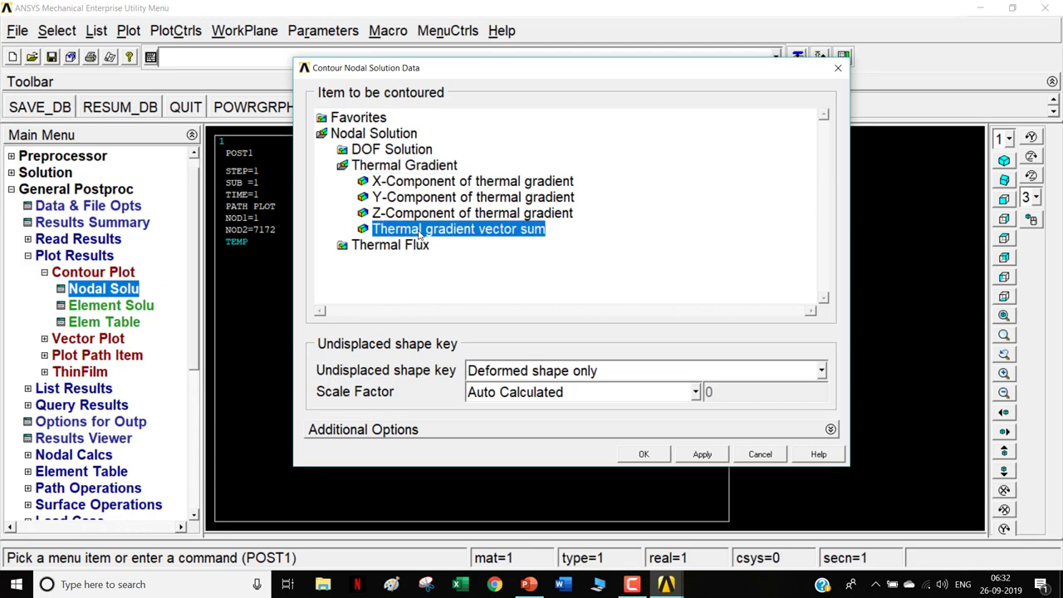
{"action": "left_click", "coordinate": [636, 454]}
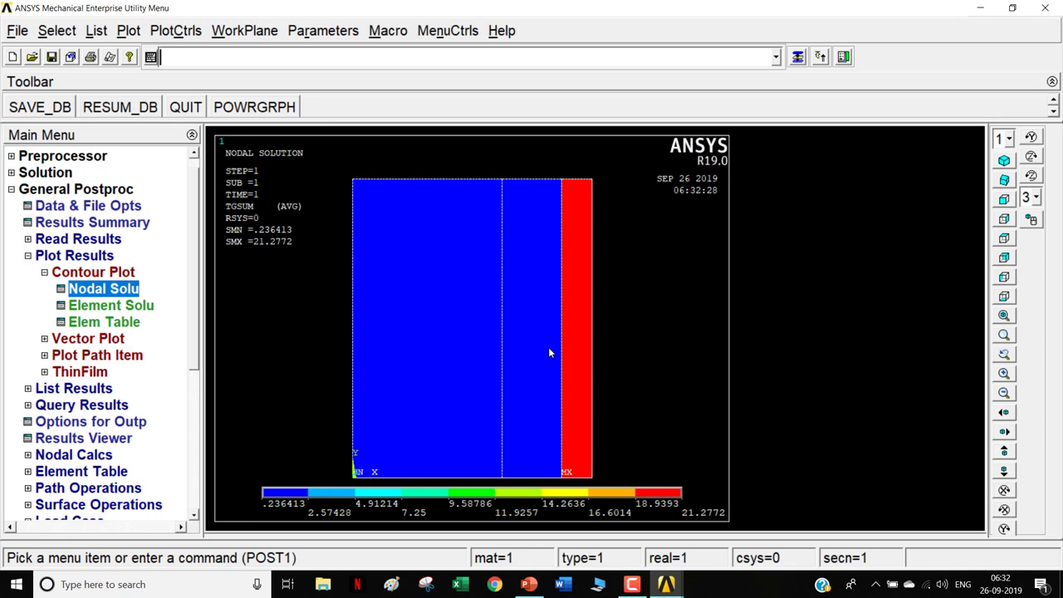
Step: List the nodal solution values of the thermal gradient vector sum
{"action": "left_click", "coordinate": [117, 274]}
{"action": "left_click", "coordinate": [94, 260]}
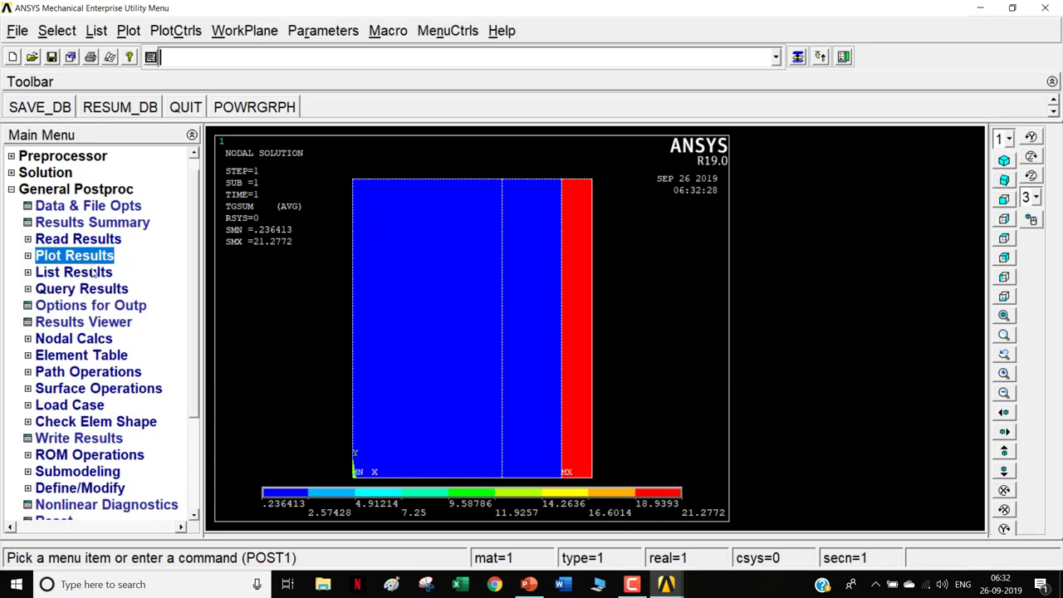
{"action": "left_click", "coordinate": [91, 276]}
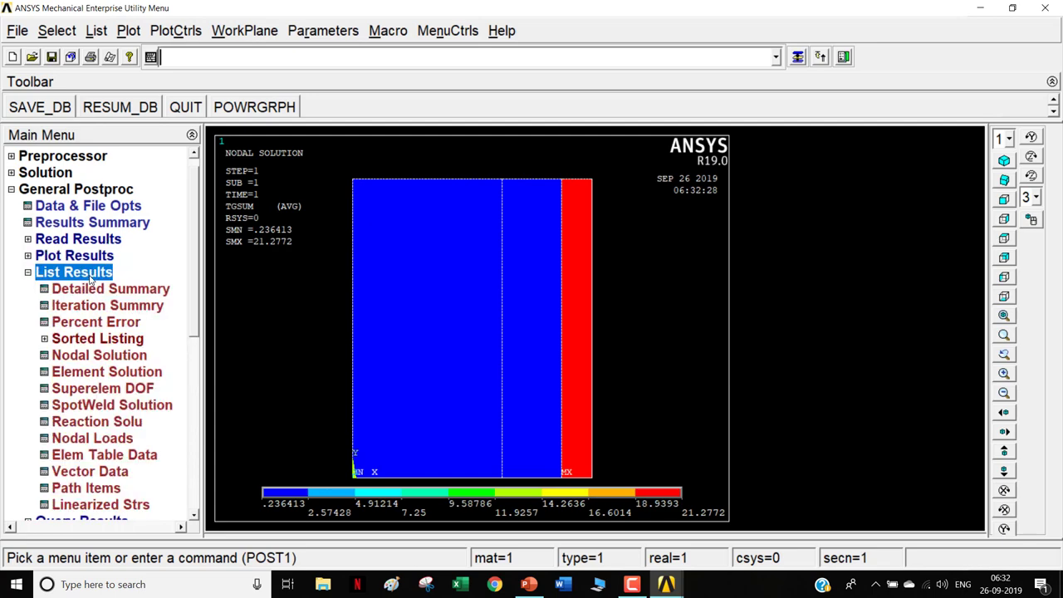
{"action": "left_click", "coordinate": [120, 359]}
{"action": "left_click", "coordinate": [484, 261]}
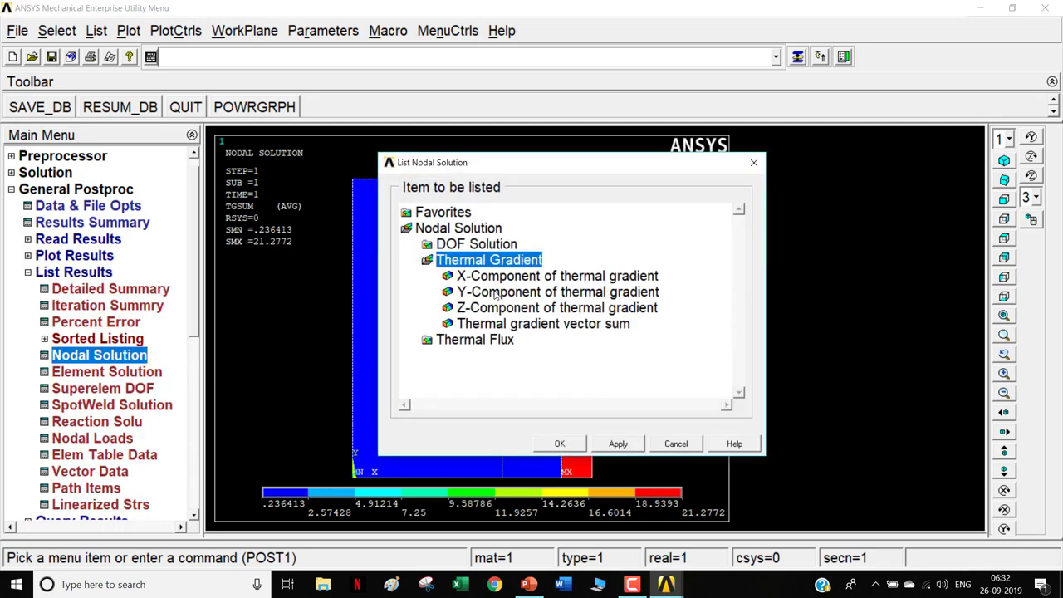
{"action": "left_click", "coordinate": [505, 326]}
{"action": "left_click", "coordinate": [560, 444]}
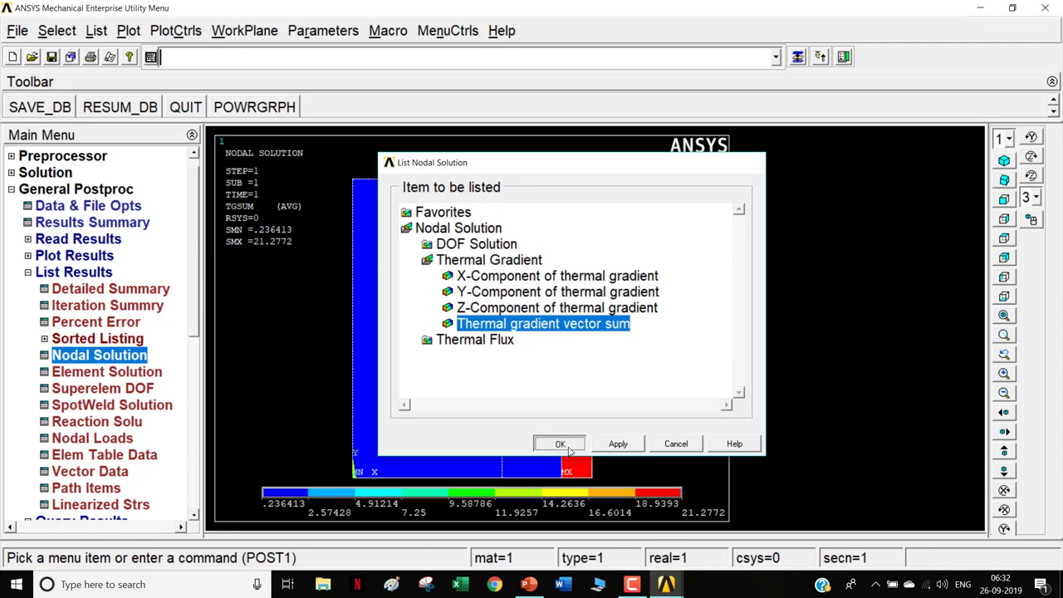
Step: Examine the TGSUM values in the nodal listing for the nodes of each wall material, and close the listing
{"action": "scroll", "coordinate": [396, 291], "scroll_direction": "down", "scroll_amount": 2}
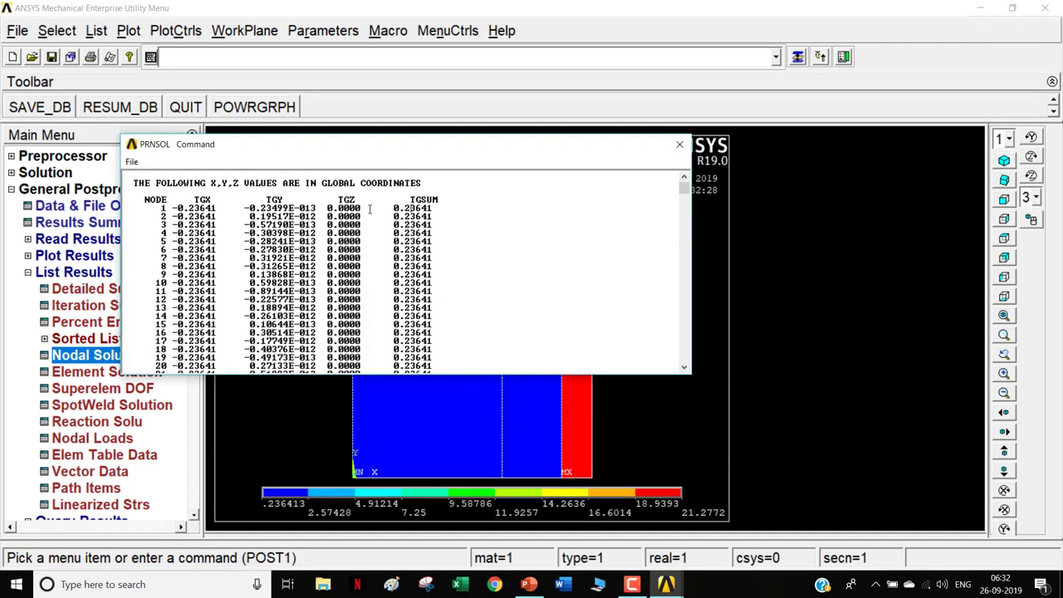
{"action": "left_click_drag", "start_coordinate": [396, 208], "coordinate": [431, 276]}
{"action": "scroll", "coordinate": [446, 289], "scroll_direction": "down", "scroll_amount": 2}
{"action": "scroll", "coordinate": [446, 289], "scroll_direction": "down", "scroll_amount": 20}
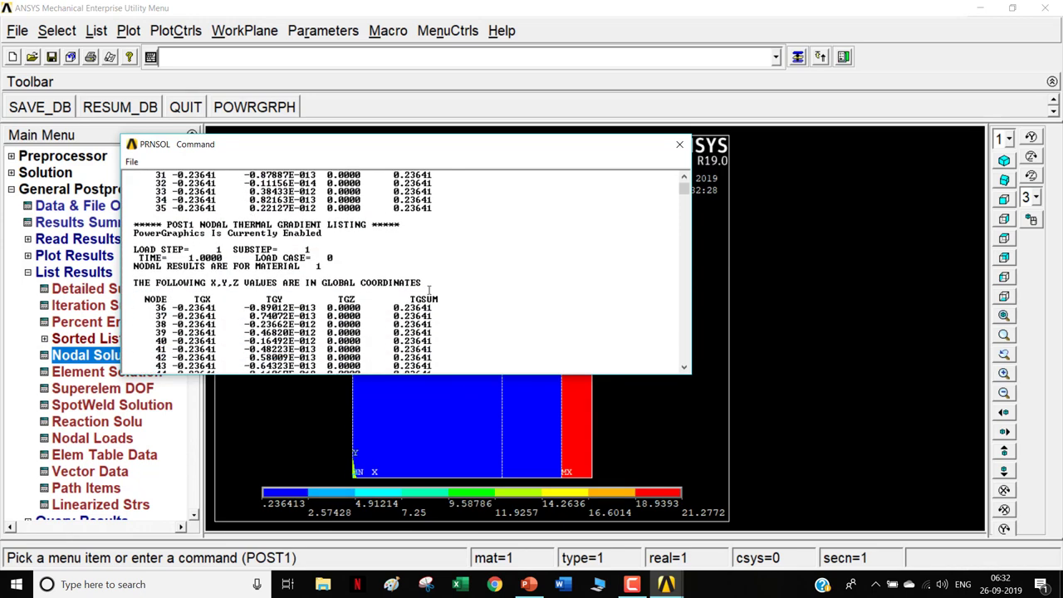
{"action": "scroll", "coordinate": [435, 285], "scroll_direction": "down", "scroll_amount": 20}
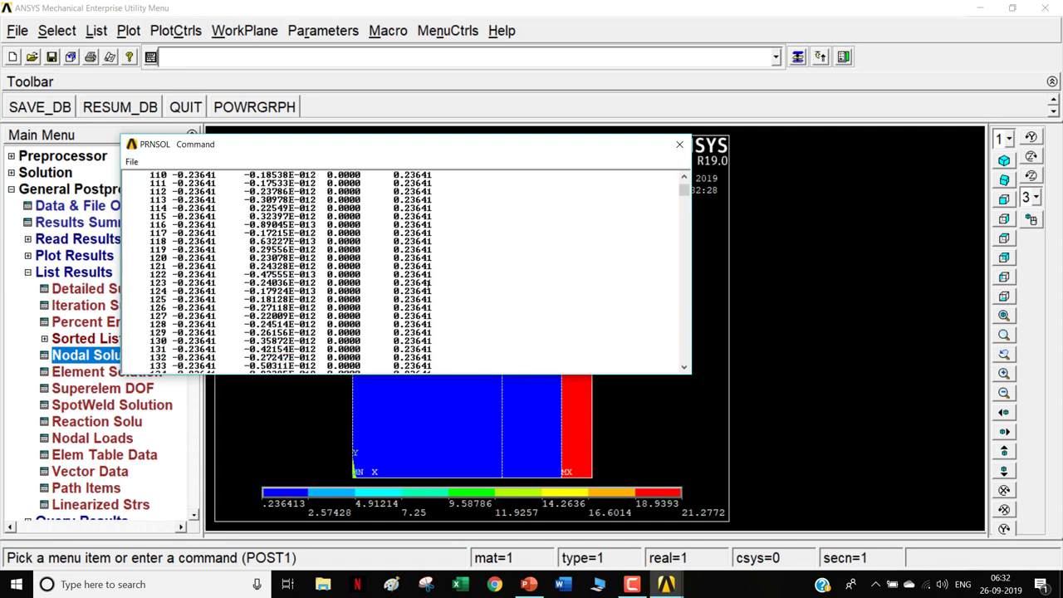
{"action": "scroll", "coordinate": [429, 285], "scroll_direction": "down", "scroll_amount": 8}
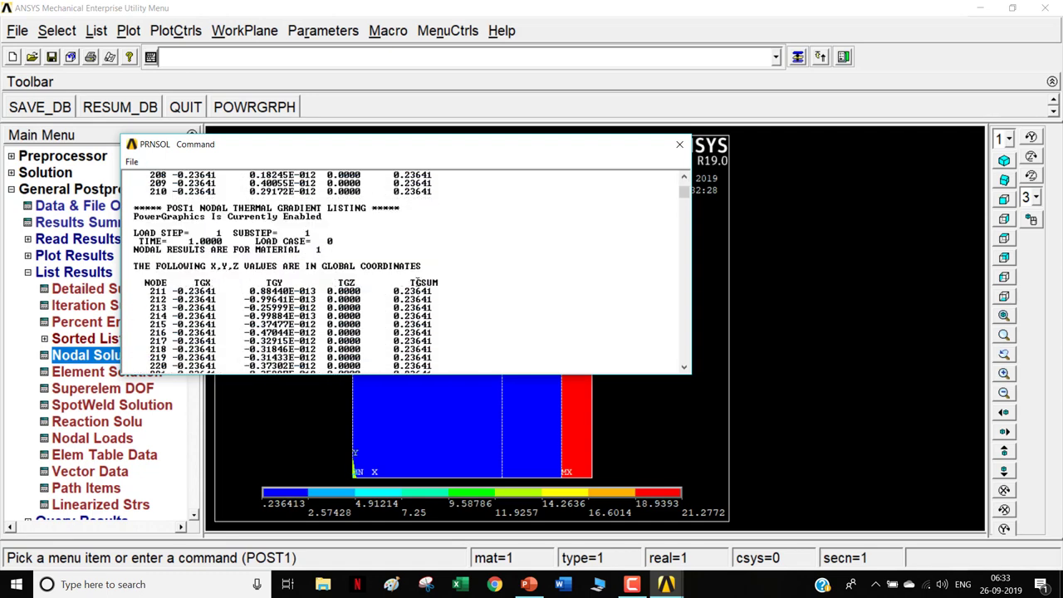
{"action": "scroll", "coordinate": [416, 284], "scroll_direction": "down", "scroll_amount": 15}
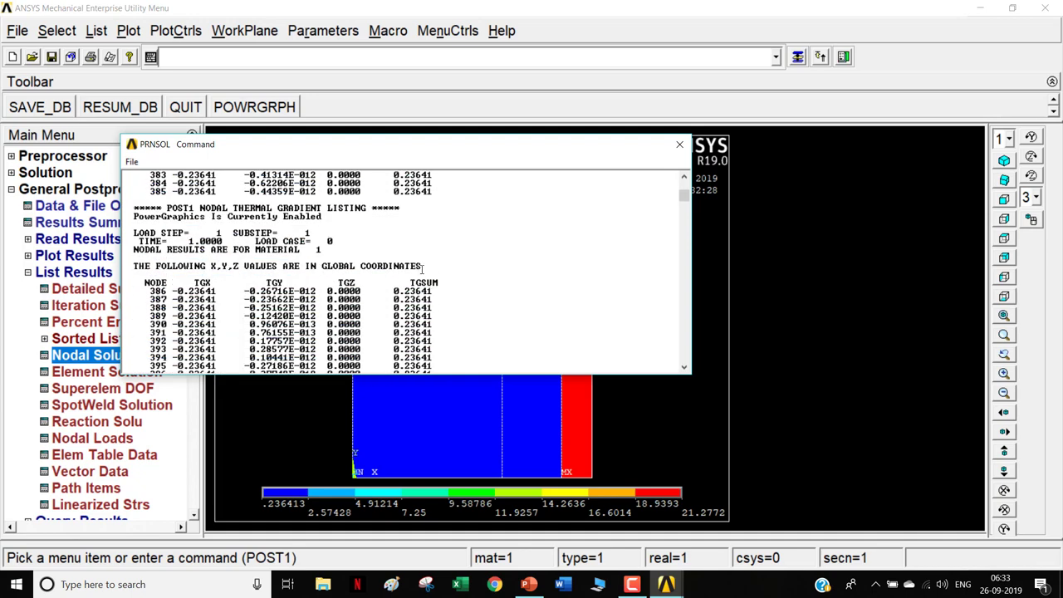
{"action": "scroll", "coordinate": [423, 273], "scroll_direction": "down", "scroll_amount": 8}
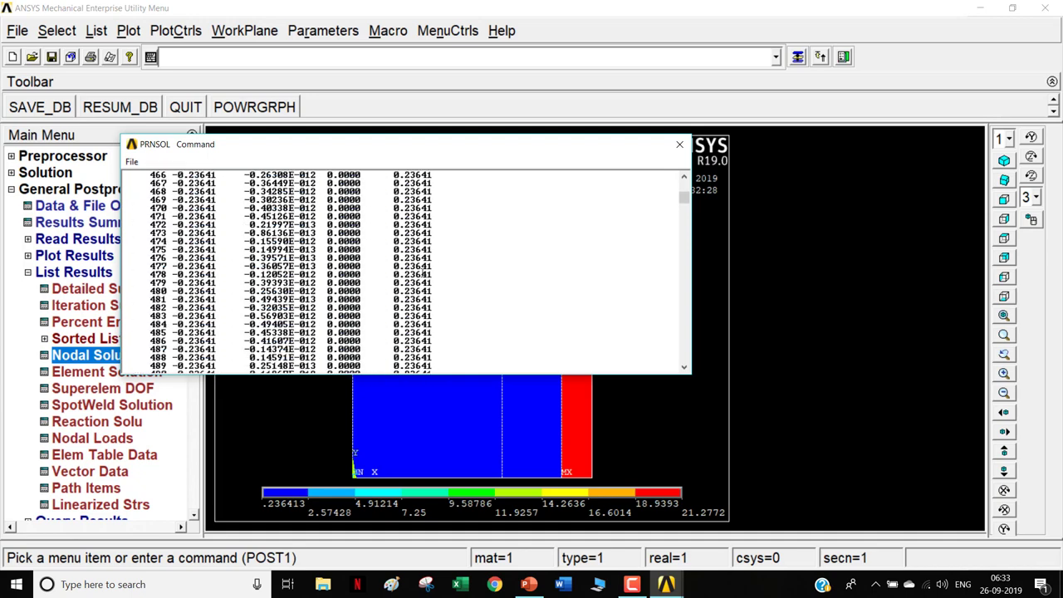
{"action": "scroll", "coordinate": [424, 274], "scroll_direction": "down", "scroll_amount": 8}
{"action": "scroll", "coordinate": [407, 270], "scroll_direction": "down", "scroll_amount": 10}
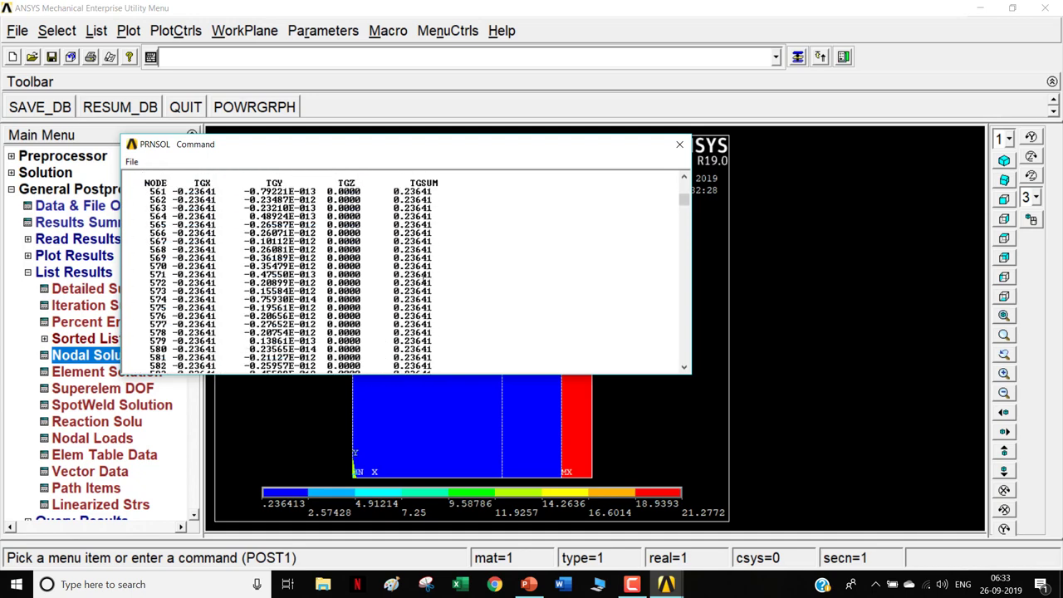
{"action": "left_click_drag", "start_coordinate": [683, 201], "coordinate": [694, 313]}
{"action": "scroll", "coordinate": [475, 299], "scroll_direction": "down", "scroll_amount": 12}
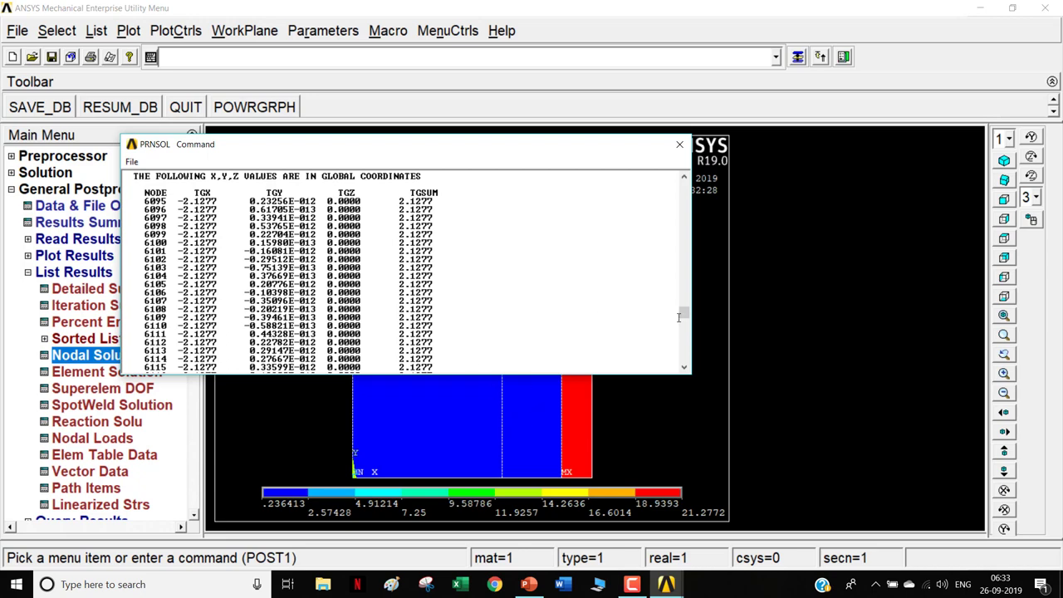
{"action": "left_click_drag", "start_coordinate": [686, 314], "coordinate": [685, 342]}
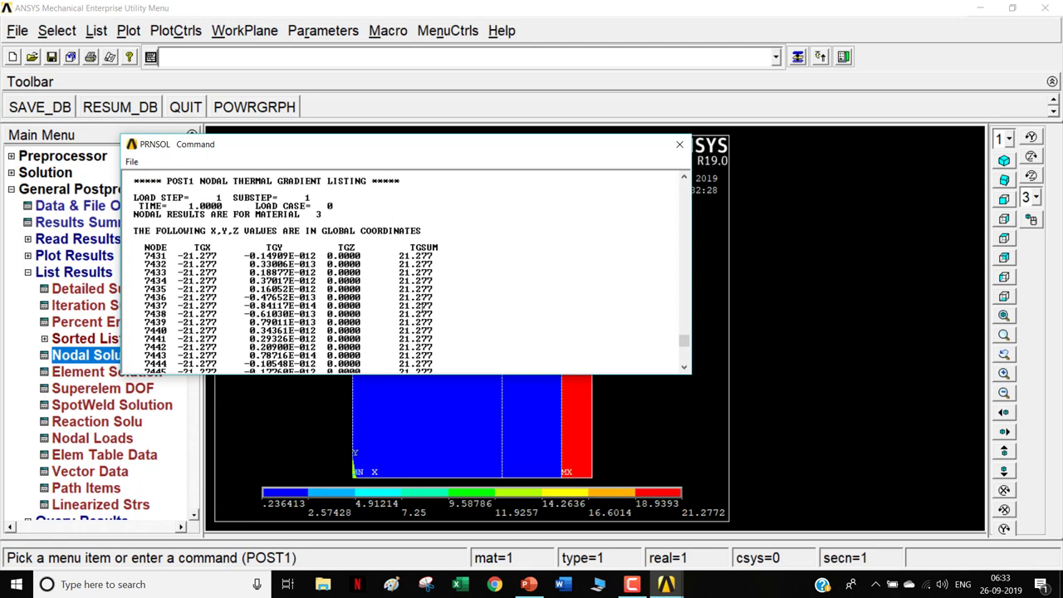
{"action": "left_click", "coordinate": [679, 145]}
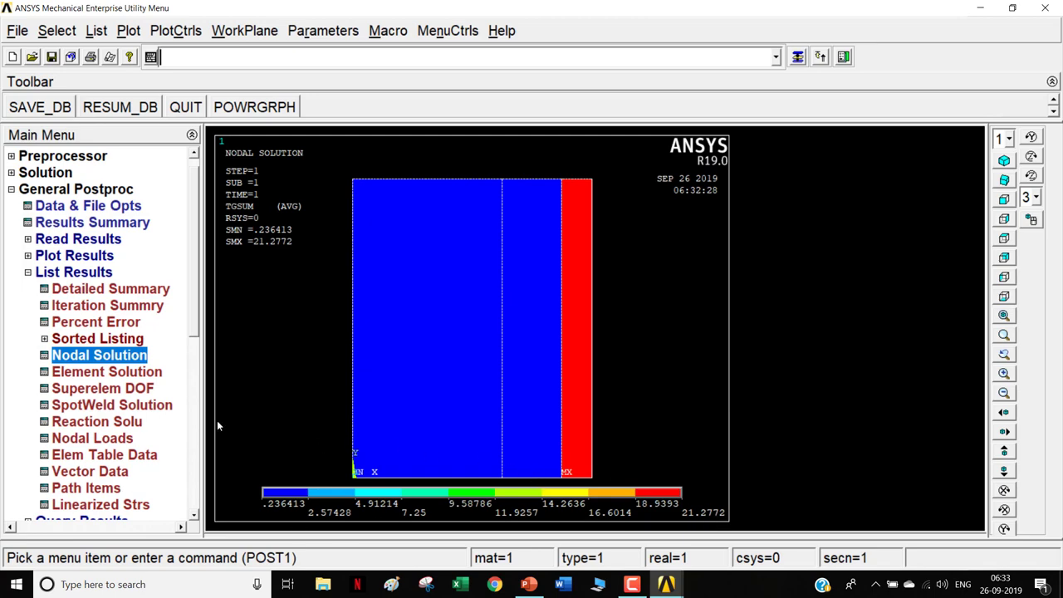
{"action": "left_click", "coordinate": [176, 31]}
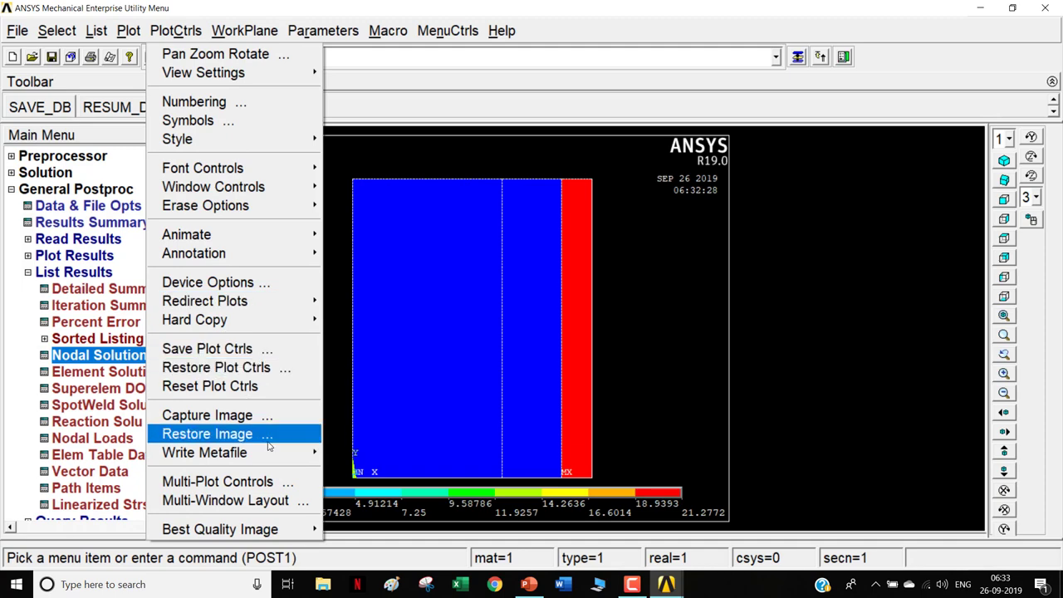
{"action": "mouse_move", "coordinate": [267, 453]}
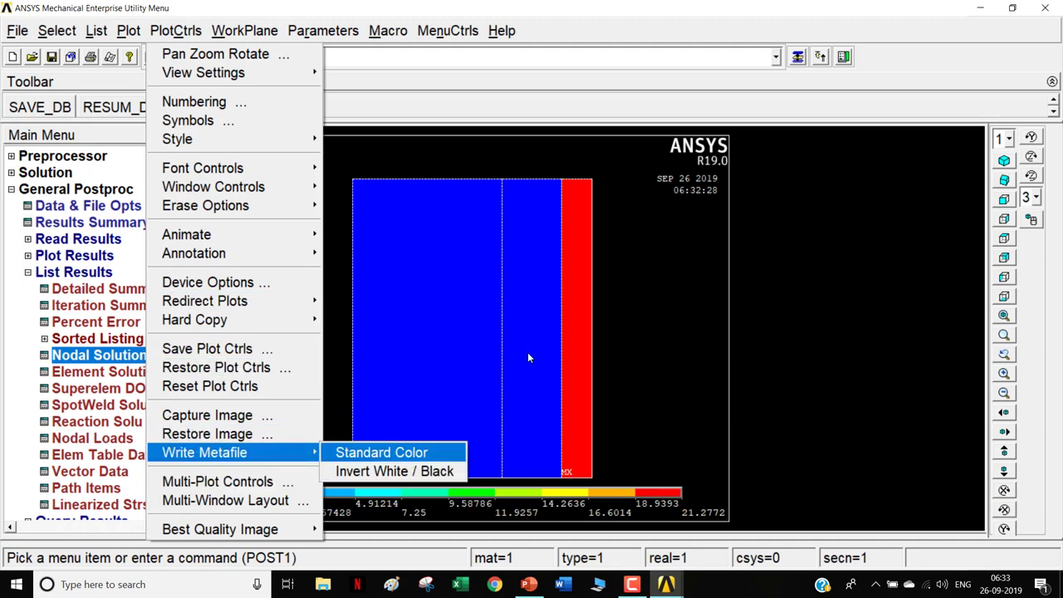
{"action": "left_click", "coordinate": [537, 311]}
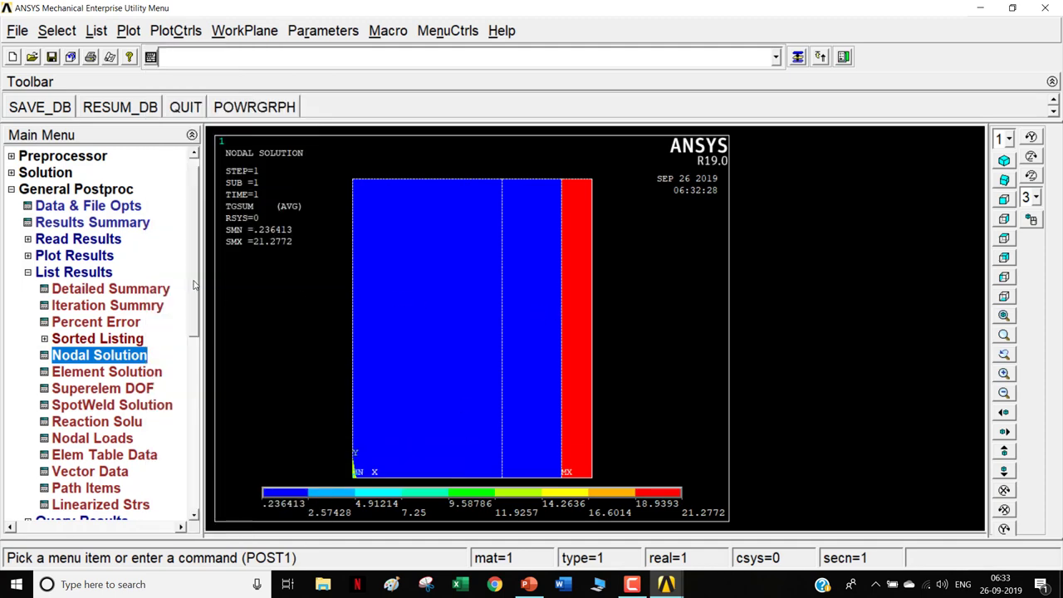
Step: Plot a nodal solution contour of the thermal flux vector sum with deformed shape only
{"action": "left_click", "coordinate": [74, 255]}
{"action": "left_click", "coordinate": [93, 274]}
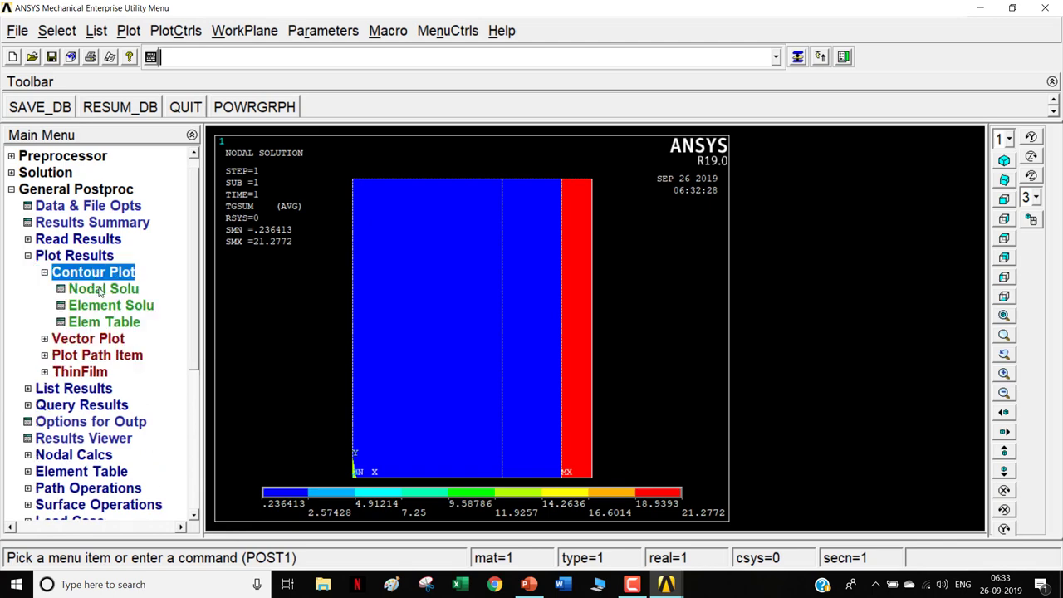
{"action": "left_click", "coordinate": [100, 288]}
{"action": "left_click", "coordinate": [378, 245]}
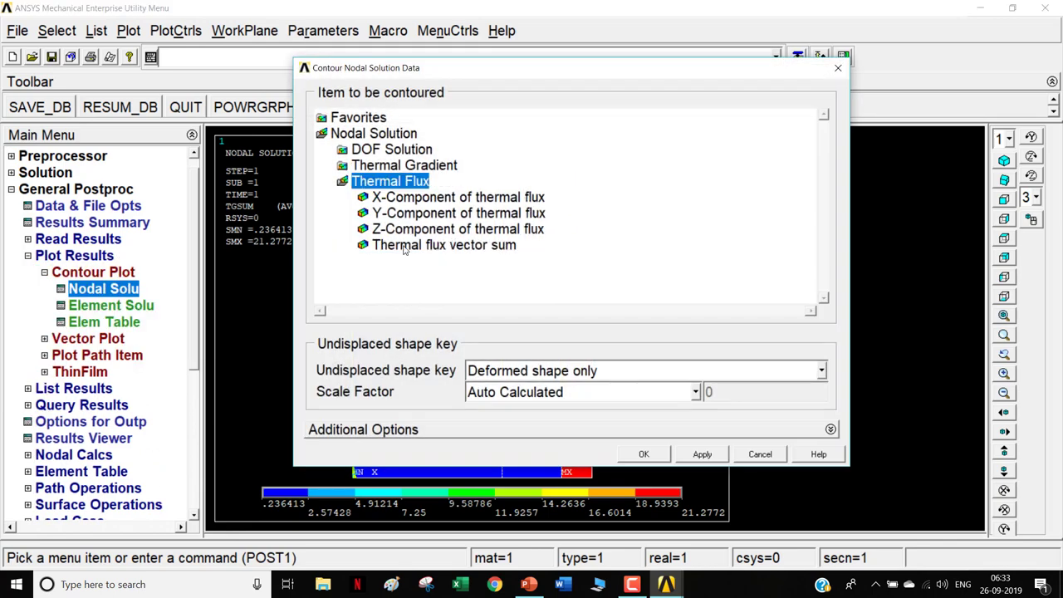
{"action": "left_click", "coordinate": [408, 251]}
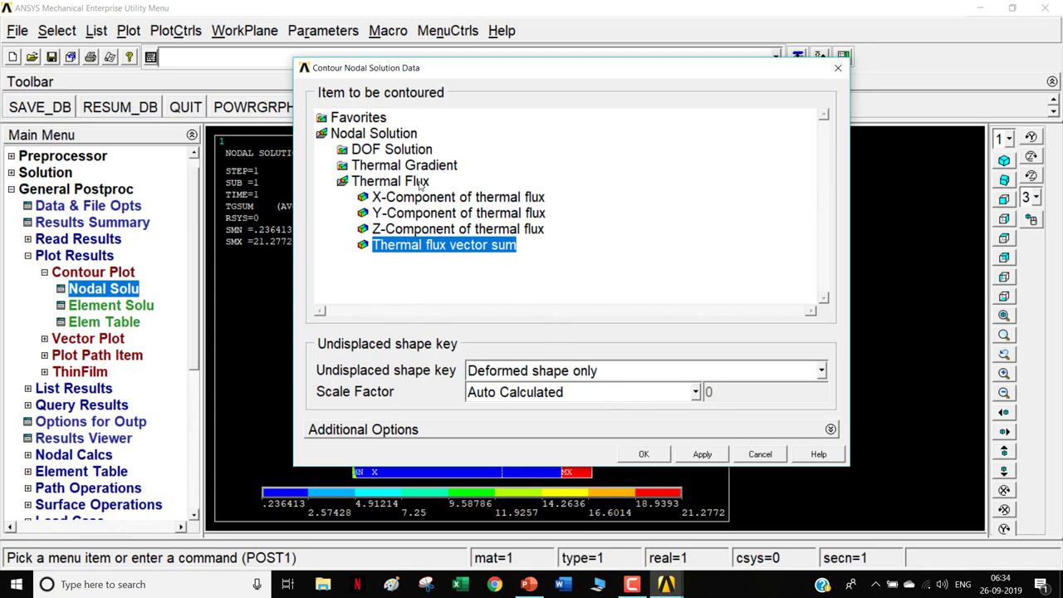
{"action": "left_click", "coordinate": [641, 460]}
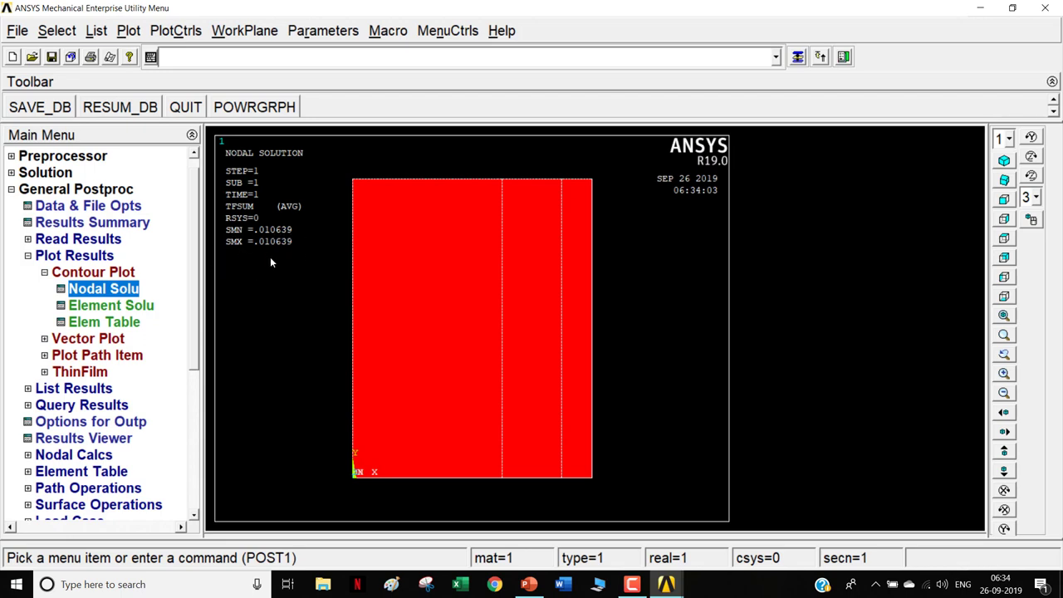
{"action": "left_click", "coordinate": [176, 30]}
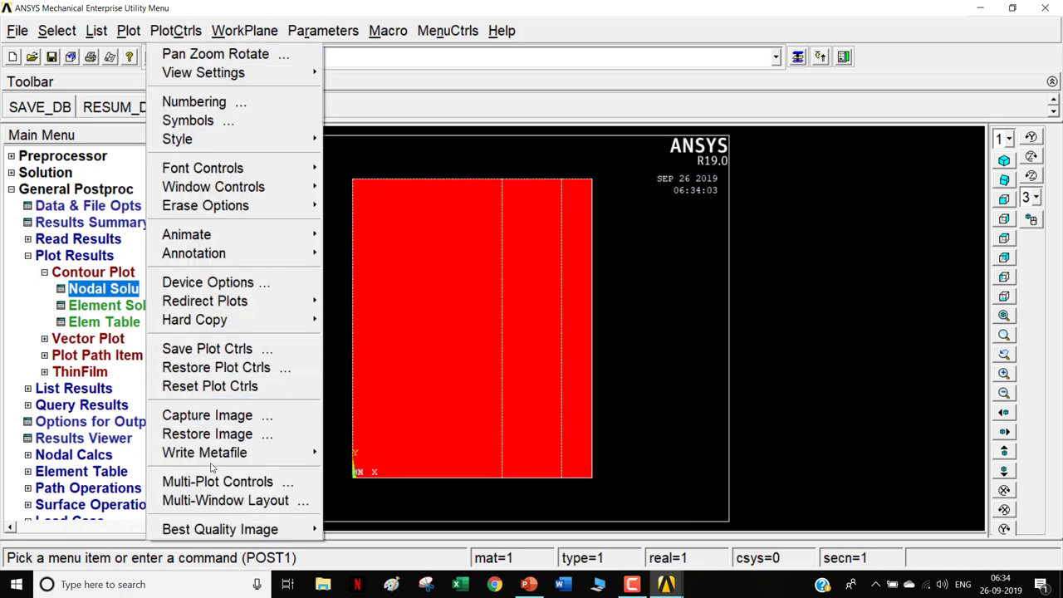
{"action": "mouse_move", "coordinate": [211, 457]}
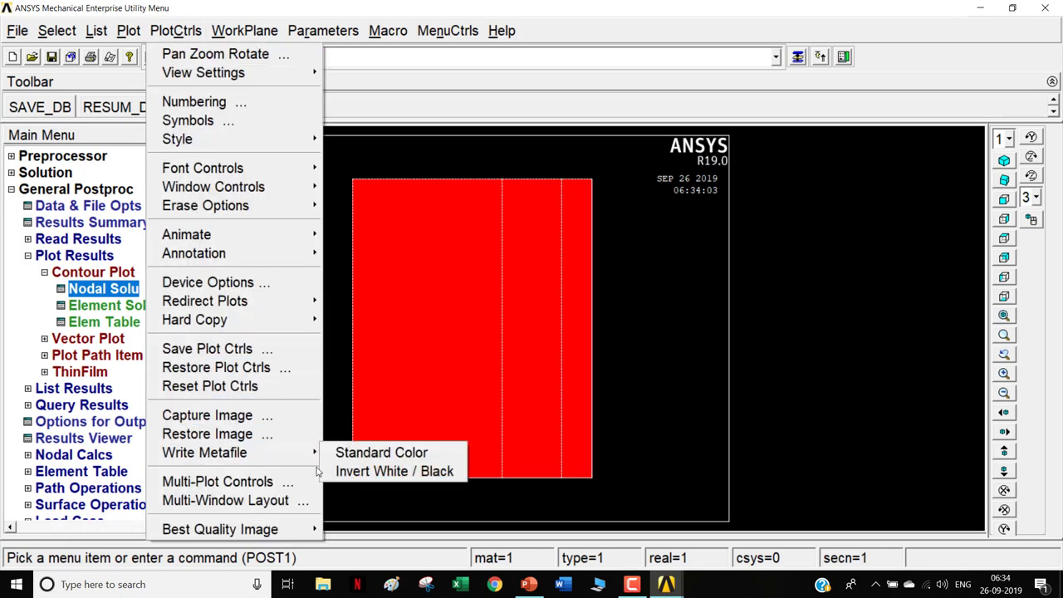
{"action": "left_click", "coordinate": [330, 349]}
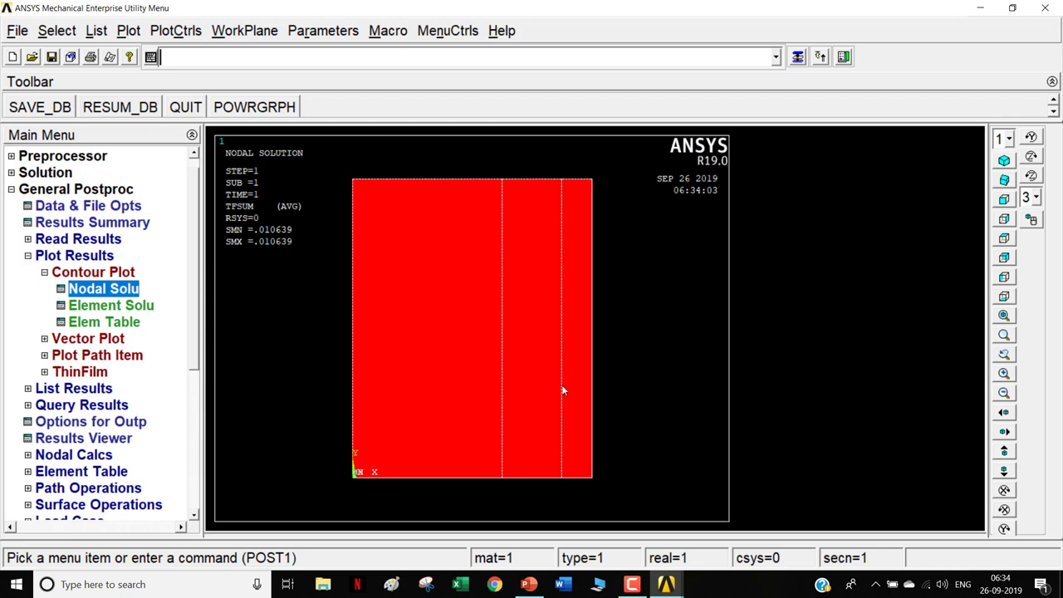
Step: Switch to the PowerPoint presentation and view slide 13, the problem definition of the composite cylinder
{"action": "left_click", "coordinate": [528, 584]}
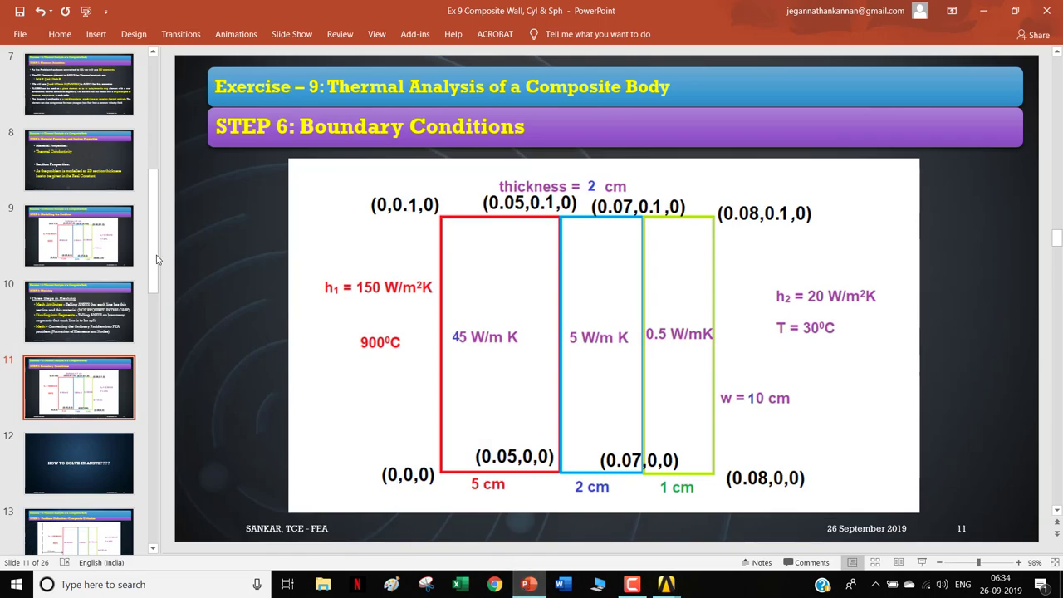
{"action": "left_click", "coordinate": [73, 468]}
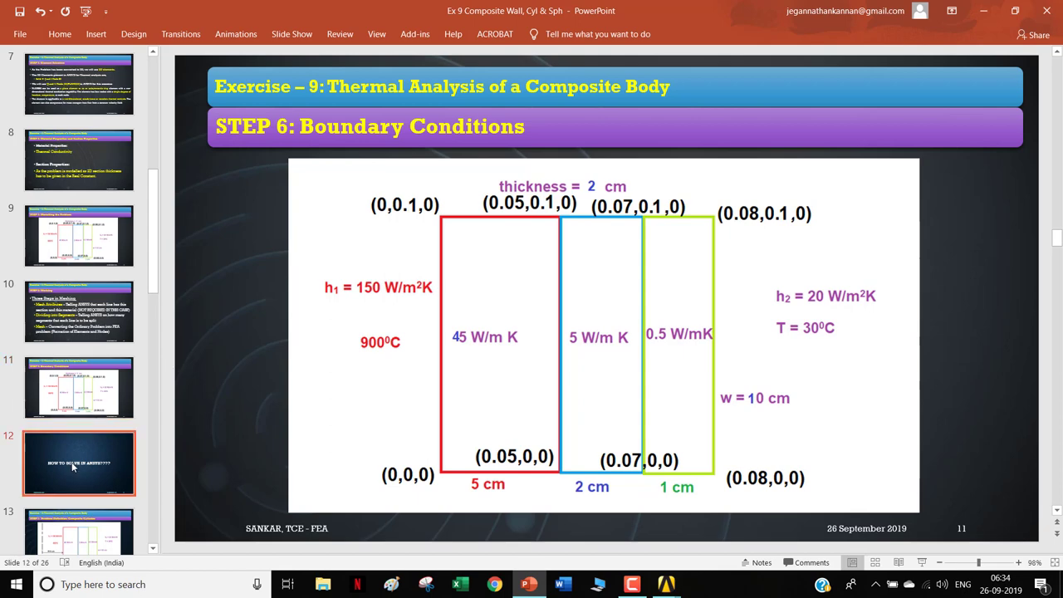
{"action": "scroll", "coordinate": [75, 461], "scroll_direction": "down", "scroll_amount": 1}
{"action": "left_click", "coordinate": [87, 450]}
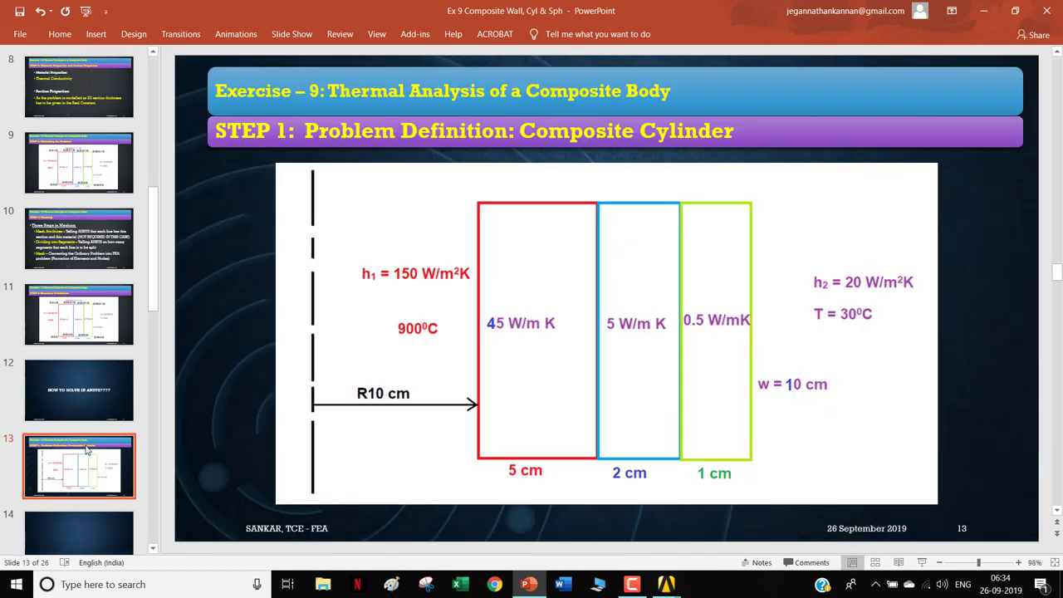
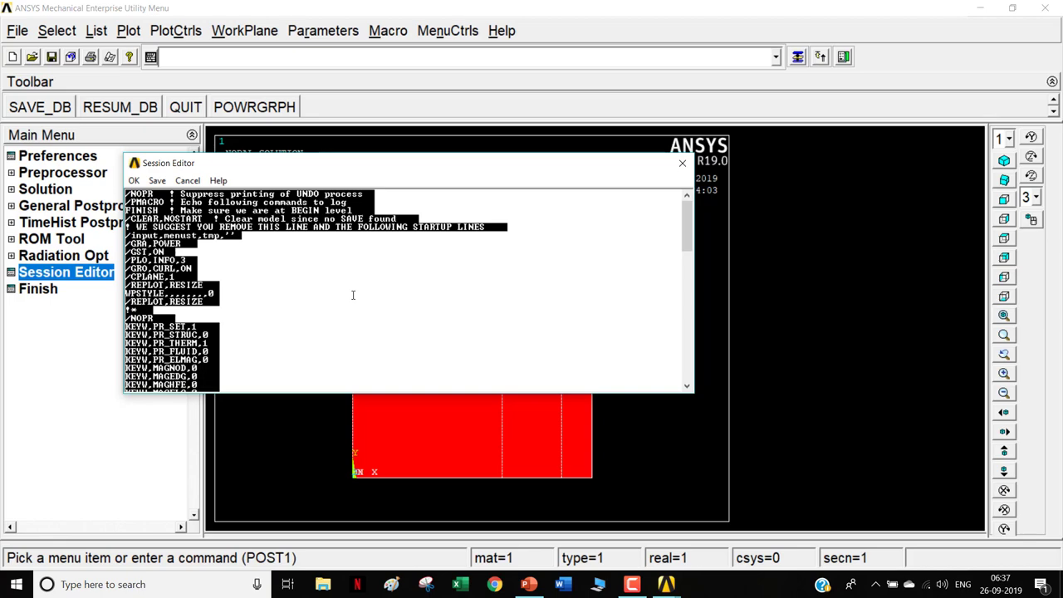
Step: Open Notepad and paste the copied session command log into a new document
{"action": "key", "text": "super"}
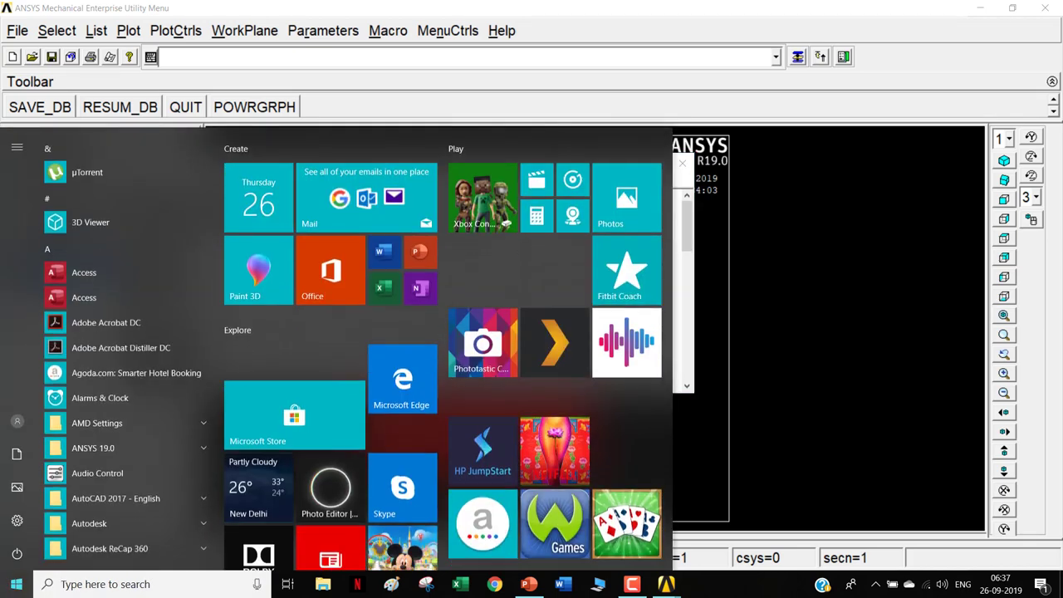
{"action": "type", "text": "notepad"}
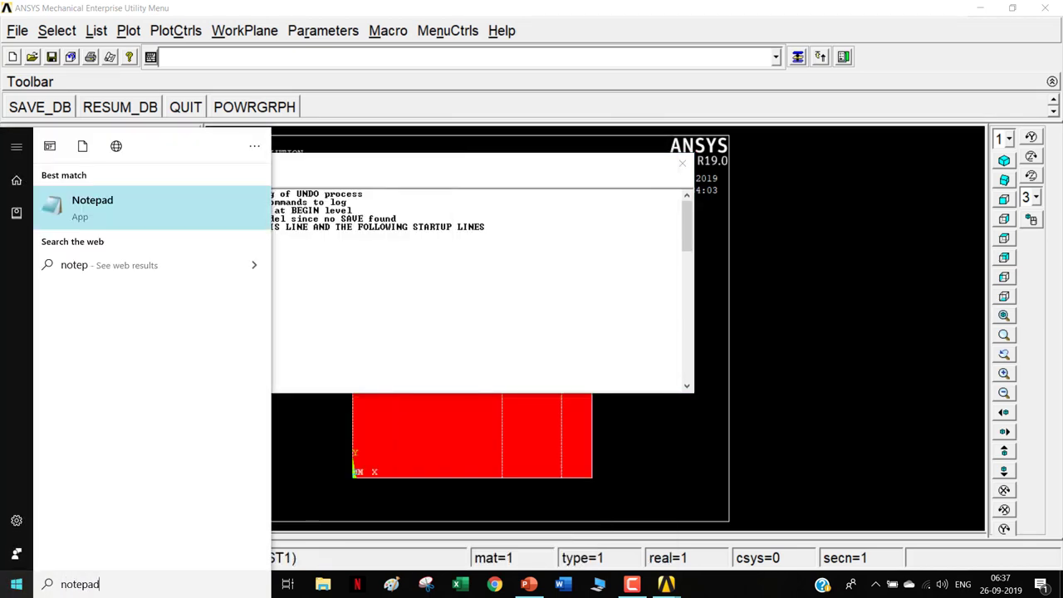
{"action": "key", "text": "Return"}
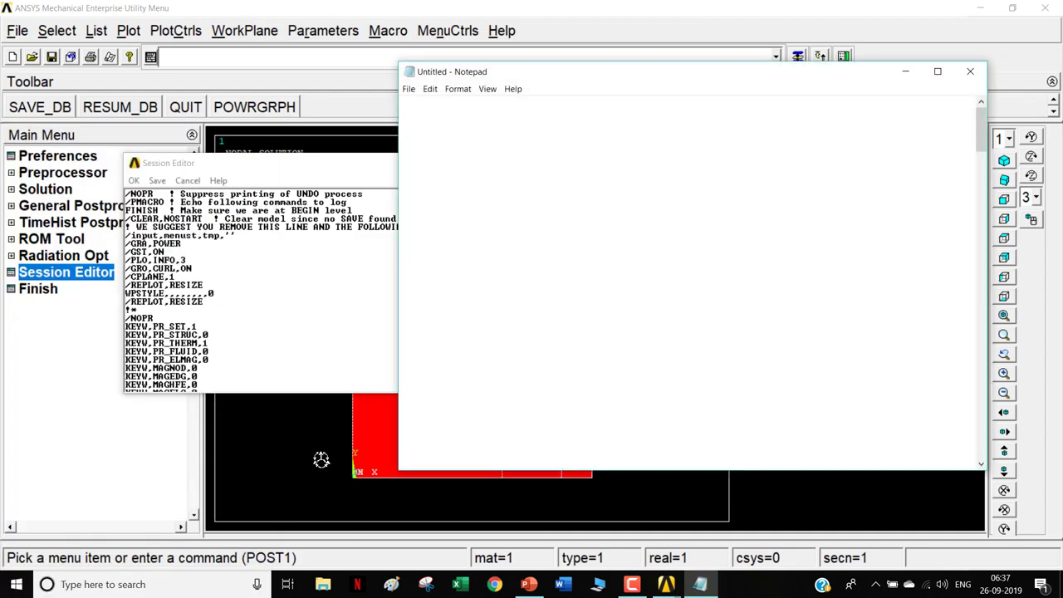
{"action": "key", "text": "ctrl+v"}
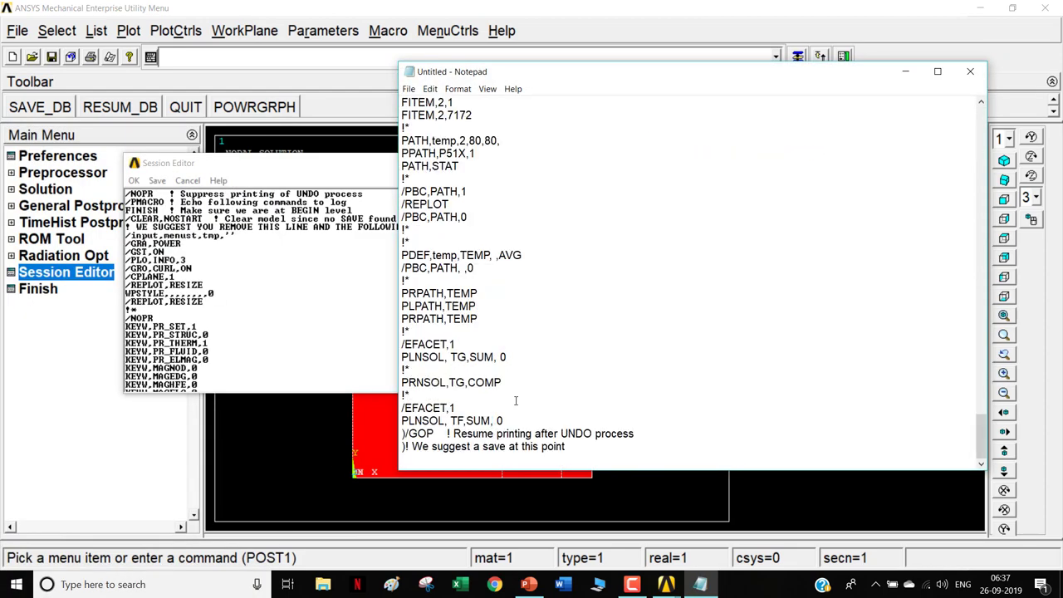
Step: Save the command log as "composite wall" in F:\FEA Practicals\Ex 9, and close Notepad and the Session Editor
{"action": "key", "text": "ctrl+s"}
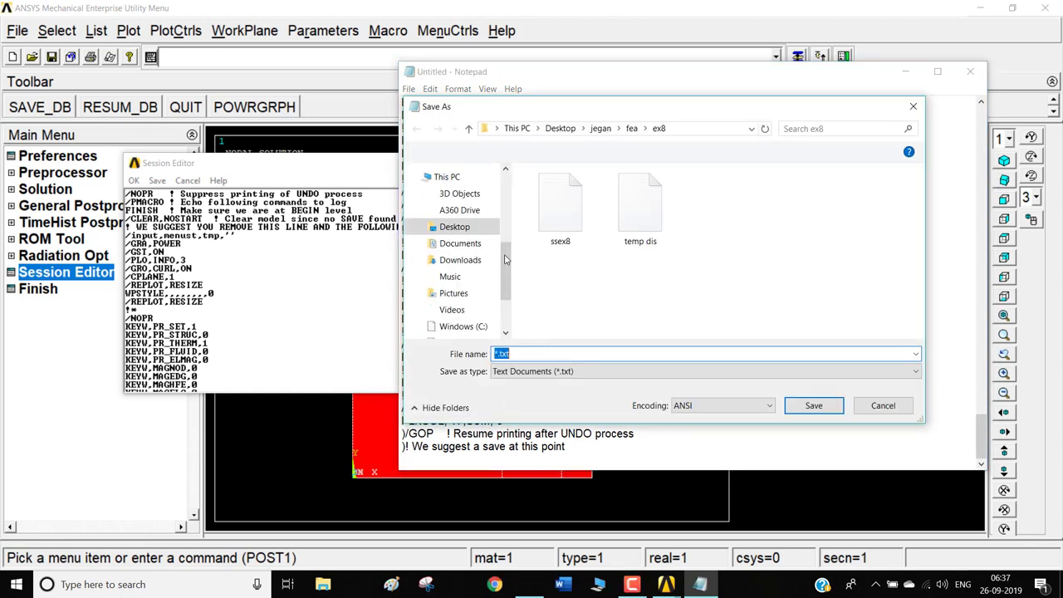
{"action": "left_click", "coordinate": [457, 226]}
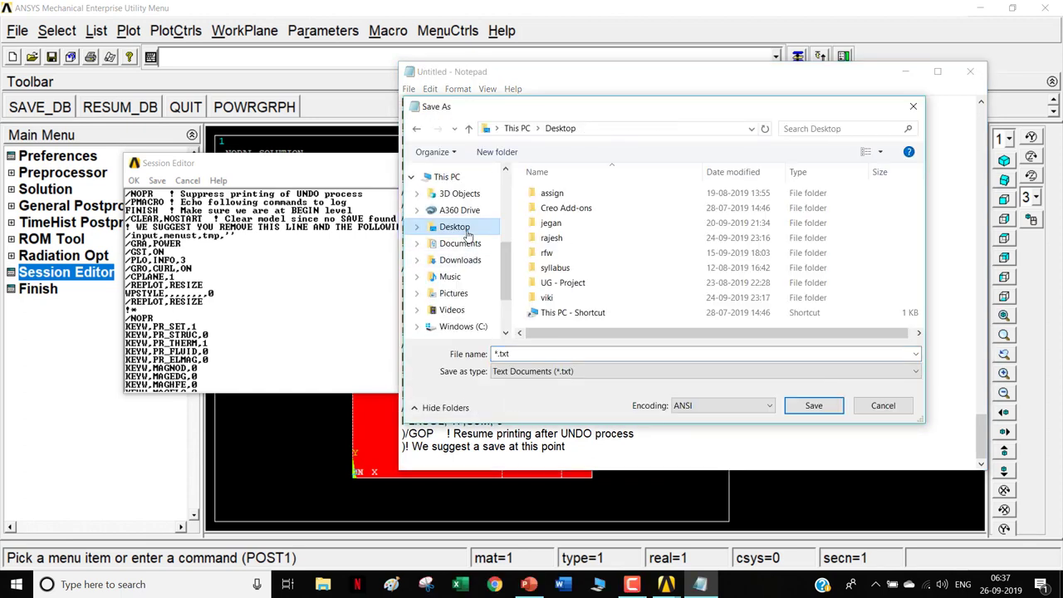
{"action": "scroll", "coordinate": [482, 270], "scroll_direction": "down", "scroll_amount": 2}
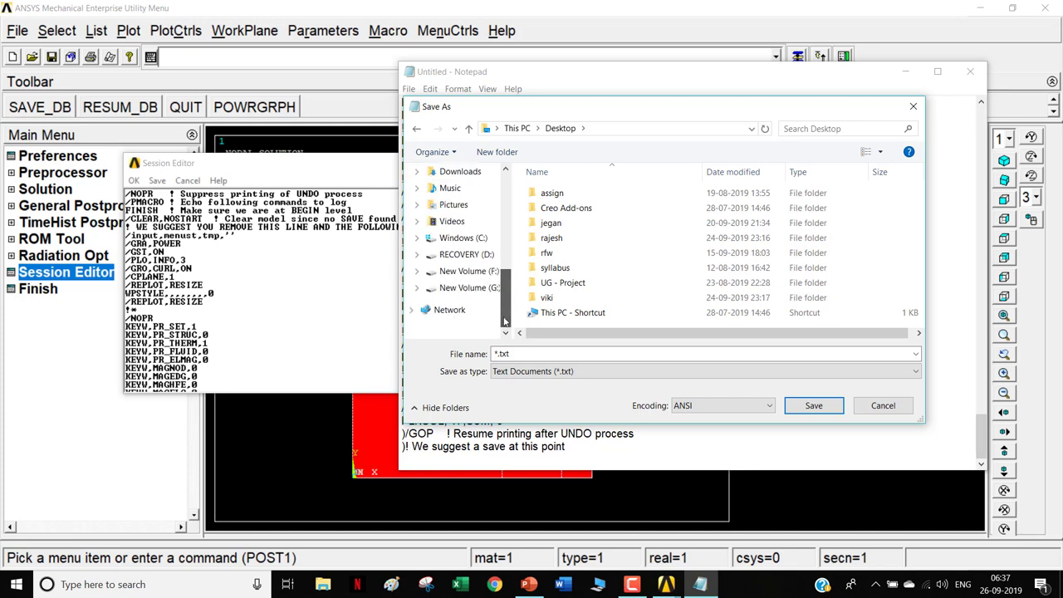
{"action": "left_click", "coordinate": [483, 271]}
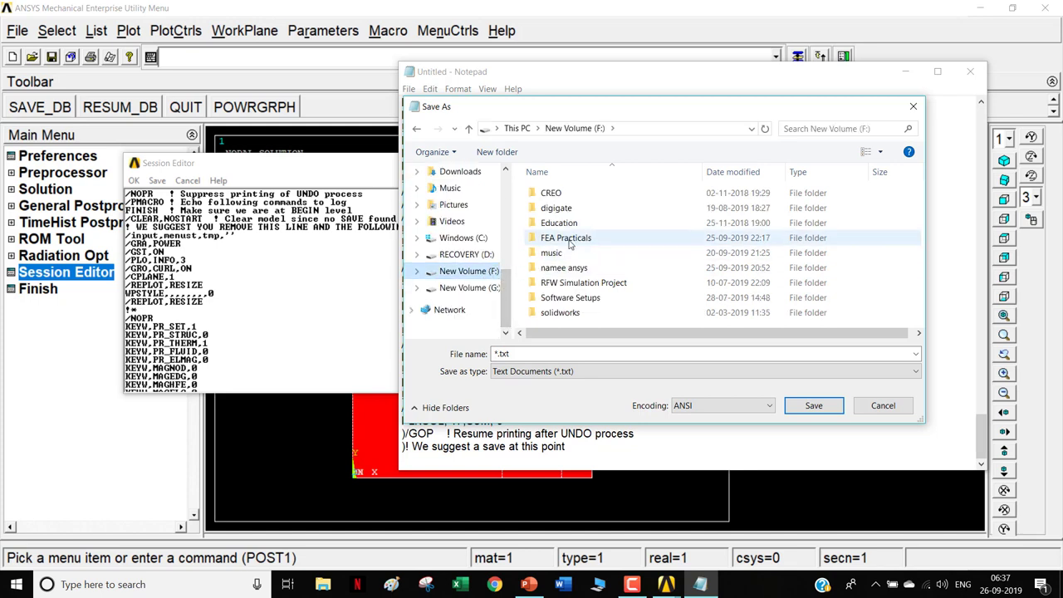
{"action": "double_click", "coordinate": [570, 241]}
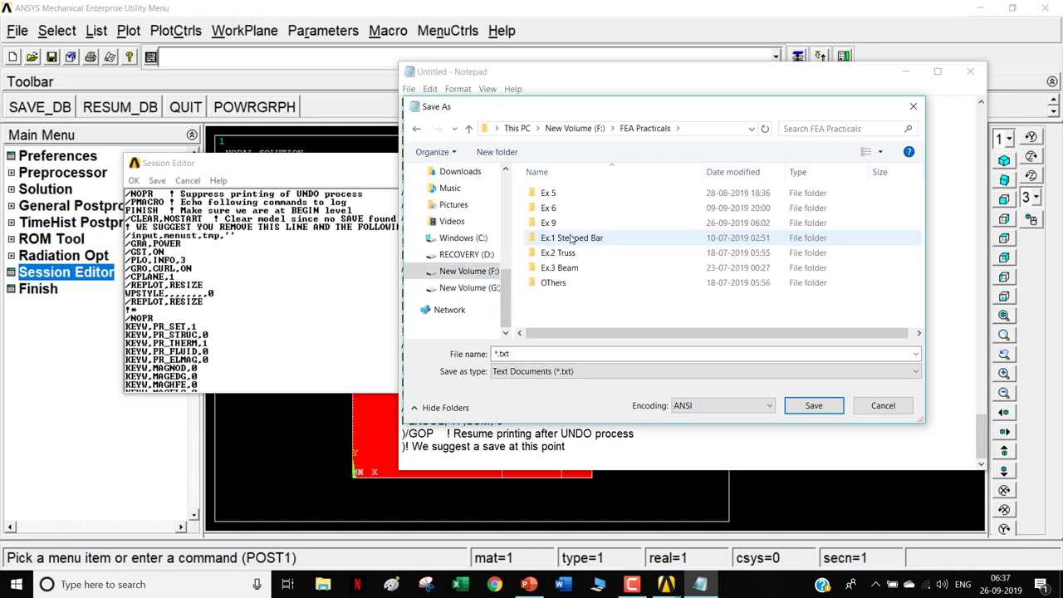
{"action": "double_click", "coordinate": [569, 222]}
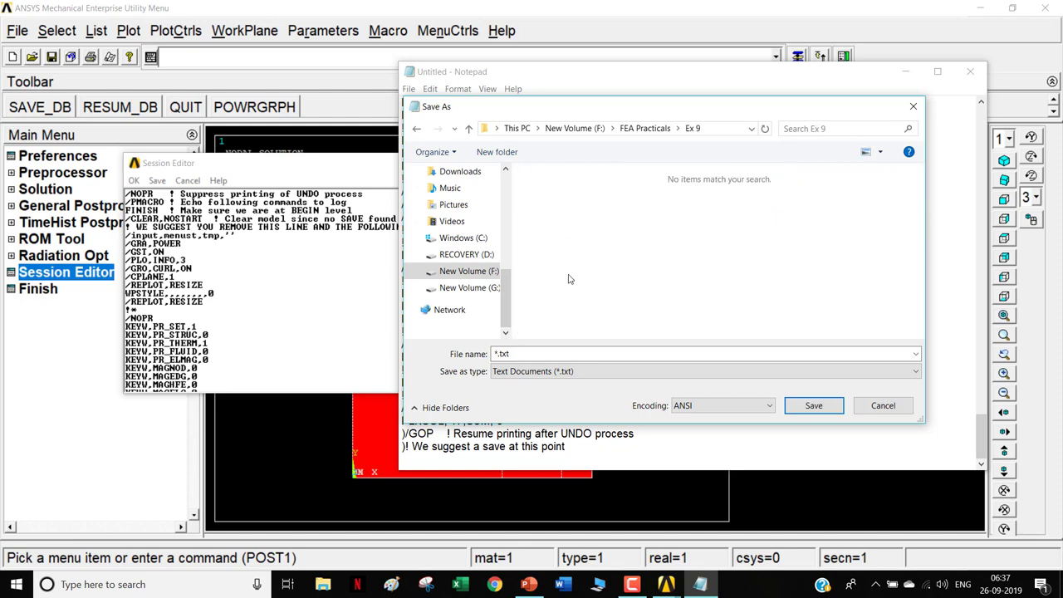
{"action": "left_click", "coordinate": [561, 354]}
{"action": "type", "text": "cop"}
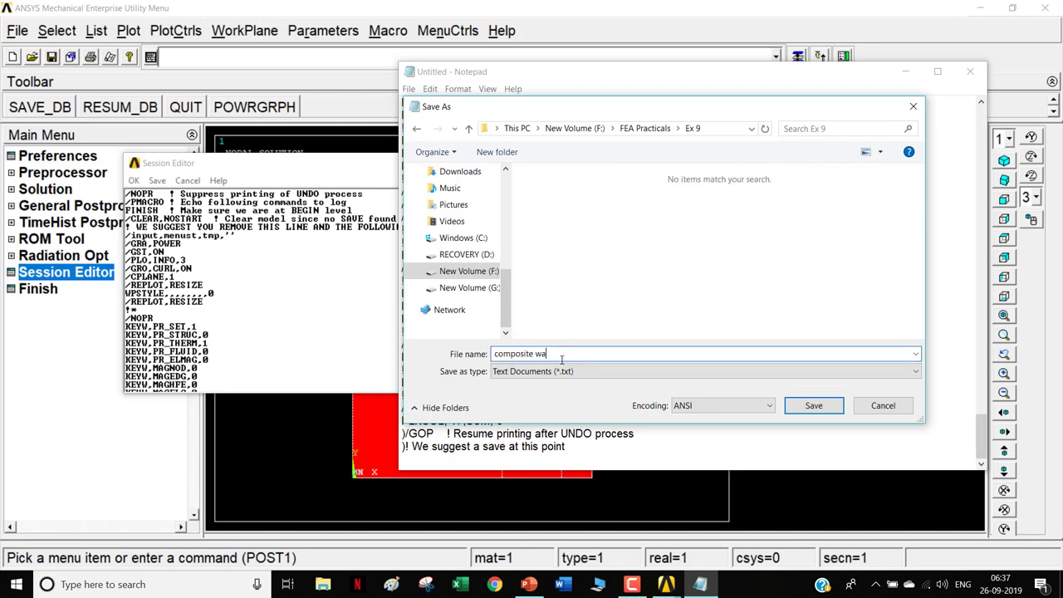
{"action": "key", "text": "Return"}
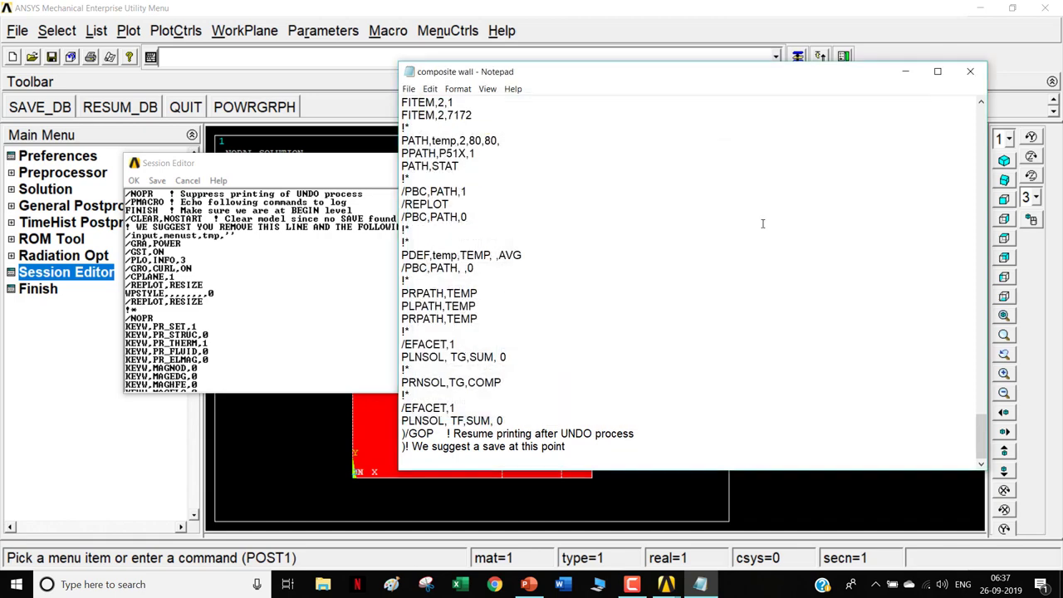
{"action": "left_click", "coordinate": [970, 72]}
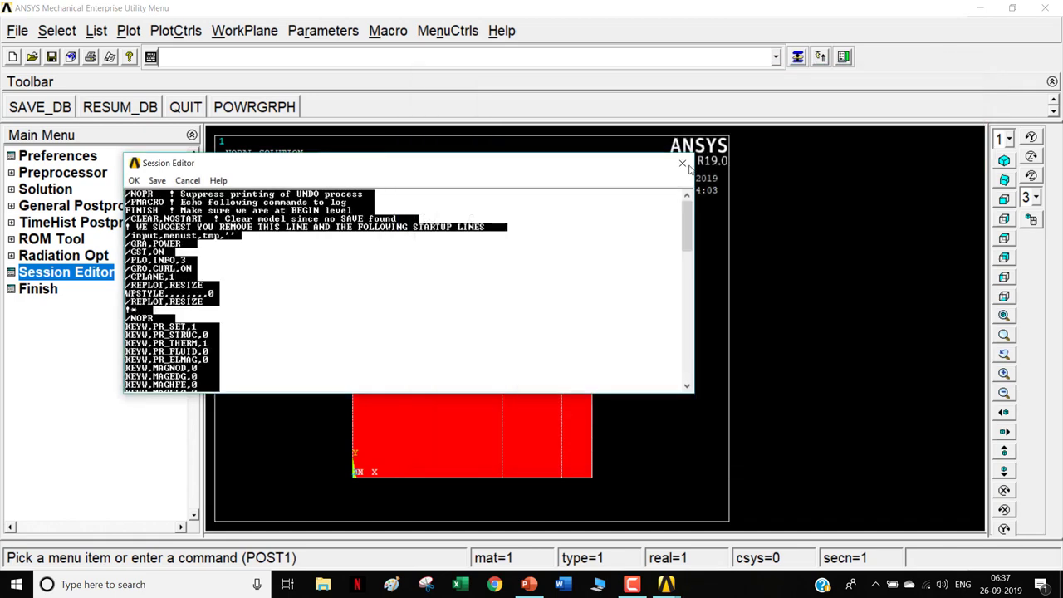
{"action": "left_click", "coordinate": [682, 163]}
Step: Clear the database and start a new model with the option "Do not read file"
{"action": "left_click", "coordinate": [16, 30]}
{"action": "left_click", "coordinate": [36, 55]}
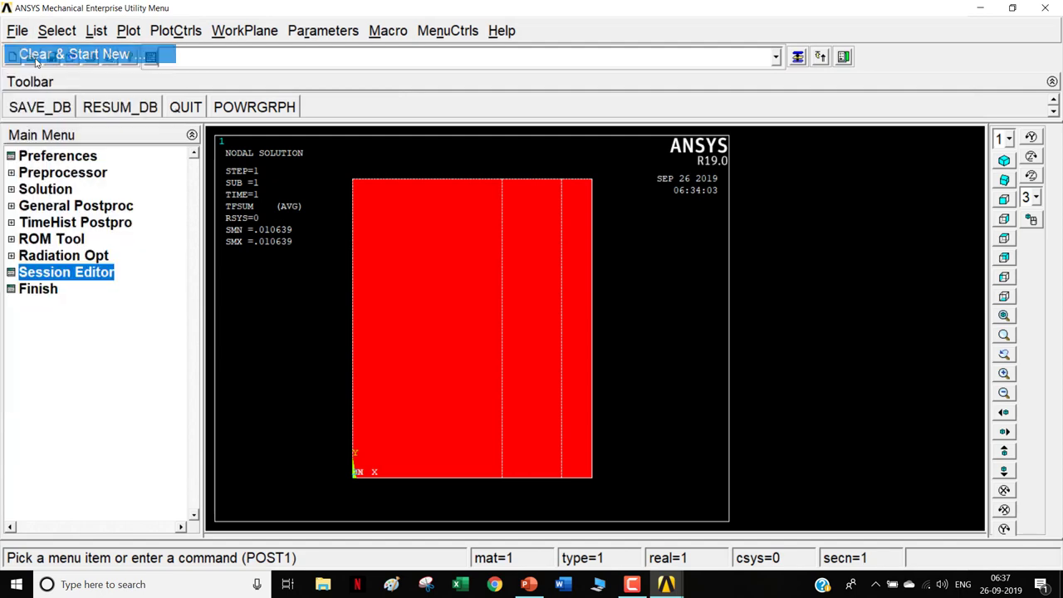
{"action": "left_click", "coordinate": [560, 326]}
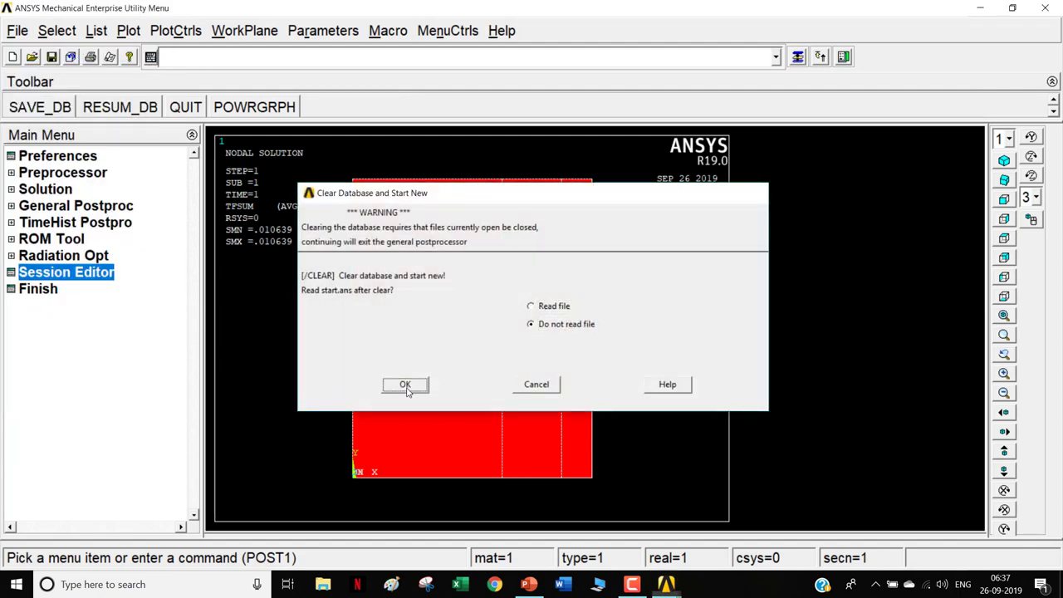
{"action": "left_click", "coordinate": [407, 386]}
{"action": "left_click", "coordinate": [161, 115]}
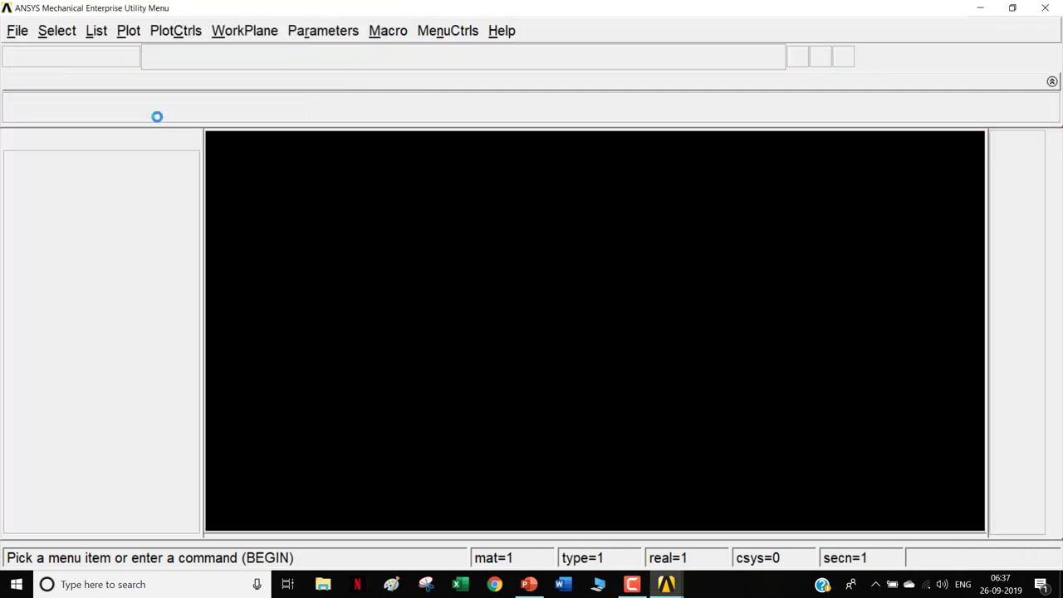
Step: Restrict the GUI filtering preferences to the Thermal discipline
{"action": "left_click", "coordinate": [83, 164]}
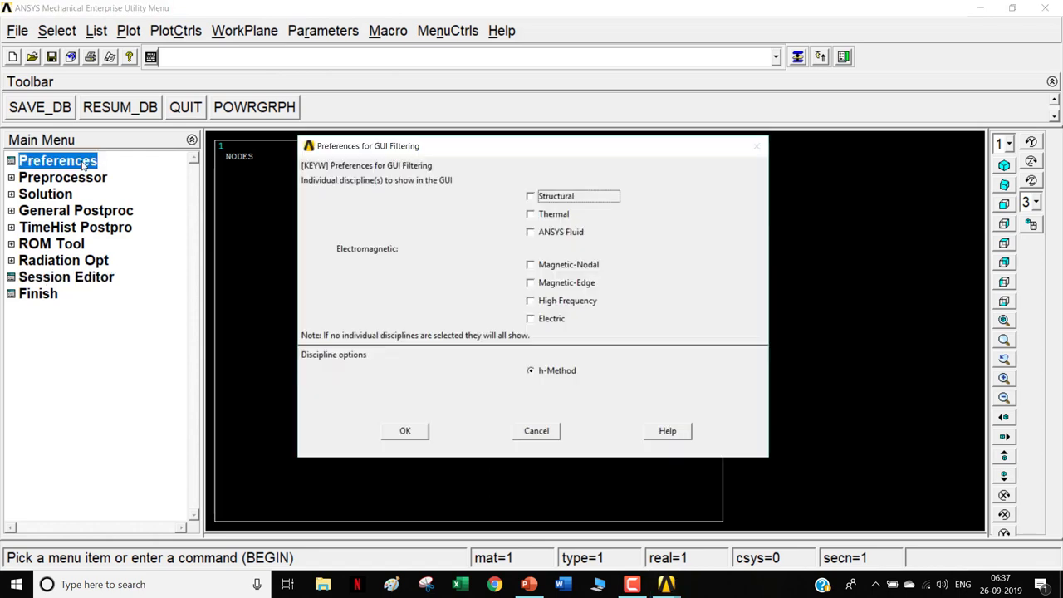
{"action": "left_click", "coordinate": [532, 215]}
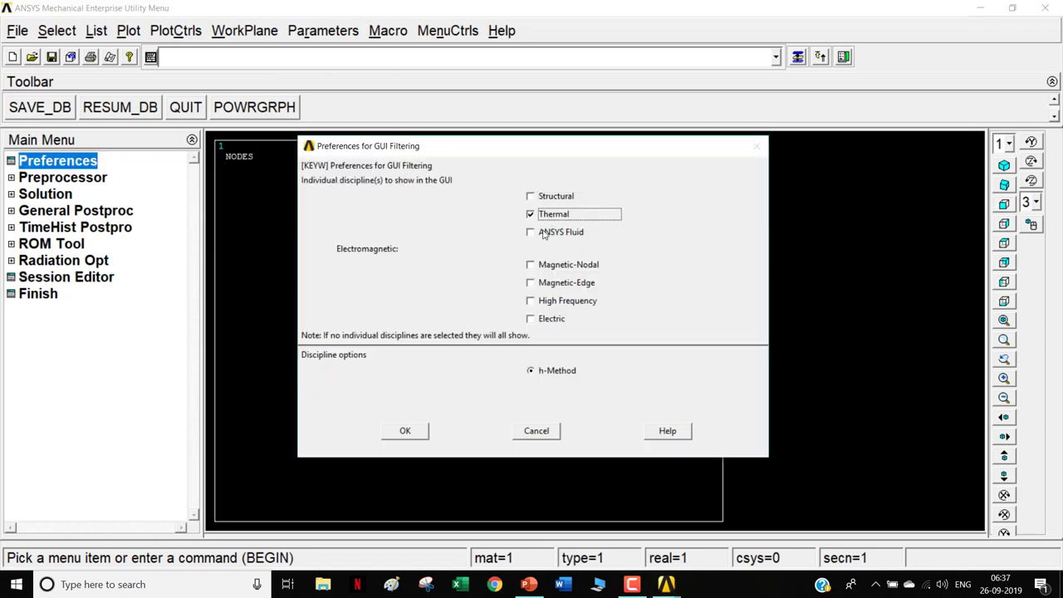
{"action": "left_click", "coordinate": [407, 431]}
Step: Add the thermal solid element type Quad 4node 55 with reference number 1, consulting the composite cylinder slide
{"action": "left_click", "coordinate": [95, 179]}
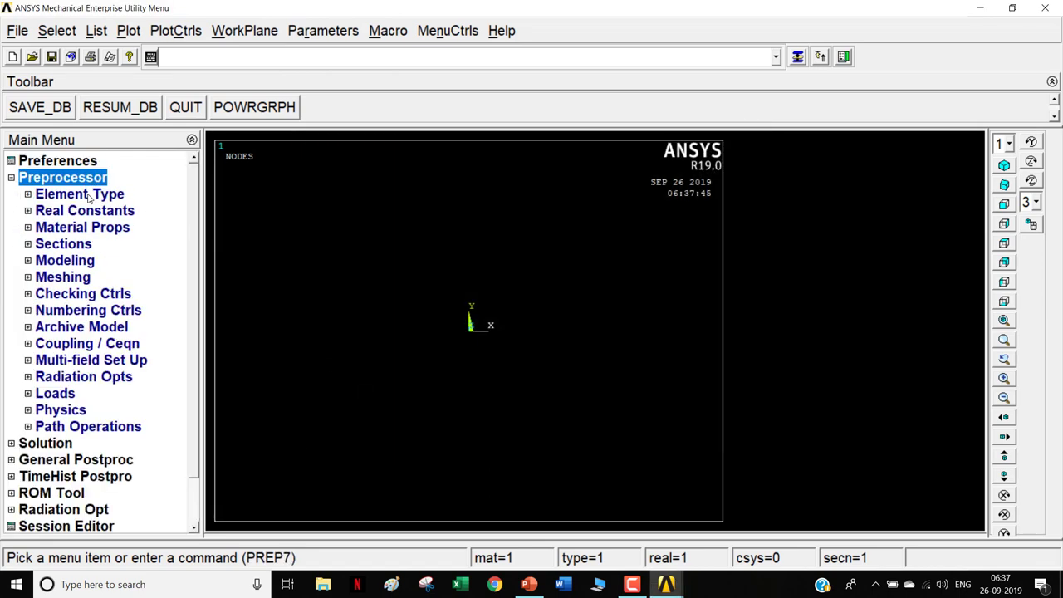
{"action": "left_click", "coordinate": [89, 196]}
{"action": "left_click", "coordinate": [90, 211]}
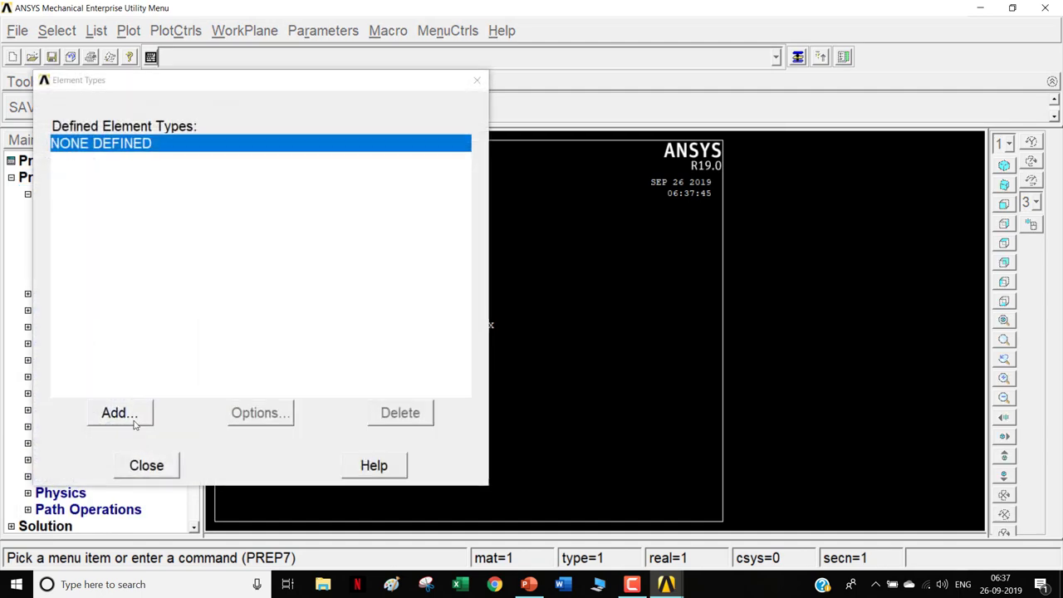
{"action": "left_click", "coordinate": [529, 584]}
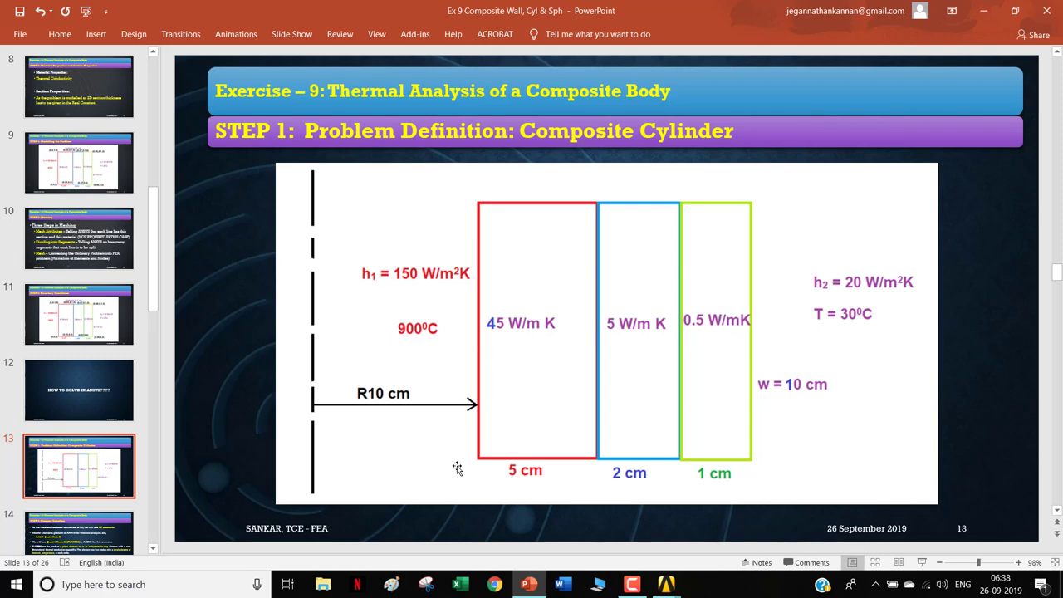
{"action": "left_click", "coordinate": [528, 584]}
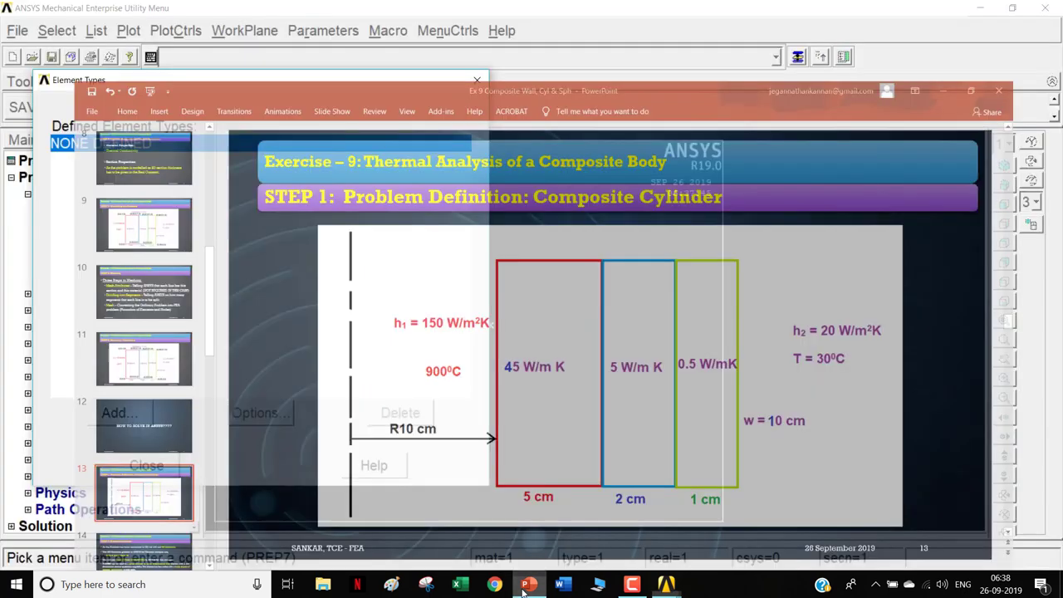
{"action": "left_click", "coordinate": [113, 416]}
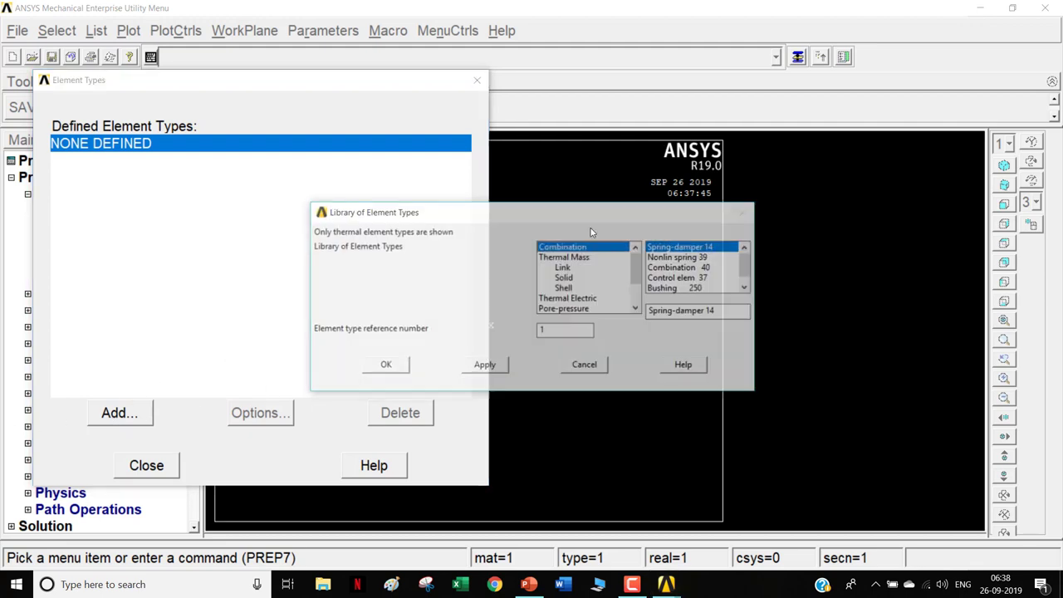
{"action": "left_click", "coordinate": [586, 279]}
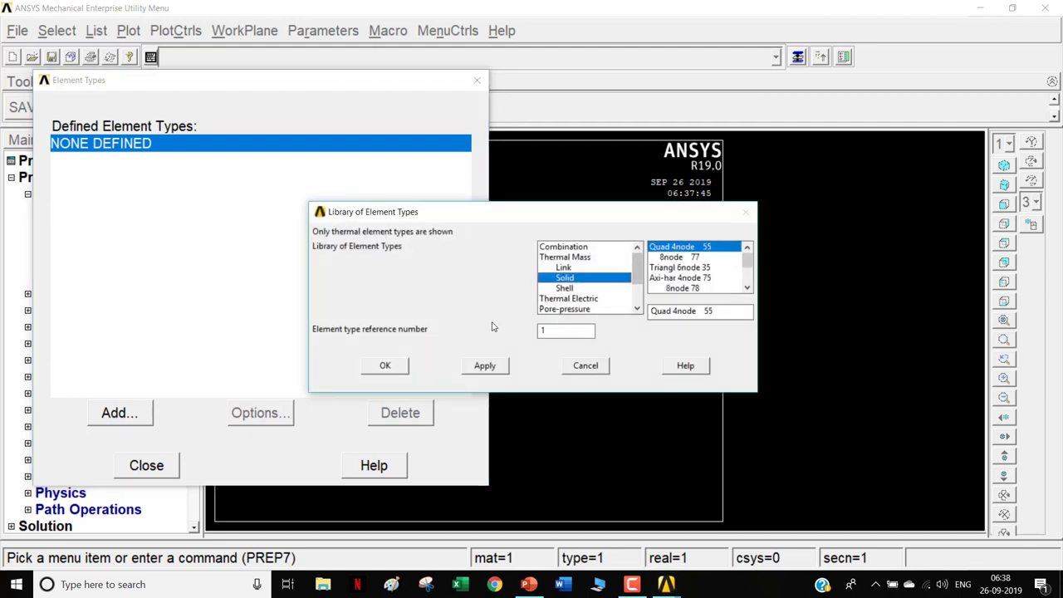
{"action": "left_click", "coordinate": [396, 366]}
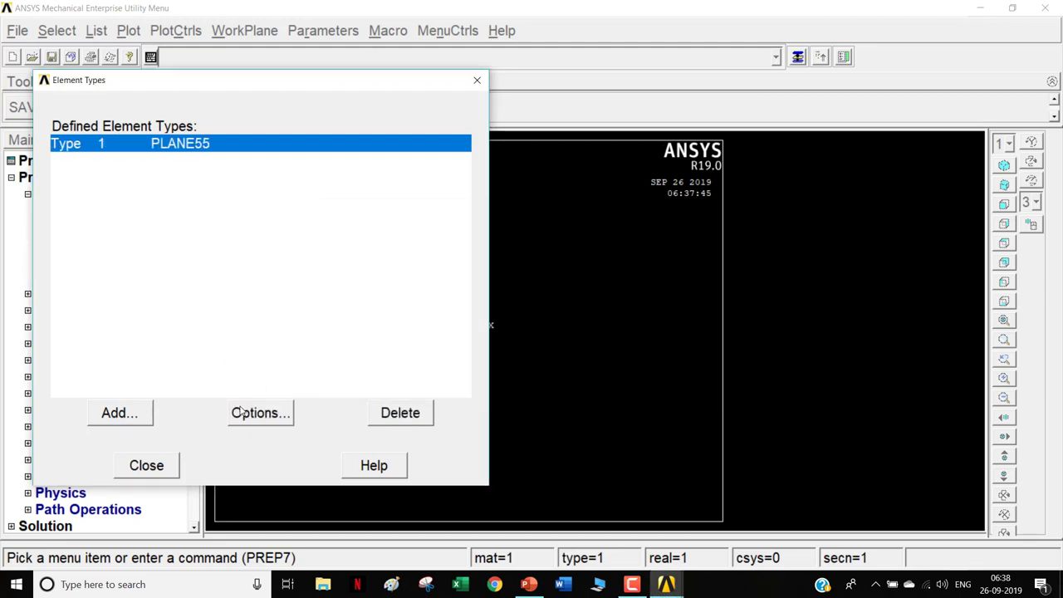
Step: Set the element behavior (K3) of PLANE55 to Axisymmetric
{"action": "left_click", "coordinate": [260, 410]}
{"action": "left_click", "coordinate": [658, 270]}
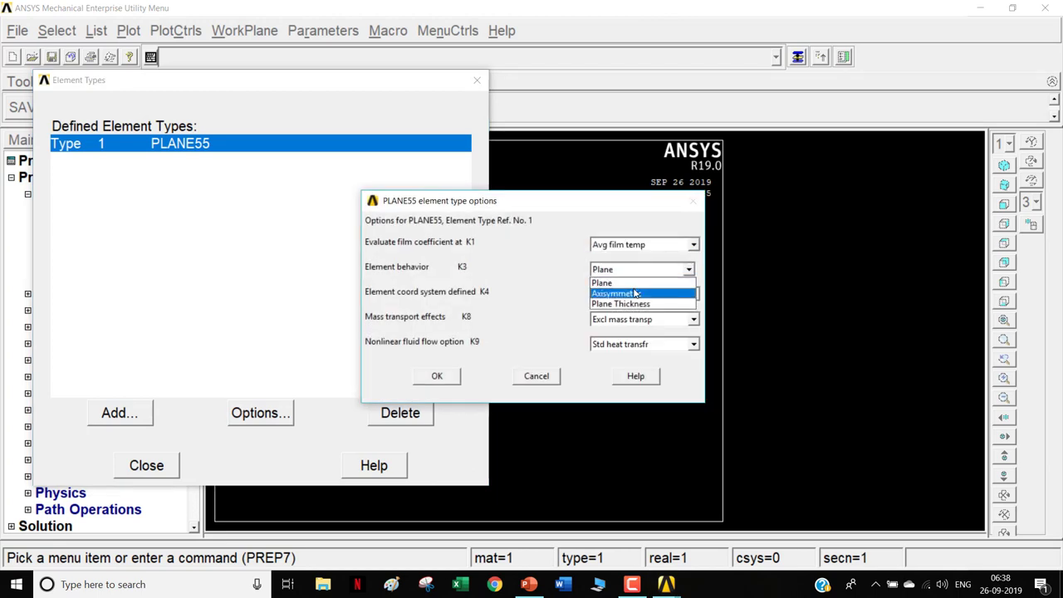
{"action": "left_click", "coordinate": [643, 295]}
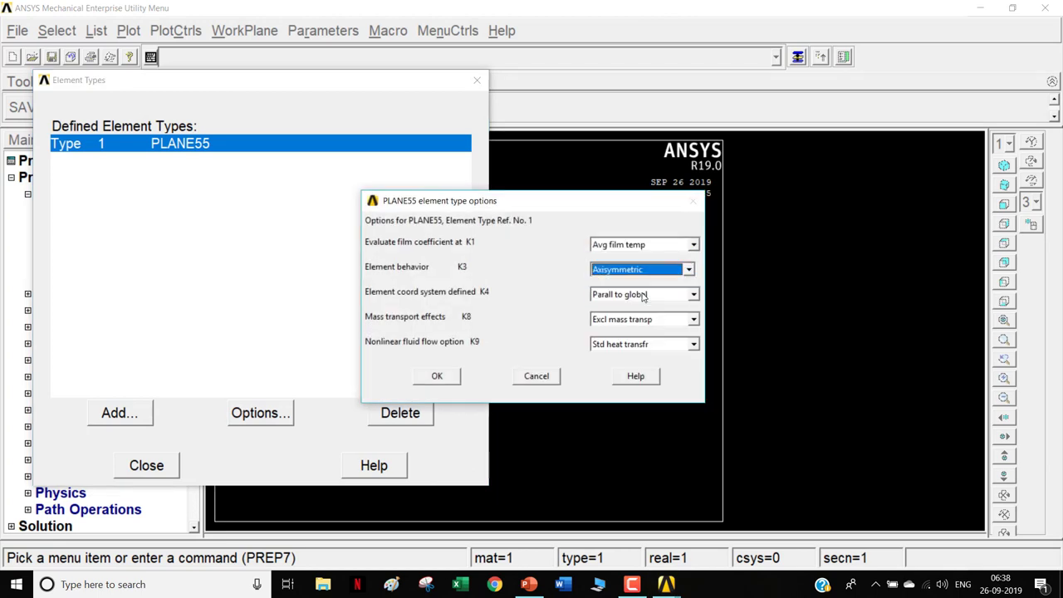
{"action": "left_click", "coordinate": [438, 377]}
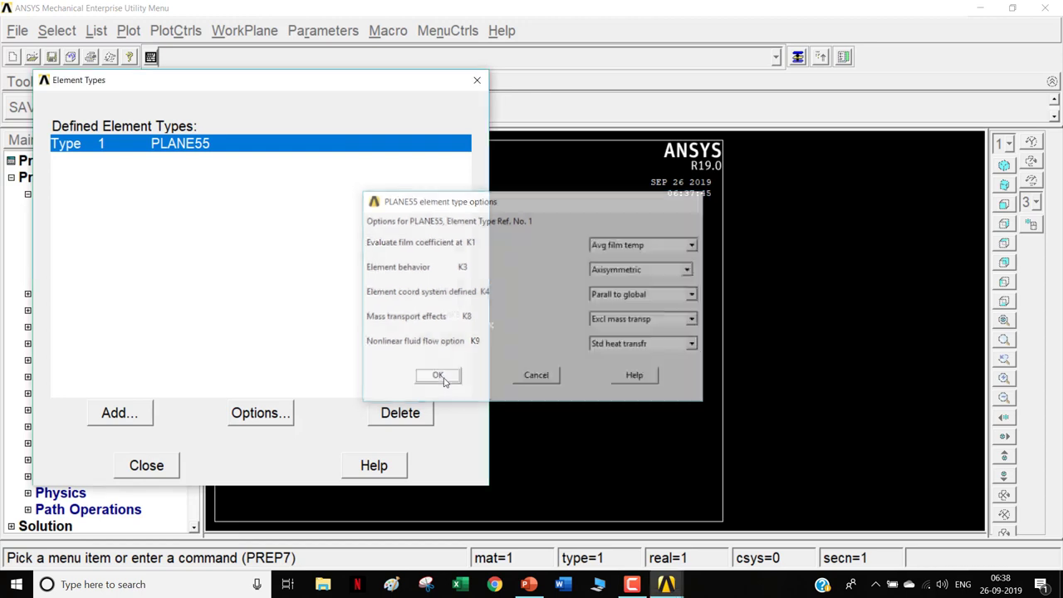
Step: Define isotropic thermal conductivity KXX of 45e-3 for material model 1, checking the value against the composite cylinder slide
{"action": "left_click", "coordinate": [147, 465]}
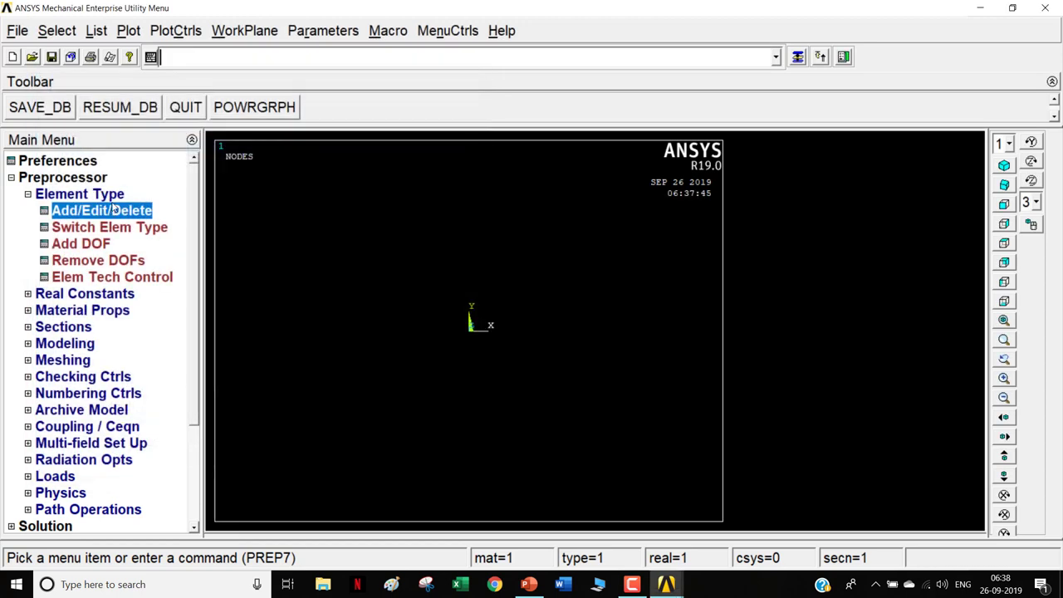
{"action": "left_click", "coordinate": [123, 311]}
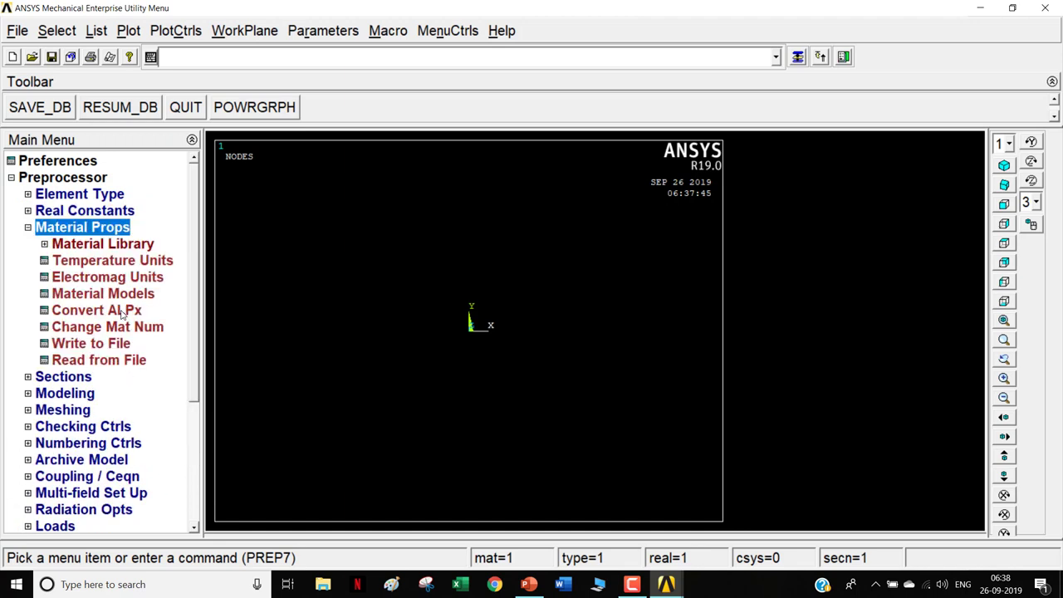
{"action": "left_click", "coordinate": [98, 294]}
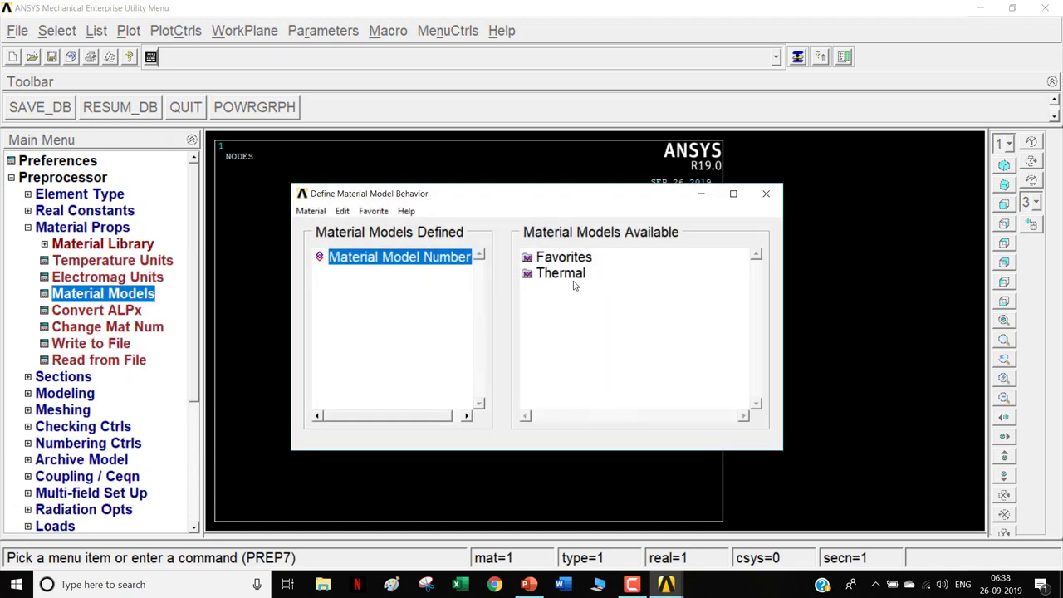
{"action": "double_click", "coordinate": [573, 275]}
{"action": "double_click", "coordinate": [581, 288]}
{"action": "double_click", "coordinate": [605, 322]}
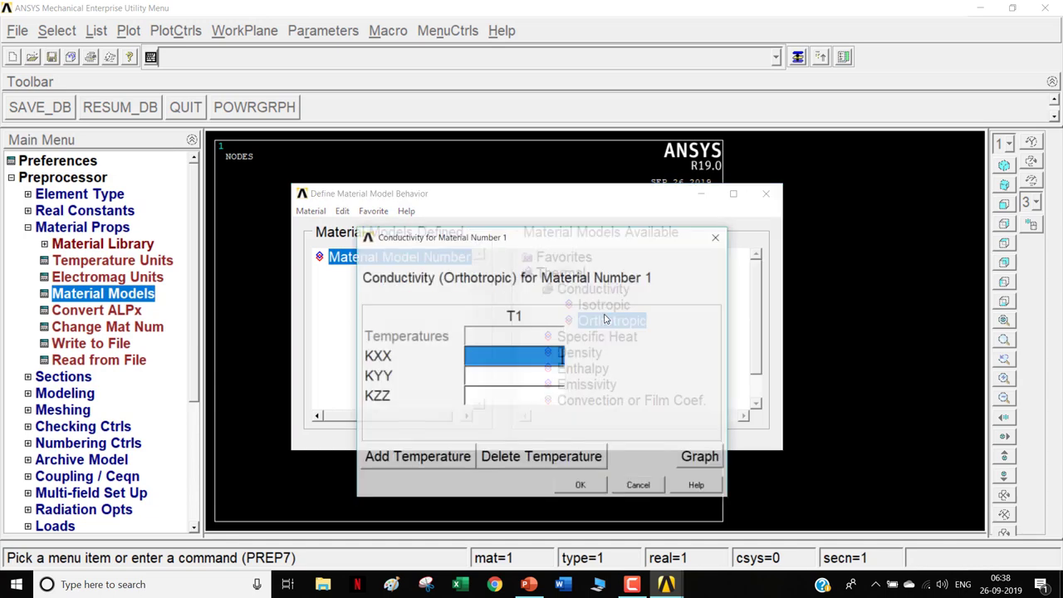
{"action": "left_click", "coordinate": [652, 489]}
{"action": "double_click", "coordinate": [604, 303]}
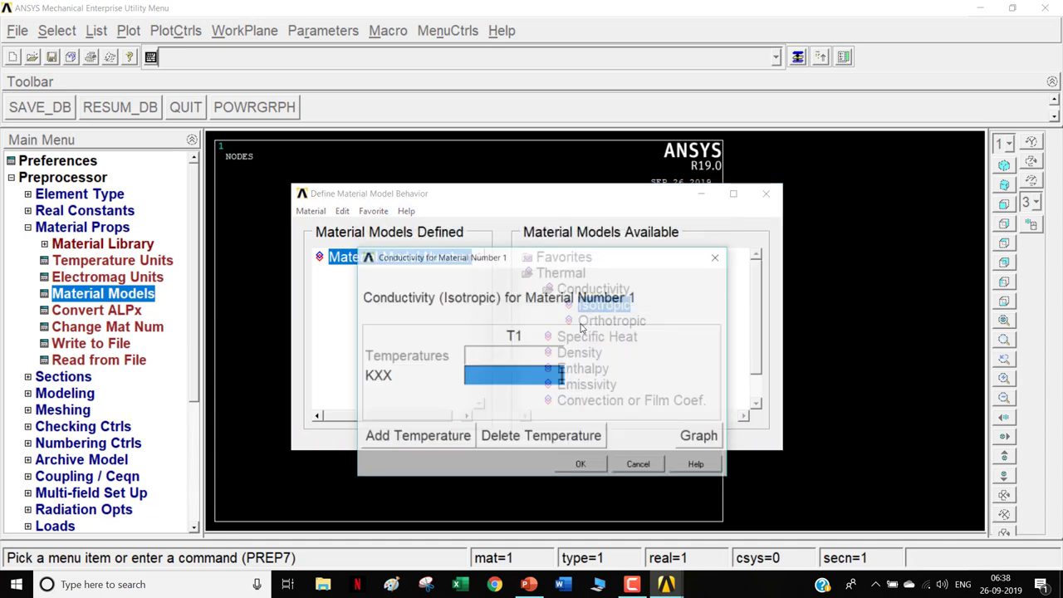
{"action": "type", "text": "45"}
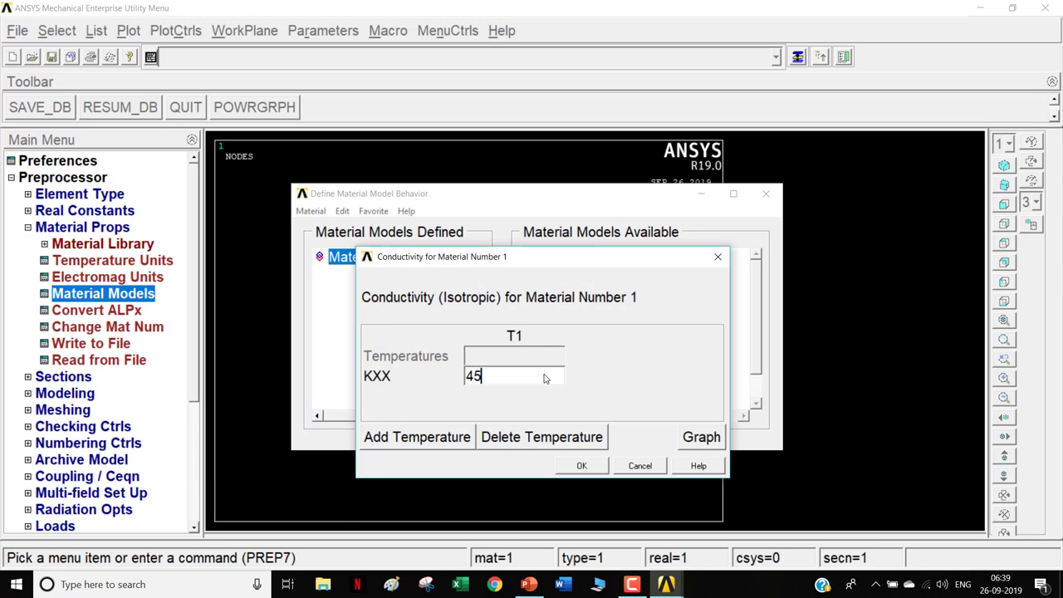
{"action": "type", "text": "e-3"}
{"action": "left_click", "coordinate": [524, 587]}
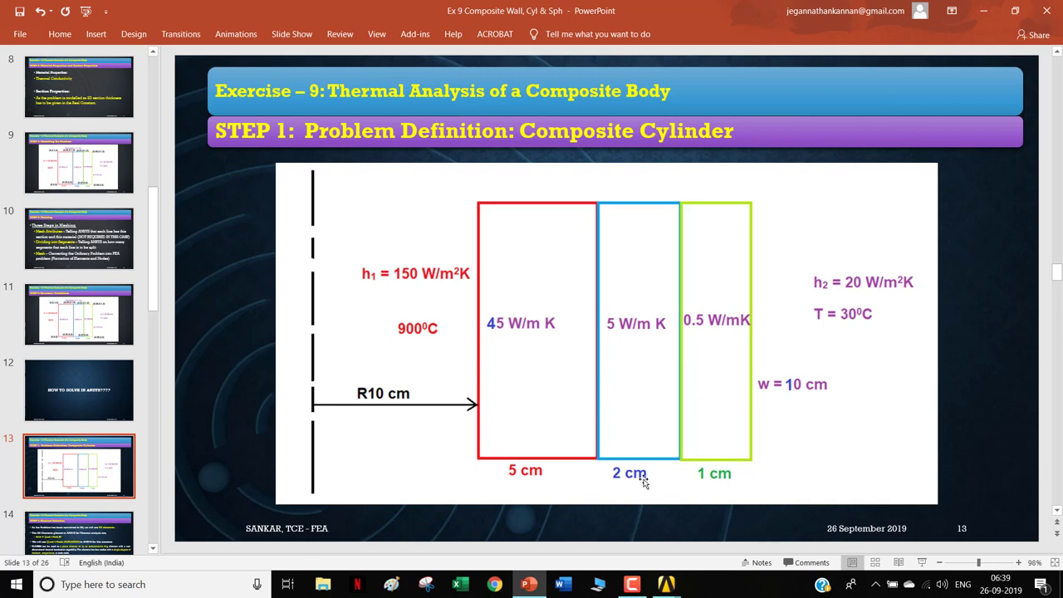
{"action": "left_click", "coordinate": [983, 11]}
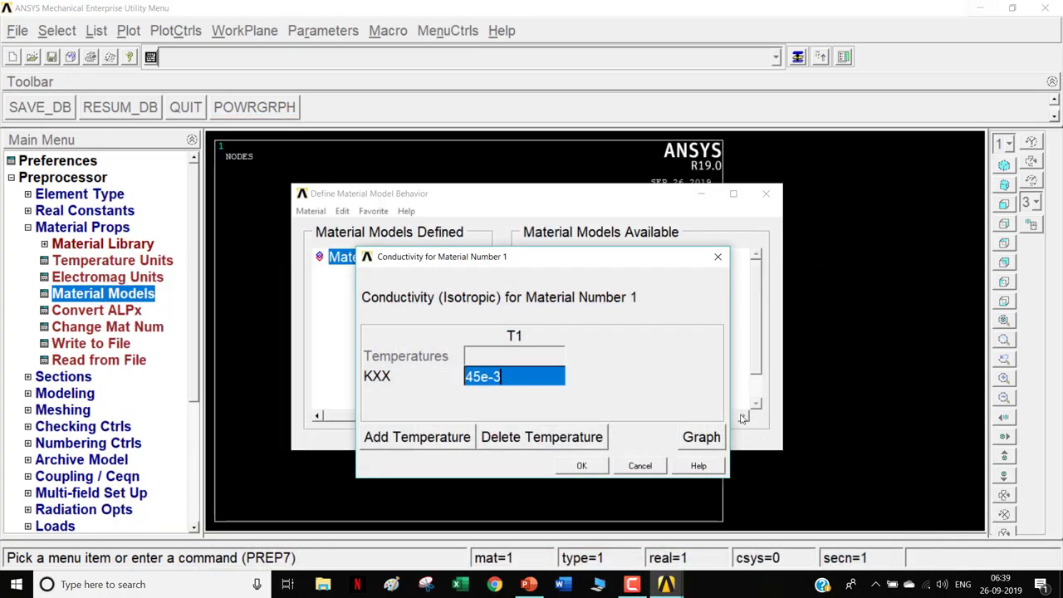
{"action": "left_click", "coordinate": [581, 465]}
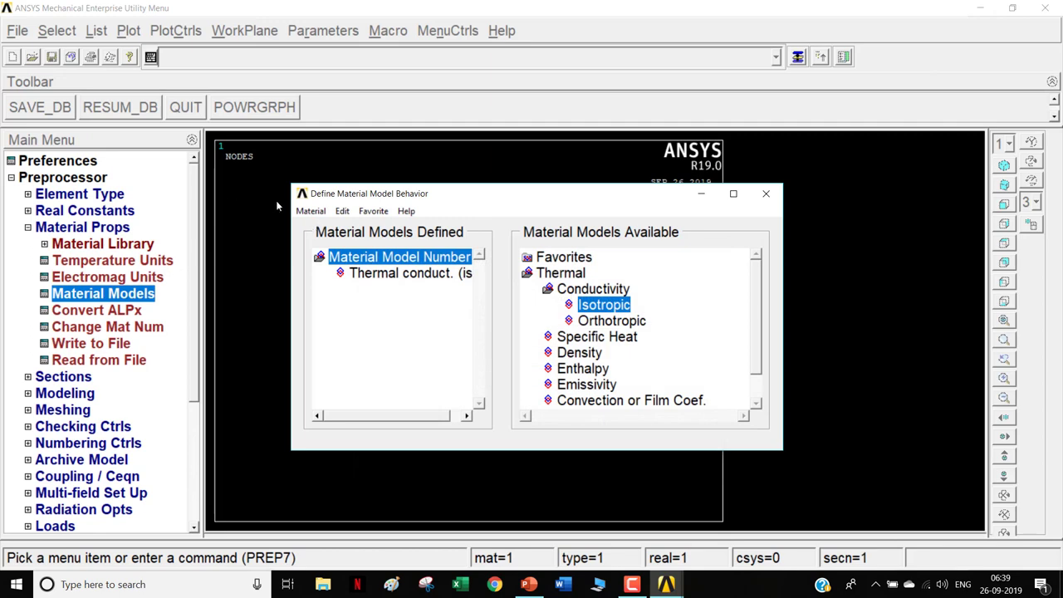
Step: Add material model 2 and give it an isotropic thermal conductivity KXX of 5e-3
{"action": "left_click", "coordinate": [310, 211]}
{"action": "left_click", "coordinate": [332, 228]}
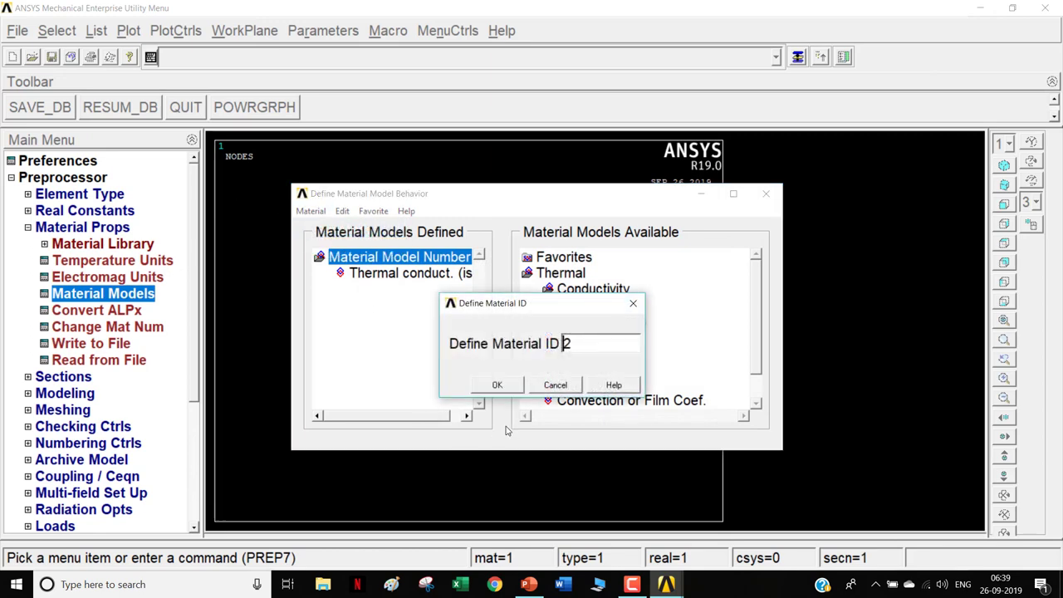
{"action": "left_click", "coordinate": [501, 384]}
{"action": "double_click", "coordinate": [603, 309]}
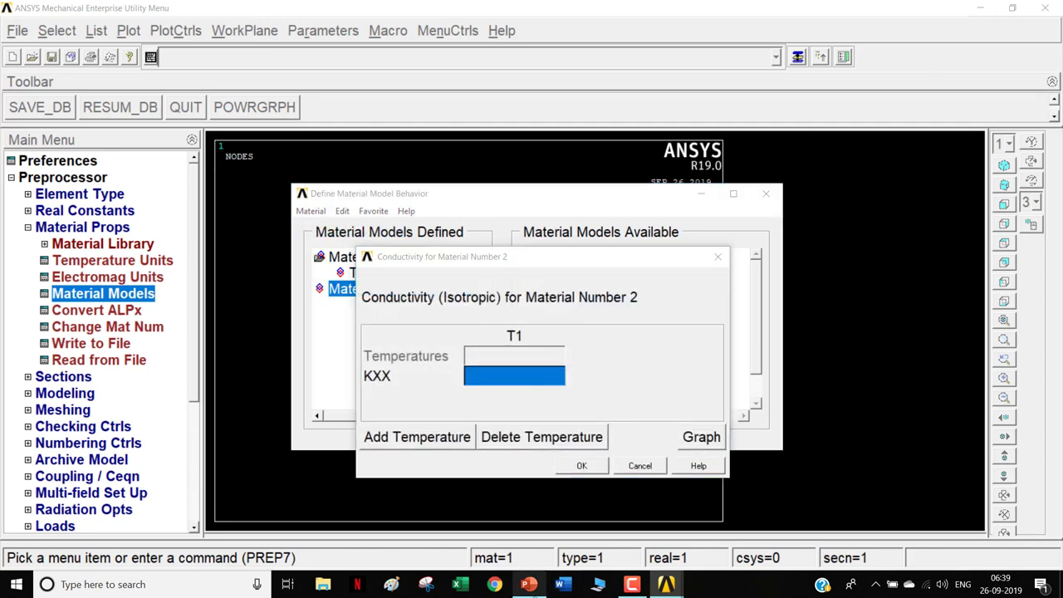
{"action": "left_click", "coordinate": [528, 584]}
{"action": "left_click", "coordinate": [528, 584]}
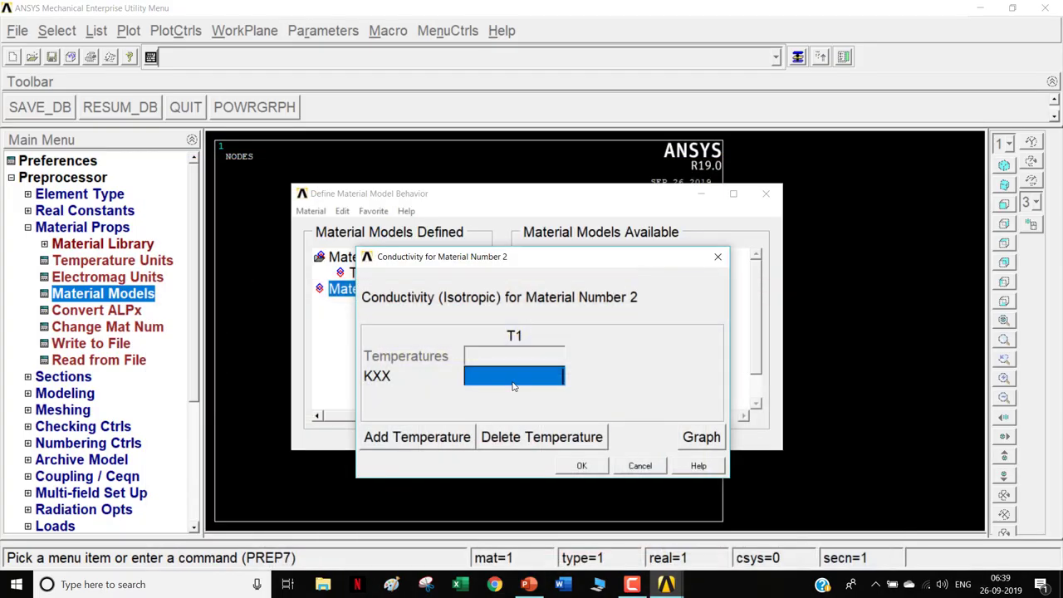
{"action": "type", "text": "5e"}
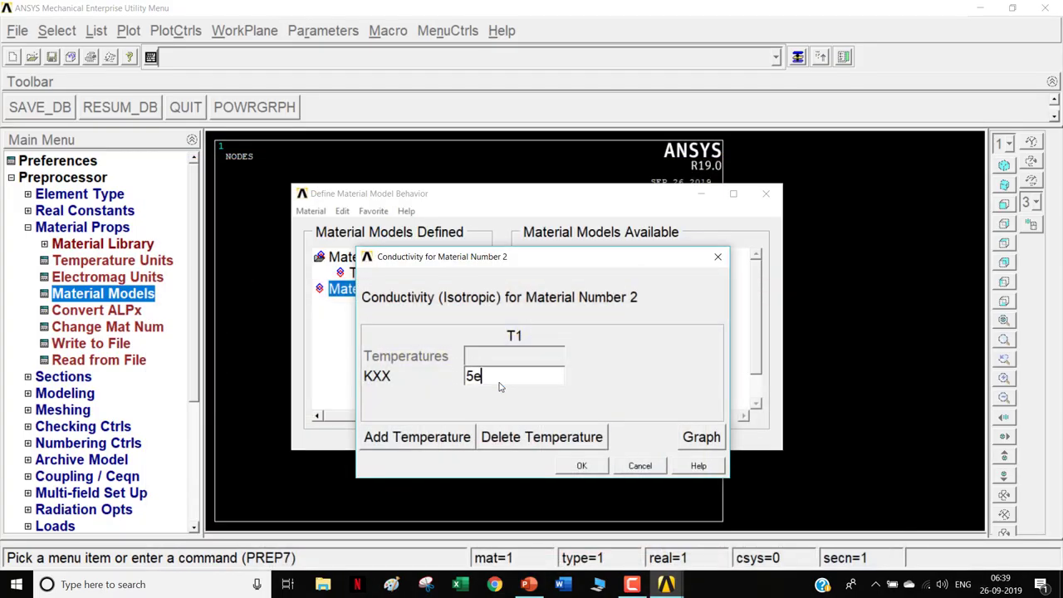
{"action": "type", "text": "-3"}
{"action": "left_click", "coordinate": [581, 465]}
Step: Add material model 3 with isotropic thermal conductivity KXX of 0.5e-3 and finish the material definitions
{"action": "left_click", "coordinate": [310, 211]}
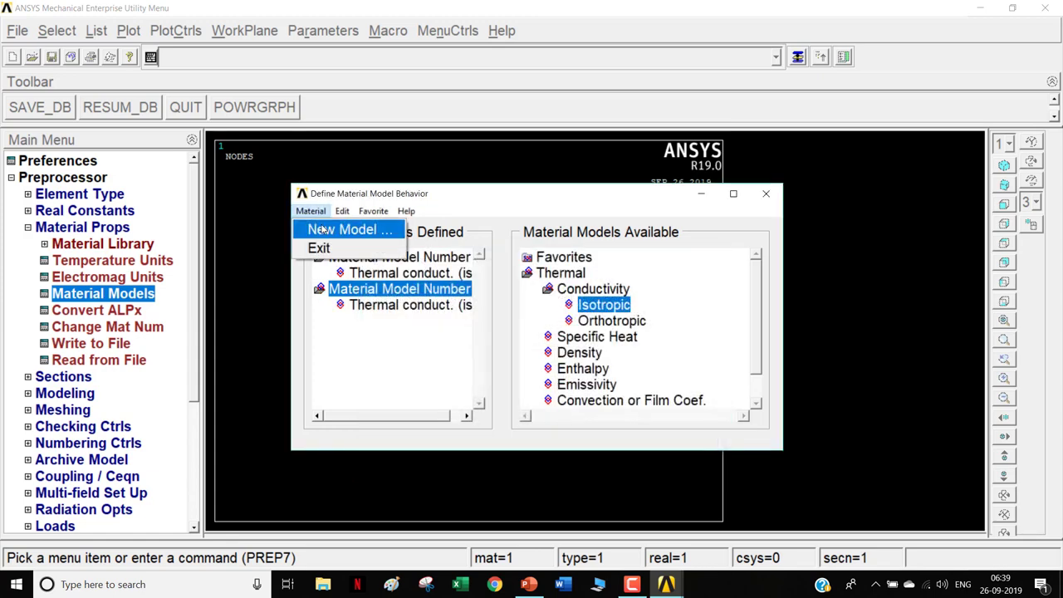
{"action": "left_click", "coordinate": [348, 230]}
{"action": "left_click", "coordinate": [490, 383]}
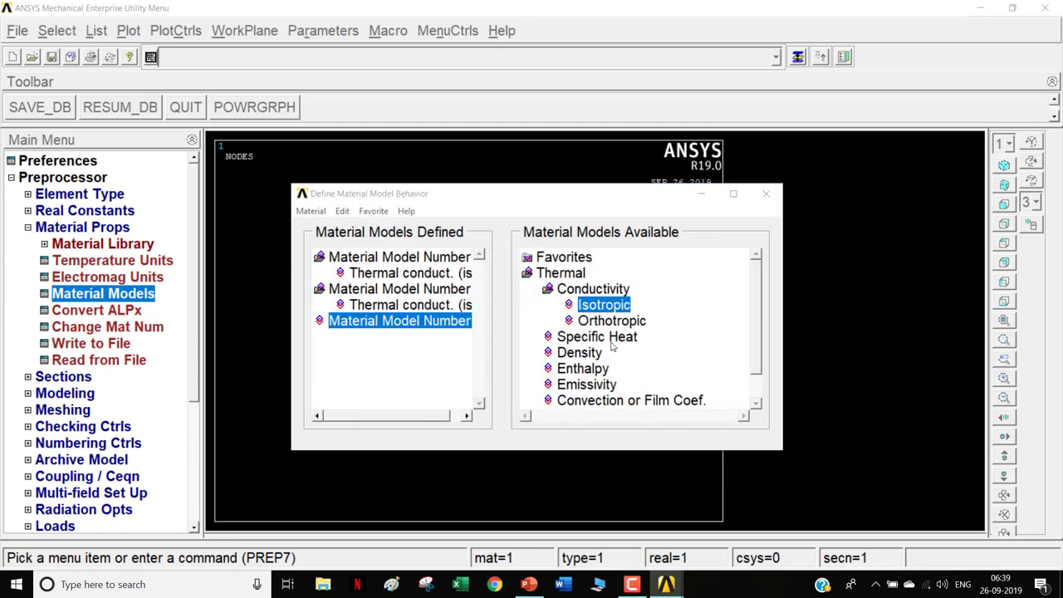
{"action": "type", "text": "0."}
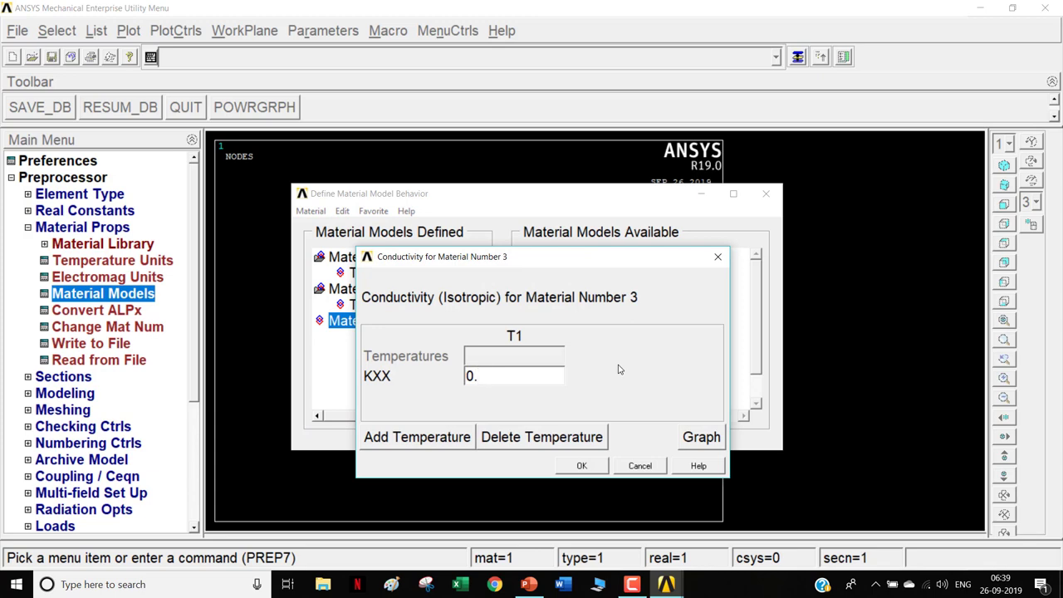
{"action": "type", "text": "5e-3"}
{"action": "left_click", "coordinate": [582, 465]}
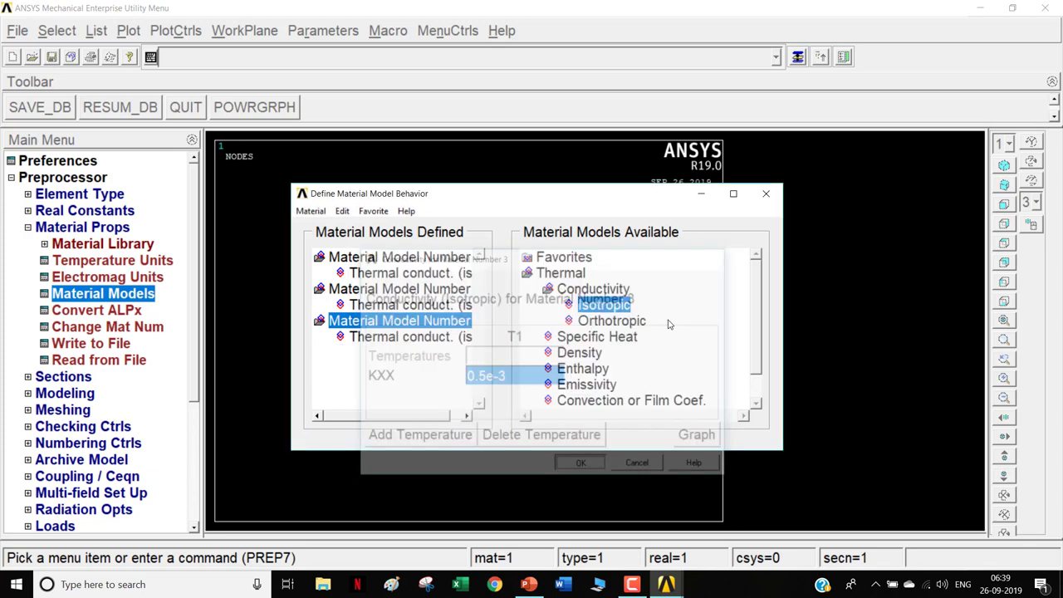
{"action": "left_click", "coordinate": [765, 192]}
{"action": "left_click", "coordinate": [69, 229]}
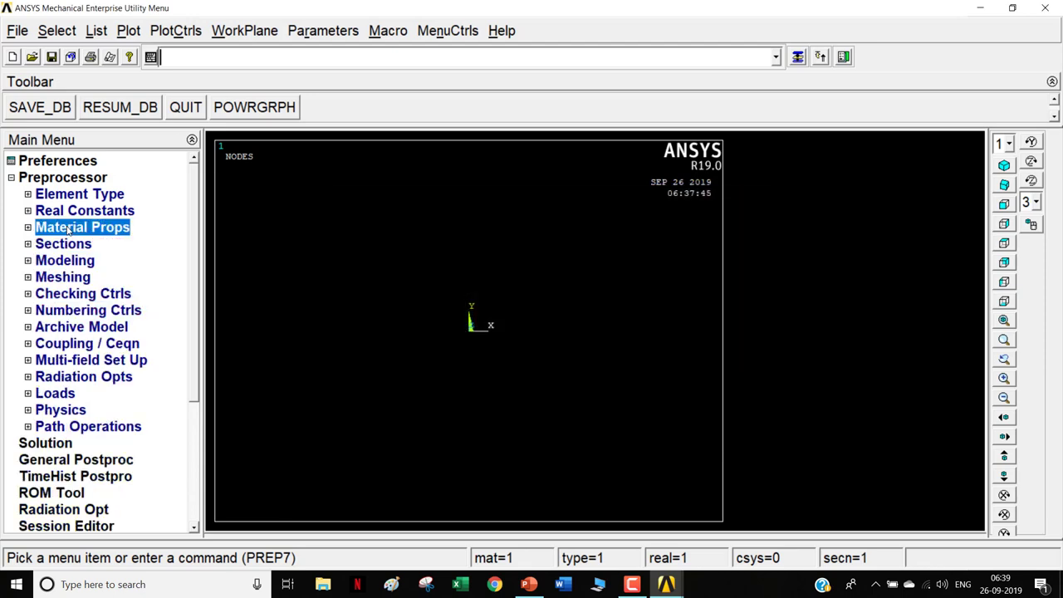
Step: Consult the modelling slide's coordinates and create the inner-layer rectangle by two corners at WP X 100, WP Y 0, width 50, height 100
{"action": "left_click", "coordinate": [70, 262]}
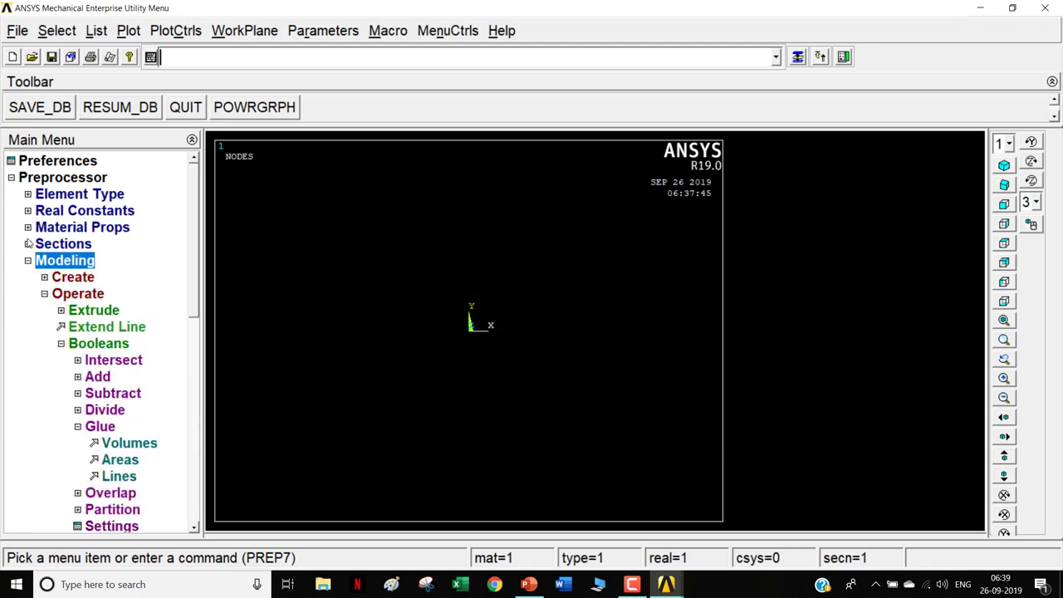
{"action": "left_click", "coordinate": [76, 279]}
{"action": "left_click", "coordinate": [88, 328]}
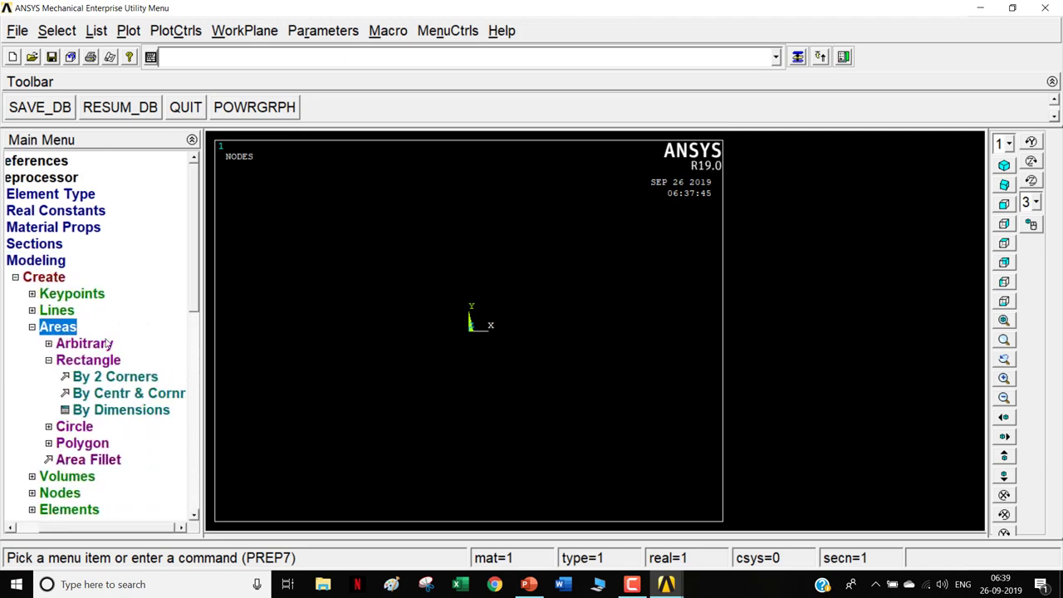
{"action": "left_click", "coordinate": [117, 375]}
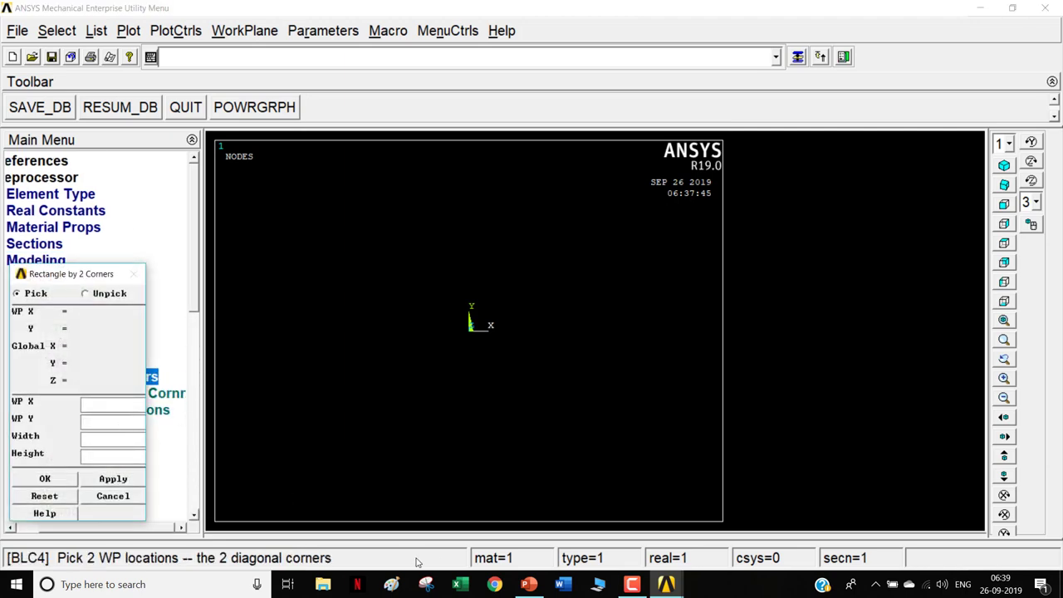
{"action": "left_click", "coordinate": [526, 584]}
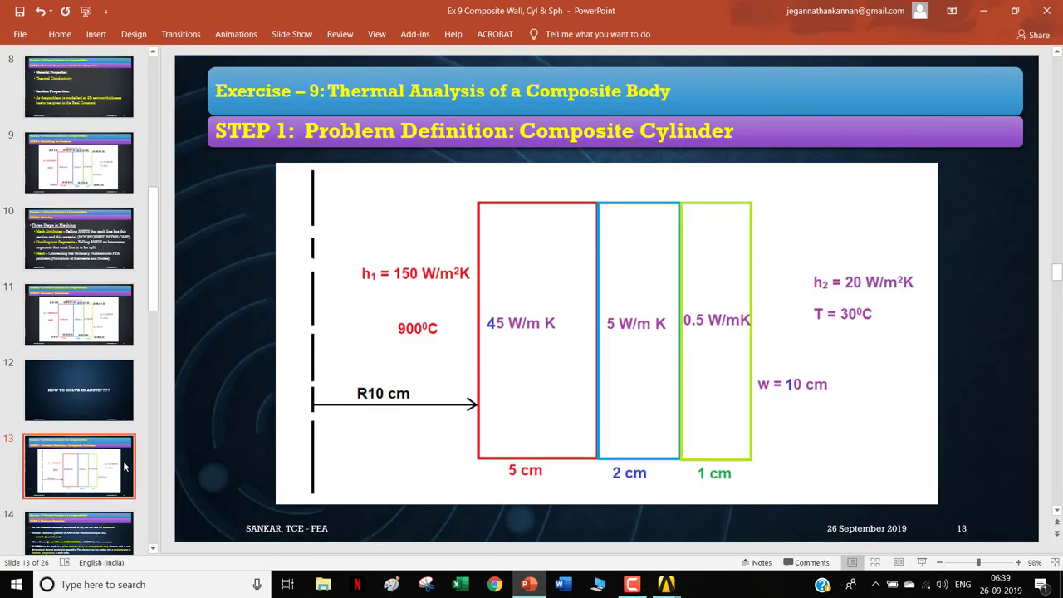
{"action": "scroll", "coordinate": [80, 486], "scroll_direction": "down", "scroll_amount": 1}
{"action": "scroll", "coordinate": [79, 486], "scroll_direction": "down", "scroll_amount": 3}
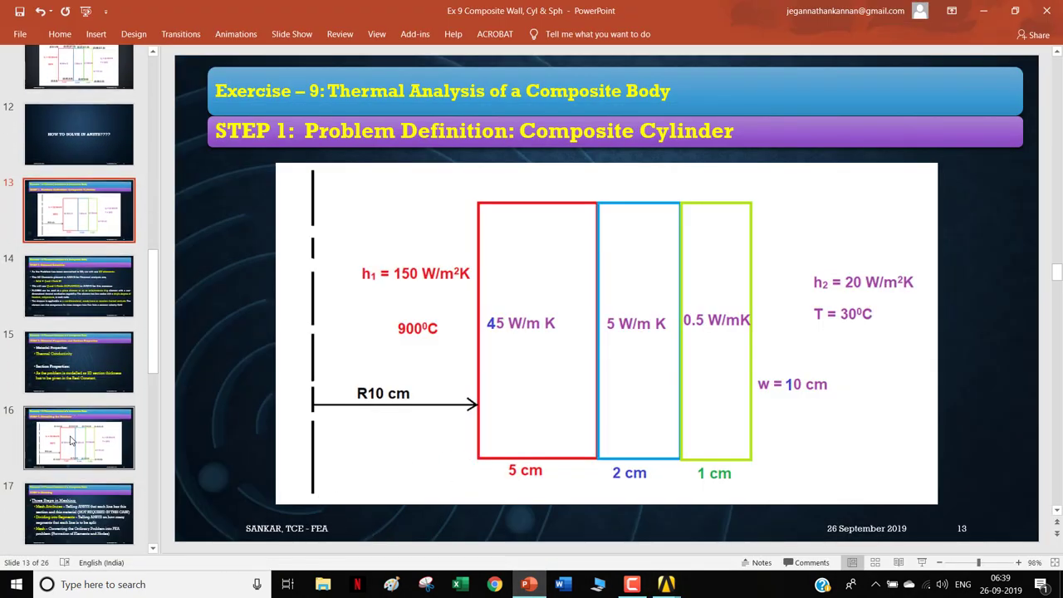
{"action": "left_click", "coordinate": [79, 440]}
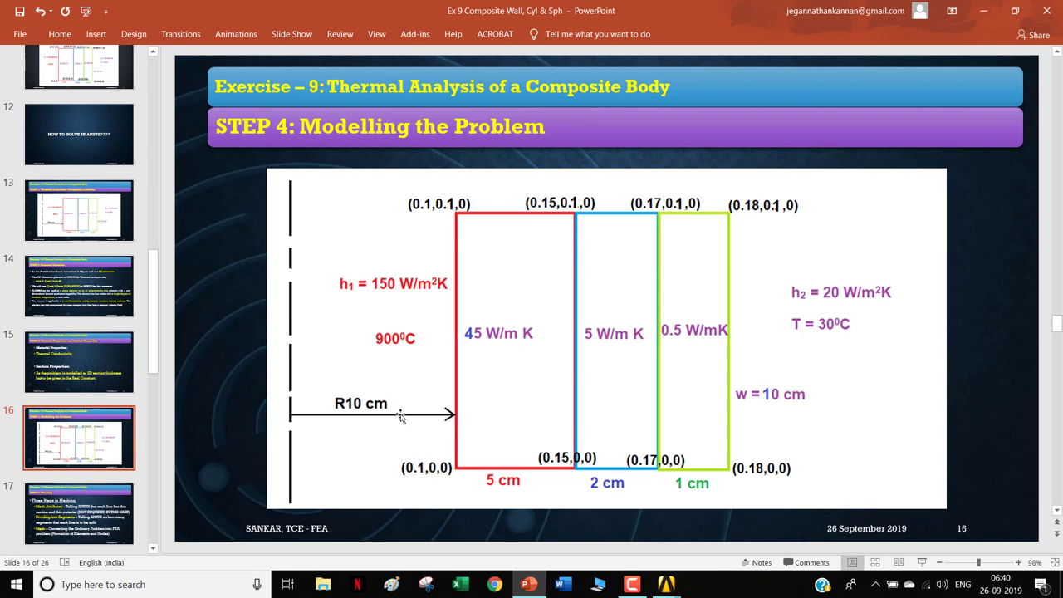
{"action": "left_click", "coordinate": [532, 585]}
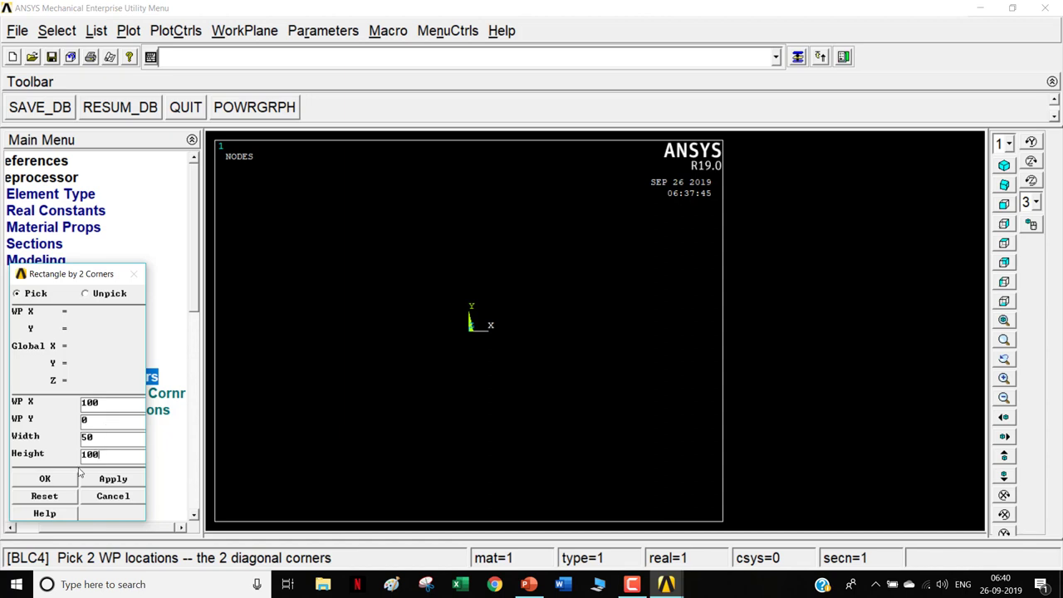
{"action": "left_click", "coordinate": [46, 480]}
{"action": "scroll", "coordinate": [372, 449], "scroll_direction": "down", "scroll_amount": 3}
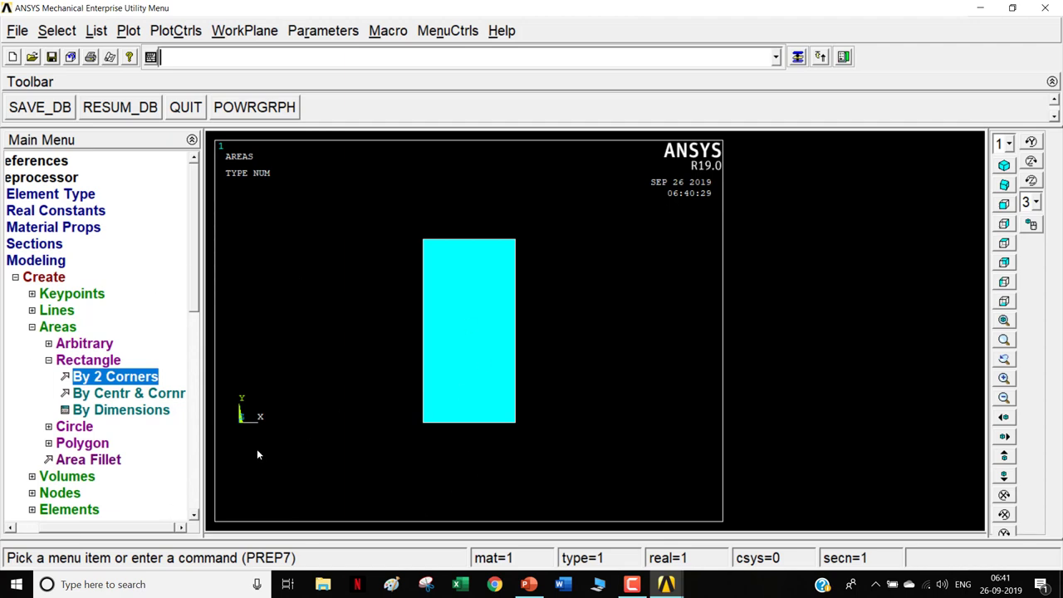
Step: Create the middle-layer rectangle by two corners at WP X 150, WP Y 0, with width 20 and height 100
{"action": "left_click", "coordinate": [141, 379]}
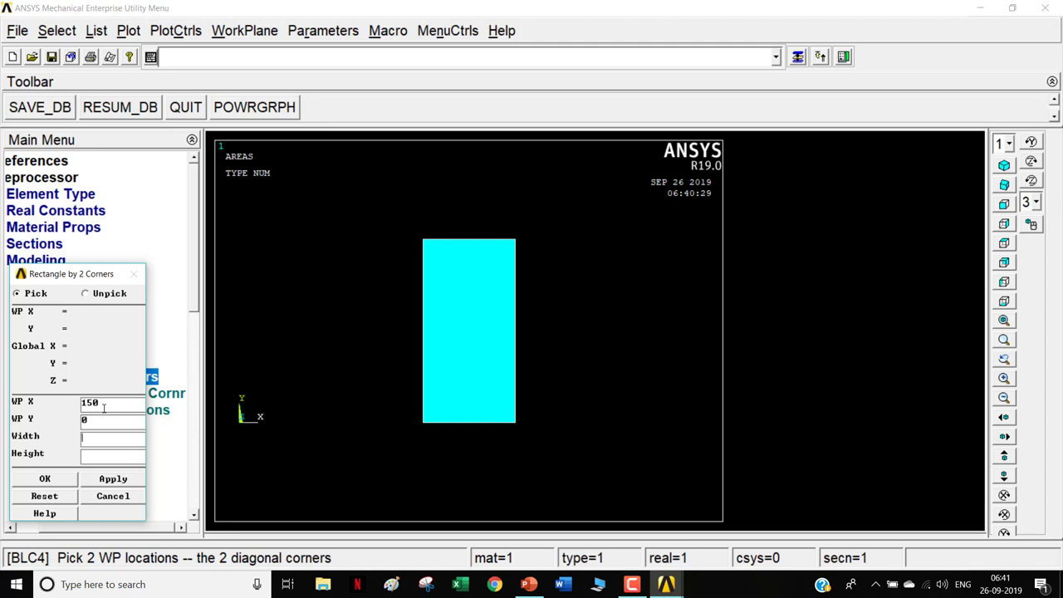
{"action": "type", "text": "2"}
{"action": "type", "text": "100"}
{"action": "left_click", "coordinate": [529, 584]}
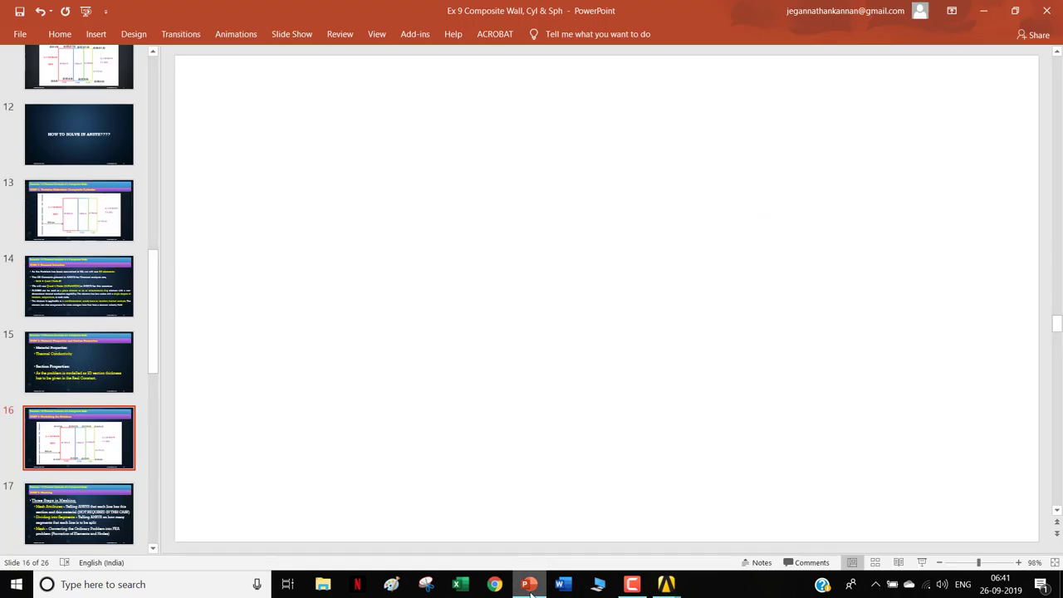
{"action": "left_click", "coordinate": [528, 584]}
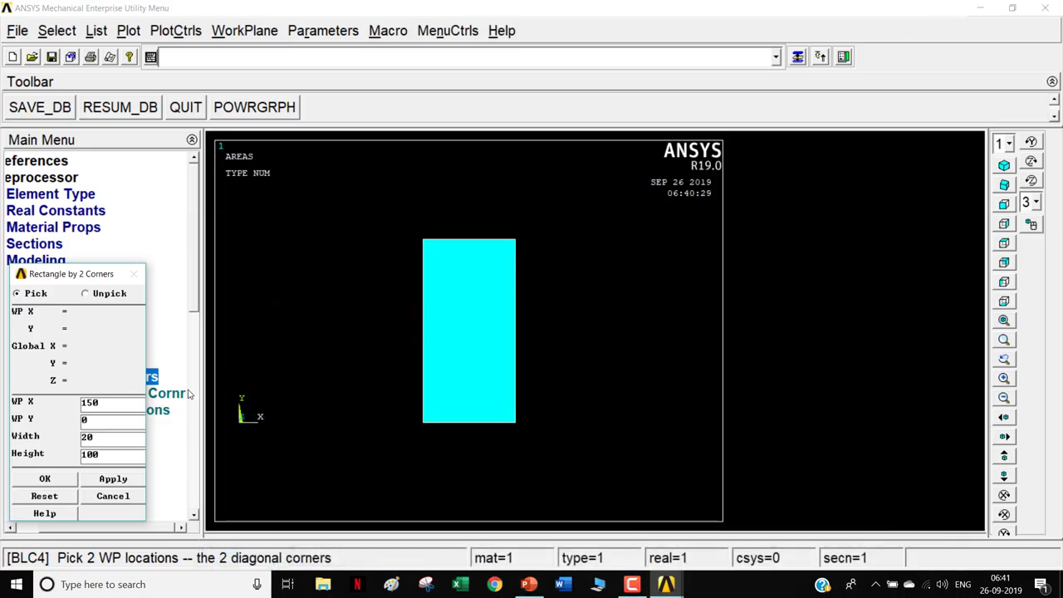
{"action": "left_click", "coordinate": [47, 479]}
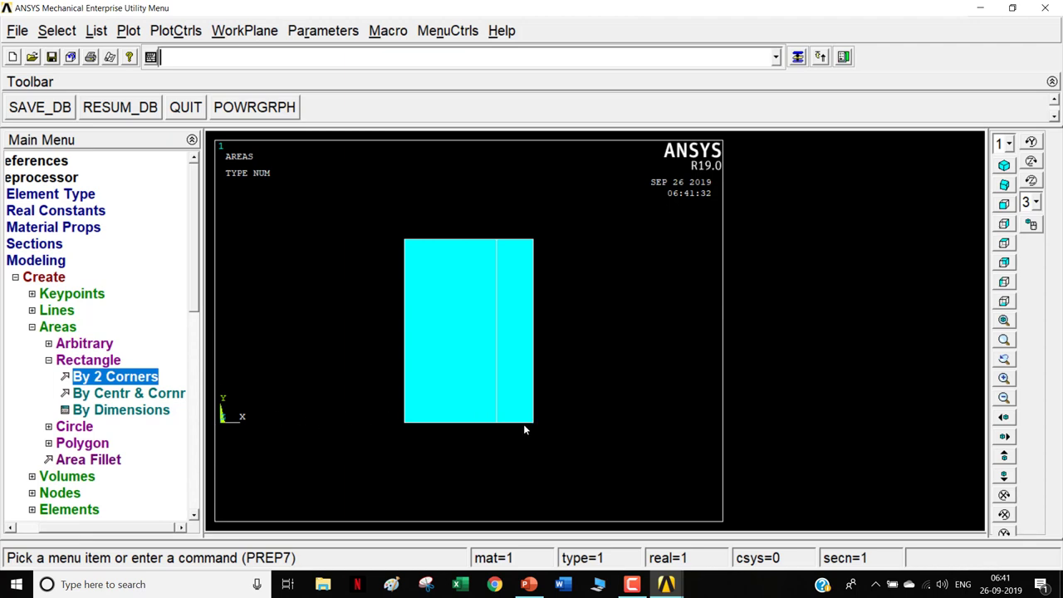
Step: Create the outer-layer rectangle by two corners at WP X 170, WP Y 0, with width 10 and height 100
{"action": "left_click", "coordinate": [117, 380]}
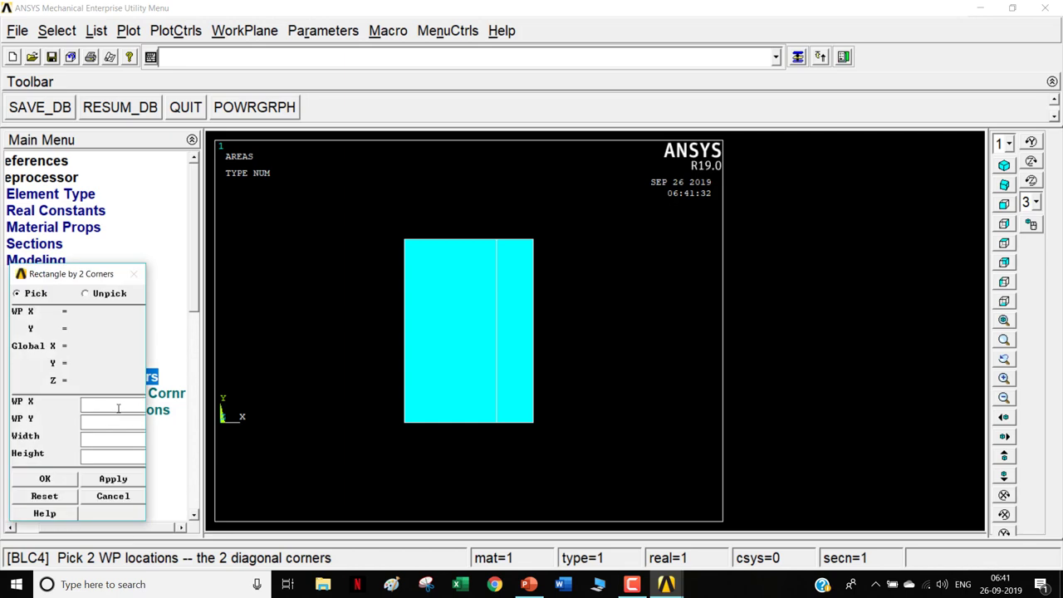
{"action": "type", "text": "170"}
{"action": "key", "text": "Tab"}
{"action": "type", "text": "0"}
{"action": "left_click", "coordinate": [62, 481]}
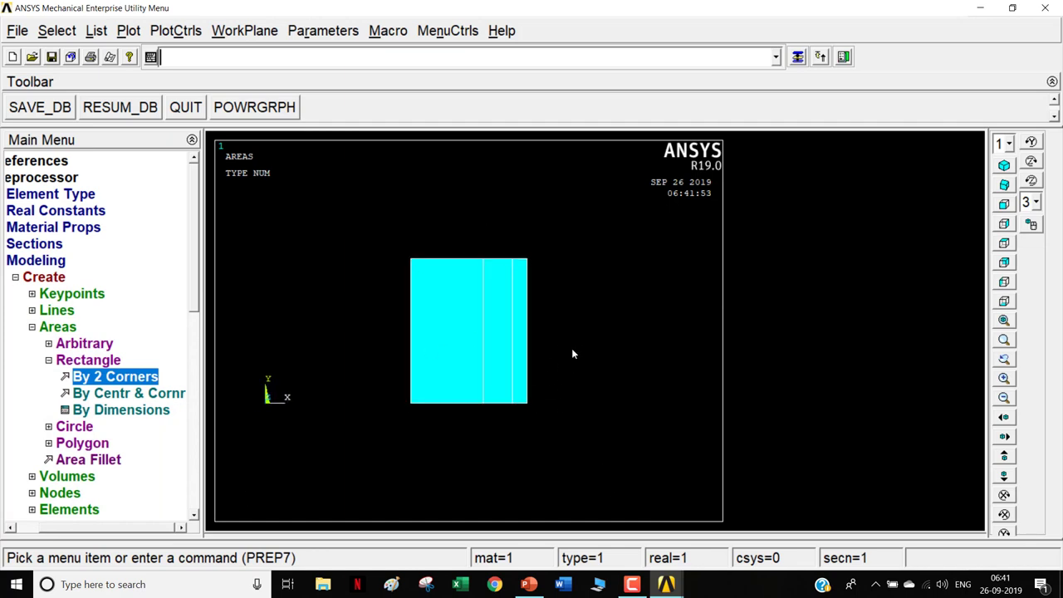
Step: Glue the inner, middle and outer layer areas together with the Boolean Glue operation
{"action": "left_click", "coordinate": [47, 282]}
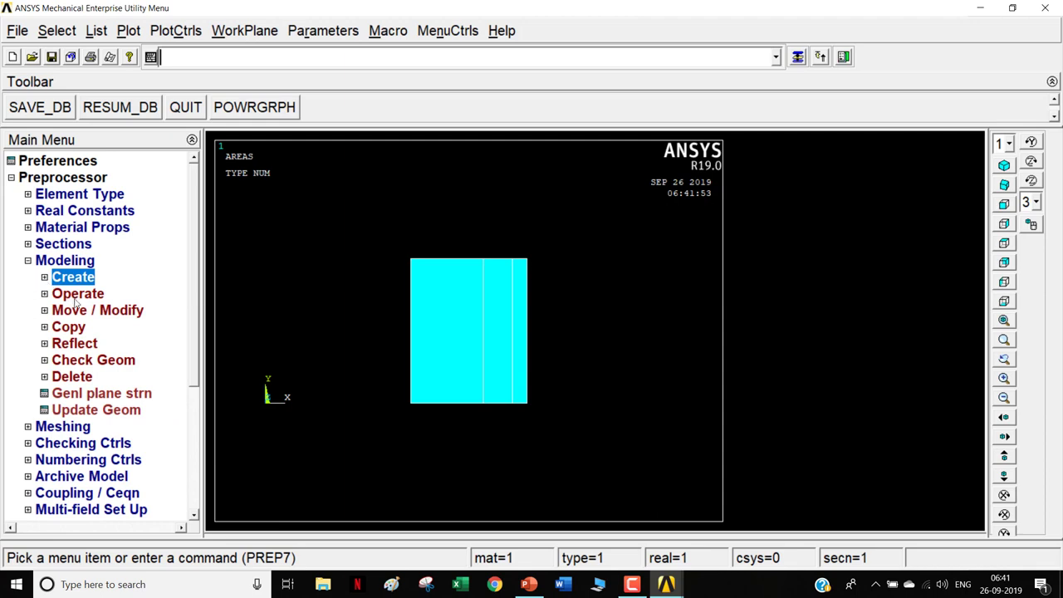
{"action": "left_click", "coordinate": [79, 294]}
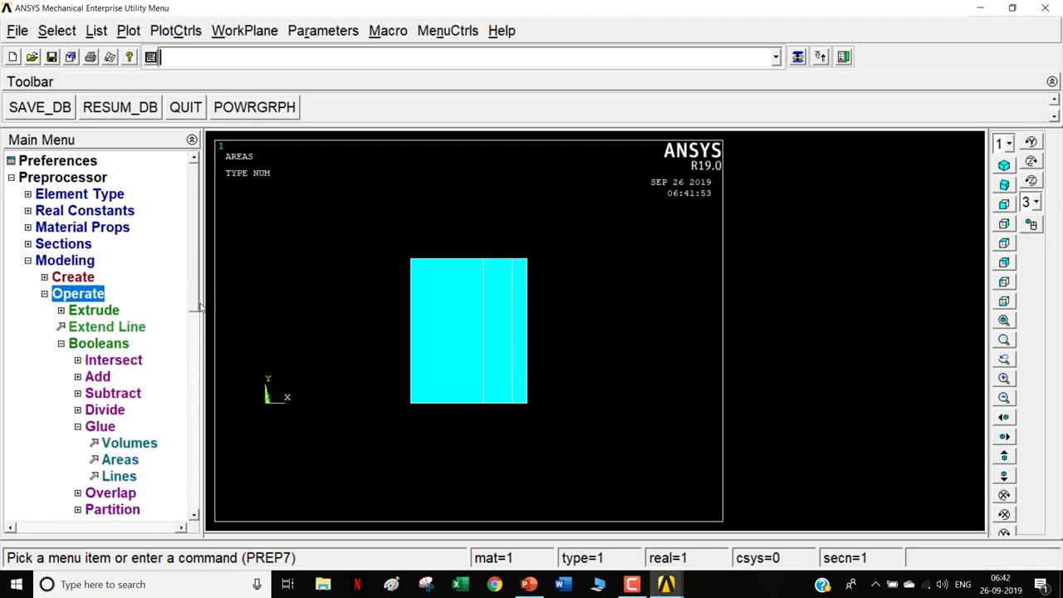
{"action": "scroll", "coordinate": [198, 306], "scroll_direction": "down", "scroll_amount": 2}
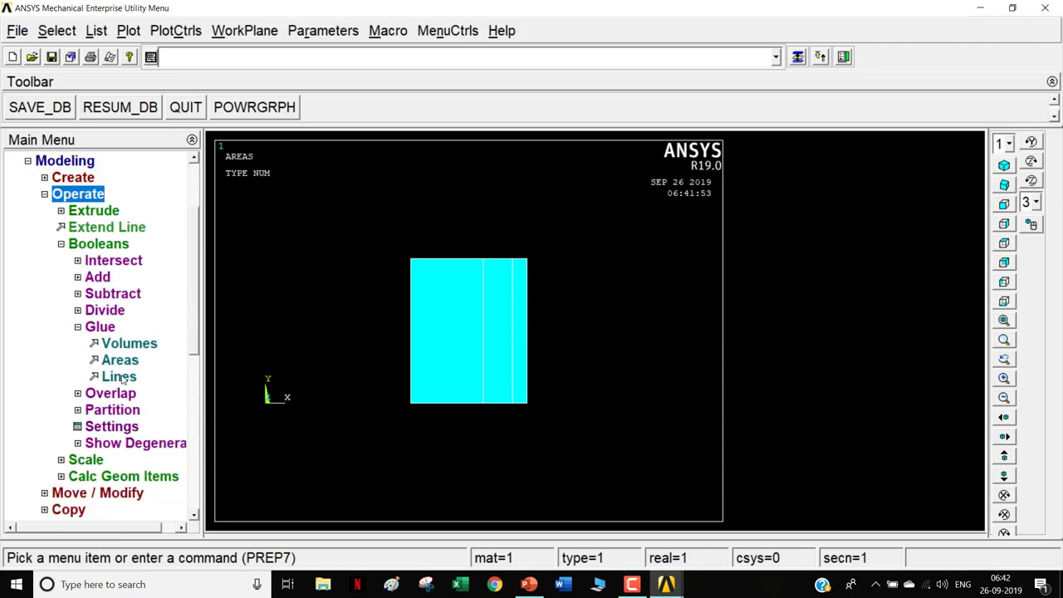
{"action": "left_click", "coordinate": [119, 359]}
{"action": "left_click", "coordinate": [446, 347]}
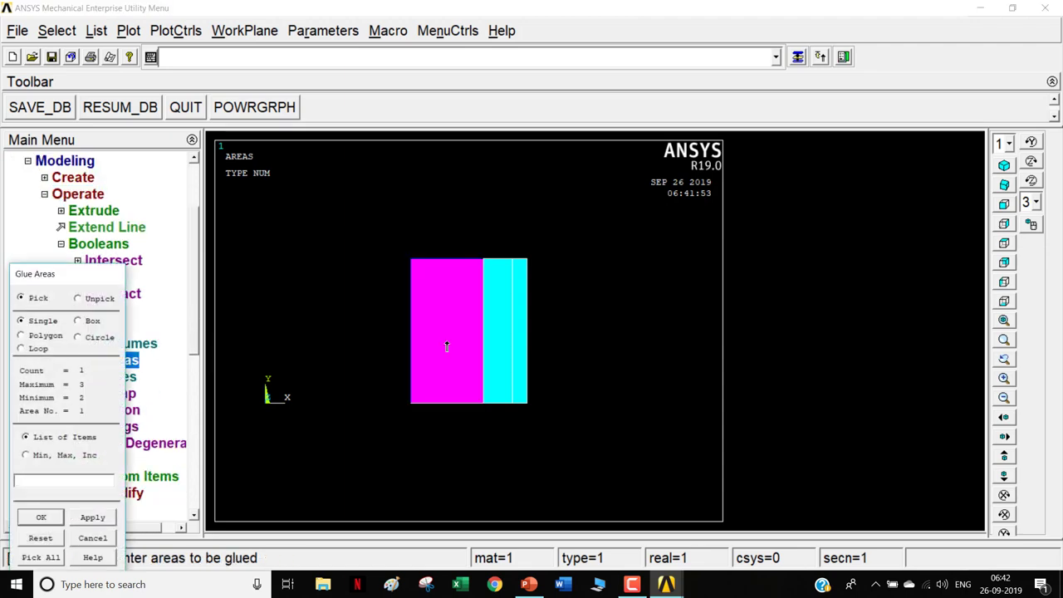
{"action": "left_click", "coordinate": [447, 347]}
{"action": "left_click", "coordinate": [446, 346]}
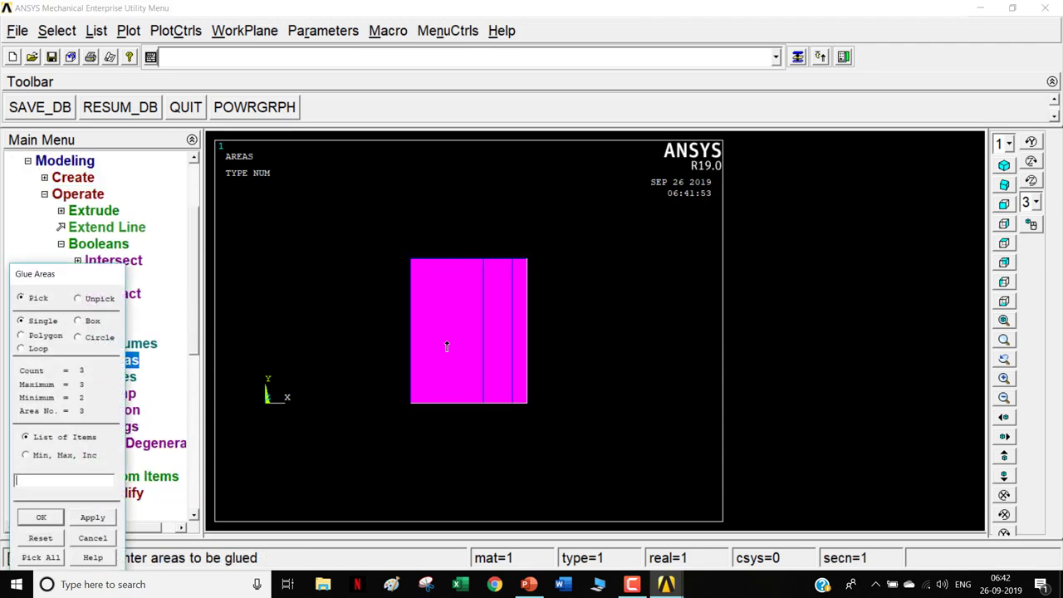
{"action": "left_click", "coordinate": [41, 518]}
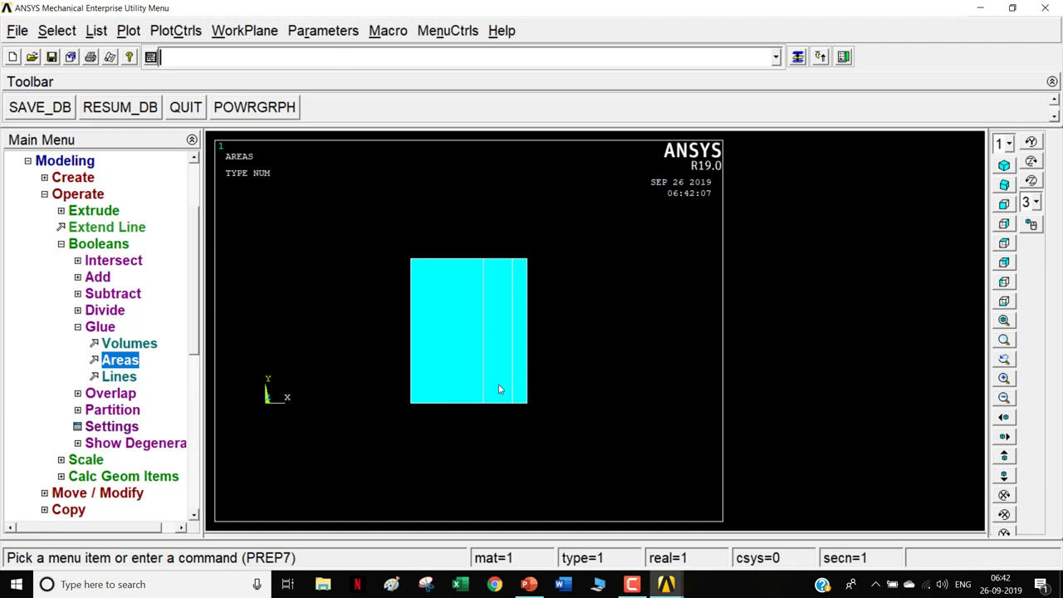
Step: Assign material number 1 and element type 1 PLANE55 to the inner-layer area as mesh attributes
{"action": "left_click", "coordinate": [95, 194]}
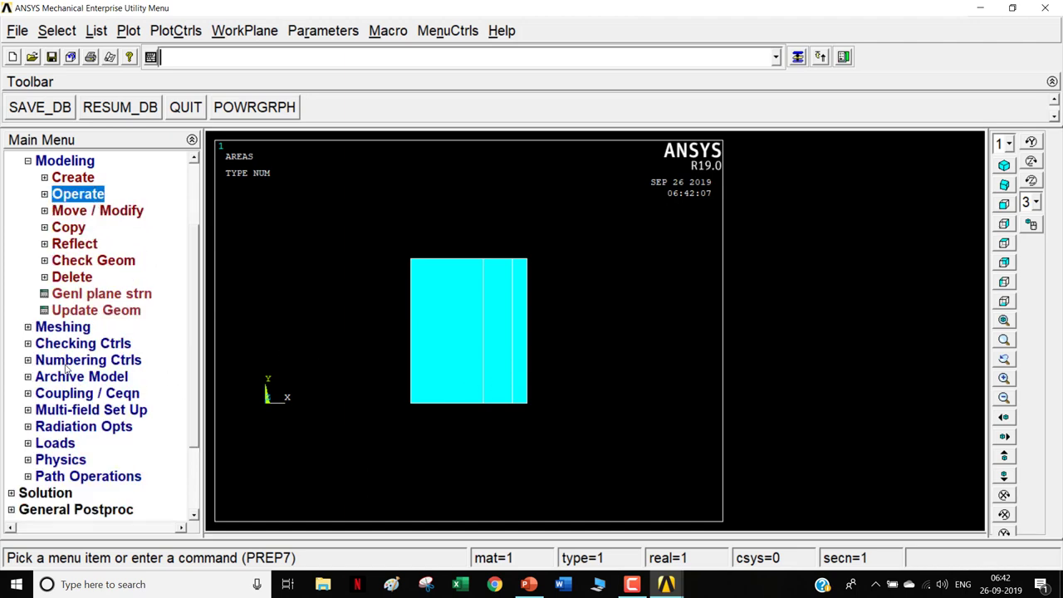
{"action": "left_click", "coordinate": [60, 337]}
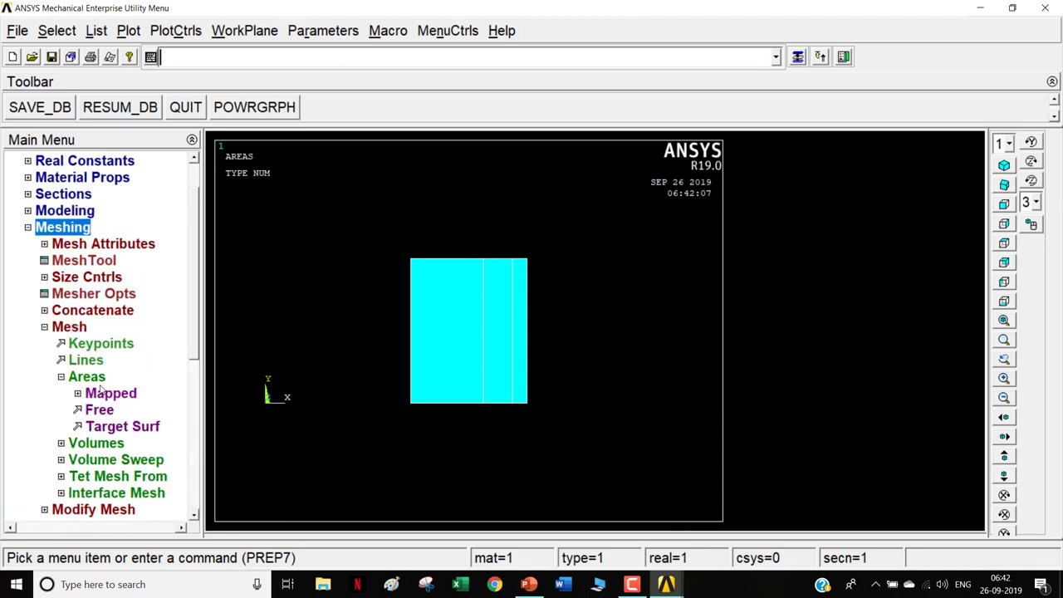
{"action": "left_click", "coordinate": [92, 245]}
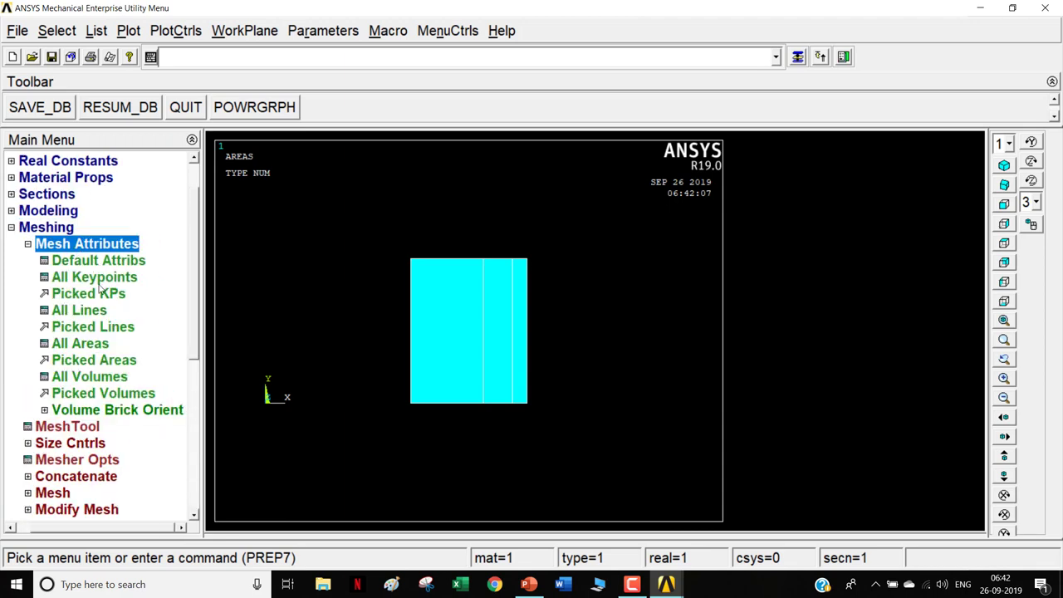
{"action": "left_click", "coordinate": [107, 362]}
{"action": "left_click", "coordinate": [468, 344]}
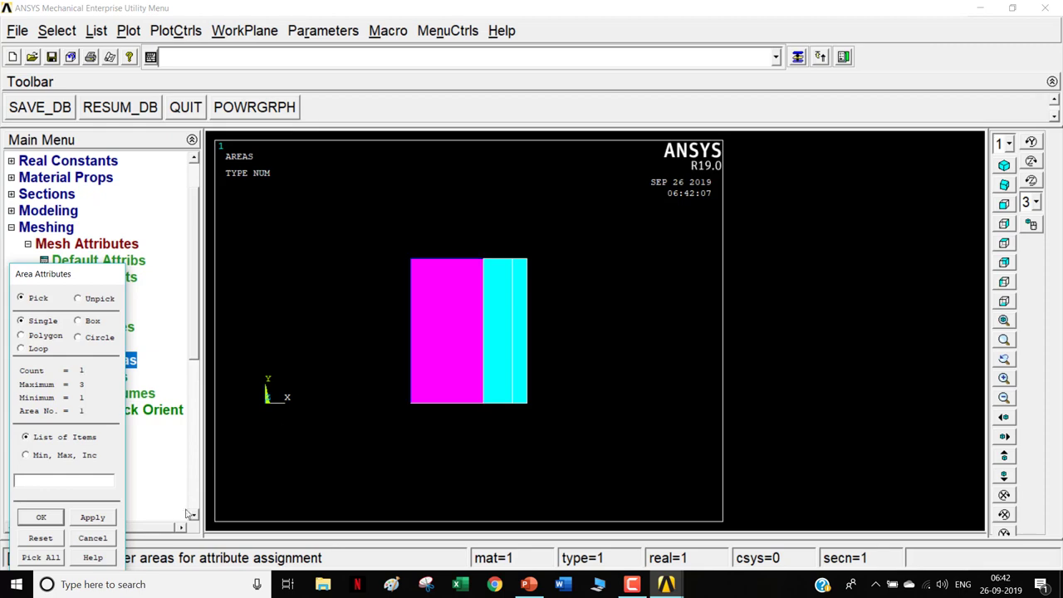
{"action": "left_click", "coordinate": [38, 514]}
{"action": "left_click", "coordinate": [496, 383]}
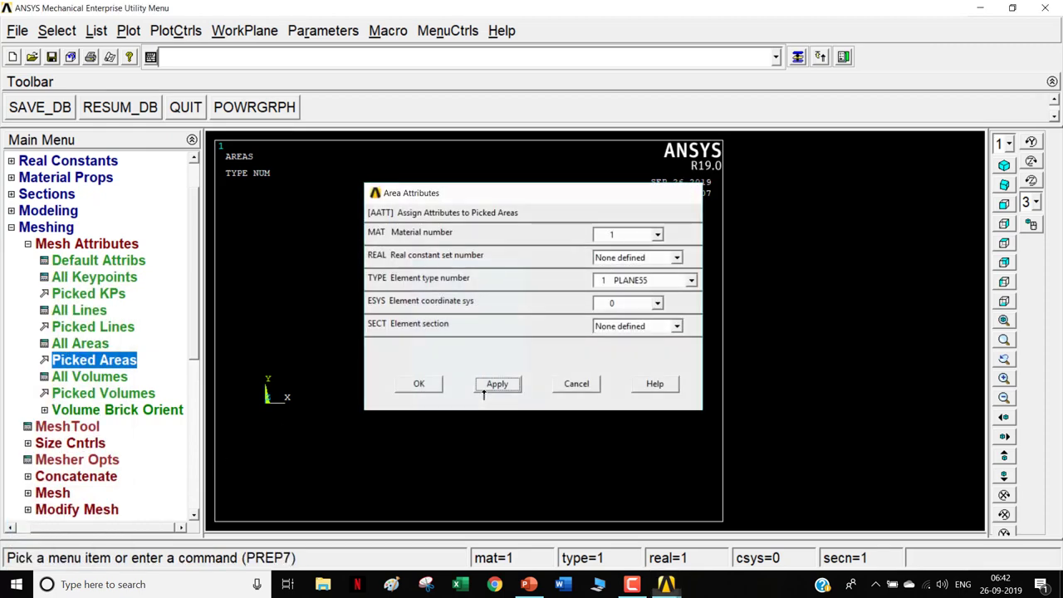
Step: Assign material number 2 with element type 1 PLANE55 to the middle-layer area
{"action": "left_click", "coordinate": [498, 356]}
{"action": "left_click", "coordinate": [41, 516]}
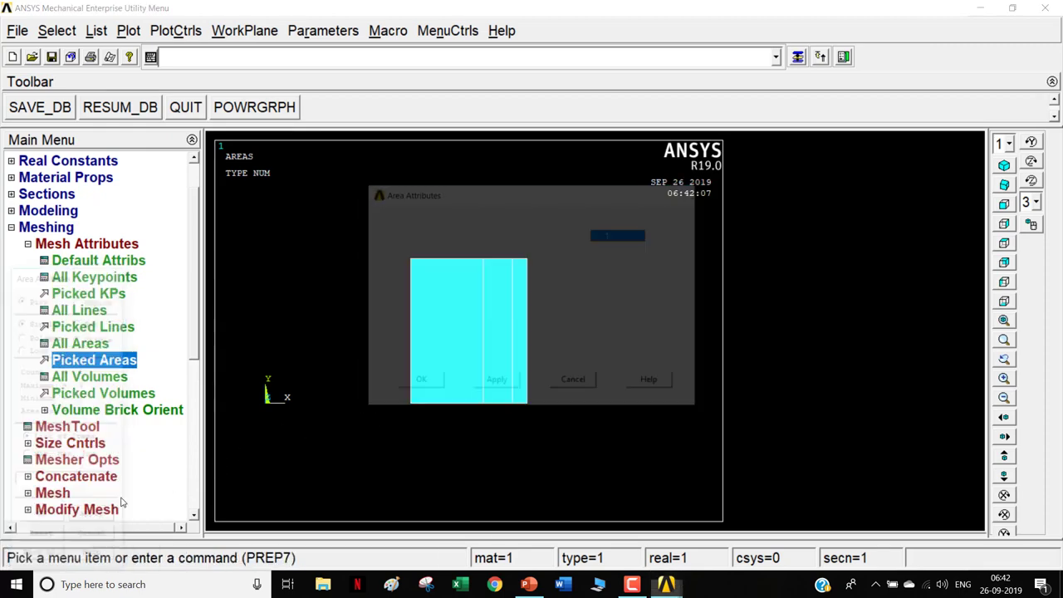
{"action": "left_click", "coordinate": [656, 235]}
{"action": "left_click", "coordinate": [619, 258]}
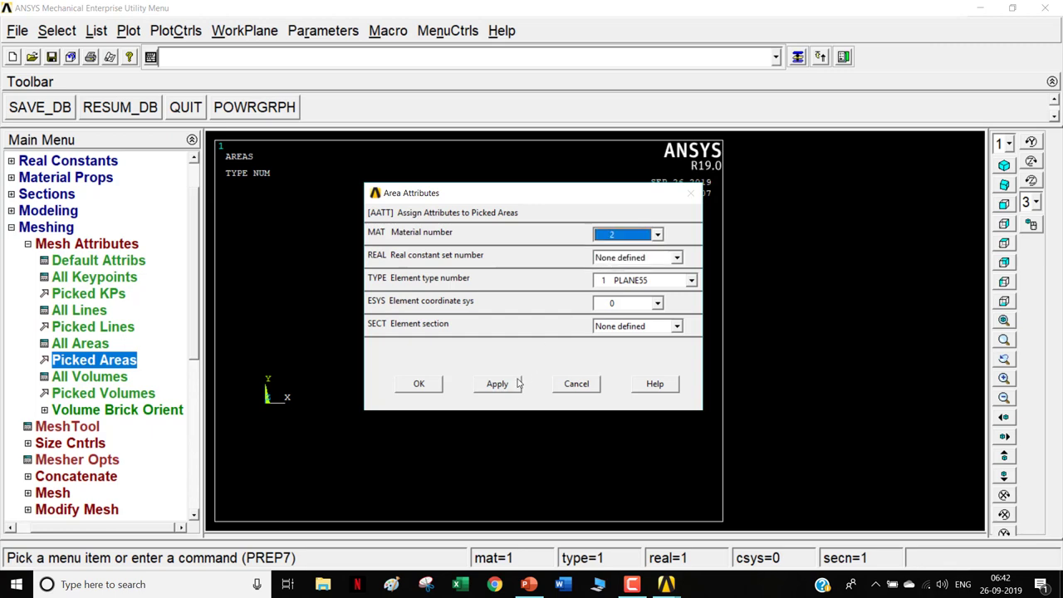
{"action": "left_click", "coordinate": [497, 384]}
Step: Assign material number 3 with element type 1 PLANE55 to the outer-layer area and finish the attribute assignment
{"action": "left_click", "coordinate": [520, 359]}
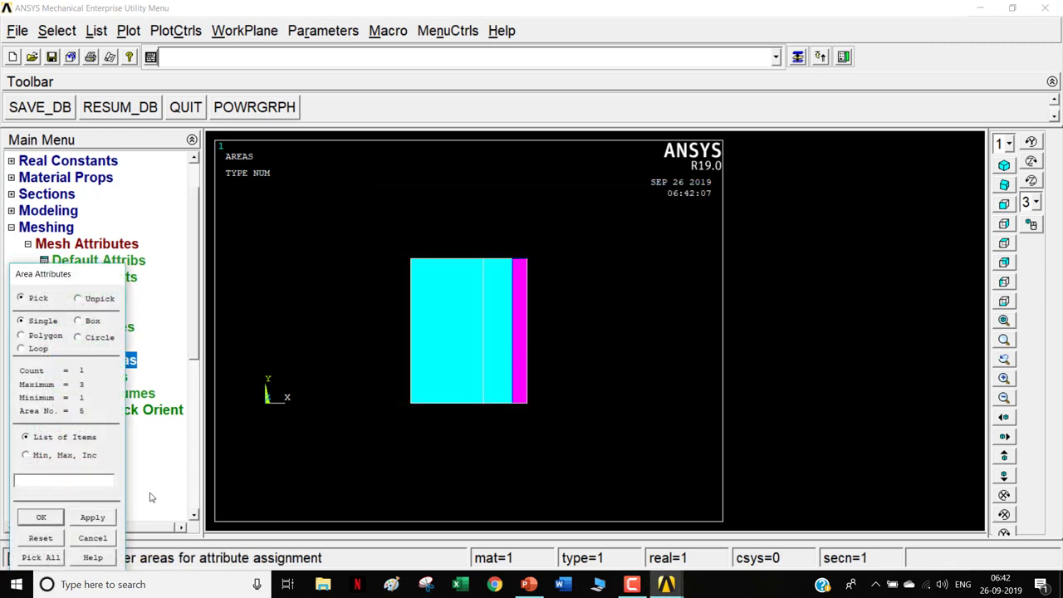
{"action": "left_click", "coordinate": [35, 519]}
{"action": "left_click", "coordinate": [623, 235]}
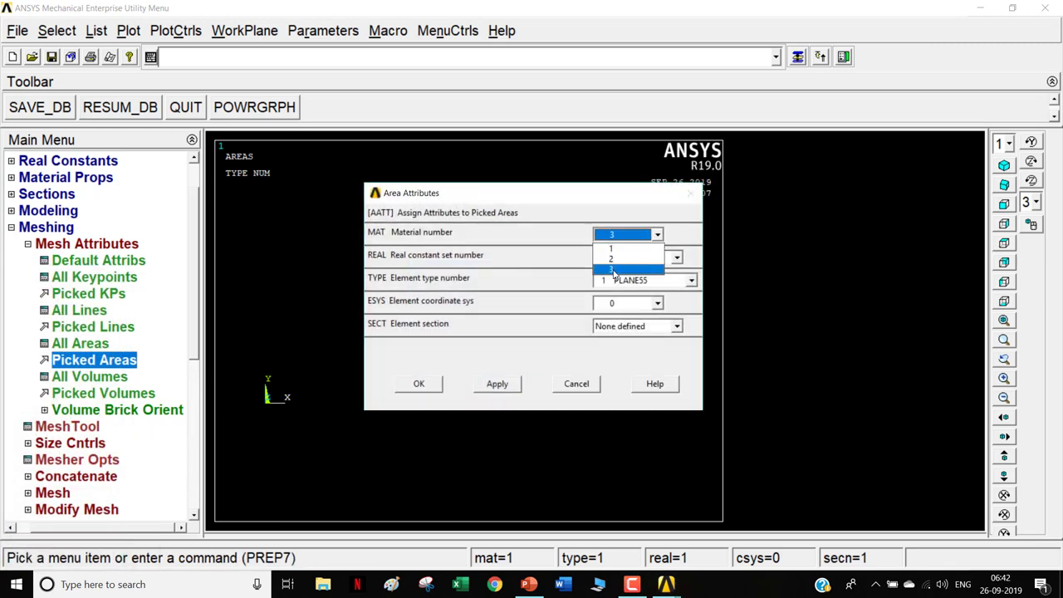
{"action": "left_click", "coordinate": [619, 274]}
{"action": "left_click", "coordinate": [423, 383]}
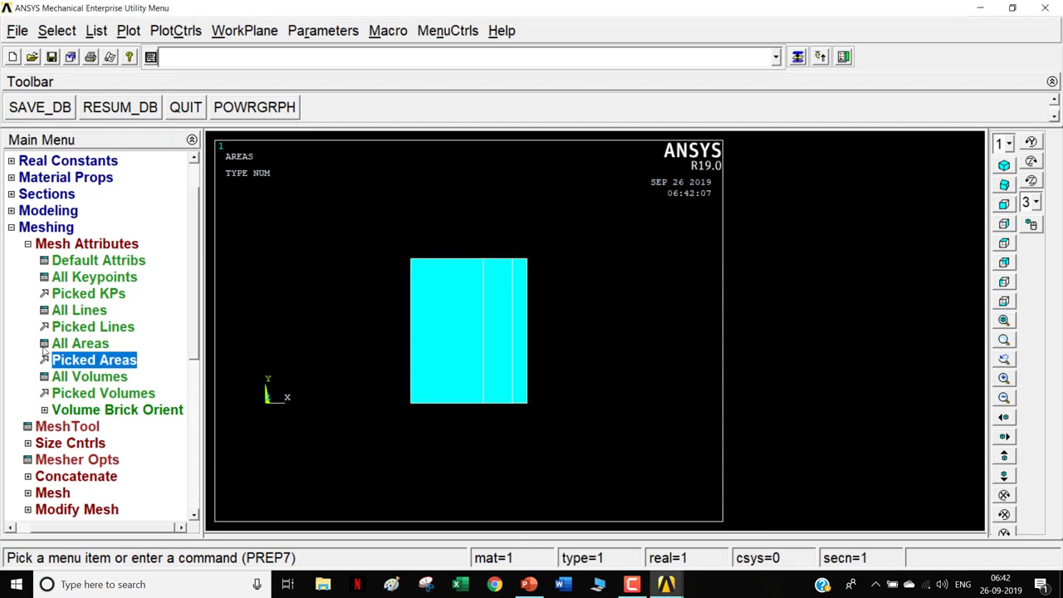
Step: Set 50 element divisions on the bottom and top lines of the inner layer
{"action": "left_click", "coordinate": [73, 249]}
{"action": "left_click", "coordinate": [73, 251]}
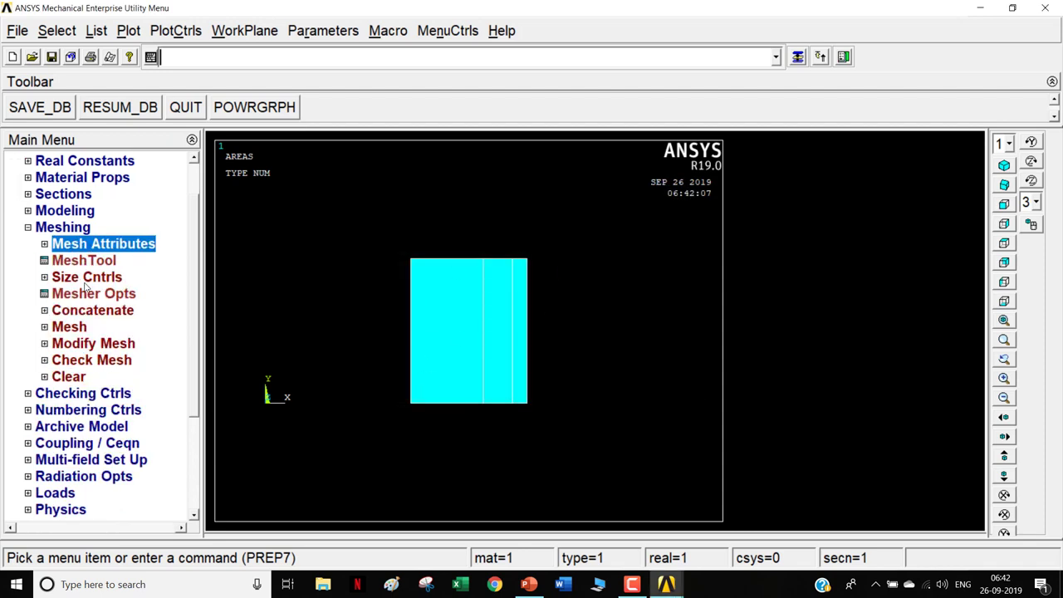
{"action": "left_click", "coordinate": [87, 279]}
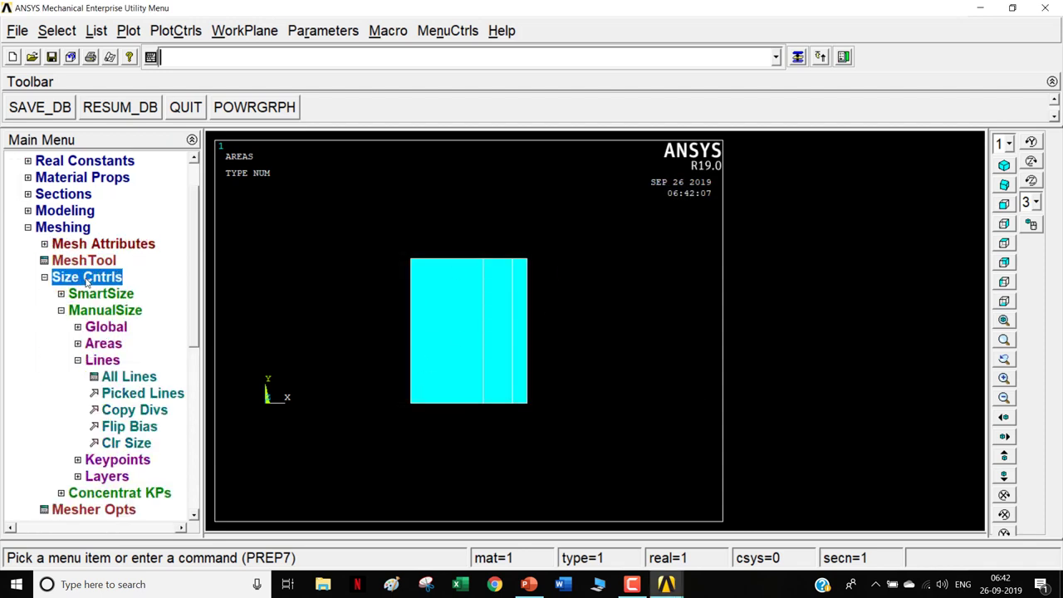
{"action": "left_click", "coordinate": [138, 394]}
{"action": "left_click", "coordinate": [457, 415]}
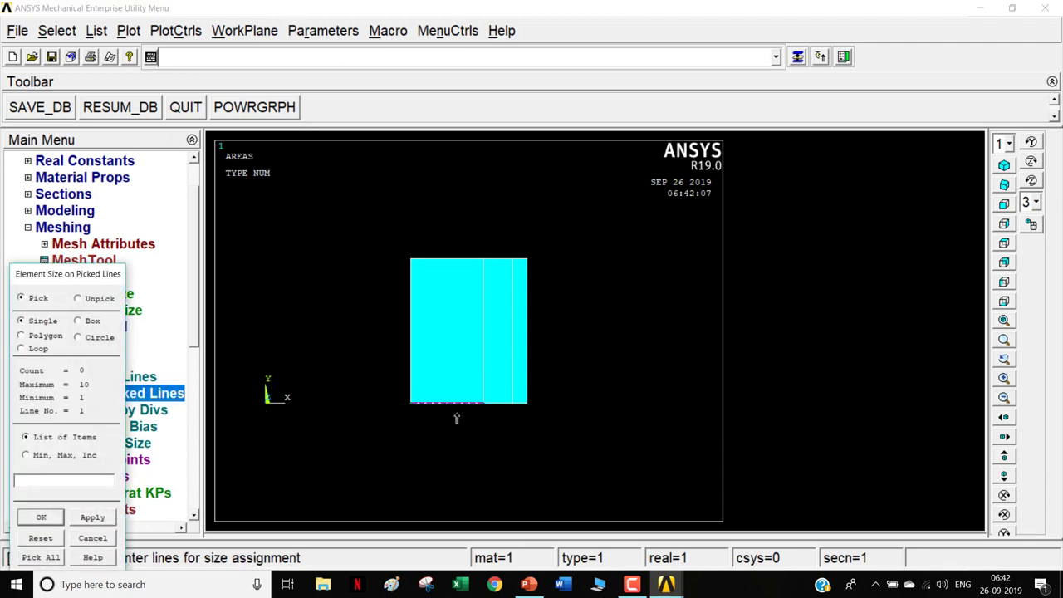
{"action": "left_click", "coordinate": [461, 262]}
{"action": "left_click", "coordinate": [58, 519]}
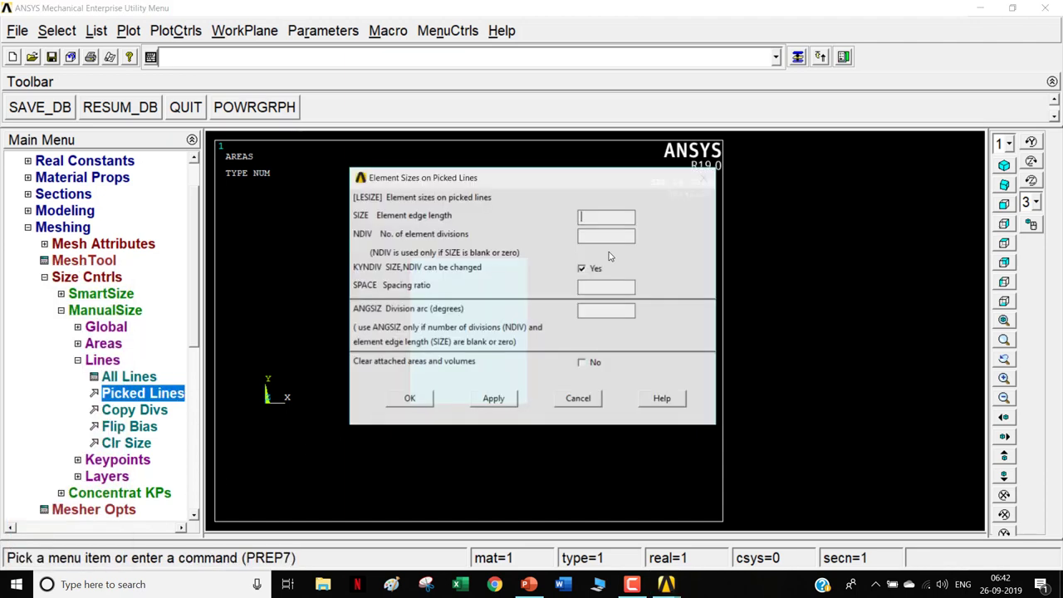
{"action": "left_click", "coordinate": [602, 237]}
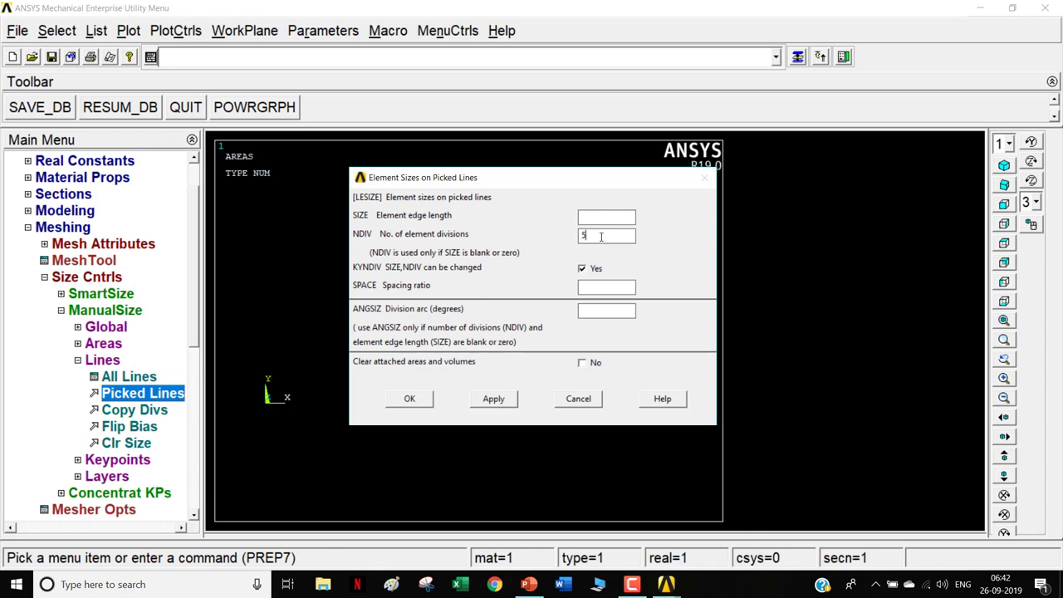
{"action": "left_click", "coordinate": [411, 400]}
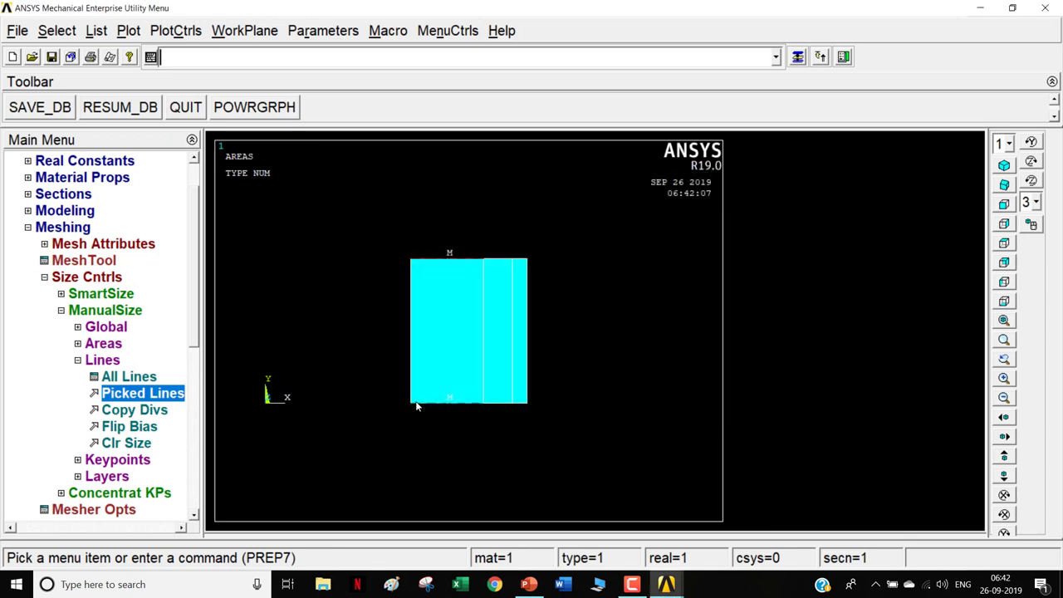
Step: Set 100 element divisions on all vertical lines and on the top and bottom lines of the middle and outer layers
{"action": "left_click", "coordinate": [169, 397]}
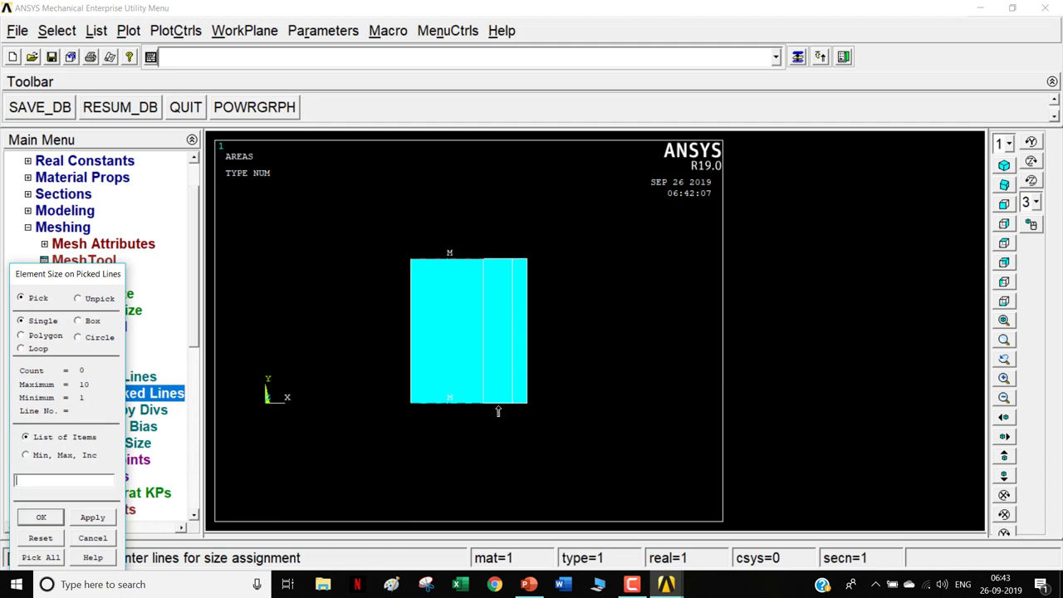
{"action": "left_click", "coordinate": [498, 411]}
{"action": "left_click", "coordinate": [512, 389]}
{"action": "left_click", "coordinate": [488, 366]}
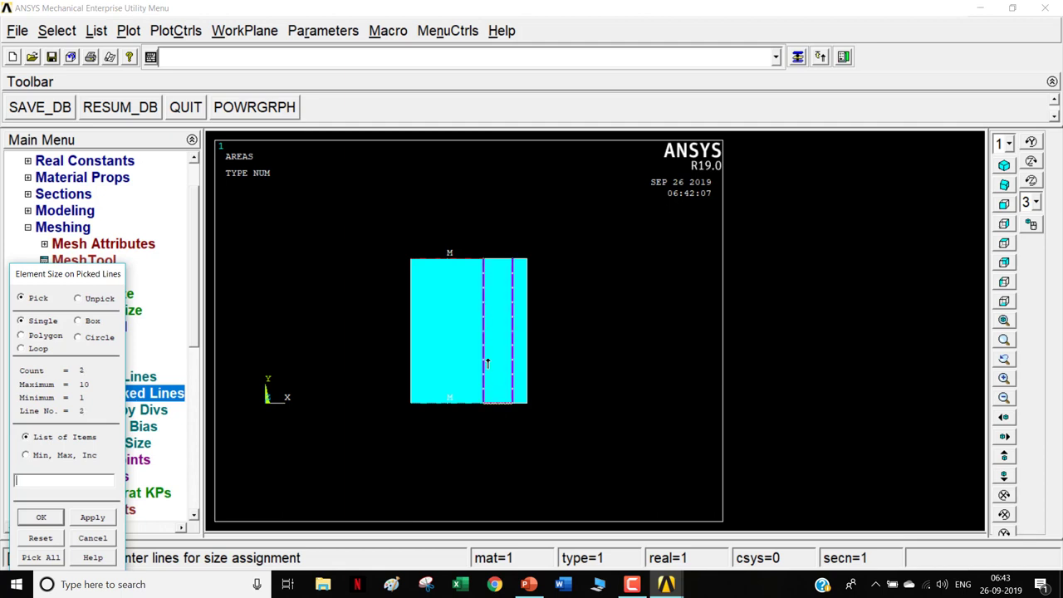
{"action": "left_click", "coordinate": [518, 271]}
{"action": "left_click", "coordinate": [499, 264]}
{"action": "left_click", "coordinate": [527, 314]}
{"action": "left_click", "coordinate": [519, 402]}
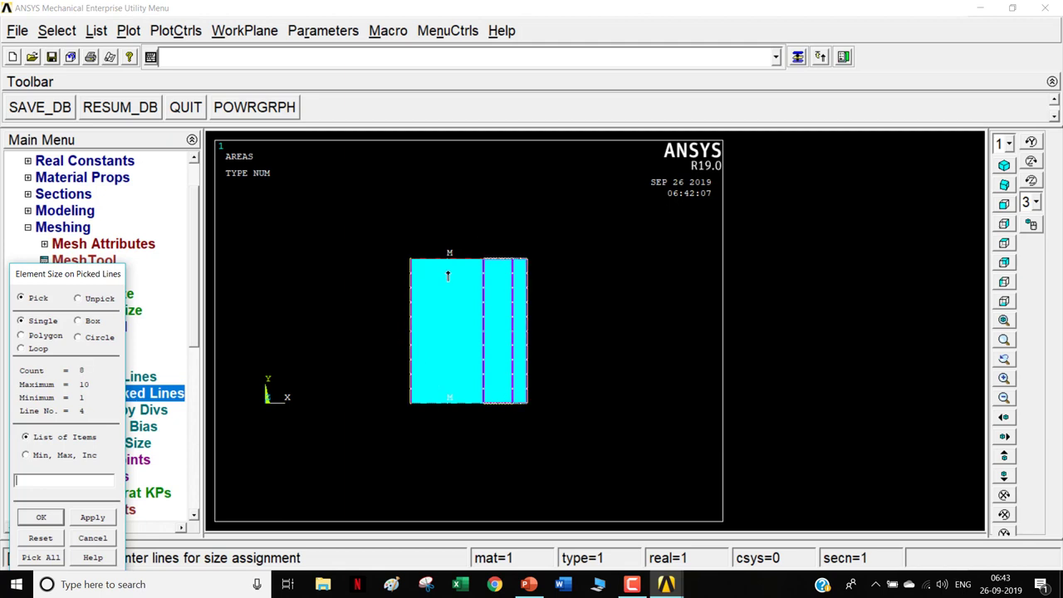
{"action": "left_click", "coordinate": [486, 292]}
{"action": "scroll", "coordinate": [490, 296], "scroll_direction": "up", "scroll_amount": 1}
{"action": "scroll", "coordinate": [490, 296], "scroll_direction": "up", "scroll_amount": 3}
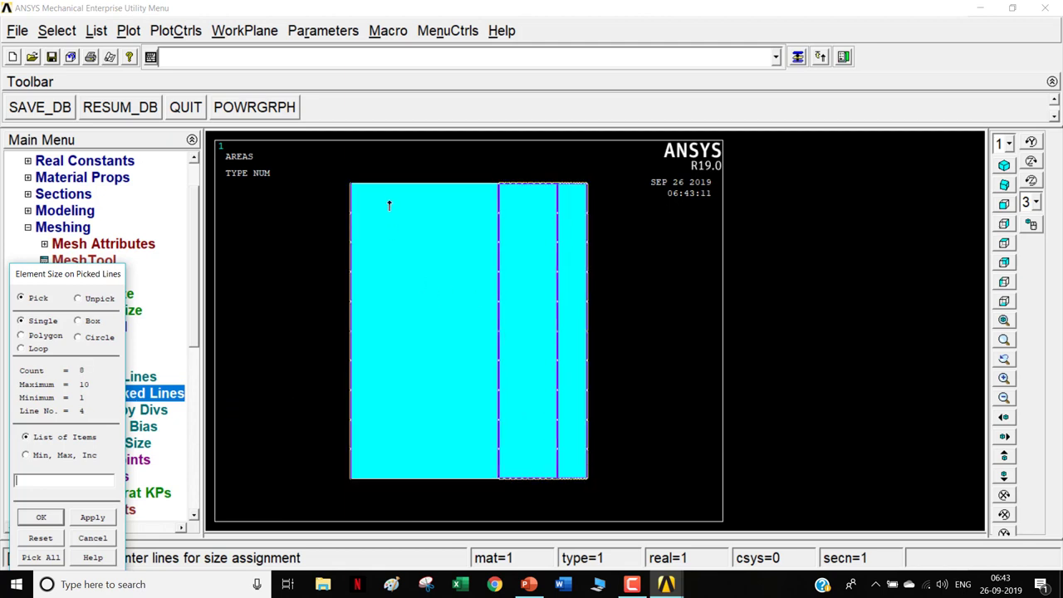
{"action": "left_click", "coordinate": [37, 519]}
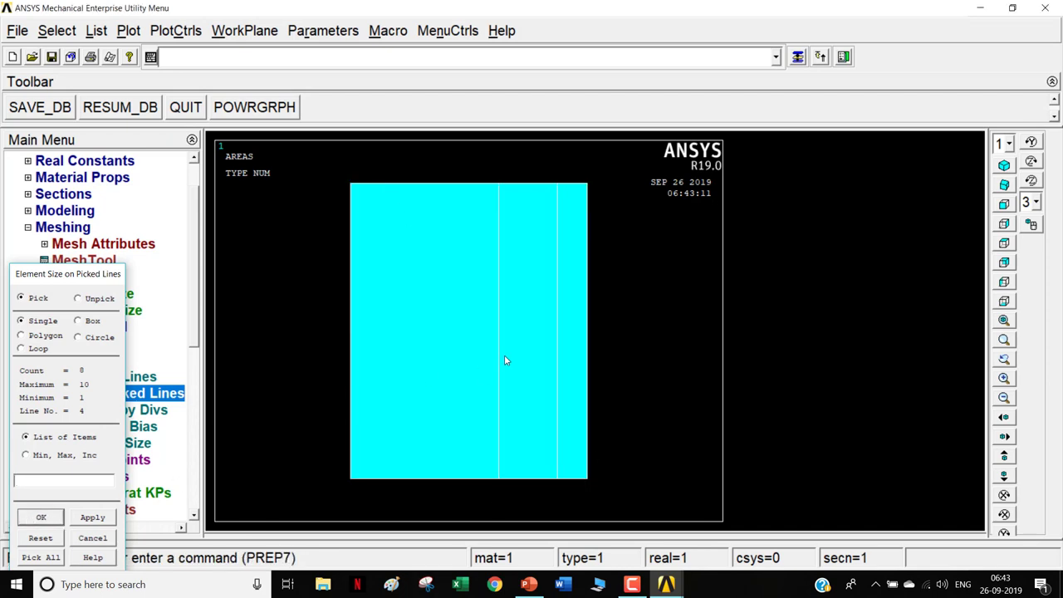
{"action": "double_click", "coordinate": [606, 236]}
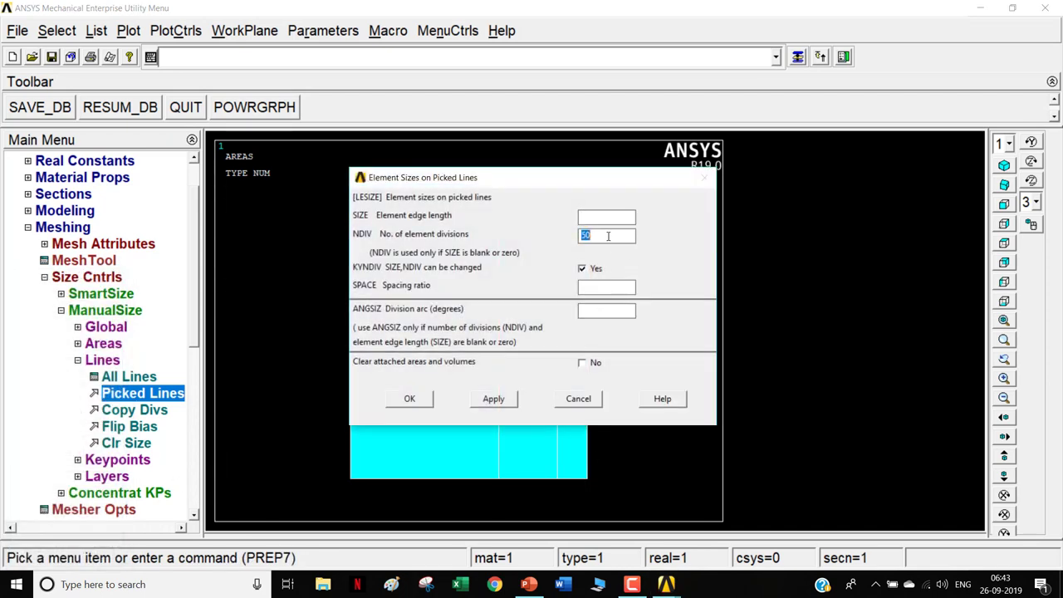
{"action": "type", "text": "100"}
{"action": "left_click", "coordinate": [409, 400]}
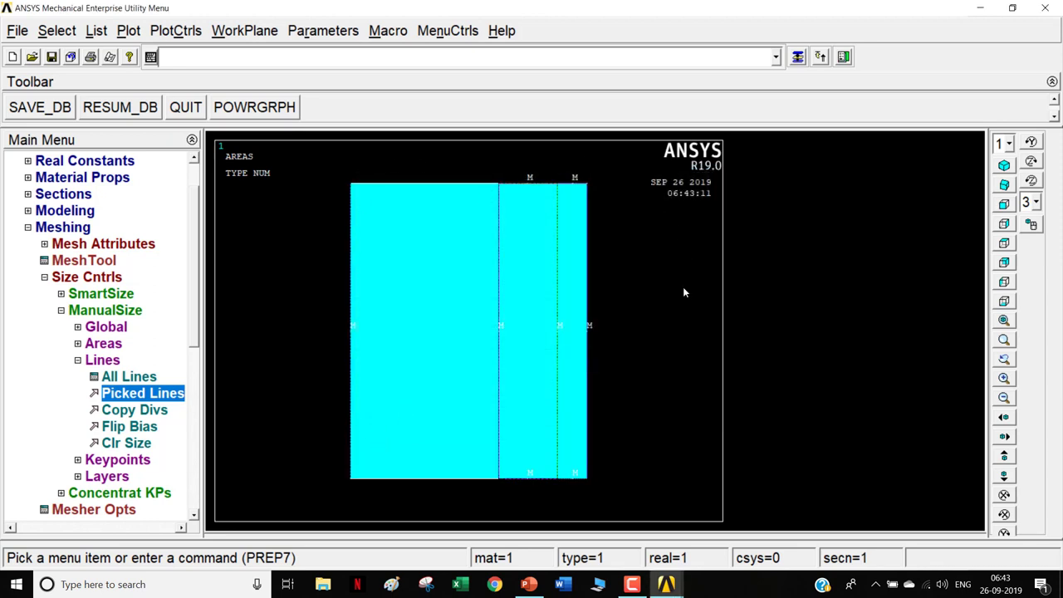
Step: Free-mesh the inner, middle and outer layer areas
{"action": "double_click", "coordinate": [82, 282]}
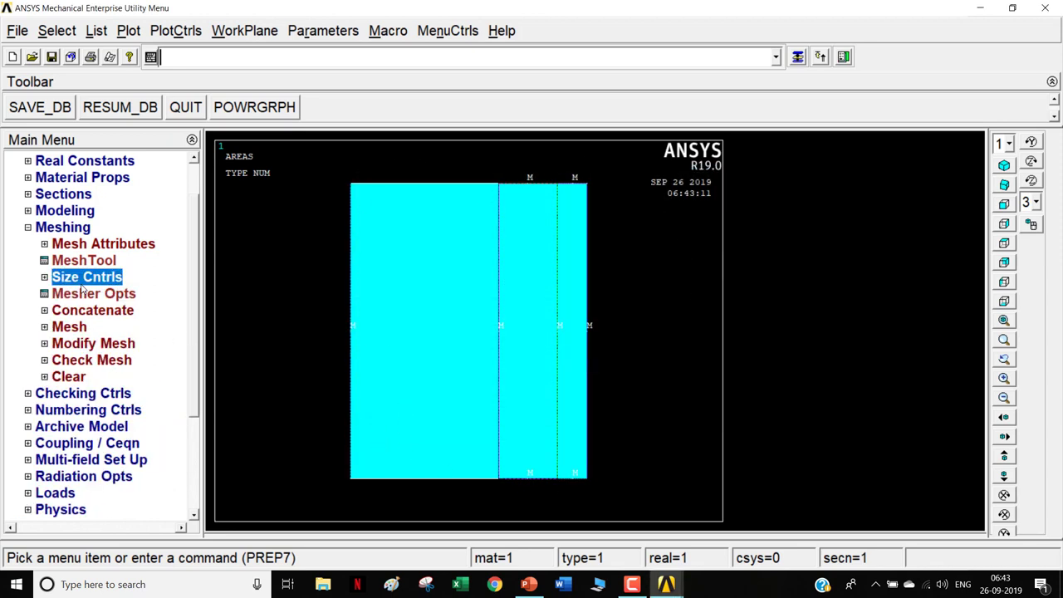
{"action": "left_click", "coordinate": [71, 329]}
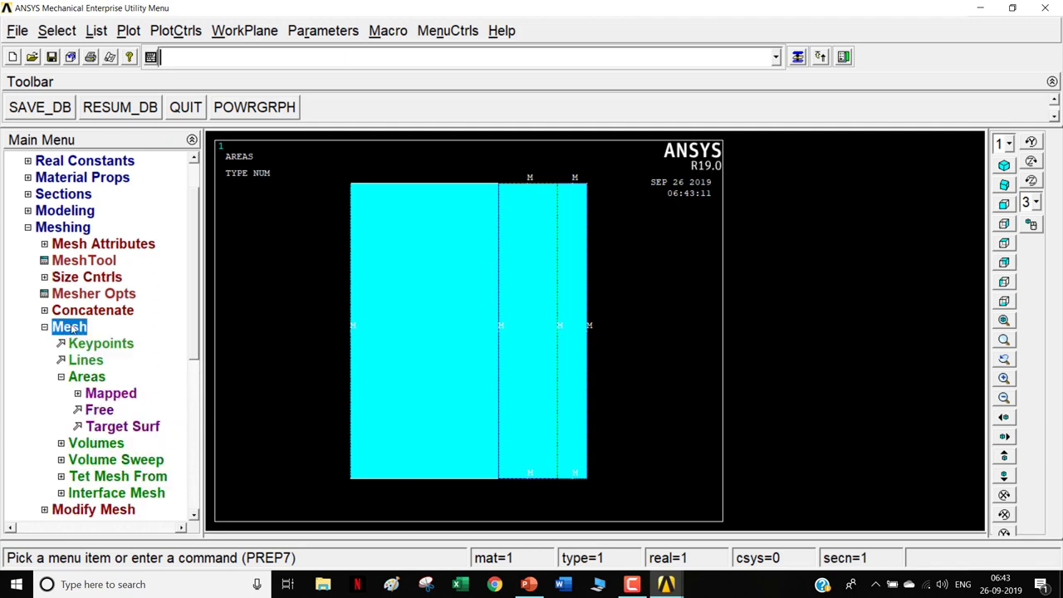
{"action": "left_click", "coordinate": [99, 411]}
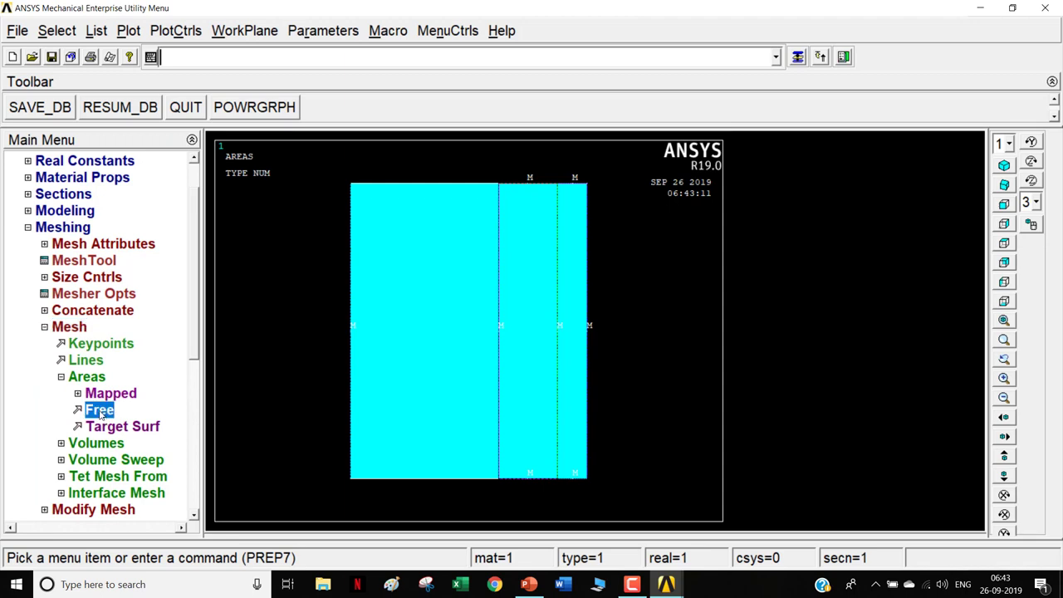
{"action": "left_click", "coordinate": [483, 369]}
{"action": "left_click", "coordinate": [566, 363]}
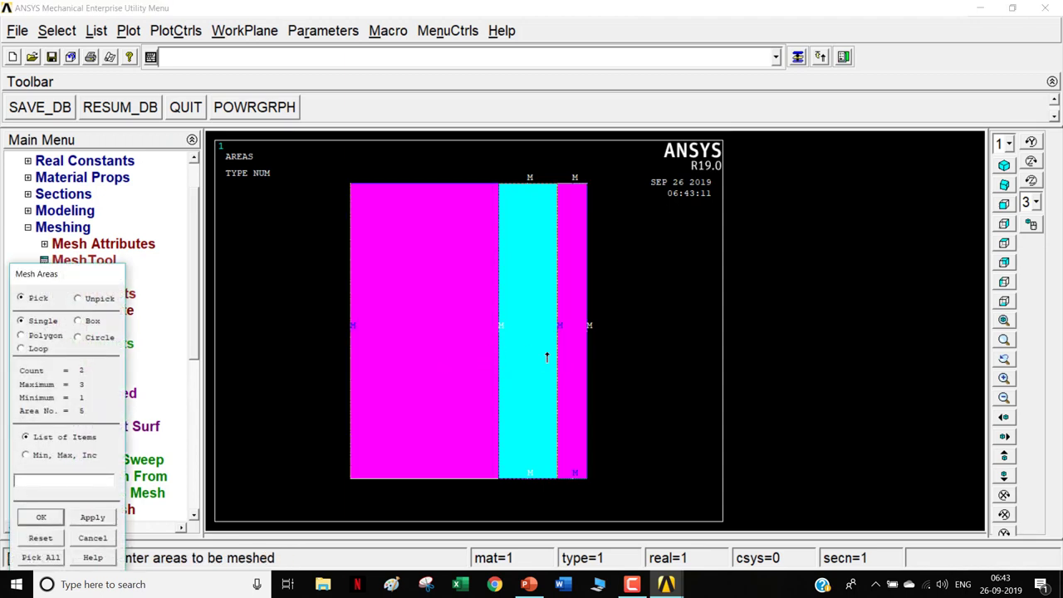
{"action": "left_click", "coordinate": [546, 357]}
{"action": "left_click", "coordinate": [41, 517]}
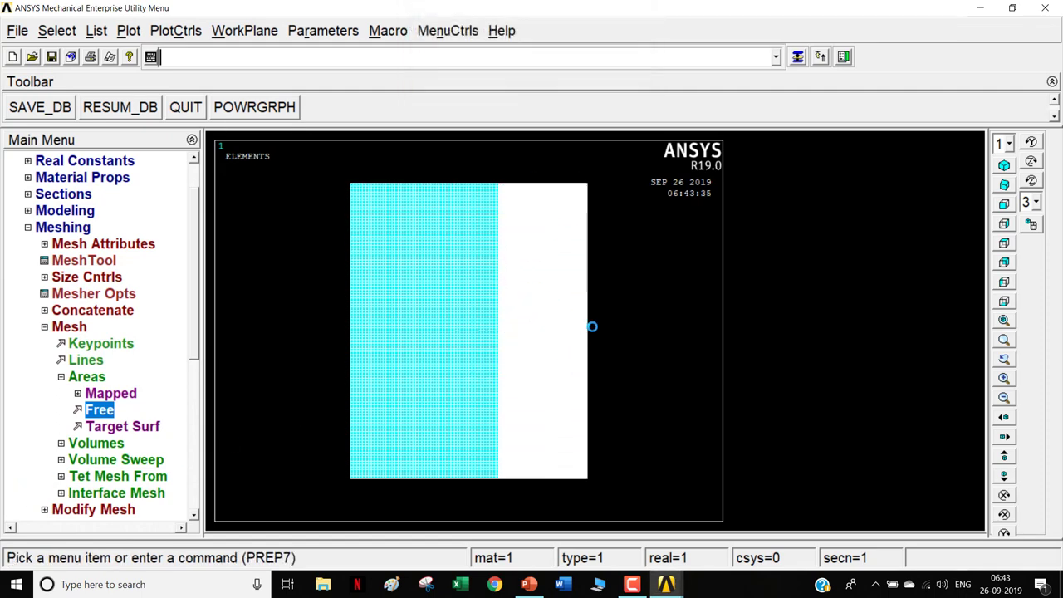
{"action": "scroll", "coordinate": [593, 330], "scroll_direction": "up", "scroll_amount": 2}
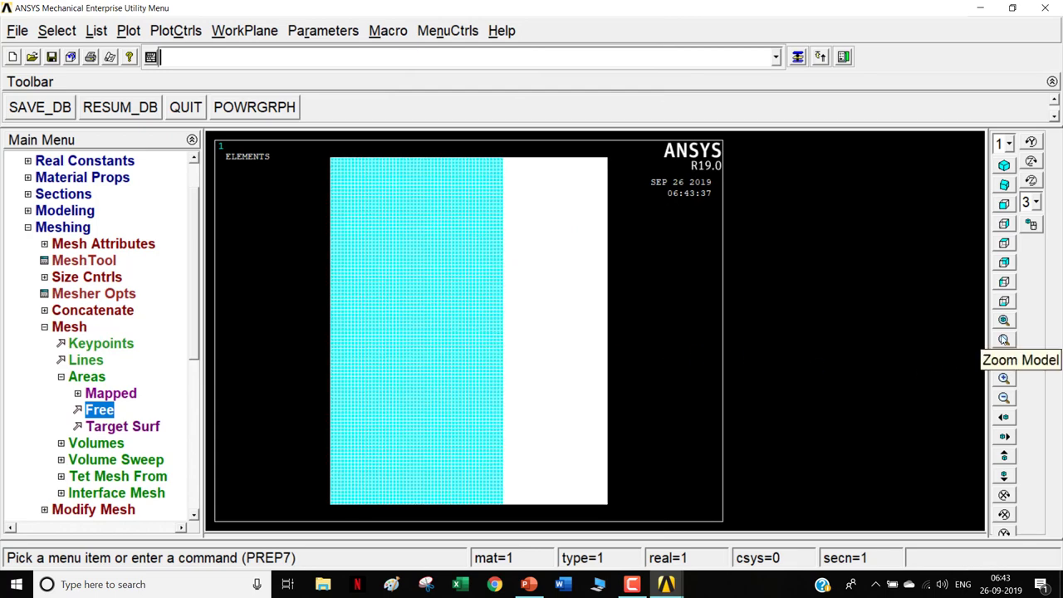
Step: Inspect the mesh up close near the middle and outer layers, returning to the full model view
{"action": "left_click", "coordinate": [1003, 340]}
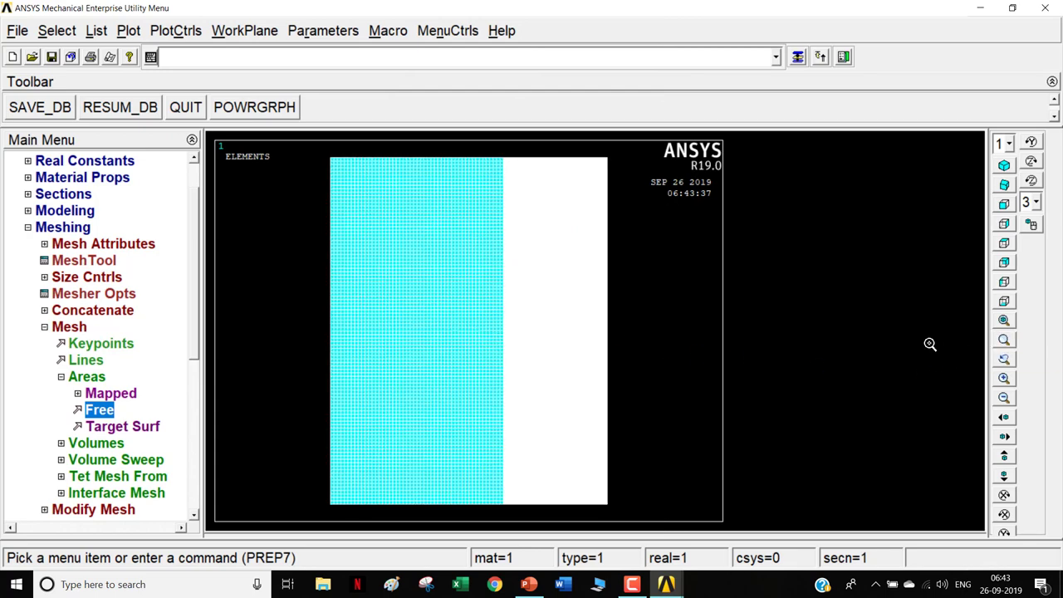
{"action": "left_click", "coordinate": [560, 344]}
{"action": "left_click", "coordinate": [603, 368]}
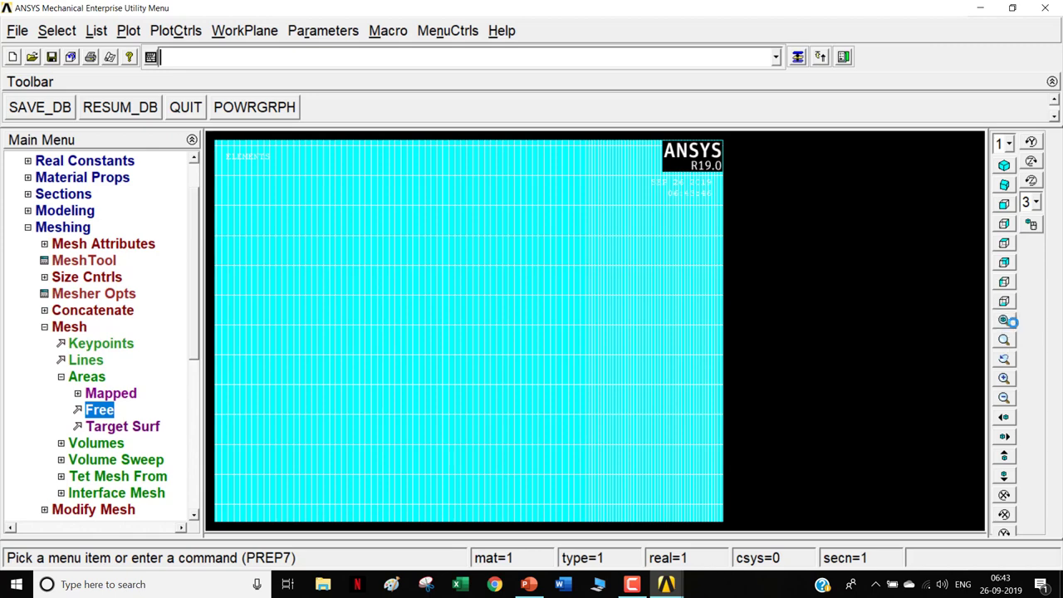
{"action": "left_click", "coordinate": [1004, 321]}
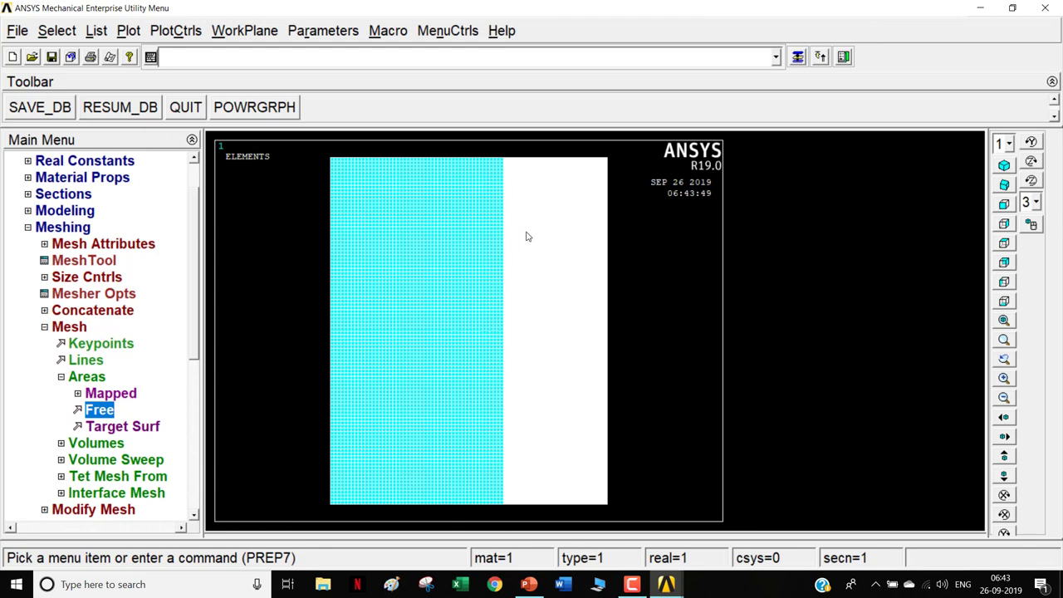
Step: Apply convection to the inner layer's inner vertical edge with a constant film coefficient and bulk temperature
{"action": "left_click", "coordinate": [74, 325]}
{"action": "left_click", "coordinate": [74, 231]}
{"action": "left_click", "coordinate": [74, 232]}
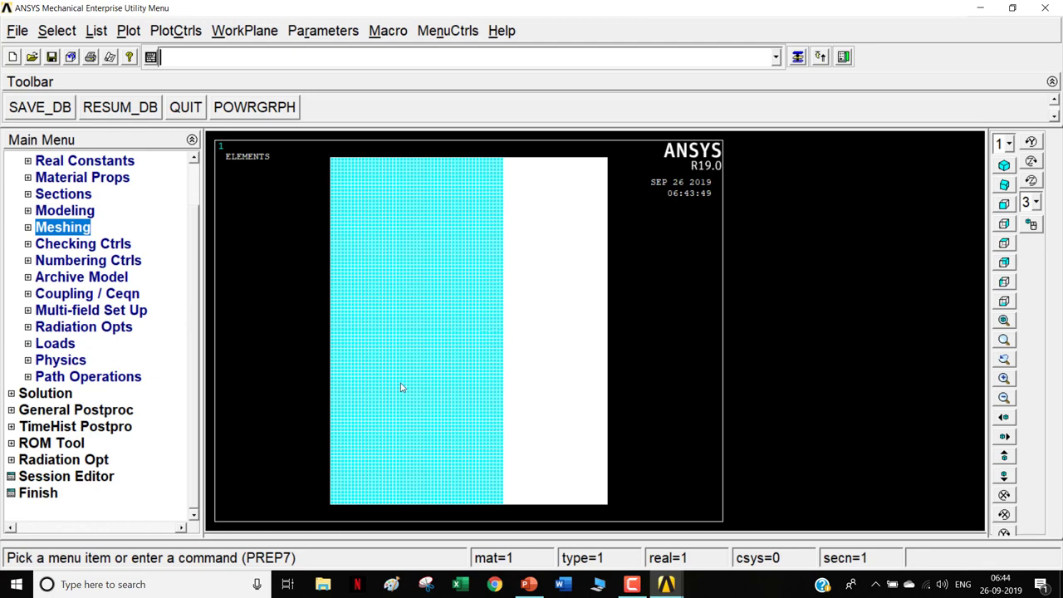
{"action": "left_click", "coordinate": [60, 346]}
{"action": "left_click", "coordinate": [80, 411]}
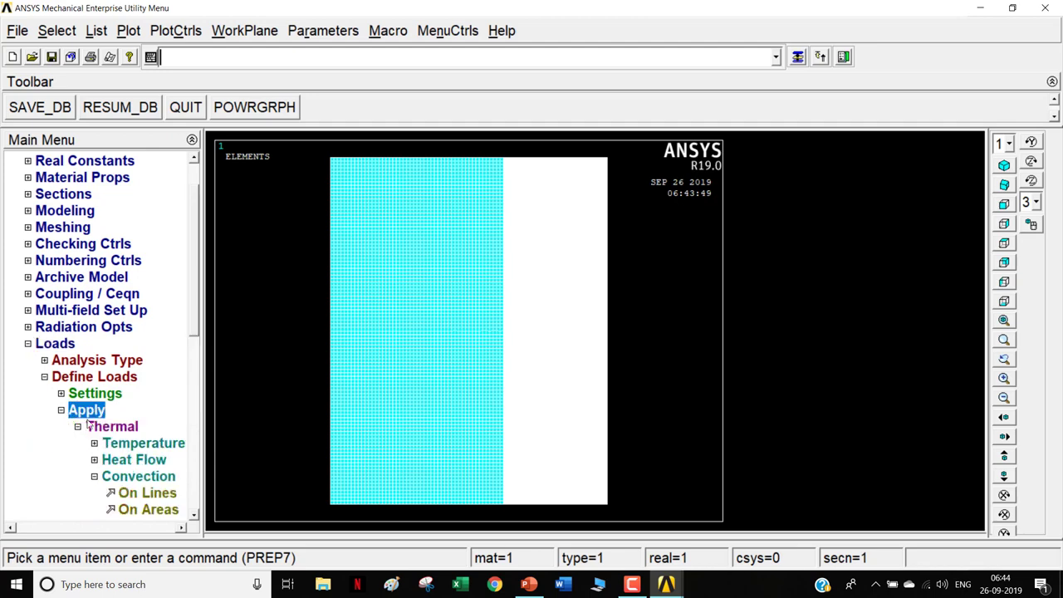
{"action": "scroll", "coordinate": [197, 399], "scroll_direction": "down", "scroll_amount": 2}
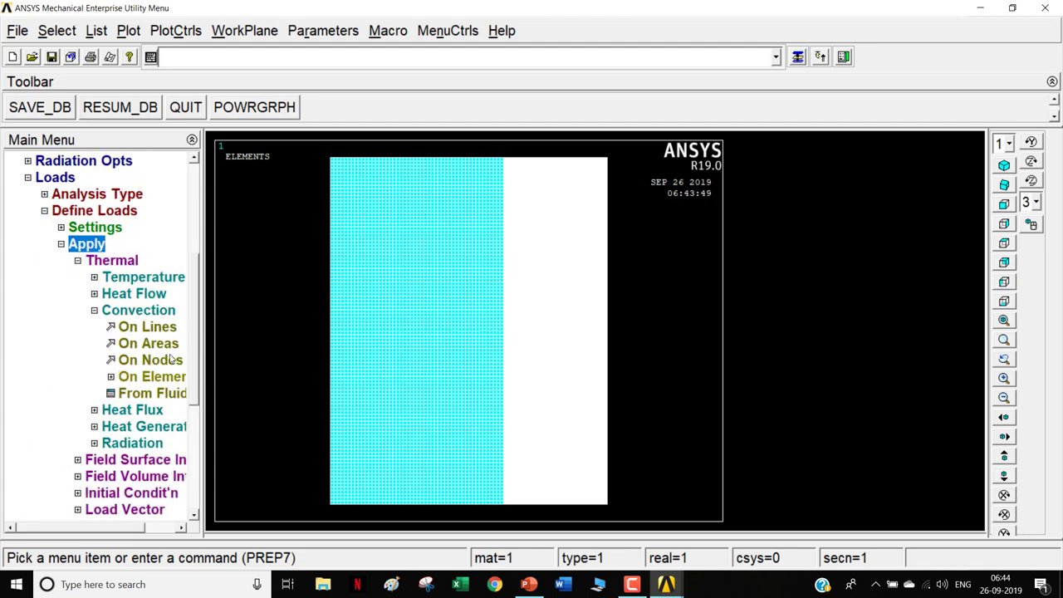
{"action": "left_click", "coordinate": [166, 328]}
{"action": "left_click", "coordinate": [330, 376]}
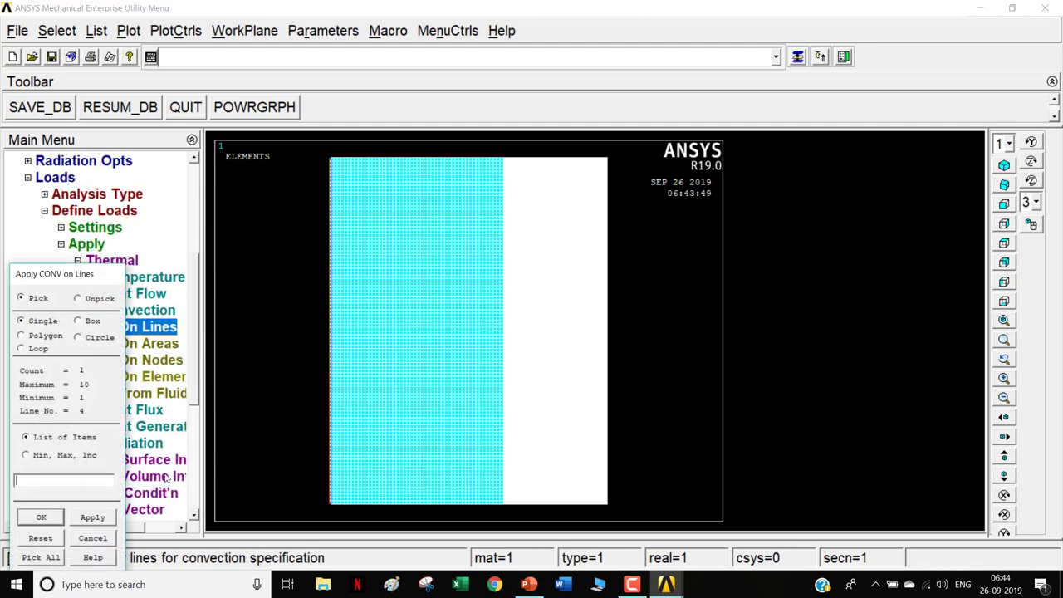
{"action": "left_click", "coordinate": [41, 516]}
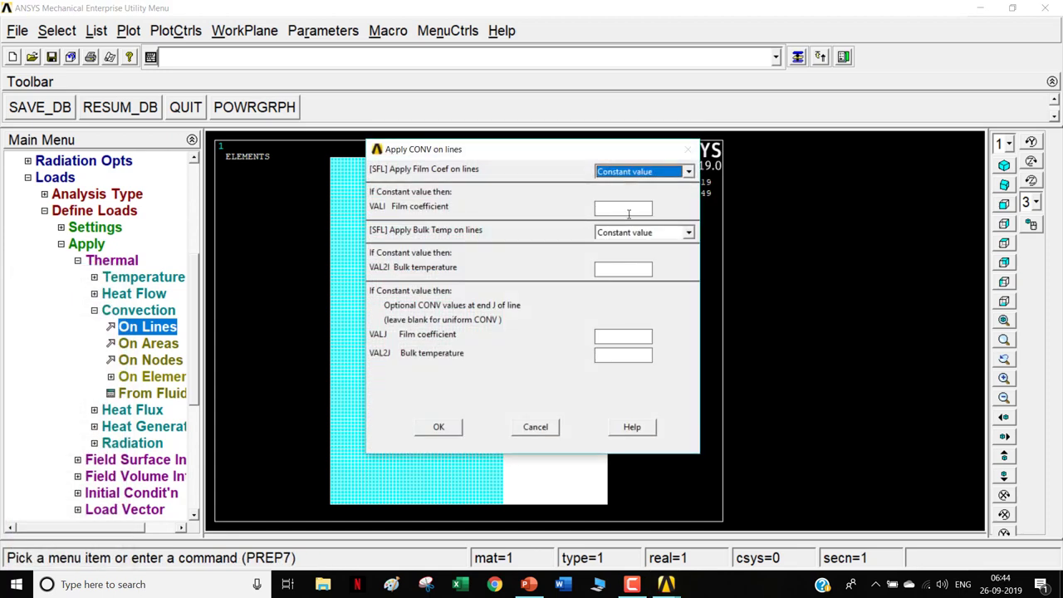
{"action": "left_click", "coordinate": [629, 213]}
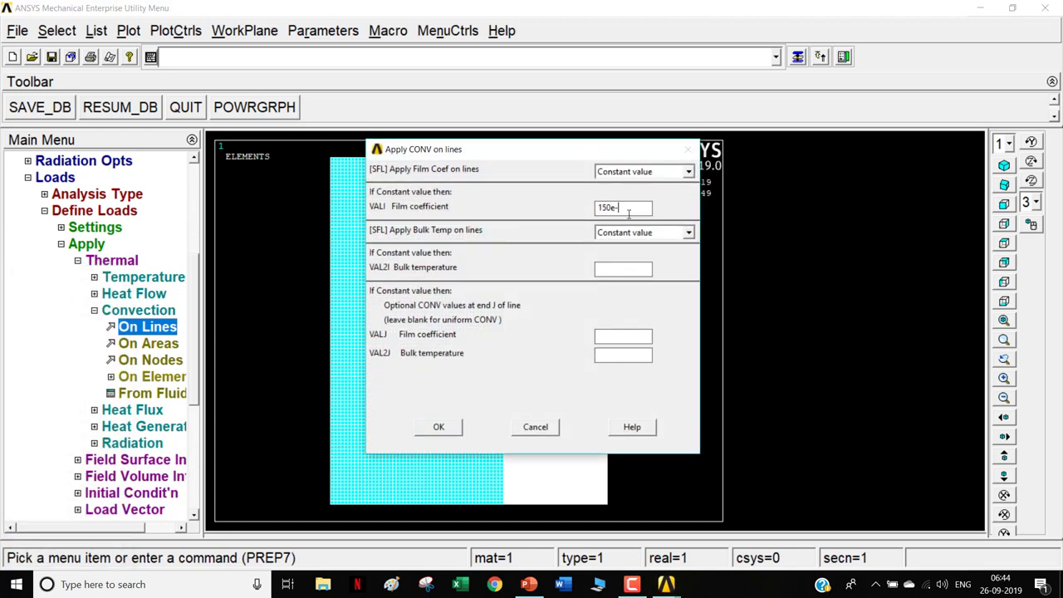
{"action": "key", "text": "Tab"}
{"action": "key", "text": "Tab"}
{"action": "left_click", "coordinate": [437, 427]}
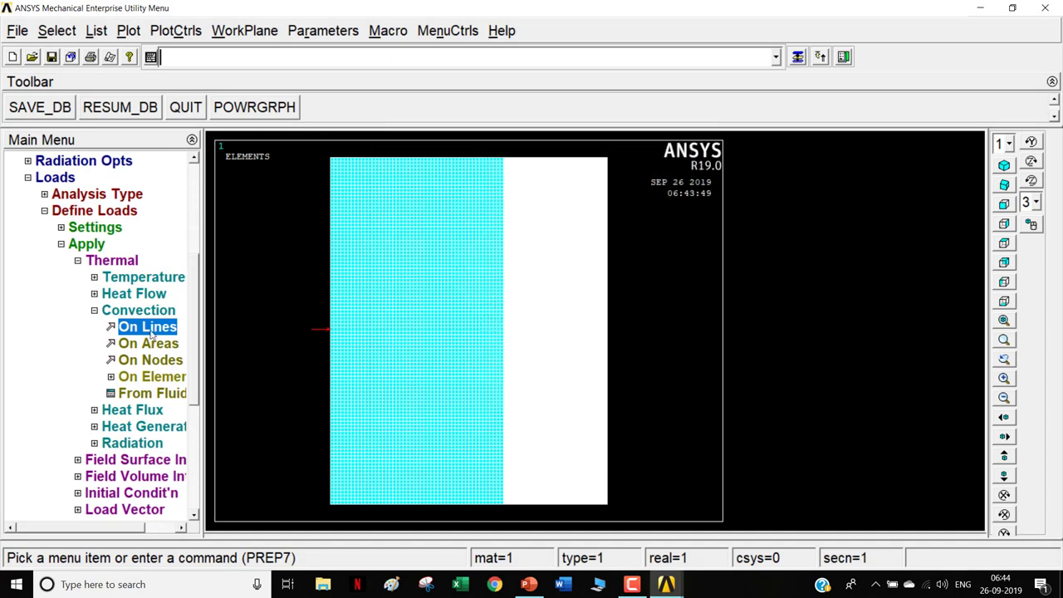
Step: Apply convection to the outer layer's outer vertical edge with a constant film coefficient of 20e-6 and a bulk temperature
{"action": "left_click", "coordinate": [637, 357]}
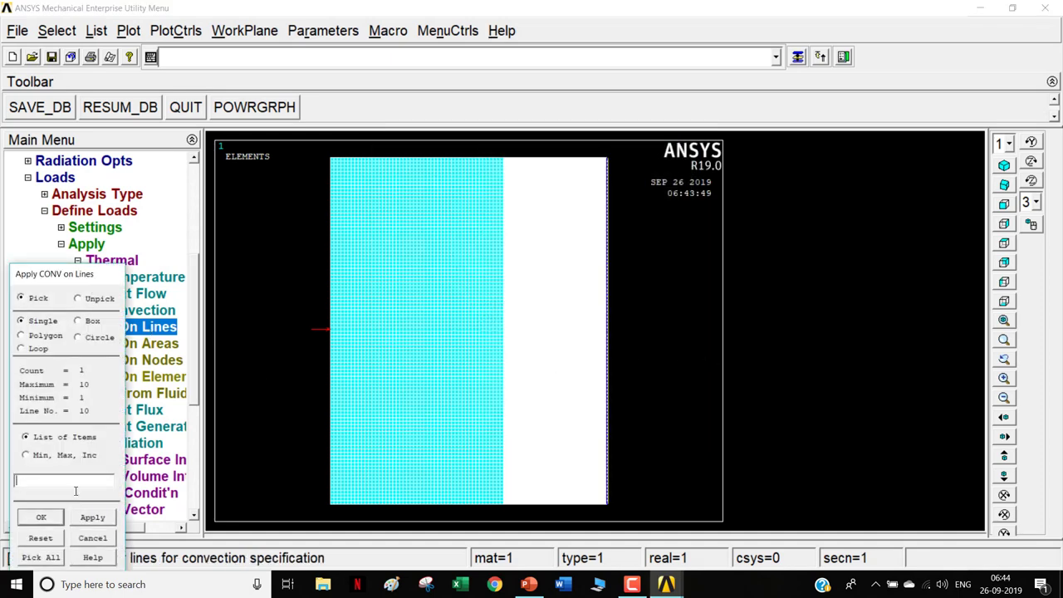
{"action": "left_click", "coordinate": [40, 516]}
{"action": "left_click", "coordinate": [618, 209]}
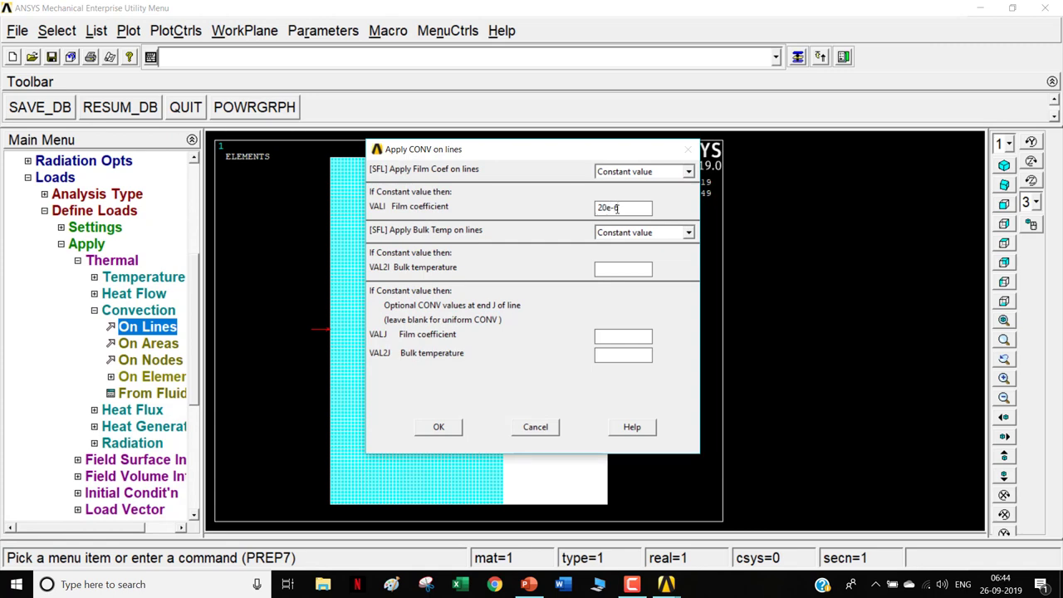
{"action": "key", "text": "Tab"}
{"action": "key", "text": "Tab"}
{"action": "left_click", "coordinate": [439, 427]}
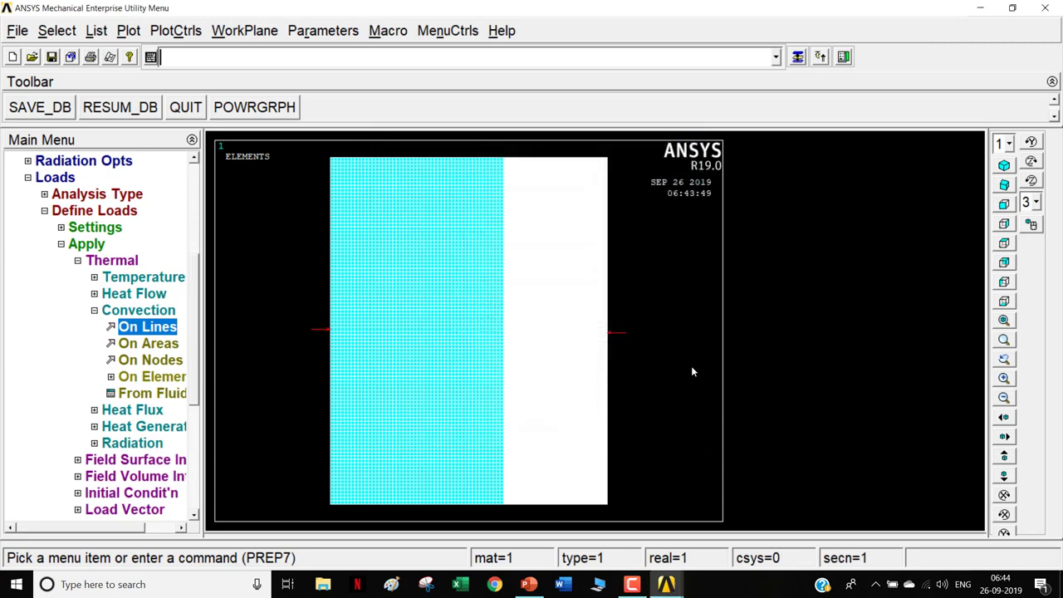
Step: Solve the current load step and dismiss the completion notice
{"action": "left_click", "coordinate": [60, 178]}
{"action": "left_click", "coordinate": [59, 395]}
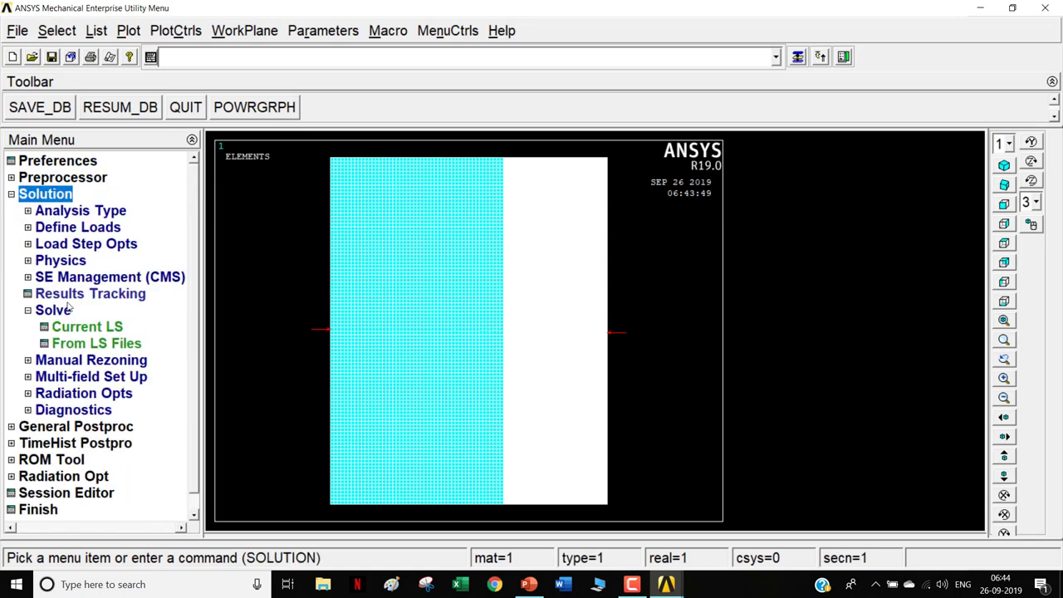
{"action": "left_click", "coordinate": [83, 332]}
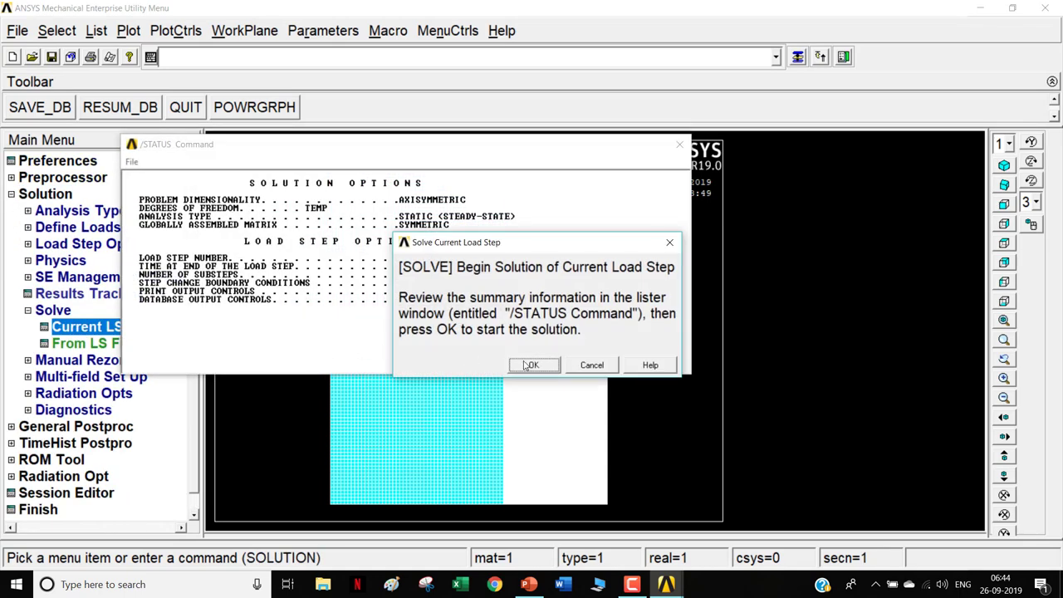
{"action": "left_click", "coordinate": [529, 364]}
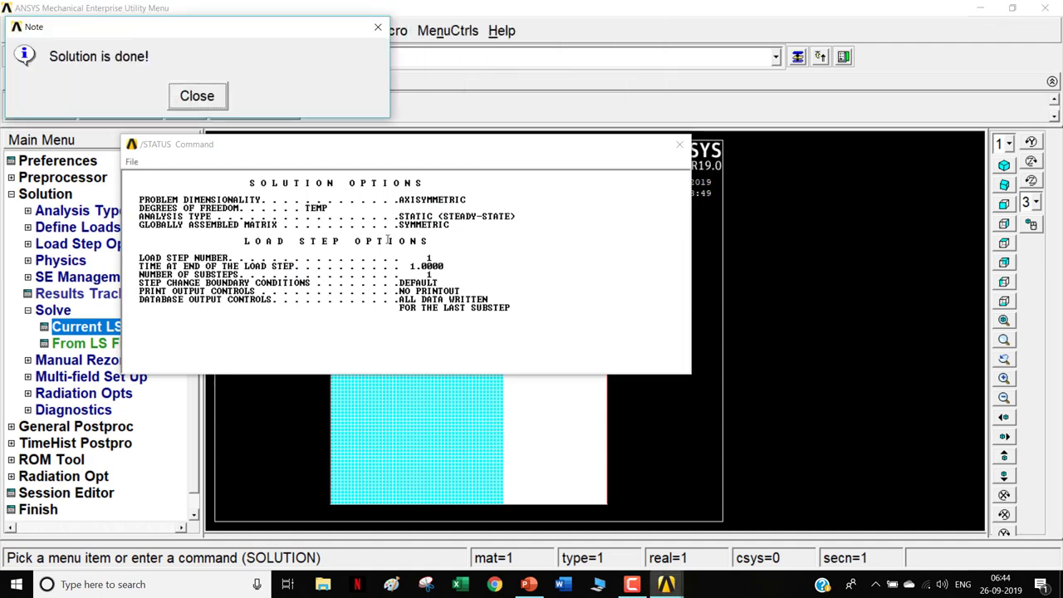
{"action": "left_click", "coordinate": [214, 88]}
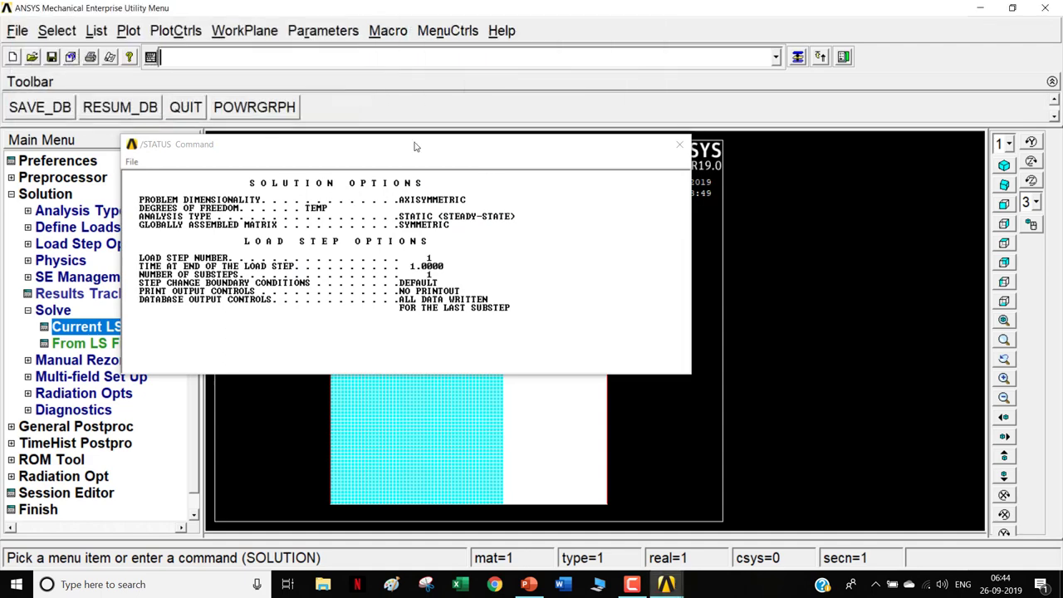
Step: Close the solution status report and plot the Nodal Temperature contour from the DOF solution in the general postprocessor
{"action": "left_click", "coordinate": [677, 142]}
{"action": "left_click", "coordinate": [116, 427]}
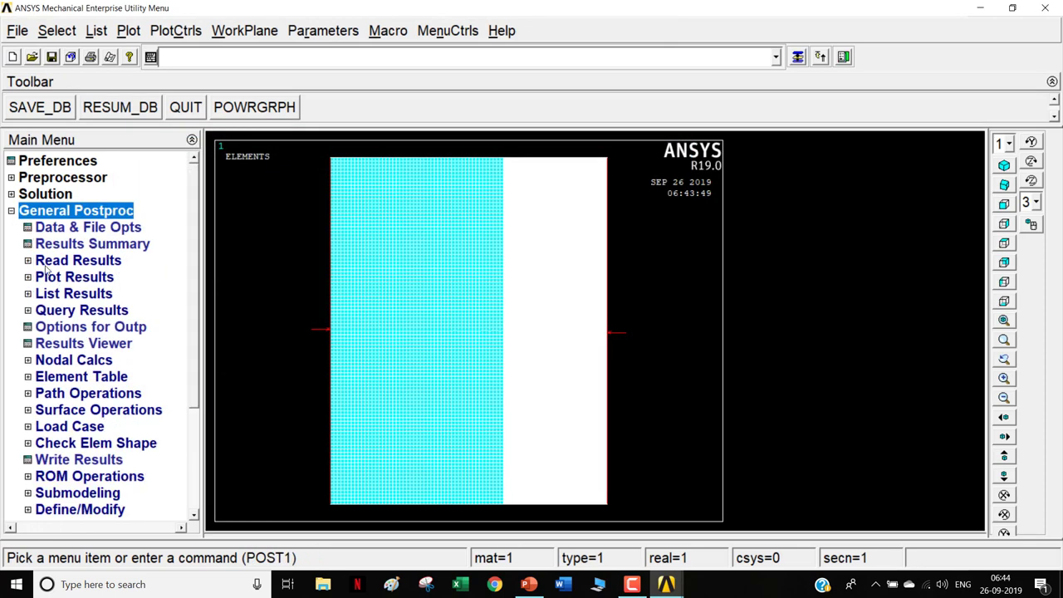
{"action": "left_click", "coordinate": [74, 276]}
{"action": "left_click", "coordinate": [83, 294]}
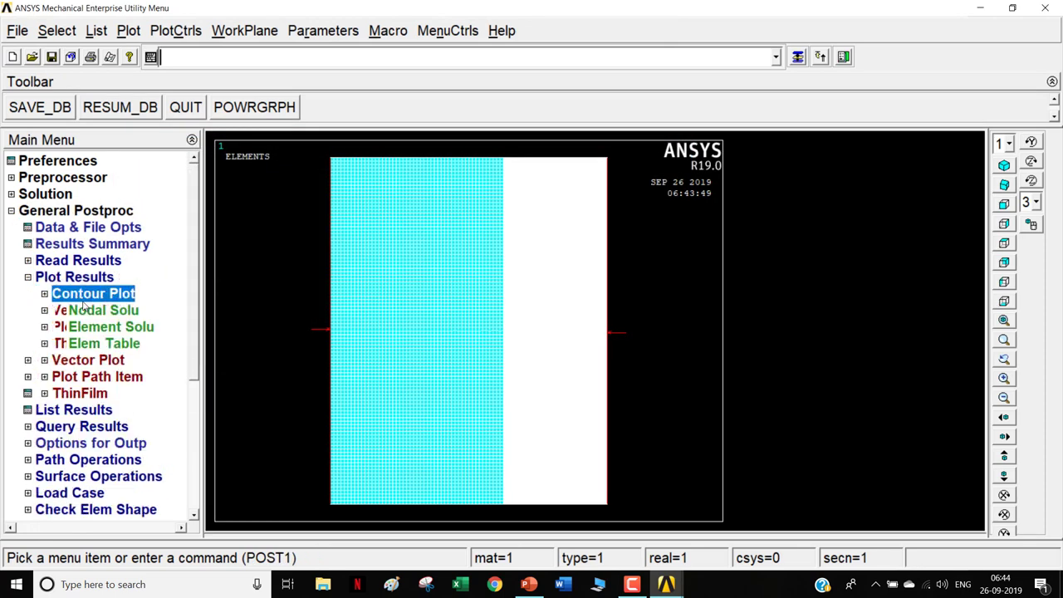
{"action": "left_click", "coordinate": [103, 310]}
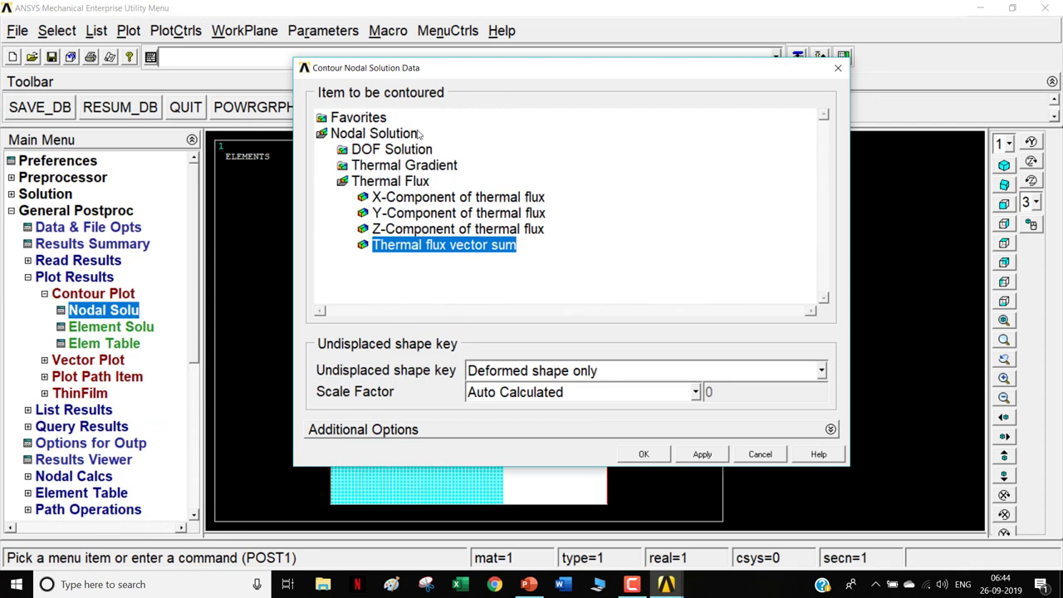
{"action": "left_click", "coordinate": [404, 152]}
{"action": "left_click", "coordinate": [439, 166]}
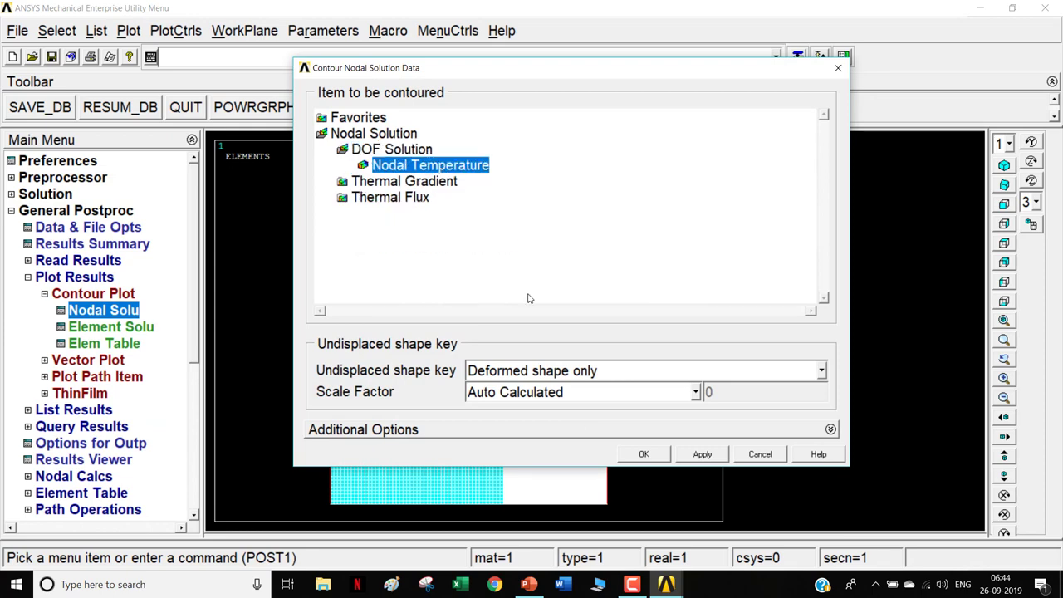
{"action": "left_click", "coordinate": [645, 455]}
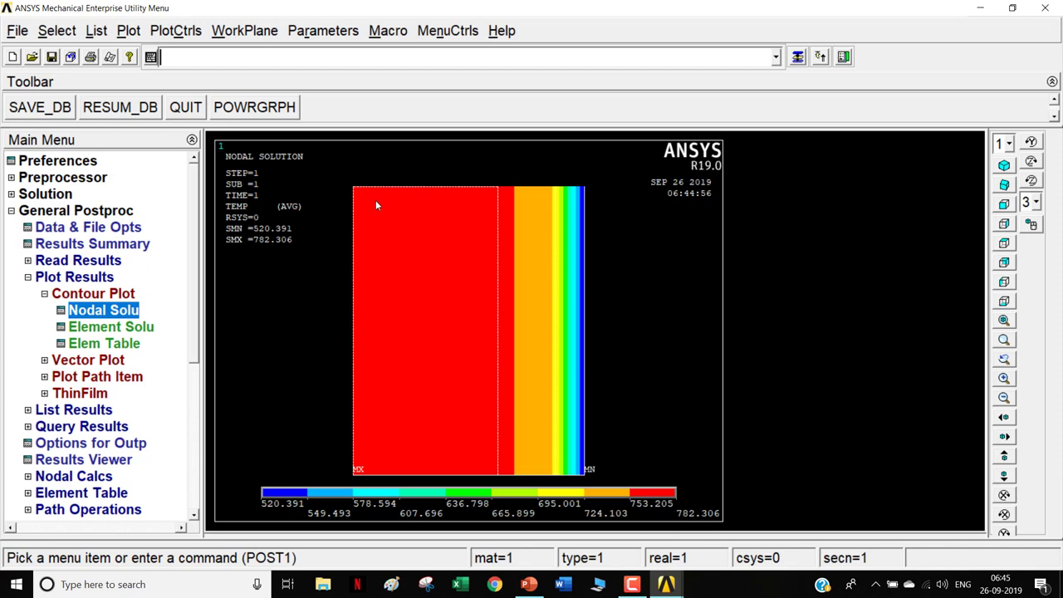
Step: Apply a full 2D axisymmetric expansion to the temperature plot and show the complete ring in a fitted oblique view
{"action": "left_click", "coordinate": [176, 31]}
{"action": "mouse_move", "coordinate": [228, 141]}
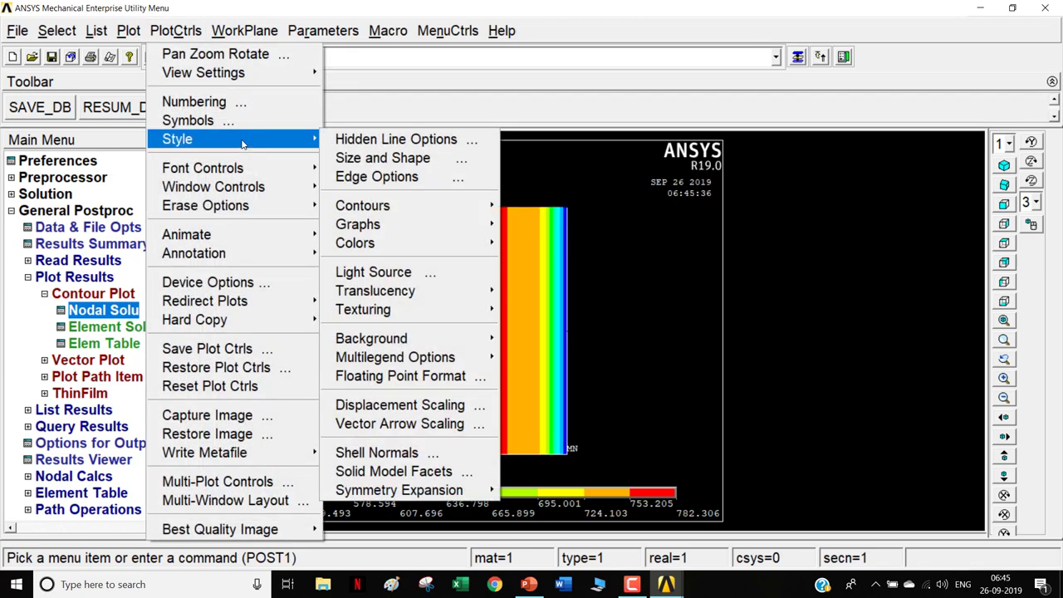
{"action": "mouse_move", "coordinate": [485, 491]}
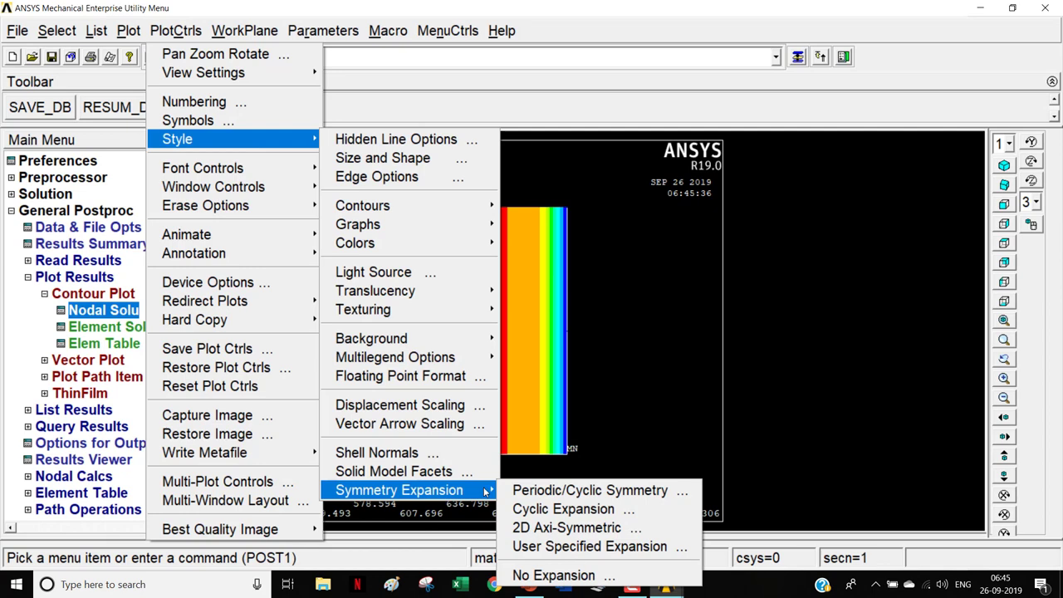
{"action": "left_click", "coordinate": [595, 529]}
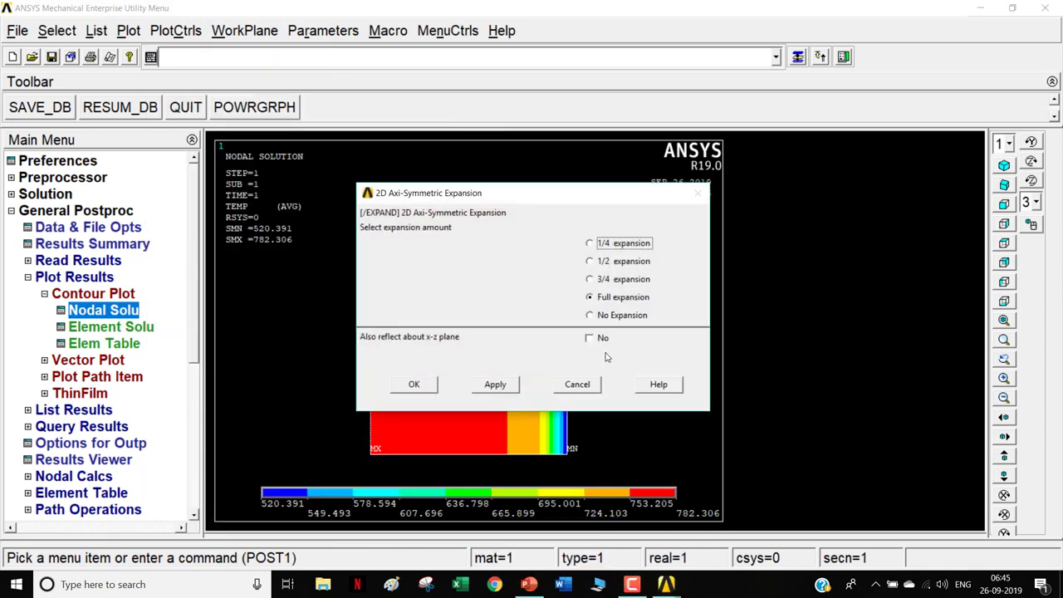
{"action": "left_click", "coordinate": [428, 384]}
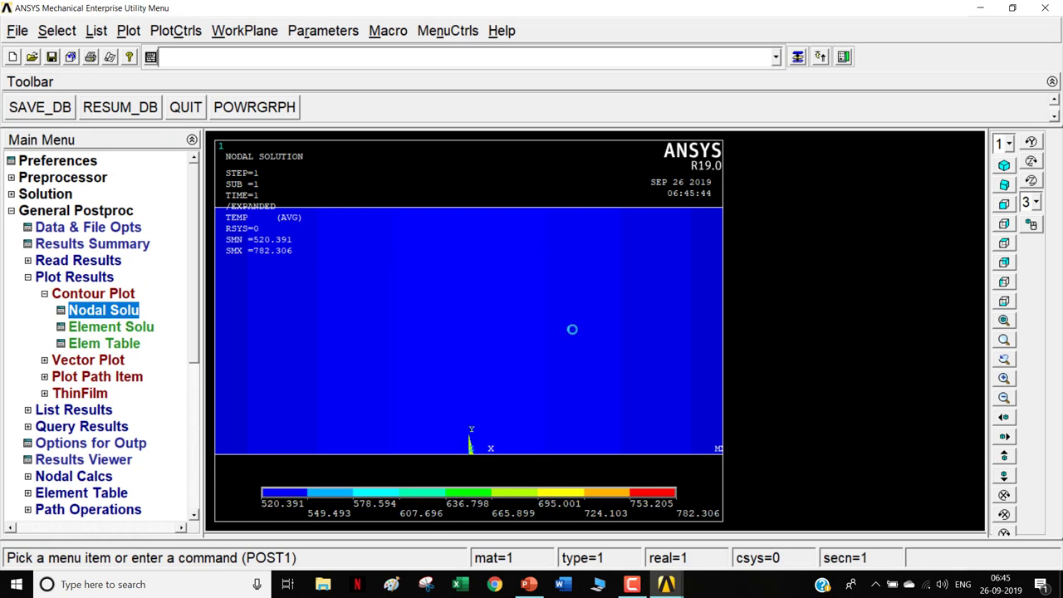
{"action": "left_click", "coordinate": [1004, 184]}
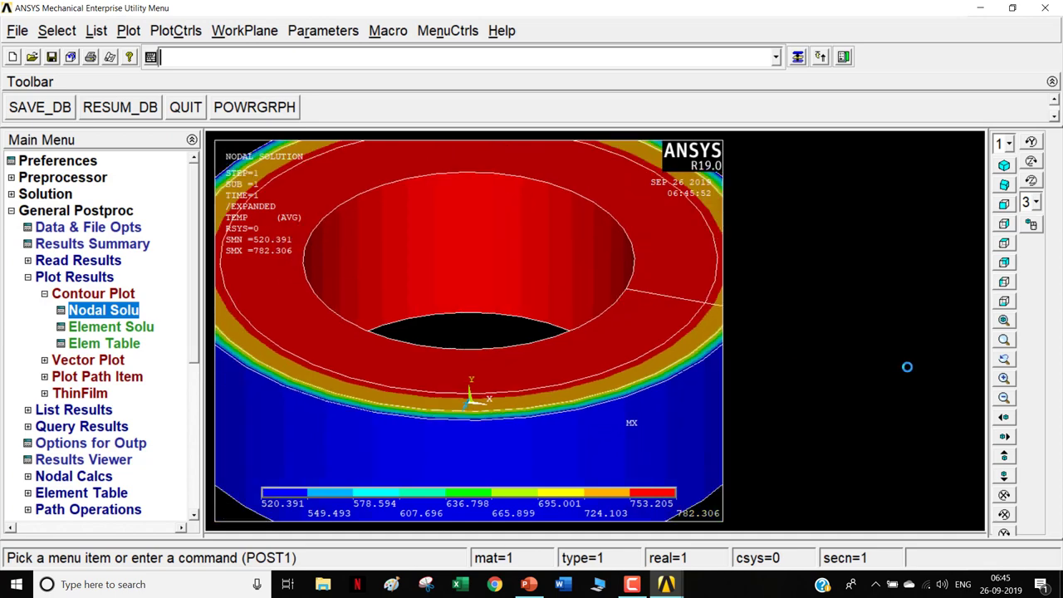
{"action": "left_click", "coordinate": [1004, 320]}
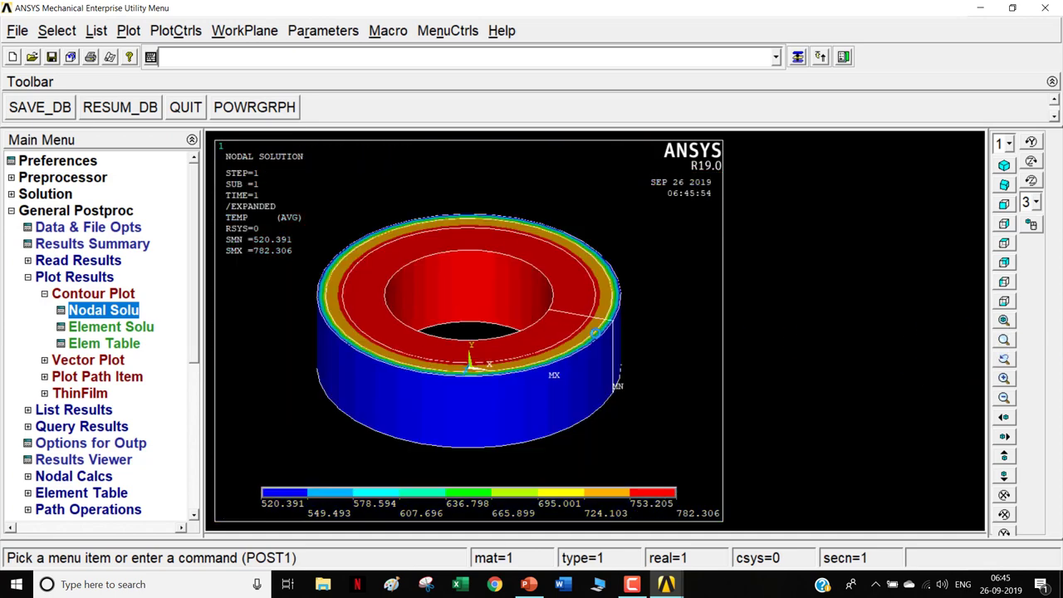
{"action": "scroll", "coordinate": [515, 306], "scroll_direction": "up", "scroll_amount": 2}
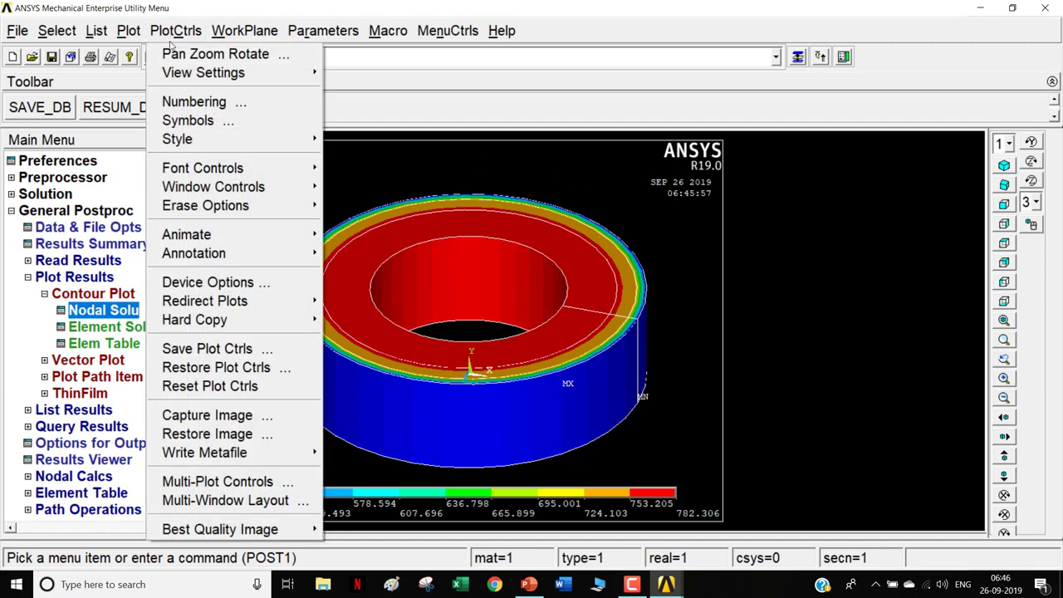
{"action": "left_click", "coordinate": [172, 35]}
{"action": "mouse_move", "coordinate": [226, 456]}
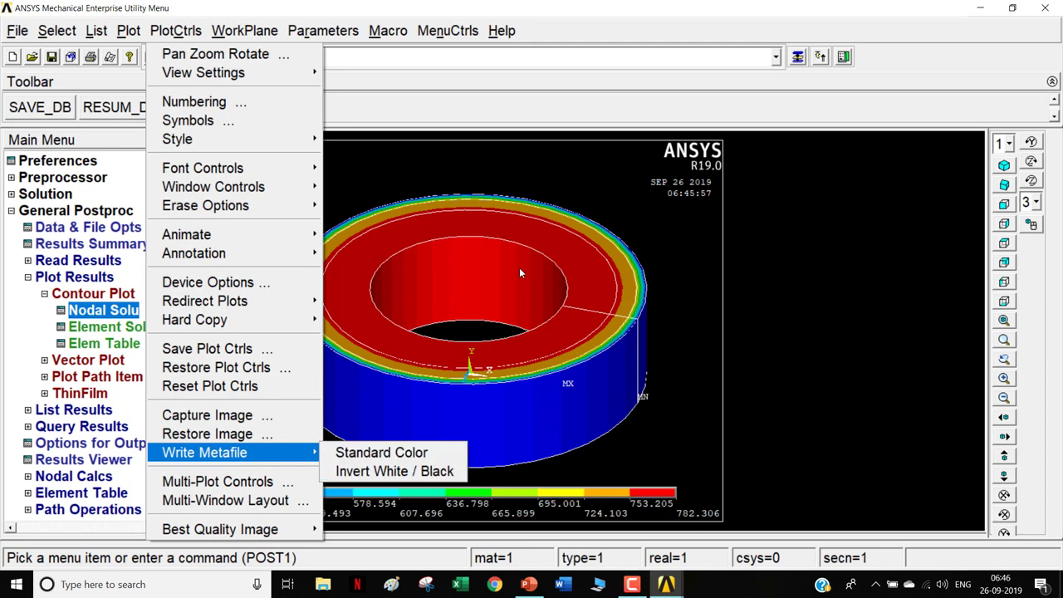
{"action": "left_click", "coordinate": [696, 382]}
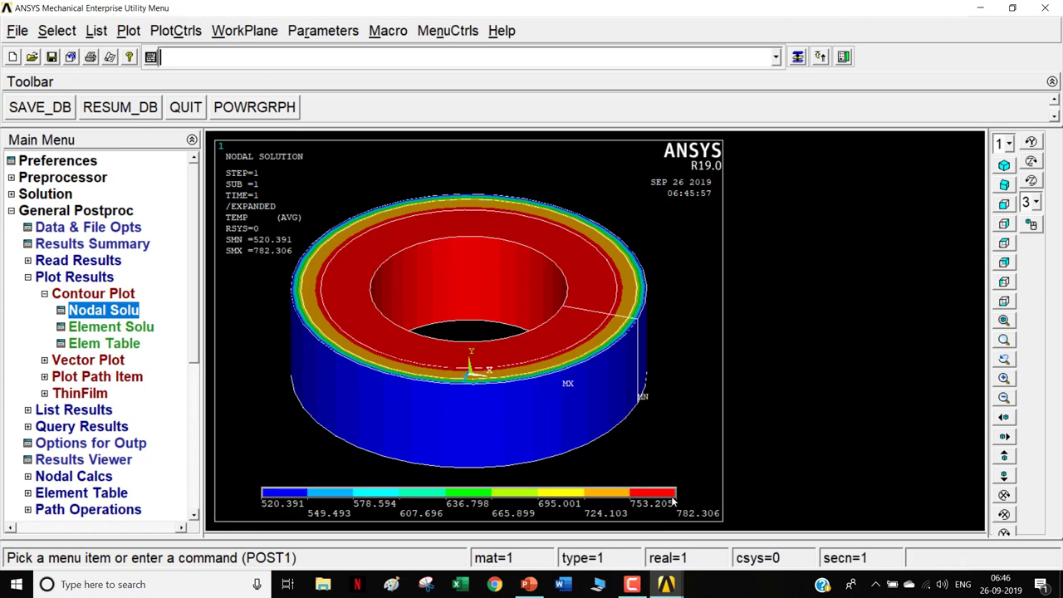
Step: Change the 2D axisymmetric expansion of the temperature plot to 1/2 expansion to show the ring's cross-section
{"action": "left_click", "coordinate": [190, 34]}
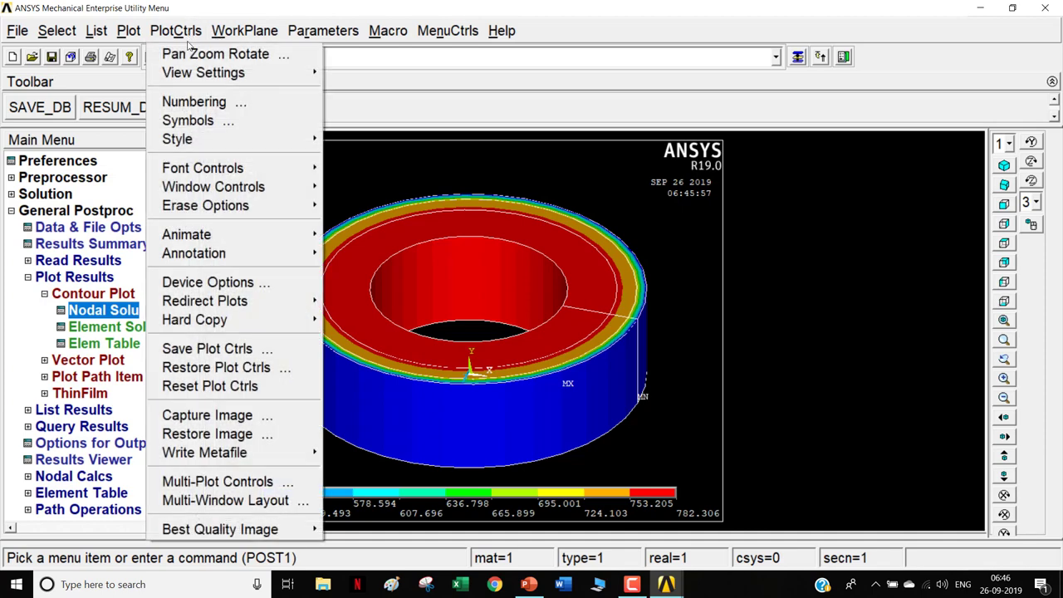
{"action": "mouse_move", "coordinate": [218, 140]}
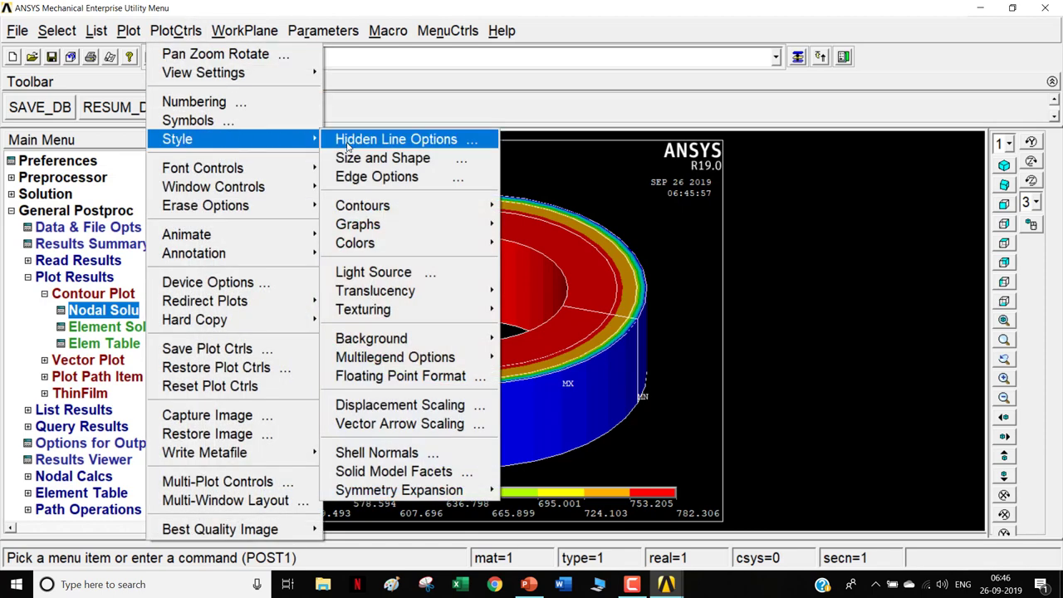
{"action": "mouse_move", "coordinate": [465, 490]}
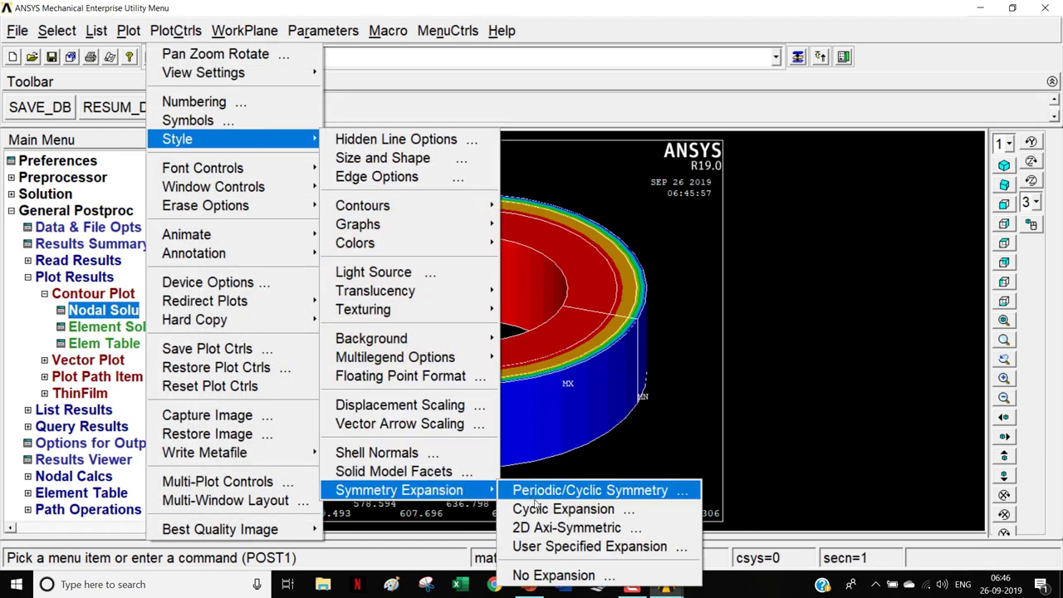
{"action": "left_click", "coordinate": [567, 528]}
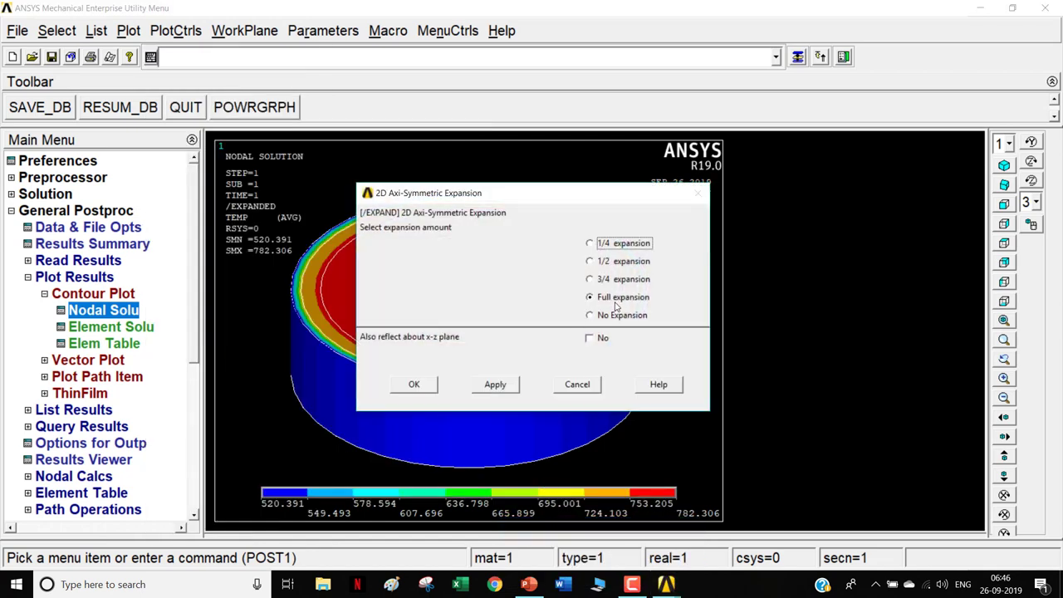
{"action": "left_click", "coordinate": [622, 315]}
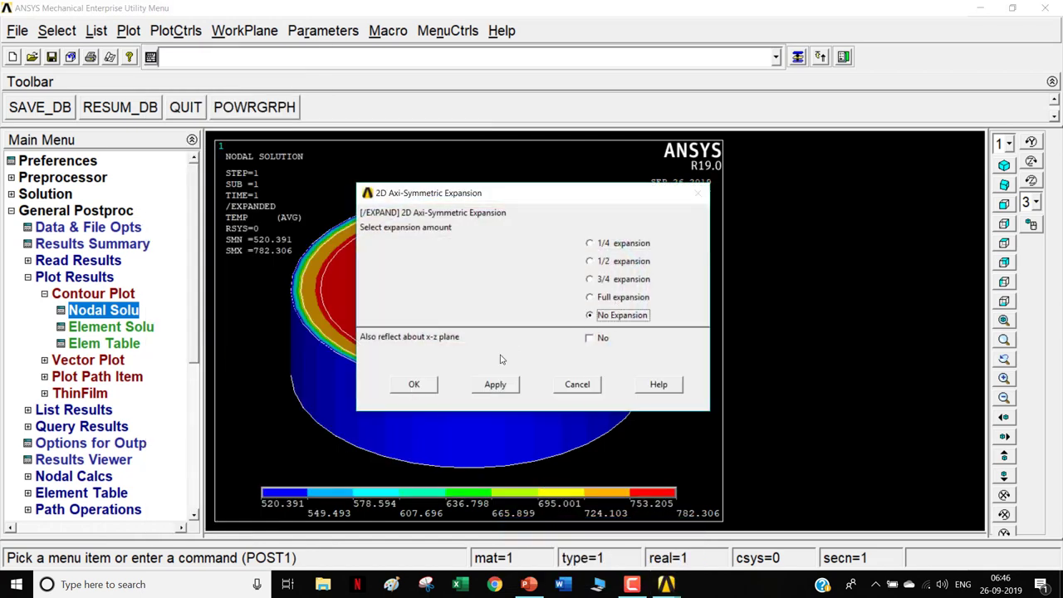
{"action": "key", "text": "Up"}
{"action": "key", "text": "Up"}
{"action": "key", "text": "Up"}
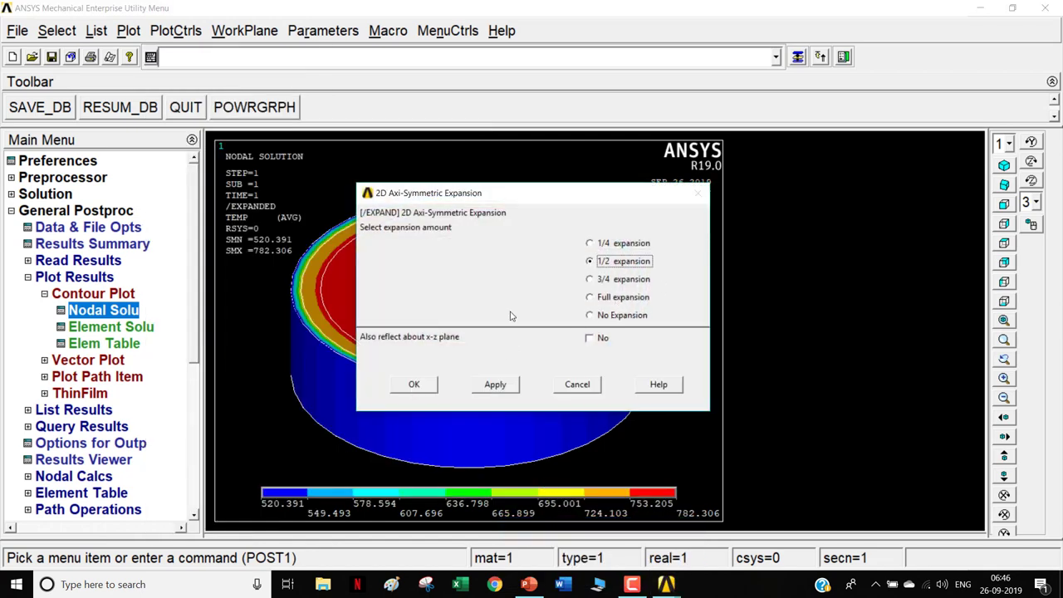
{"action": "left_click", "coordinate": [414, 386]}
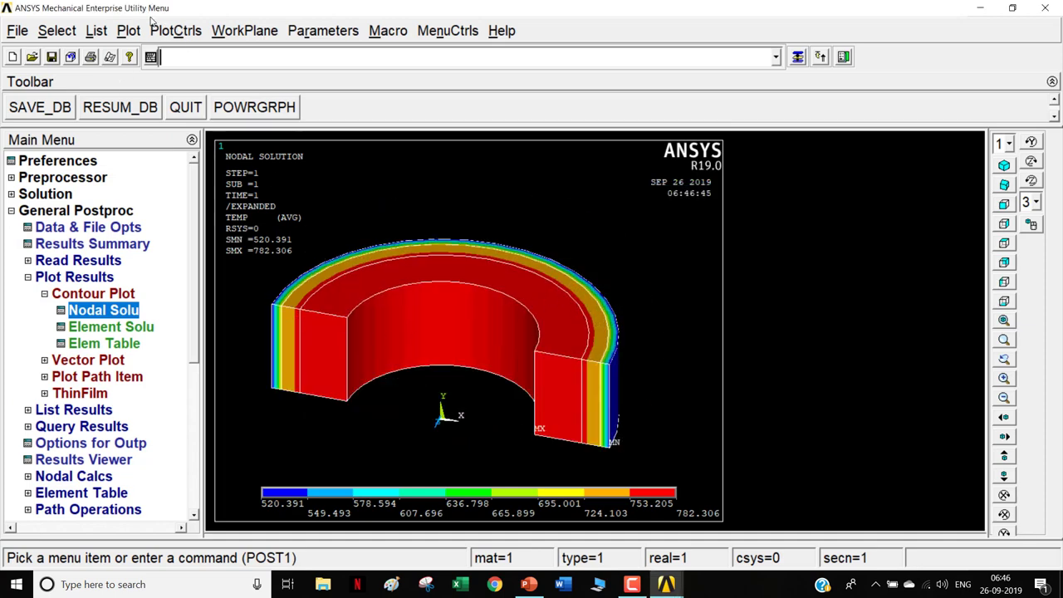
Step: Set the 2D axisymmetric expansion to No Expansion and return to the fitted front view of the flat section
{"action": "left_click", "coordinate": [179, 32]}
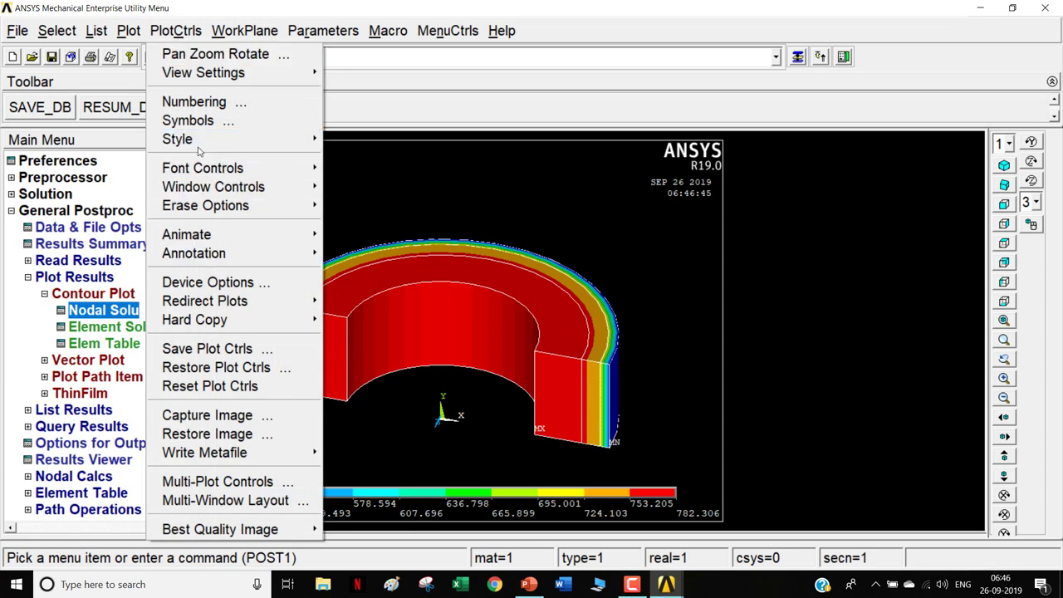
{"action": "mouse_move", "coordinate": [198, 141]}
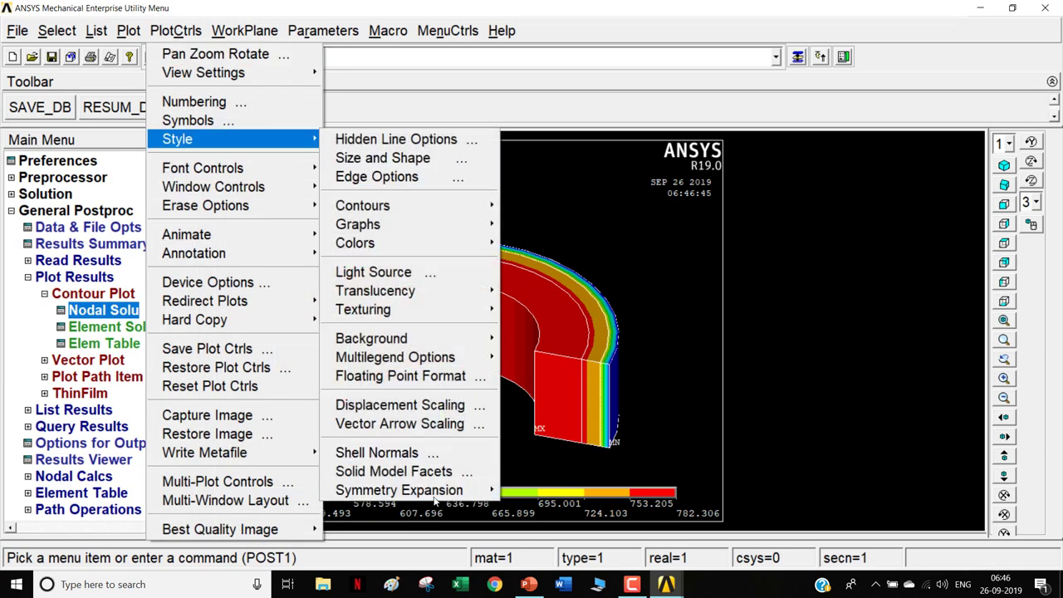
{"action": "mouse_move", "coordinate": [416, 490]}
{"action": "left_click", "coordinate": [581, 528]}
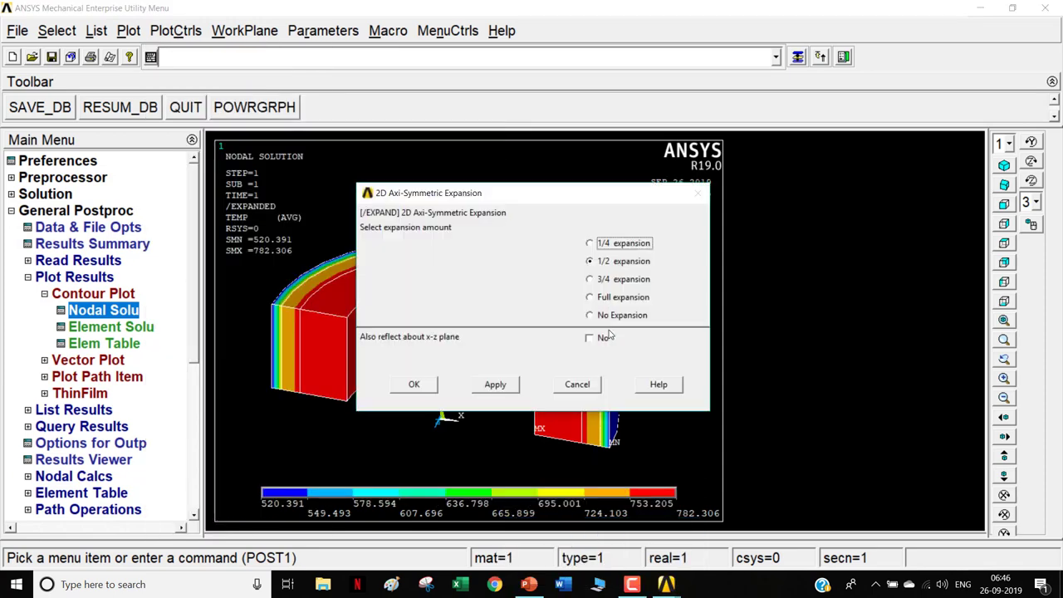
{"action": "left_click", "coordinate": [590, 315]}
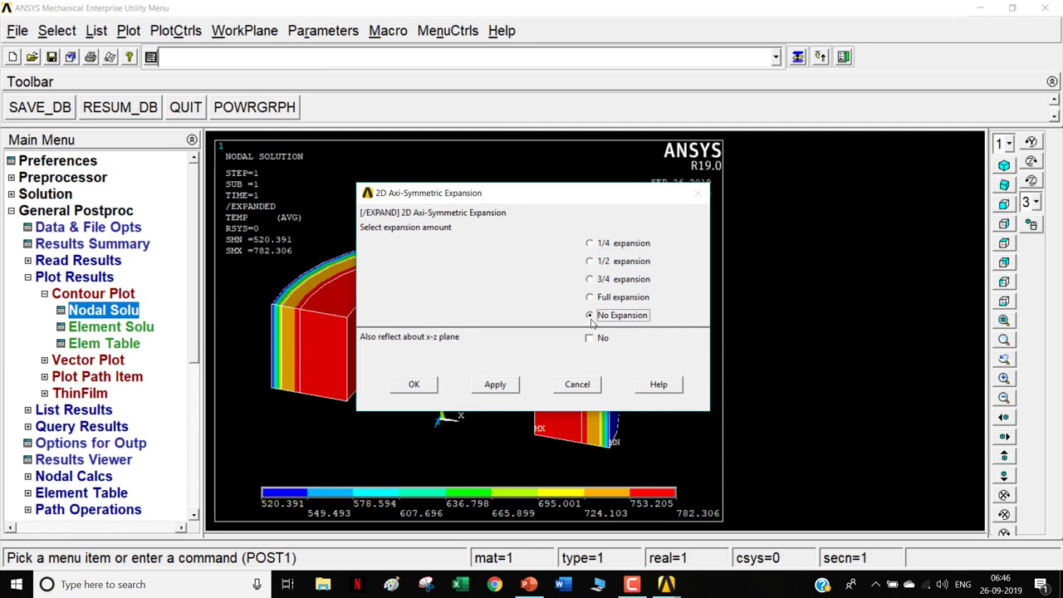
{"action": "left_click", "coordinate": [425, 384]}
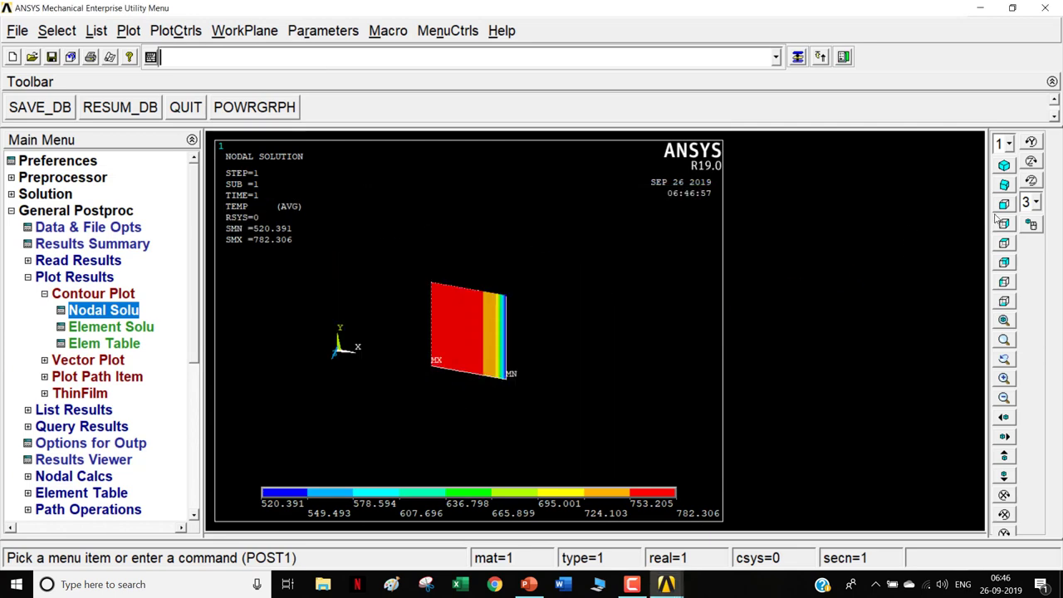
{"action": "left_click", "coordinate": [1005, 321]}
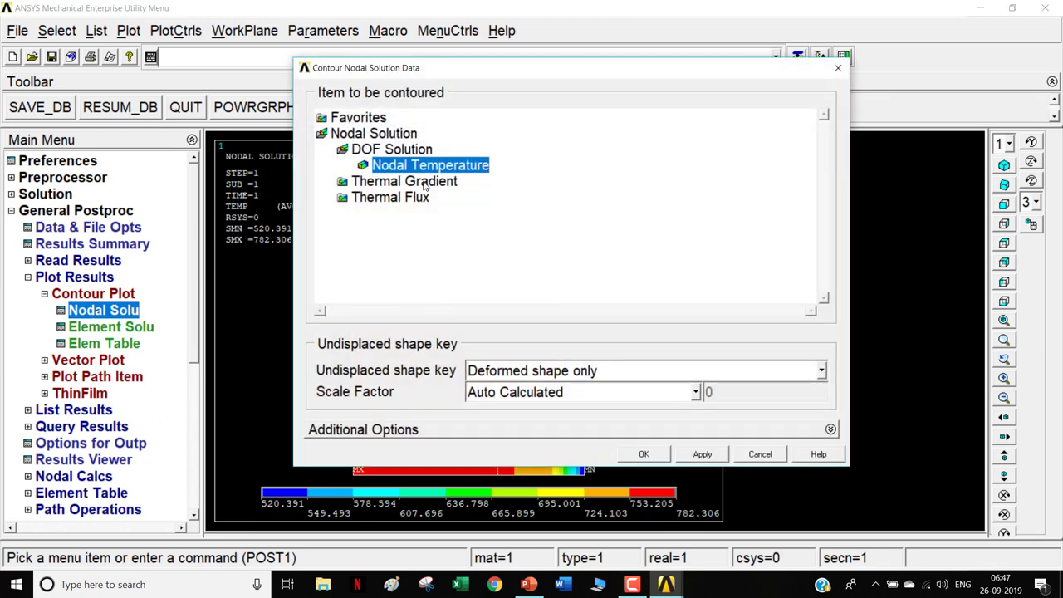
Step: Plot the nodal contour of the thermal gradient vector sum with the deformed shape only
{"action": "left_click", "coordinate": [424, 179]}
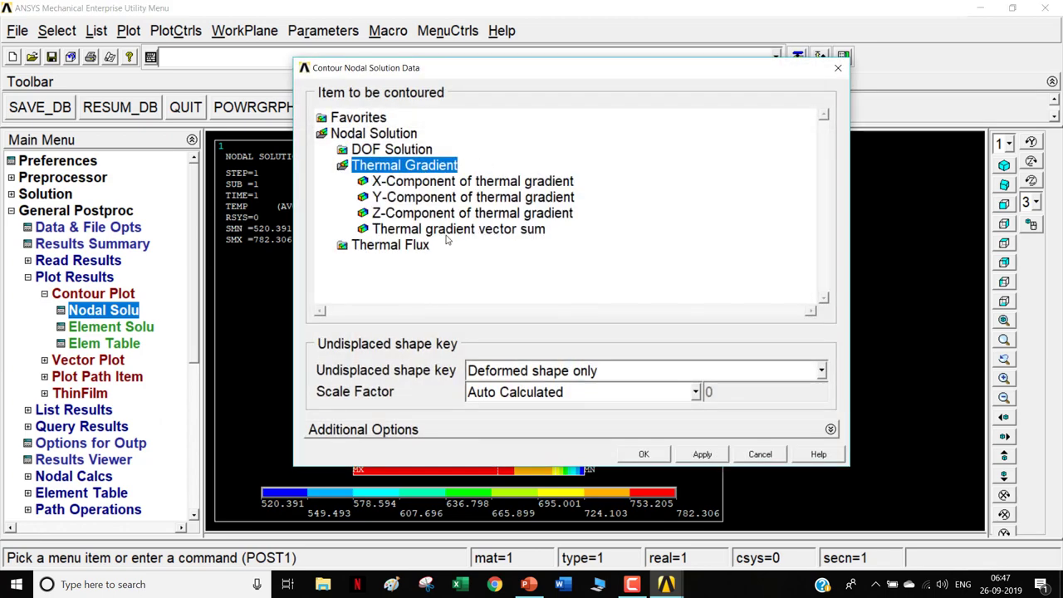
{"action": "left_click", "coordinate": [452, 229]}
{"action": "left_click", "coordinate": [661, 457]}
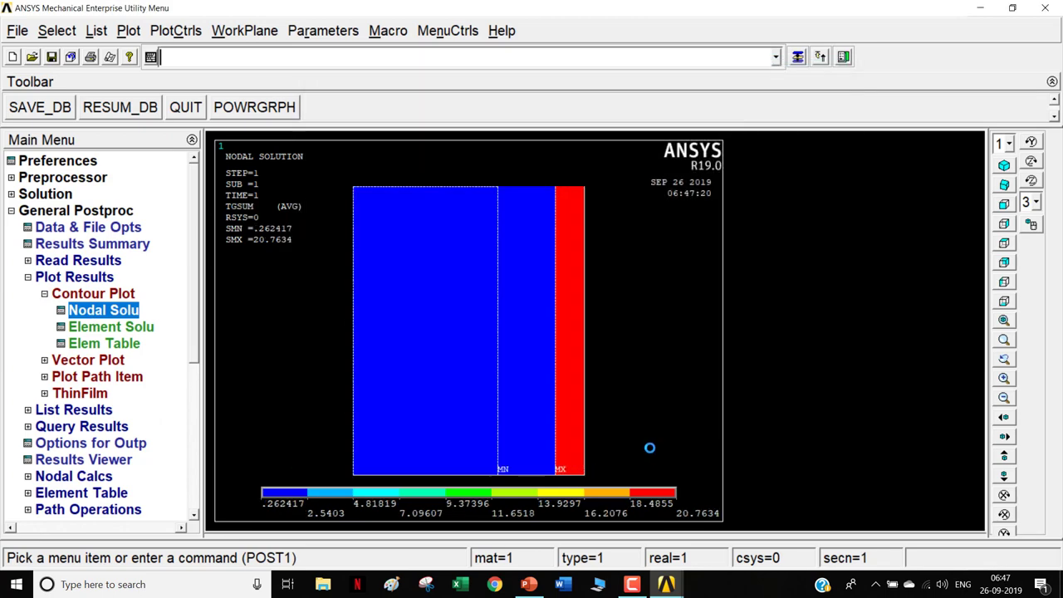
Step: Plot the nodal contour of the thermal flux vector sum with the deformed shape only
{"action": "left_click", "coordinate": [108, 311]}
{"action": "left_click", "coordinate": [390, 246]}
{"action": "left_click", "coordinate": [419, 248]}
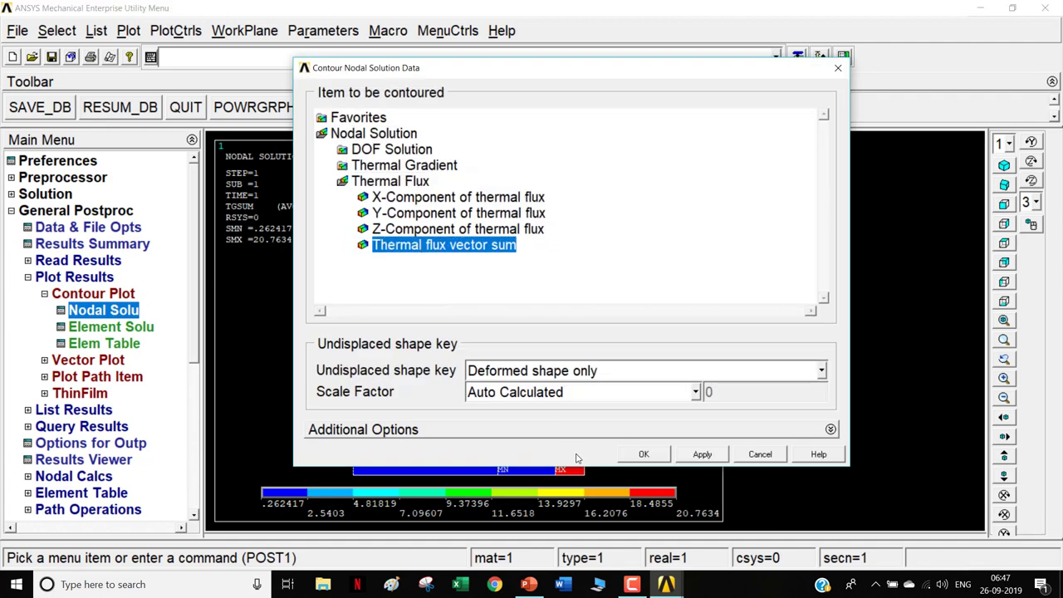
{"action": "left_click", "coordinate": [645, 456]}
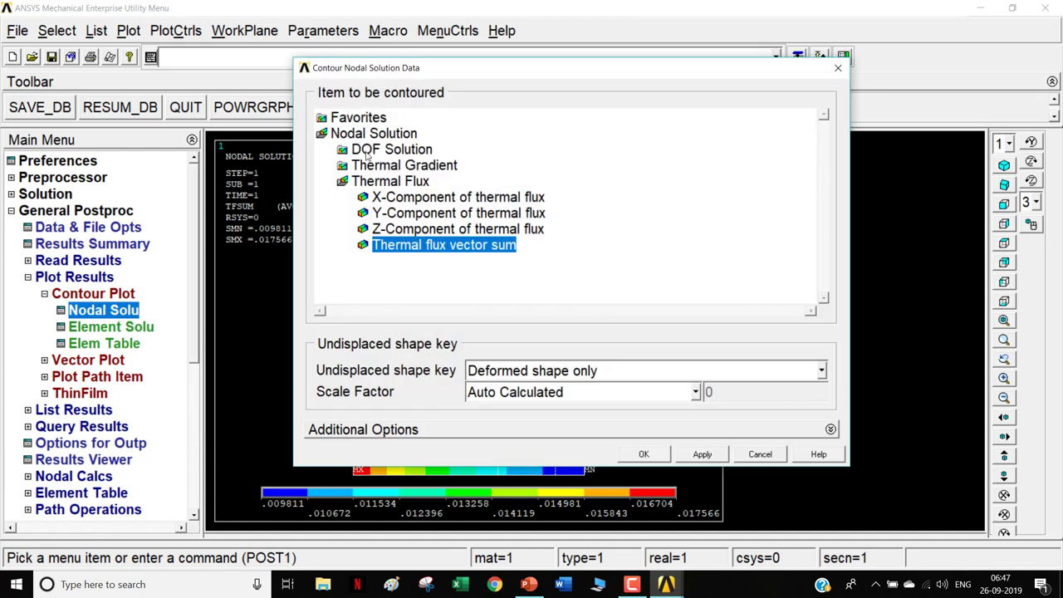
Step: Switch the contour plot from thermal flux back to Nodal Temperature
{"action": "left_click", "coordinate": [368, 151]}
{"action": "left_click", "coordinate": [397, 170]}
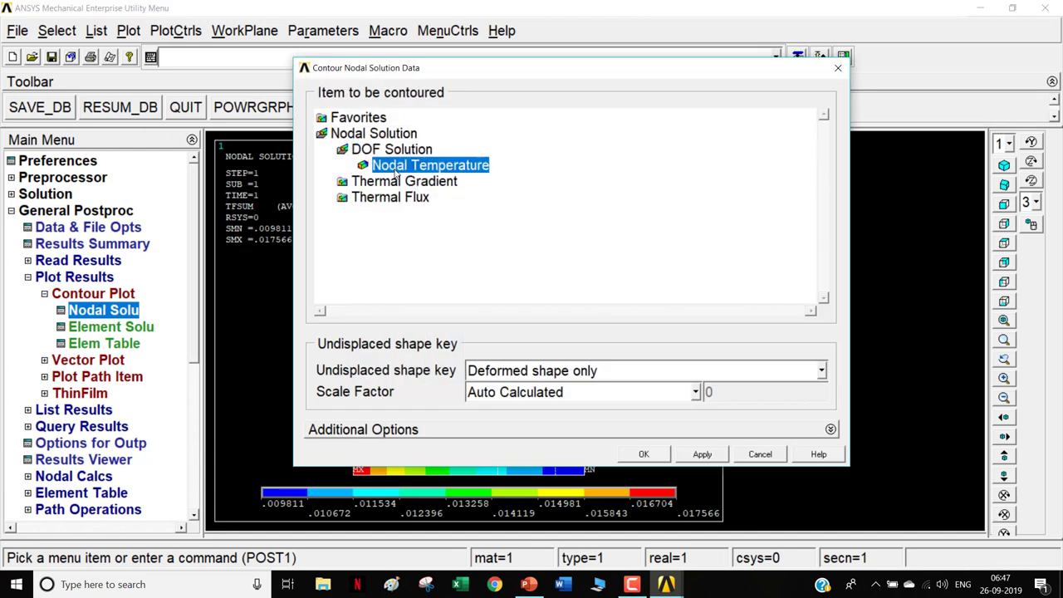
{"action": "left_click", "coordinate": [644, 456]}
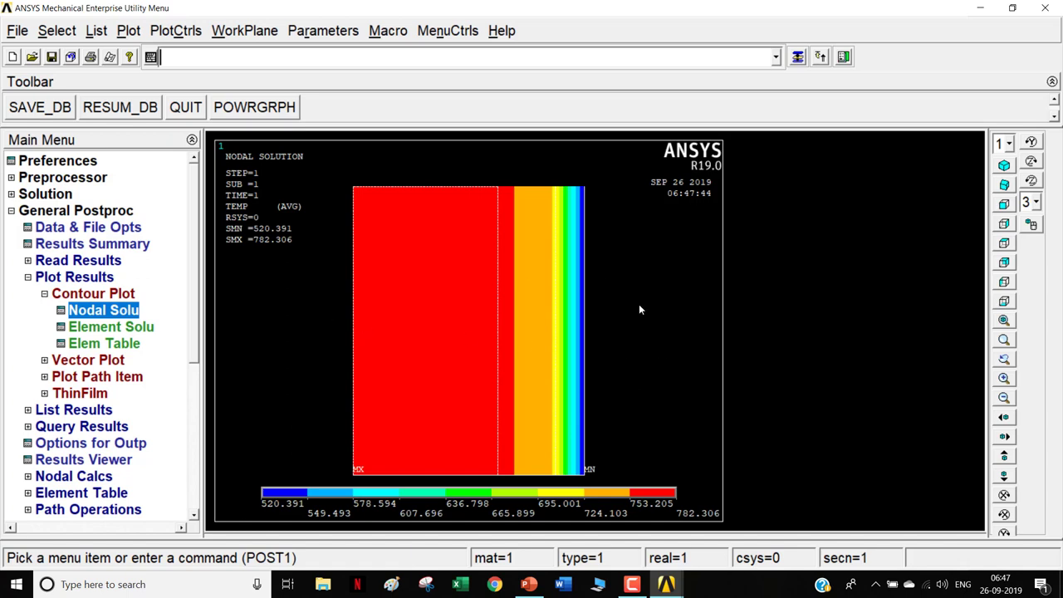
{"action": "left_click", "coordinate": [89, 279]}
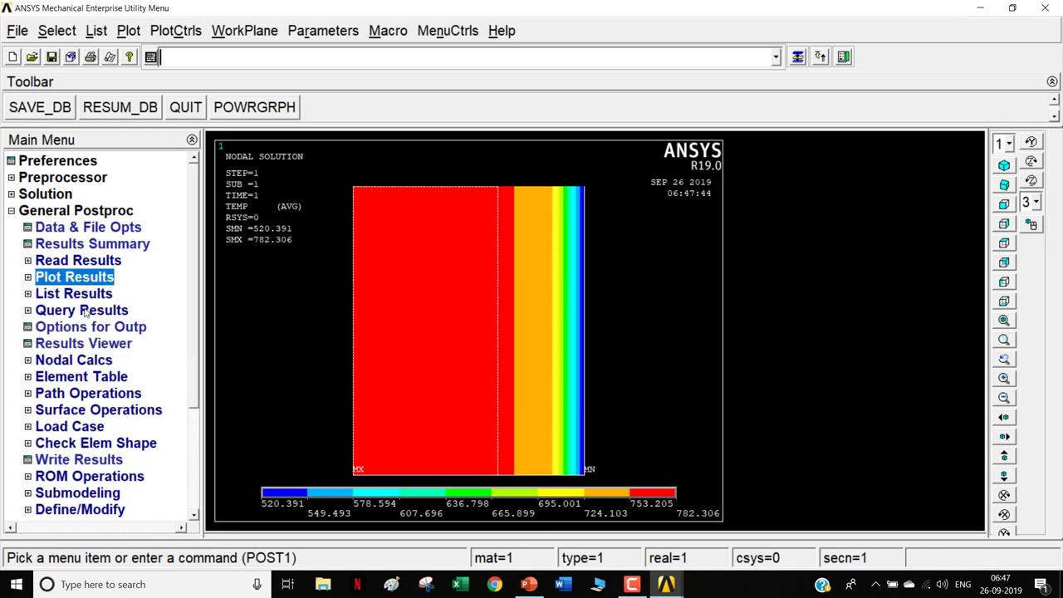
{"action": "left_click", "coordinate": [80, 394]}
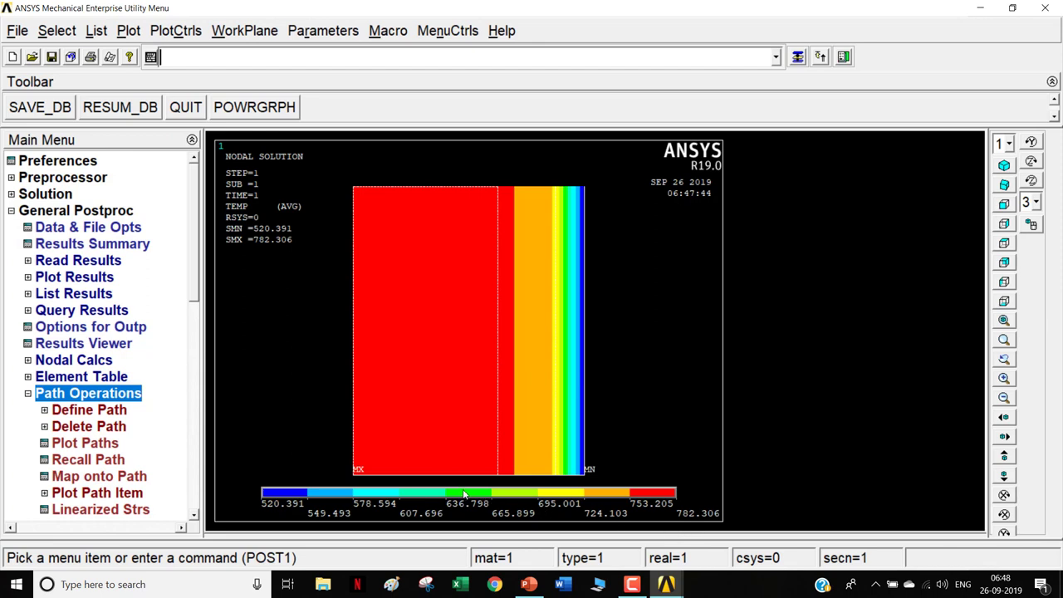
{"action": "left_click", "coordinate": [100, 395]}
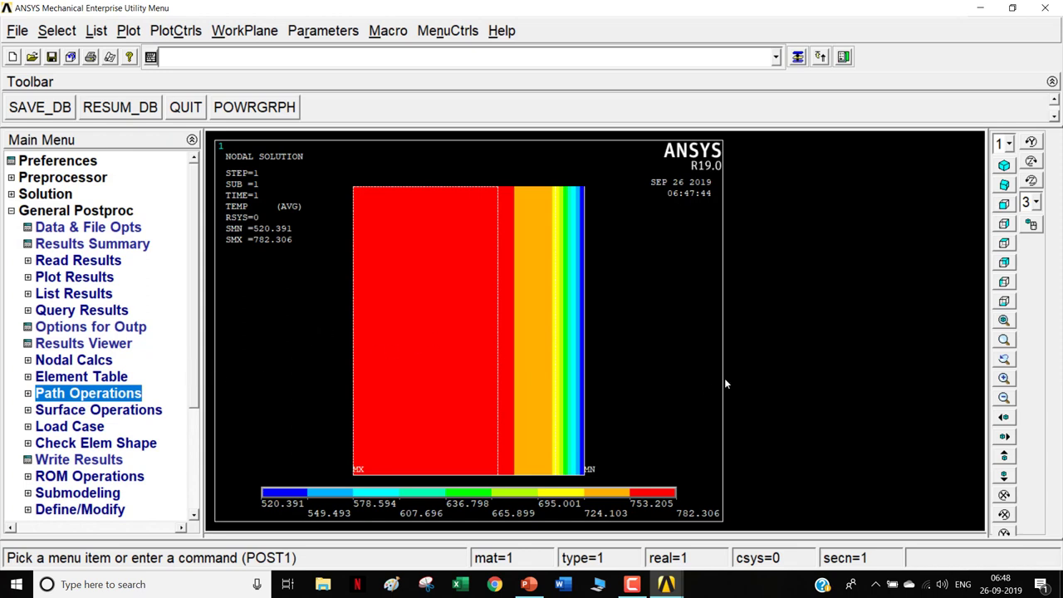
Step: List the nodal solution for the thermal gradient vector sum, look through the listing and close it
{"action": "left_click", "coordinate": [52, 297]}
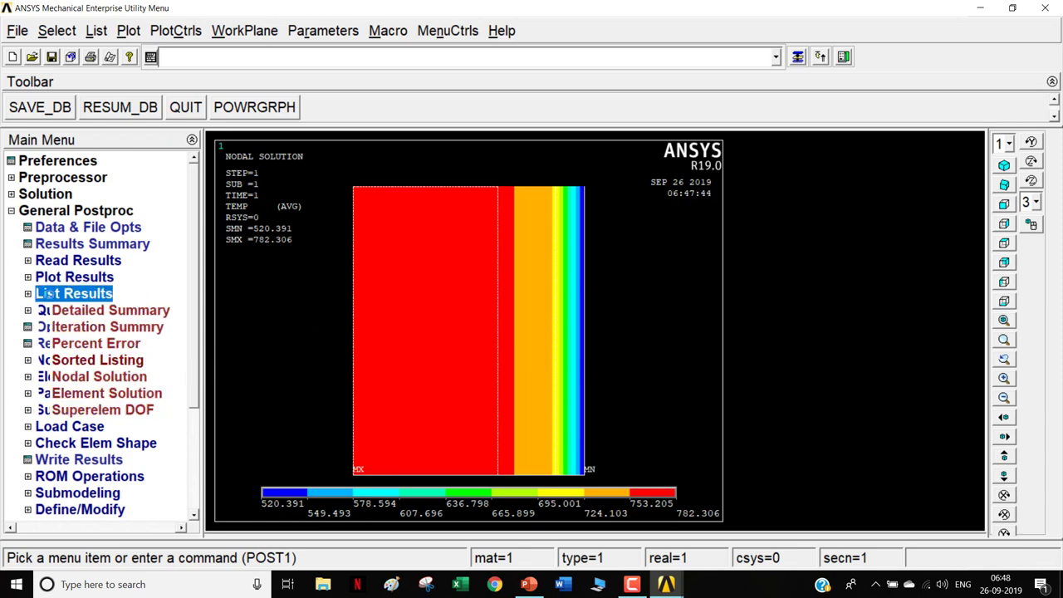
{"action": "left_click", "coordinate": [99, 376]}
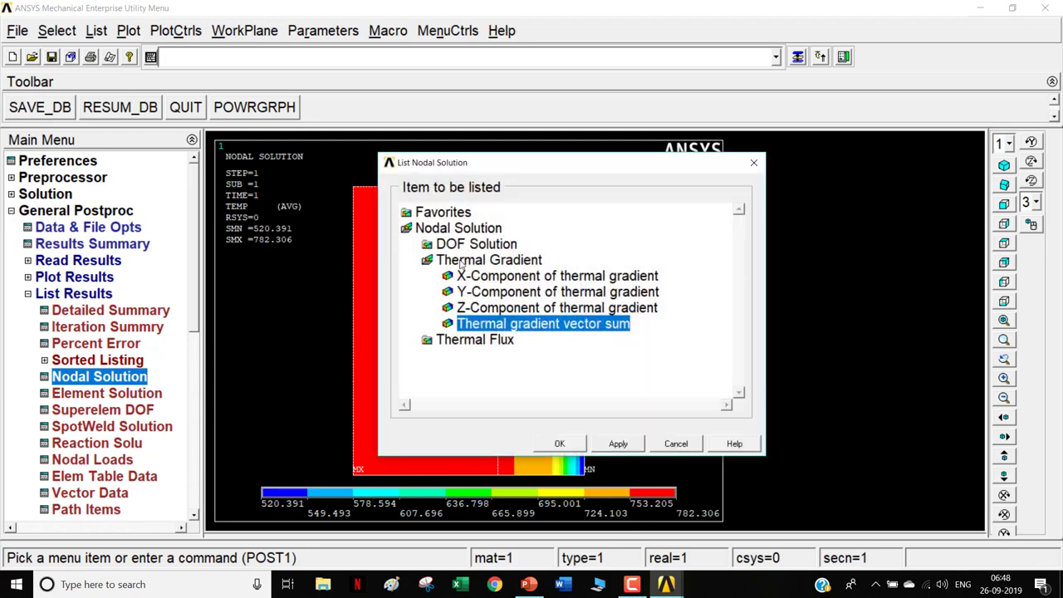
{"action": "left_click", "coordinate": [563, 447]}
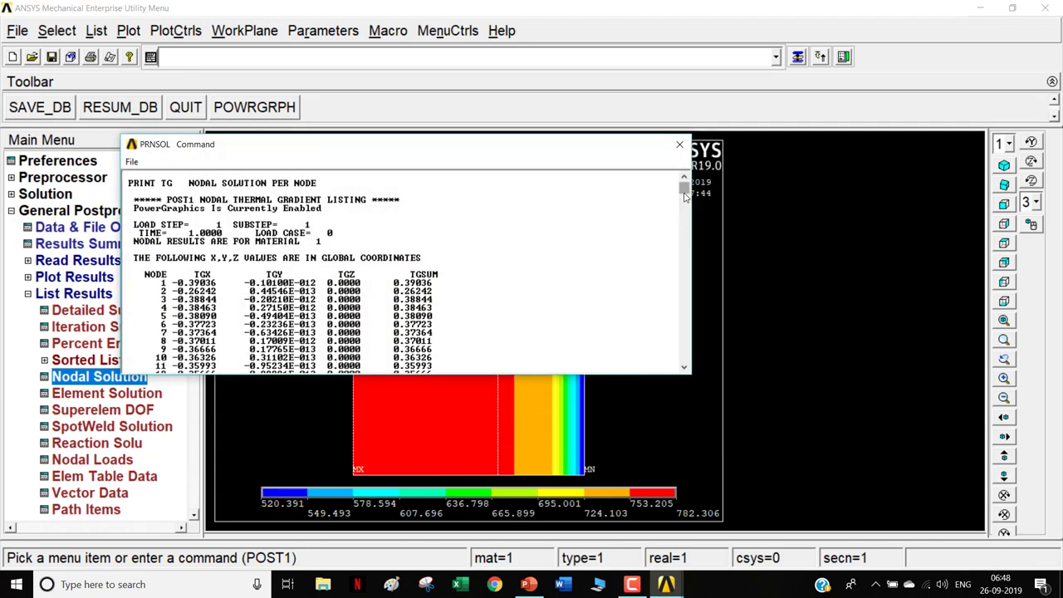
{"action": "left_click_drag", "start_coordinate": [684, 195], "coordinate": [684, 235]}
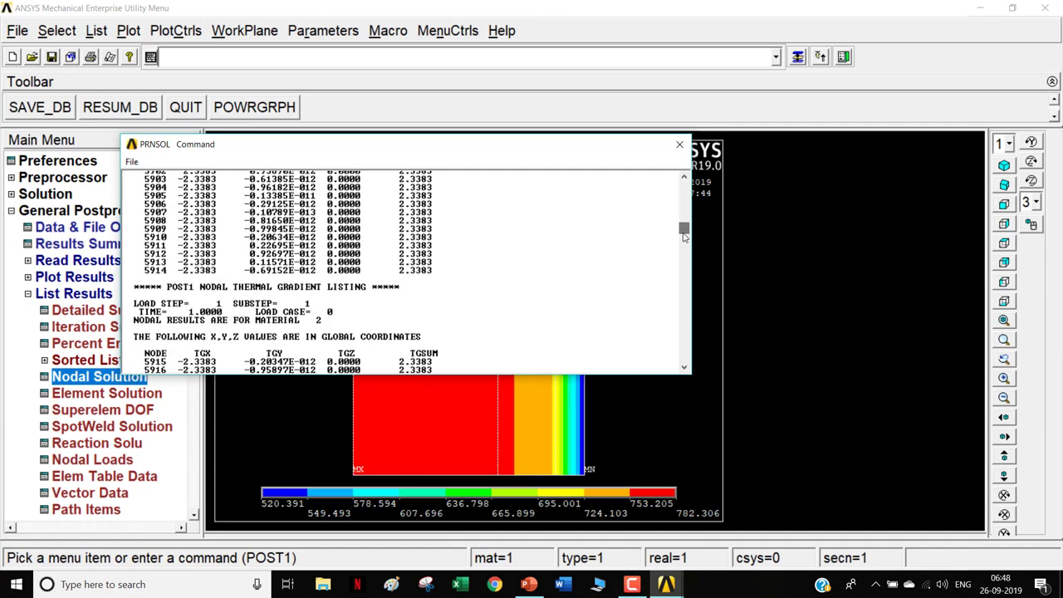
{"action": "left_click", "coordinate": [681, 146]}
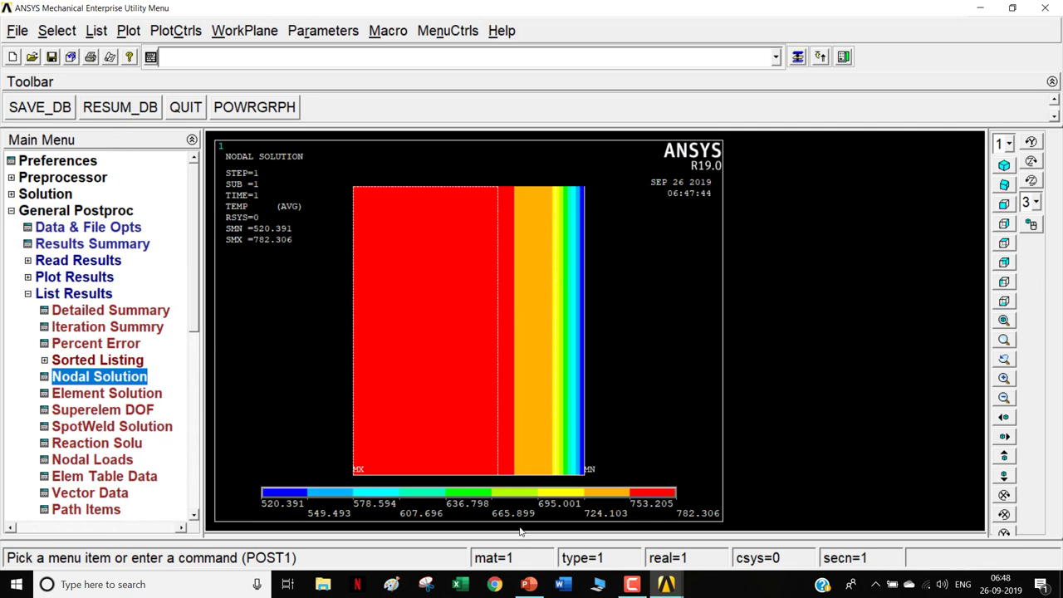
Step: Switch to PowerPoint, examine the composite sphere problem definition on slide 20, and return to ANSYS
{"action": "left_click", "coordinate": [530, 587]}
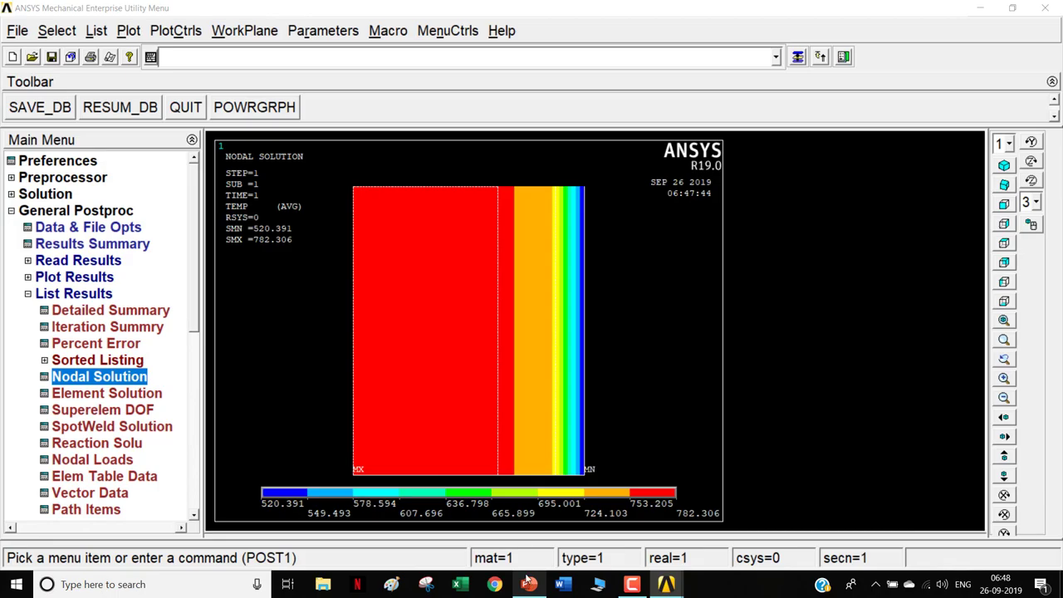
{"action": "left_click", "coordinate": [530, 584]}
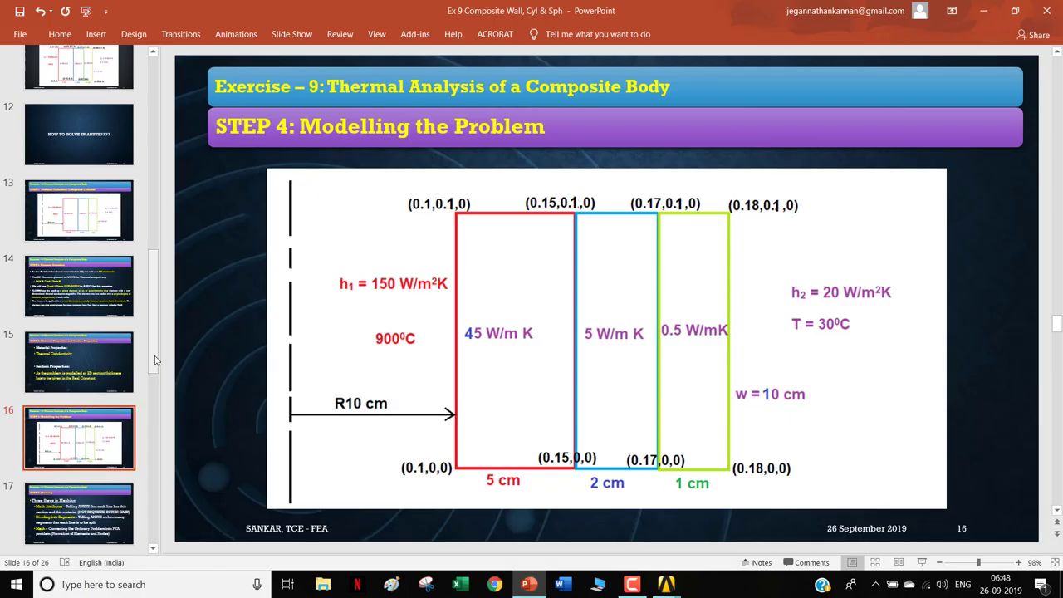
{"action": "left_click_drag", "start_coordinate": [158, 364], "coordinate": [153, 435]}
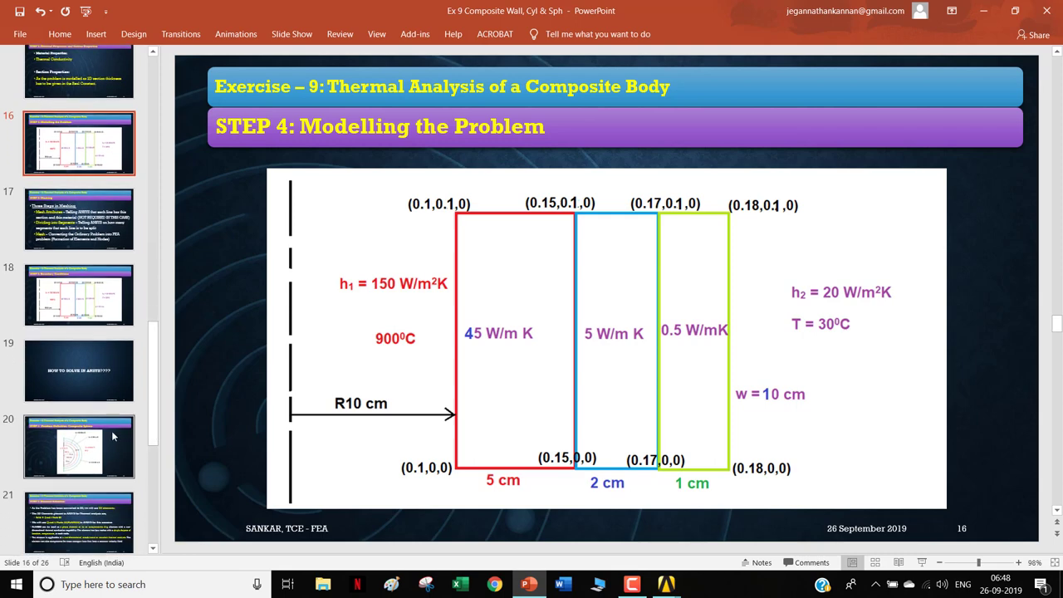
{"action": "left_click", "coordinate": [112, 436]}
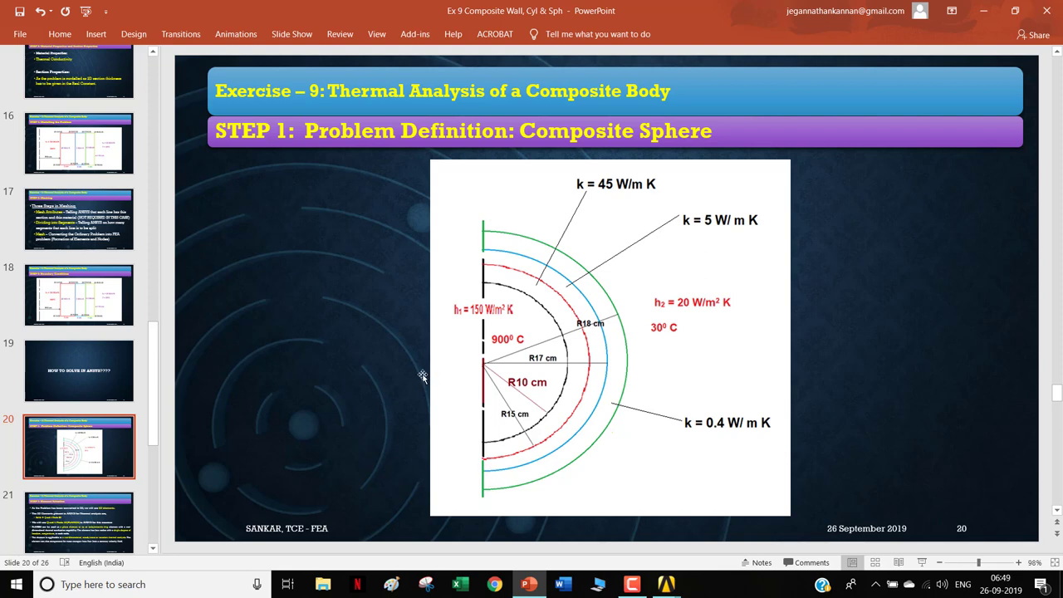
{"action": "left_click", "coordinate": [984, 11]}
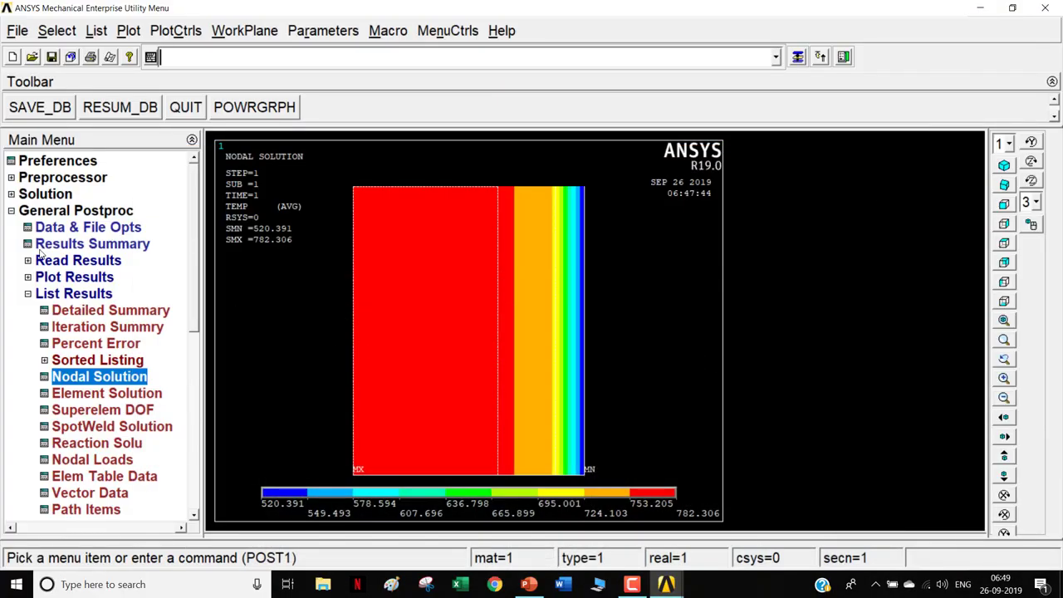
Step: Copy the complete command log from the Session Editor into a new Notepad document
{"action": "left_click", "coordinate": [63, 213]}
{"action": "left_click", "coordinate": [83, 280]}
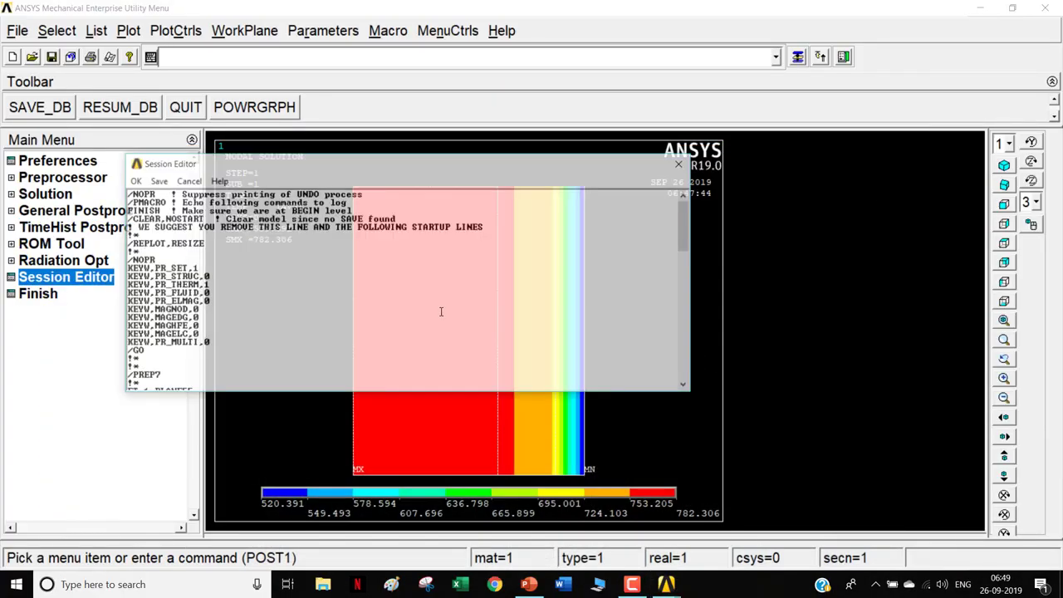
{"action": "left_click", "coordinate": [439, 313]}
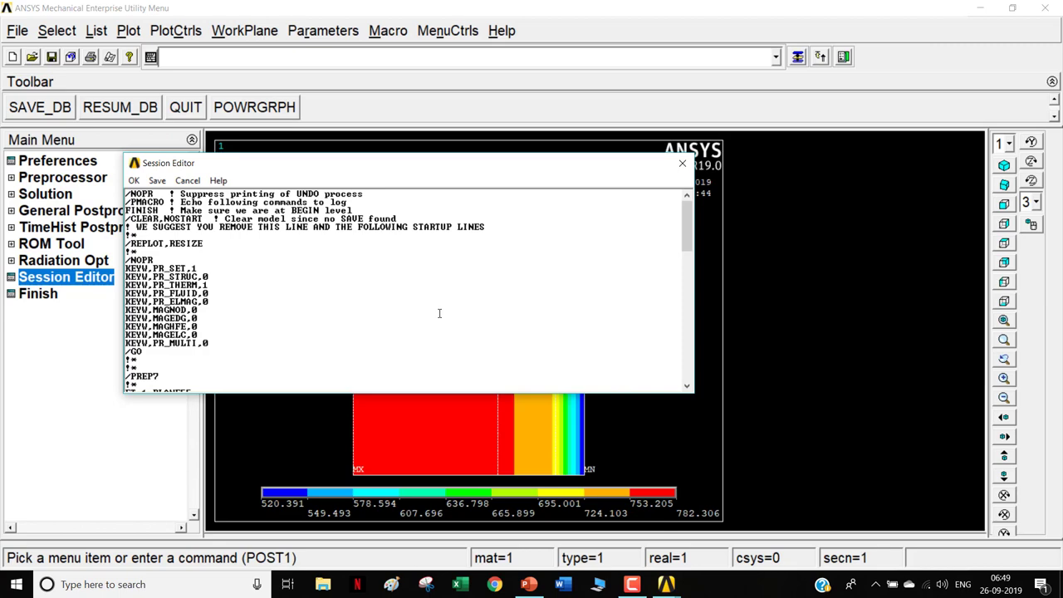
{"action": "key", "text": "ctrl+a"}
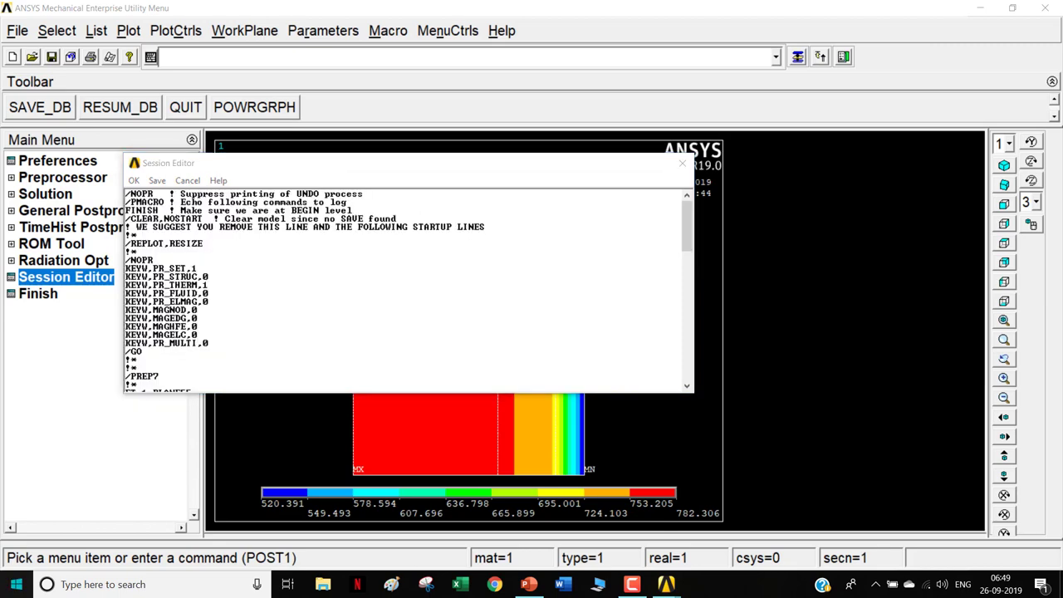
{"action": "key", "text": "super"}
{"action": "type", "text": "notepad"}
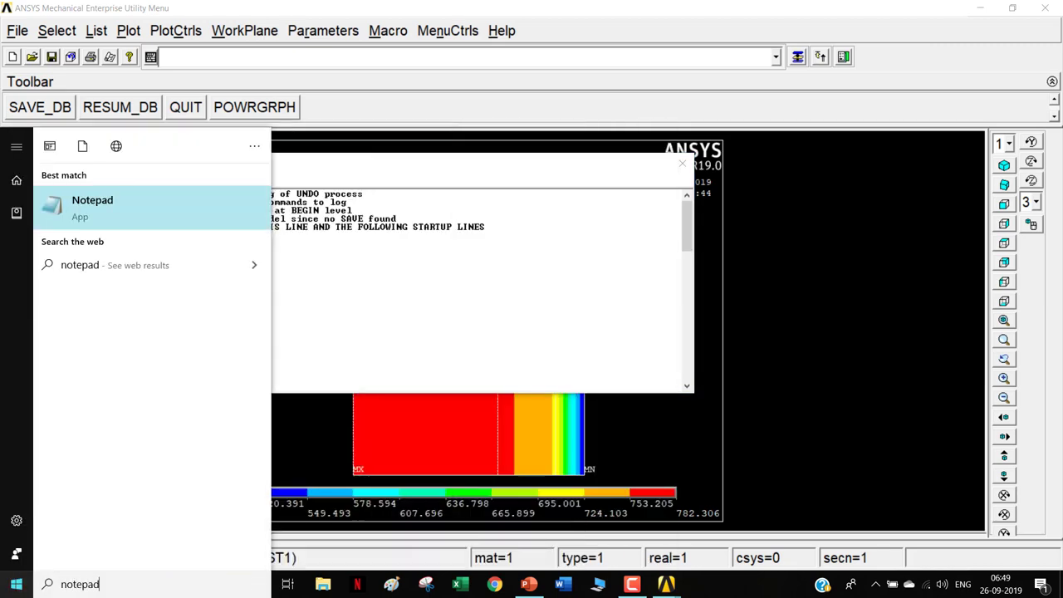
{"action": "key", "text": "Return"}
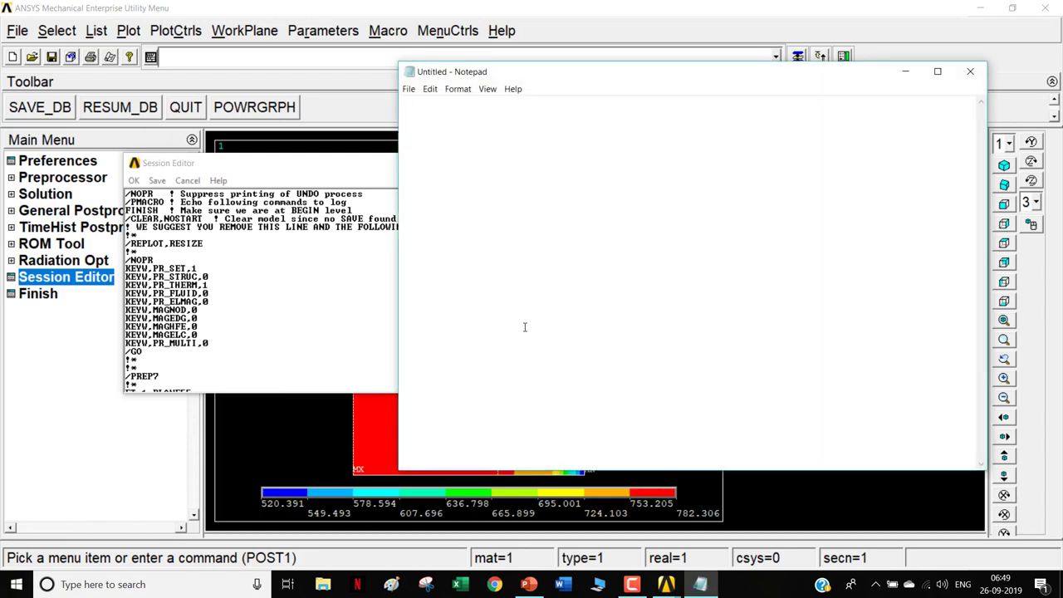
{"action": "key", "text": "ctrl+v"}
Step: Save the pasted log as the text file "Composite Cylinder" in the Ex 9 folder, then close Notepad and the Session Editor
{"action": "key", "text": "ctrl+s"}
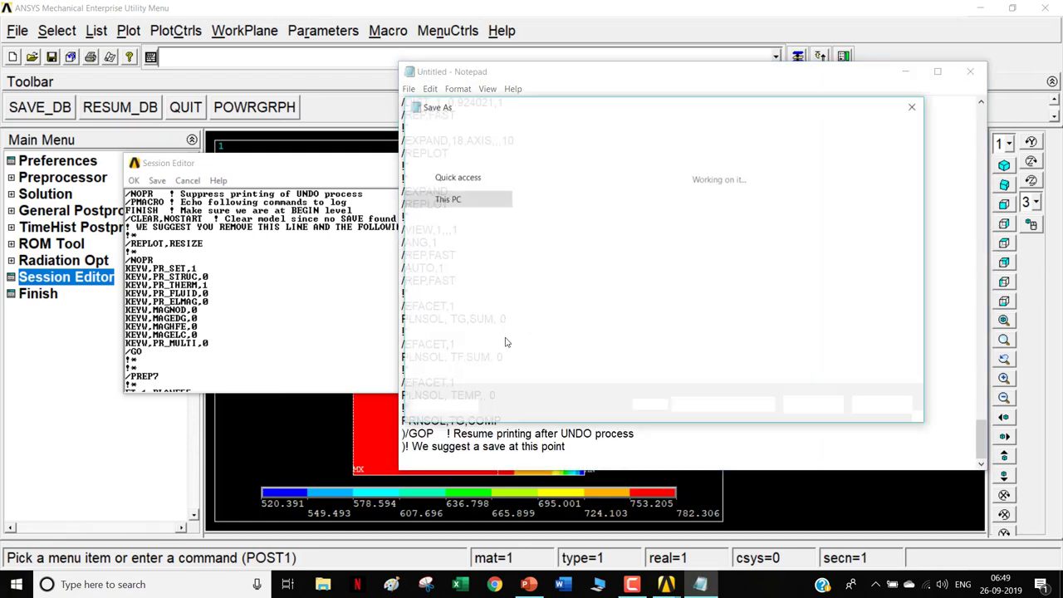
{"action": "type", "text": "Composie"}
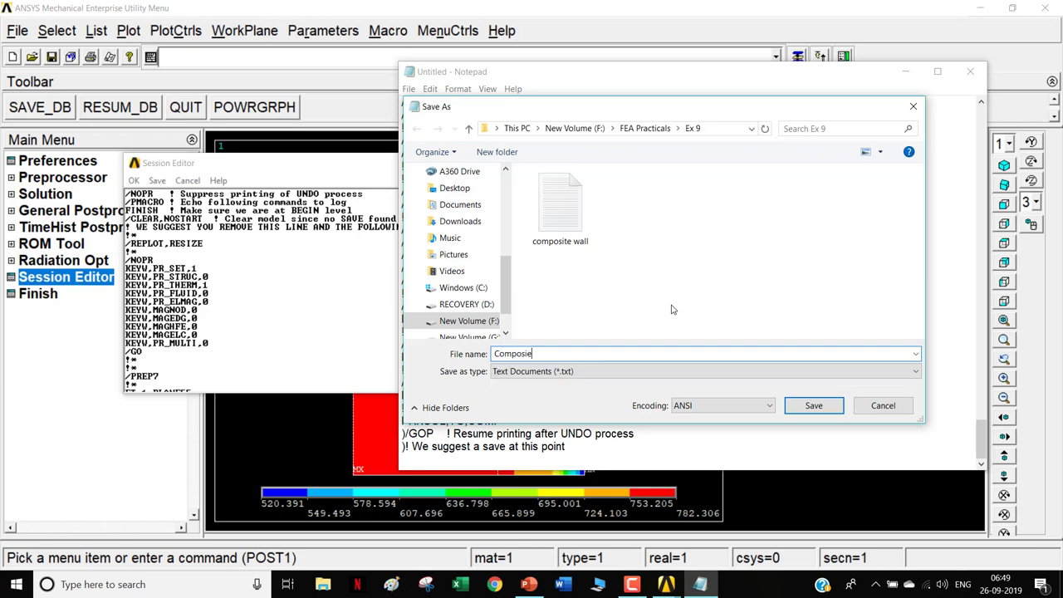
{"action": "key", "text": "BackSpace"}
{"action": "type", "text": "te Cylinder"}
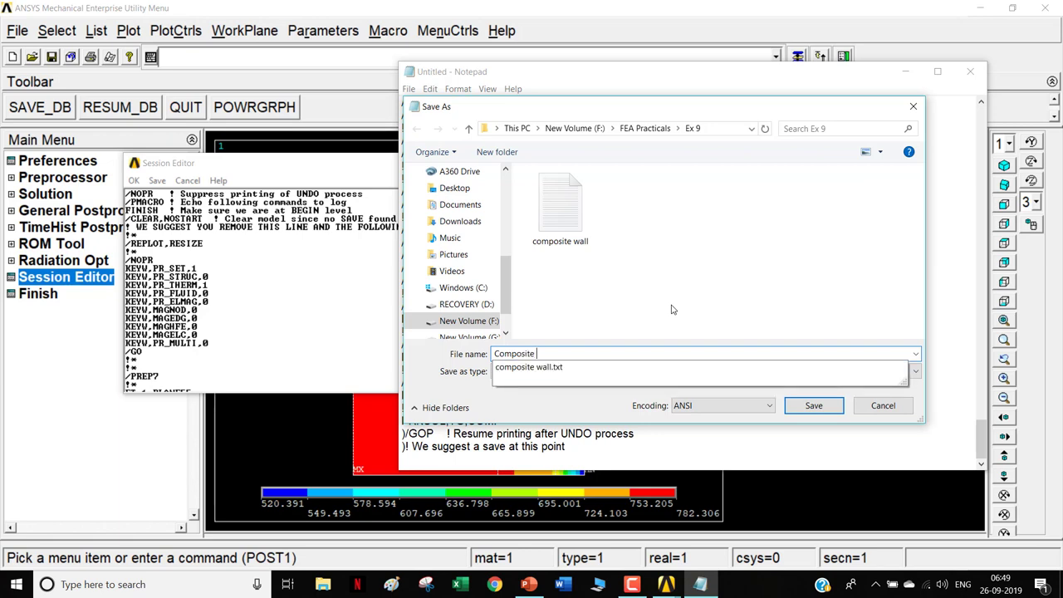
{"action": "key", "text": "Return"}
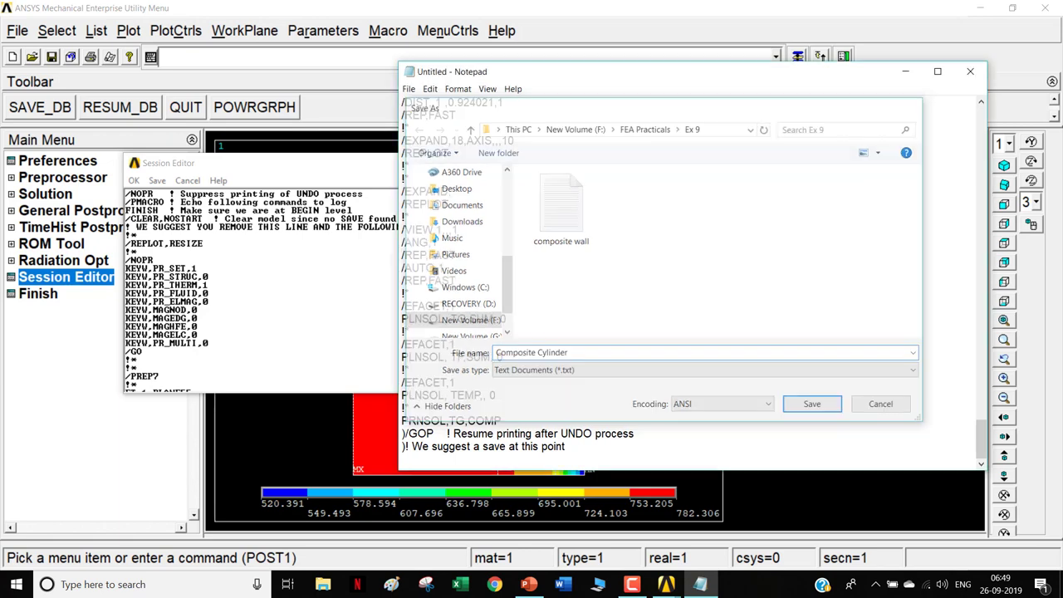
{"action": "left_click", "coordinate": [969, 73]}
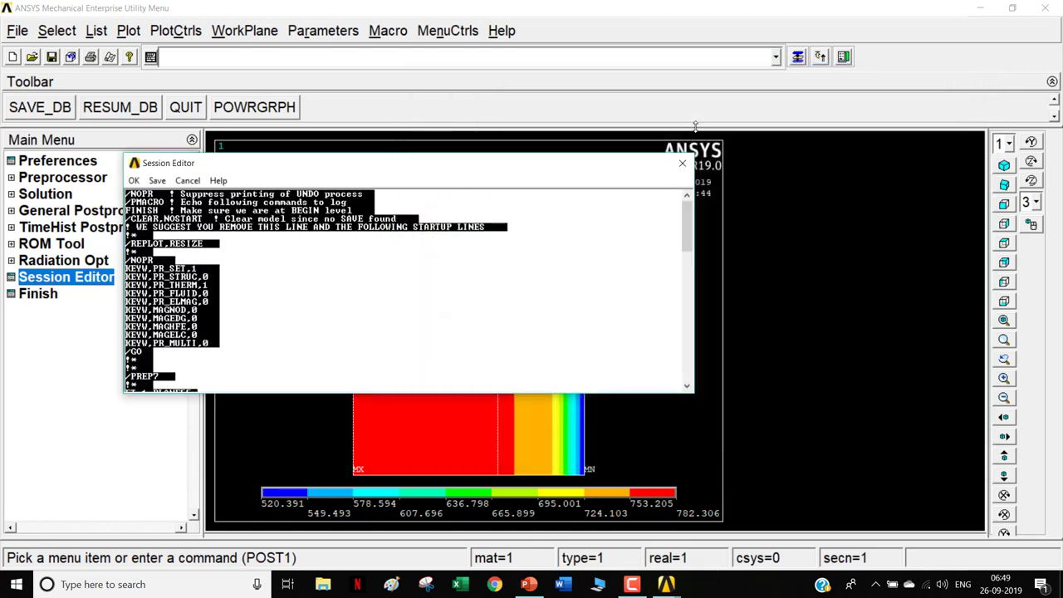
{"action": "left_click", "coordinate": [682, 162]}
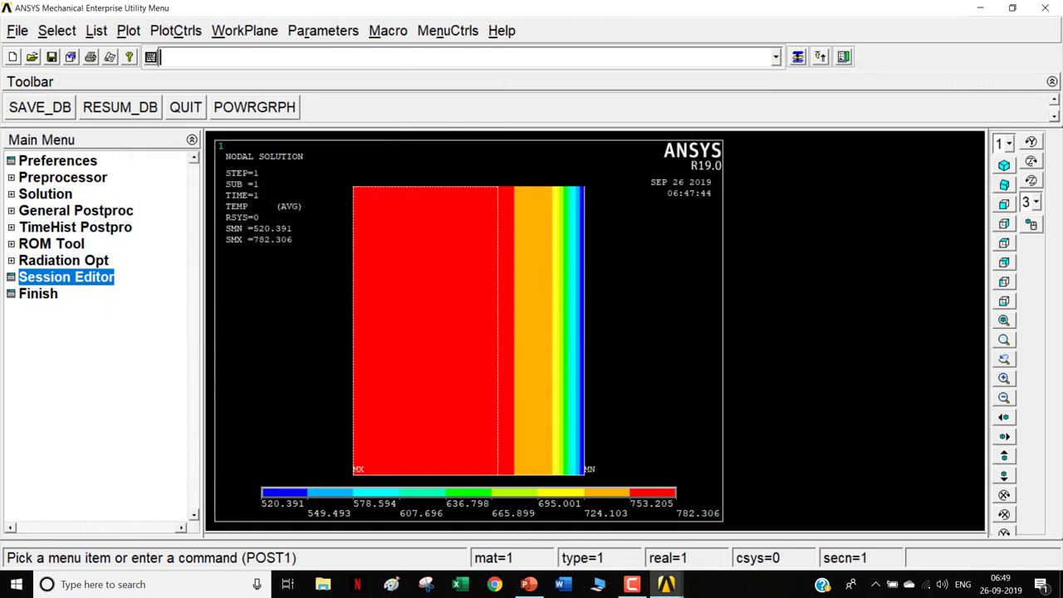
Step: Clear the database and start a new analysis with the Do not read file option
{"action": "left_click", "coordinate": [18, 30]}
{"action": "left_click", "coordinate": [50, 52]}
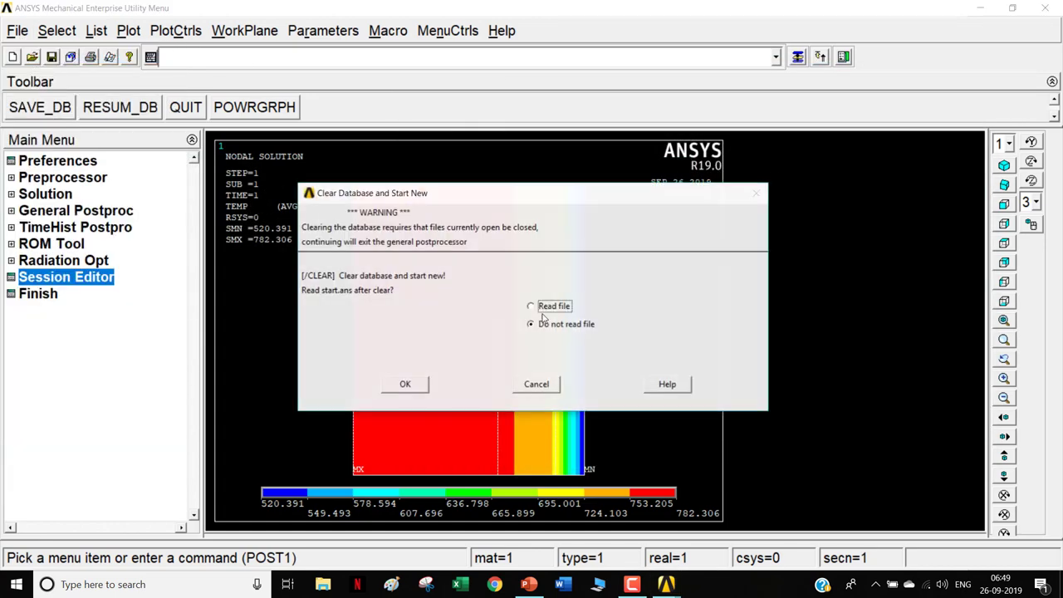
{"action": "left_click", "coordinate": [401, 384]}
{"action": "left_click", "coordinate": [166, 115]}
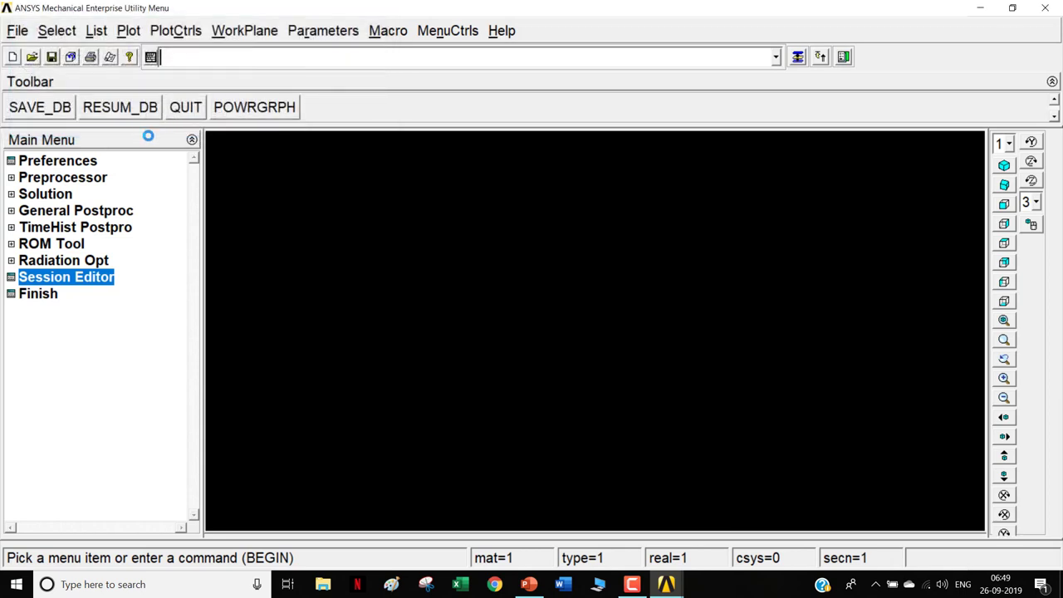
Step: Set the GUI filtering preferences to the Thermal discipline with the h-Method
{"action": "left_click", "coordinate": [86, 164]}
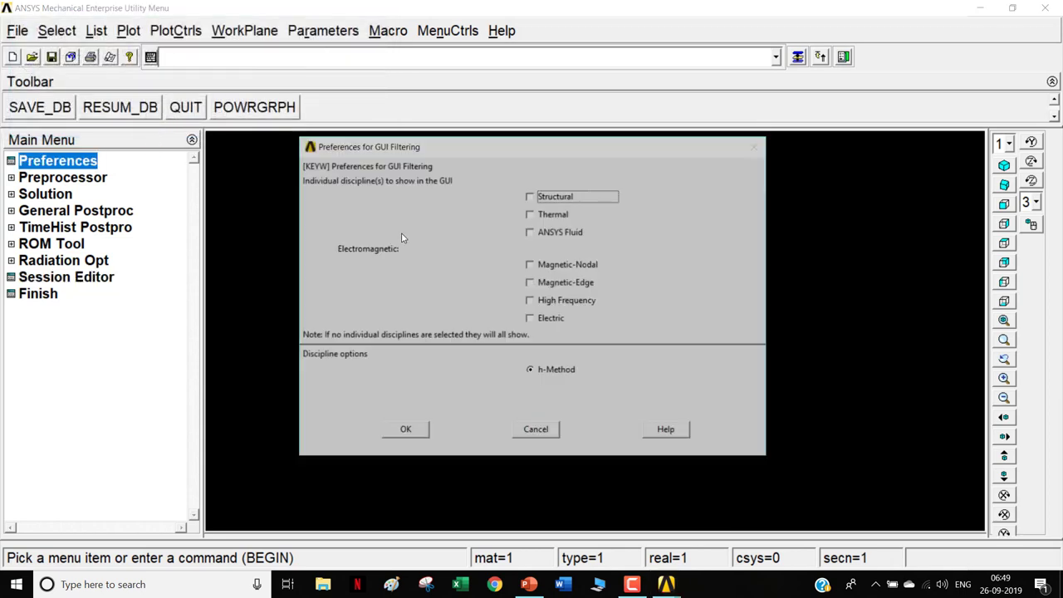
{"action": "left_click", "coordinate": [560, 215]}
{"action": "left_click", "coordinate": [395, 432]}
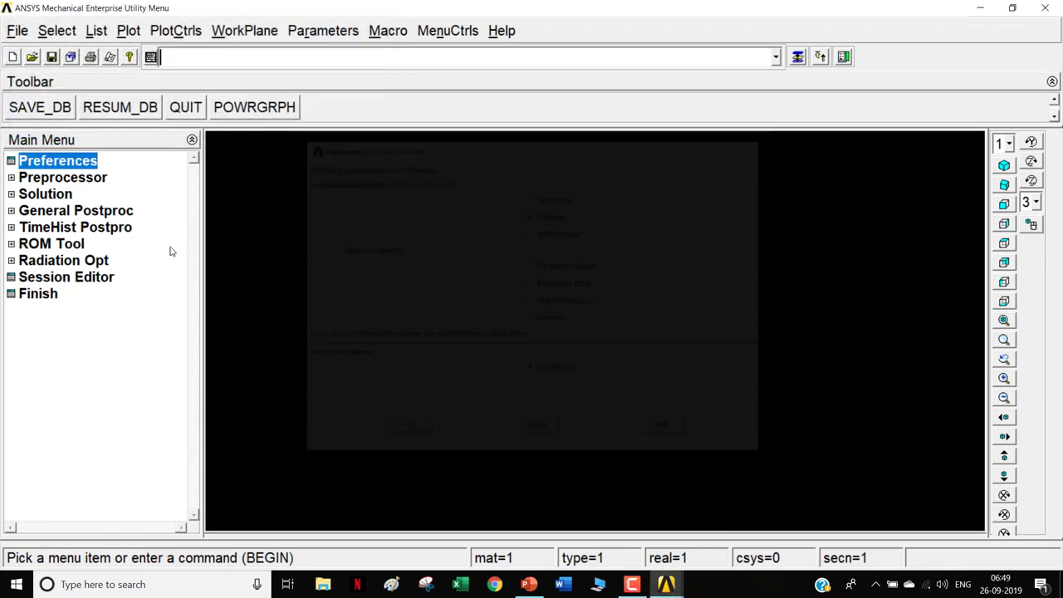
Step: Add the thermal solid element Quad 4node 55 as element type reference number 1
{"action": "left_click", "coordinate": [63, 177]}
{"action": "left_click", "coordinate": [79, 194]}
{"action": "left_click", "coordinate": [99, 210]}
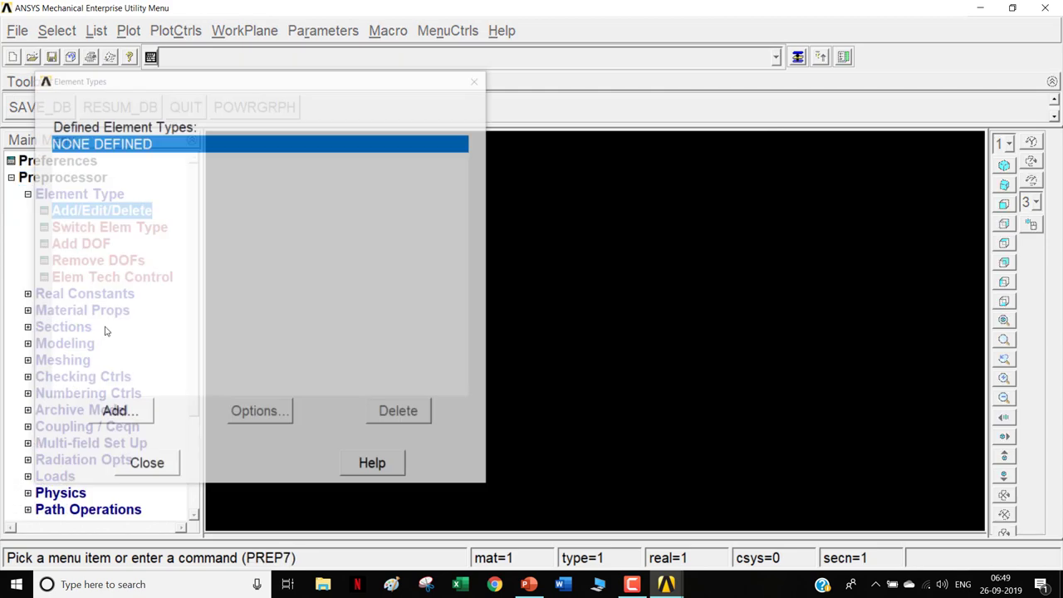
{"action": "left_click", "coordinate": [129, 415]}
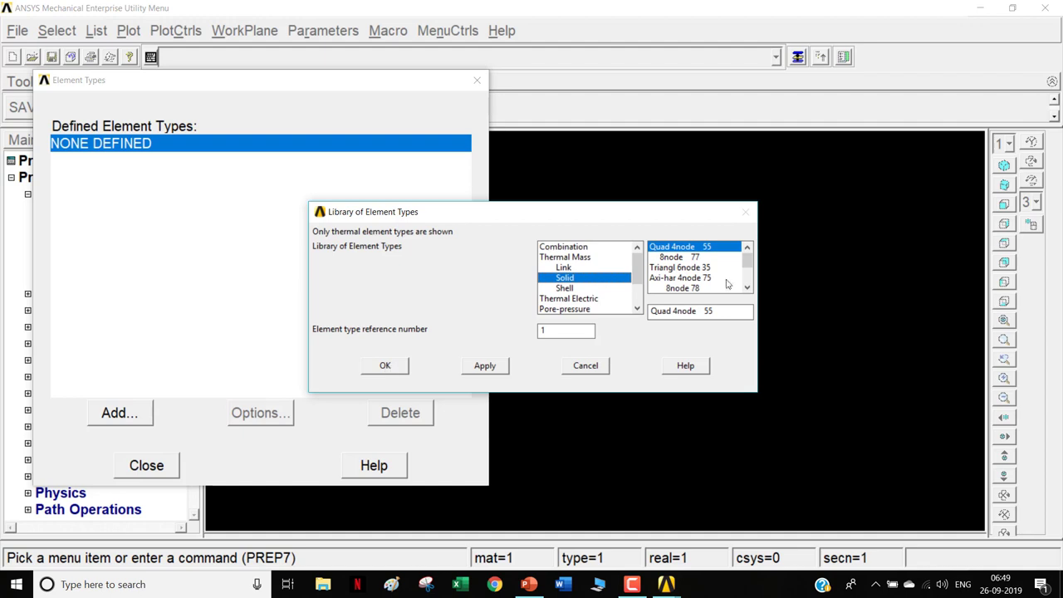
{"action": "left_click", "coordinate": [385, 366]}
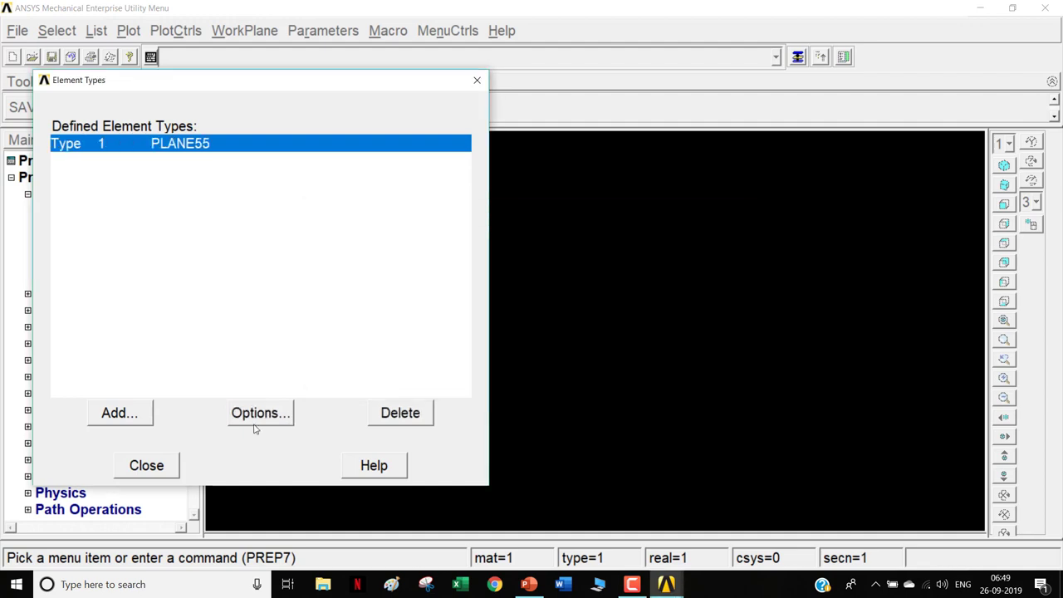
Step: Set the PLANE55 element behavior K3 to Axisymmetric and close the element type definitions
{"action": "left_click", "coordinate": [260, 413]}
{"action": "left_click", "coordinate": [689, 269]}
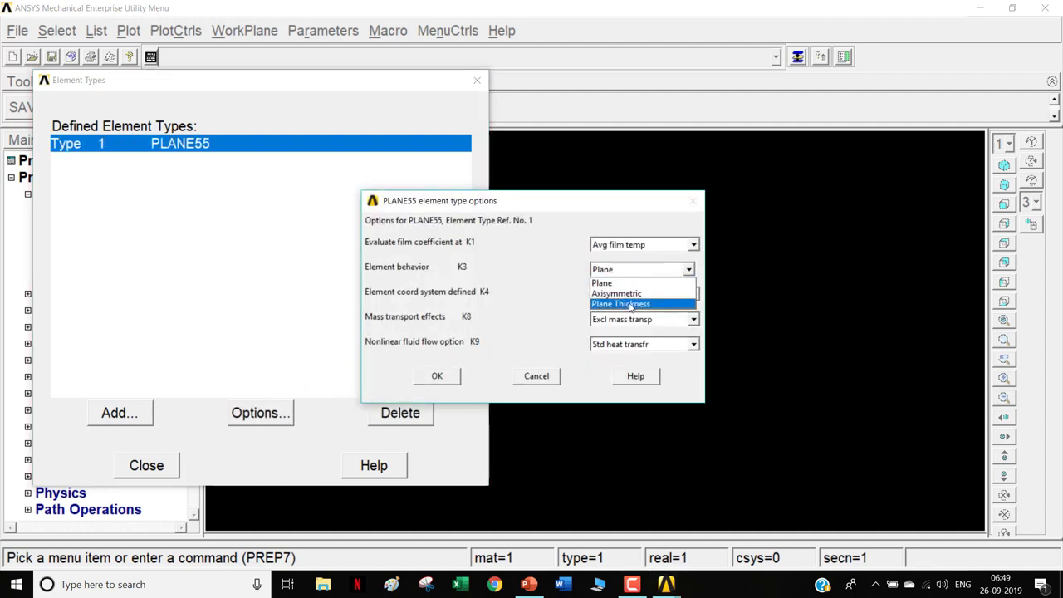
{"action": "left_click", "coordinate": [621, 292]}
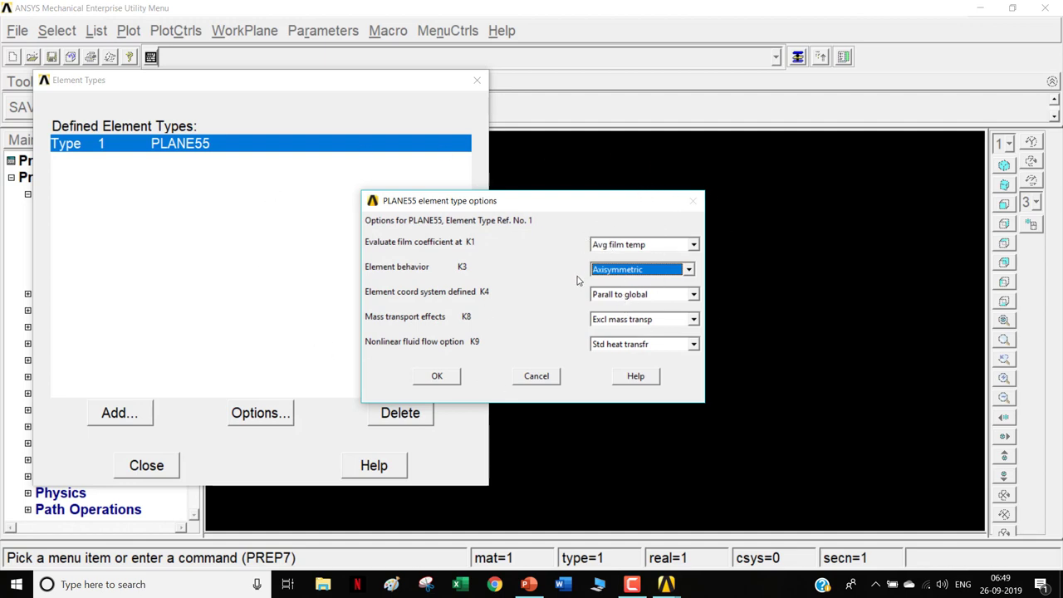
{"action": "left_click", "coordinate": [447, 378]}
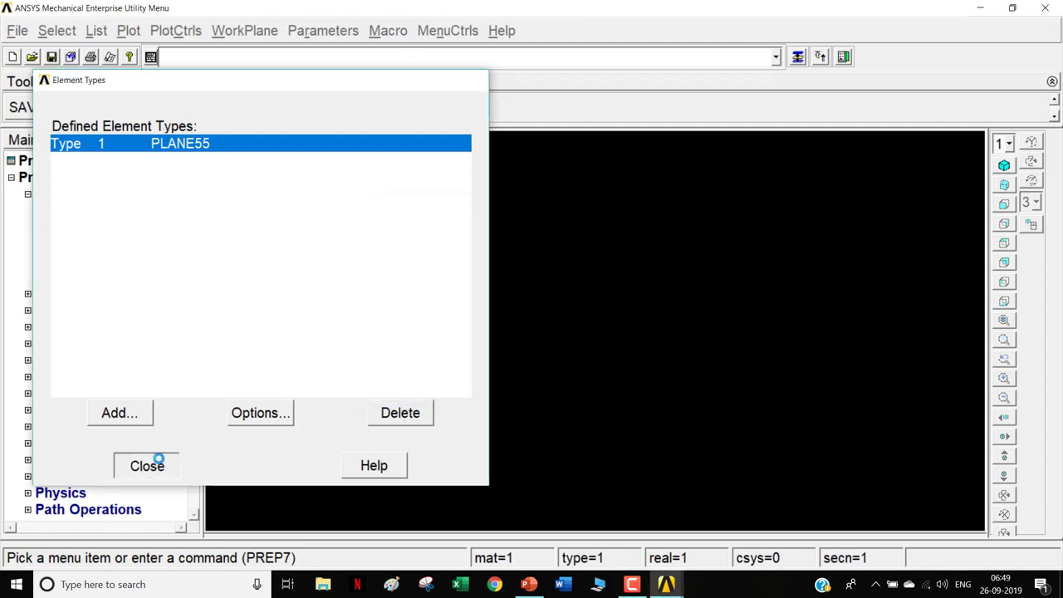
{"action": "left_click", "coordinate": [156, 462]}
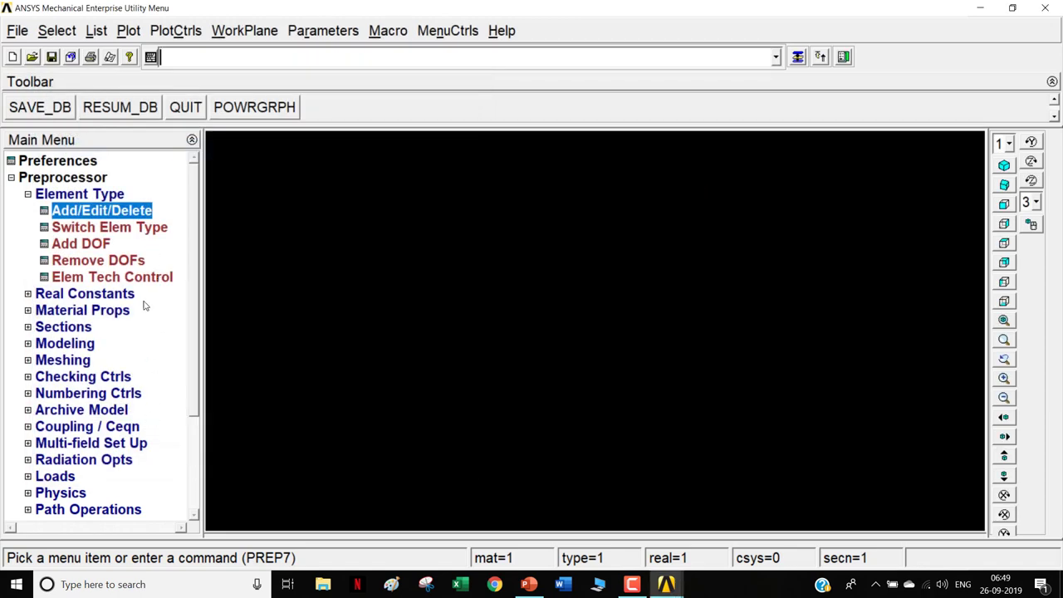
Step: Define isotropic thermal conductivity KXX of 45e-3 for material model 1, consulting the composite sphere problem slide for the layer conductivities
{"action": "left_click", "coordinate": [95, 314]}
{"action": "left_click", "coordinate": [100, 295]}
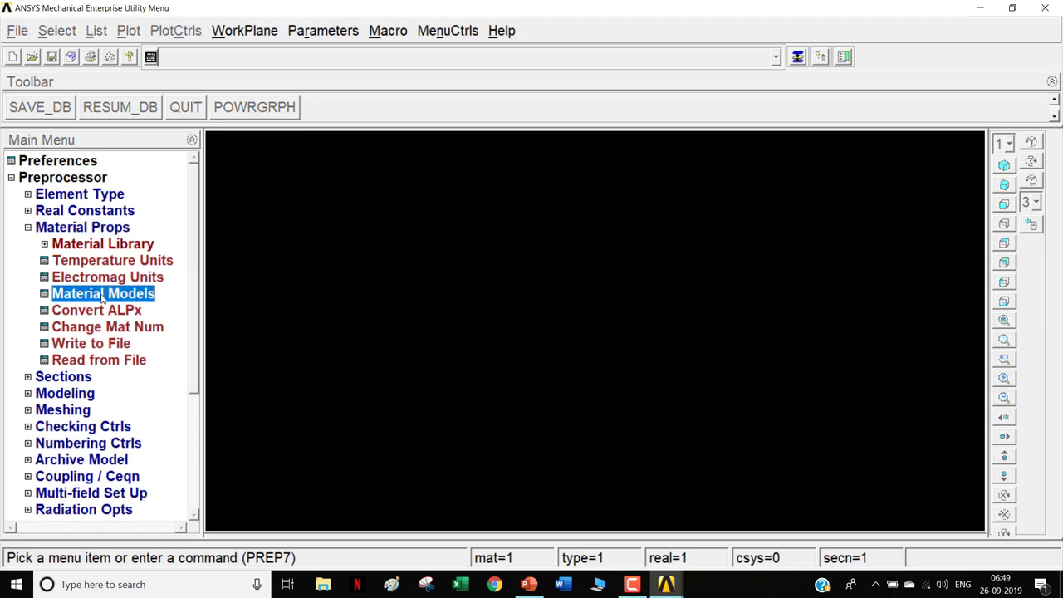
{"action": "double_click", "coordinate": [560, 272]}
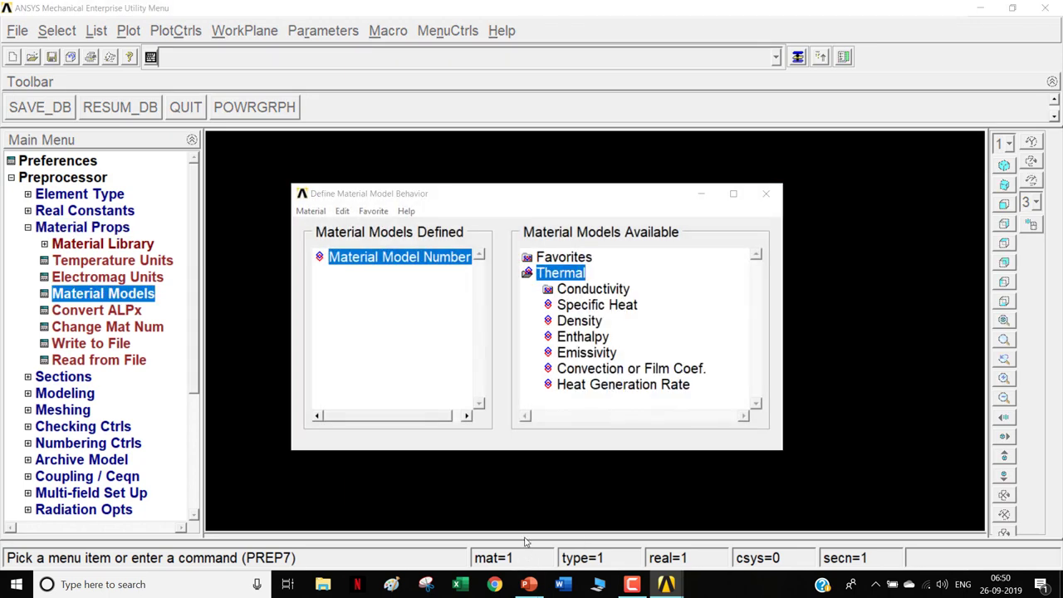
{"action": "key", "text": "alt+Tab"}
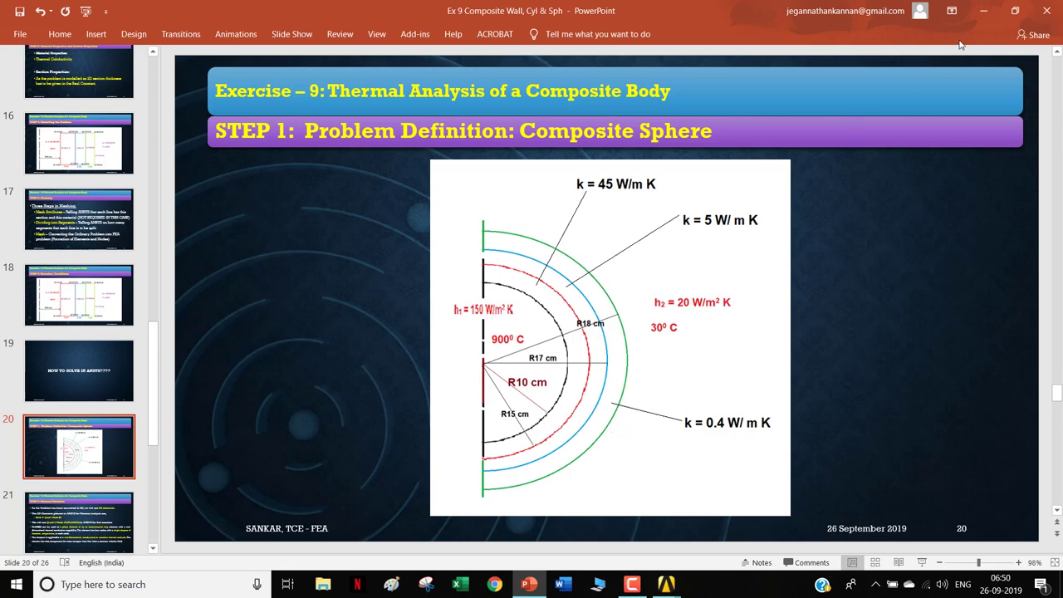
{"action": "left_click", "coordinate": [983, 11]}
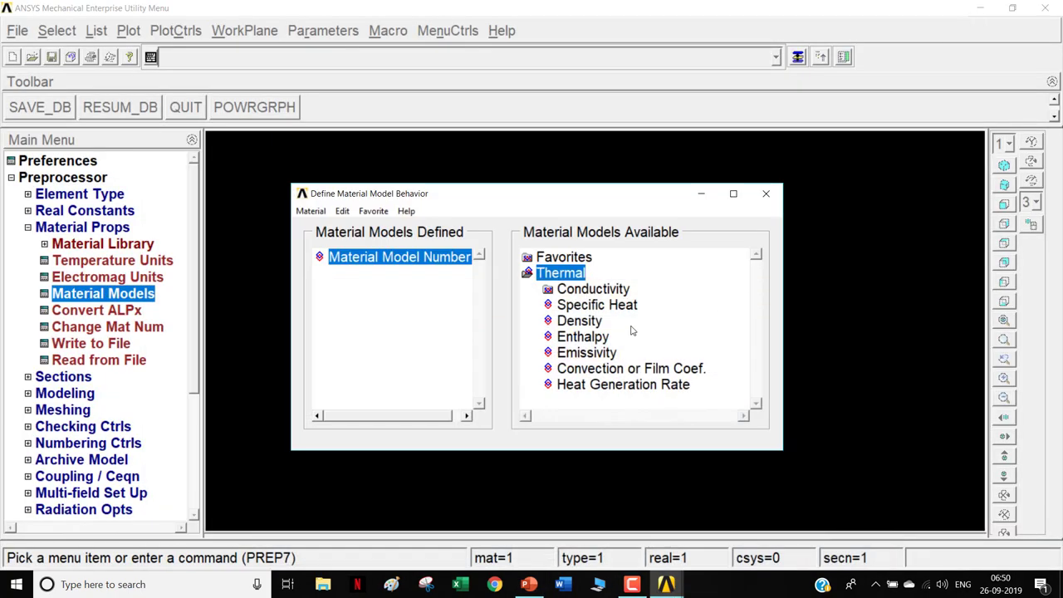
{"action": "double_click", "coordinate": [609, 288]}
{"action": "double_click", "coordinate": [615, 305]}
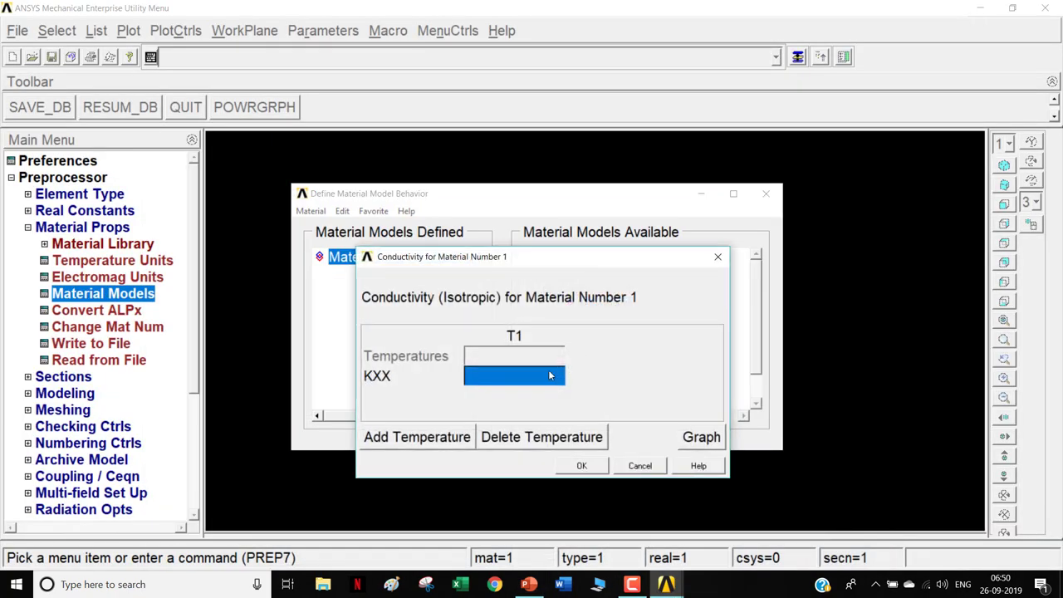
{"action": "type", "text": "45e-3"}
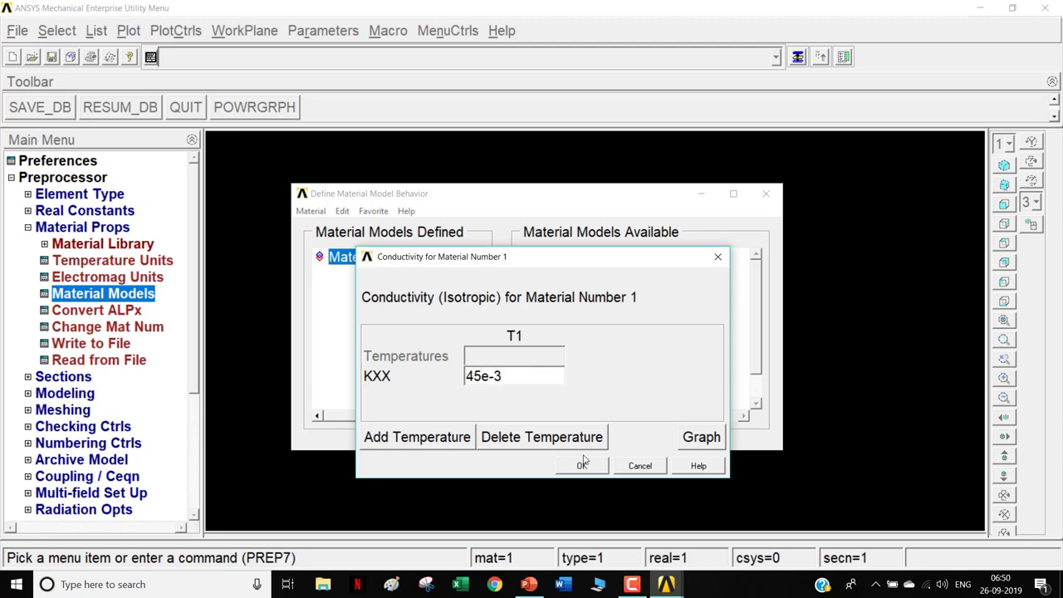
{"action": "left_click", "coordinate": [581, 465]}
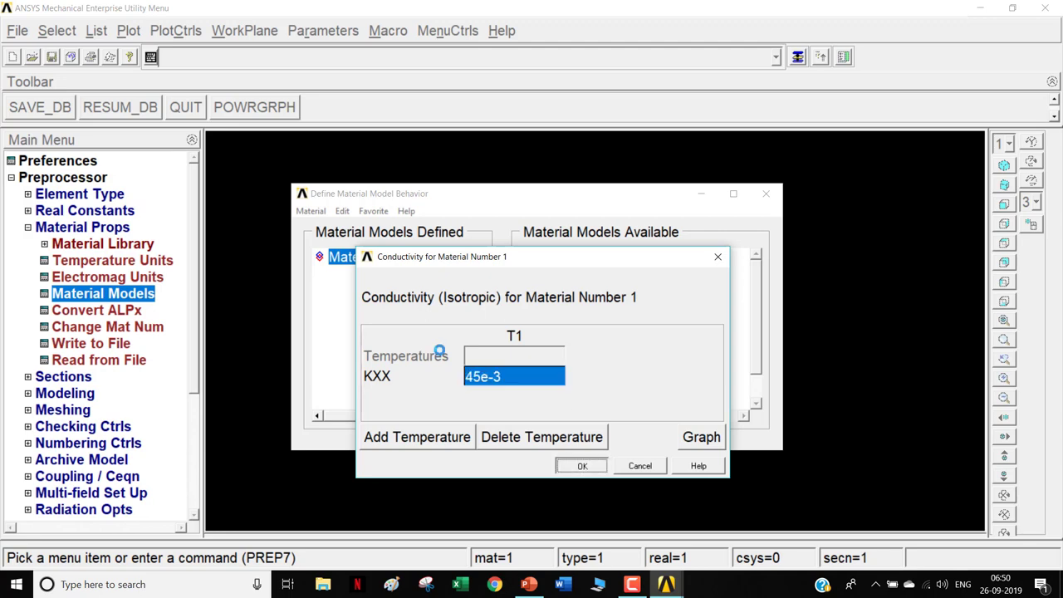
Step: Add material model 2 and set its isotropic thermal conductivity KXX to 5e-3
{"action": "left_click", "coordinate": [312, 211]}
{"action": "left_click", "coordinate": [325, 235]}
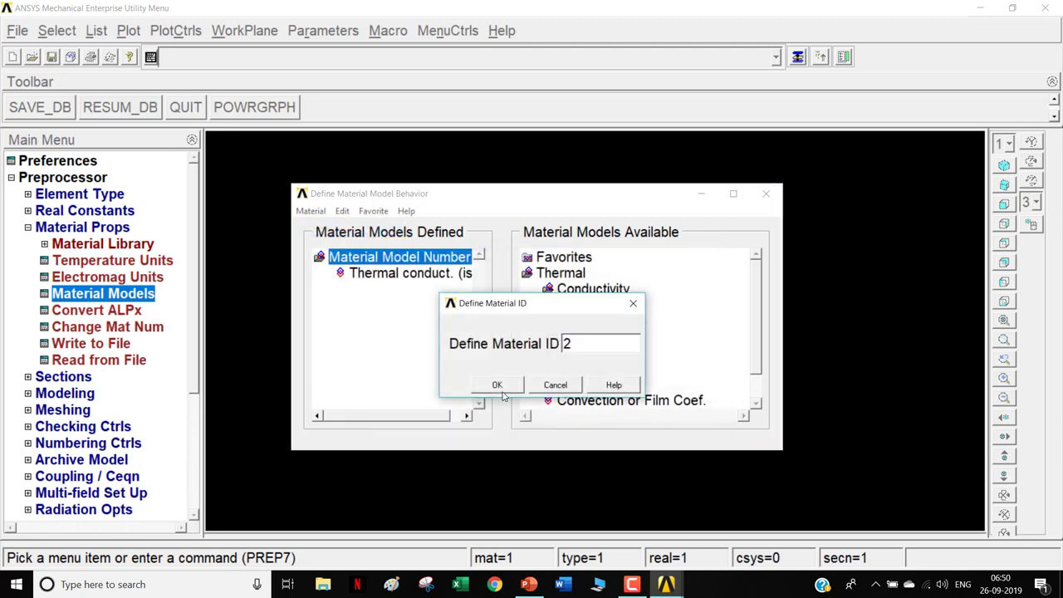
{"action": "left_click", "coordinate": [496, 385]}
{"action": "double_click", "coordinate": [597, 307]}
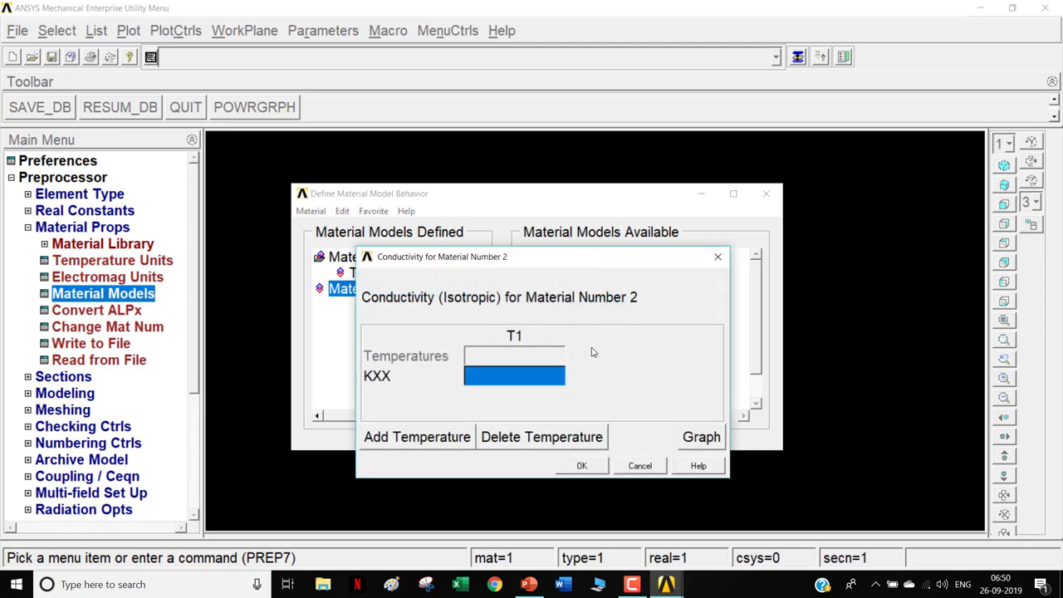
{"action": "type", "text": "5e-3"}
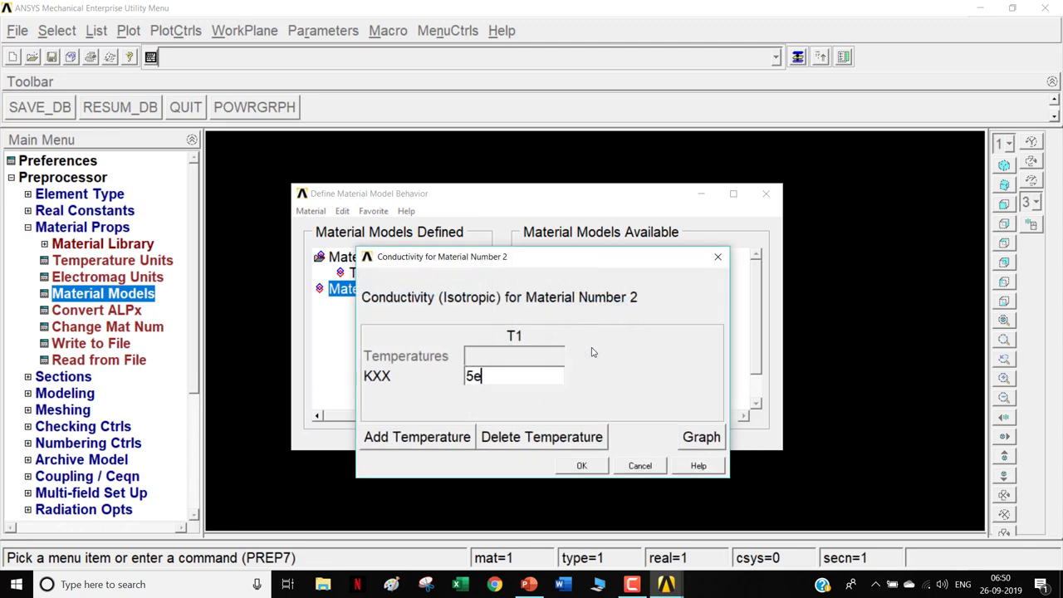
{"action": "left_click", "coordinate": [582, 466]}
Step: Add material model 3 with isotropic thermal conductivity KXX of 0.5e-3 and close the material definitions
{"action": "left_click", "coordinate": [311, 211]}
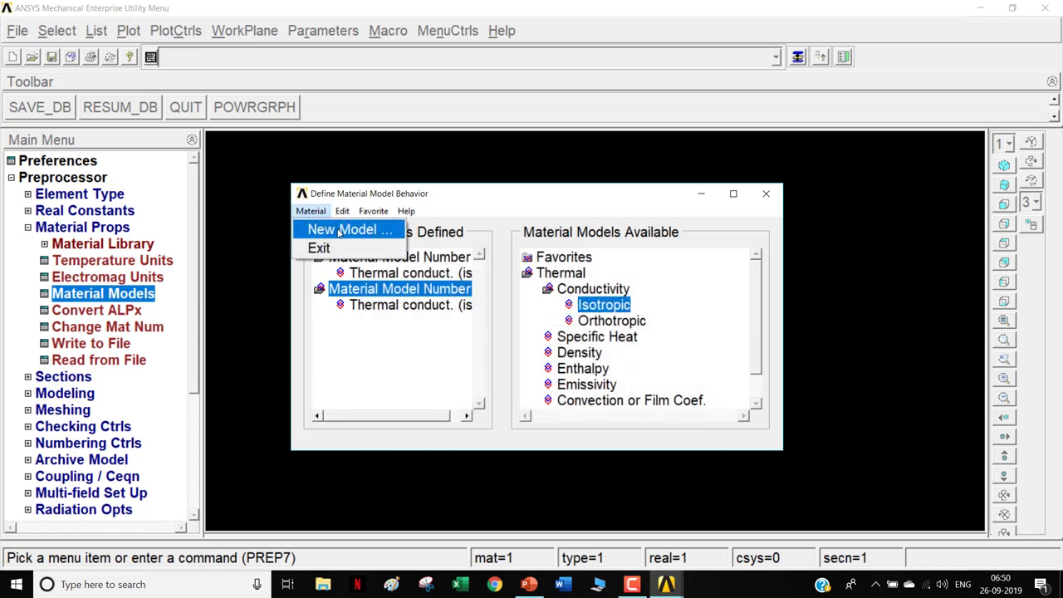
{"action": "left_click", "coordinate": [340, 231]}
{"action": "left_click", "coordinate": [498, 386]}
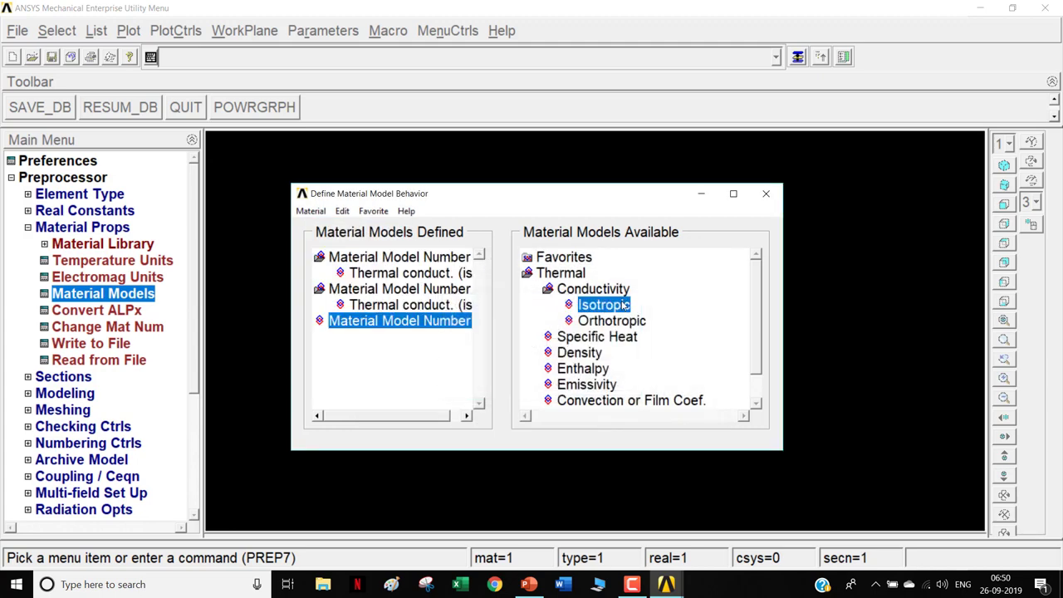
{"action": "double_click", "coordinate": [626, 305]}
{"action": "type", "text": "0.5"}
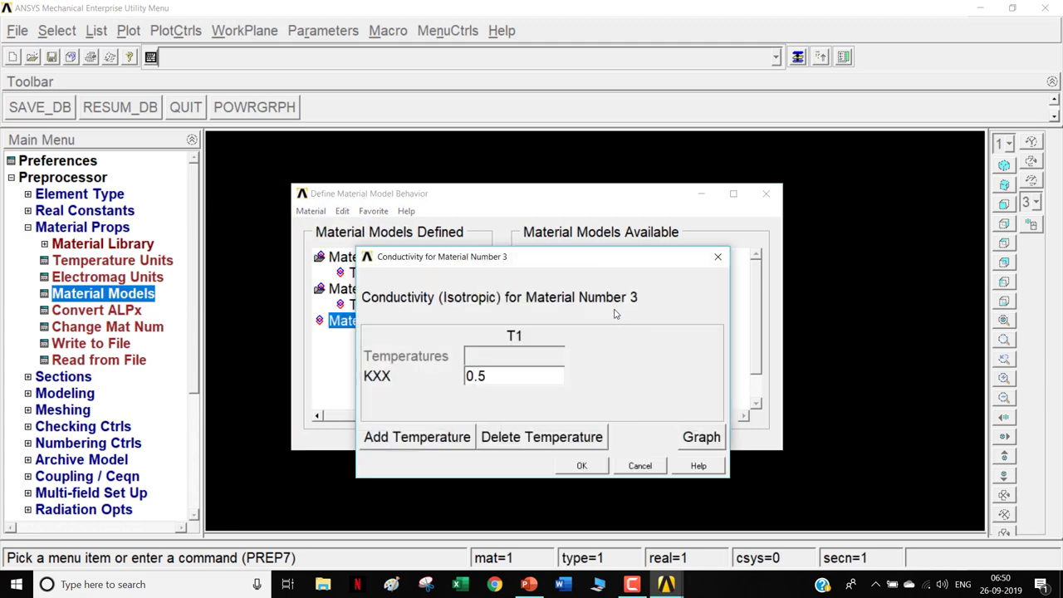
{"action": "type", "text": "e-3"}
{"action": "left_click", "coordinate": [581, 466]}
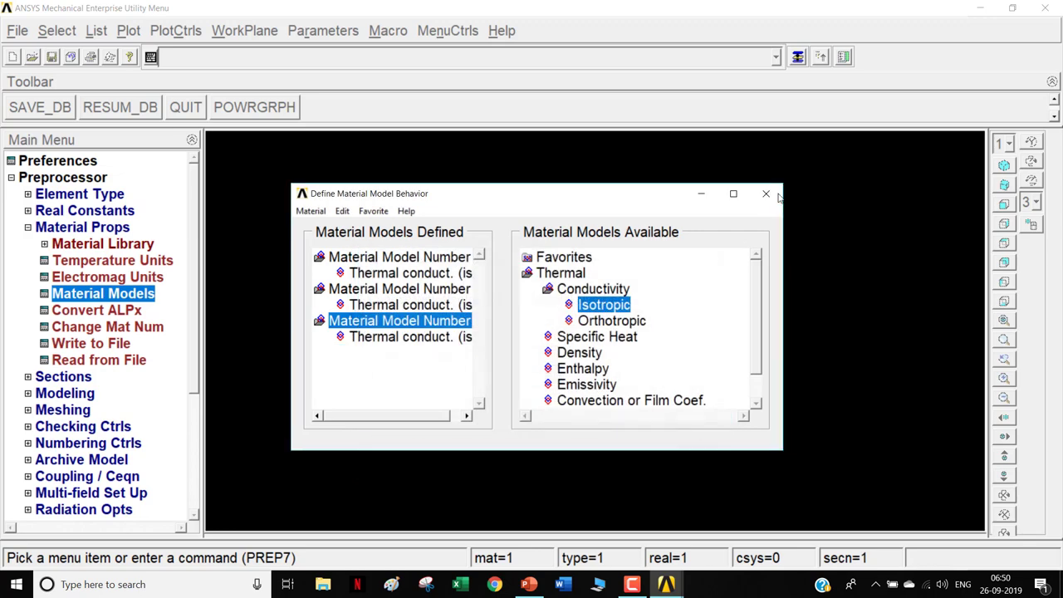
{"action": "left_click", "coordinate": [255, 309]}
Step: Create the inner layer as a partial annulus centred at 0,0 with radii 100 and 150, spanning -90 to 90 degrees, using the slide's dimensions
{"action": "left_click", "coordinate": [96, 228]}
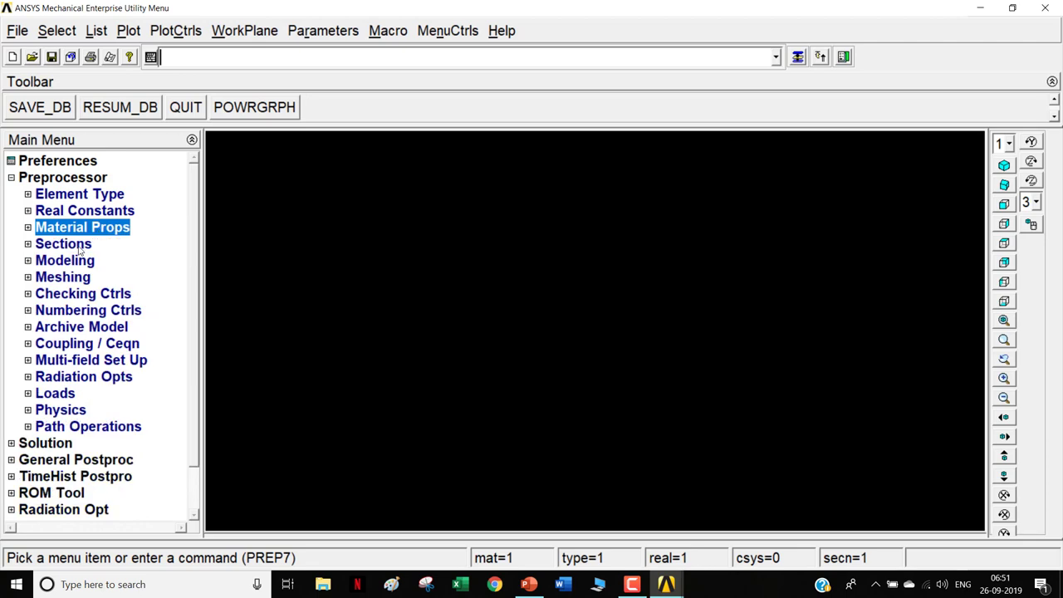
{"action": "left_click", "coordinate": [76, 246]}
{"action": "left_click", "coordinate": [74, 245]}
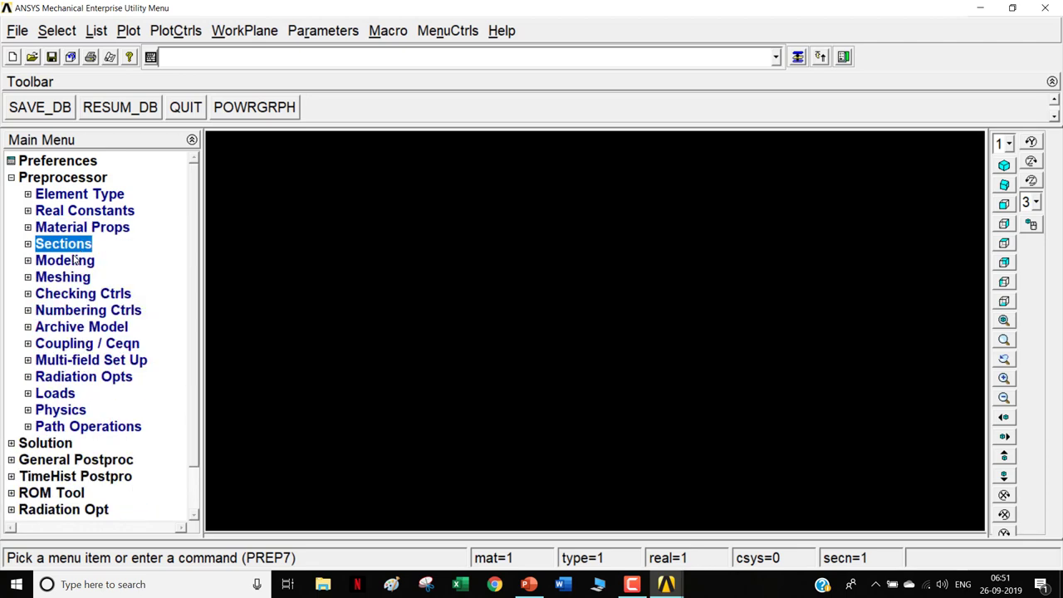
{"action": "left_click", "coordinate": [75, 260]}
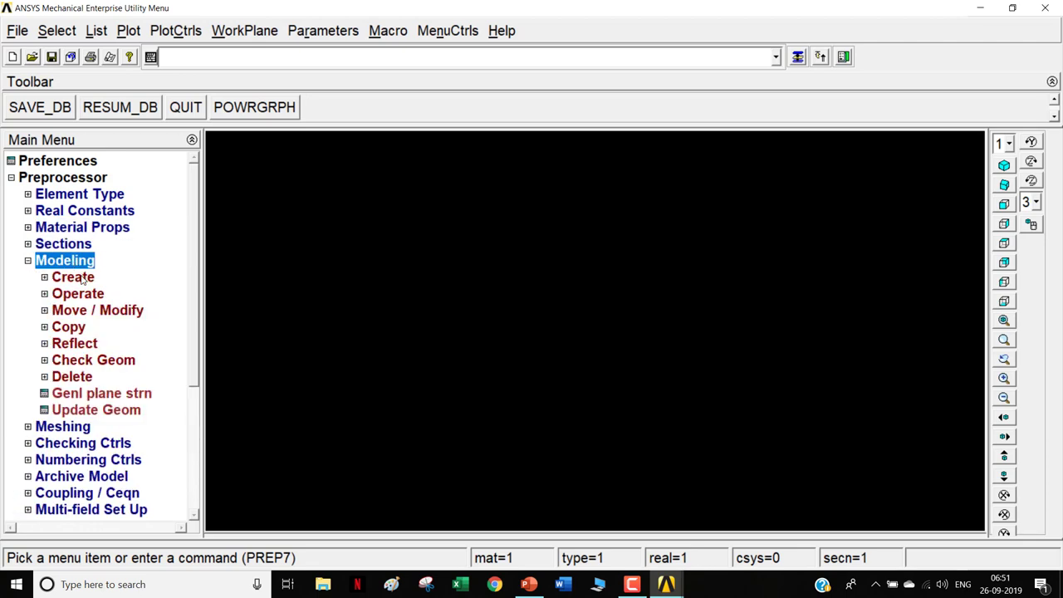
{"action": "left_click", "coordinate": [81, 277]}
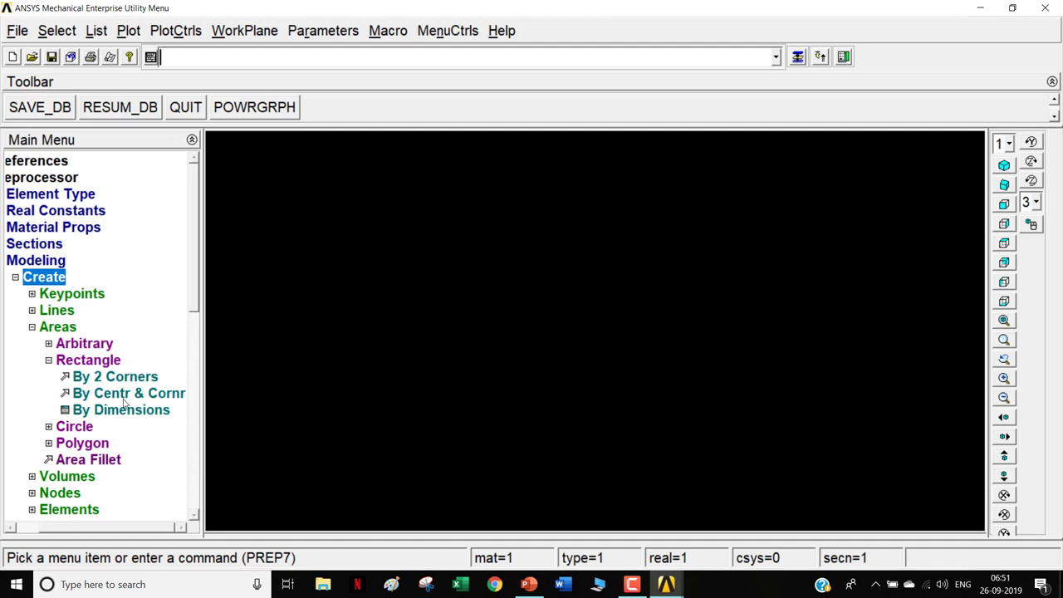
{"action": "left_click", "coordinate": [91, 362]}
{"action": "left_click", "coordinate": [105, 377]}
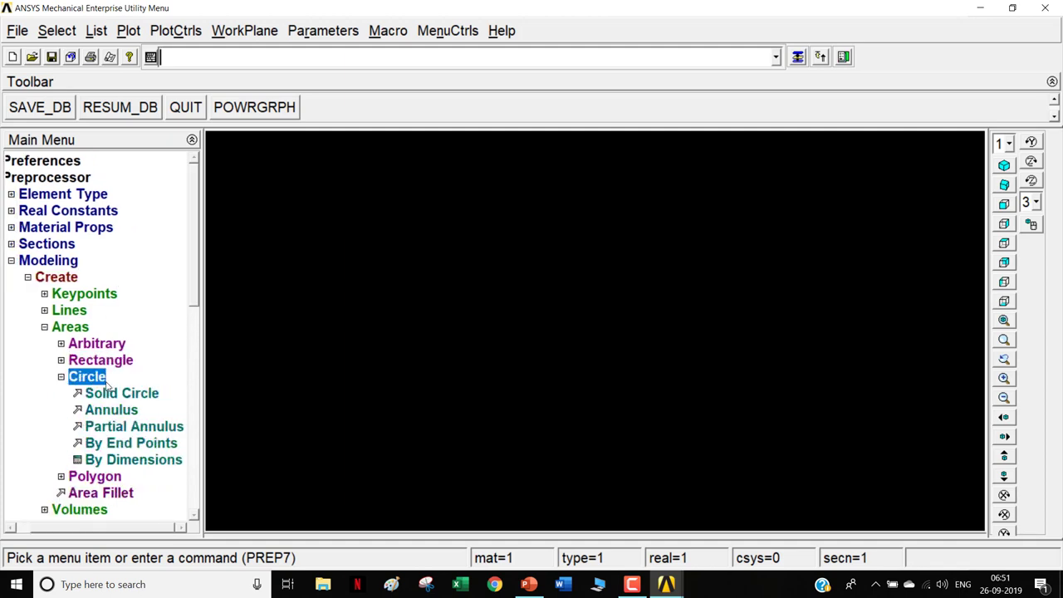
{"action": "left_click", "coordinate": [135, 428]}
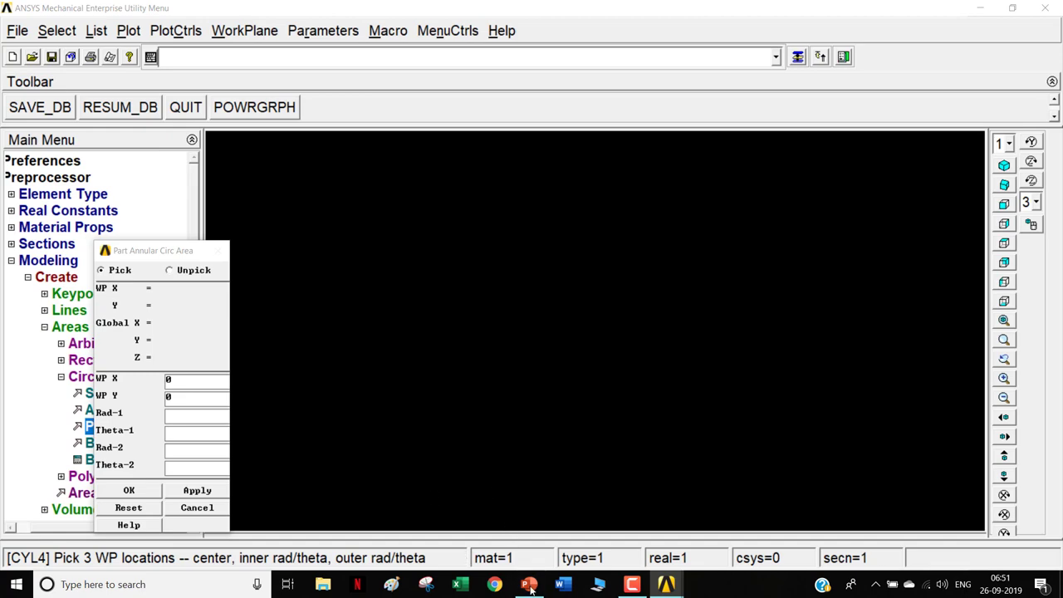
{"action": "mouse_move", "coordinate": [530, 589]}
{"action": "left_click", "coordinate": [568, 545]}
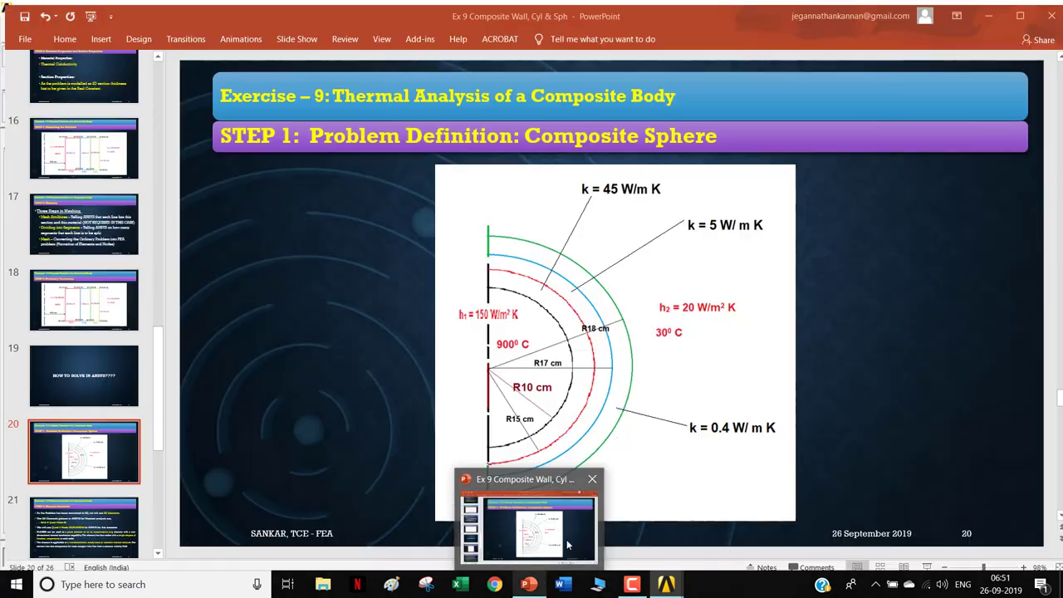
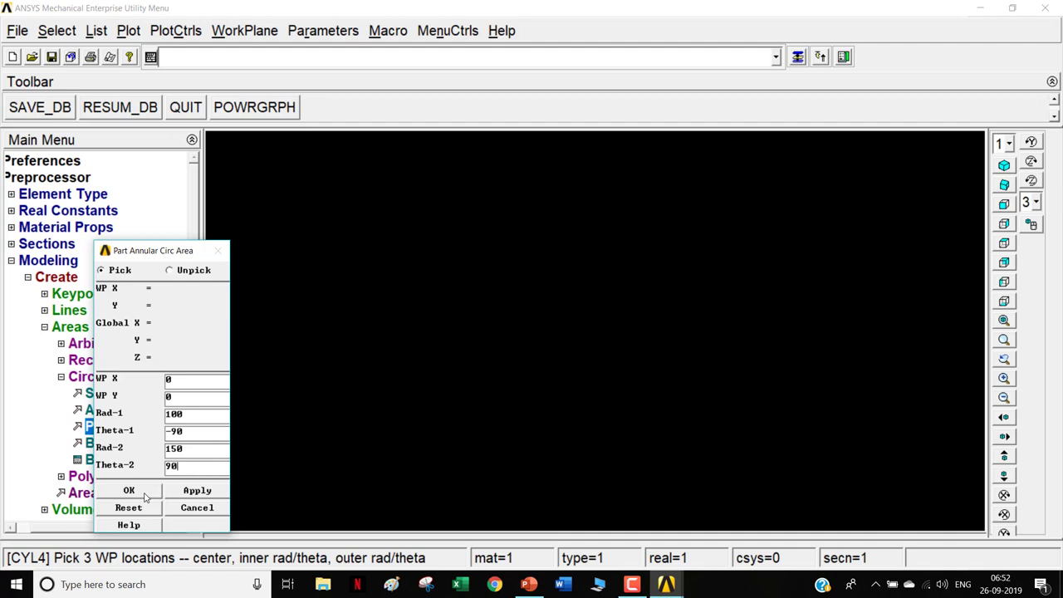
{"action": "left_click", "coordinate": [143, 494]}
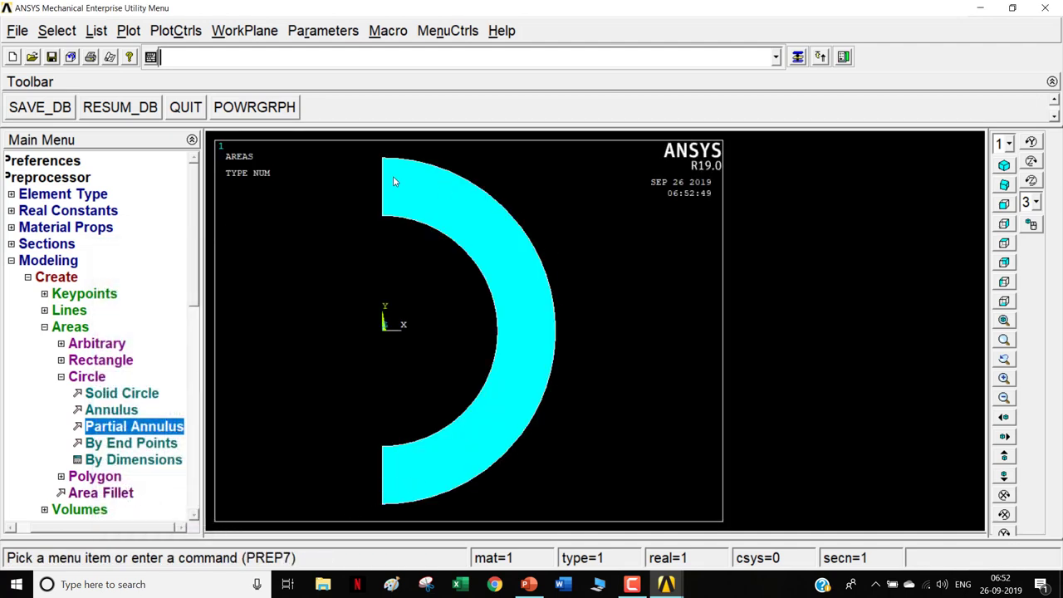
Step: Create the middle layer as a half annulus centred at 0,0 between the slide's 15 cm and 17 cm radii
{"action": "left_click", "coordinate": [131, 428]}
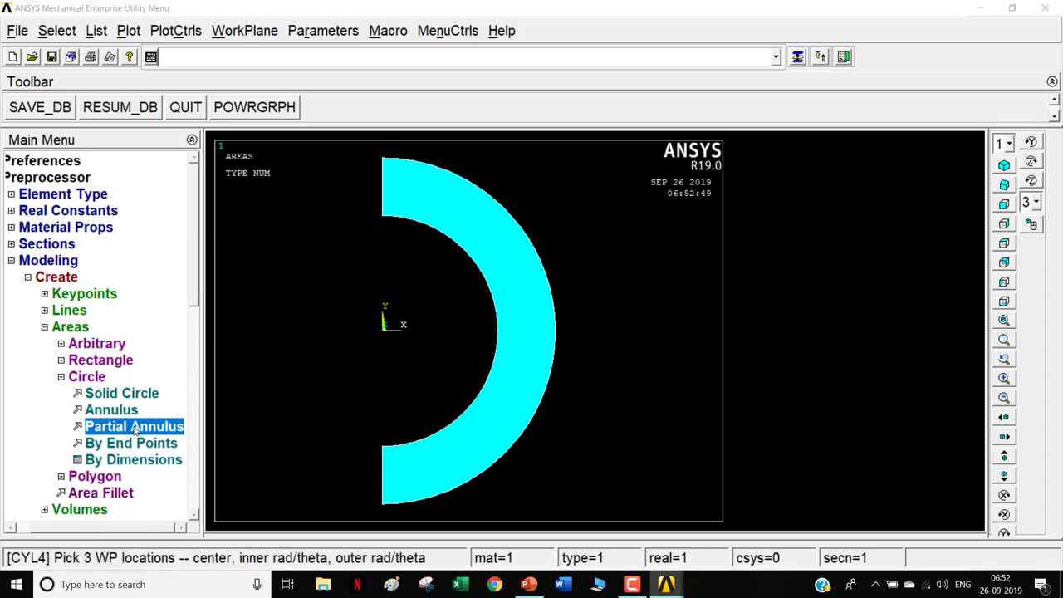
{"action": "type", "text": "0"}
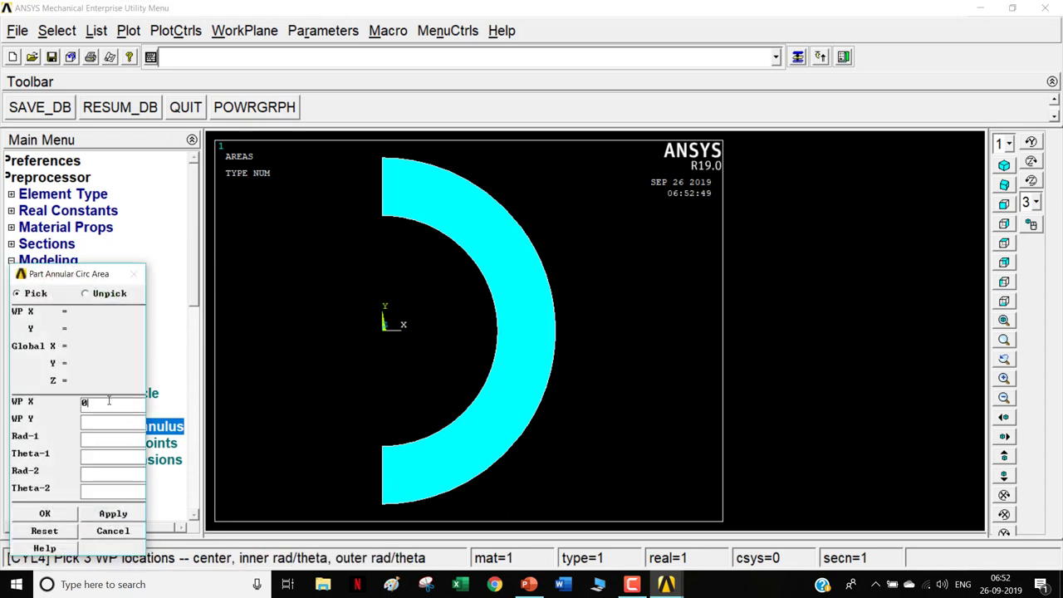
{"action": "type", "text": "0"}
{"action": "left_click", "coordinate": [111, 438]}
{"action": "type", "text": "0"}
{"action": "left_click", "coordinate": [52, 517]}
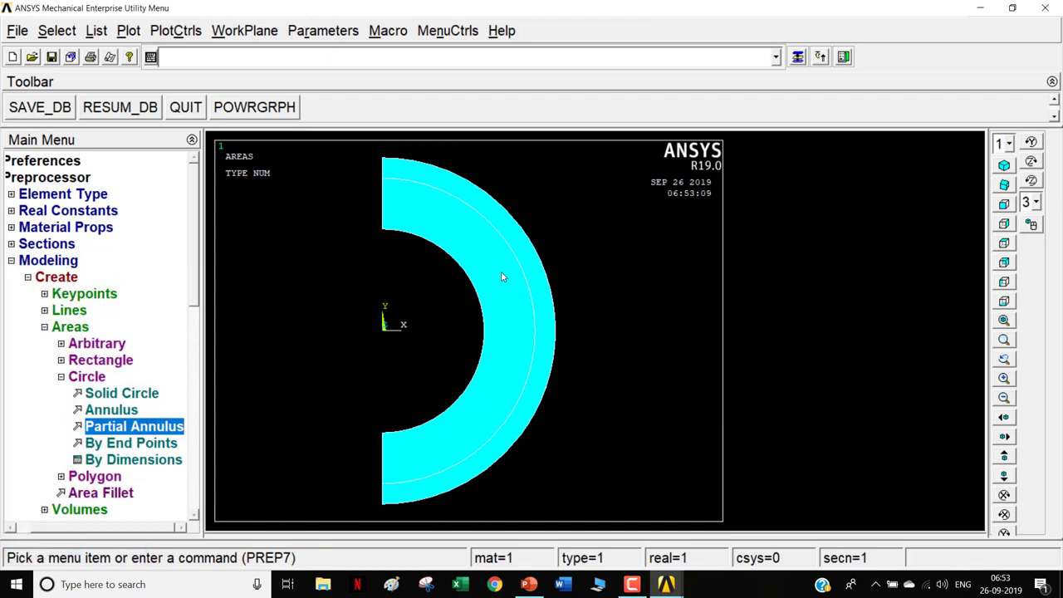
Step: Create the outer layer as a half annulus centred at the origin between the slide's 17 cm and 18 cm radii, starting at -90 degrees
{"action": "left_click", "coordinate": [132, 429]}
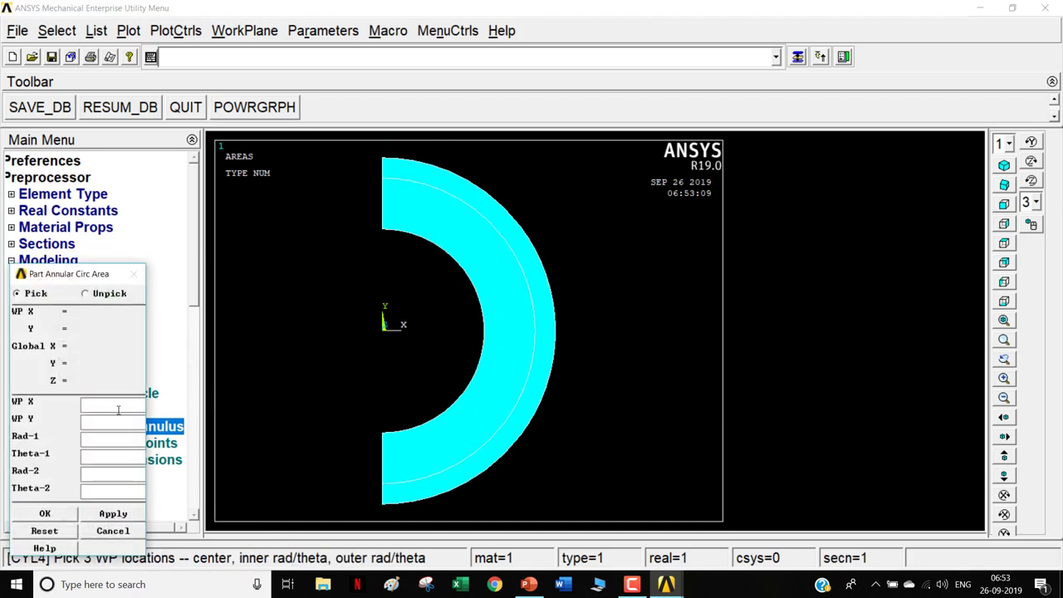
{"action": "type", "text": "0"}
{"action": "left_click", "coordinate": [113, 438]}
{"action": "type", "text": "1780"}
{"action": "left_click", "coordinate": [108, 468]}
{"action": "type", "text": "18"}
{"action": "left_click", "coordinate": [107, 457]}
{"action": "type", "text": "-90"}
{"action": "left_click", "coordinate": [45, 514]}
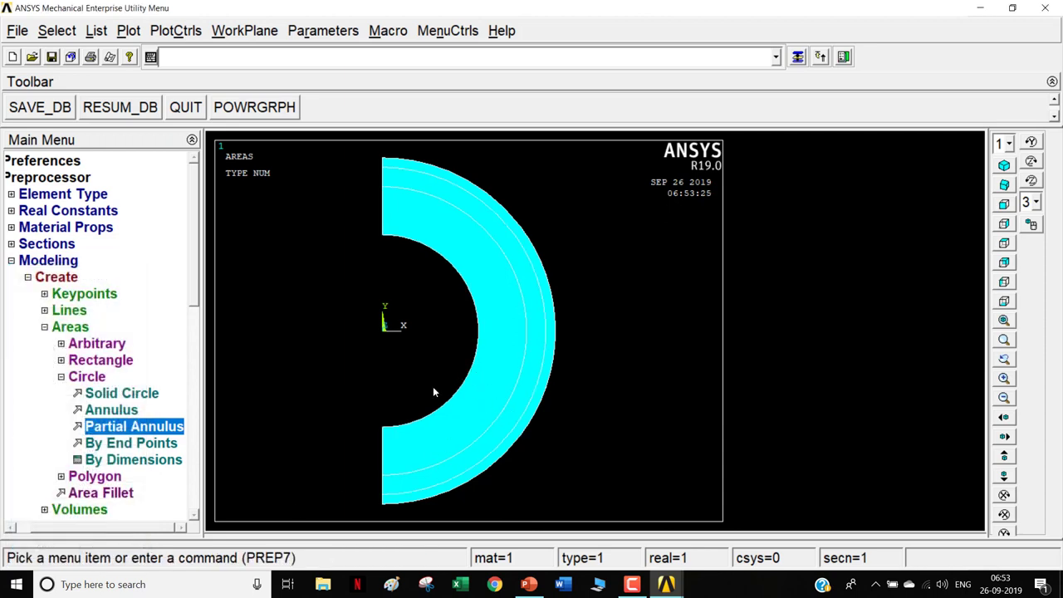
Step: Glue the three half-annulus areas together with the Boolean Glue operation
{"action": "left_click", "coordinate": [70, 328]}
{"action": "left_click", "coordinate": [67, 281]}
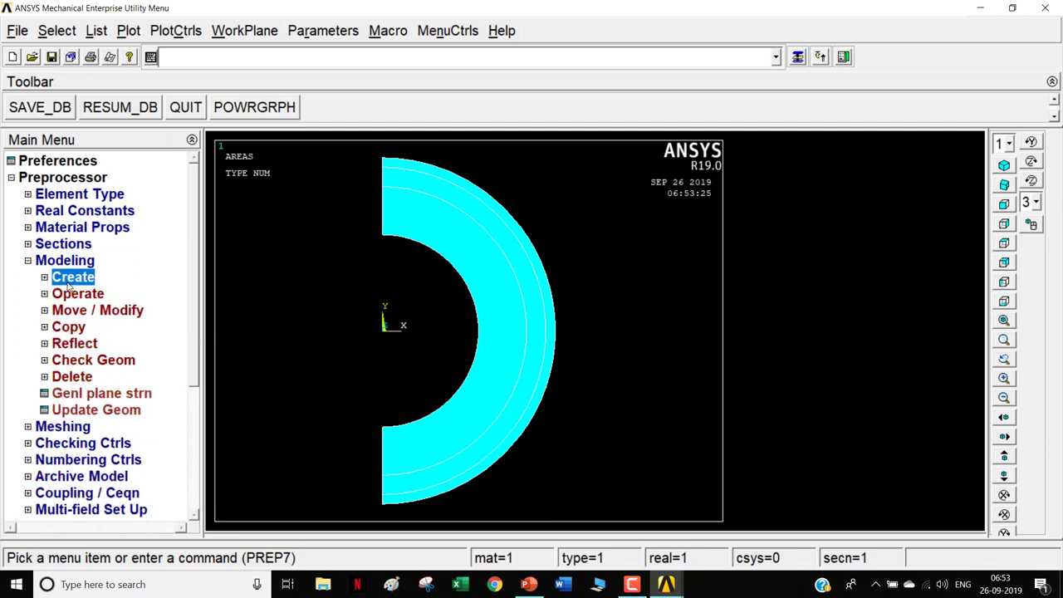
{"action": "left_click", "coordinate": [74, 295]}
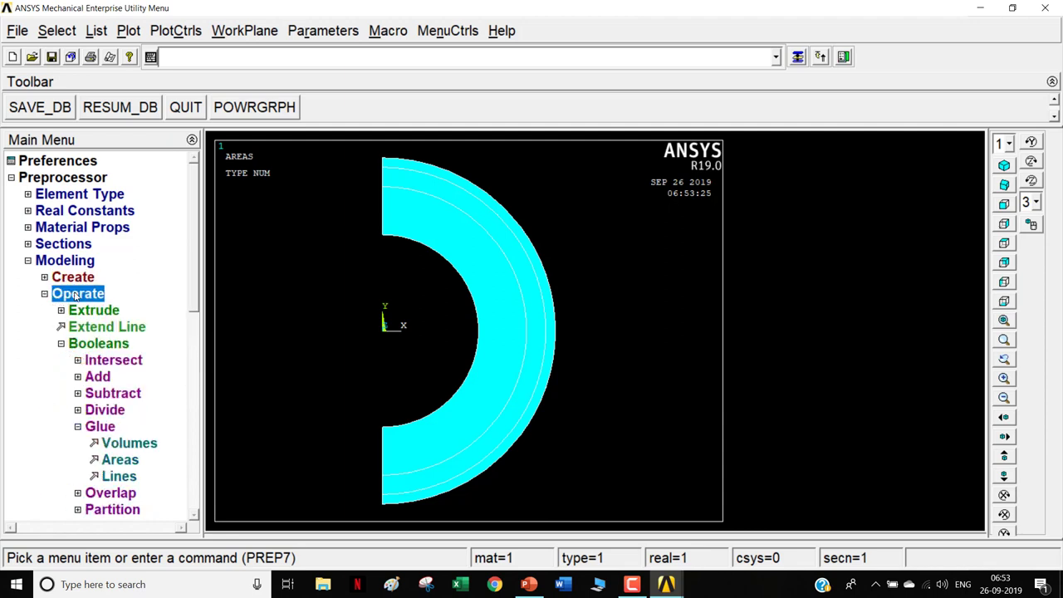
{"action": "left_click", "coordinate": [120, 461]}
{"action": "left_click", "coordinate": [482, 384]}
{"action": "left_click", "coordinate": [508, 398]}
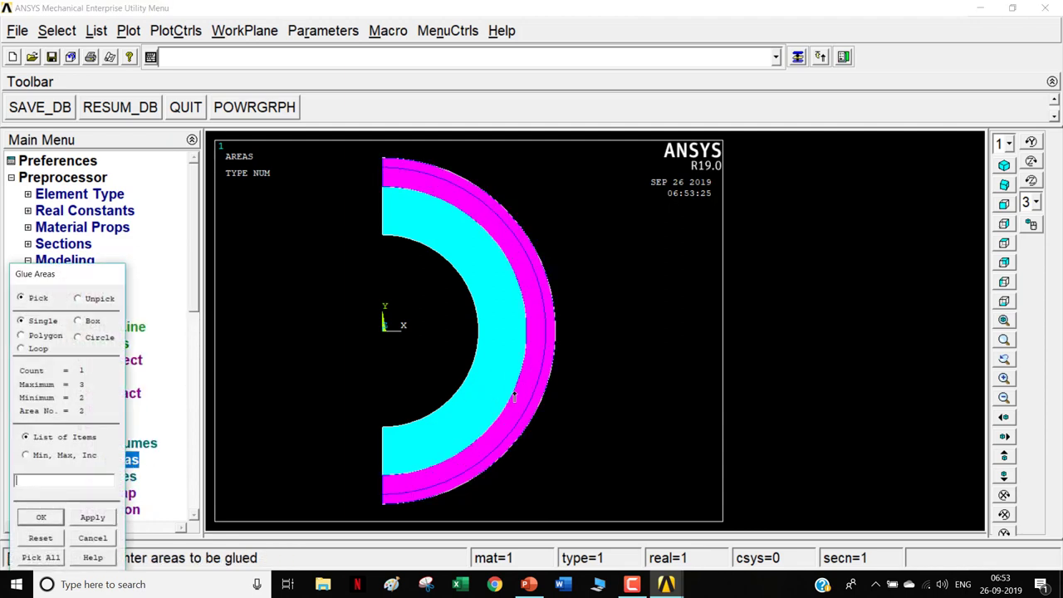
{"action": "left_click", "coordinate": [486, 380]}
{"action": "left_click", "coordinate": [41, 517]}
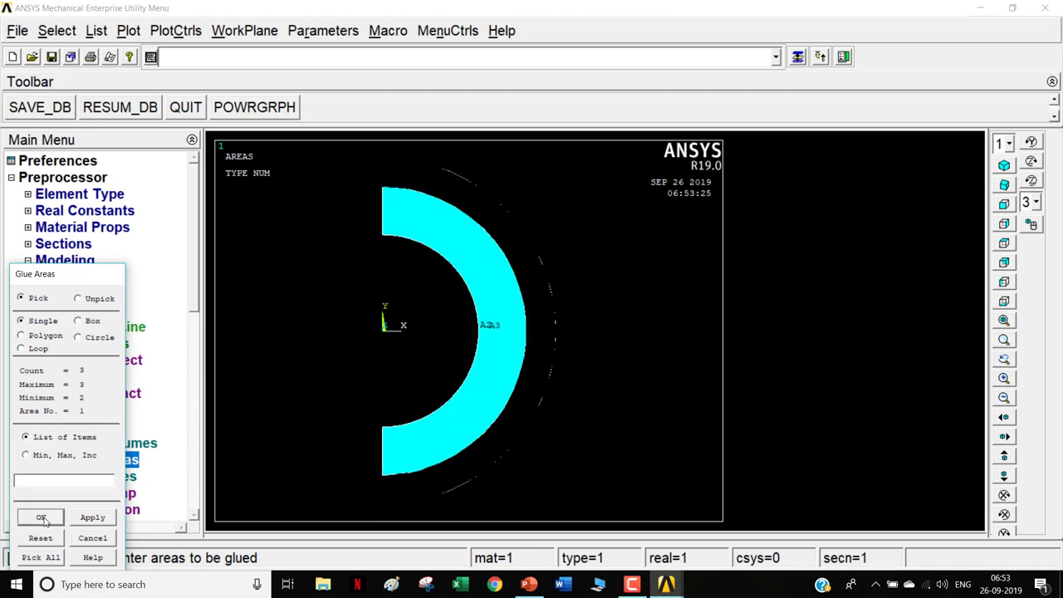
Step: Assign material number 1 and element type 1 PLANE55 to the innermost half-annulus area
{"action": "left_click", "coordinate": [72, 262]}
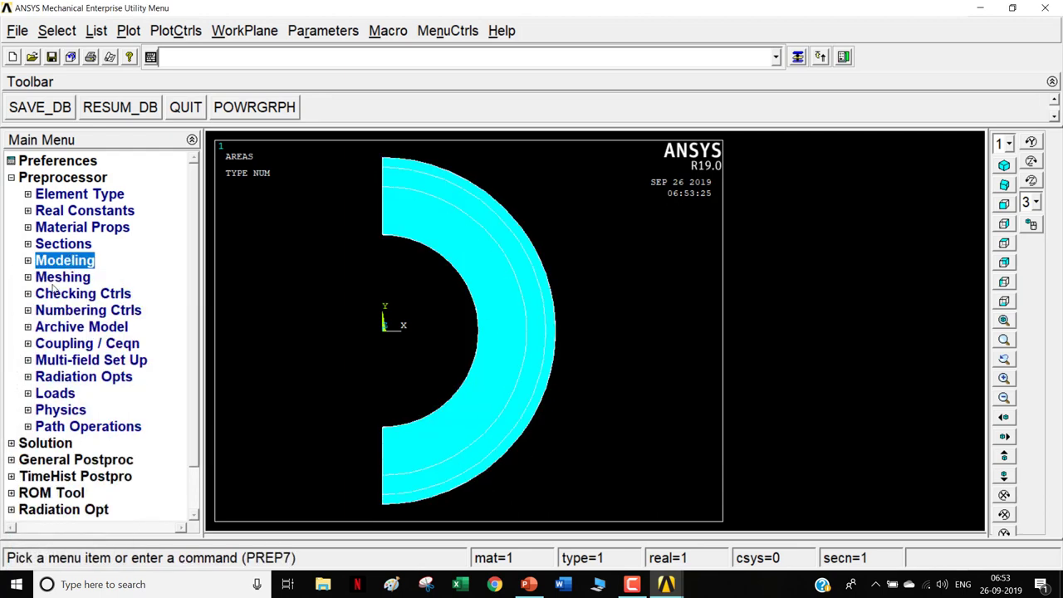
{"action": "left_click", "coordinate": [55, 279]}
{"action": "left_click", "coordinate": [77, 295]}
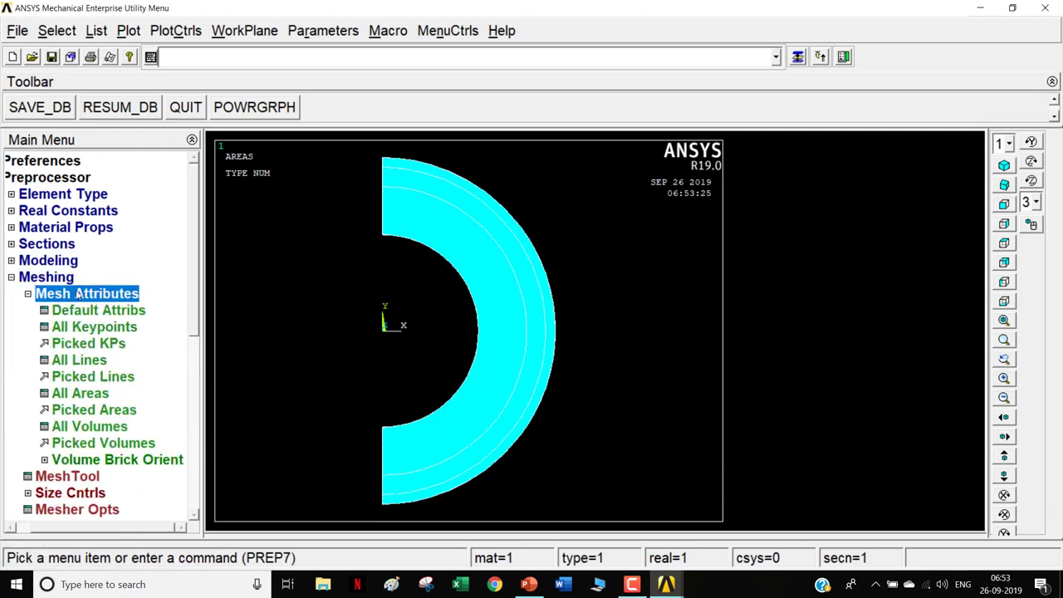
{"action": "left_click", "coordinate": [94, 410]}
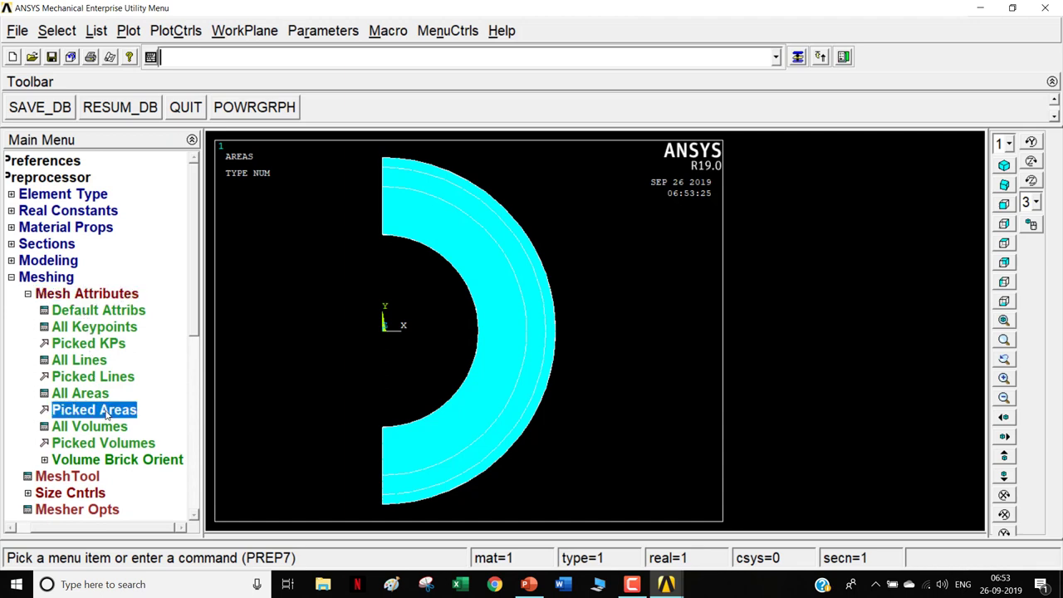
{"action": "left_click", "coordinate": [455, 380]}
{"action": "right_click", "coordinate": [529, 337]}
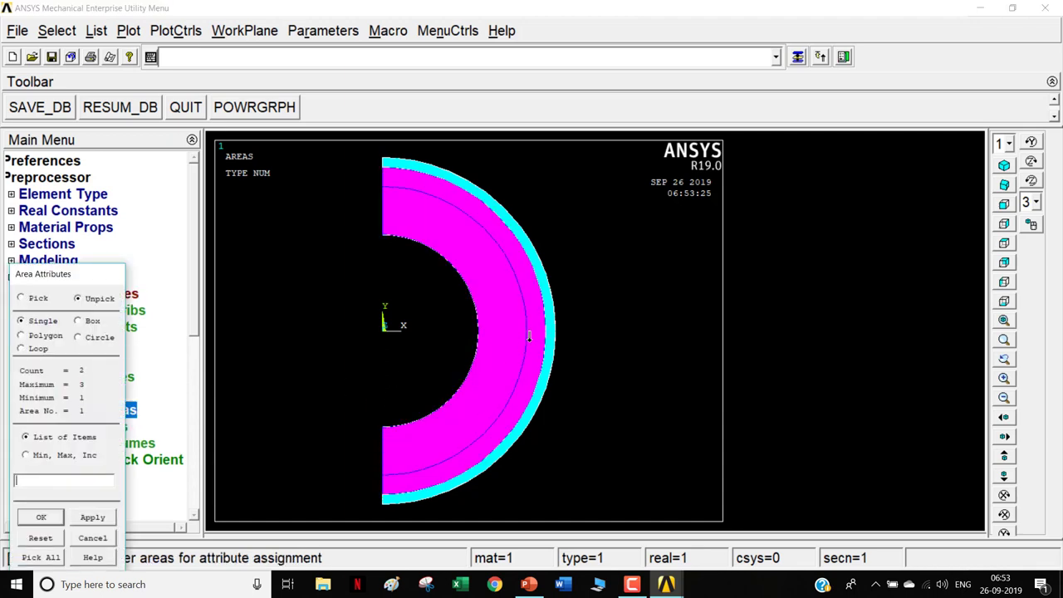
{"action": "left_click", "coordinate": [94, 518]}
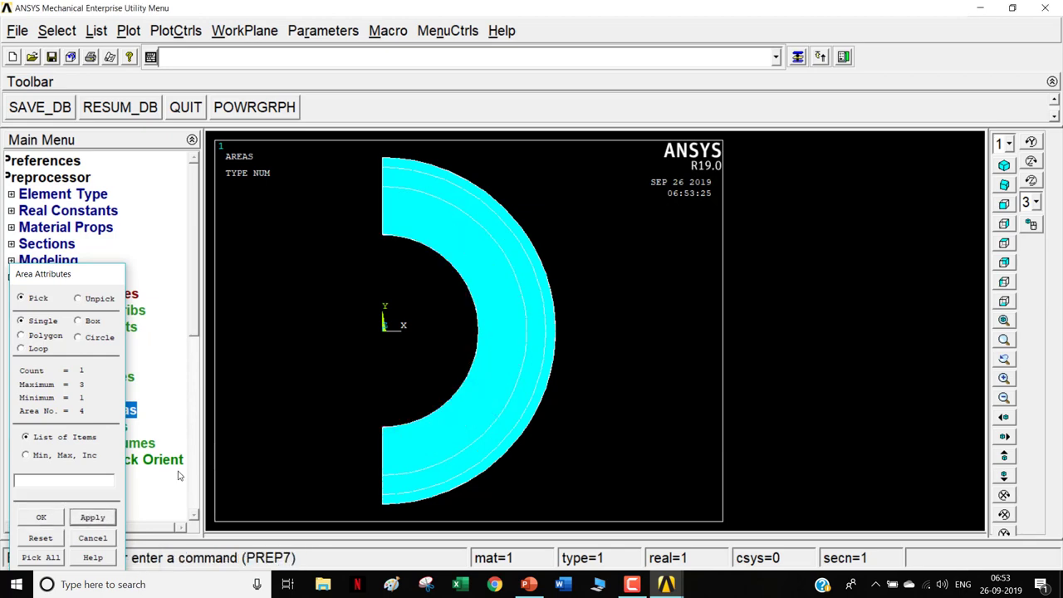
{"action": "left_click", "coordinate": [657, 235]}
{"action": "left_click", "coordinate": [640, 250]}
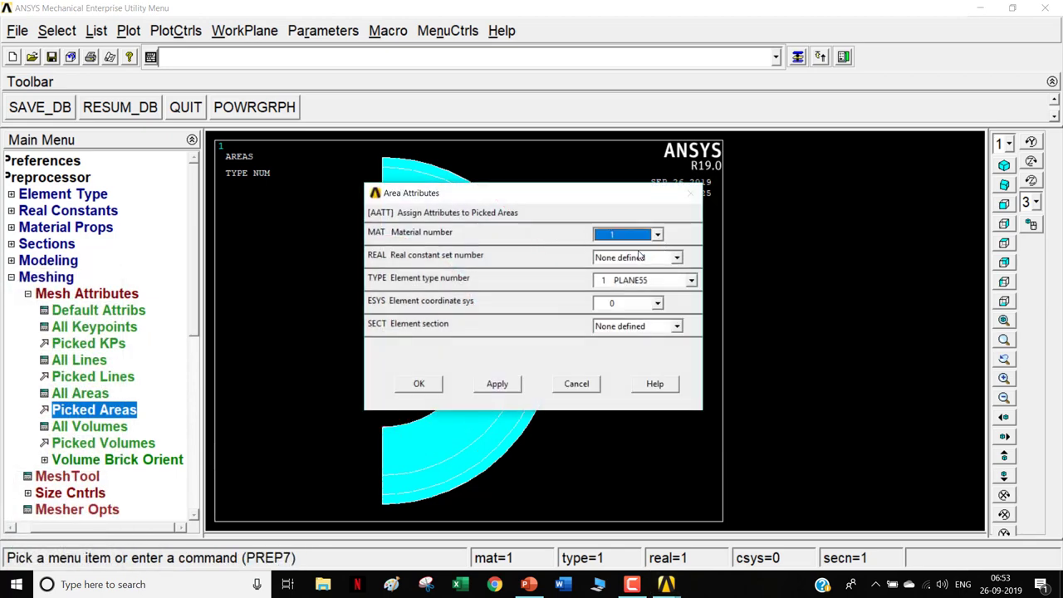
{"action": "left_click", "coordinate": [498, 385]}
Step: Assign material number 2 with element type 1 PLANE55 to the middle half-annulus area
{"action": "left_click", "coordinate": [551, 357]}
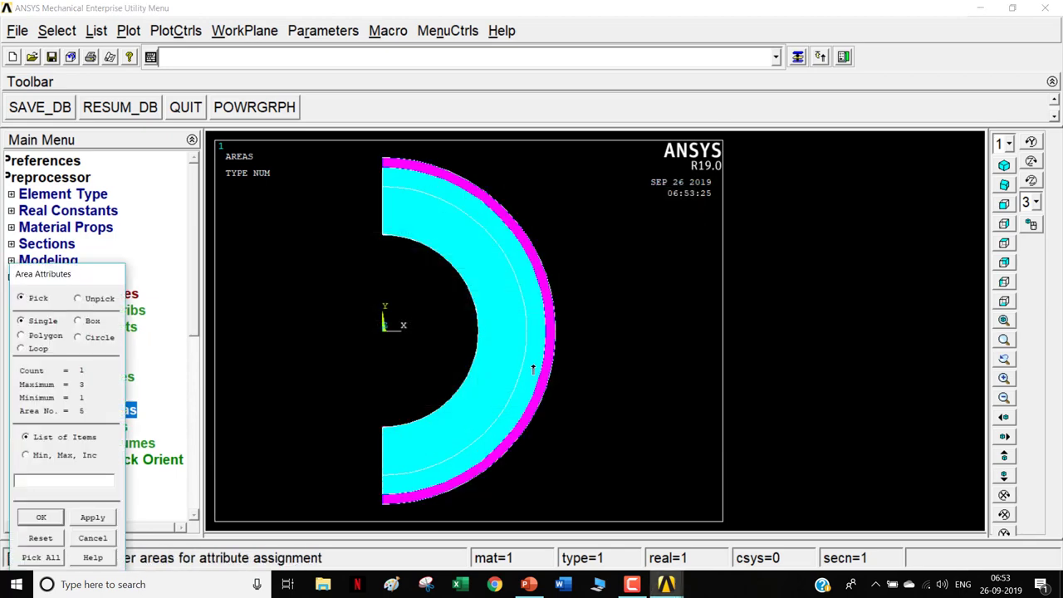
{"action": "left_click", "coordinate": [534, 366]}
{"action": "right_click", "coordinate": [534, 356]}
{"action": "left_click", "coordinate": [548, 347]}
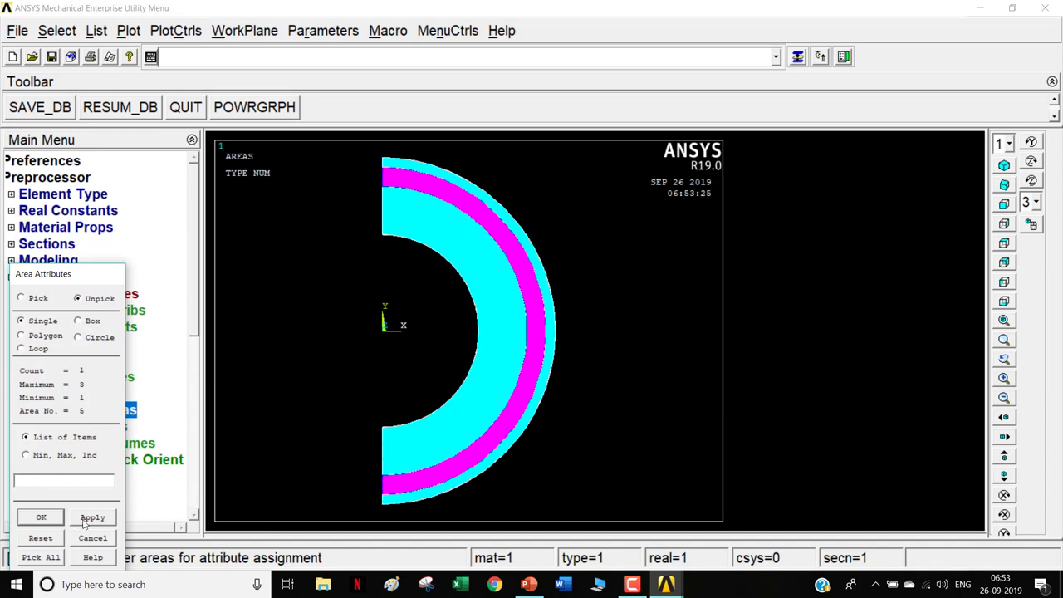
{"action": "left_click", "coordinate": [84, 521]}
{"action": "left_click", "coordinate": [635, 235]}
{"action": "left_click", "coordinate": [623, 258]}
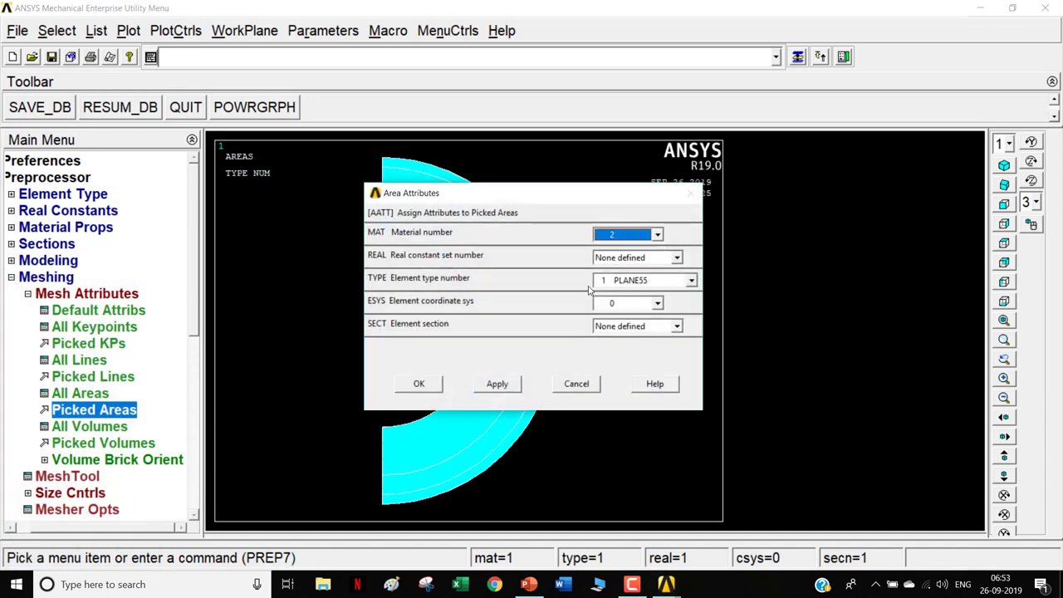
{"action": "left_click", "coordinate": [499, 385]}
Step: Assign material number 3 with element type 1 PLANE55 to the outermost half-annulus area
{"action": "left_click", "coordinate": [549, 365]}
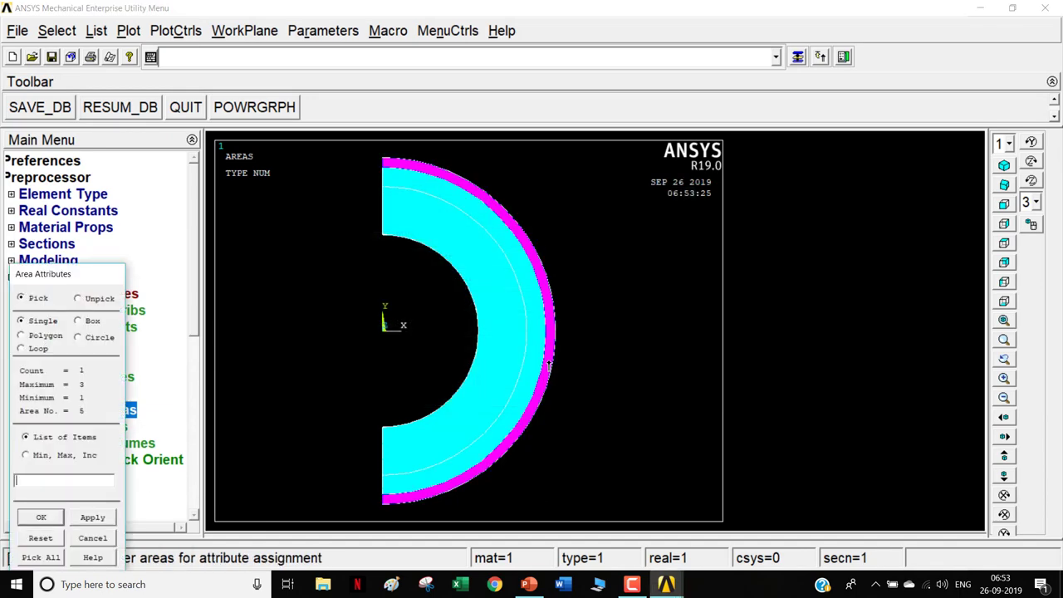
{"action": "left_click", "coordinate": [55, 517]}
{"action": "left_click", "coordinate": [636, 235]}
{"action": "left_click", "coordinate": [634, 270]}
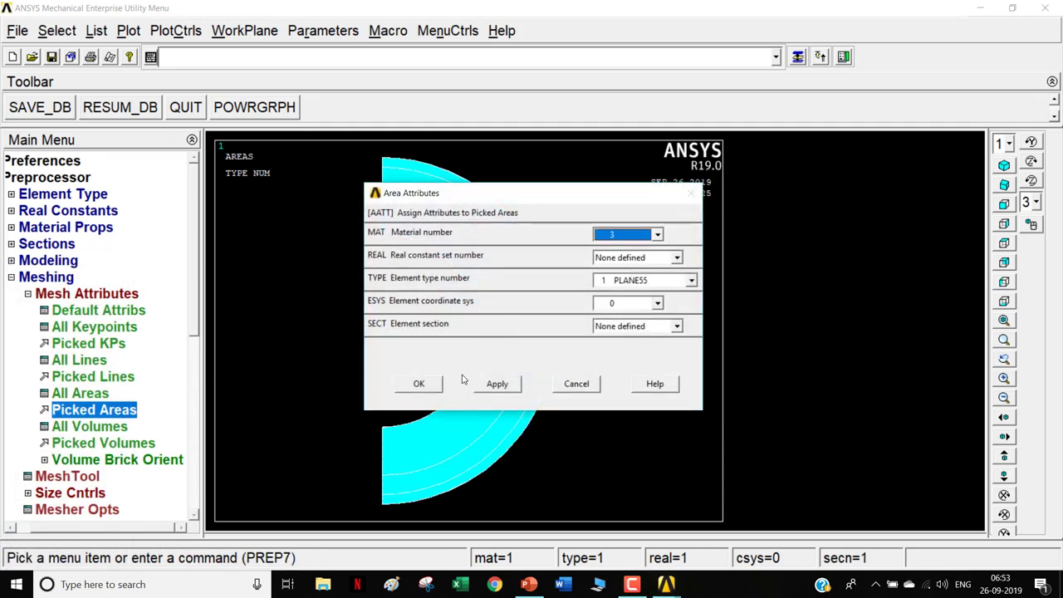
{"action": "left_click", "coordinate": [419, 384]}
Step: Set the element size on all lines to 100 element divisions
{"action": "left_click", "coordinate": [105, 295]}
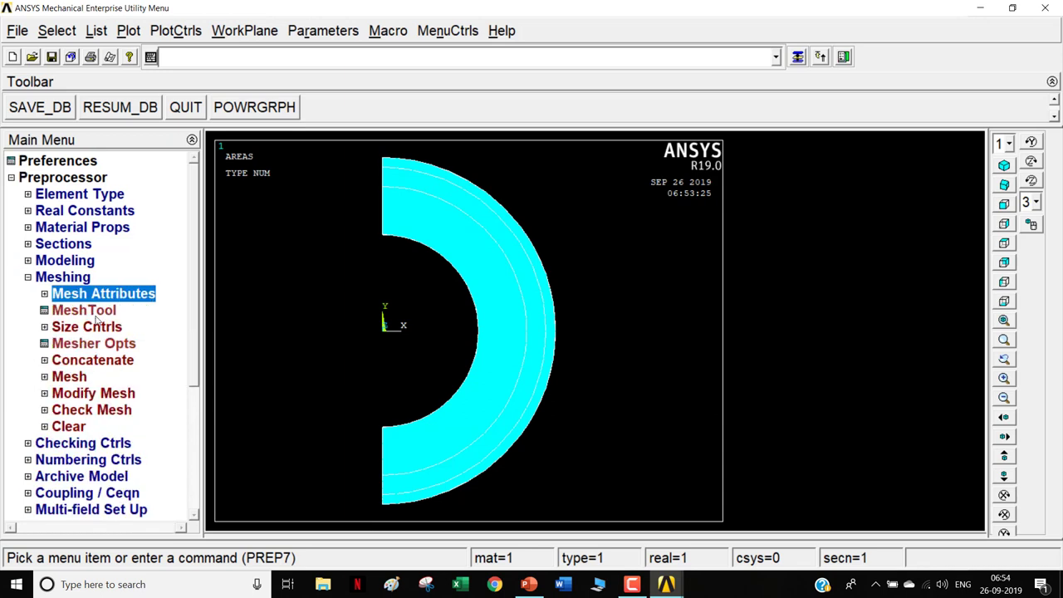
{"action": "left_click", "coordinate": [96, 331]}
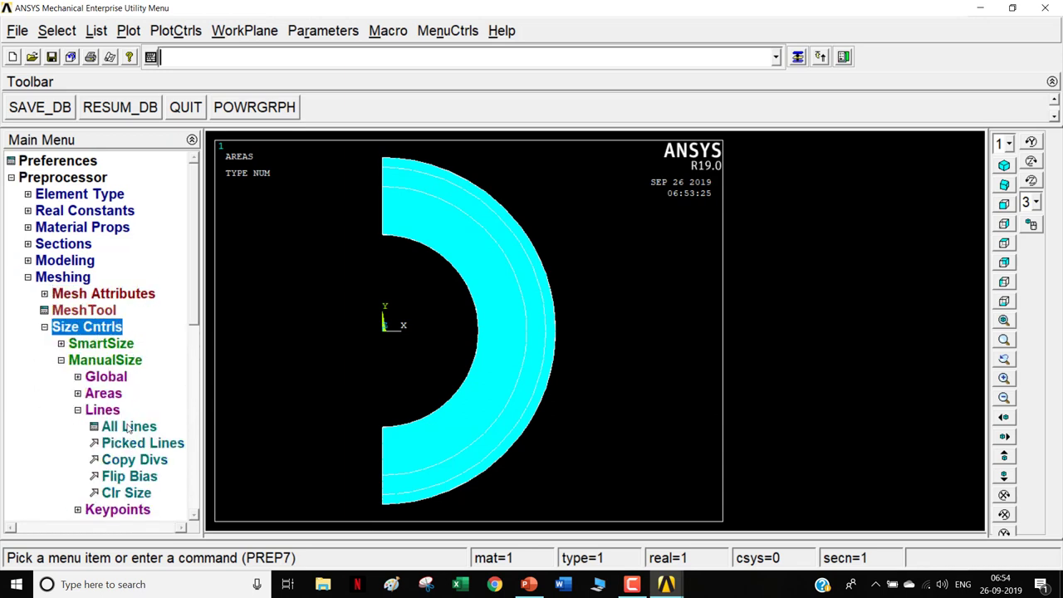
{"action": "left_click", "coordinate": [129, 426]}
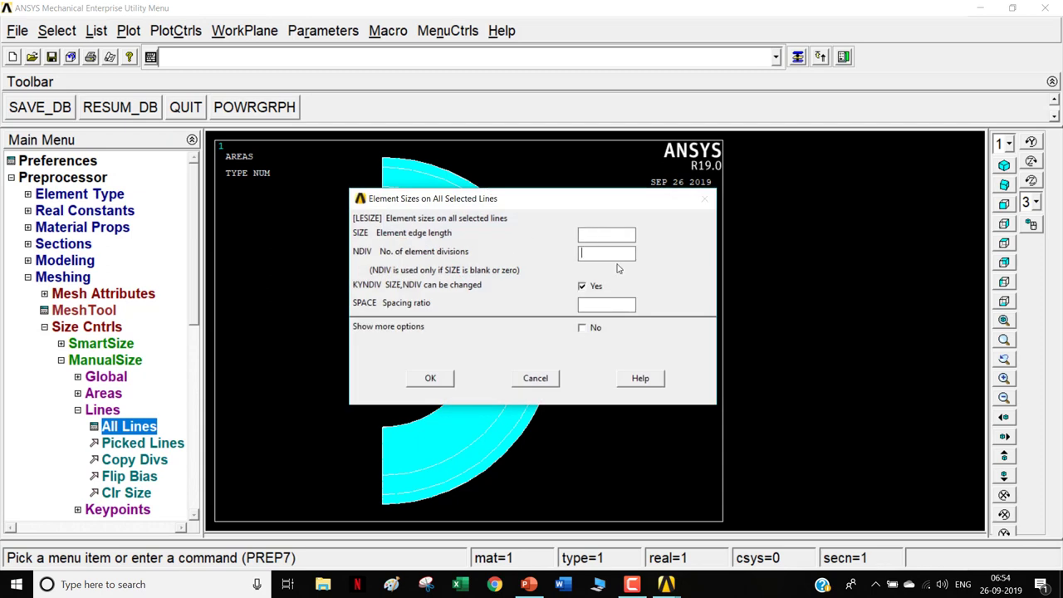
{"action": "type", "text": "50"}
{"action": "double_click", "coordinate": [587, 252]}
{"action": "type", "text": "1"}
{"action": "type", "text": "-00"}
{"action": "type", "text": "00"}
{"action": "left_click", "coordinate": [430, 379]}
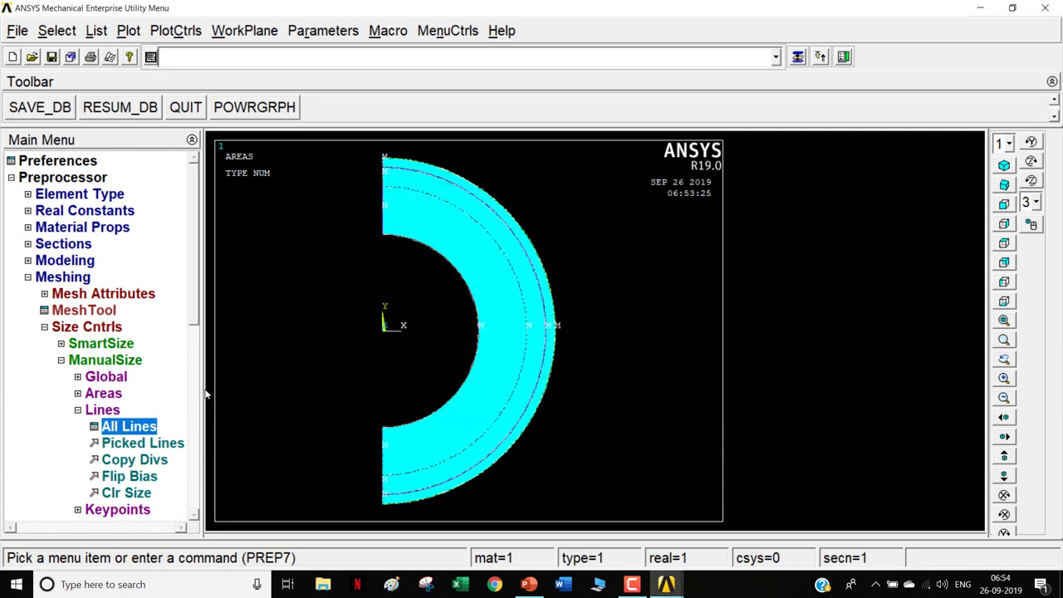
Step: Free-mesh all three half-annulus areas and dismiss the shape-testing warning
{"action": "left_click", "coordinate": [100, 327]}
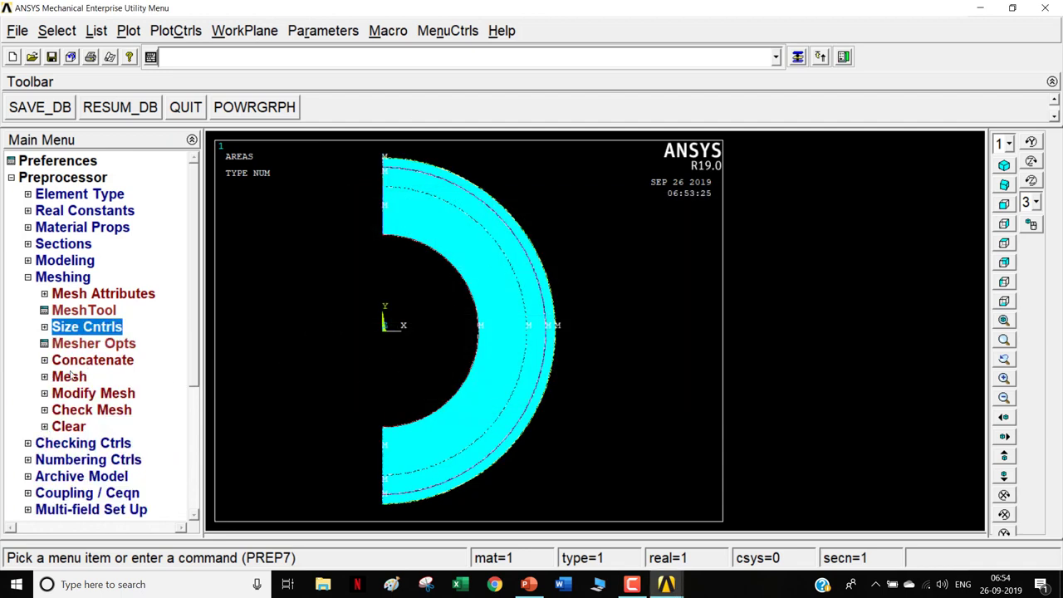
{"action": "left_click", "coordinate": [72, 375]}
{"action": "left_click", "coordinate": [100, 460]}
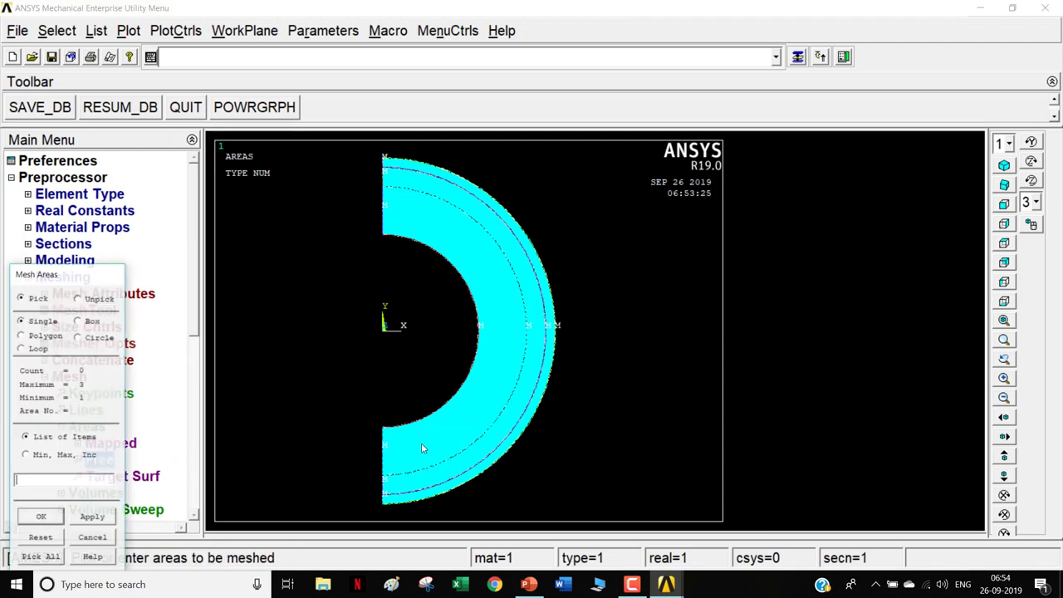
{"action": "left_click", "coordinate": [431, 446]}
{"action": "left_click", "coordinate": [440, 468]}
{"action": "left_click", "coordinate": [446, 482]}
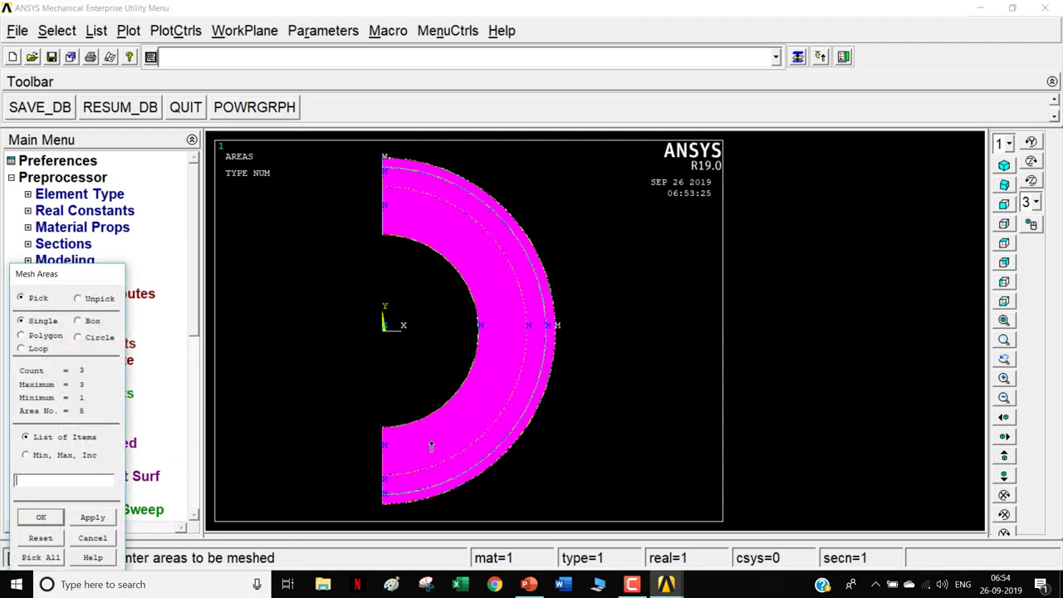
{"action": "left_click", "coordinate": [33, 516]}
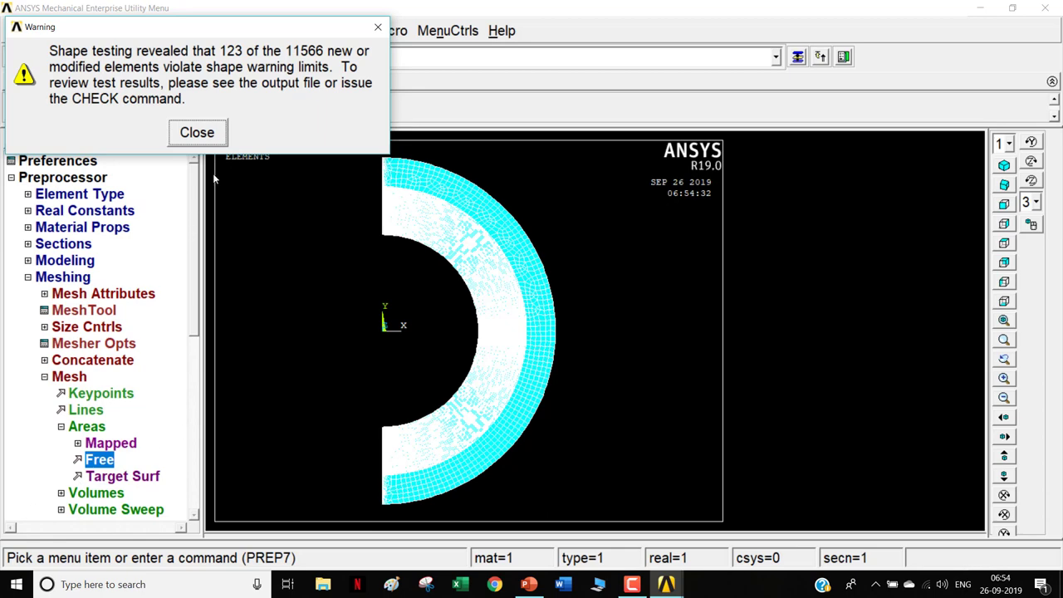
{"action": "left_click", "coordinate": [200, 133]}
Step: Examine the mesh up close across the layers and their interfaces, then fit the whole model in view
{"action": "scroll", "coordinate": [598, 268], "scroll_direction": "up", "scroll_amount": 5}
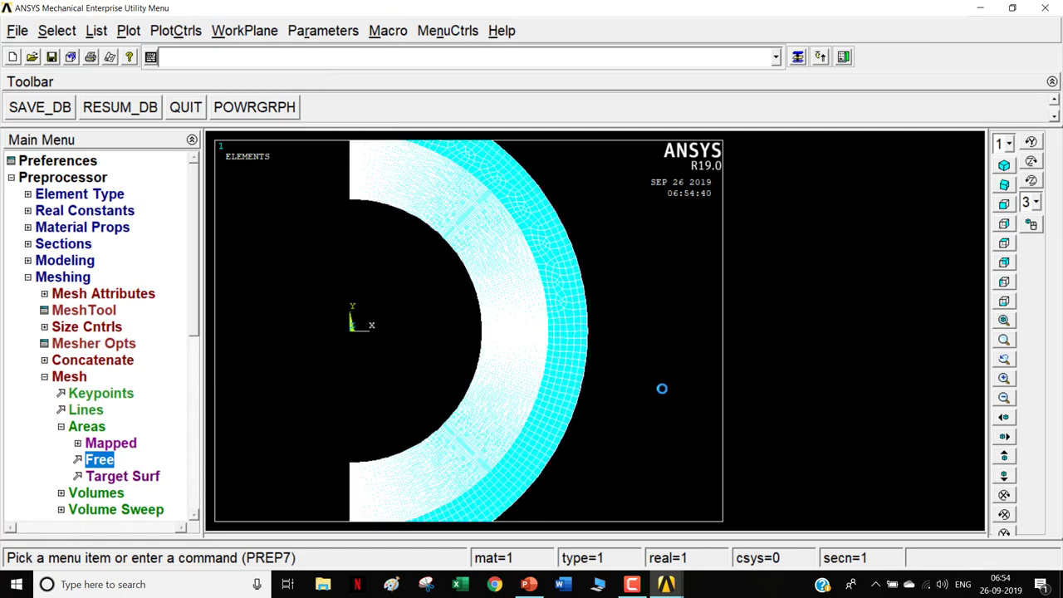
{"action": "scroll", "coordinate": [662, 387], "scroll_direction": "up", "scroll_amount": 5}
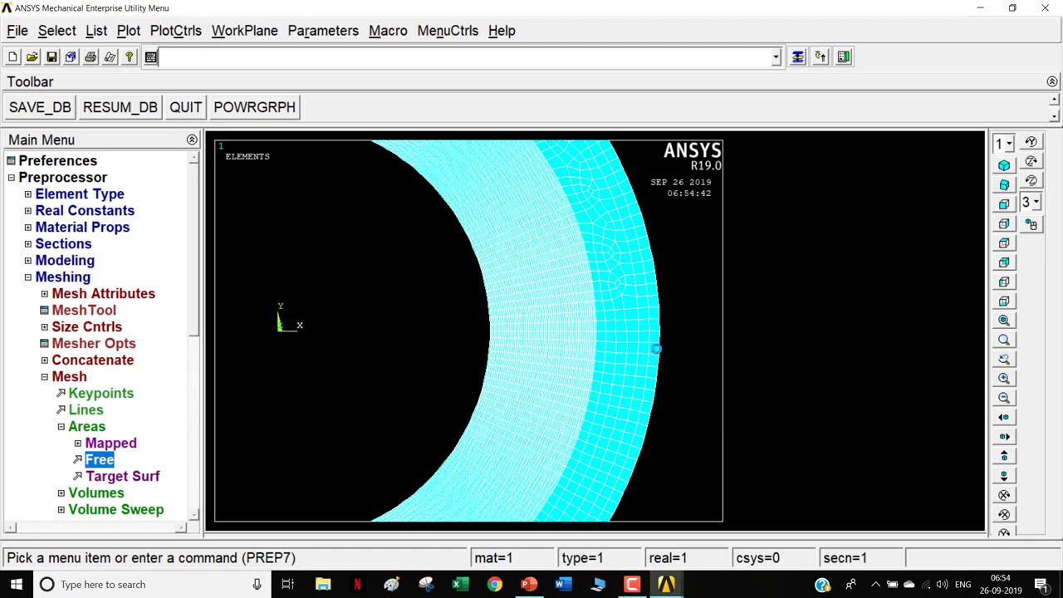
{"action": "scroll", "coordinate": [657, 348], "scroll_direction": "down", "scroll_amount": 5}
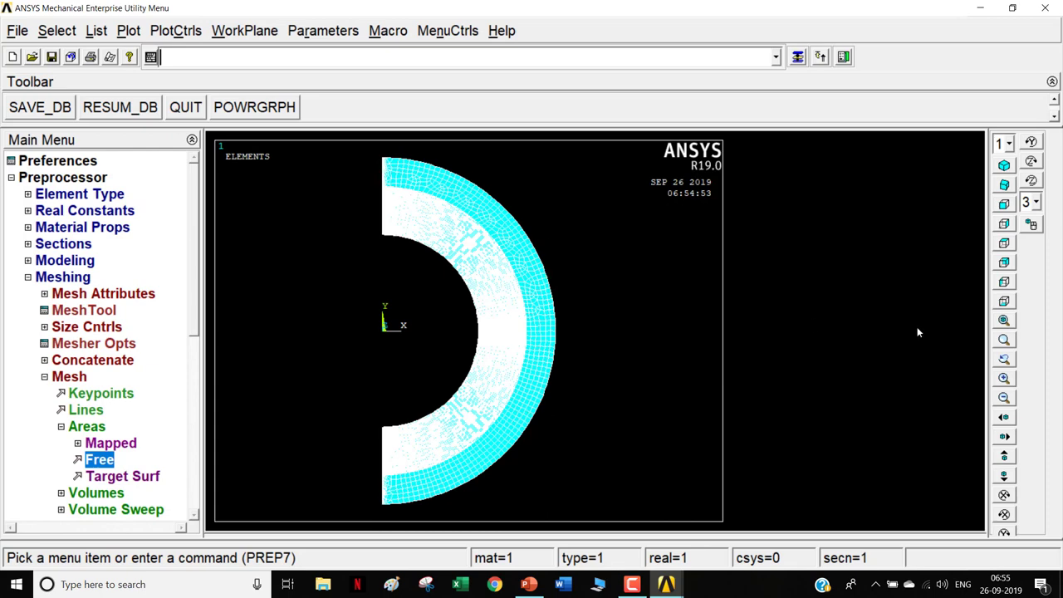
{"action": "left_click", "coordinate": [1004, 340]}
{"action": "left_click", "coordinate": [496, 225]}
{"action": "left_click", "coordinate": [526, 250]}
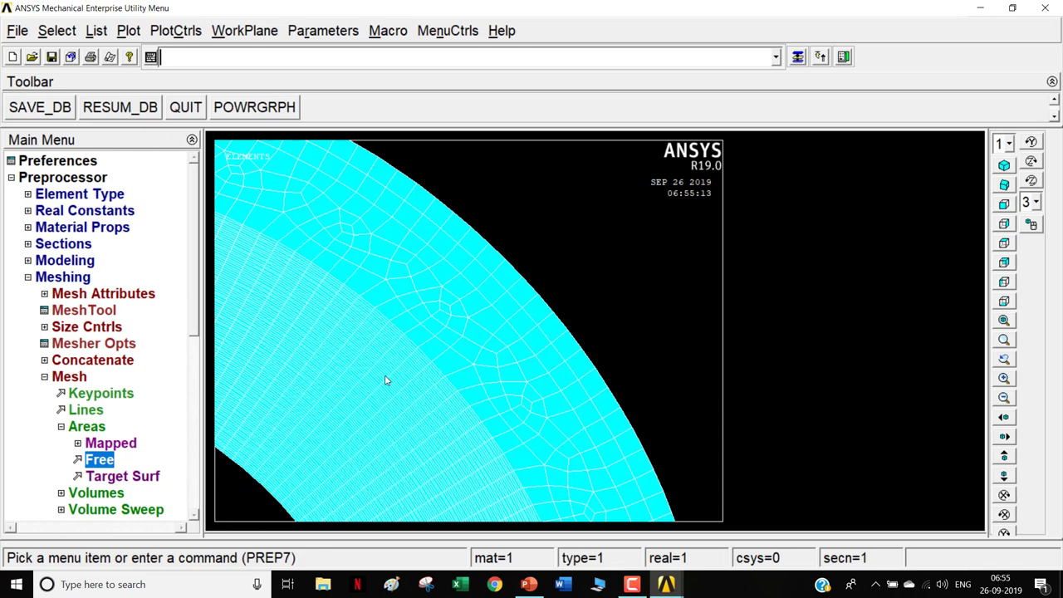
{"action": "scroll", "coordinate": [323, 419], "scroll_direction": "up", "scroll_amount": 3}
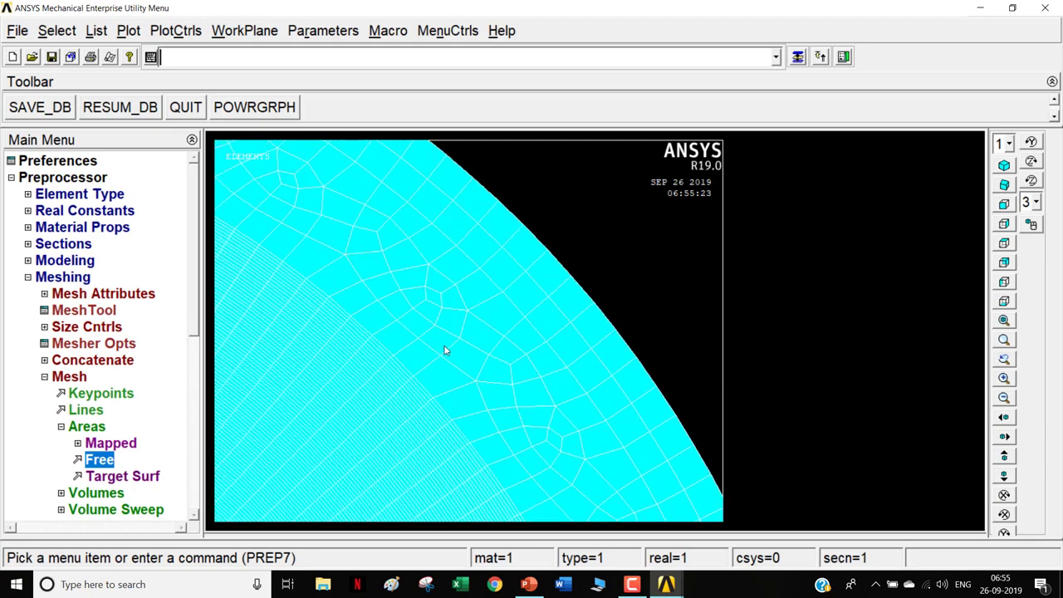
{"action": "left_click", "coordinate": [1004, 320]}
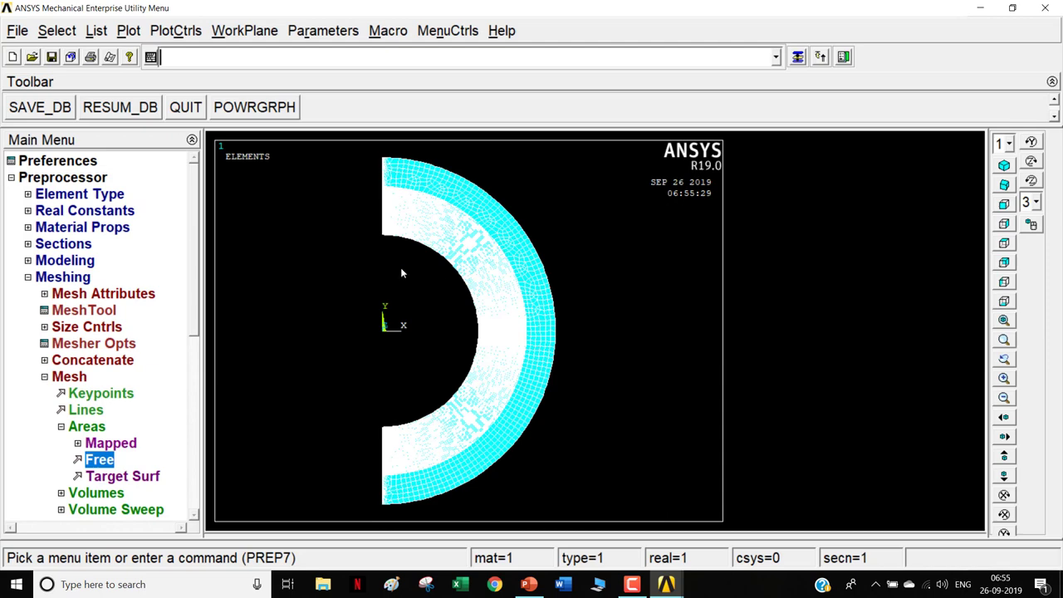
Step: Apply convection to the innermost arc line with film coefficient 150e-6 and bulk temperature 900
{"action": "left_click", "coordinate": [63, 278]}
{"action": "left_click", "coordinate": [67, 395]}
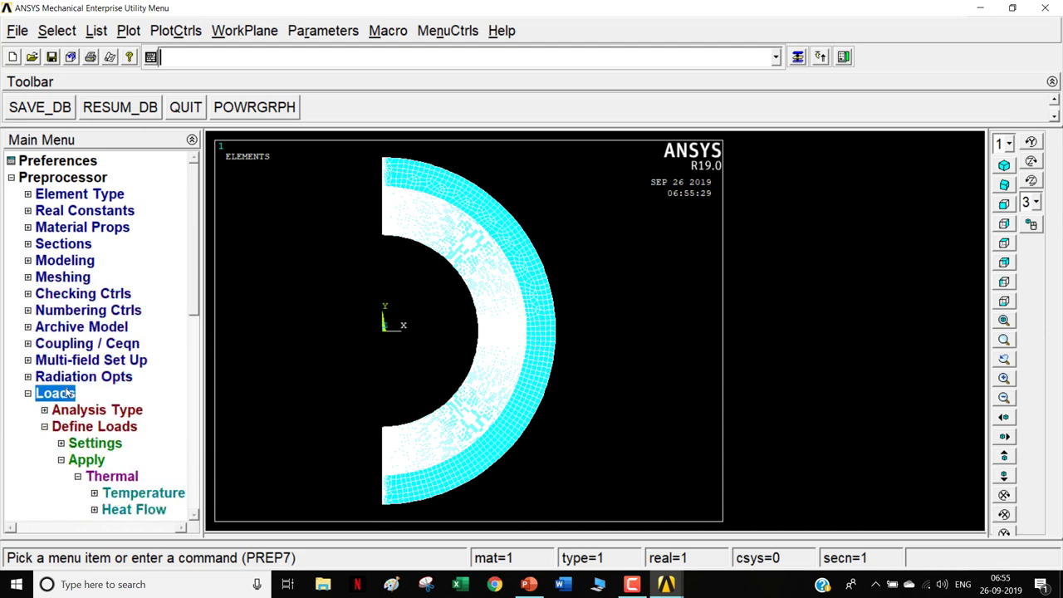
{"action": "left_click_drag", "start_coordinate": [194, 306], "coordinate": [199, 428]}
{"action": "left_click", "coordinate": [147, 276]}
{"action": "left_click", "coordinate": [470, 310]}
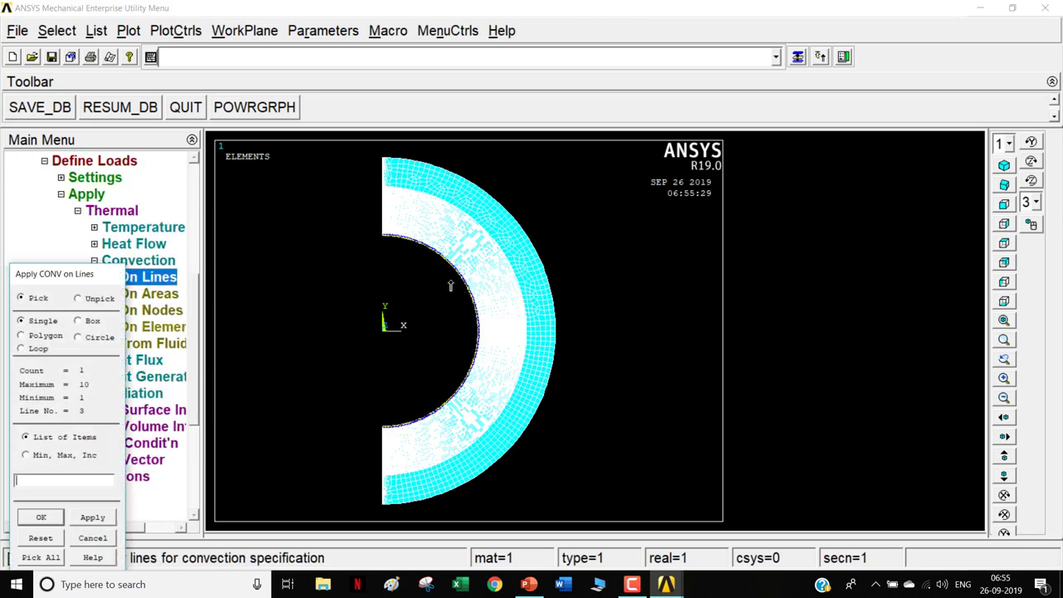
{"action": "left_click", "coordinate": [39, 516]}
{"action": "left_click", "coordinate": [603, 198]}
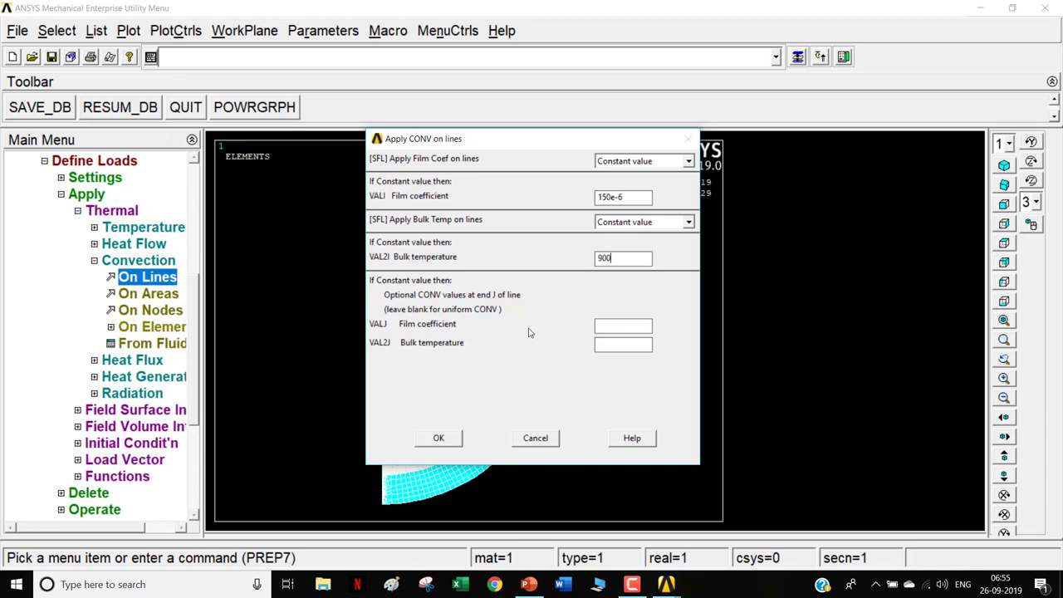
{"action": "left_click", "coordinate": [439, 438]}
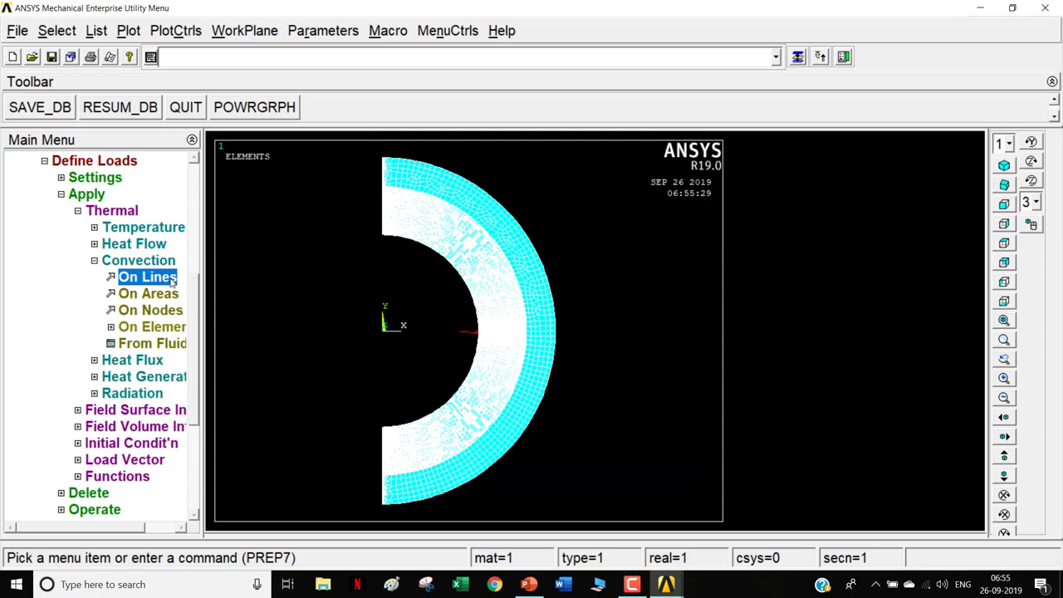
Step: Apply convection to the outermost arc line with film coefficient 20e-6 and bulk temperature 30
{"action": "left_click", "coordinate": [172, 282]}
{"action": "left_click", "coordinate": [522, 194]}
{"action": "left_click", "coordinate": [496, 206]}
{"action": "right_click", "coordinate": [497, 206]}
{"action": "left_click", "coordinate": [496, 199]}
{"action": "left_click", "coordinate": [497, 193]}
{"action": "right_click", "coordinate": [497, 191]}
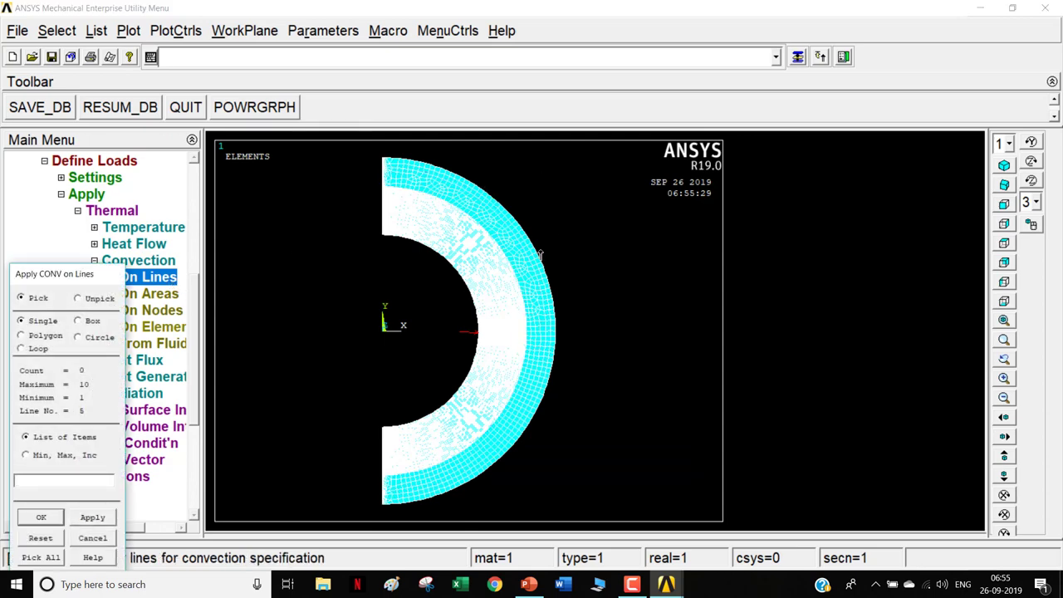
{"action": "right_click", "coordinate": [540, 252]}
{"action": "right_click", "coordinate": [431, 504]}
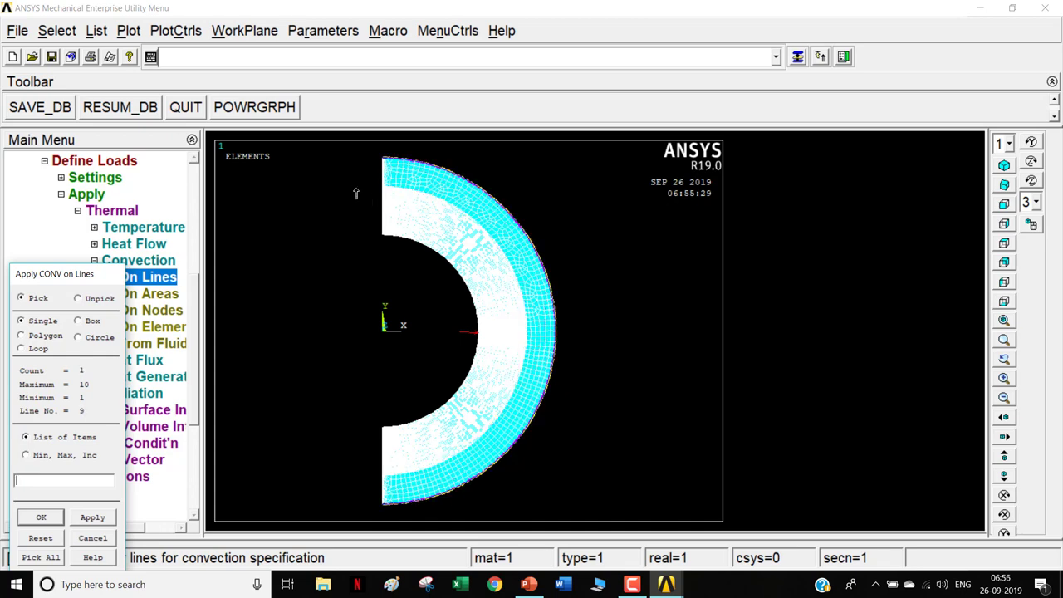
{"action": "left_click", "coordinate": [43, 518]}
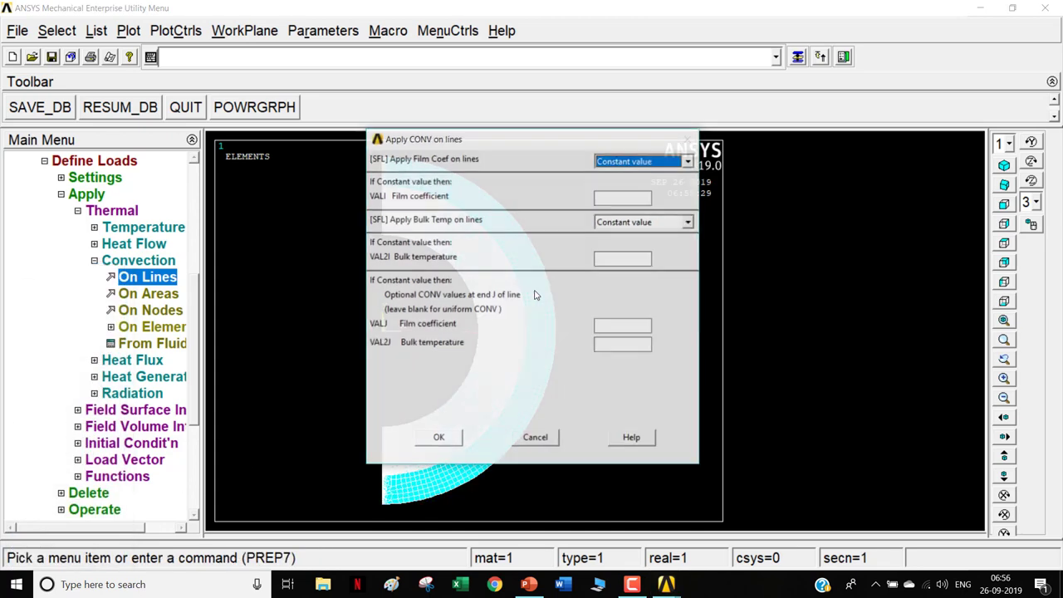
{"action": "left_click", "coordinate": [609, 199]}
{"action": "type", "text": "20e-6"}
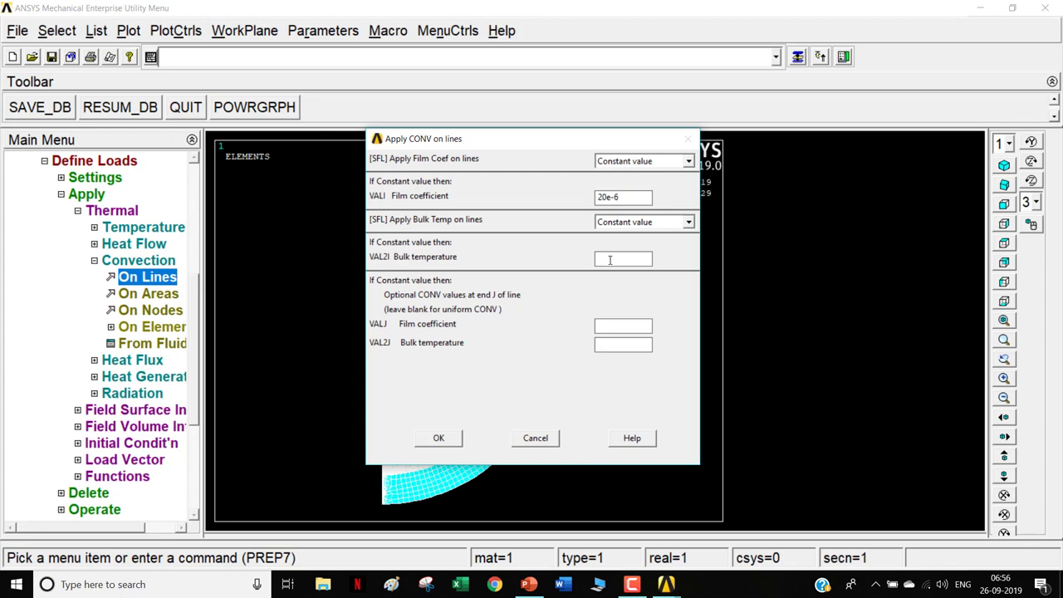
{"action": "left_click", "coordinate": [610, 260]}
{"action": "type", "text": "30"}
{"action": "left_click", "coordinate": [439, 437]}
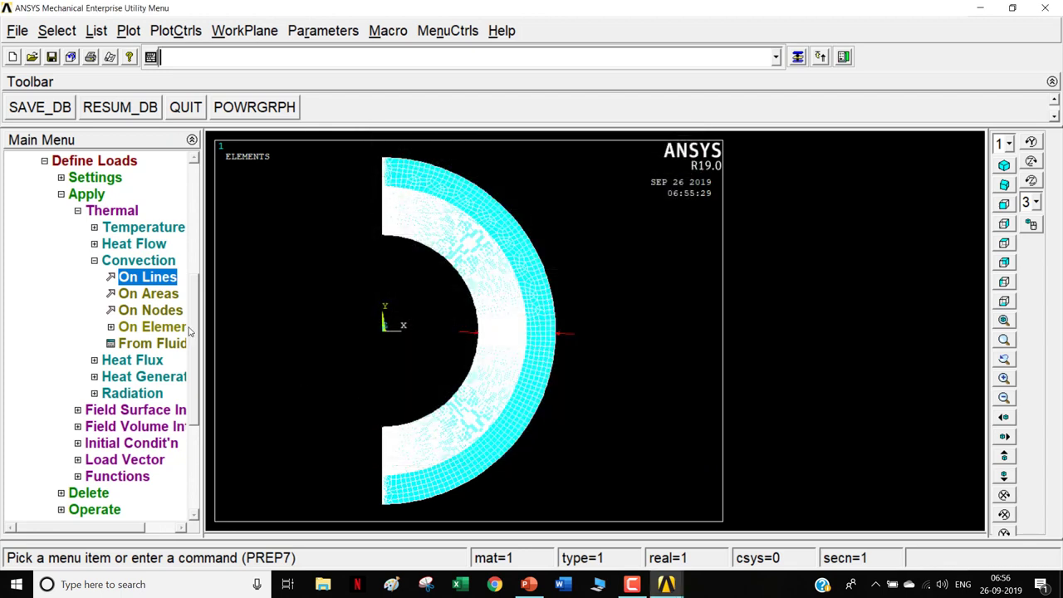
Step: Solve the current load step and close the completion note and the solution status listing
{"action": "double_click", "coordinate": [73, 194]}
{"action": "left_click", "coordinate": [67, 394]}
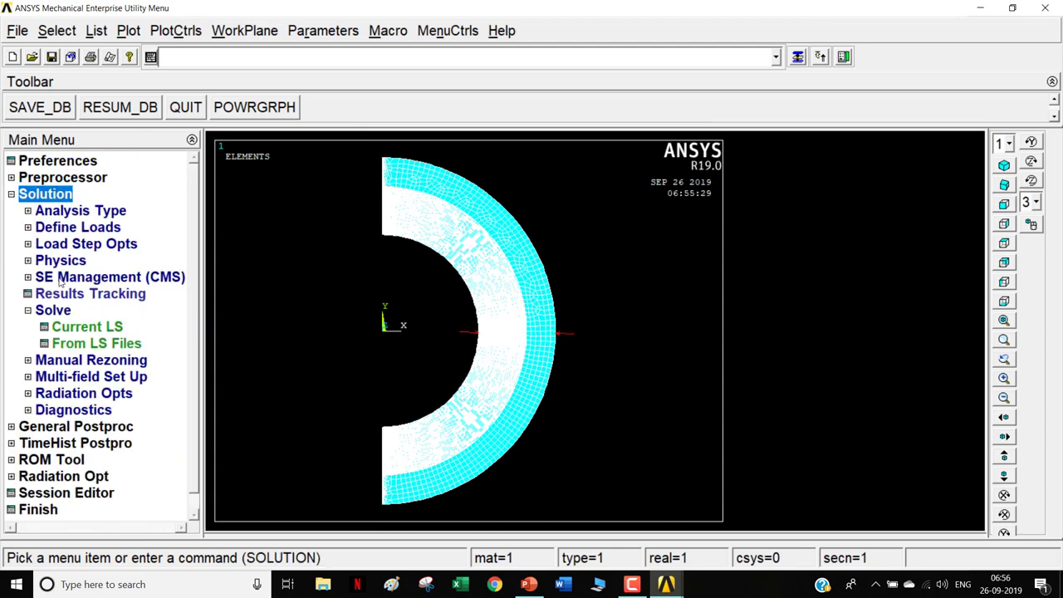
{"action": "left_click", "coordinate": [73, 327]}
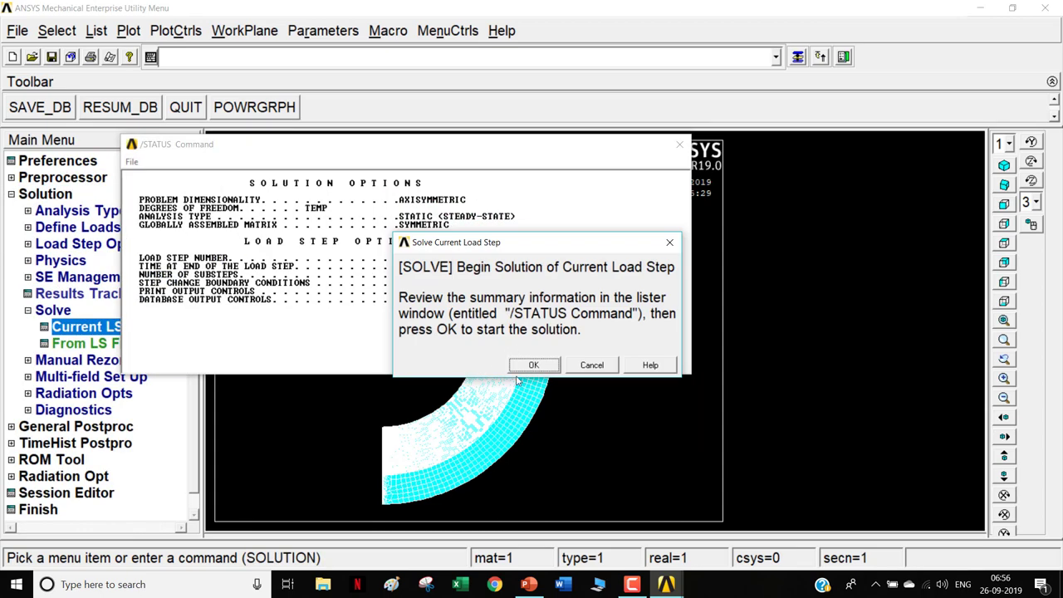
{"action": "left_click", "coordinate": [532, 365]}
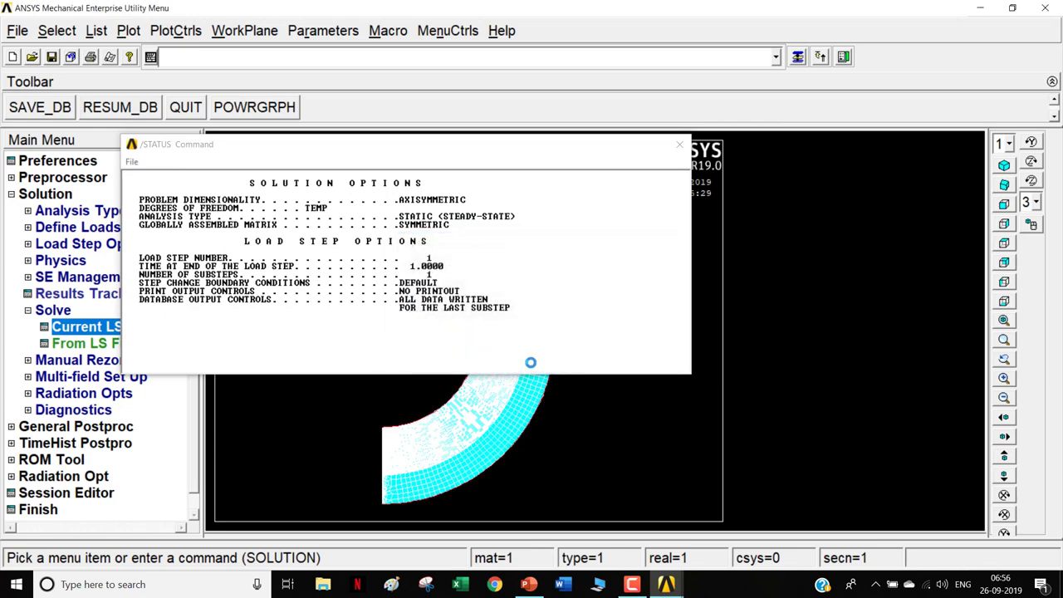
{"action": "left_click", "coordinate": [167, 100]}
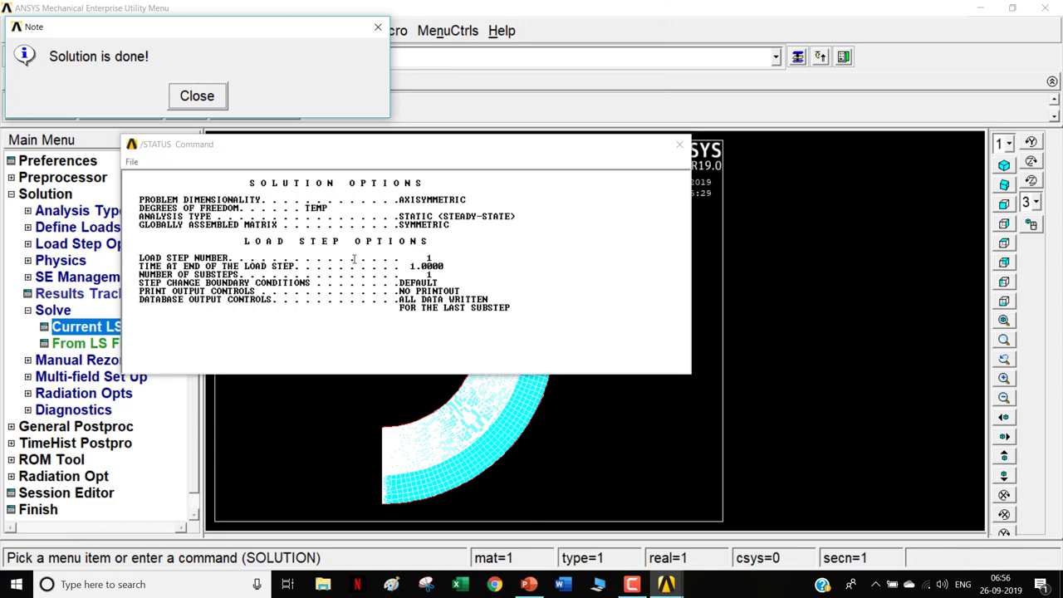
{"action": "left_click", "coordinate": [198, 97]}
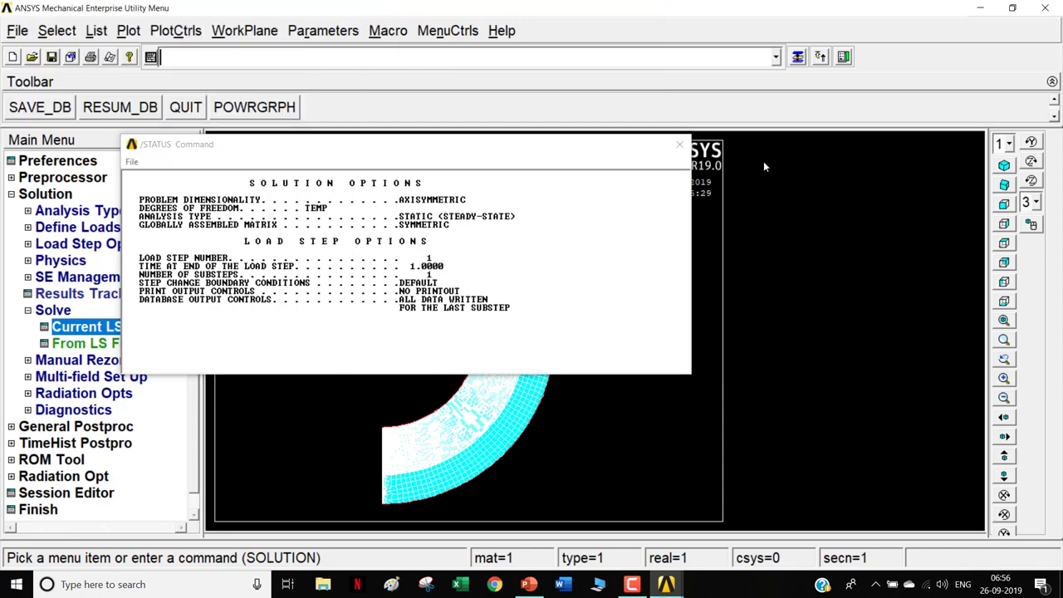
{"action": "left_click", "coordinate": [679, 145]}
Step: Plot the nodal temperature contours of the solved half-annulus model
{"action": "left_click", "coordinate": [94, 425]}
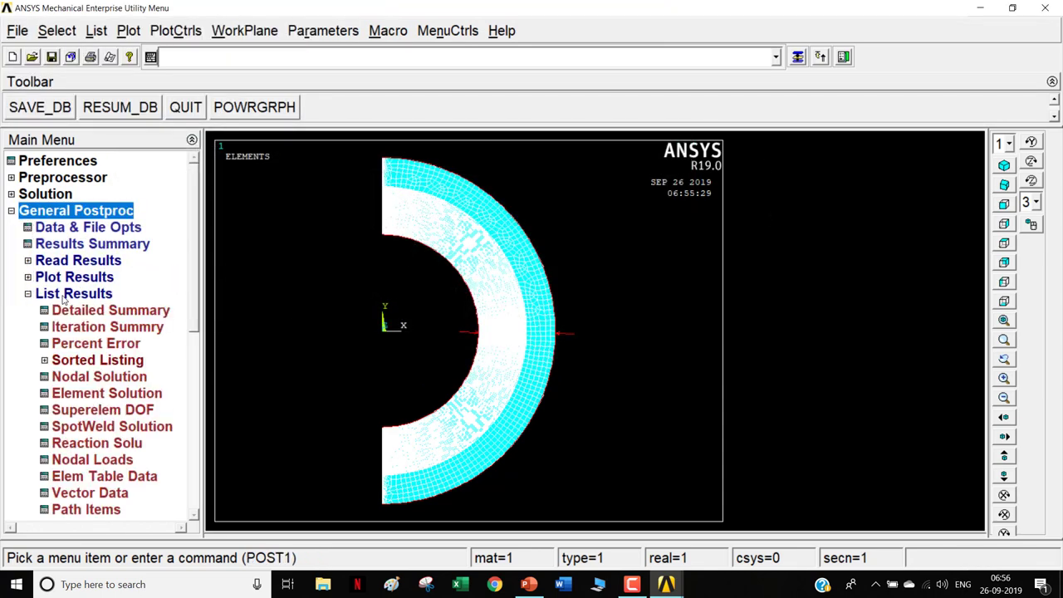
{"action": "left_click", "coordinate": [86, 279]}
{"action": "left_click", "coordinate": [101, 311]}
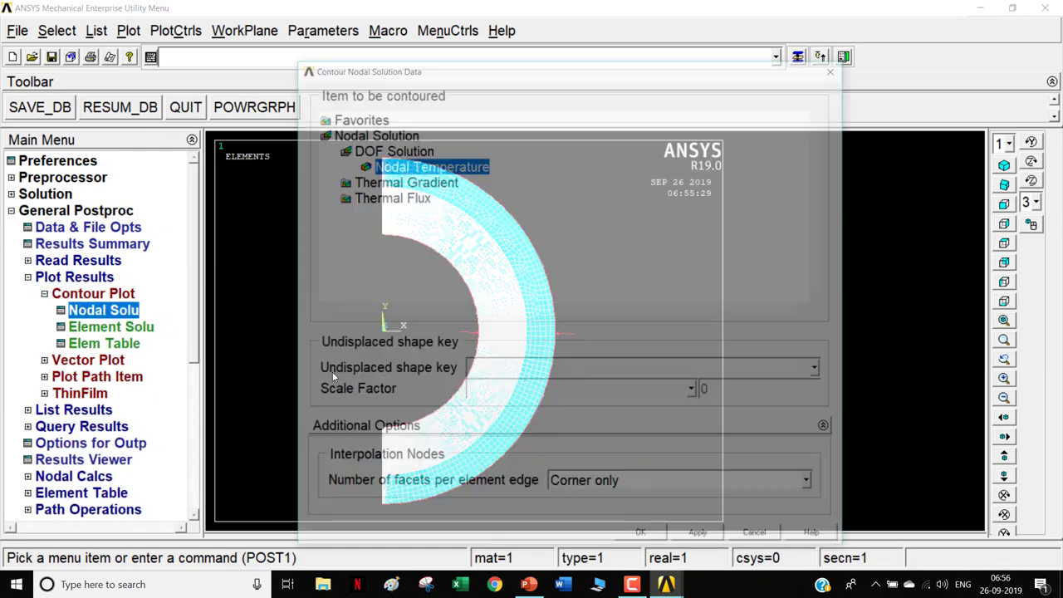
{"action": "left_click", "coordinate": [645, 455]}
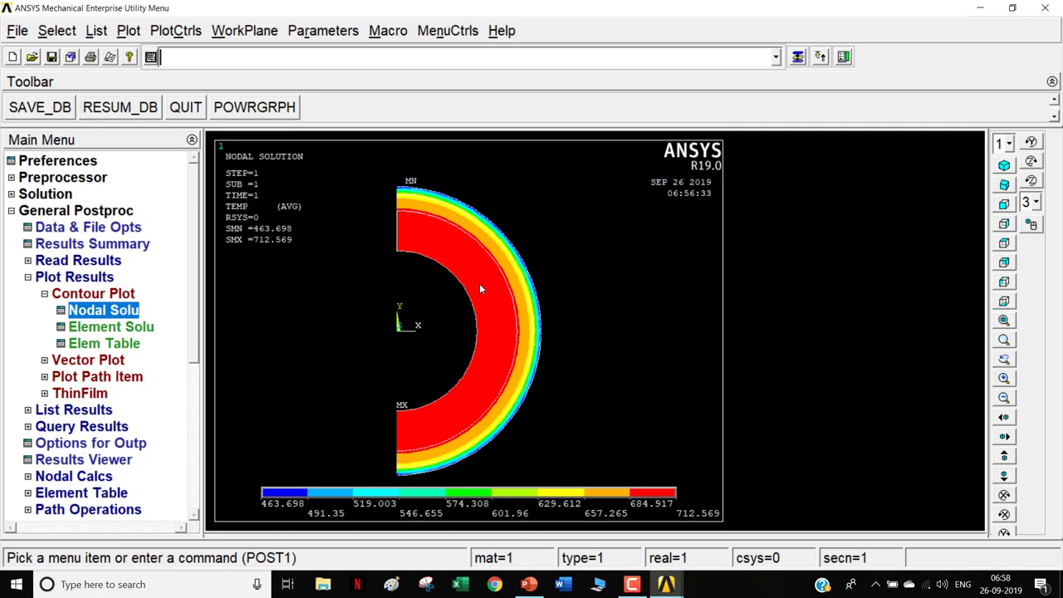
Step: Display the temperature contours as a 1/4 2D axisymmetric expansion and view the cut sphere at an angle
{"action": "left_click", "coordinate": [188, 33]}
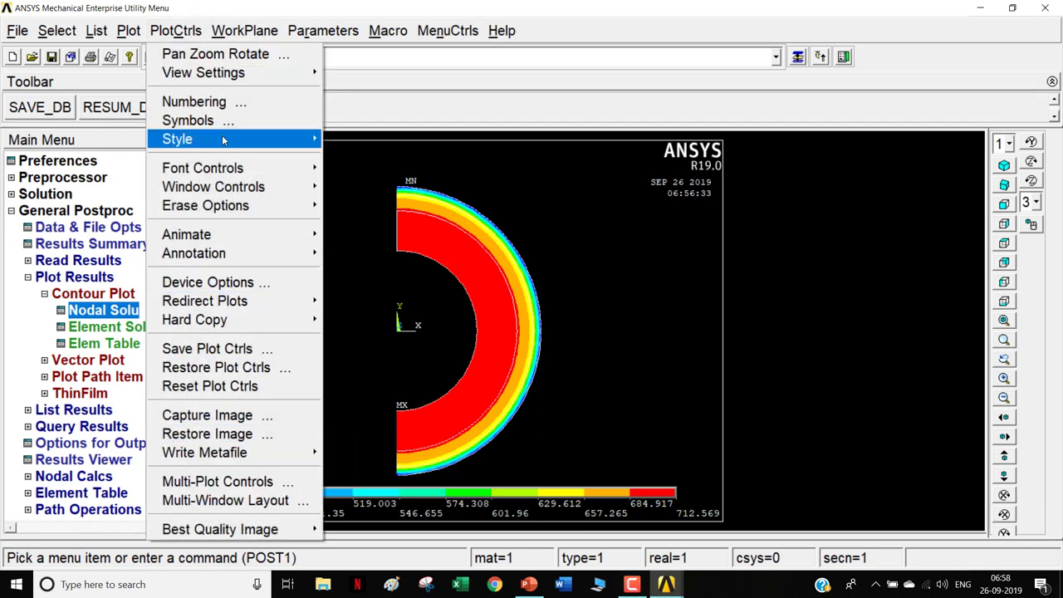
{"action": "mouse_move", "coordinate": [222, 135]}
{"action": "mouse_move", "coordinate": [471, 493]}
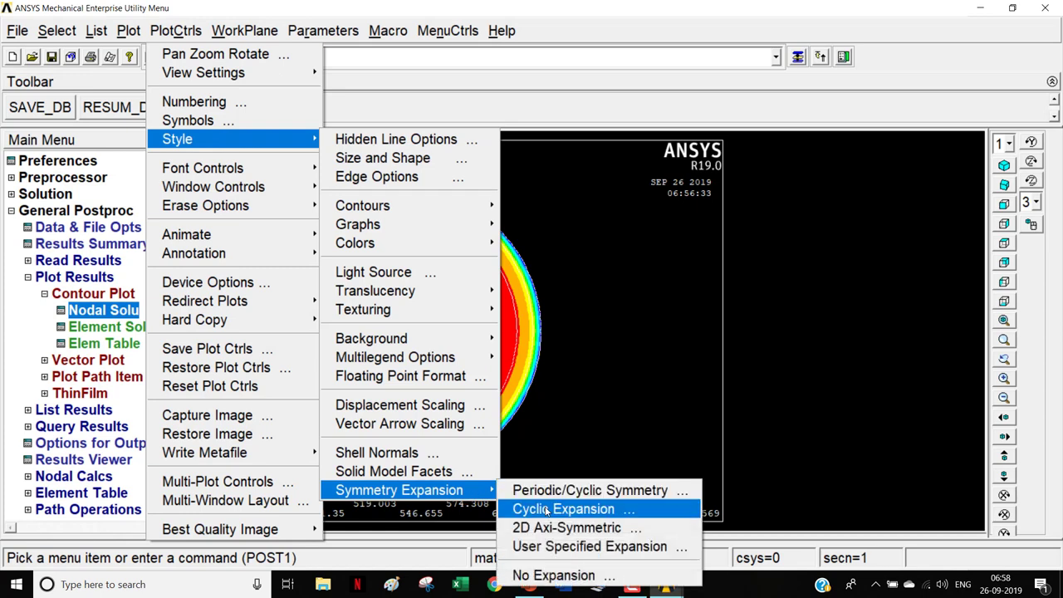
{"action": "left_click", "coordinate": [573, 524]}
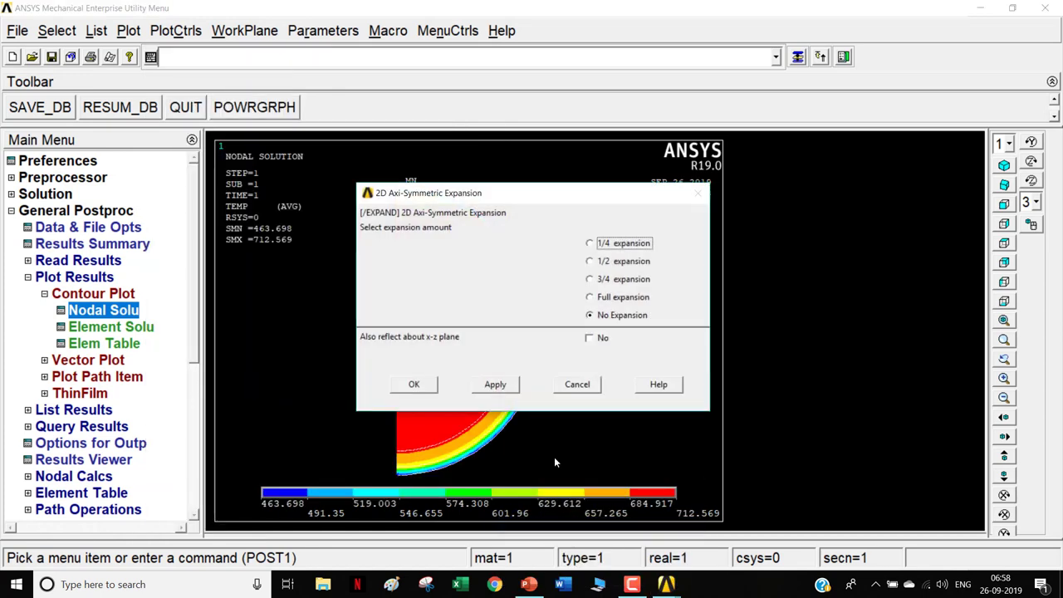
{"action": "left_click", "coordinate": [616, 245]}
{"action": "left_click", "coordinate": [413, 385]}
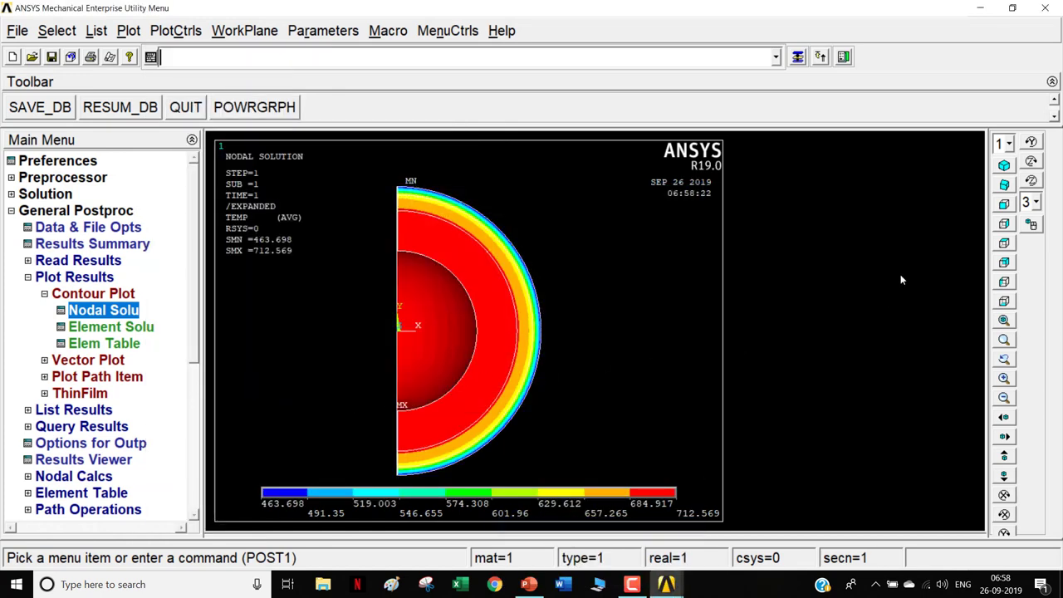
{"action": "left_click", "coordinate": [1005, 165]}
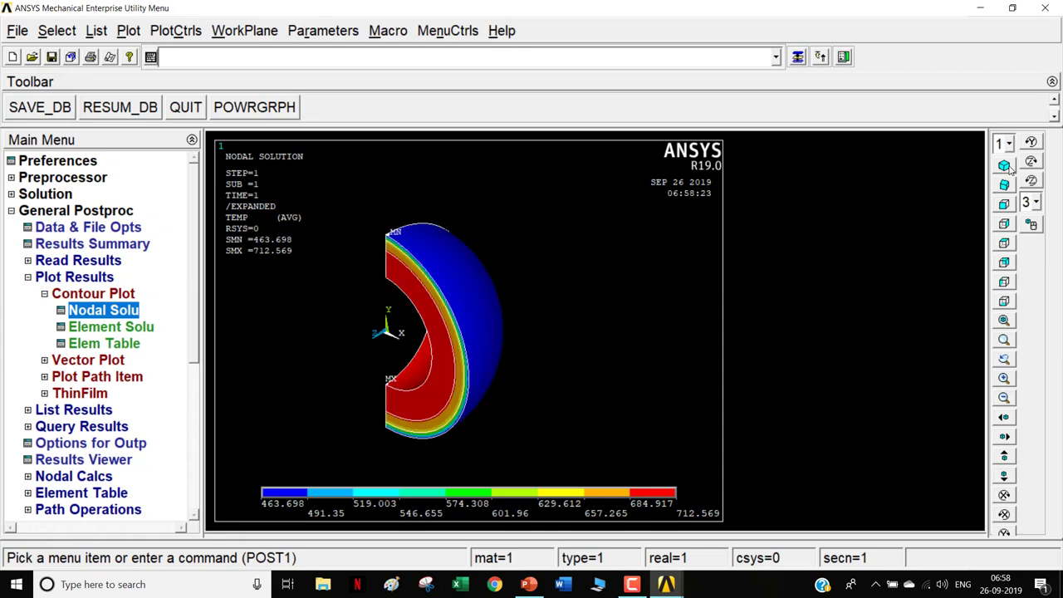
{"action": "left_click", "coordinate": [1004, 203]}
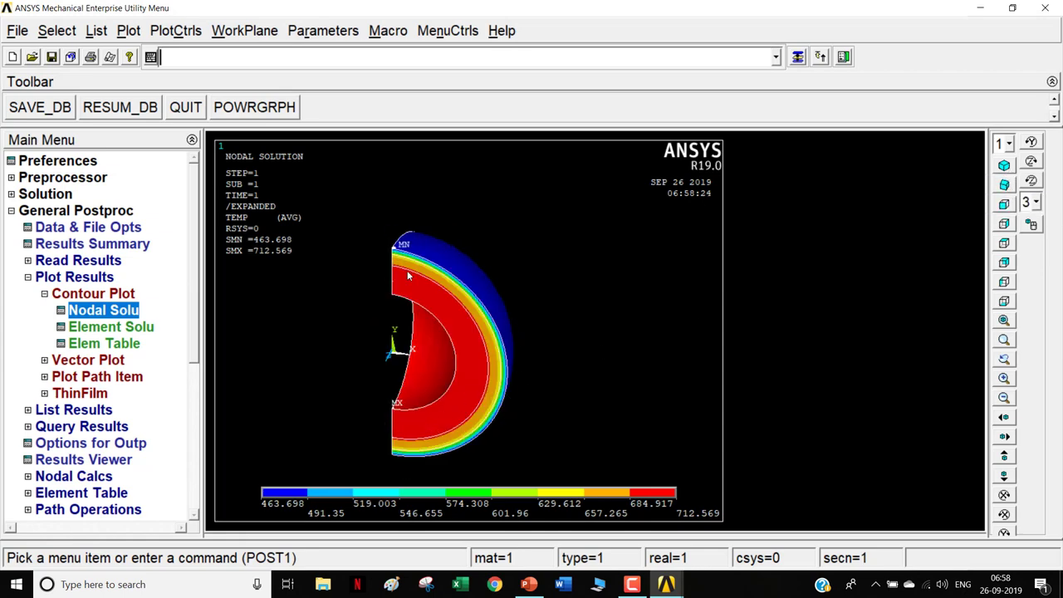
Step: Change the 2D axisymmetric expansion of the temperature plot to 3/4 expansion
{"action": "left_click", "coordinate": [192, 34]}
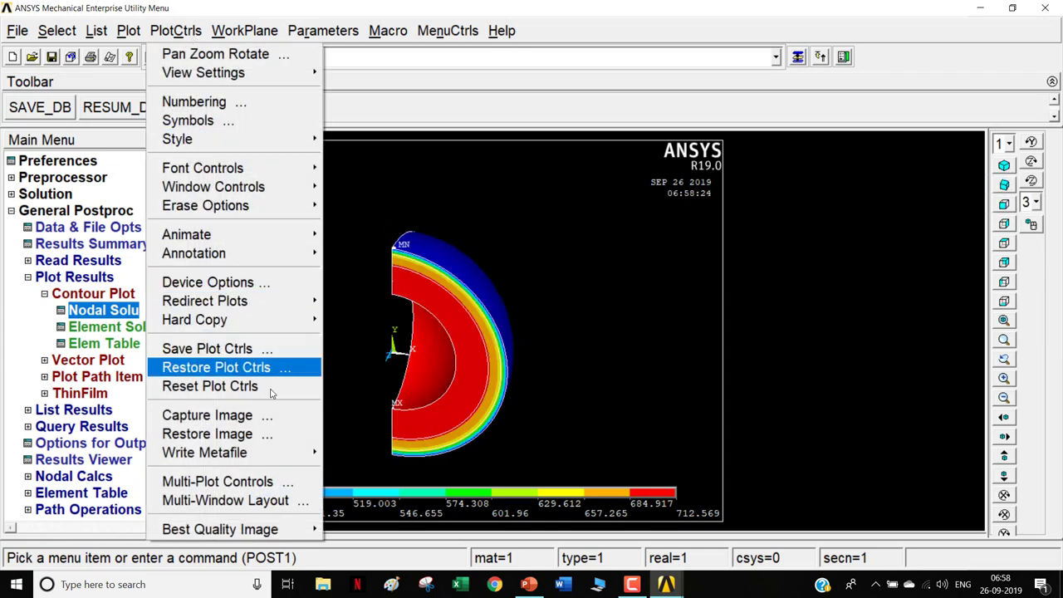
{"action": "mouse_move", "coordinate": [267, 143]}
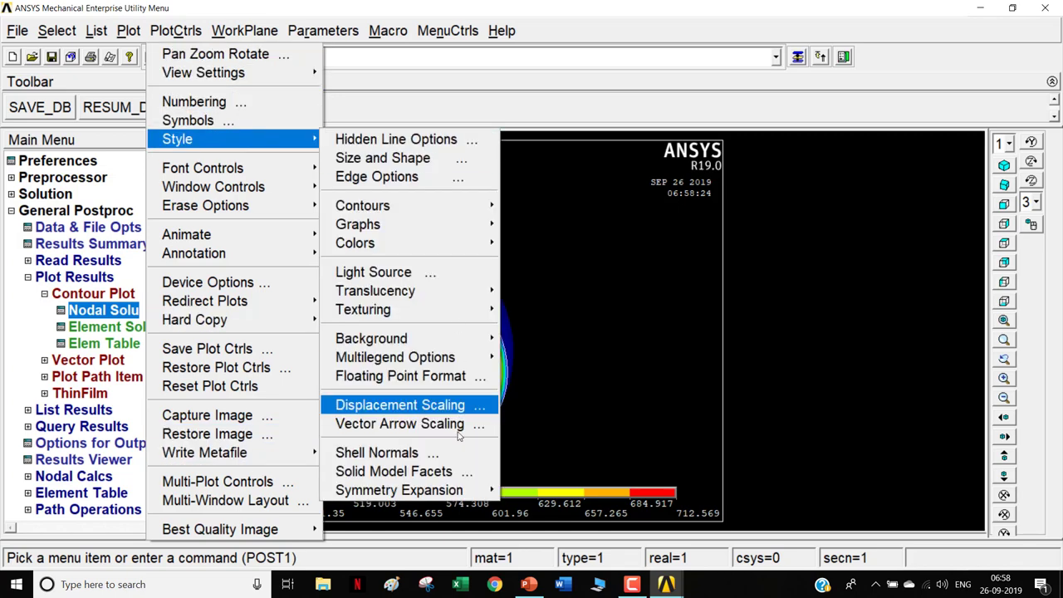
{"action": "mouse_move", "coordinate": [466, 490]}
{"action": "left_click", "coordinate": [566, 527]}
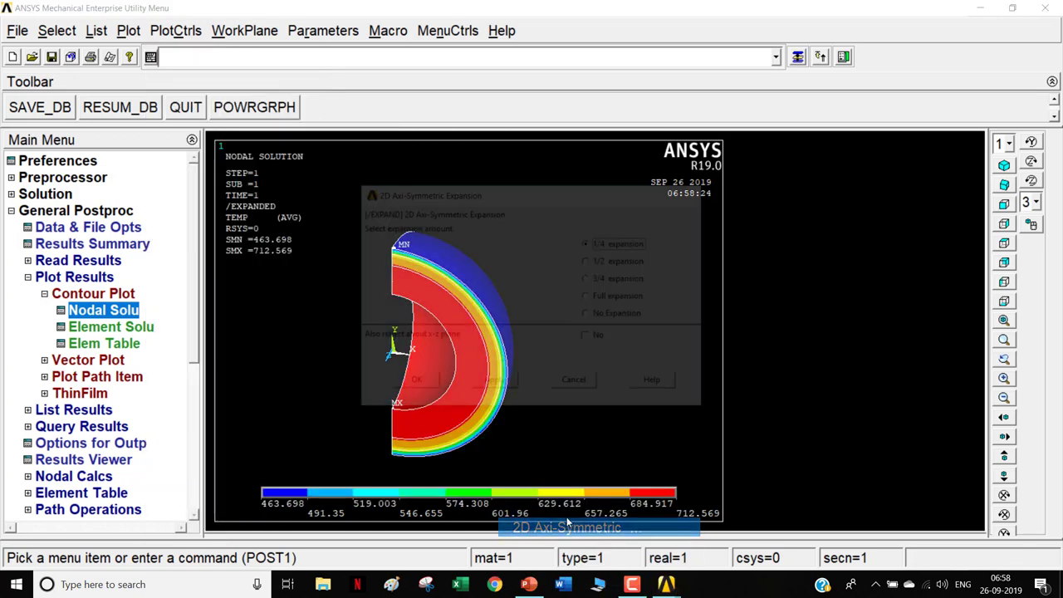
{"action": "left_click", "coordinate": [592, 279]}
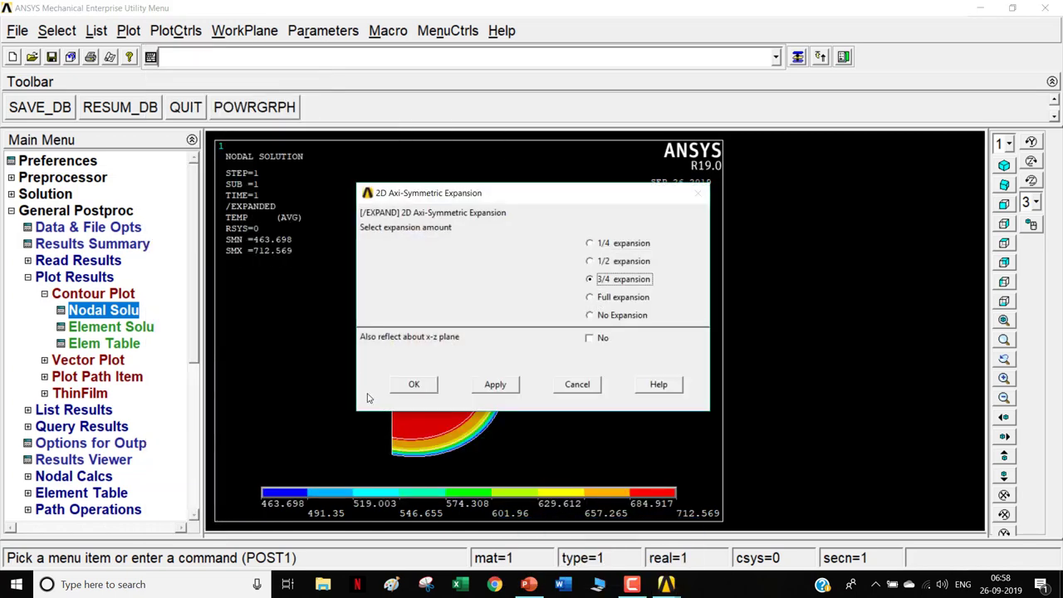
{"action": "left_click", "coordinate": [414, 384]}
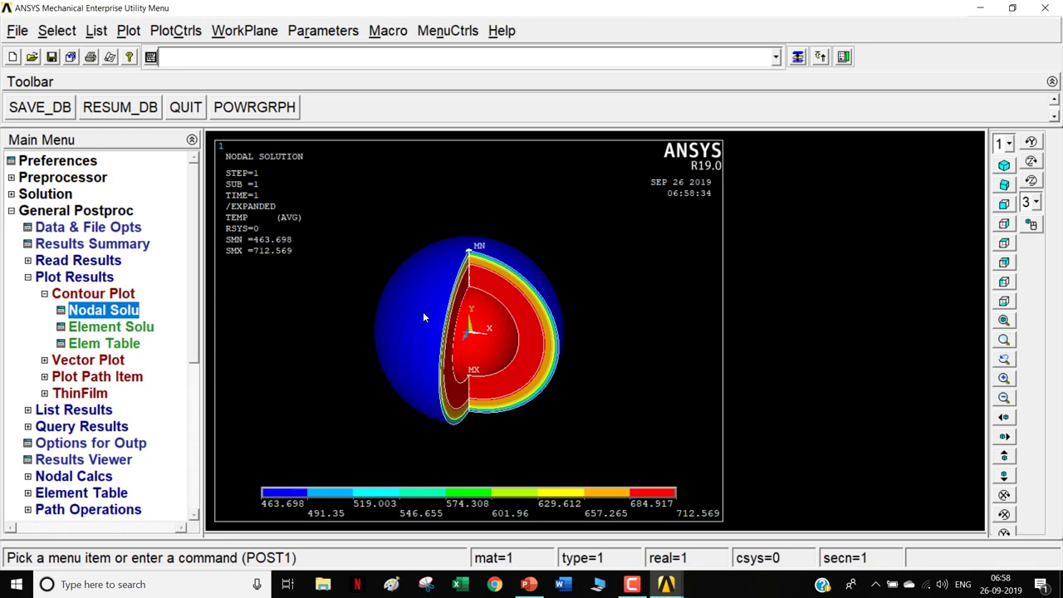
Step: Set the 2D axisymmetric expansion to full expansion to display the temperature contours on the whole sphere
{"action": "left_click", "coordinate": [188, 32]}
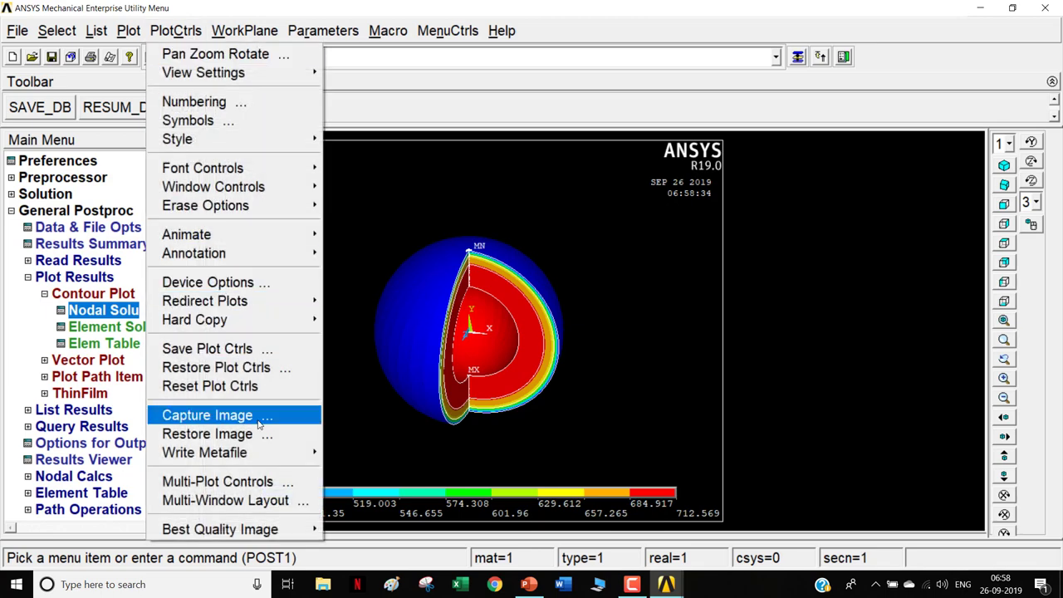
{"action": "mouse_move", "coordinate": [268, 139]}
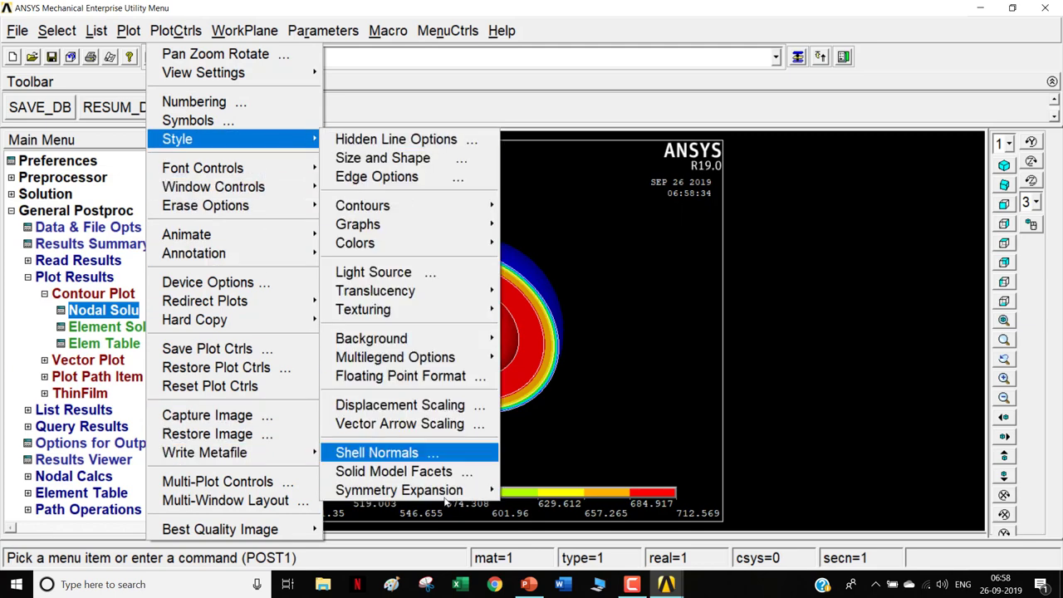
{"action": "mouse_move", "coordinate": [457, 490]}
{"action": "left_click", "coordinate": [566, 527]}
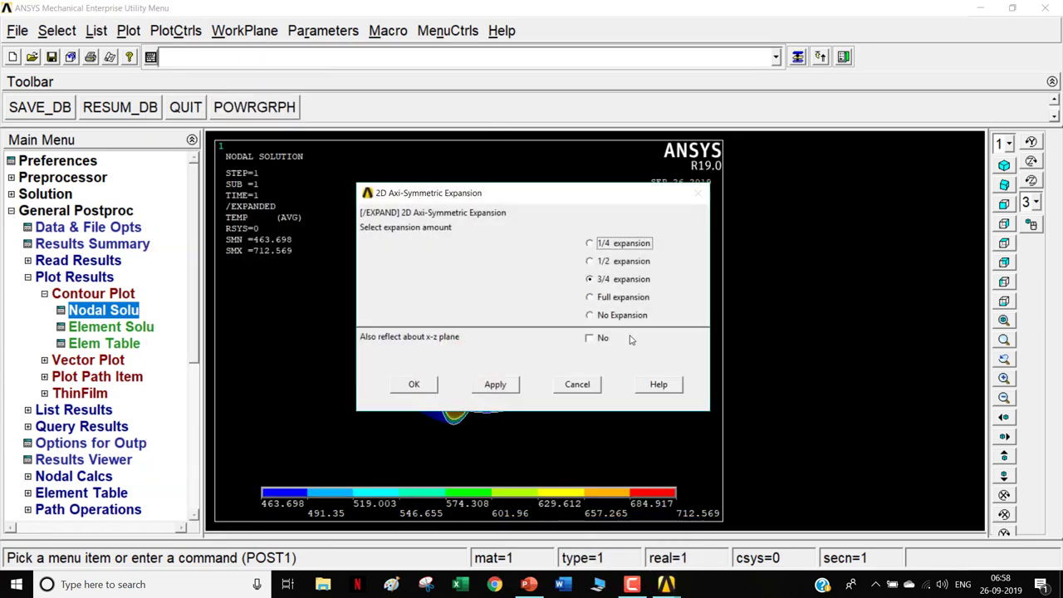
{"action": "left_click", "coordinate": [612, 297]}
{"action": "left_click", "coordinate": [414, 384]}
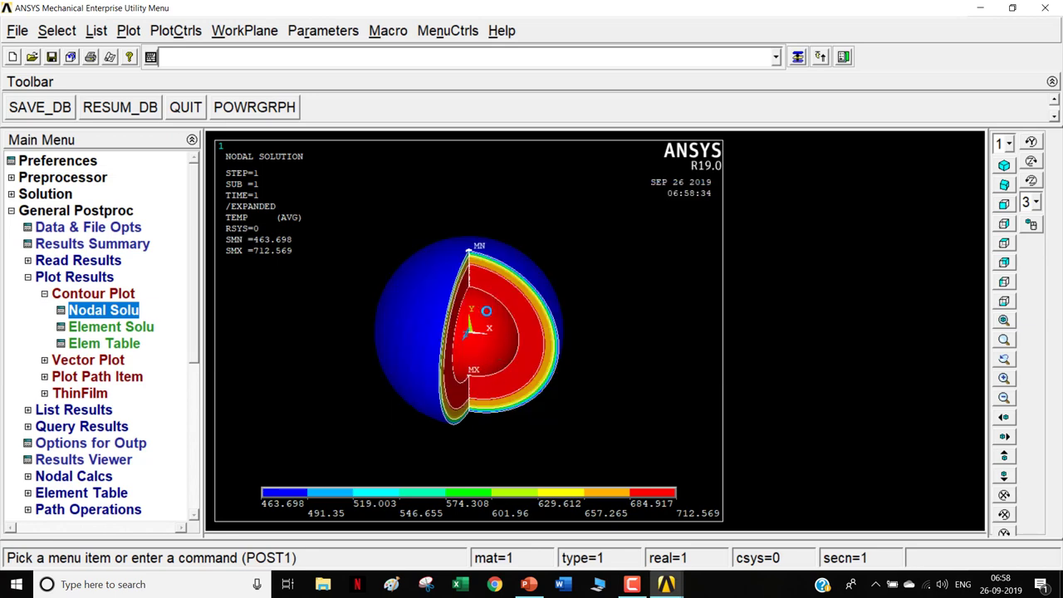
Step: Switch the temperature plot to 1/2 axisymmetric expansion and rotate the hemisphere to view its layered cut face and outer surface
{"action": "left_click", "coordinate": [176, 31]}
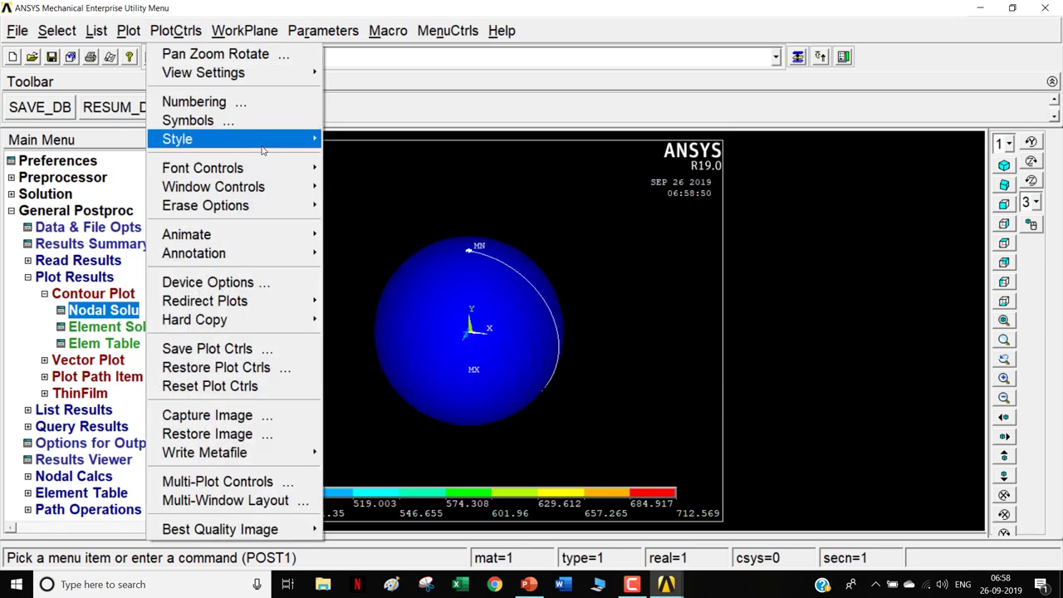
{"action": "mouse_move", "coordinate": [266, 141]}
{"action": "mouse_move", "coordinate": [432, 490]}
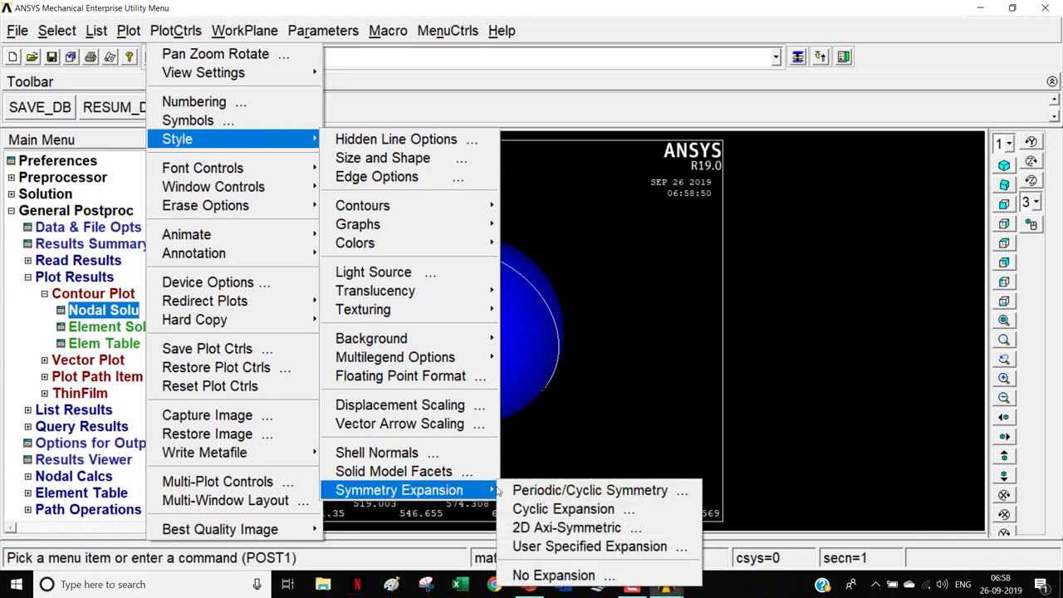
{"action": "left_click", "coordinate": [573, 526]}
{"action": "left_click", "coordinate": [599, 261]}
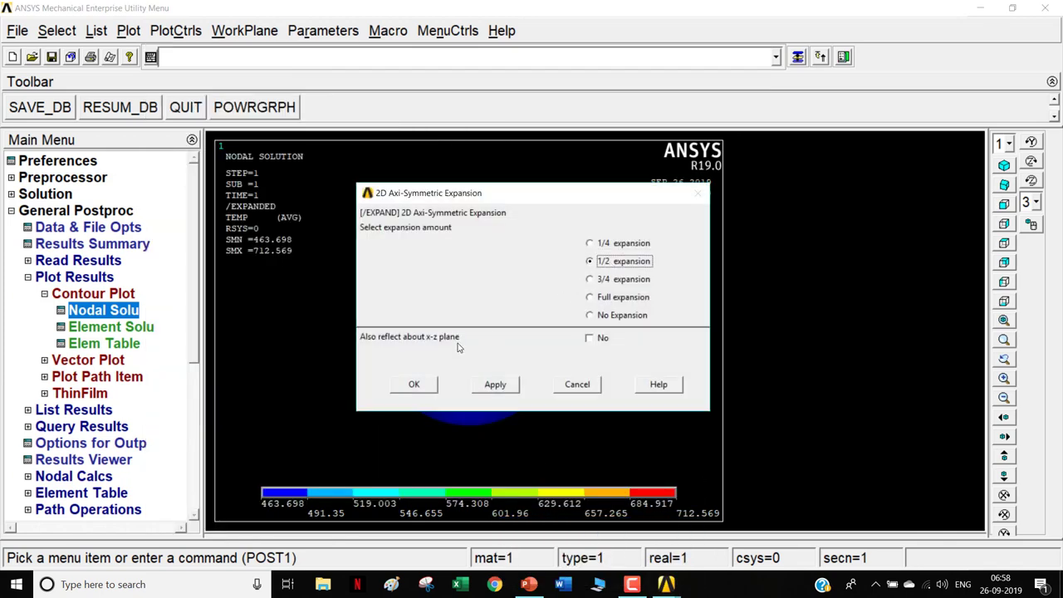
{"action": "left_click", "coordinate": [415, 384]}
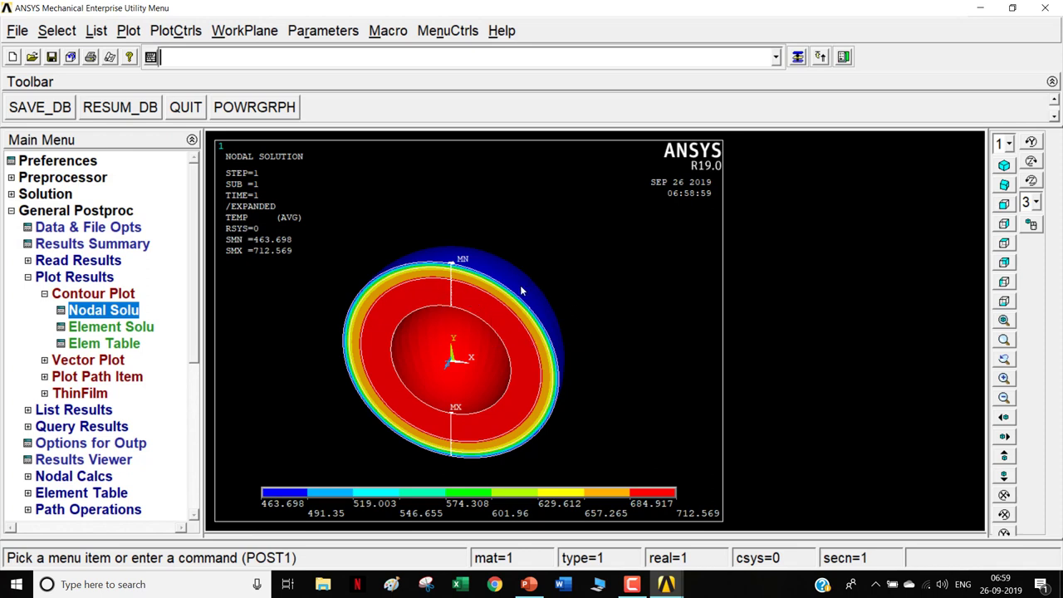
{"action": "left_click", "coordinate": [1031, 224]}
{"action": "mouse_move", "coordinate": [598, 356]}
{"action": "right_mouse_down"}
{"action": "mouse_move", "coordinate": [544, 386]}
{"action": "mouse_move", "coordinate": [566, 329]}
{"action": "mouse_move", "coordinate": [505, 344]}
{"action": "mouse_move", "coordinate": [543, 349]}
{"action": "right_mouse_up"}
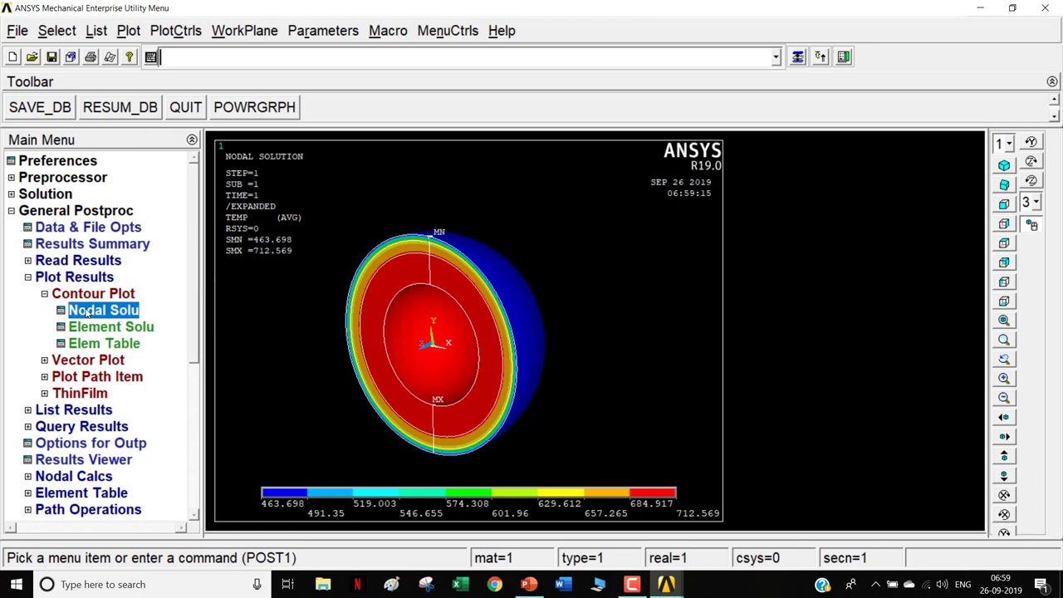
{"action": "left_click", "coordinate": [1031, 224]}
Step: Return the temperature plot to the 2D half-annulus with No Expansion and show it in front view
{"action": "left_click", "coordinate": [243, 31]}
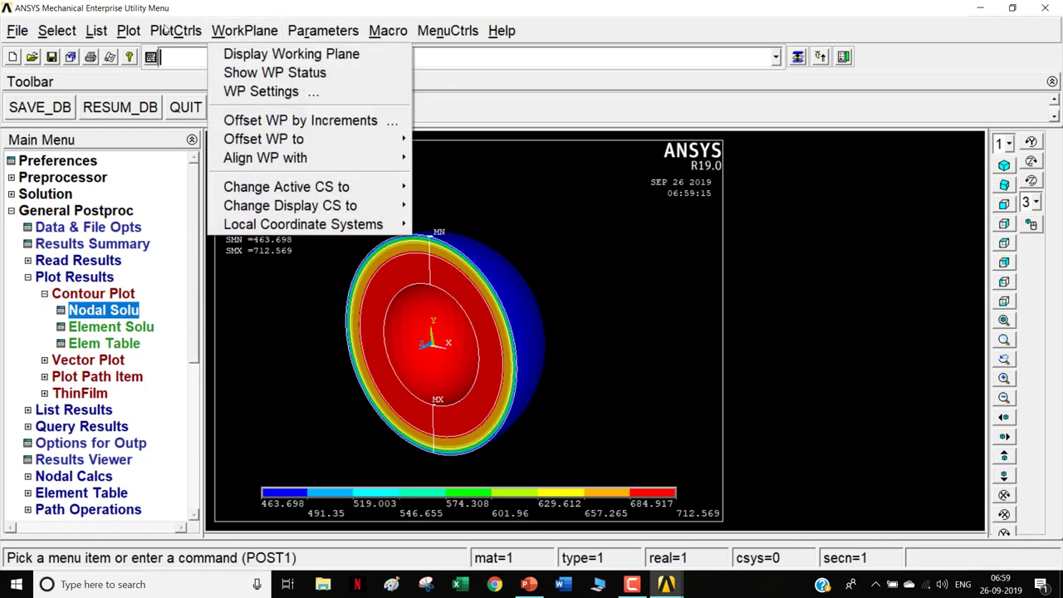
{"action": "mouse_move", "coordinate": [176, 31]}
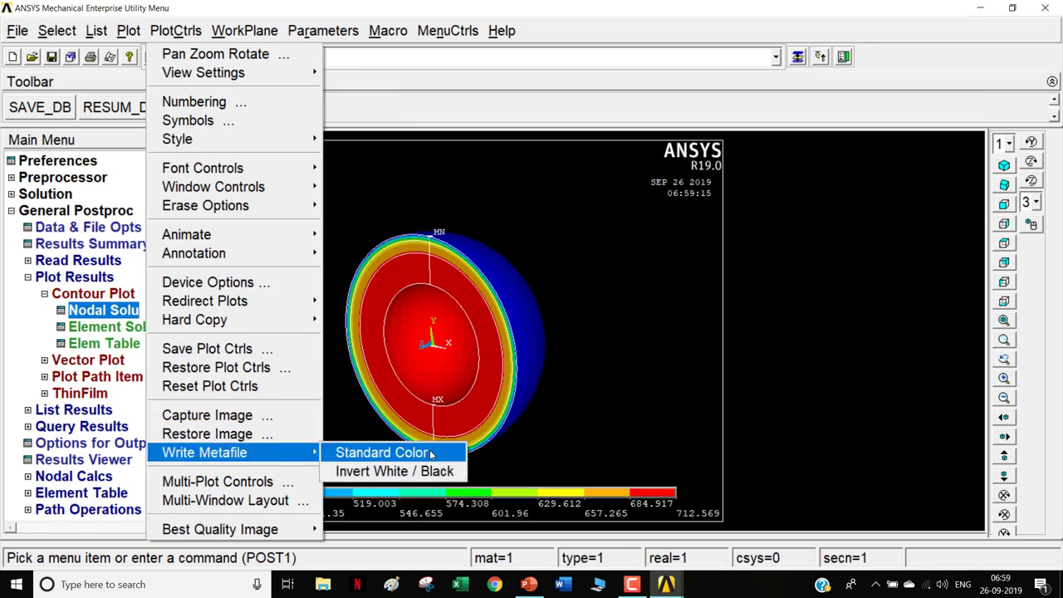
{"action": "mouse_move", "coordinate": [255, 141]}
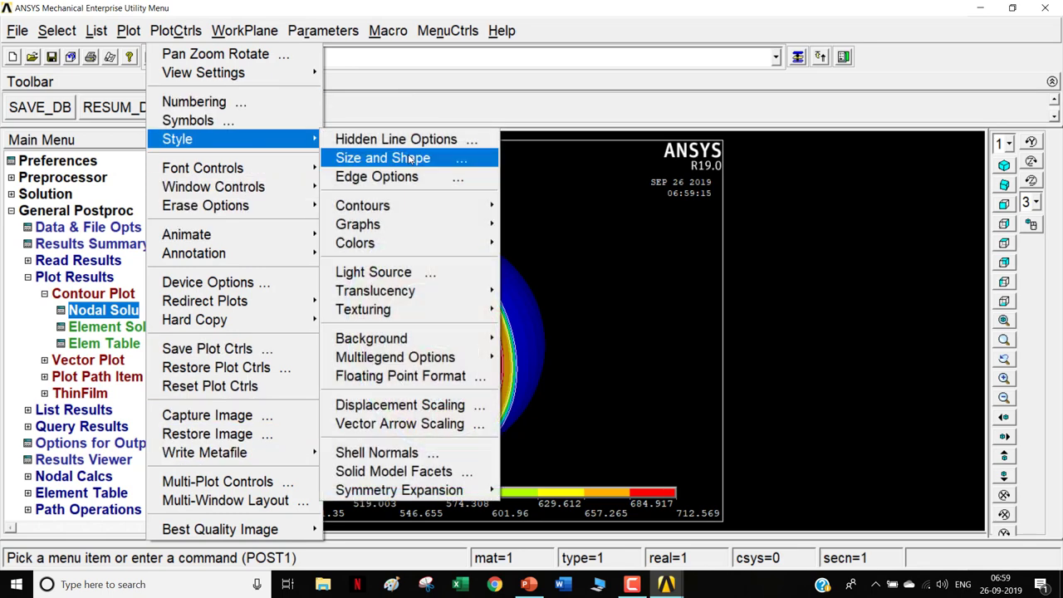
{"action": "mouse_move", "coordinate": [478, 491]}
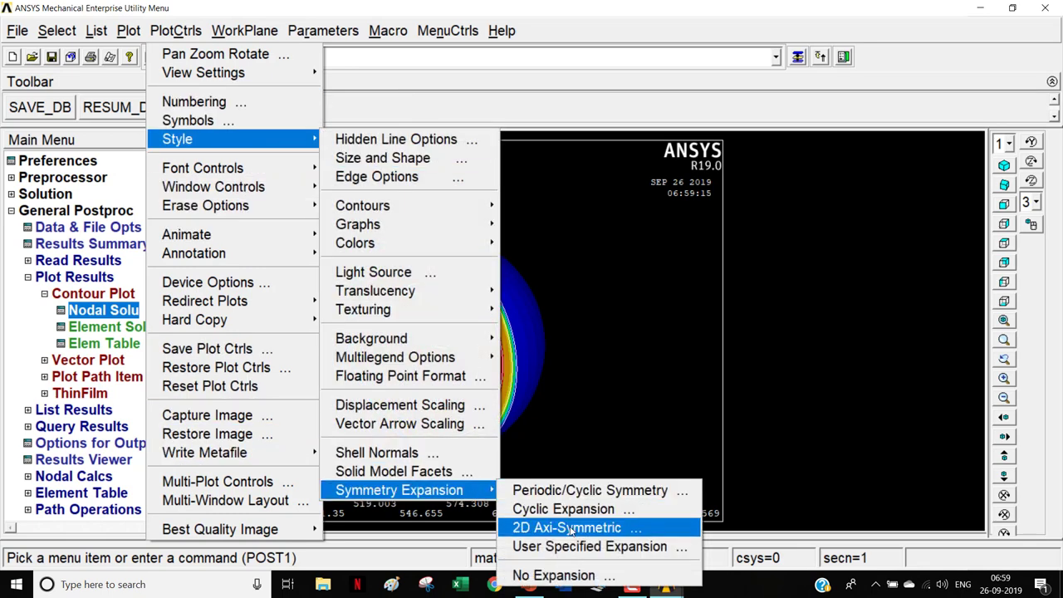
{"action": "left_click", "coordinate": [565, 527]}
{"action": "left_click", "coordinate": [616, 315]}
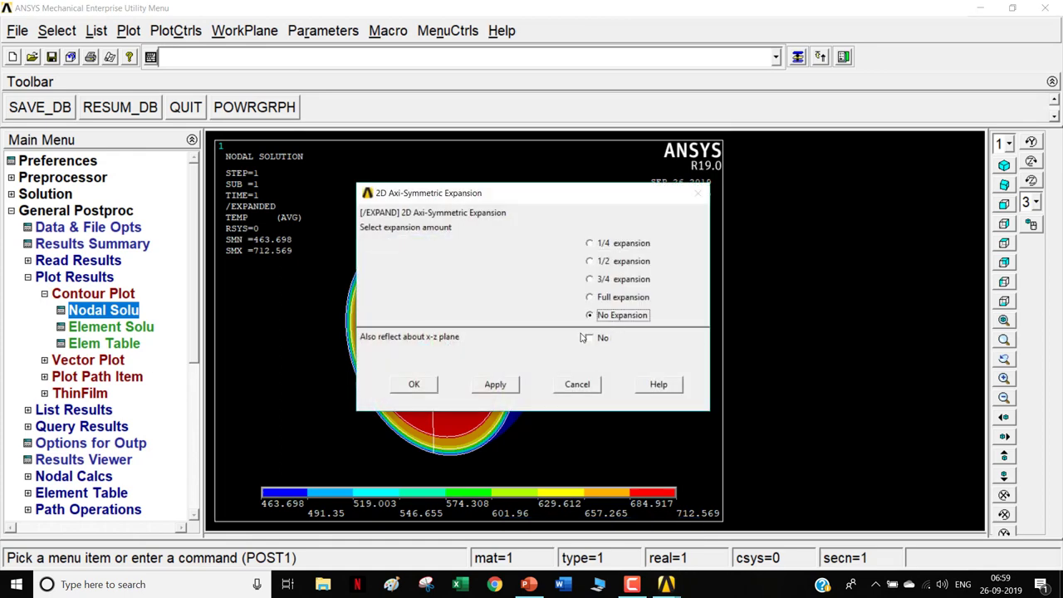
{"action": "left_click", "coordinate": [414, 384]}
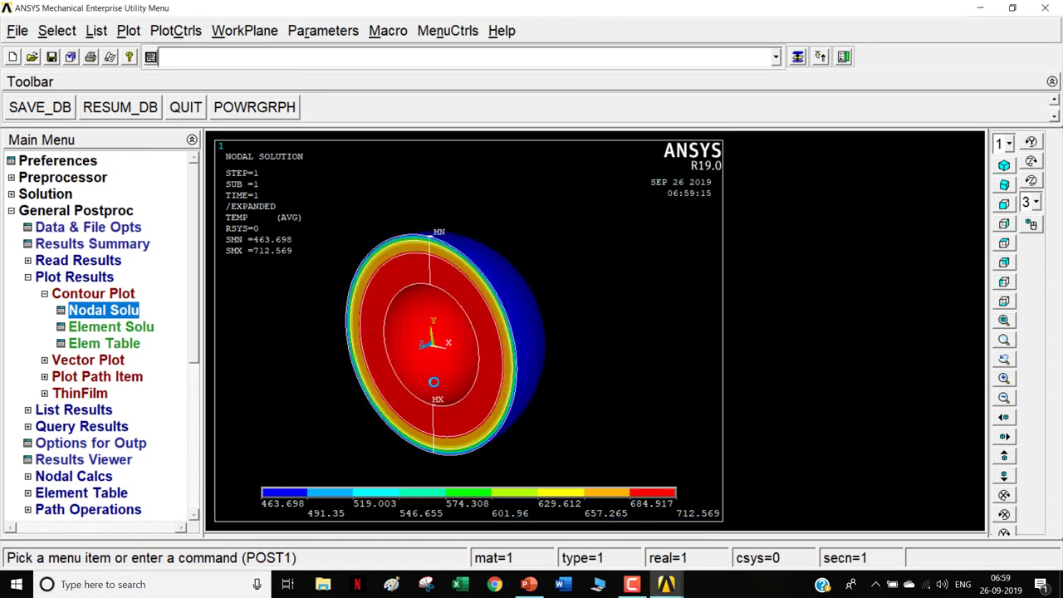
{"action": "left_click", "coordinate": [1004, 203]}
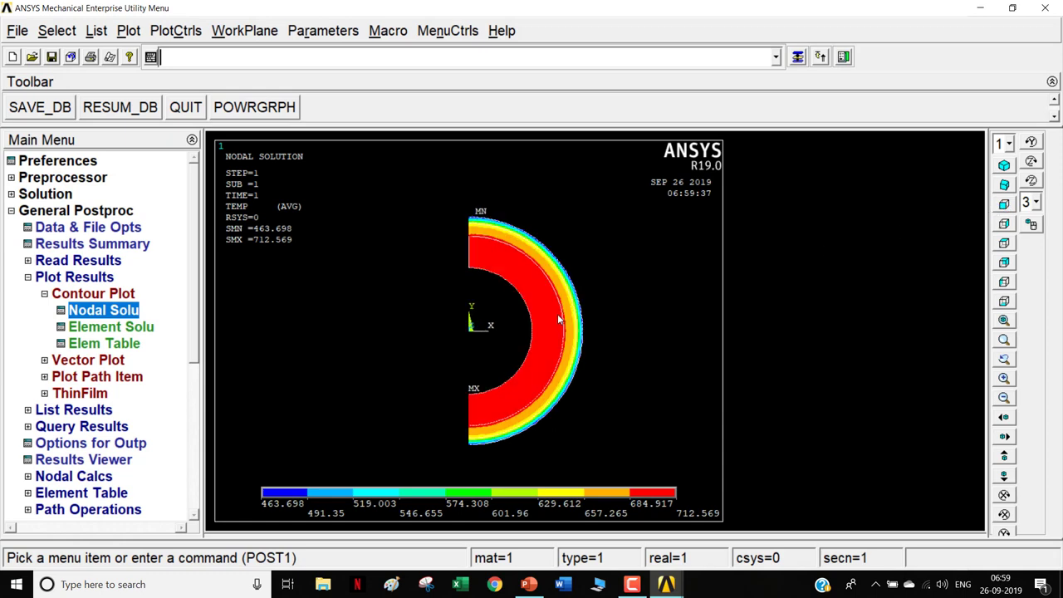
Step: Plot the nodal contour of the Thermal gradient vector sum on the half-annulus
{"action": "scroll", "coordinate": [531, 324], "scroll_direction": "up", "scroll_amount": 2}
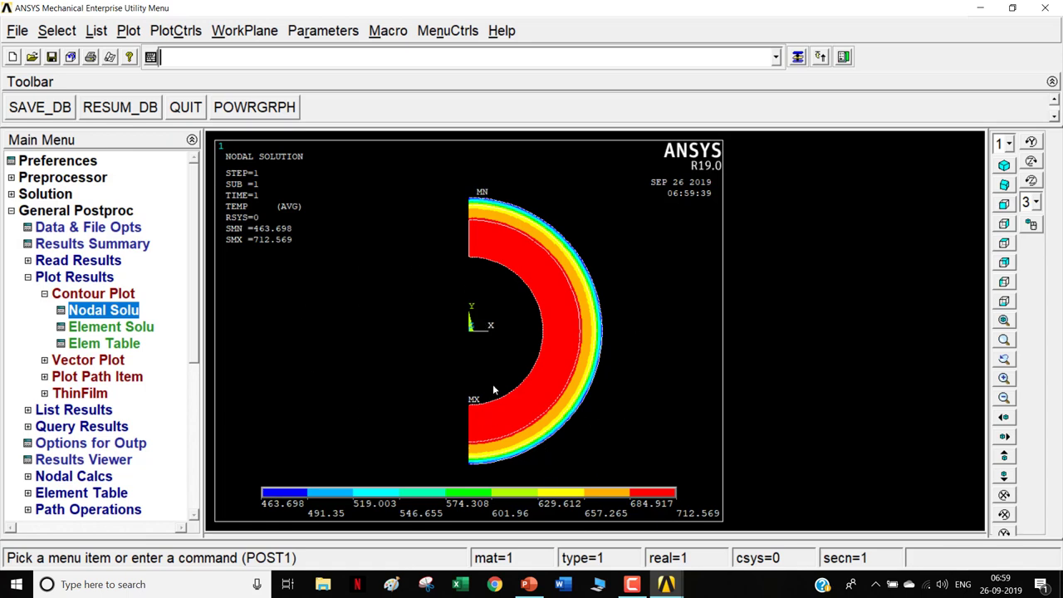
{"action": "left_click", "coordinate": [82, 299]}
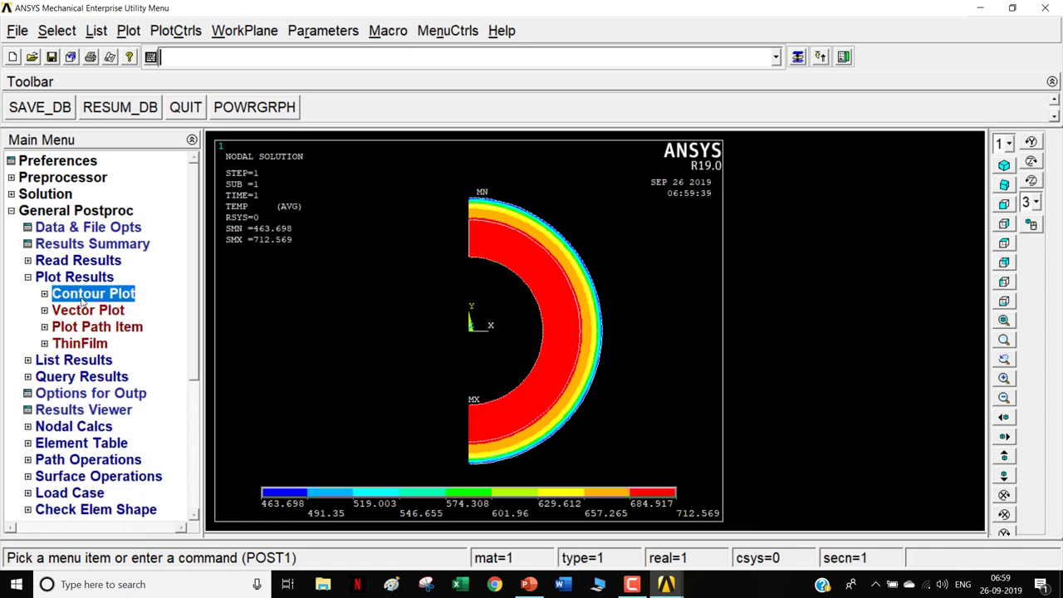
{"action": "left_click", "coordinate": [89, 295]}
{"action": "left_click", "coordinate": [103, 309]}
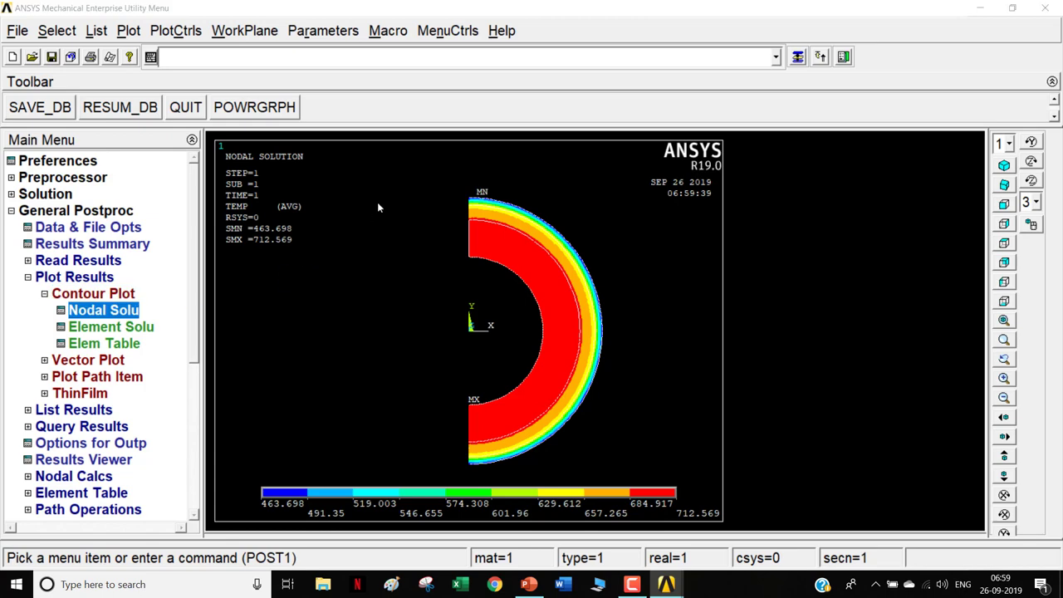
{"action": "left_click", "coordinate": [404, 165]}
{"action": "left_click", "coordinate": [420, 230]}
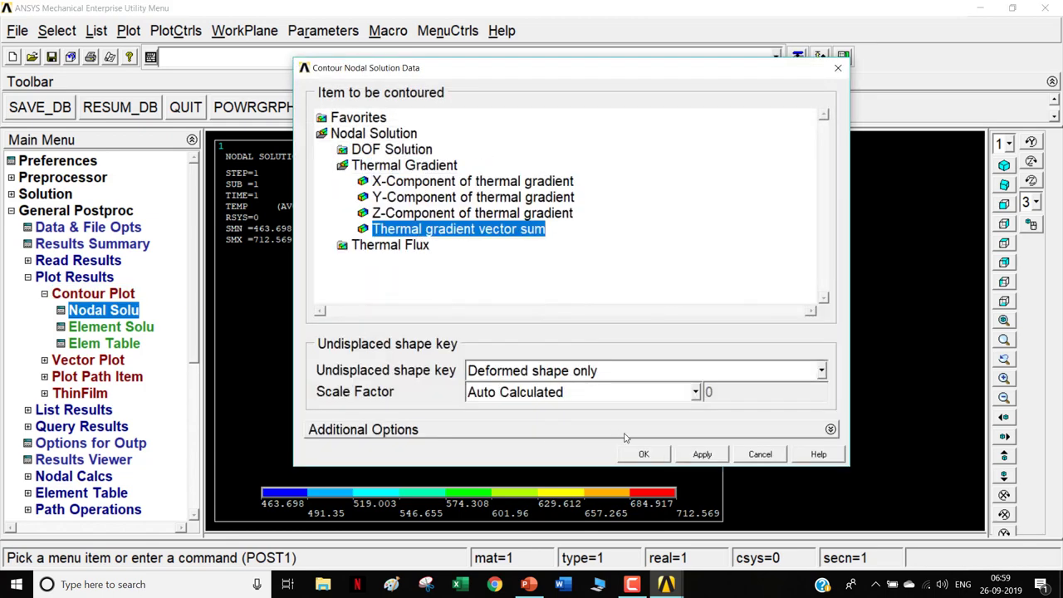
{"action": "left_click", "coordinate": [639, 454]}
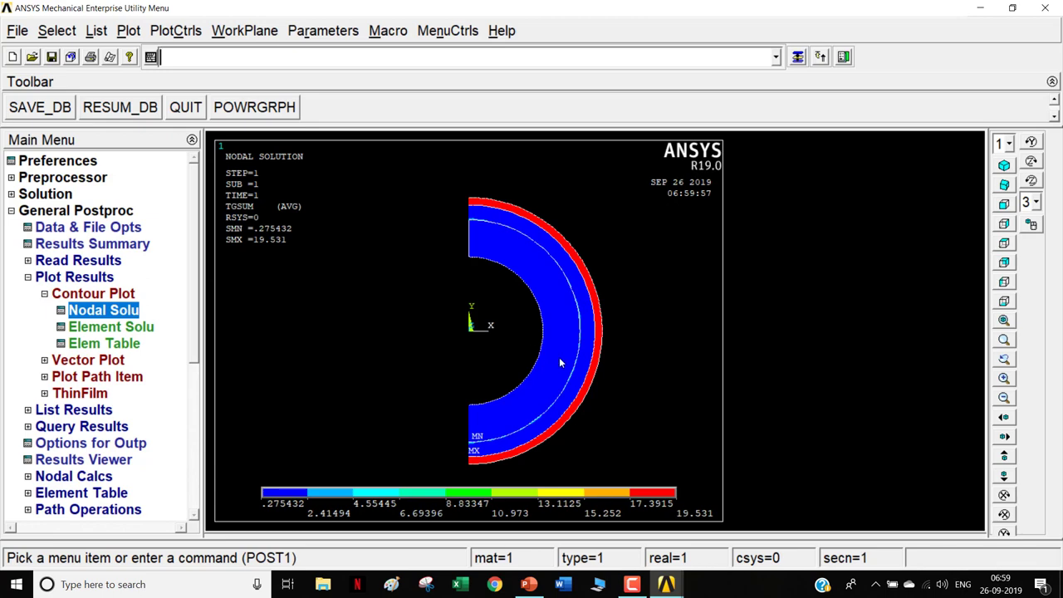
Step: List the nodal solution values of the Thermal gradient vector sum and close the listing
{"action": "left_click", "coordinate": [75, 409]}
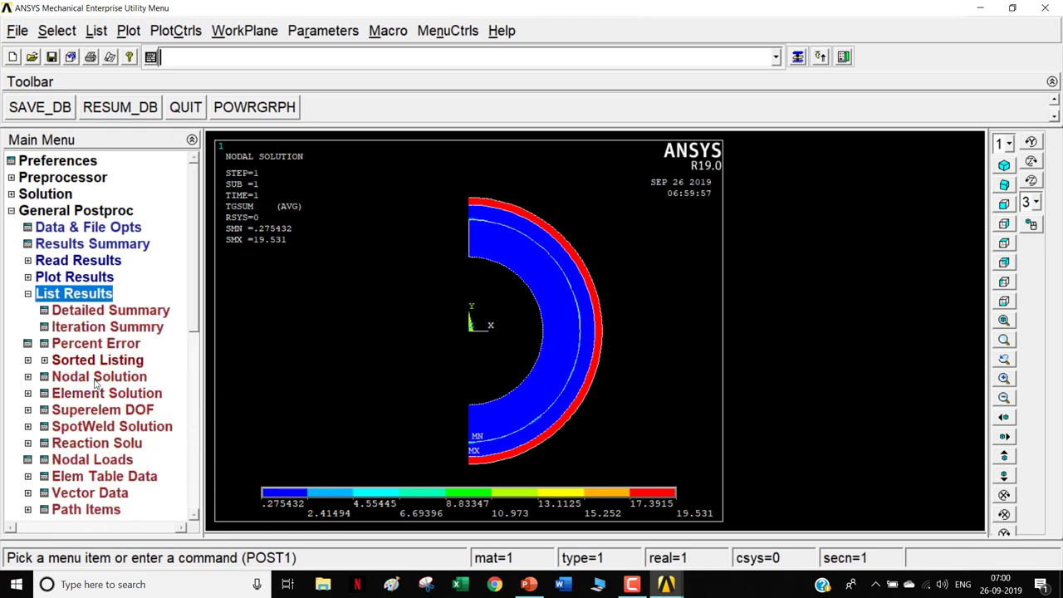
{"action": "left_click", "coordinate": [99, 377]}
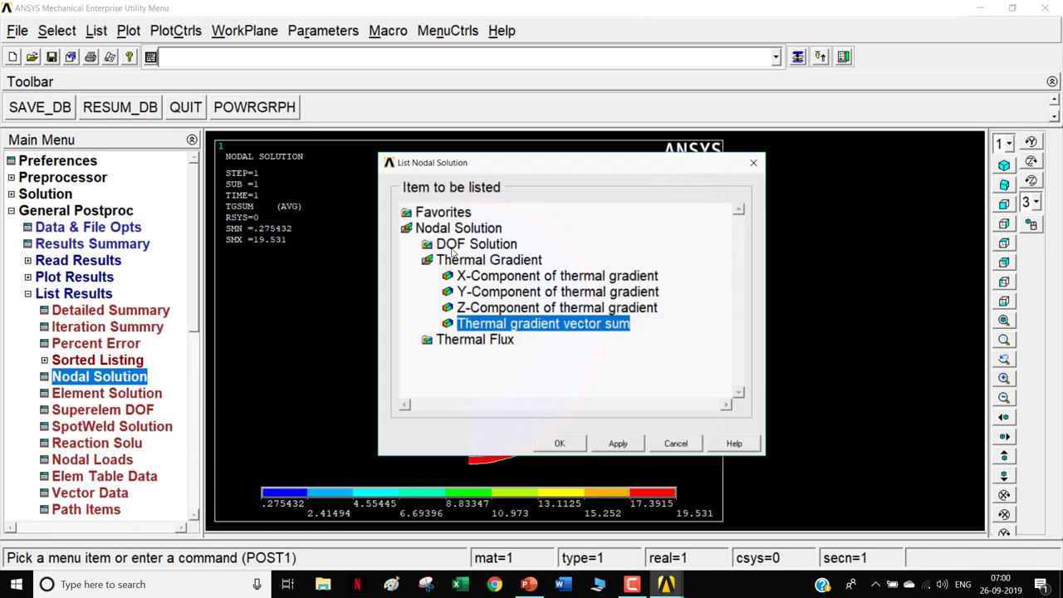
{"action": "left_click", "coordinate": [558, 443]}
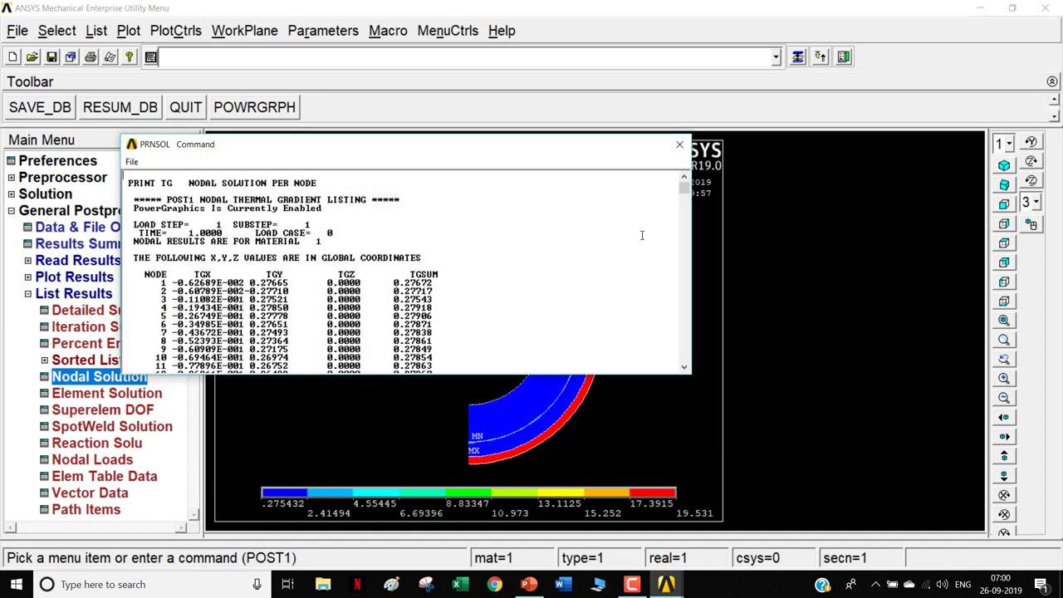
{"action": "left_click", "coordinate": [680, 145]}
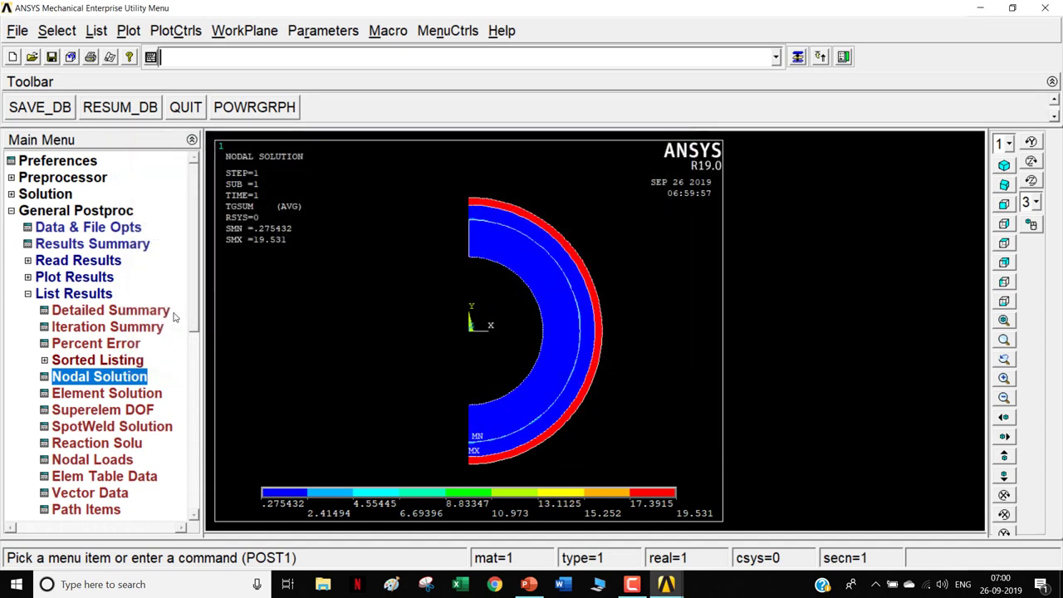
Step: Plot the nodal contour of the Thermal flux vector sum on the half-annulus
{"action": "left_click", "coordinate": [67, 278]}
{"action": "left_click", "coordinate": [91, 314]}
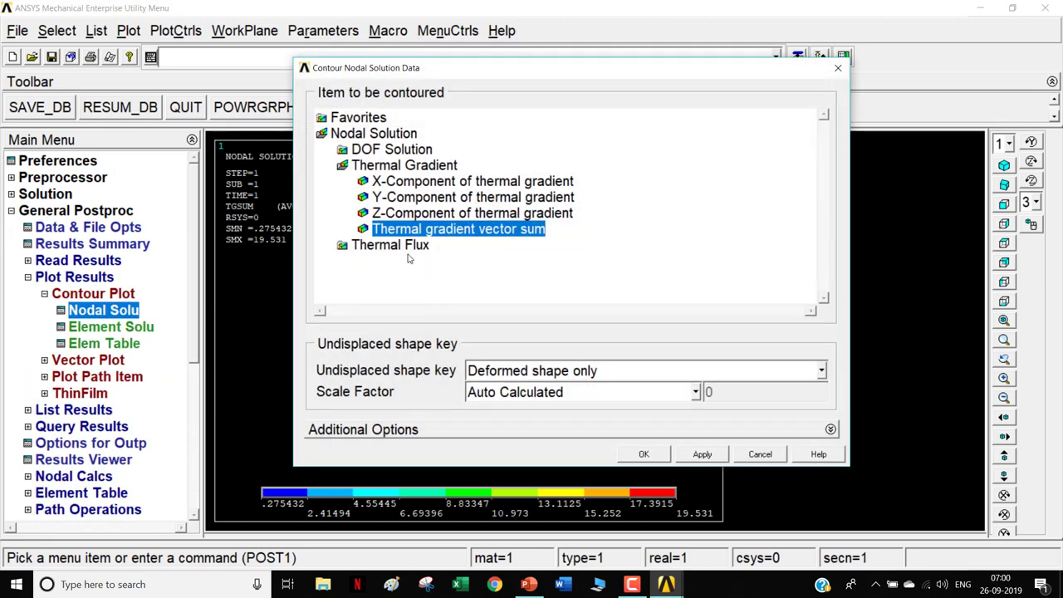
{"action": "left_click", "coordinate": [406, 247]}
{"action": "left_click", "coordinate": [406, 247]}
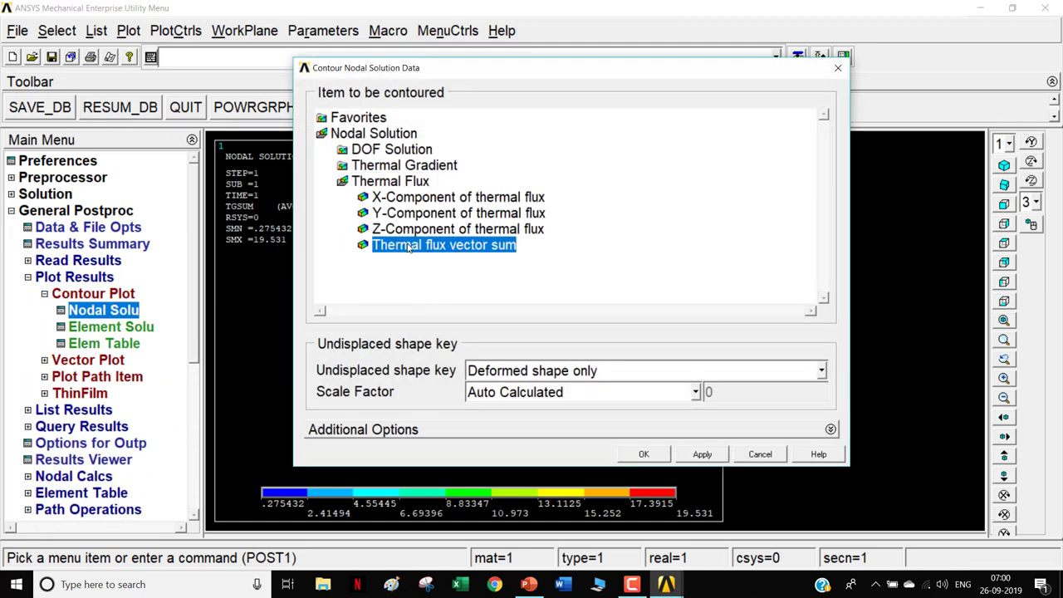
{"action": "left_click", "coordinate": [645, 456]}
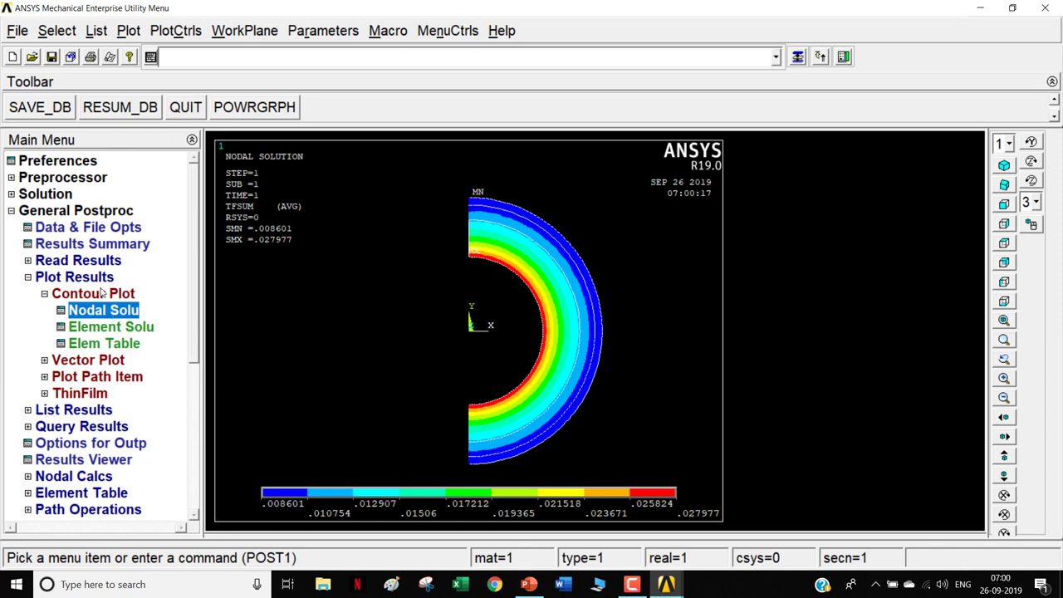
Step: Start defining a path by nodes and pick the inner-surface node on the lower part of the symmetry axis
{"action": "left_click", "coordinate": [101, 294]}
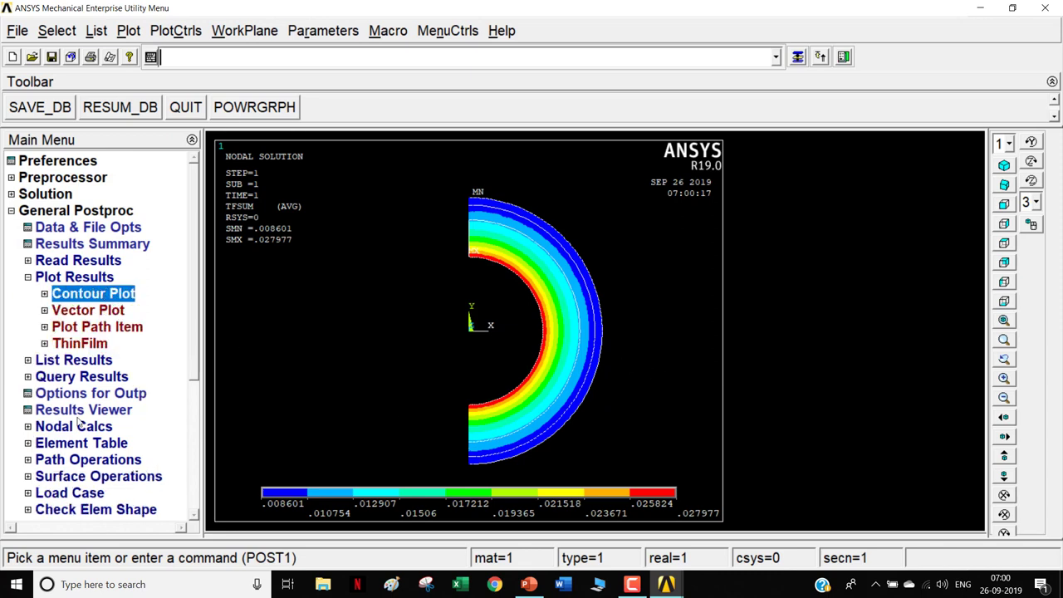
{"action": "left_click", "coordinate": [88, 462]}
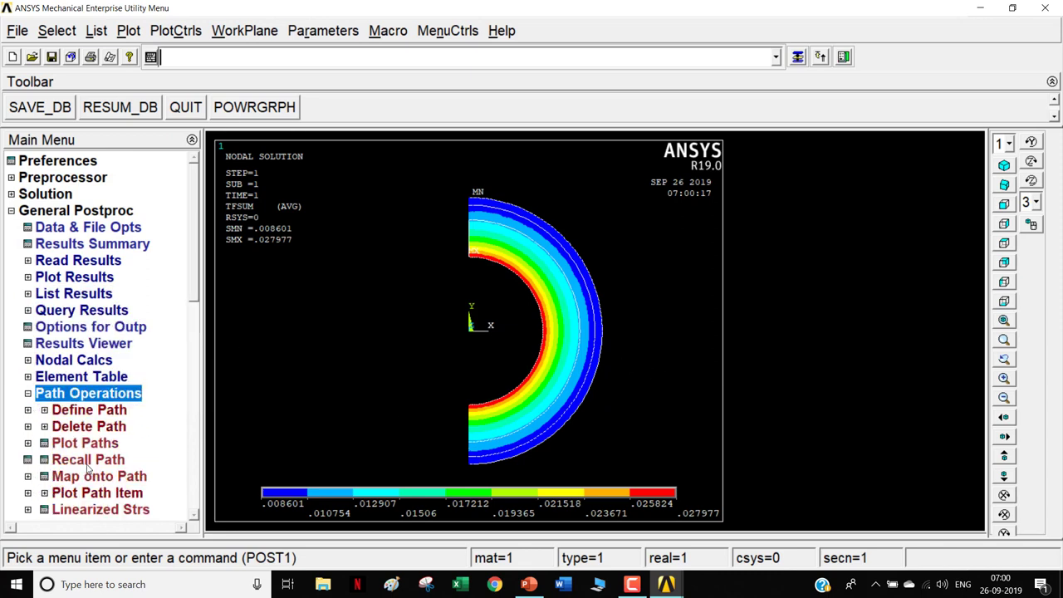
{"action": "left_click", "coordinate": [96, 412]}
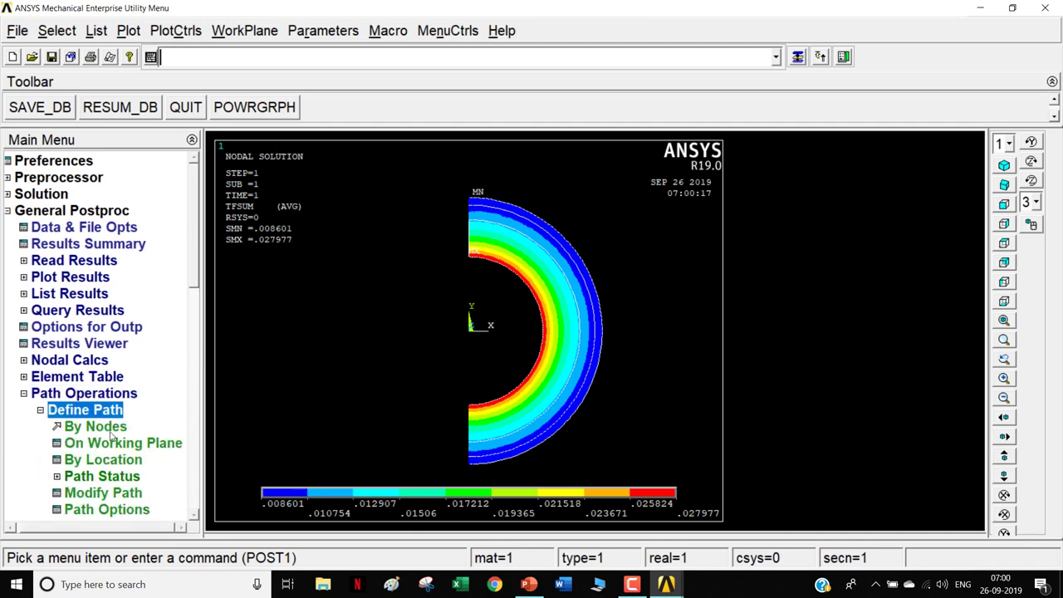
{"action": "left_click", "coordinate": [95, 426]}
{"action": "left_click", "coordinate": [468, 406]}
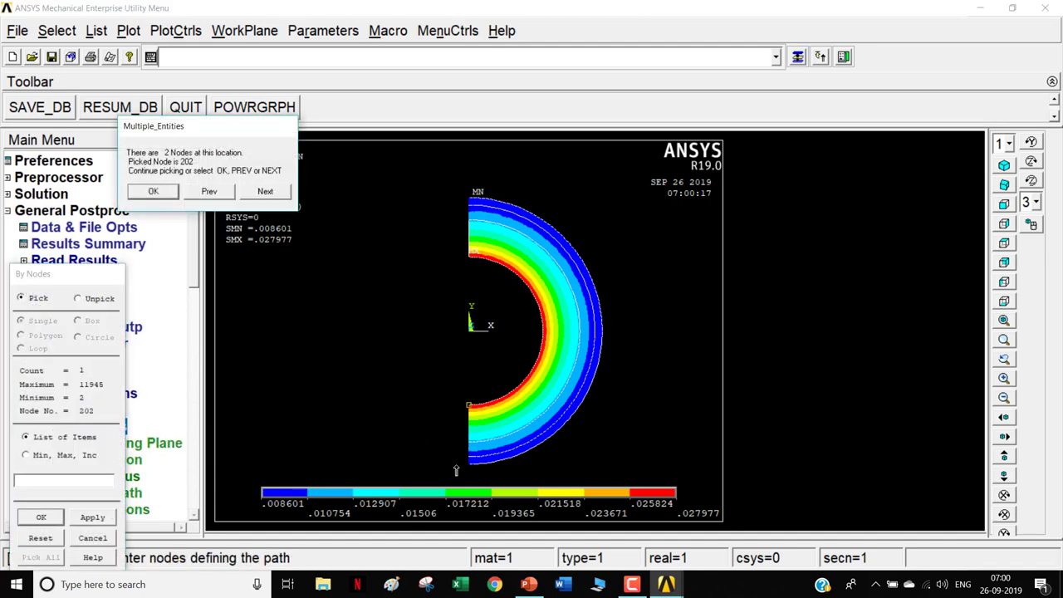
{"action": "left_click", "coordinate": [155, 191]}
{"action": "left_click", "coordinate": [487, 392]}
{"action": "scroll", "coordinate": [473, 413], "scroll_direction": "up", "scroll_amount": 4}
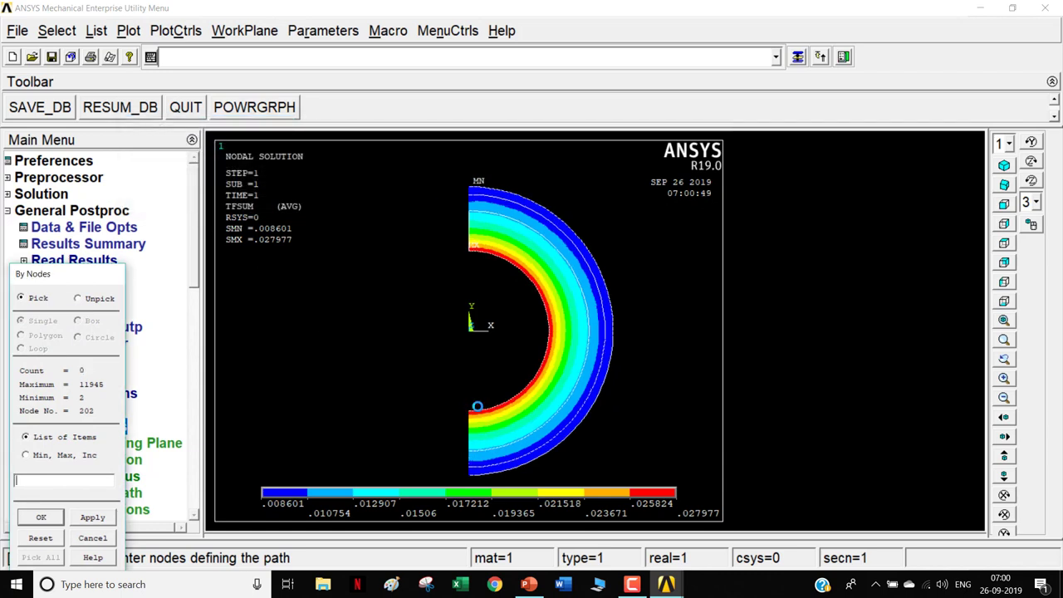
{"action": "scroll", "coordinate": [465, 426], "scroll_direction": "down", "scroll_amount": 2}
{"action": "left_click", "coordinate": [466, 422]}
{"action": "scroll", "coordinate": [467, 422], "scroll_direction": "down", "scroll_amount": 1}
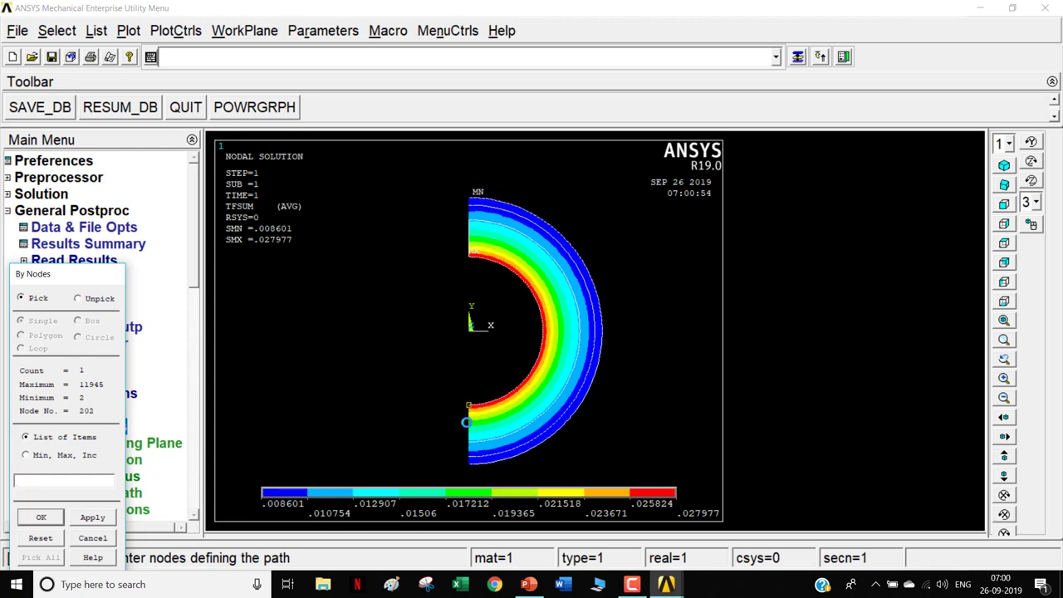
{"action": "left_click", "coordinate": [466, 459]}
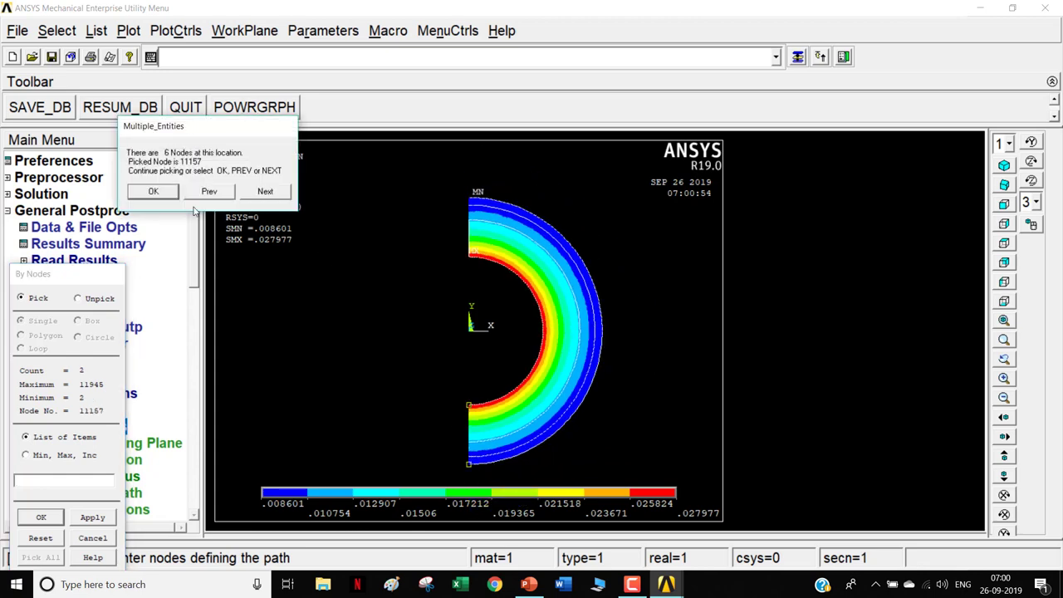
{"action": "left_click", "coordinate": [154, 190]}
{"action": "right_click", "coordinate": [471, 457]}
{"action": "left_click", "coordinate": [471, 456]}
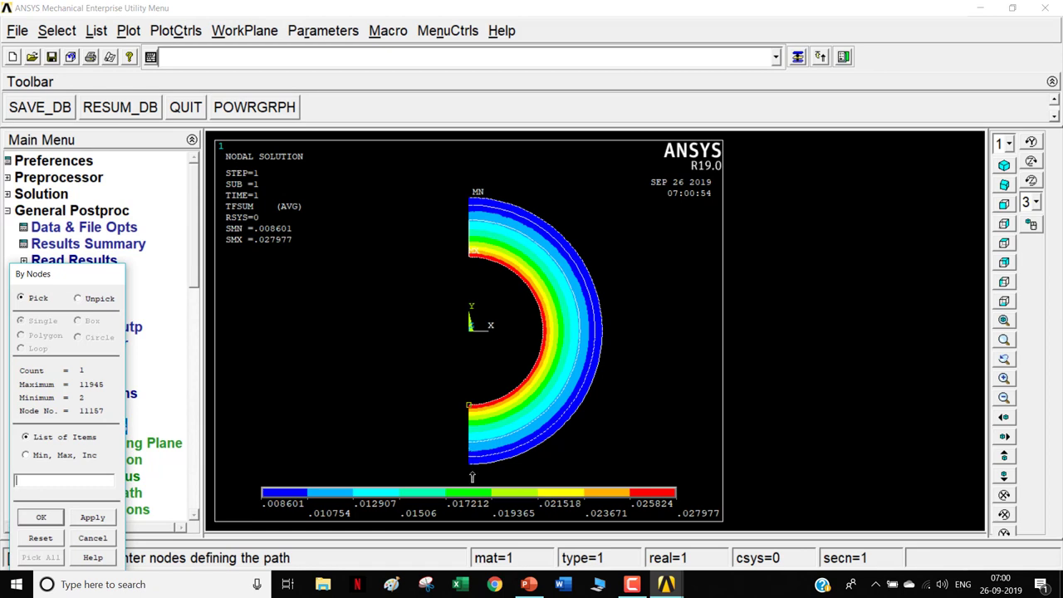
Step: Pick the outer-surface node at the lower end of the symmetry axis as the second path point
{"action": "scroll", "coordinate": [471, 480], "scroll_direction": "up", "scroll_amount": 2}
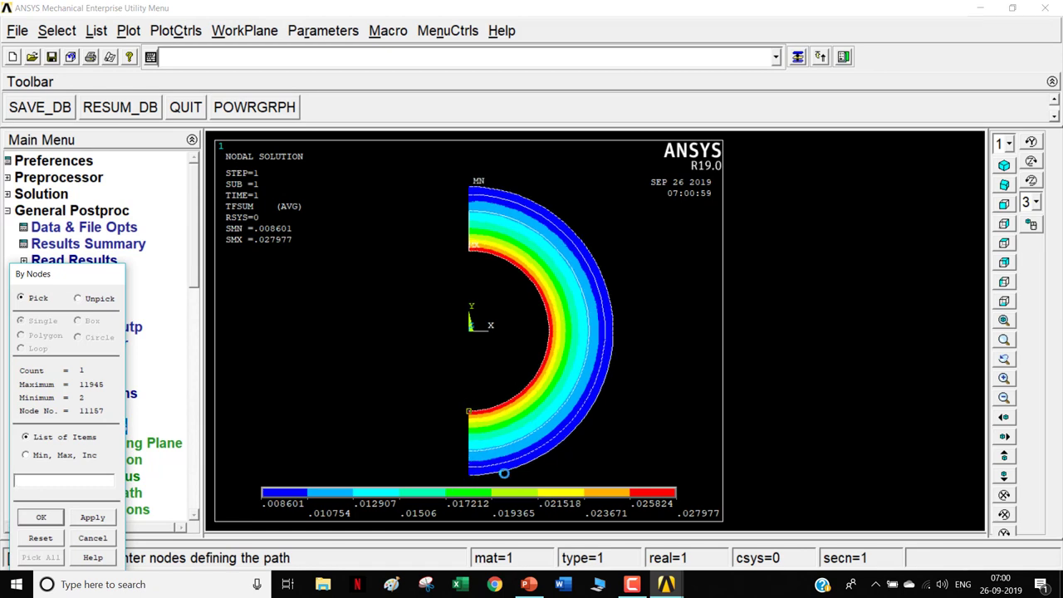
{"action": "left_click", "coordinate": [1004, 341]}
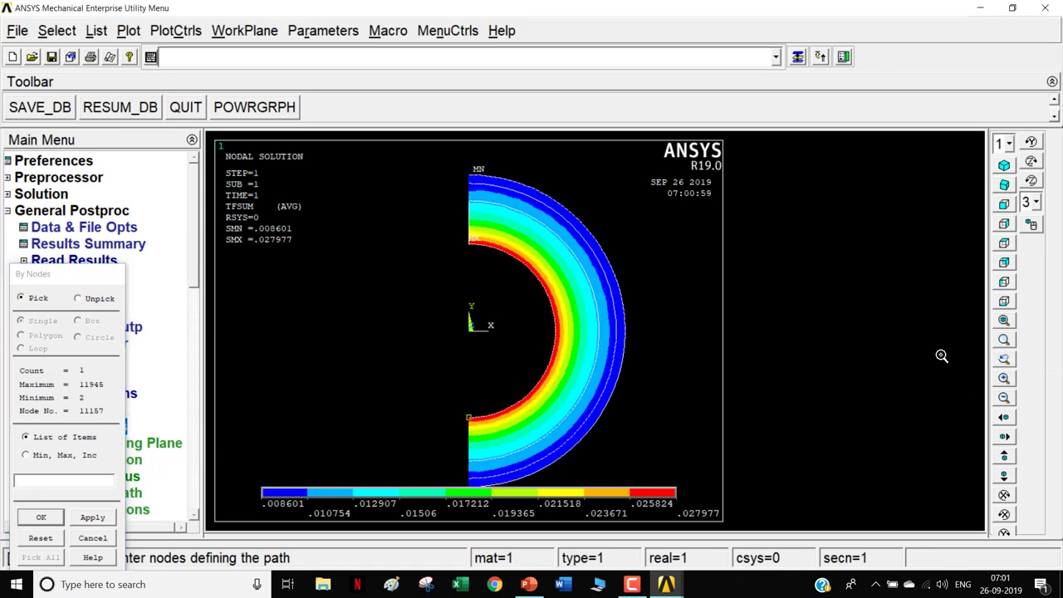
{"action": "left_click", "coordinate": [496, 513]}
{"action": "left_click", "coordinate": [513, 366]}
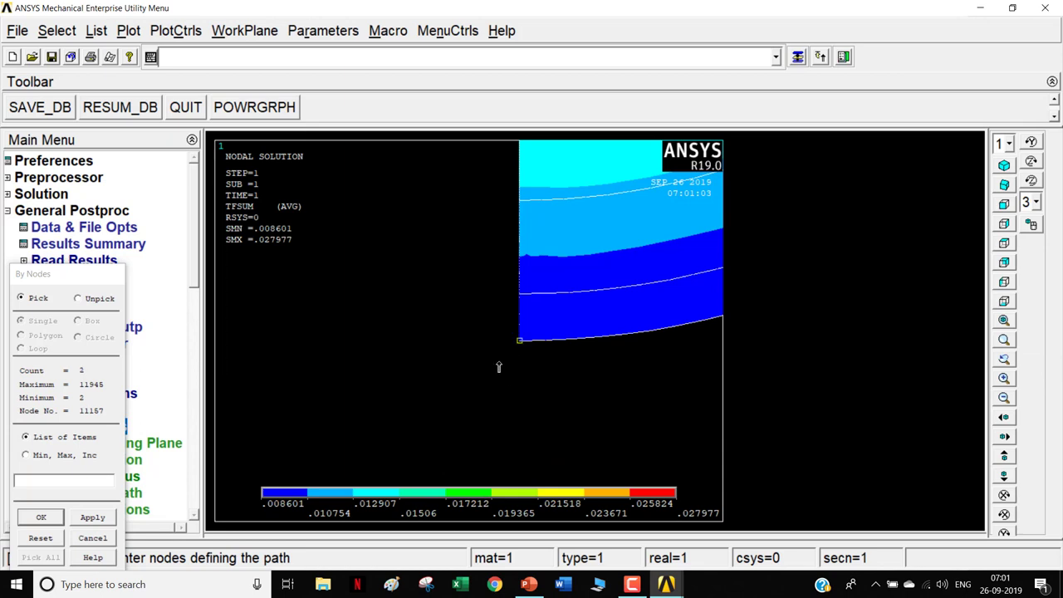
{"action": "scroll", "coordinate": [408, 410], "scroll_direction": "down", "scroll_amount": 1}
{"action": "scroll", "coordinate": [408, 410], "scroll_direction": "down", "scroll_amount": 4}
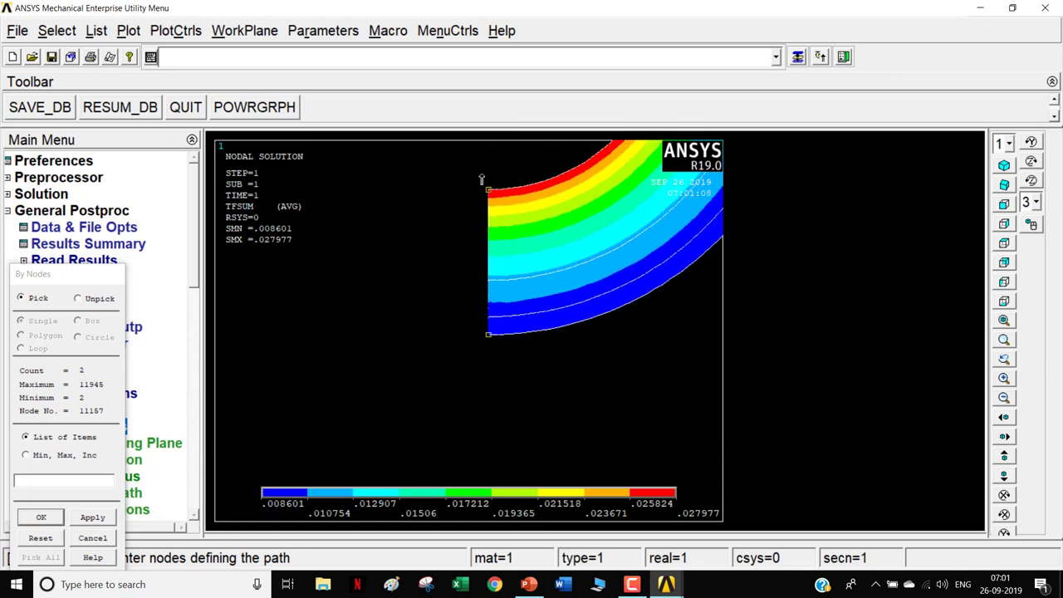
{"action": "left_click", "coordinate": [1005, 320]}
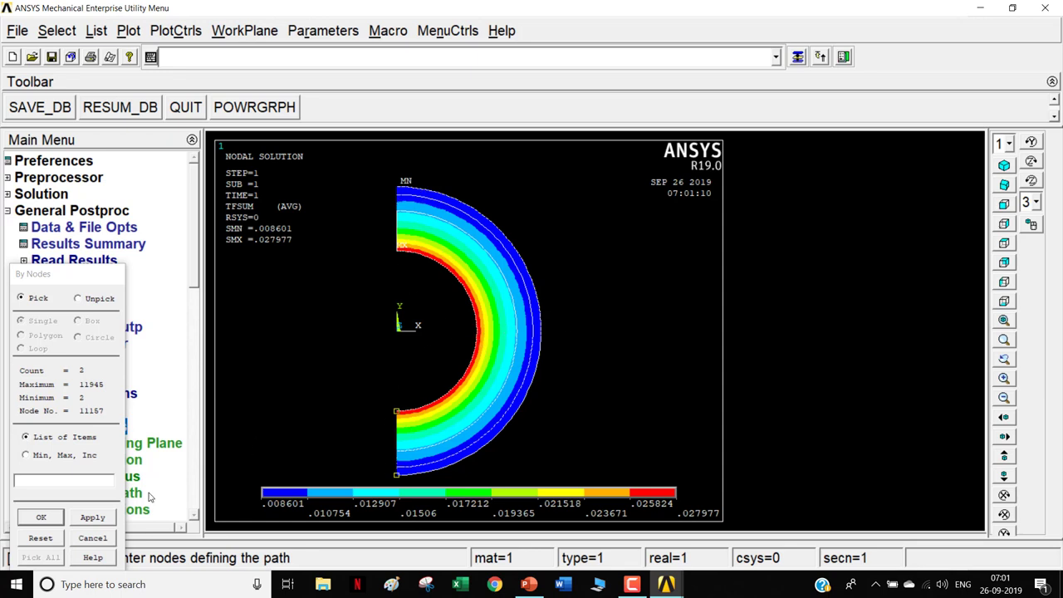
Step: Name the path temp with 80 data sets and 80 divisions, create it, and close the path status listing
{"action": "left_click", "coordinate": [50, 518]}
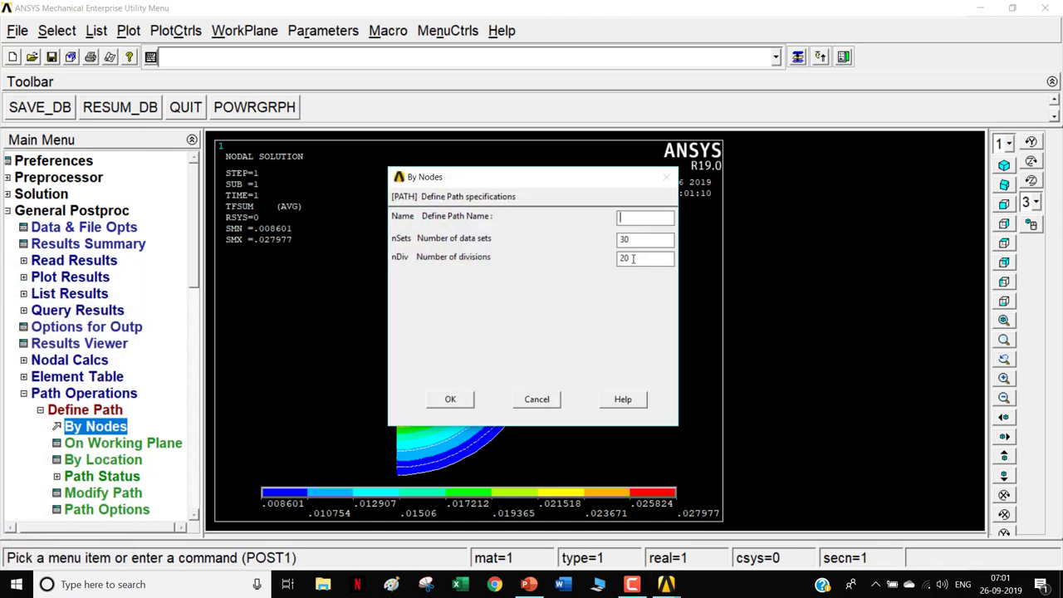
{"action": "key", "text": "Tab"}
{"action": "type", "text": "80"}
{"action": "left_click", "coordinate": [653, 221]}
{"action": "type", "text": "temp"}
{"action": "left_click", "coordinate": [449, 399]}
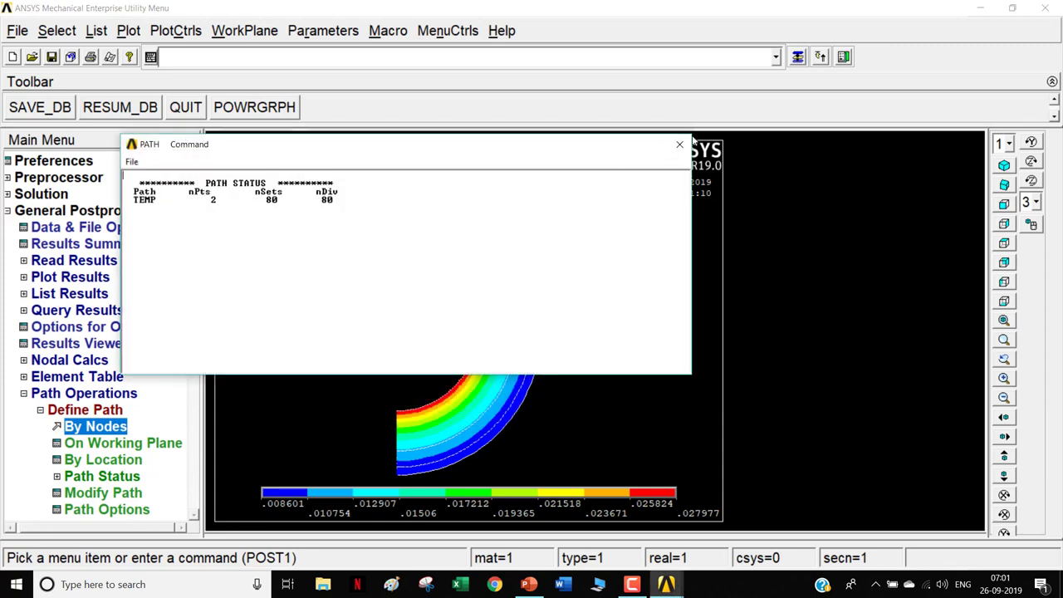
{"action": "left_click", "coordinate": [679, 146]}
Step: Map the DOF solution Temperature TEMP onto the path with the label temp
{"action": "scroll", "coordinate": [197, 270], "scroll_direction": "down", "scroll_amount": 5}
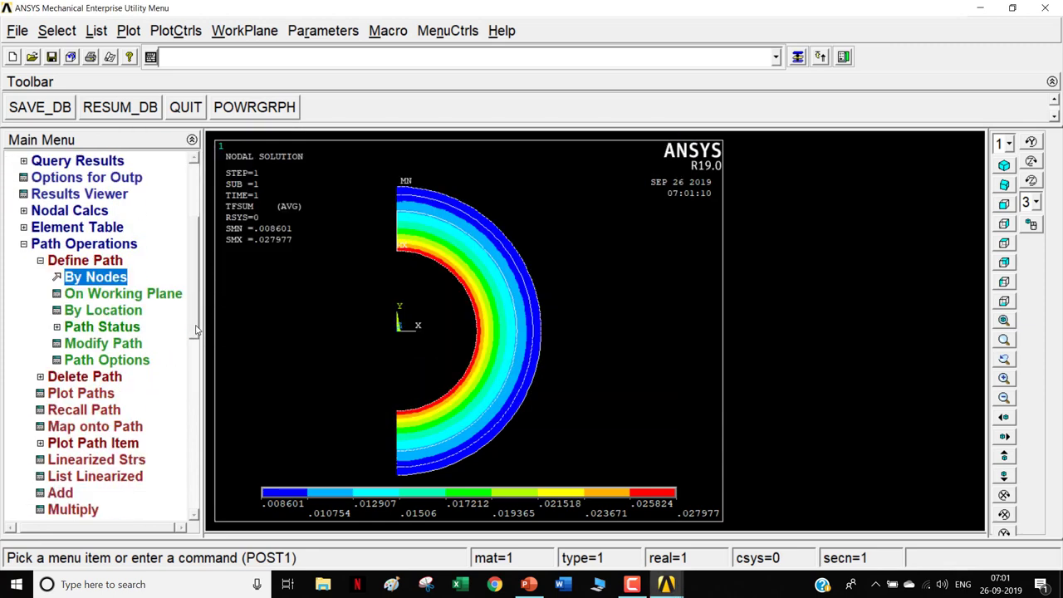
{"action": "left_click", "coordinate": [96, 311]}
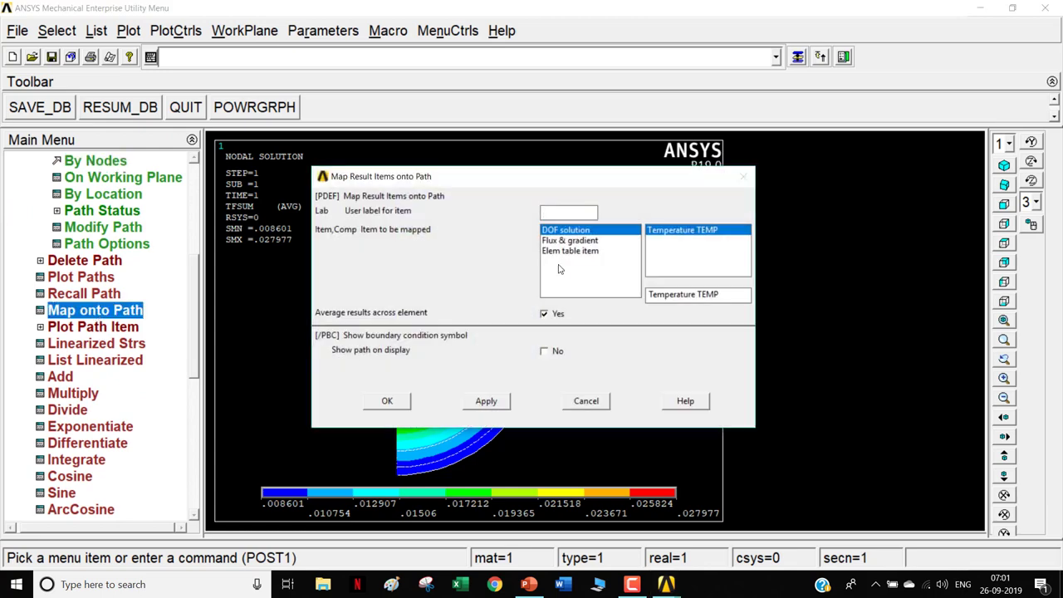
{"action": "type", "text": "temp"}
{"action": "left_click", "coordinate": [390, 402]}
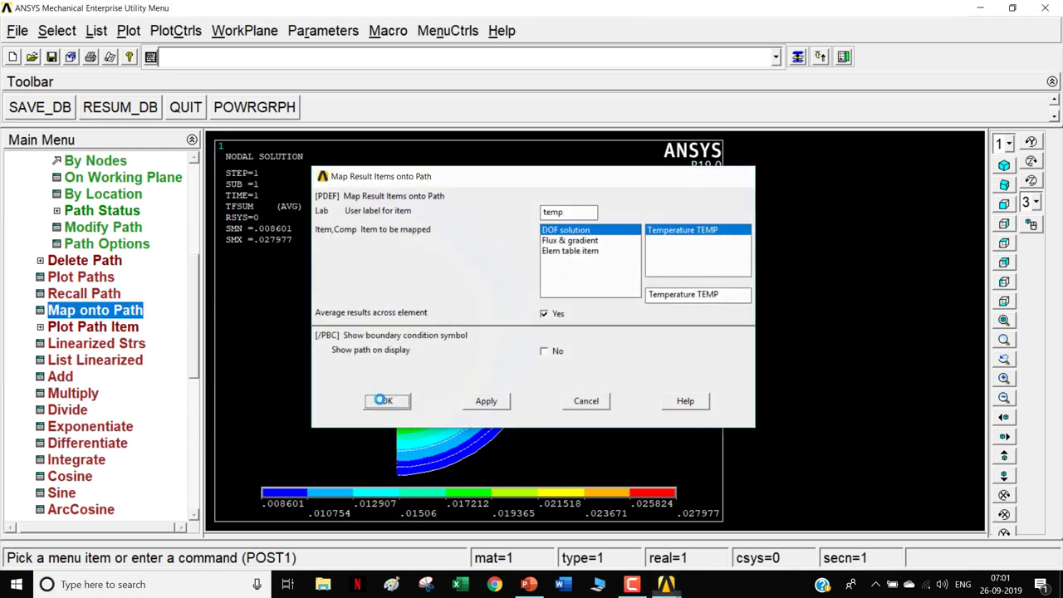
Step: List the TEMP item along the path and find the temperature at path distance S = 50
{"action": "left_click", "coordinate": [133, 329]}
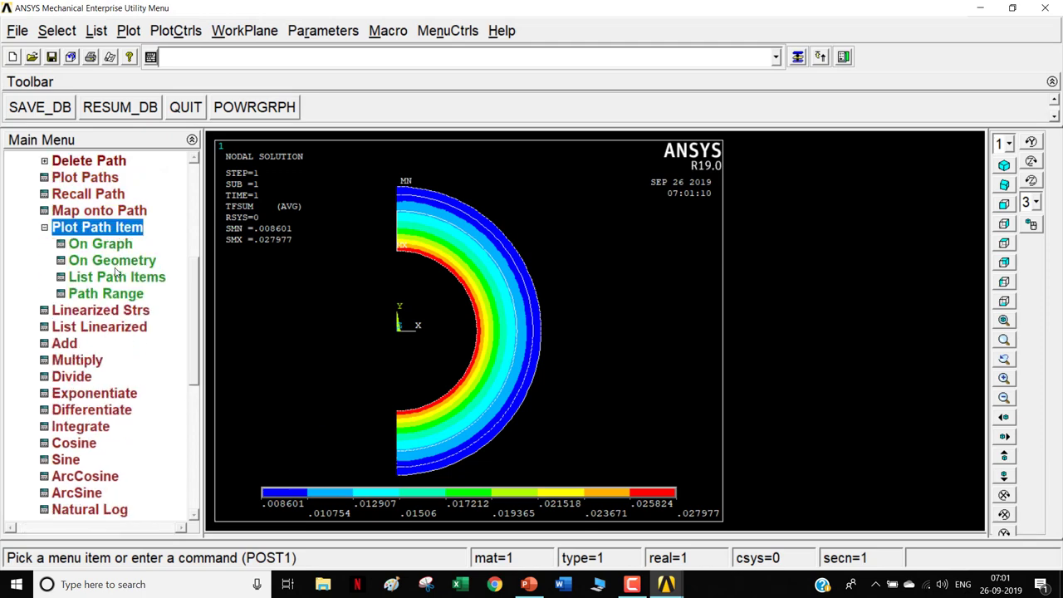
{"action": "left_click", "coordinate": [120, 279]}
{"action": "left_click", "coordinate": [633, 307]}
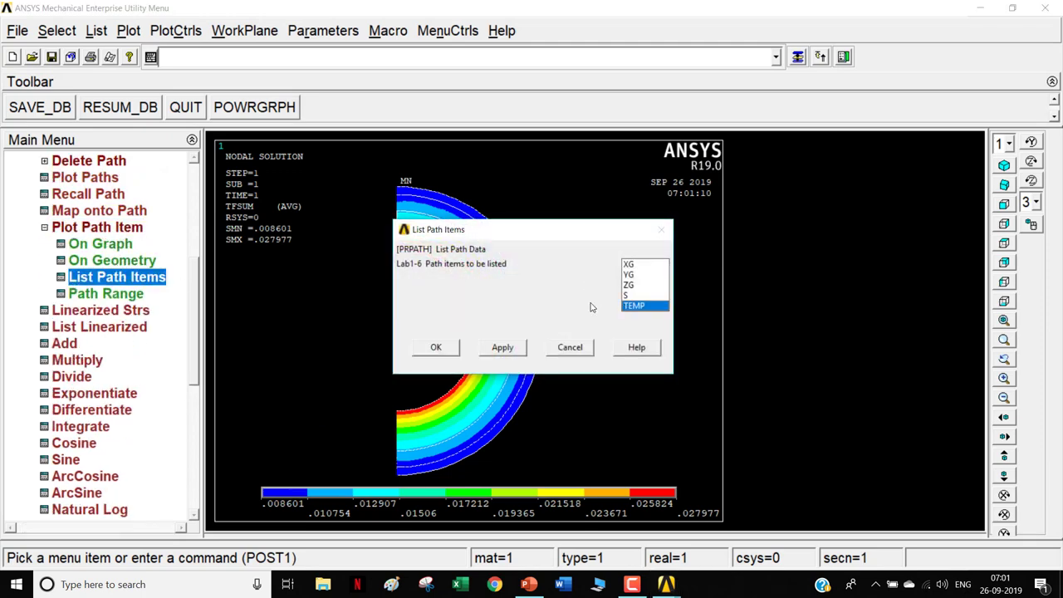
{"action": "left_click", "coordinate": [429, 348]}
{"action": "scroll", "coordinate": [407, 332], "scroll_direction": "down", "scroll_amount": 10}
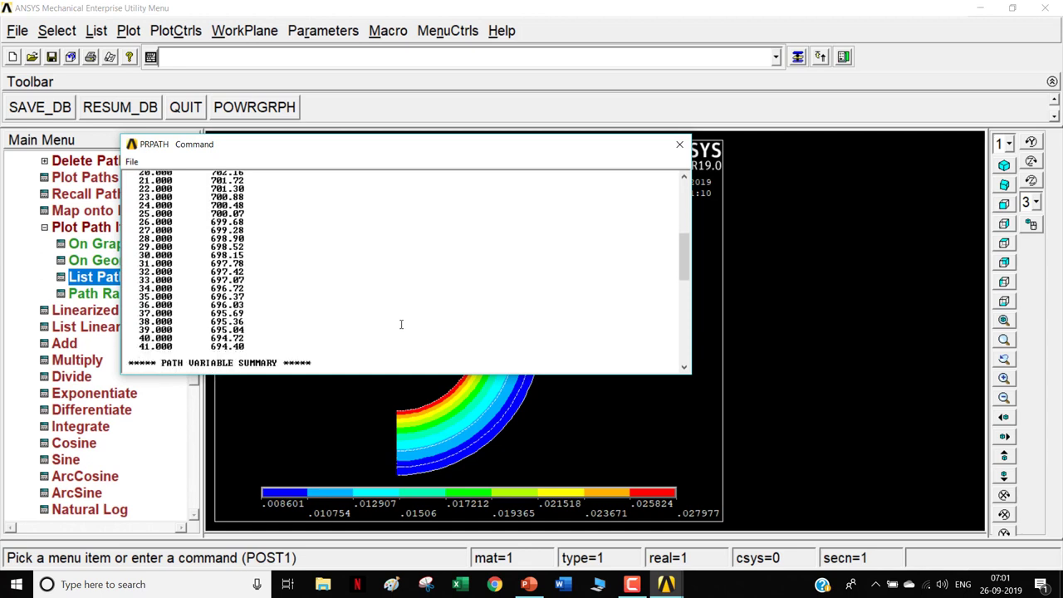
{"action": "scroll", "coordinate": [397, 322], "scroll_direction": "down", "scroll_amount": 8}
{"action": "scroll", "coordinate": [398, 322], "scroll_direction": "up", "scroll_amount": 5}
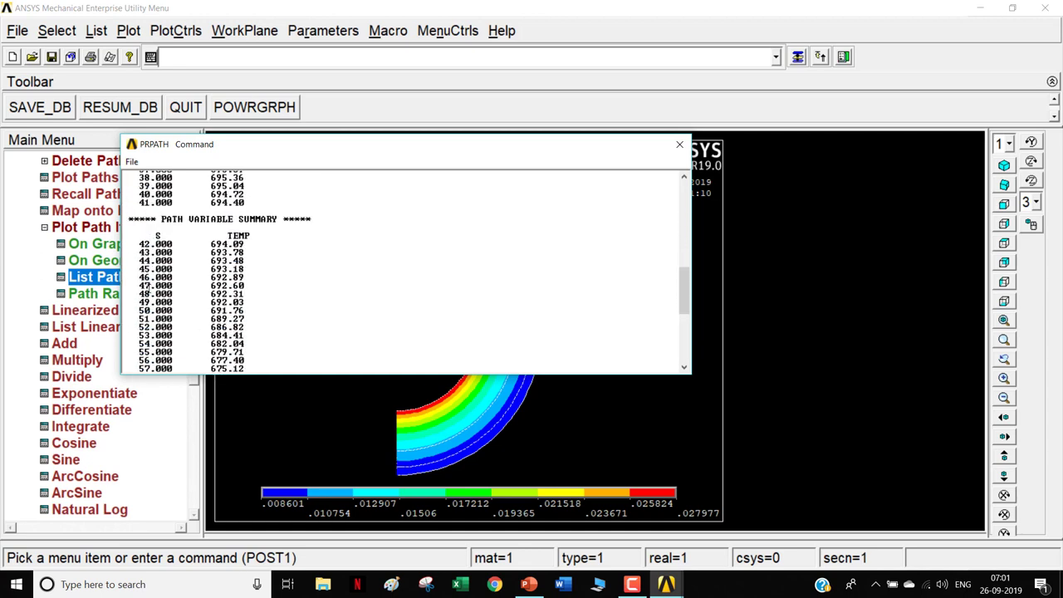
{"action": "left_click_drag", "start_coordinate": [211, 312], "coordinate": [259, 313]}
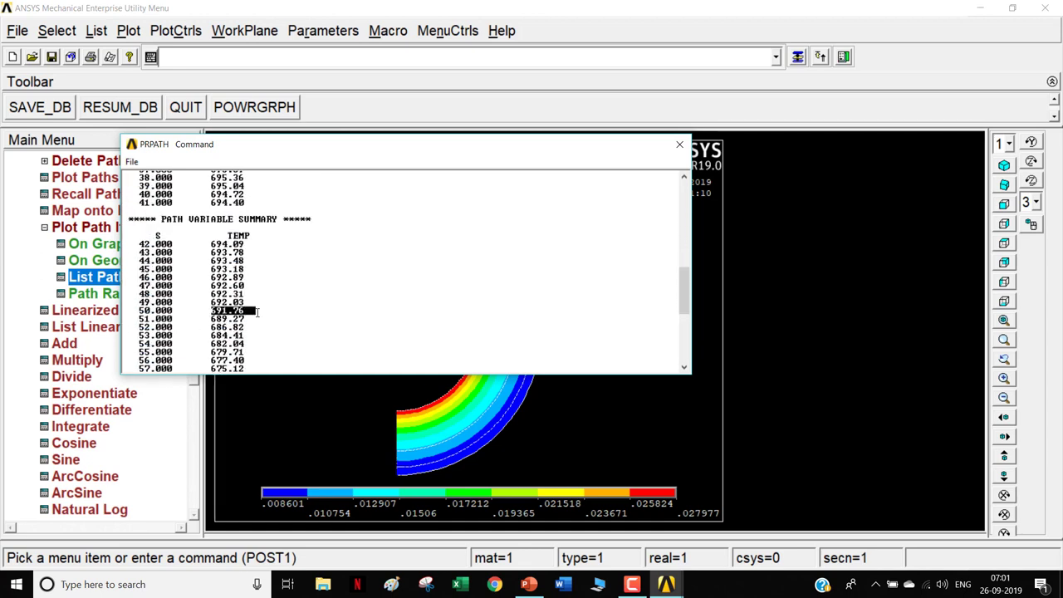
Step: Read the temperatures at path distances 70 and 80 in the TEMP listing, and close the listing
{"action": "scroll", "coordinate": [249, 325], "scroll_direction": "down", "scroll_amount": 5}
{"action": "scroll", "coordinate": [403, 271], "scroll_direction": "down", "scroll_amount": 2}
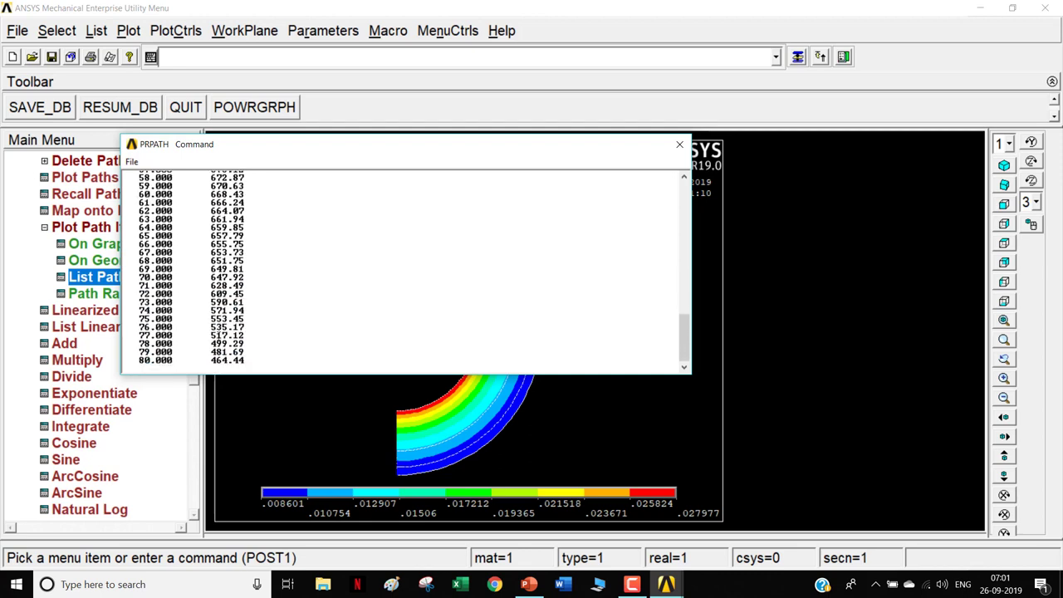
{"action": "left_click_drag", "start_coordinate": [204, 280], "coordinate": [244, 274]}
{"action": "left_click_drag", "start_coordinate": [210, 361], "coordinate": [277, 361]}
{"action": "scroll", "coordinate": [311, 299], "scroll_direction": "up", "scroll_amount": 20}
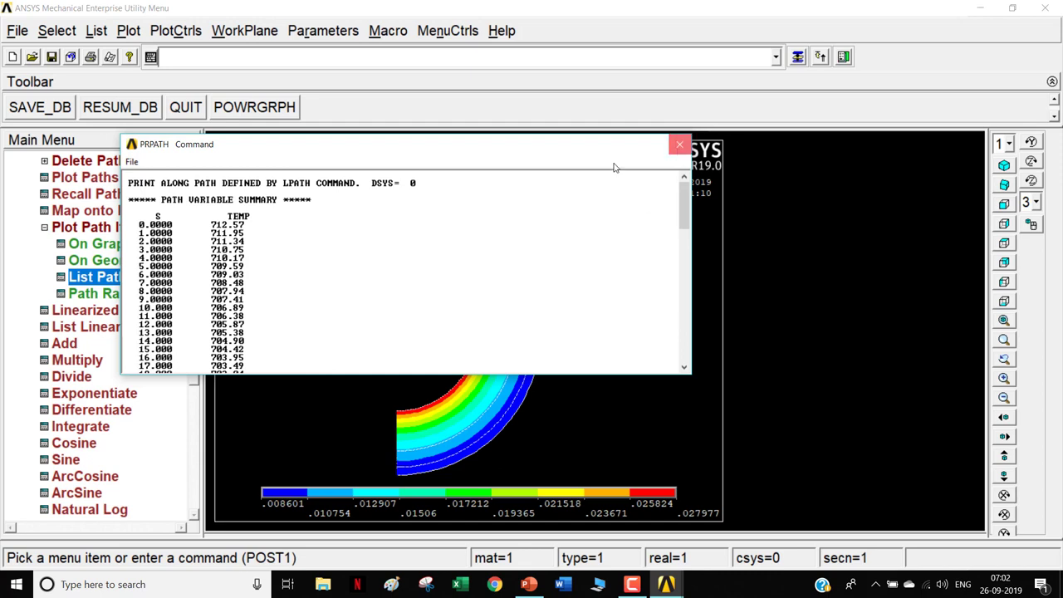
{"action": "left_click", "coordinate": [680, 145]}
Step: Plot the TEMP path item on a graph against path distance
{"action": "left_click", "coordinate": [103, 247]}
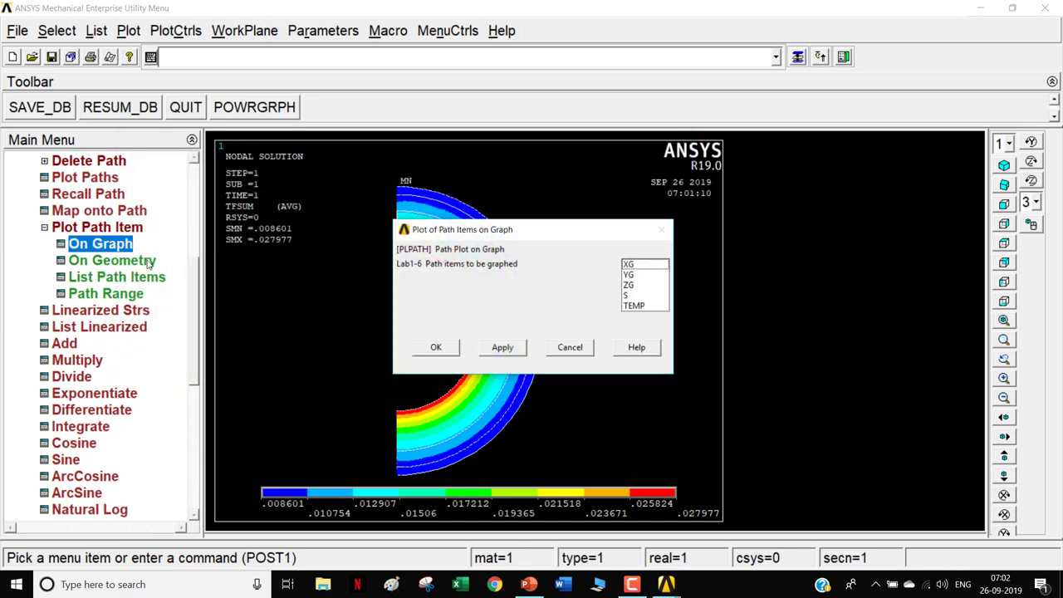
{"action": "left_click", "coordinate": [634, 306]}
{"action": "left_click", "coordinate": [430, 348]}
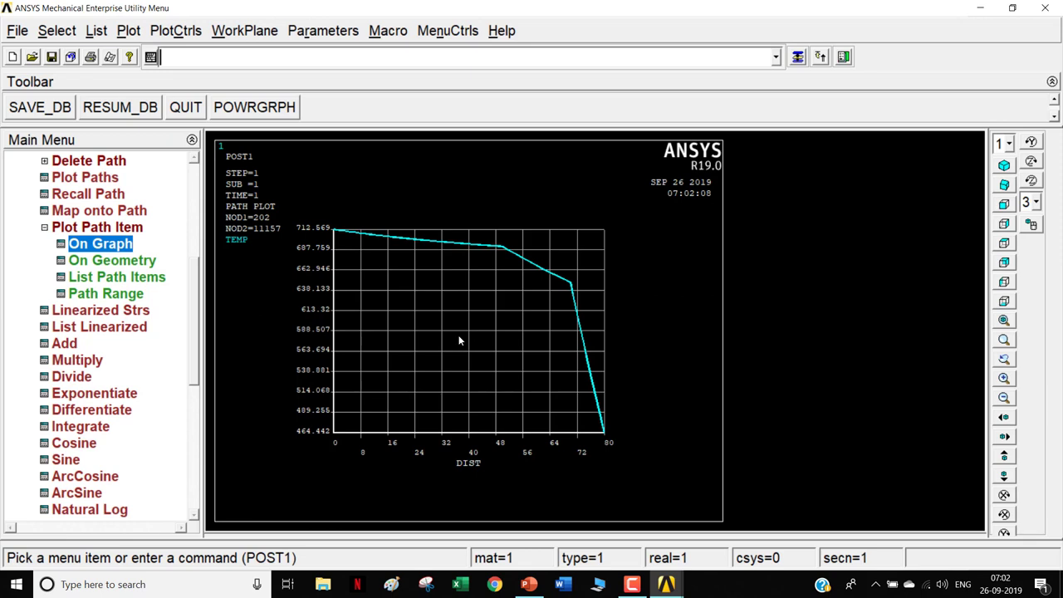
Step: Collapse the Plot Path Item, Path Operations and General Postproc branches of the main command tree
{"action": "left_click", "coordinate": [108, 231]}
{"action": "left_click_drag", "start_coordinate": [195, 386], "coordinate": [193, 293]}
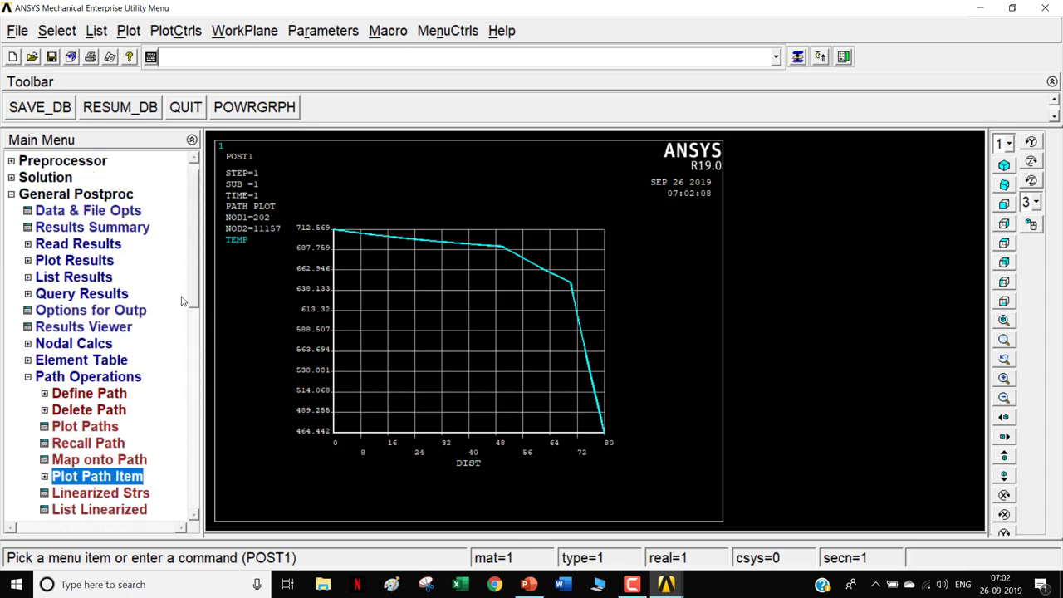
{"action": "left_click", "coordinate": [89, 378]}
{"action": "left_click", "coordinate": [107, 195]}
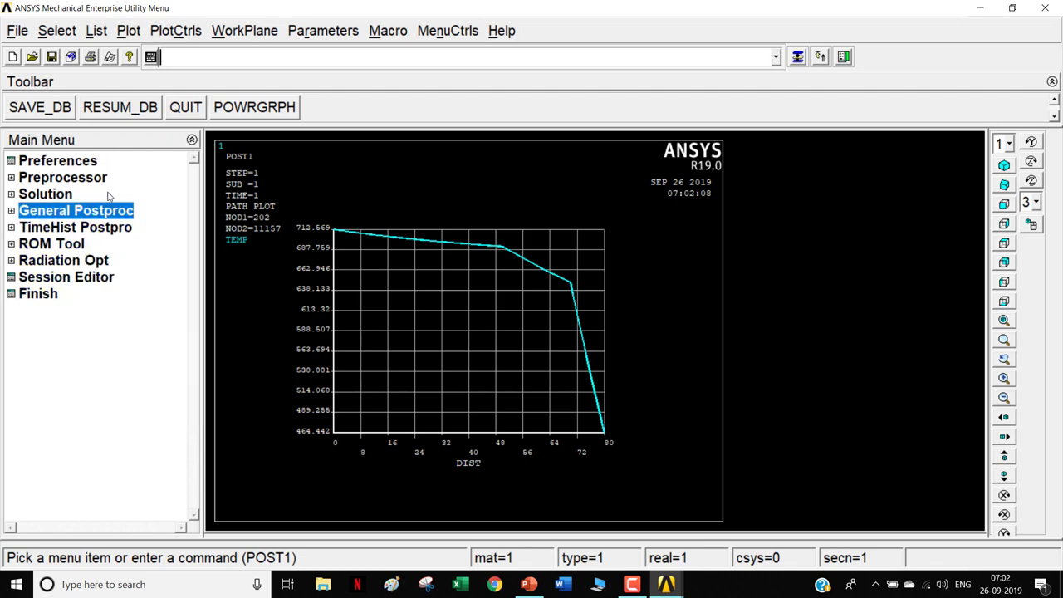
Step: Open the recent file Ex. 9 Student Problems from File Explorer in Adobe Acrobat and minimise the Explorer window
{"action": "left_click", "coordinate": [325, 583]}
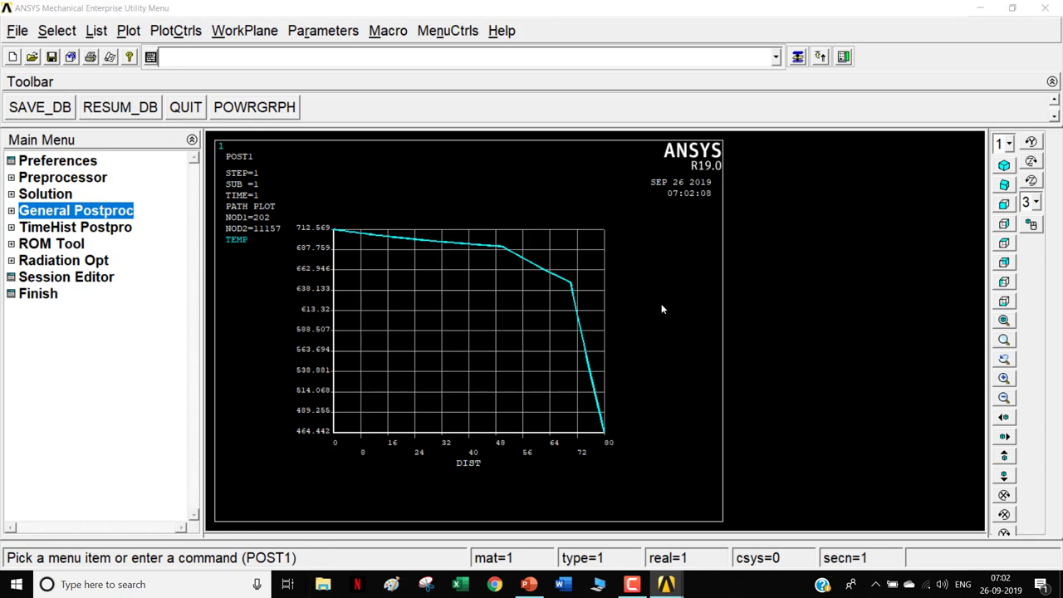
{"action": "key", "text": "super+e"}
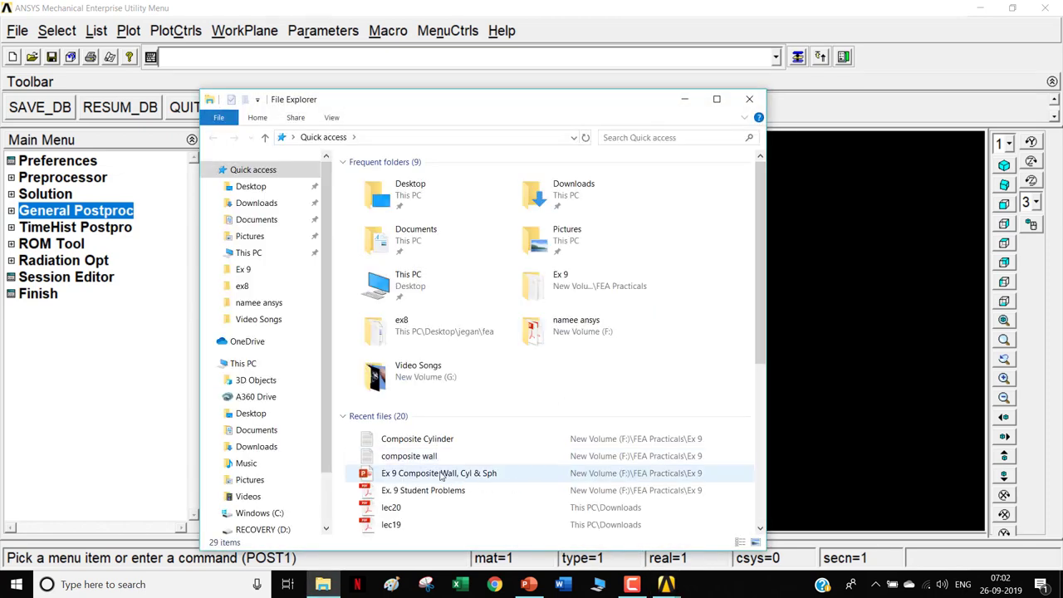
{"action": "left_click", "coordinate": [419, 493]}
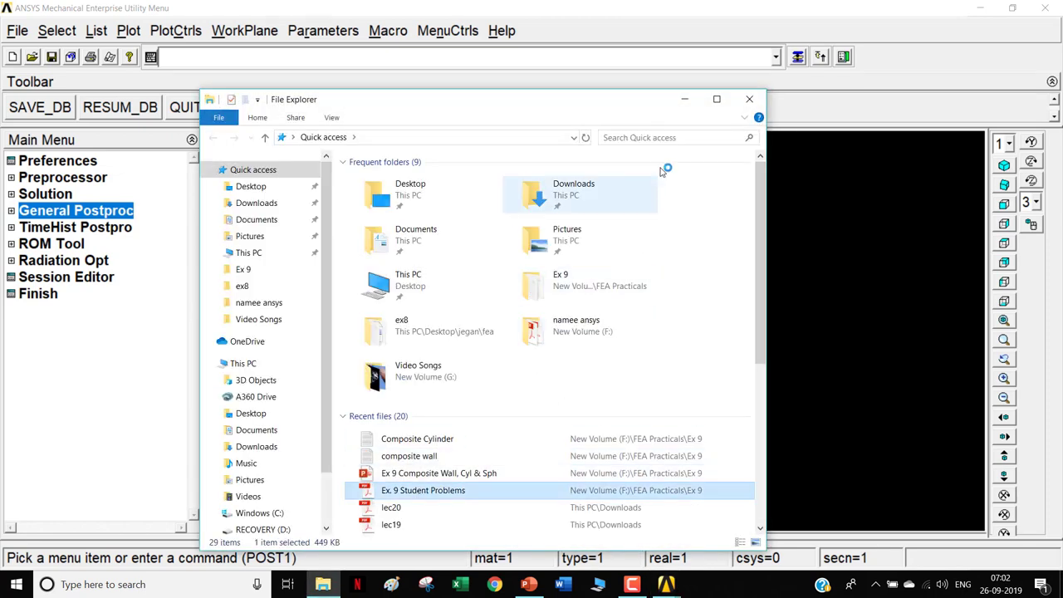
{"action": "left_click", "coordinate": [685, 99]}
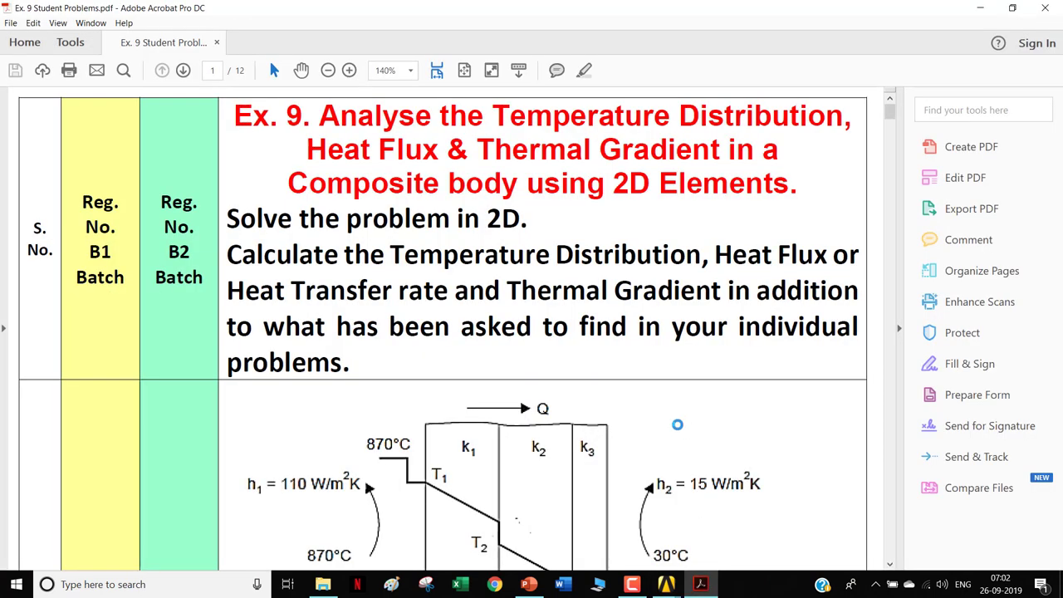
Step: Look through the student problems up to problem 7, the cryogenic spherical container with temperature-dependent thermal conductivity
{"action": "scroll", "coordinate": [514, 386], "scroll_direction": "down", "scroll_amount": 3}
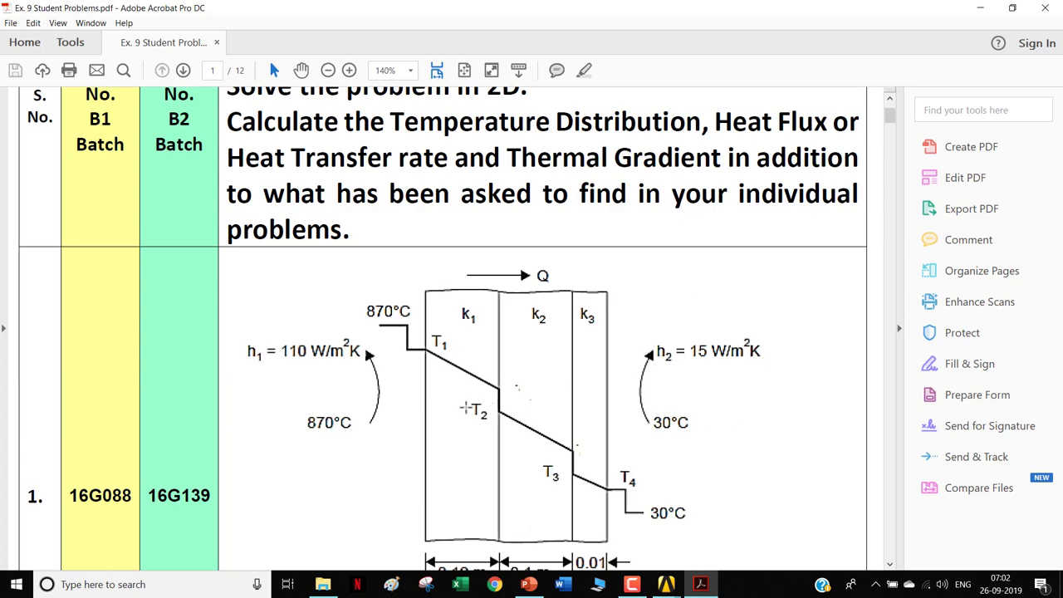
{"action": "scroll", "coordinate": [461, 364], "scroll_direction": "down", "scroll_amount": 15}
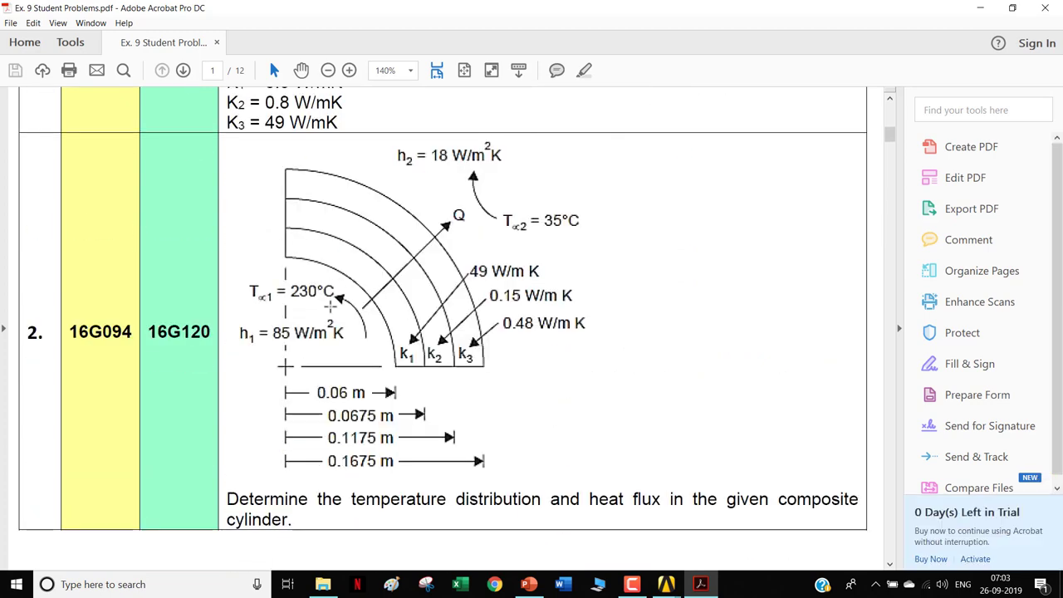
{"action": "scroll", "coordinate": [574, 340], "scroll_direction": "down", "scroll_amount": 10}
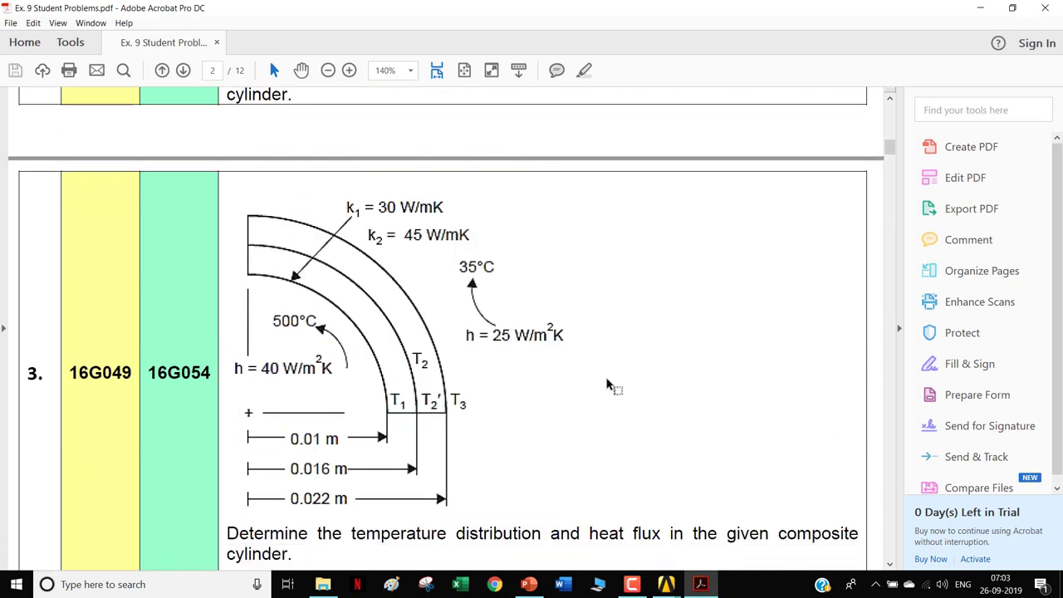
{"action": "scroll", "coordinate": [607, 396], "scroll_direction": "down", "scroll_amount": 2}
{"action": "scroll", "coordinate": [565, 453], "scroll_direction": "down", "scroll_amount": 20}
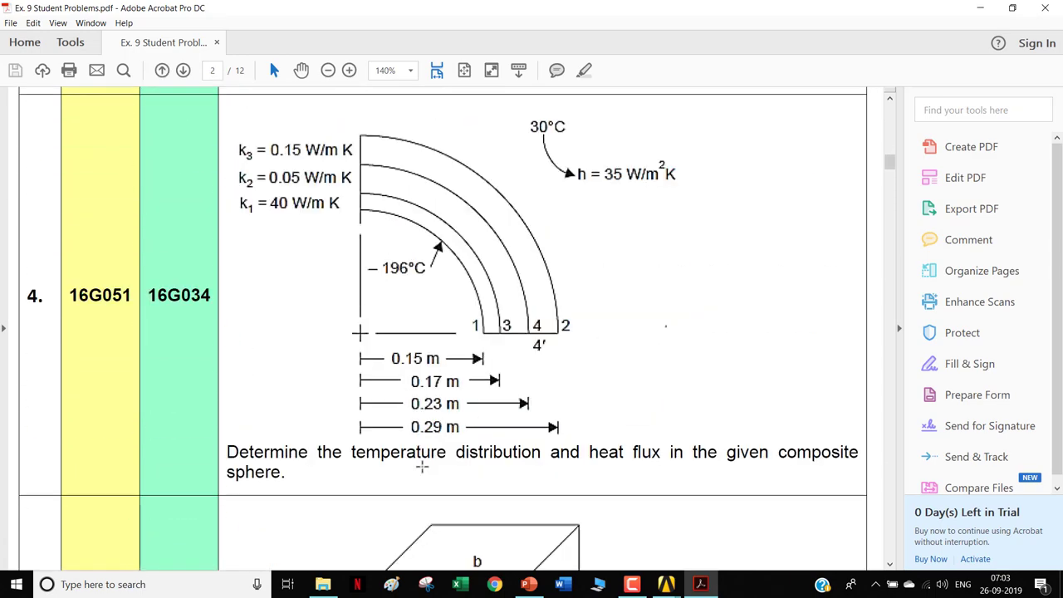
{"action": "scroll", "coordinate": [425, 447], "scroll_direction": "down", "scroll_amount": 17}
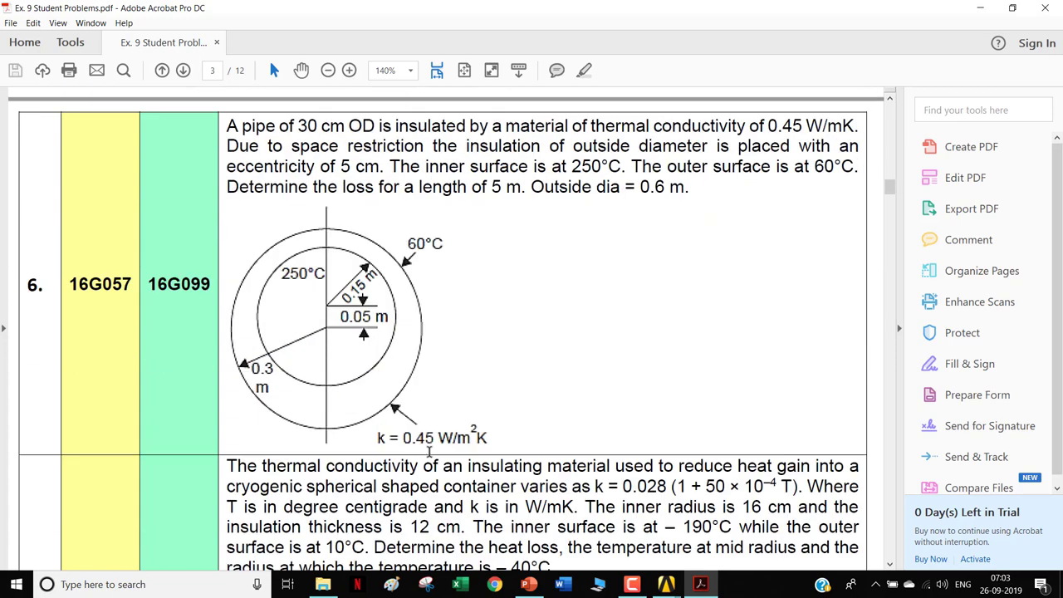
{"action": "scroll", "coordinate": [478, 418], "scroll_direction": "down", "scroll_amount": 1}
{"action": "scroll", "coordinate": [484, 418], "scroll_direction": "up", "scroll_amount": 1}
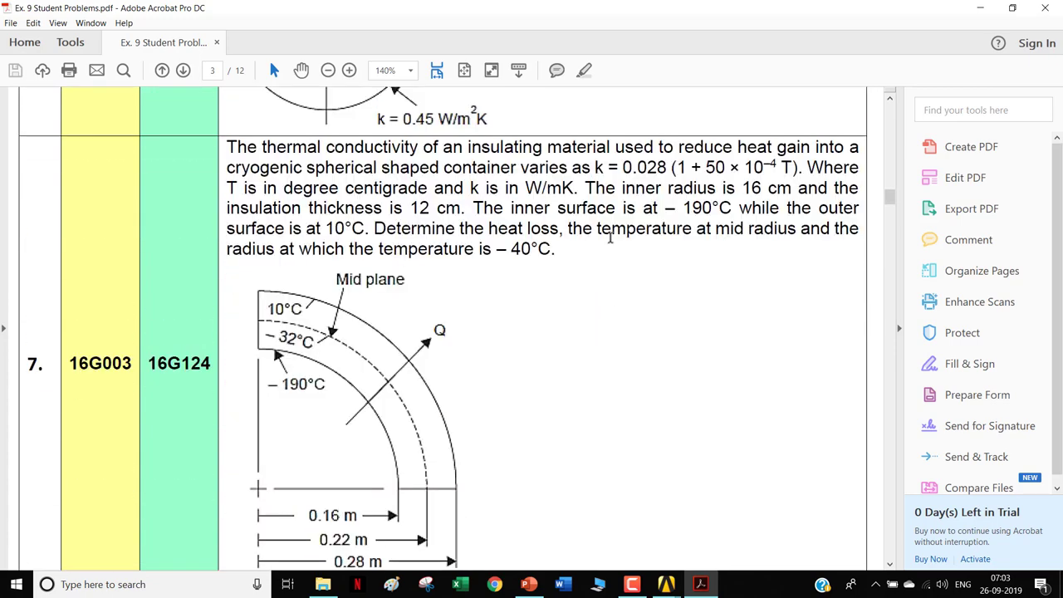
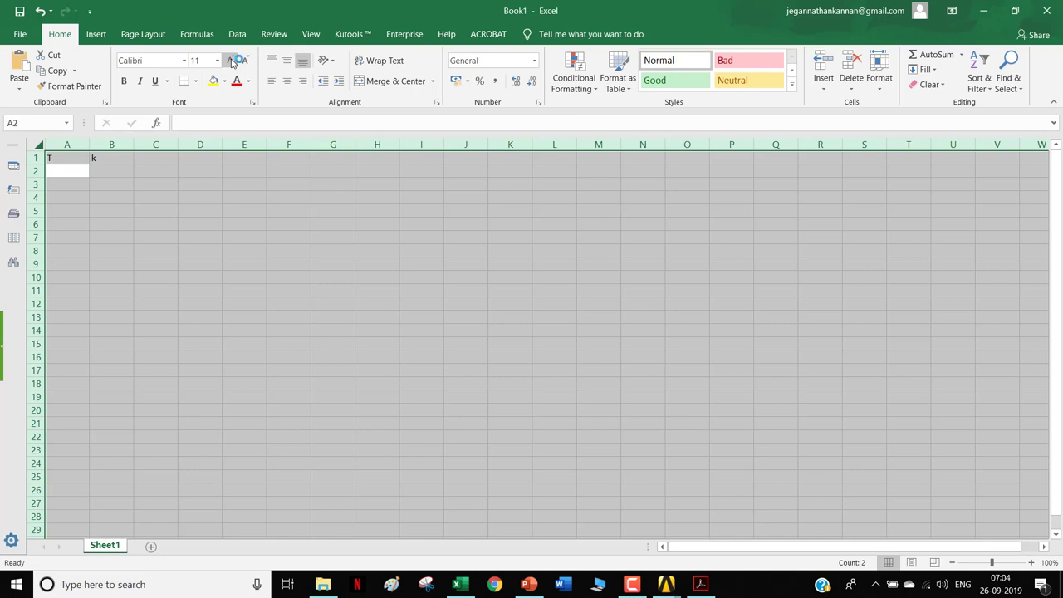
Step: Enlarge the font of all cells in the Excel sheet to size 26
{"action": "left_click", "coordinate": [233, 62]}
{"action": "left_click", "coordinate": [233, 61]}
{"action": "left_click", "coordinate": [233, 61]}
{"action": "left_click", "coordinate": [232, 61]}
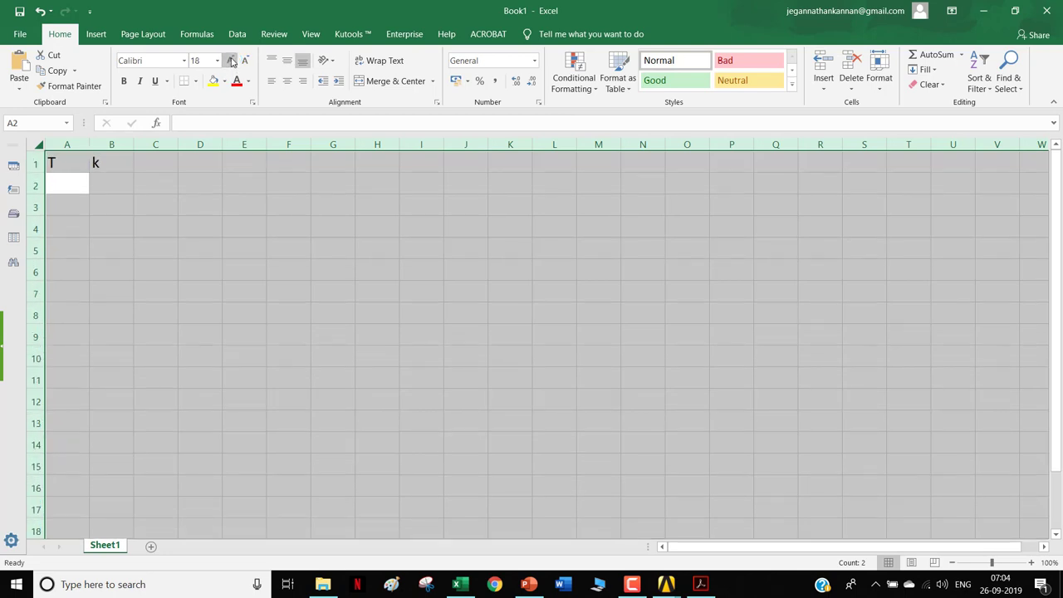
{"action": "left_click", "coordinate": [233, 61]}
{"action": "left_click", "coordinate": [232, 61]}
{"action": "left_click", "coordinate": [233, 61]}
{"action": "left_click", "coordinate": [233, 62]}
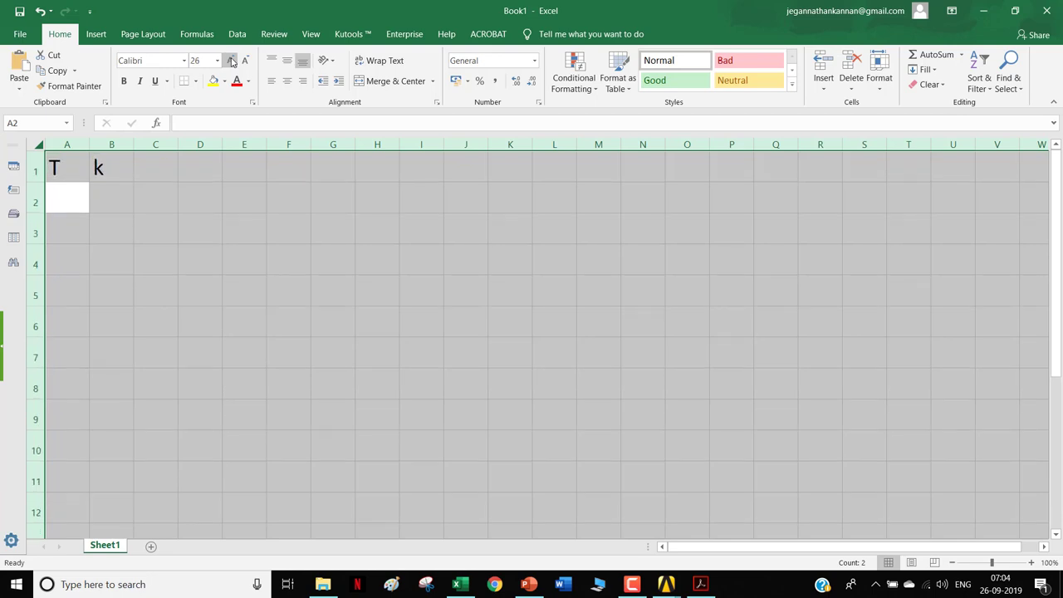
Step: Centre the contents of all cells horizontally and vertically, and widen all columns to roughly four times their width
{"action": "left_click", "coordinate": [286, 80]}
{"action": "left_click", "coordinate": [287, 60]}
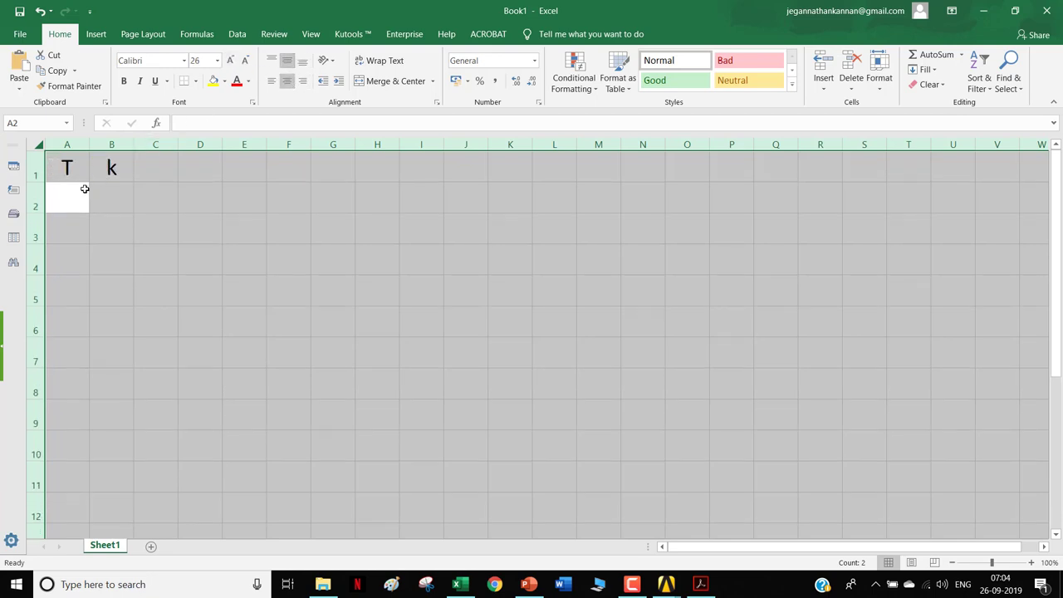
{"action": "left_click_drag", "start_coordinate": [92, 137], "coordinate": [208, 142]}
Step: Enter the temperatures -40, -50 and -60 in cells A2 to A4 under the T heading
{"action": "left_click", "coordinate": [168, 196]}
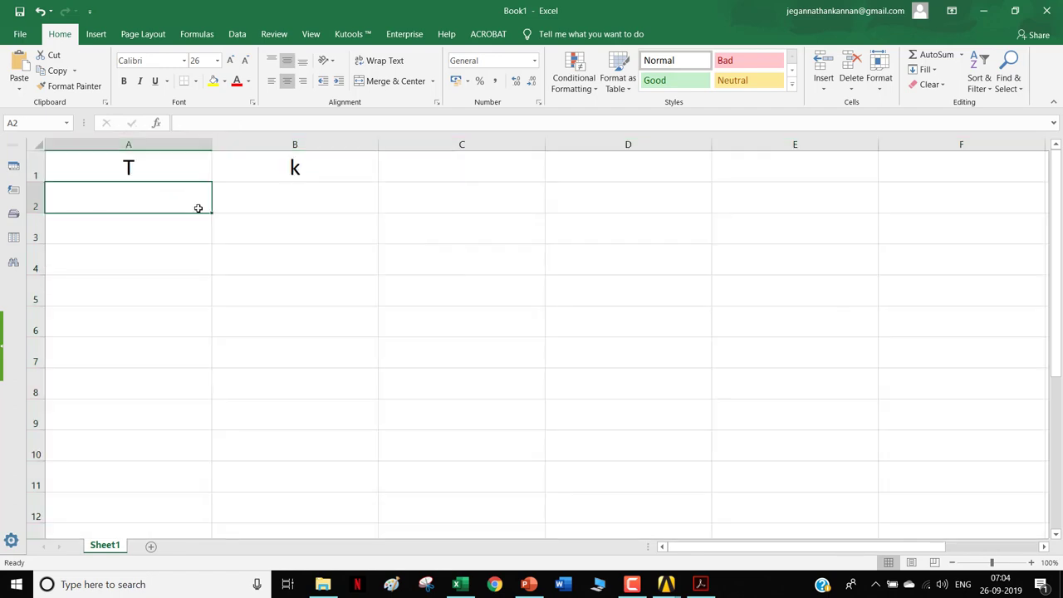
{"action": "type", "text": "-40"}
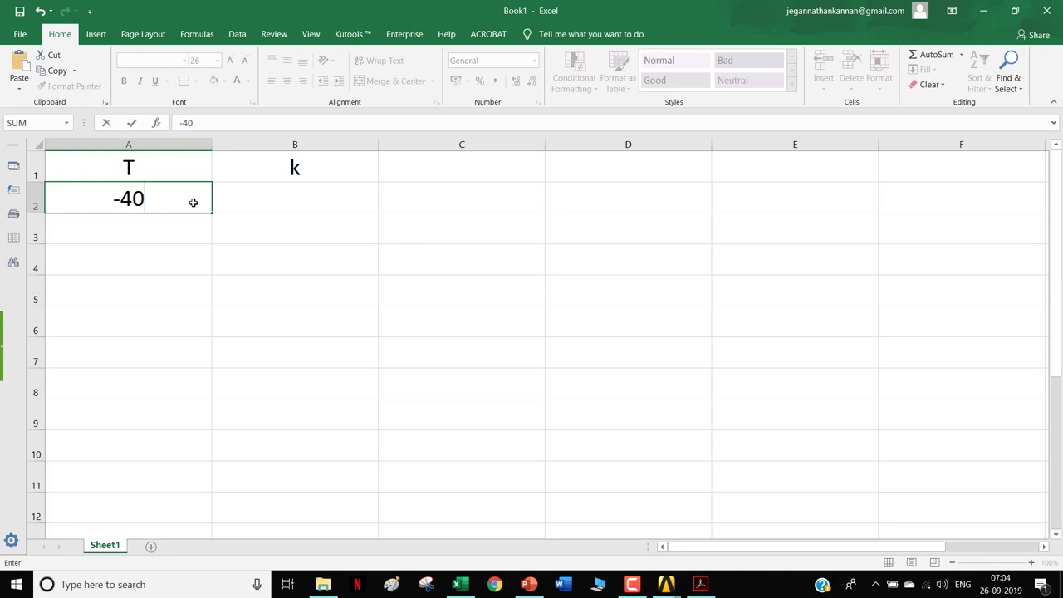
{"action": "key", "text": "Return"}
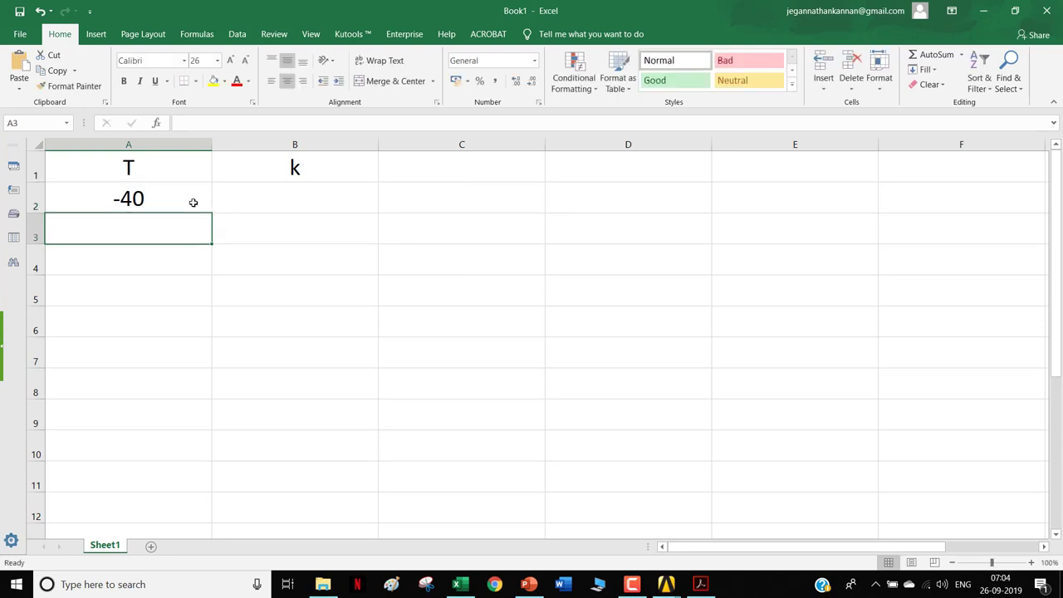
{"action": "type", "text": "-50"}
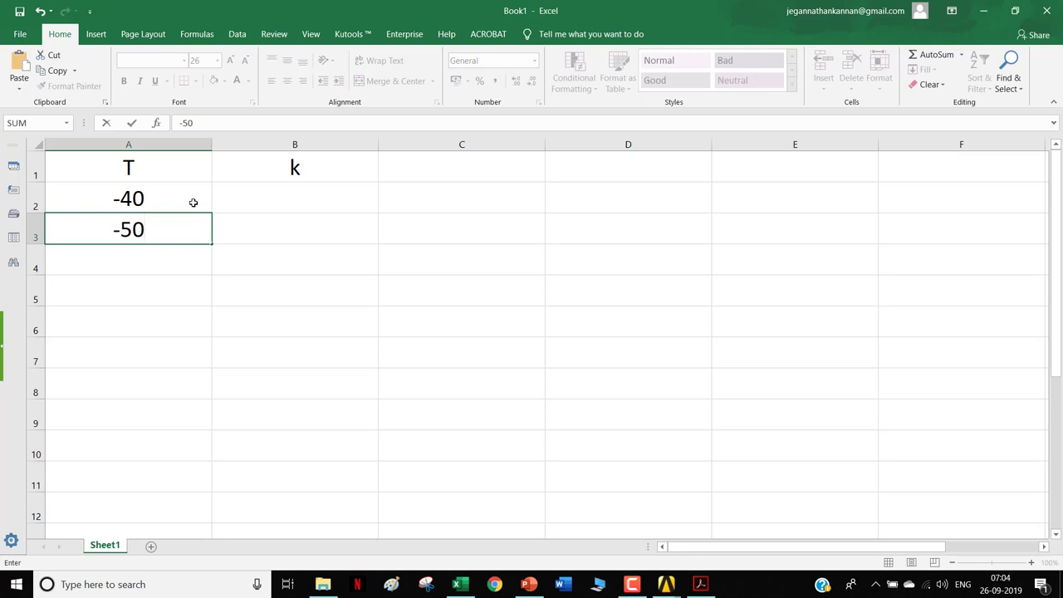
{"action": "key", "text": "Return"}
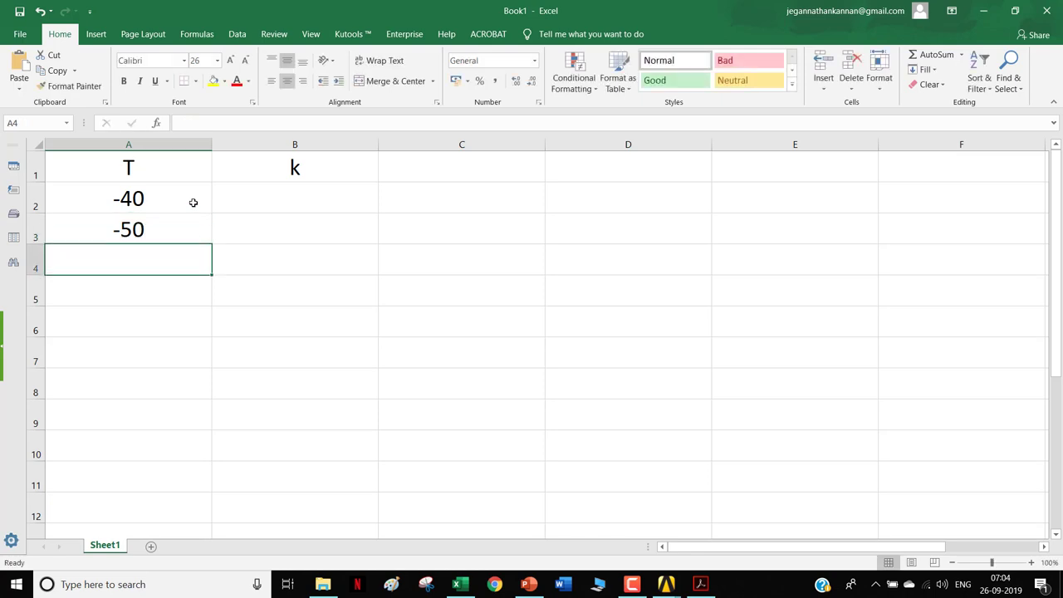
{"action": "type", "text": "-60"}
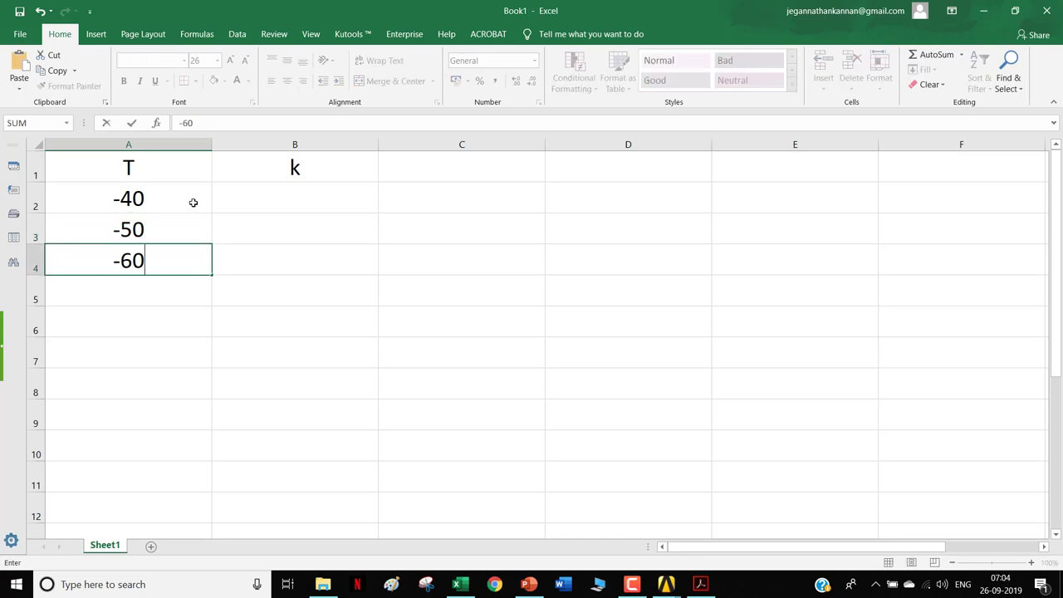
Step: Extend the temperature series in column A from A2:A4 down to -190 in cell A17
{"action": "left_click", "coordinate": [166, 204]}
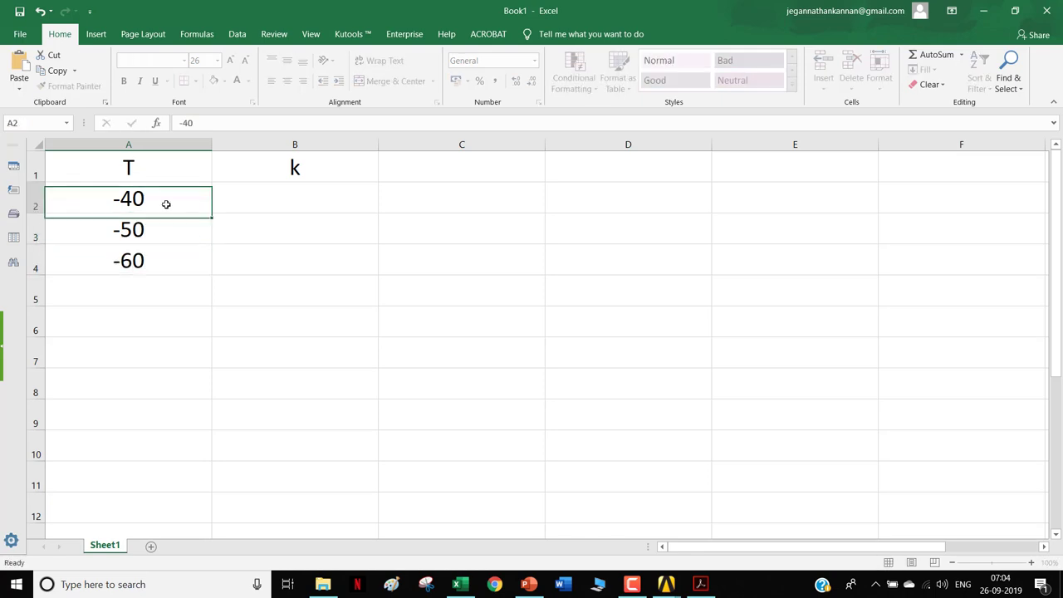
{"action": "left_click", "coordinate": [199, 257], "text": "shift"}
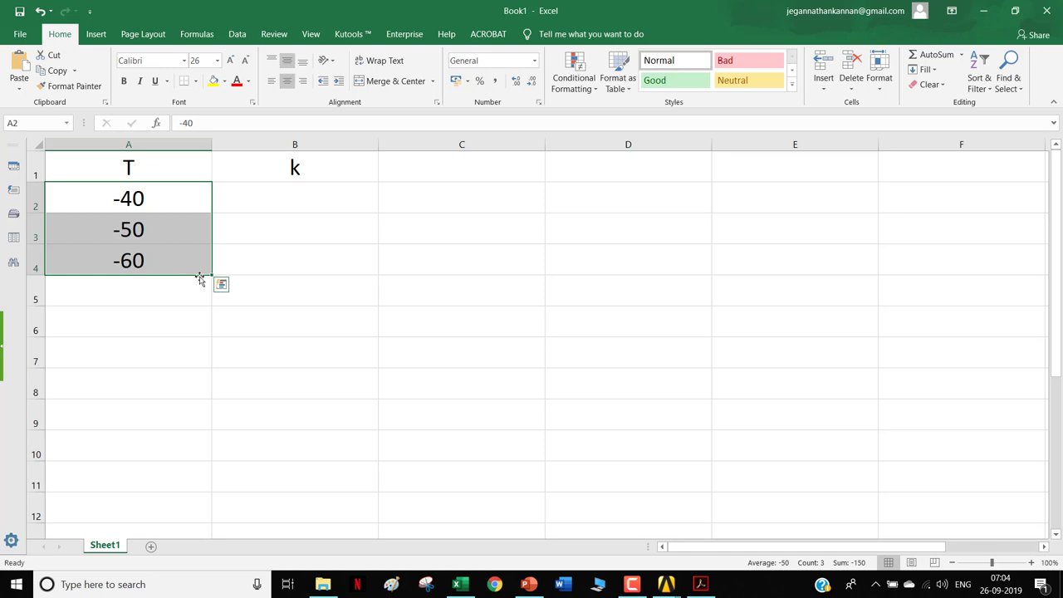
{"action": "left_click_drag", "start_coordinate": [212, 276], "coordinate": [199, 537]}
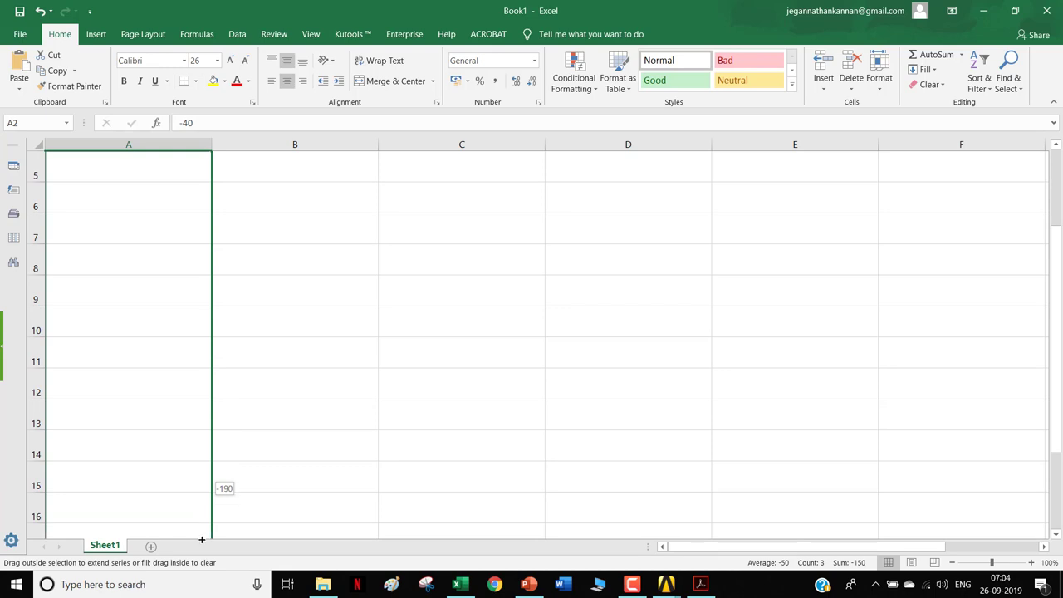
{"action": "scroll", "coordinate": [94, 252], "scroll_direction": "down", "scroll_amount": 4}
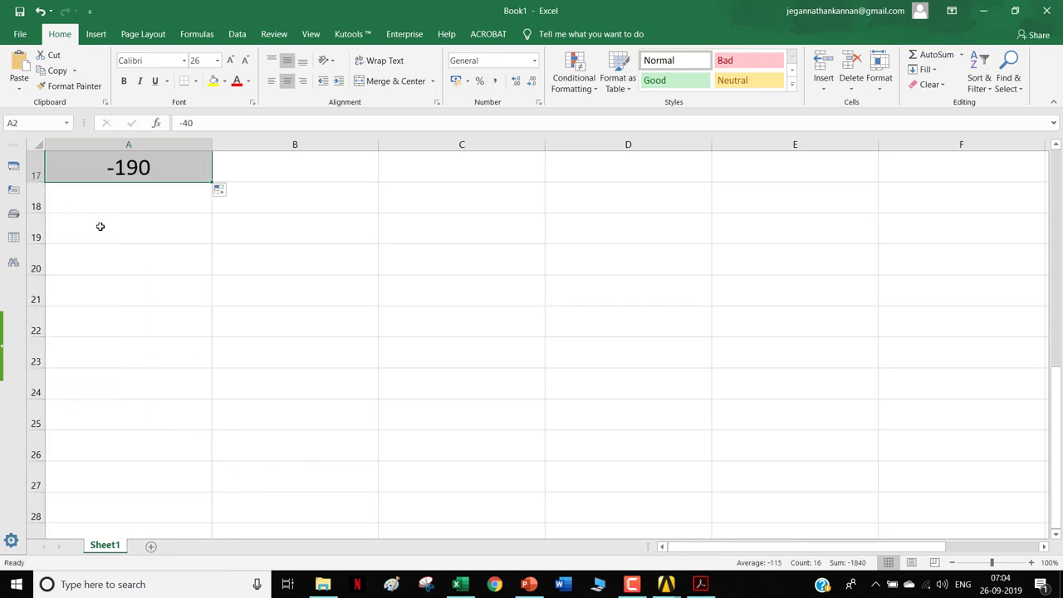
{"action": "scroll", "coordinate": [100, 226], "scroll_direction": "up", "scroll_amount": 5}
Step: Switch to the student problems PDF in Acrobat and copy problem 7's conductivity expression, 0.028 (1 + 50 × 10–4 T)
{"action": "left_click", "coordinate": [275, 207]}
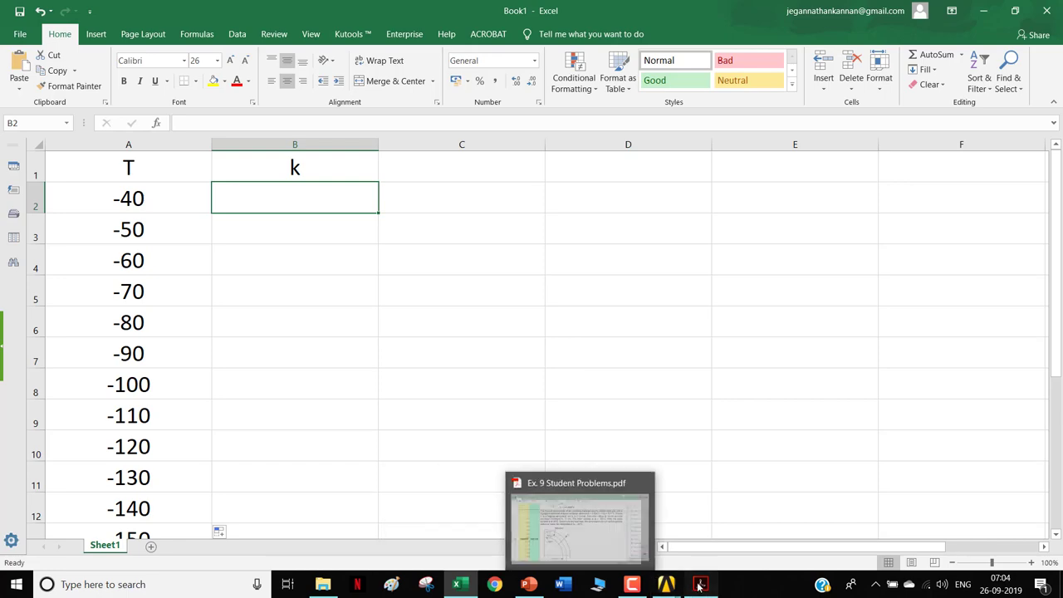
{"action": "left_click", "coordinate": [700, 586]}
{"action": "left_click_drag", "start_coordinate": [624, 167], "coordinate": [799, 167]}
{"action": "right_click", "coordinate": [788, 167]}
{"action": "left_click", "coordinate": [818, 186]}
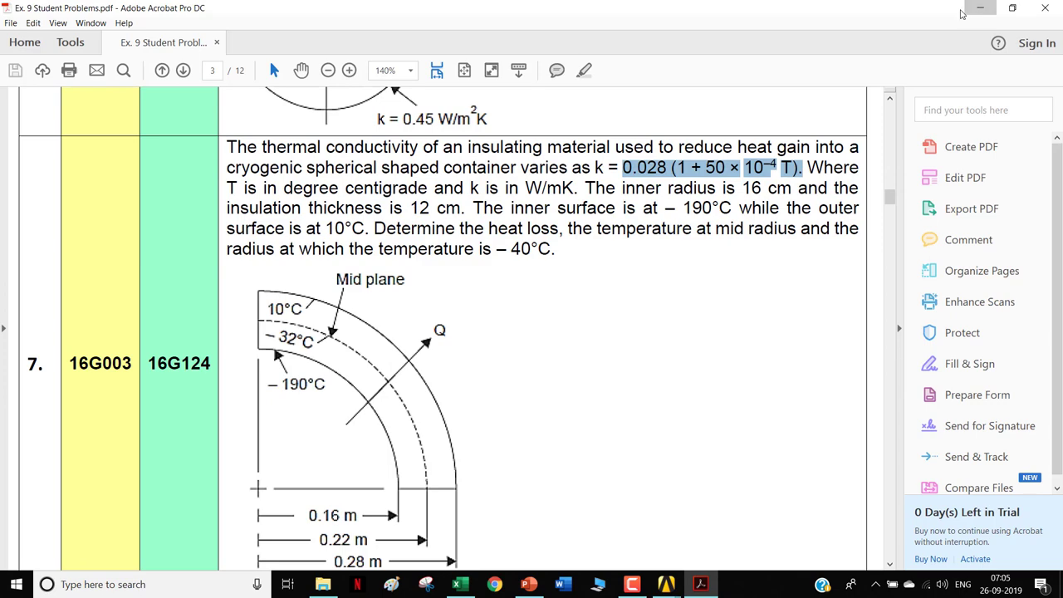
Step: Return to Excel, paste the copied conductivity expression into cell C1, and fit column C's width to it
{"action": "left_click", "coordinate": [980, 8]}
{"action": "left_click", "coordinate": [495, 164]}
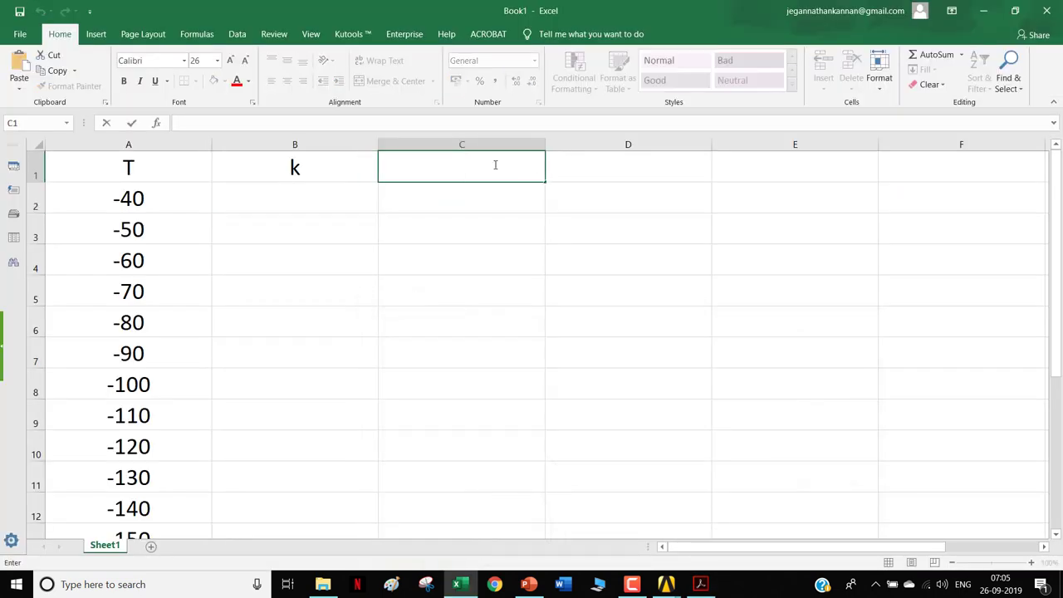
{"action": "key", "text": "ctrl+v"}
{"action": "key", "text": "Return"}
{"action": "key", "text": "Return"}
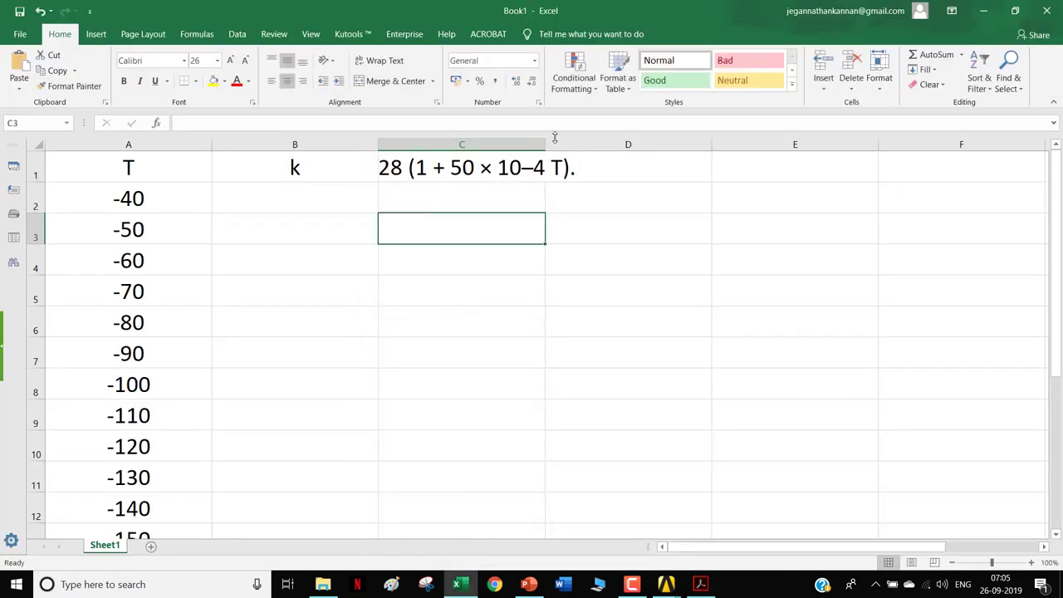
{"action": "double_click", "coordinate": [547, 140]}
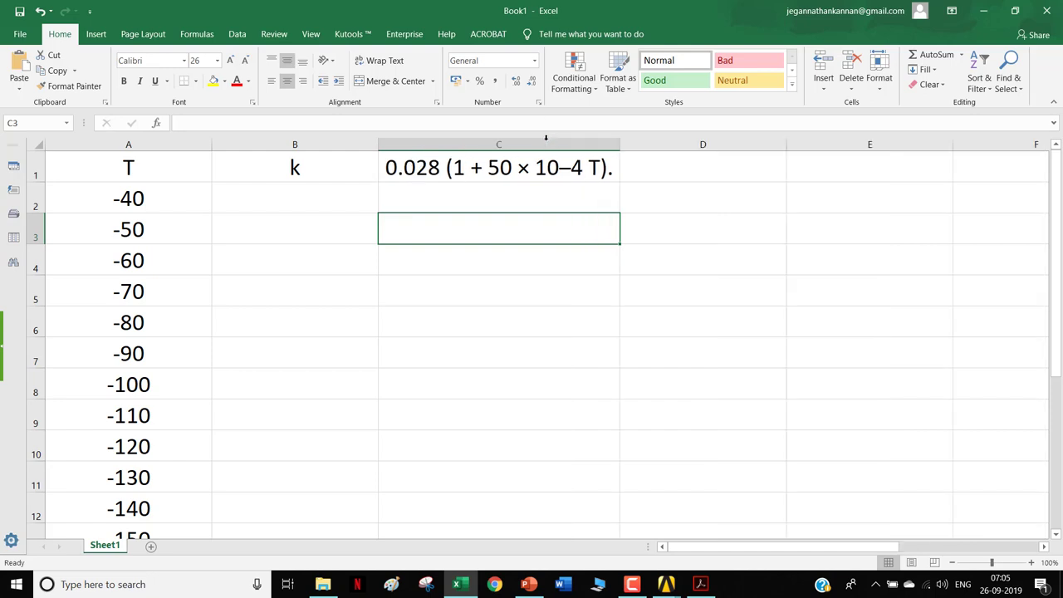
Step: Enter the conductivity formula =0.028*(1+(50*(10^-4)*A2)) in cell B2 under the k heading
{"action": "double_click", "coordinate": [319, 191]}
{"action": "type", "text": "=0"}
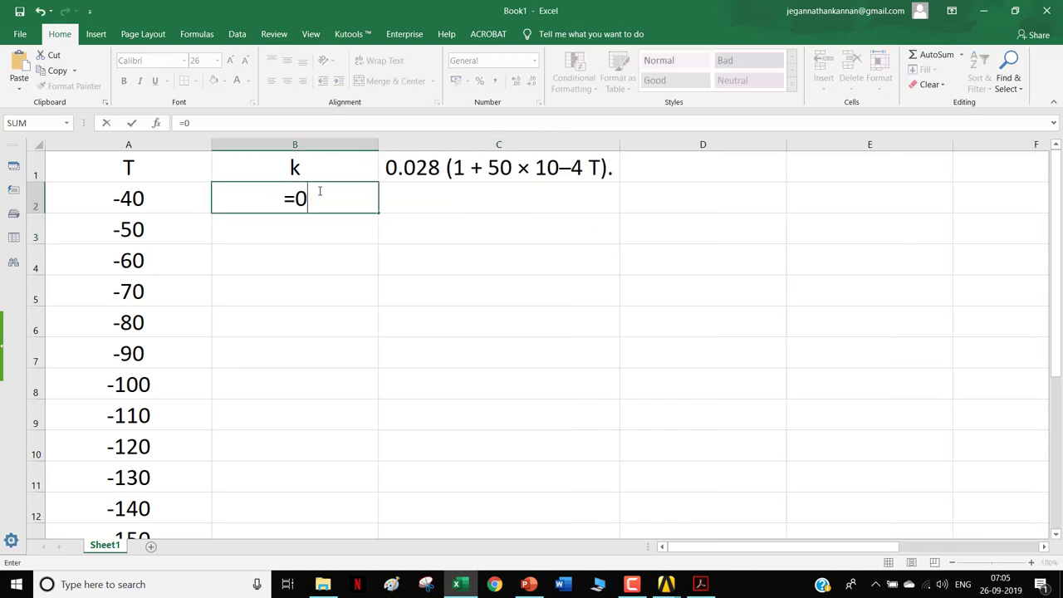
{"action": "type", "text": ".028"}
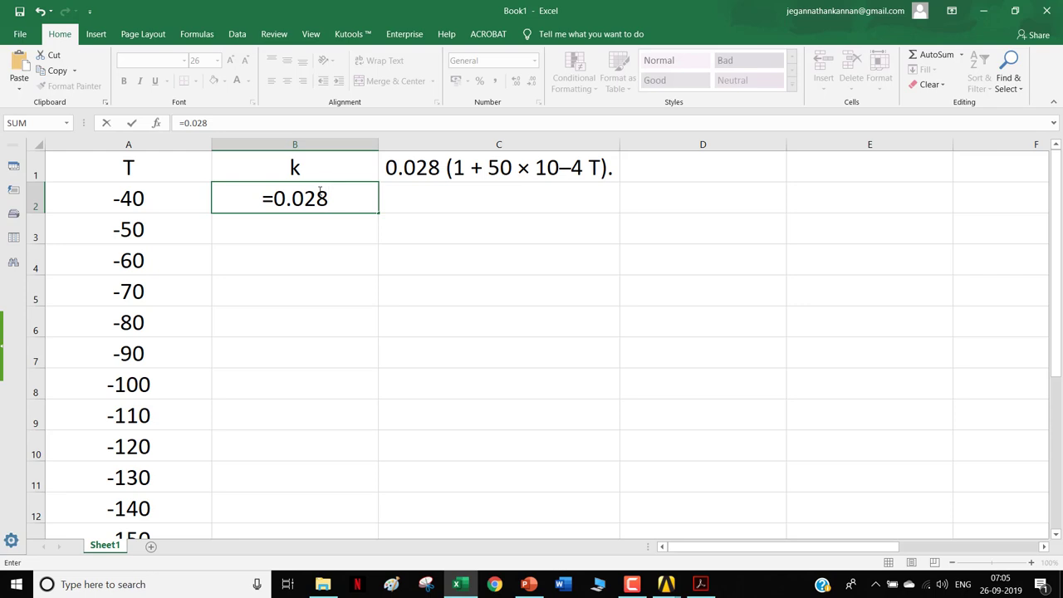
{"action": "type", "text": "*"}
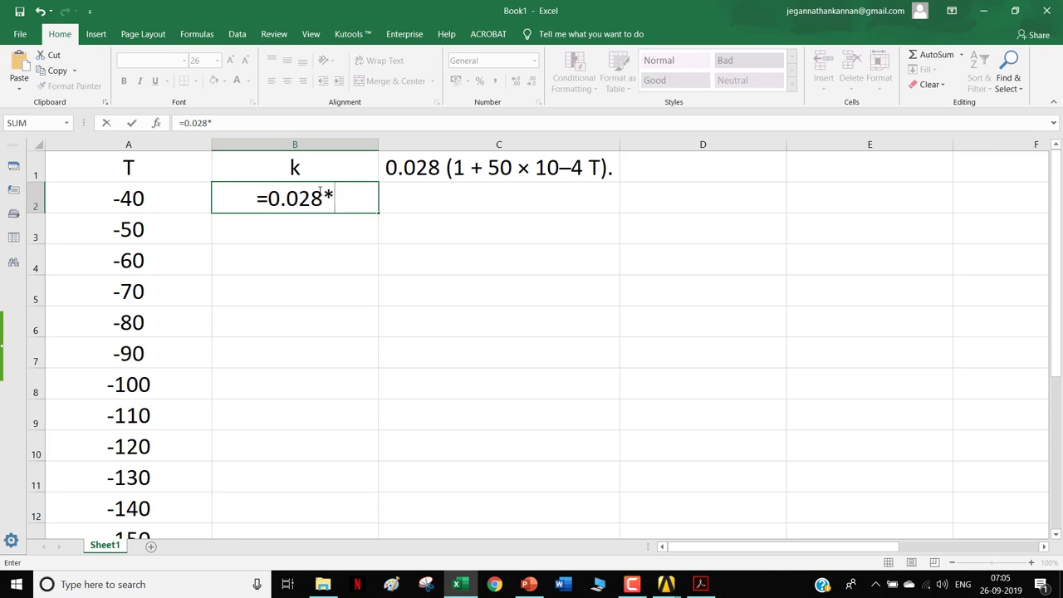
{"action": "type", "text": "("}
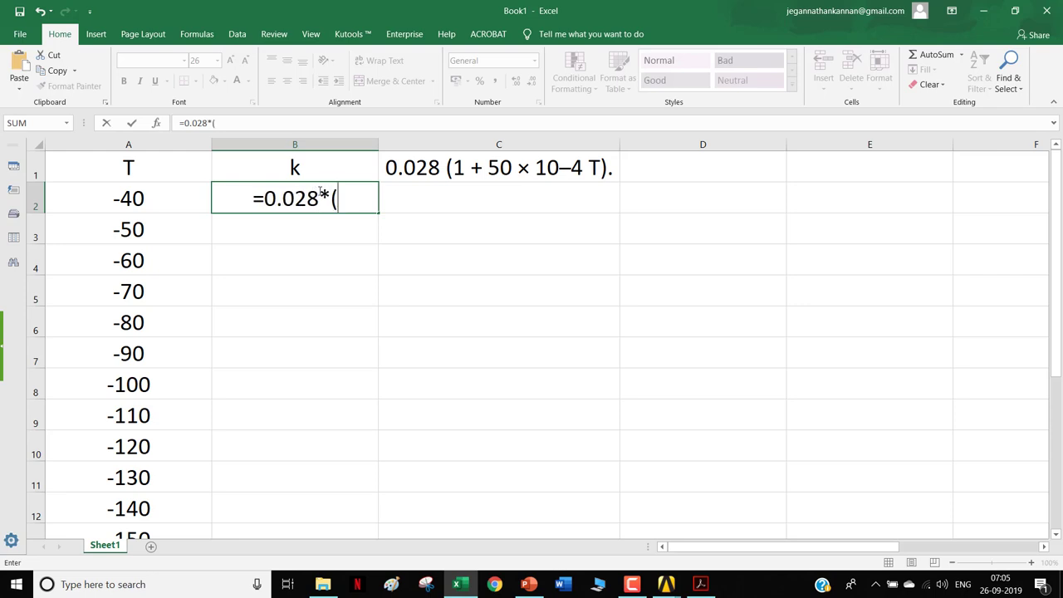
{"action": "type", "text": "`"}
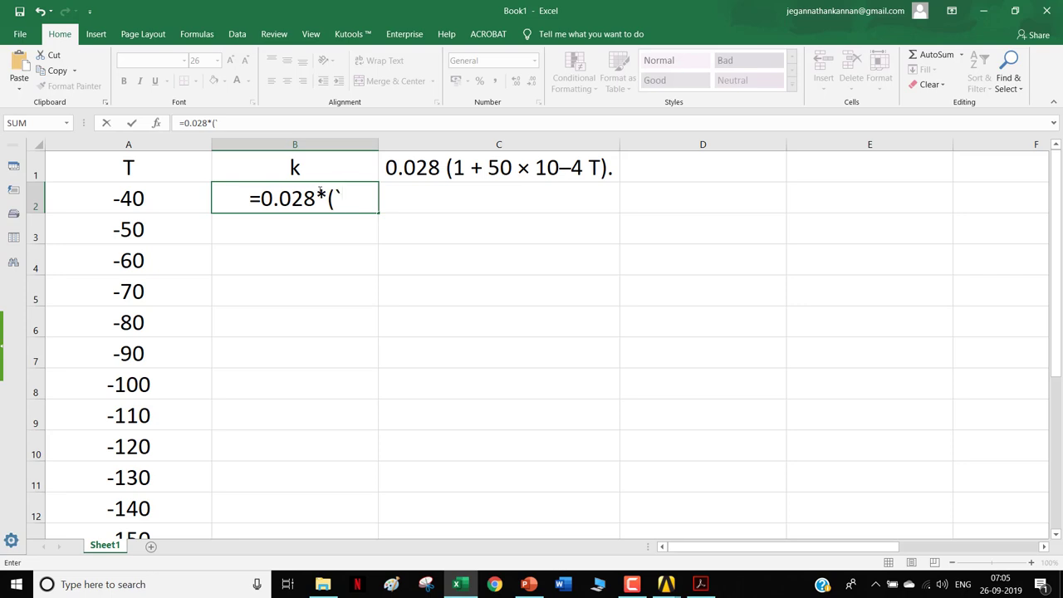
{"action": "type", "text": "1"}
{"action": "key", "text": "BackSpace"}
{"action": "key", "text": "BackSpace"}
{"action": "key", "text": "BackSpace"}
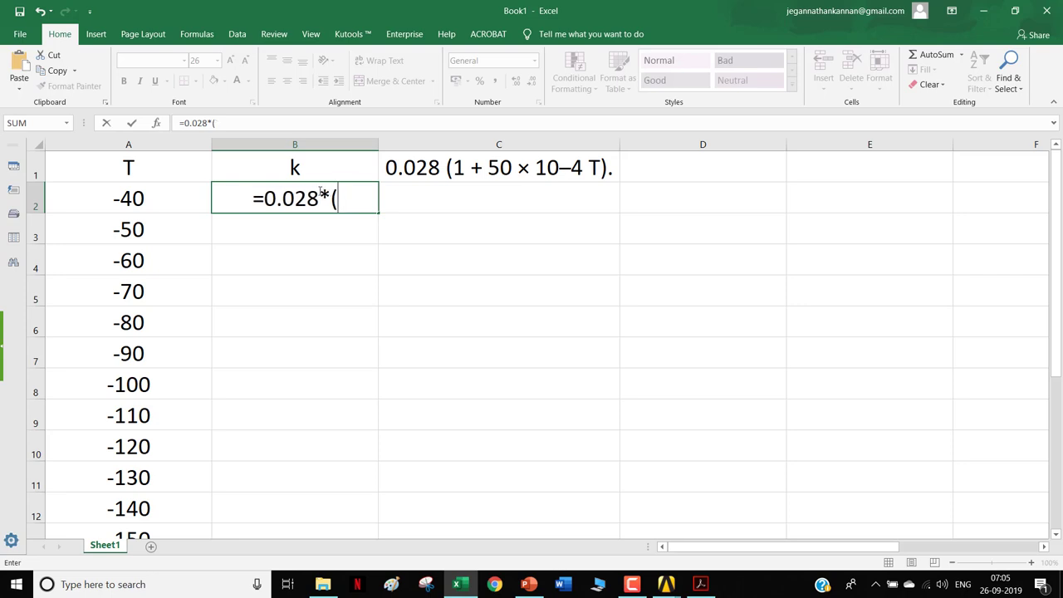
{"action": "type", "text": "(1+"}
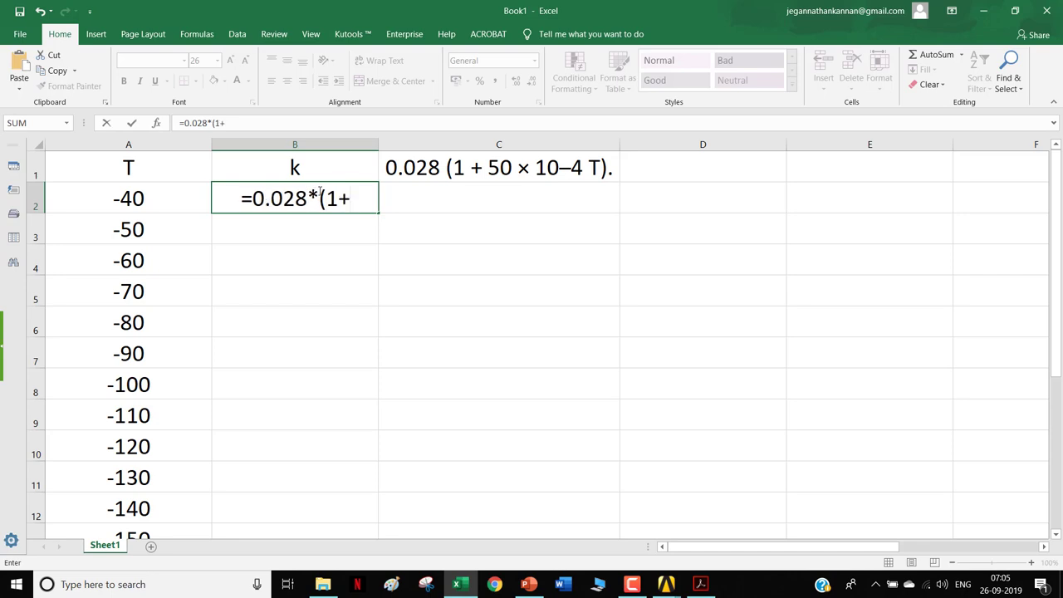
{"action": "type", "text": "(50"}
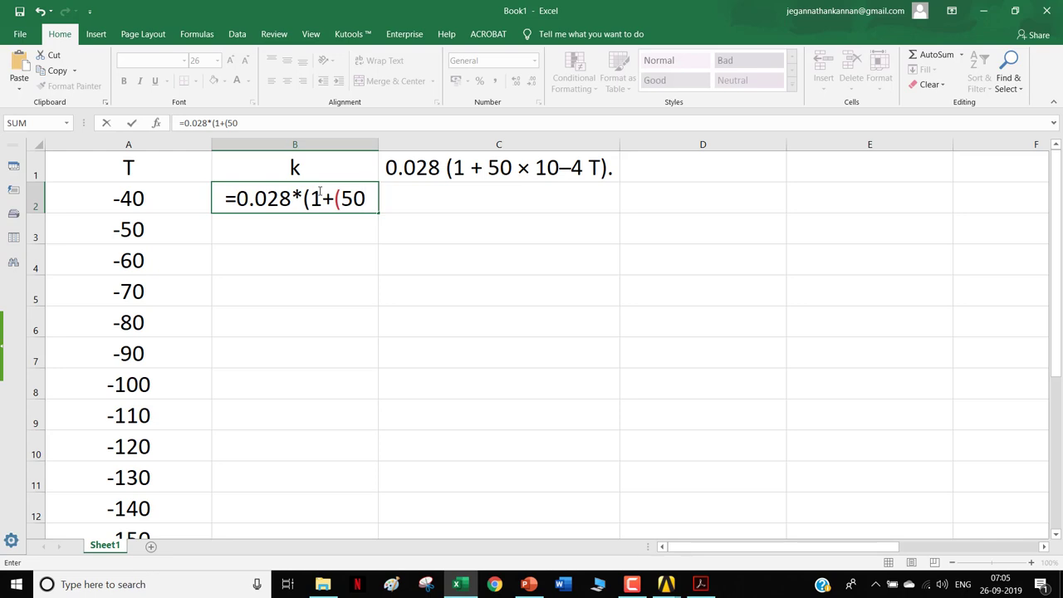
{"action": "type", "text": "*"}
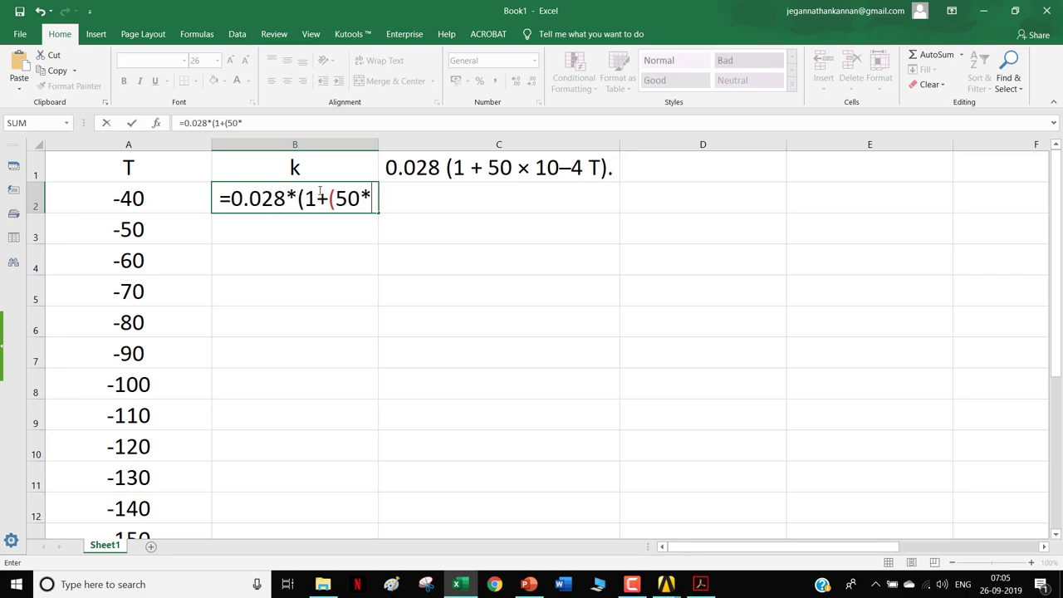
{"action": "type", "text": "(10"}
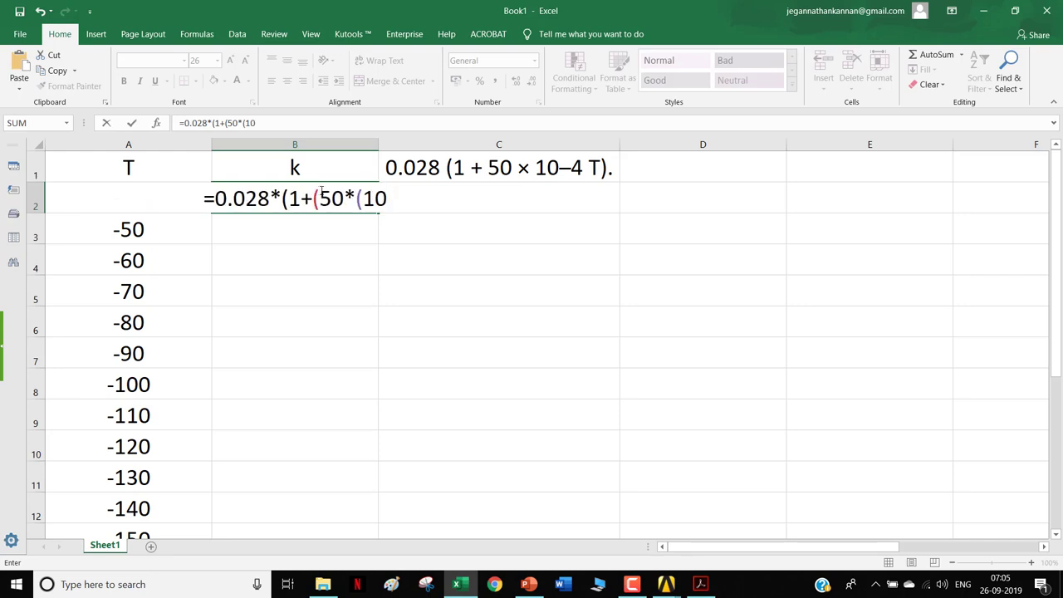
{"action": "type", "text": "^0"}
{"action": "key", "text": "BackSpace"}
{"action": "type", "text": "-"}
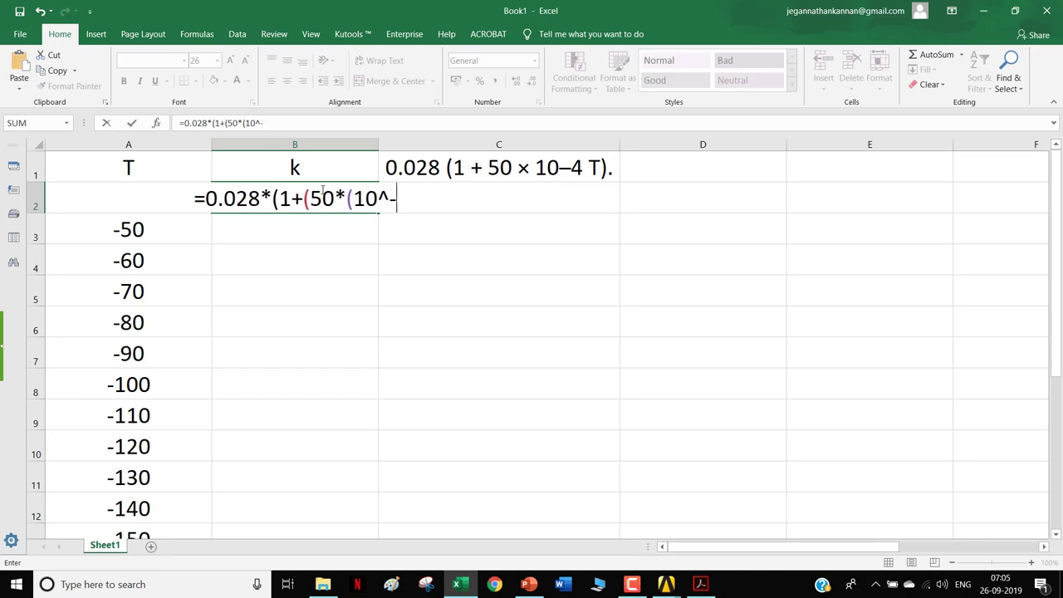
{"action": "type", "text": "4)"}
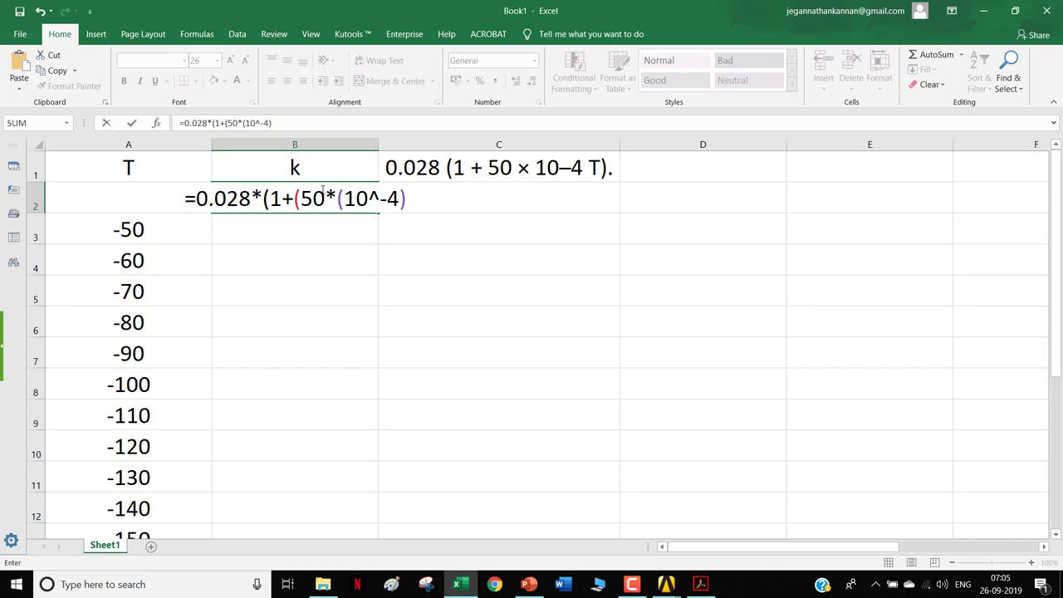
{"action": "type", "text": "*"}
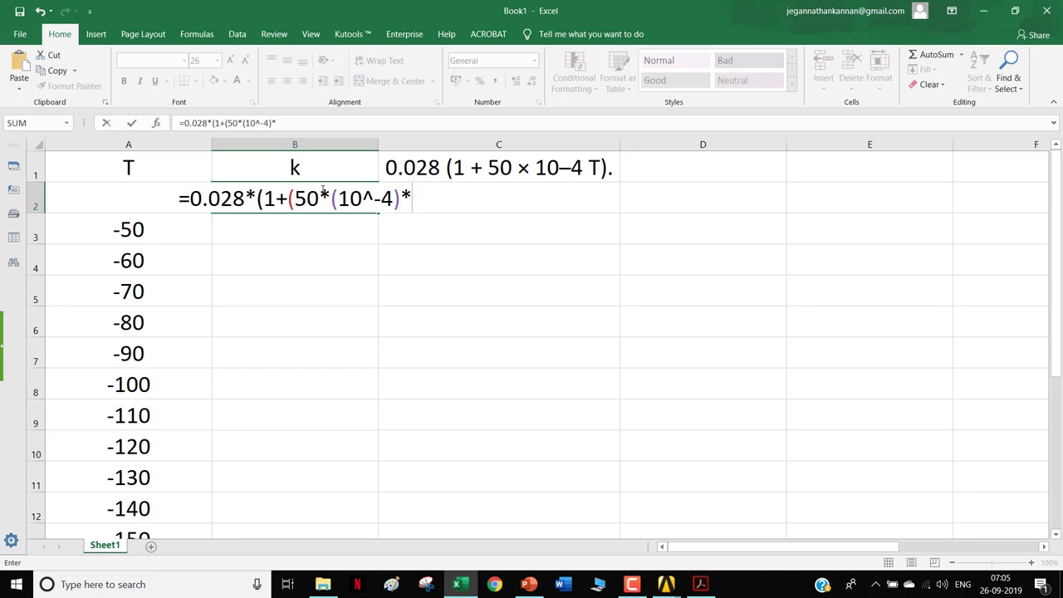
{"action": "type", "text": "A2"}
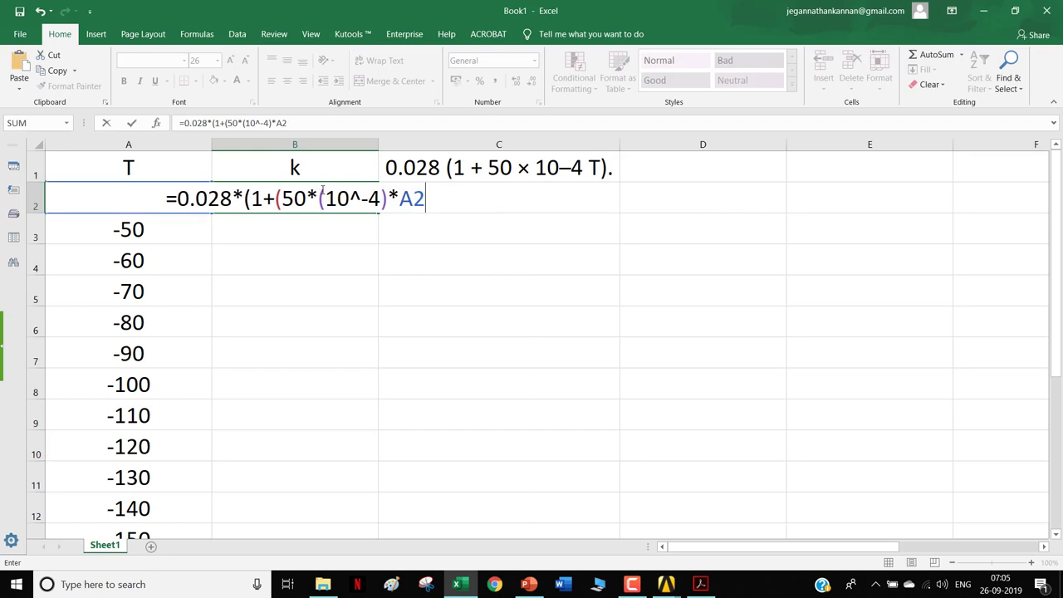
{"action": "type", "text": "))"}
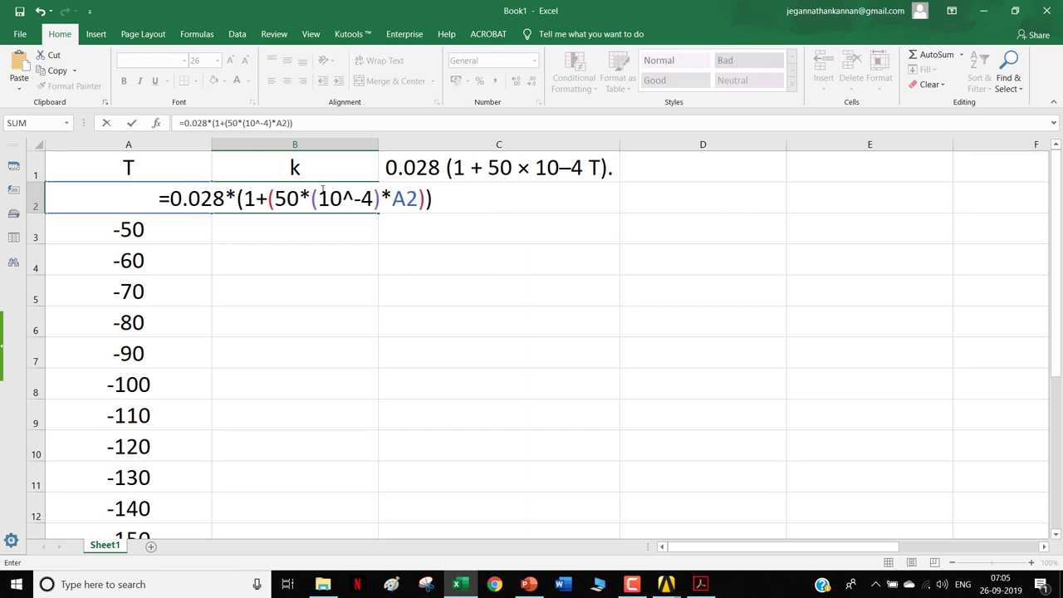
{"action": "key", "text": "Return"}
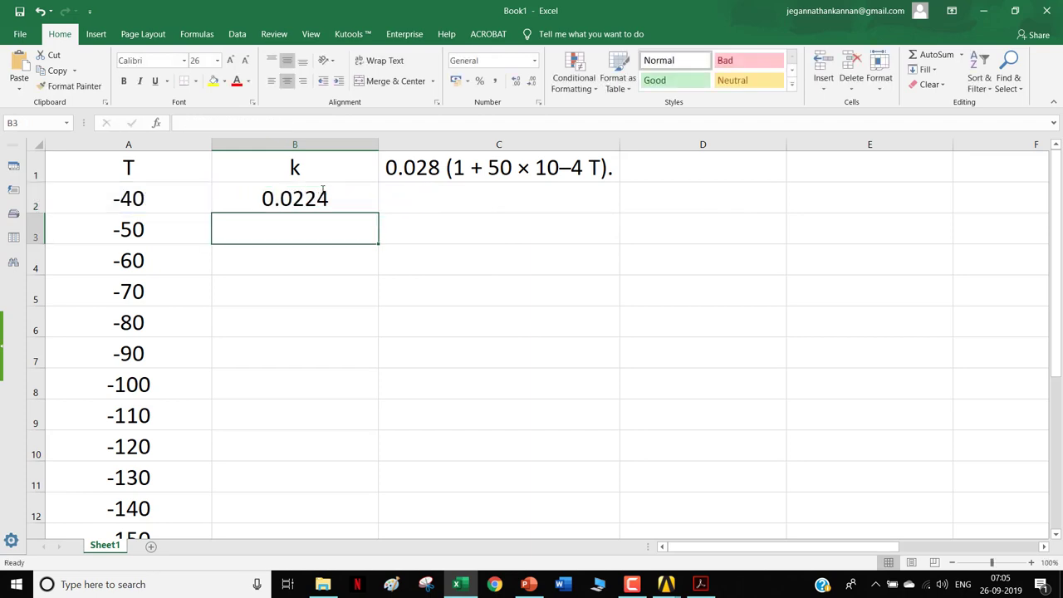
Step: Switch to the student problems PDF in Acrobat and check the unit of k in problem 7's statement
{"action": "left_click", "coordinate": [322, 191]}
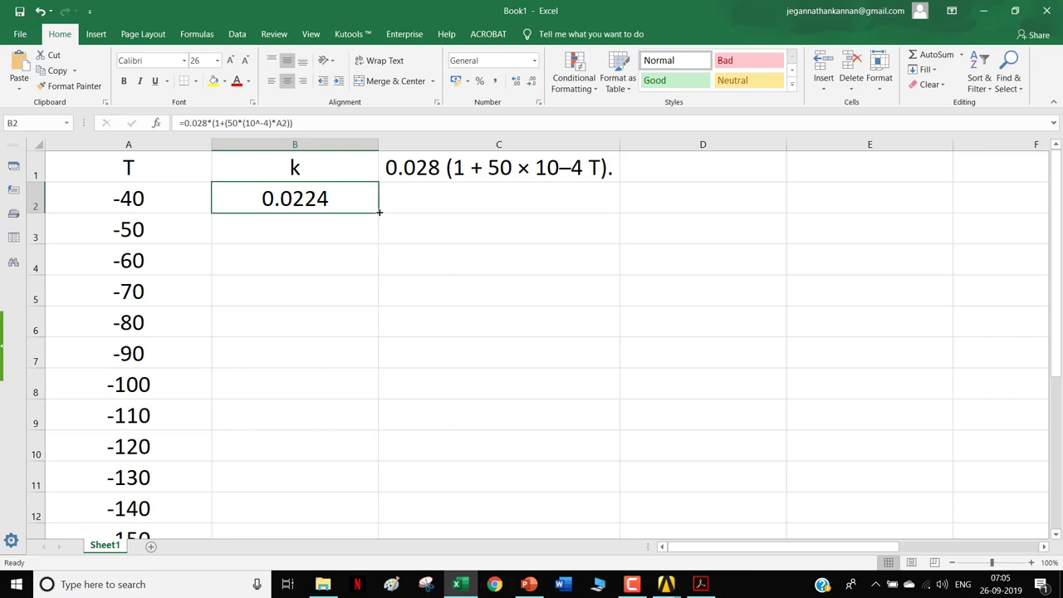
{"action": "left_click", "coordinate": [469, 586]}
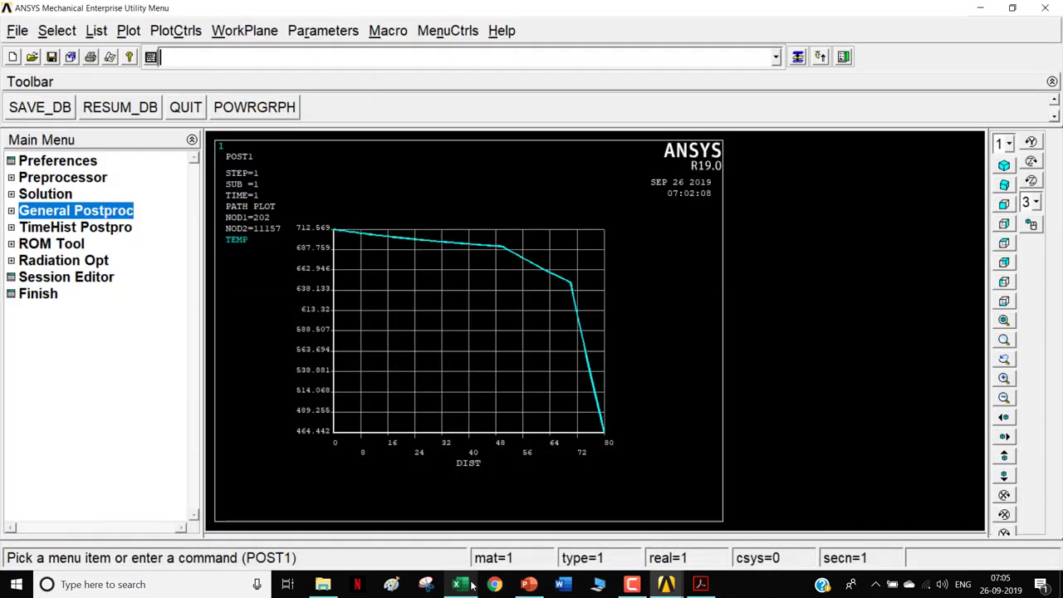
{"action": "left_click", "coordinate": [465, 586]}
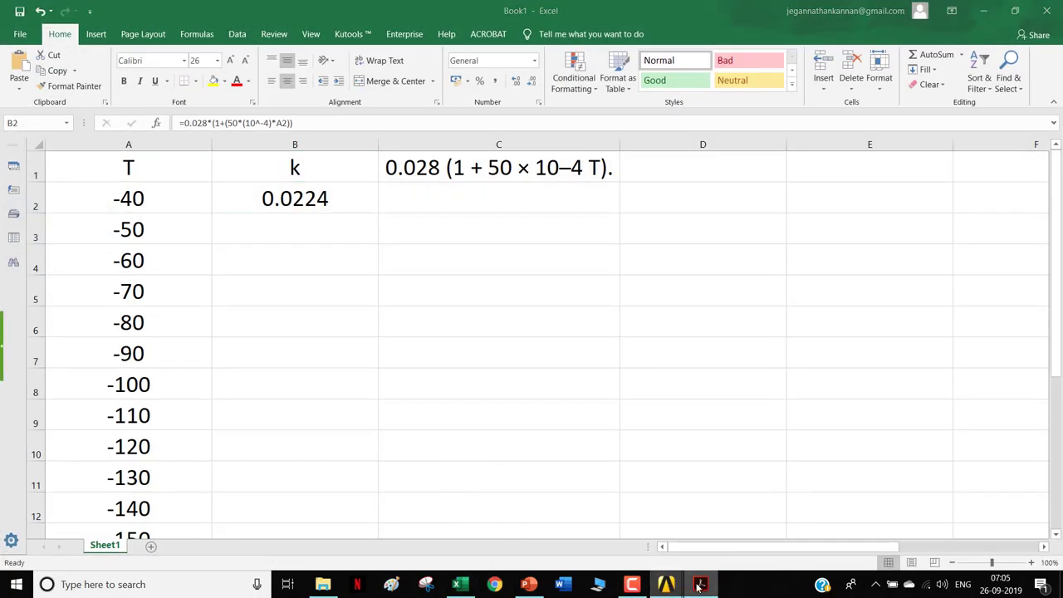
{"action": "left_click", "coordinate": [700, 585]}
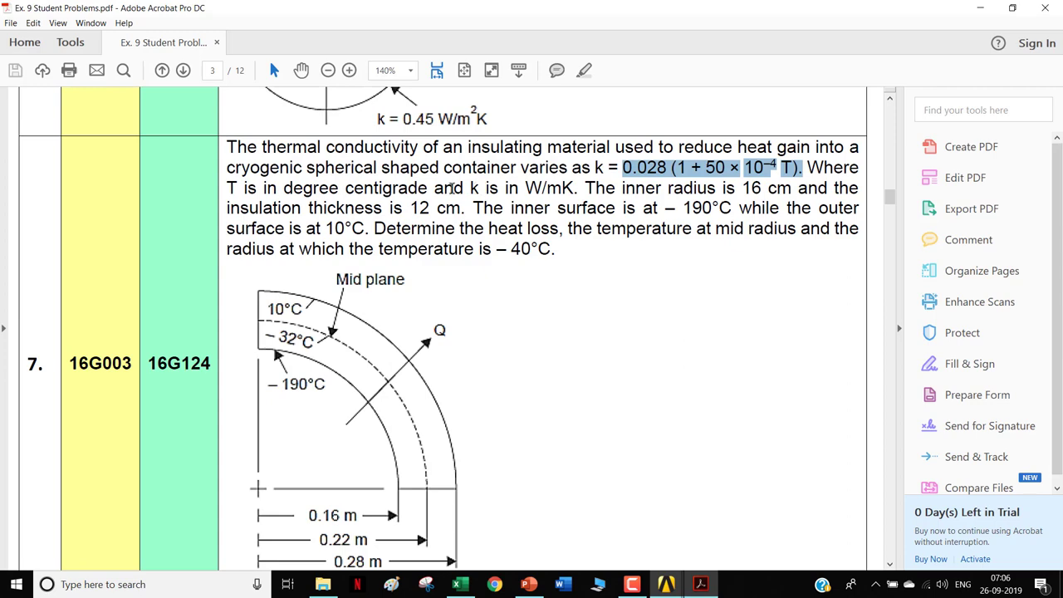
{"action": "left_click_drag", "start_coordinate": [472, 188], "coordinate": [575, 188]}
{"action": "left_click", "coordinate": [703, 290]}
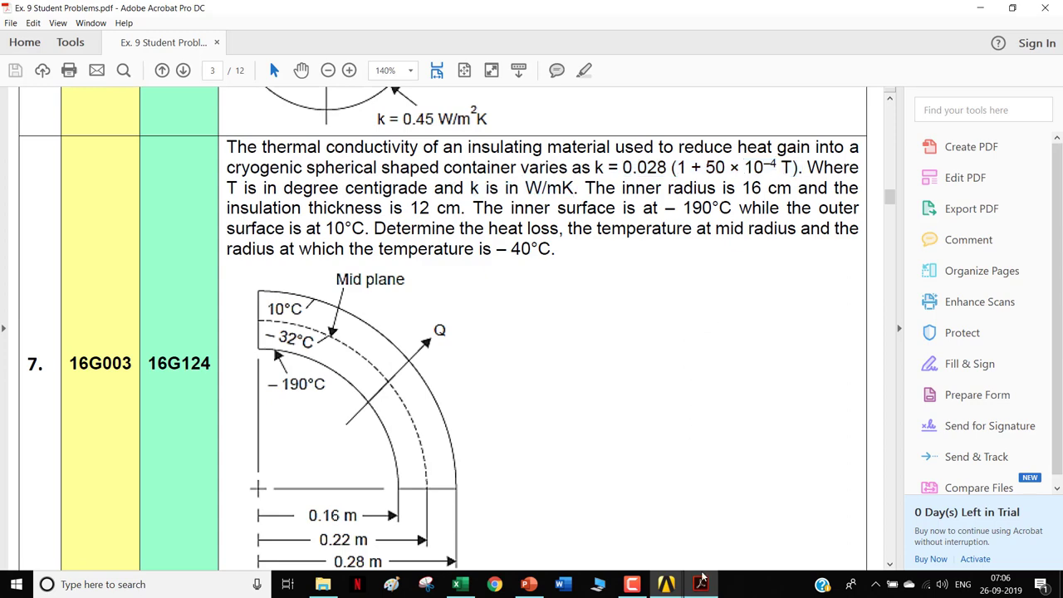
Step: Return to Excel and add the unit to the heading in cell B1 so it reads k (W/m K)
{"action": "key", "text": "alt+Tab"}
{"action": "double_click", "coordinate": [339, 175]}
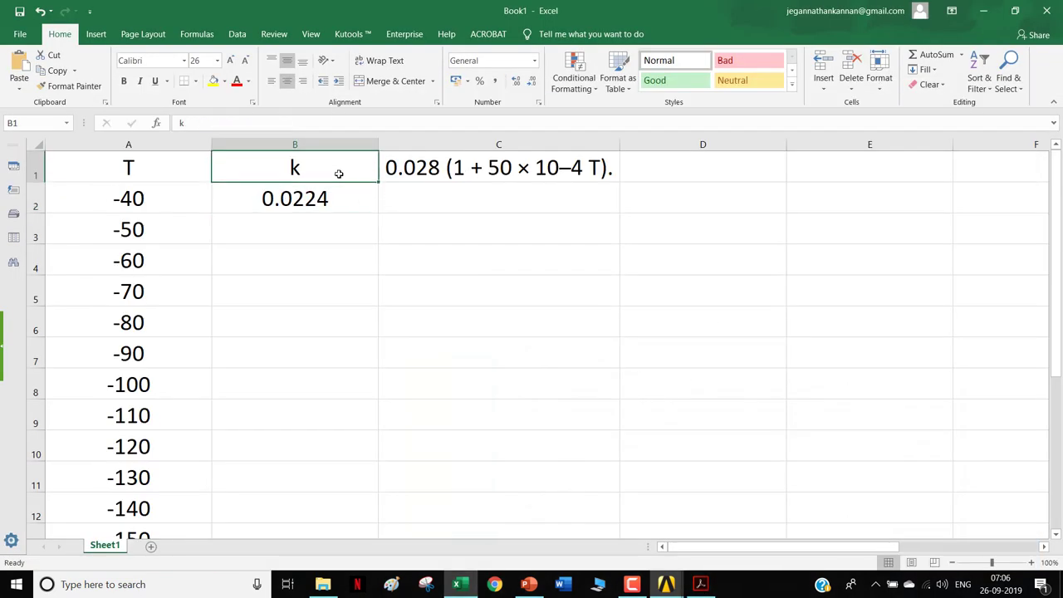
{"action": "type", "text": "(W"}
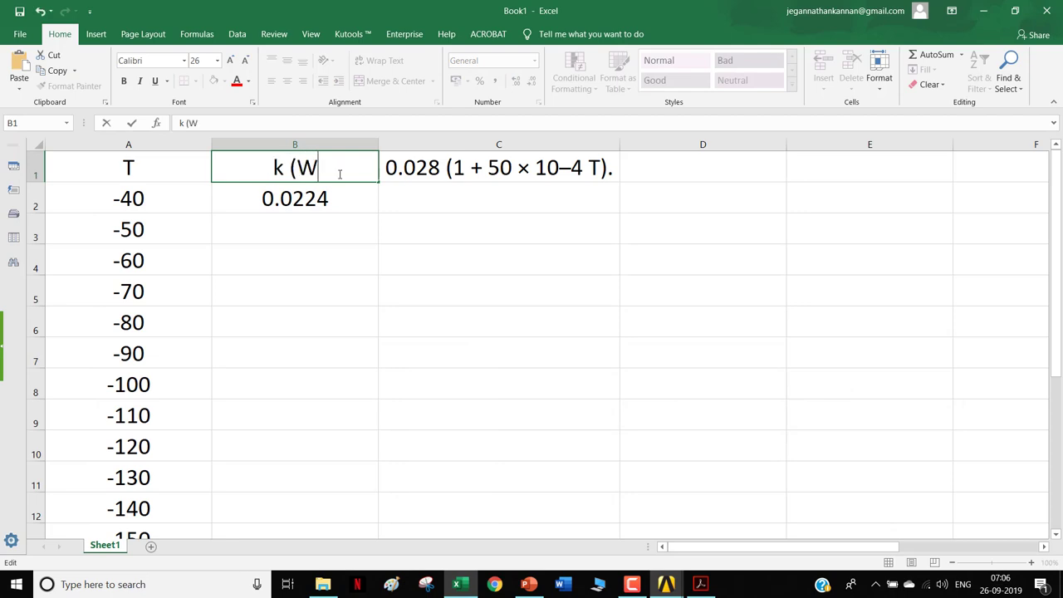
{"action": "type", "text": "/m K)"}
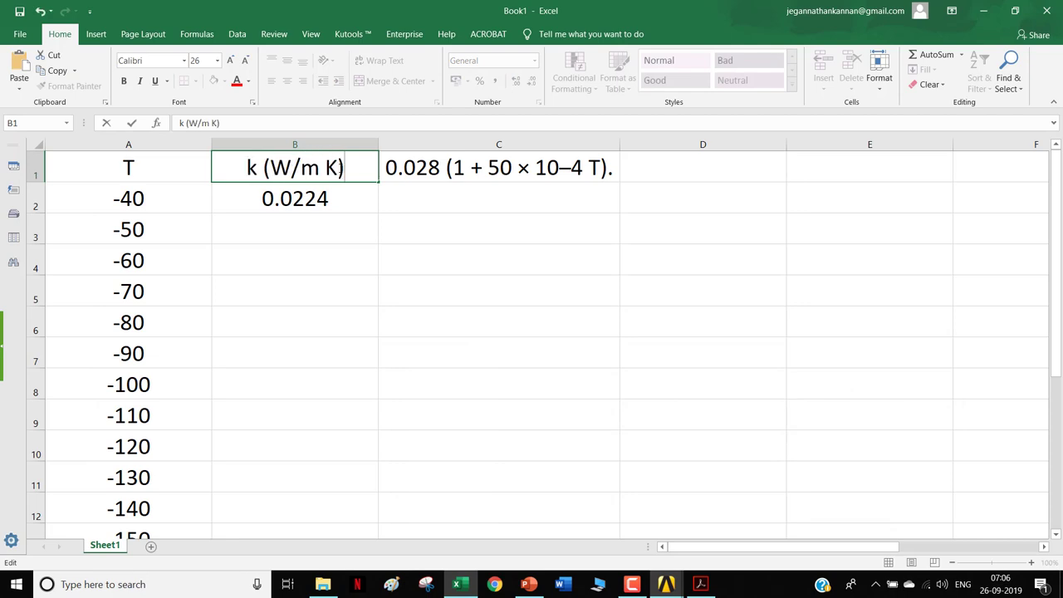
{"action": "left_click", "coordinate": [161, 173]}
{"action": "left_click", "coordinate": [367, 322]}
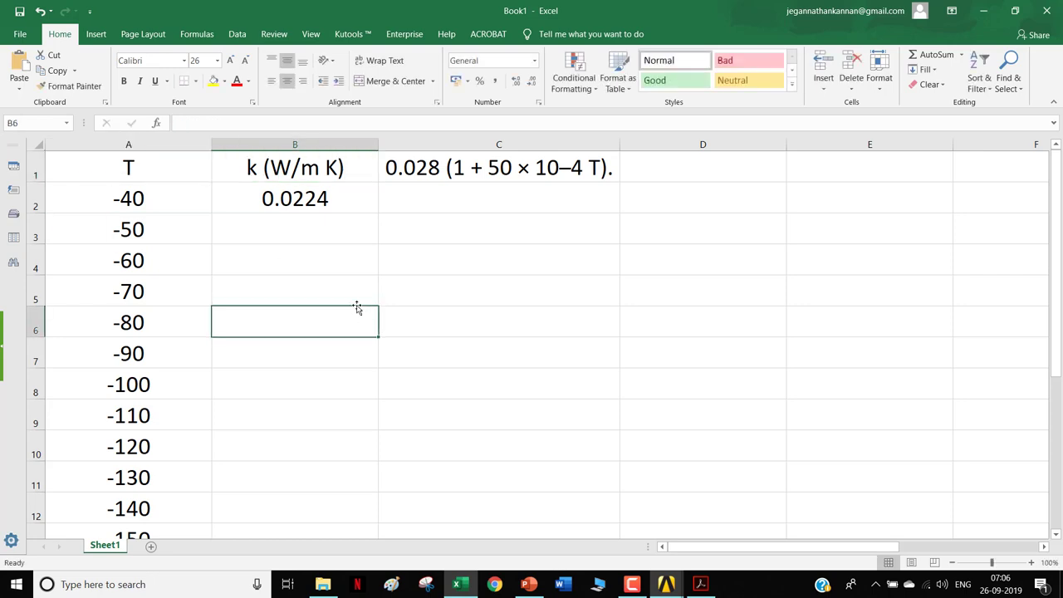
Step: Copy the conductivity formula from B2 down to B17, alongside every temperature in column A
{"action": "left_click", "coordinate": [368, 197]}
{"action": "left_click_drag", "start_coordinate": [379, 211], "coordinate": [384, 491]}
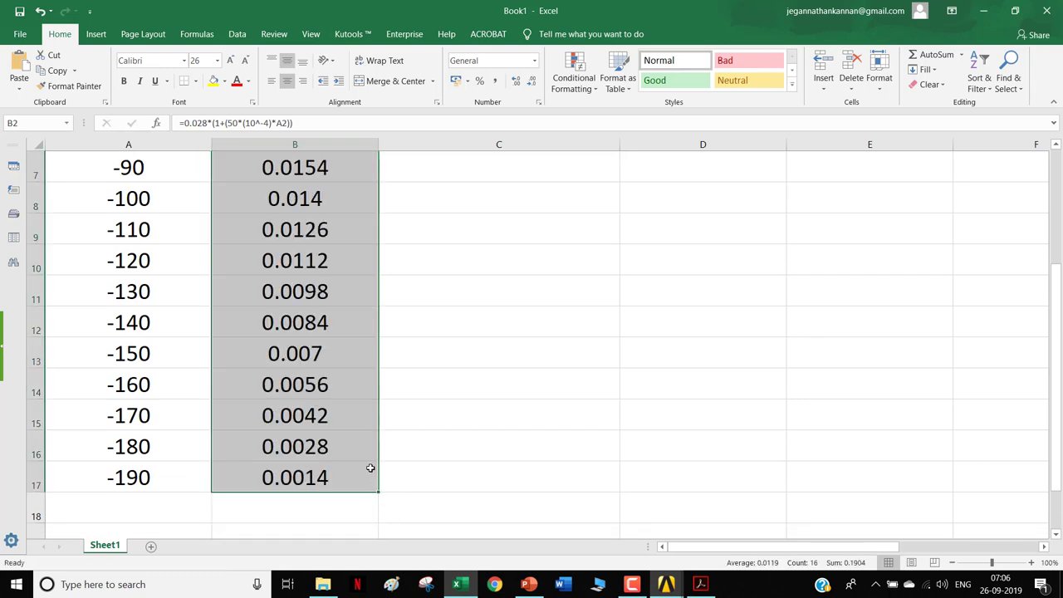
{"action": "scroll", "coordinate": [368, 466], "scroll_direction": "up", "scroll_amount": 2}
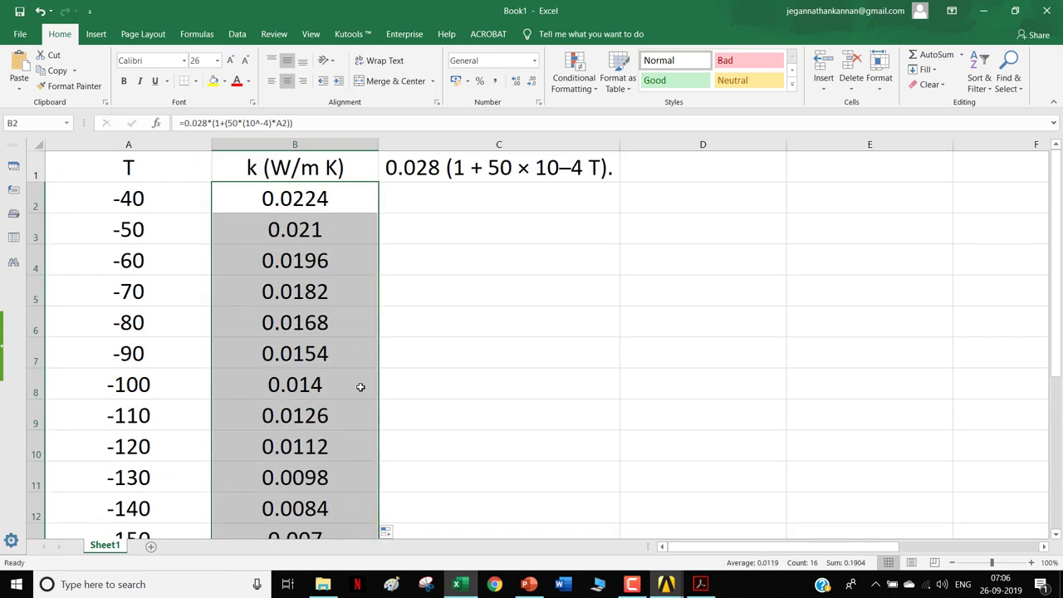
{"action": "left_click", "coordinate": [441, 263]}
{"action": "scroll", "coordinate": [441, 264], "scroll_direction": "down", "scroll_amount": 3, "text": "ctrl"}
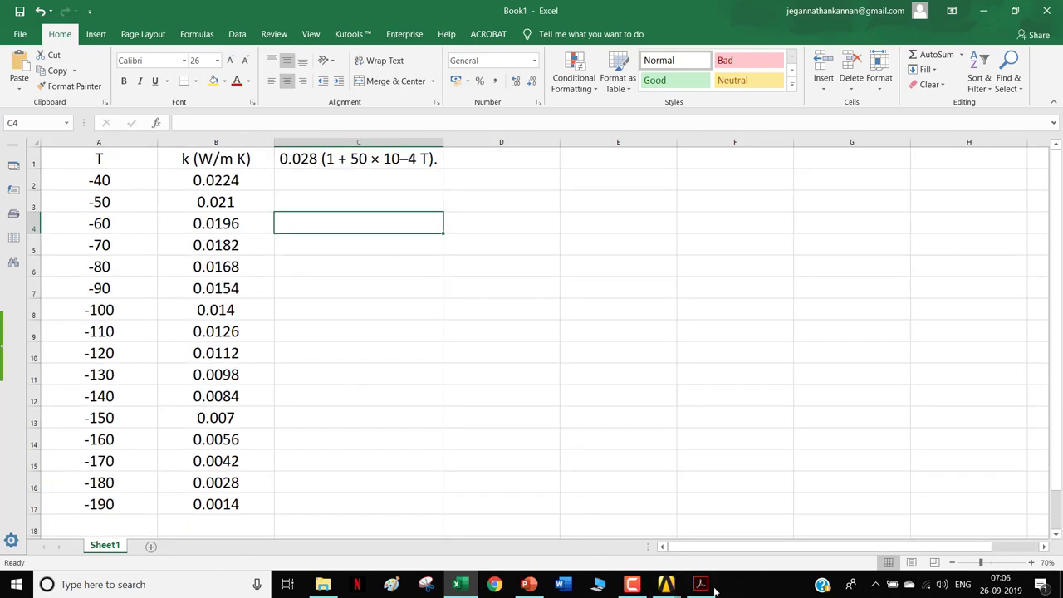
Step: Switch to ANSYS, open the preprocessor's material models, and inspect the isotropic conductivity of material model 3 without changing it
{"action": "left_click", "coordinate": [671, 585]}
{"action": "left_click", "coordinate": [680, 565]}
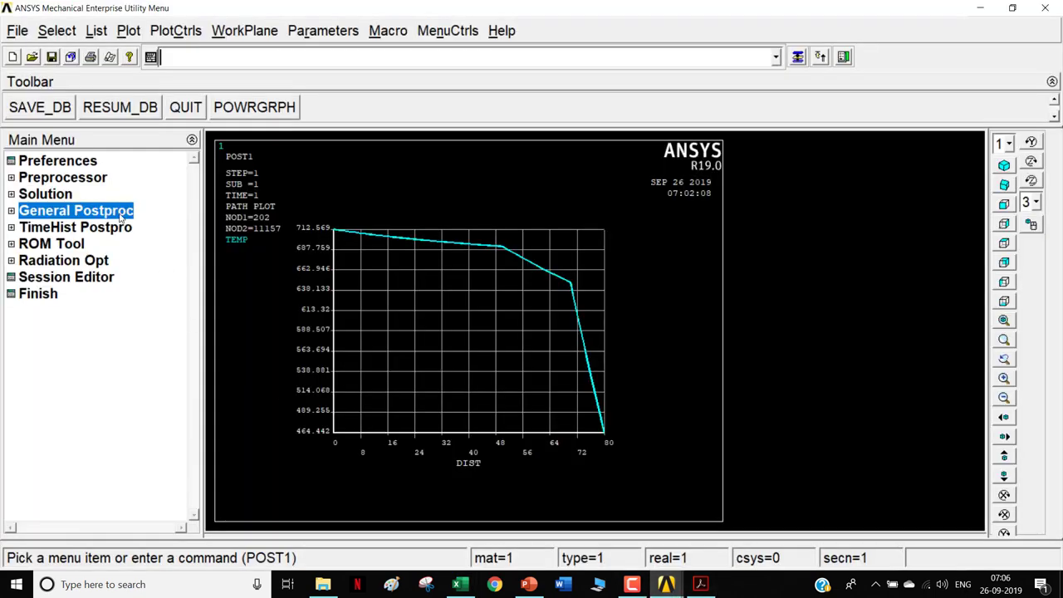
{"action": "left_click", "coordinate": [82, 177]}
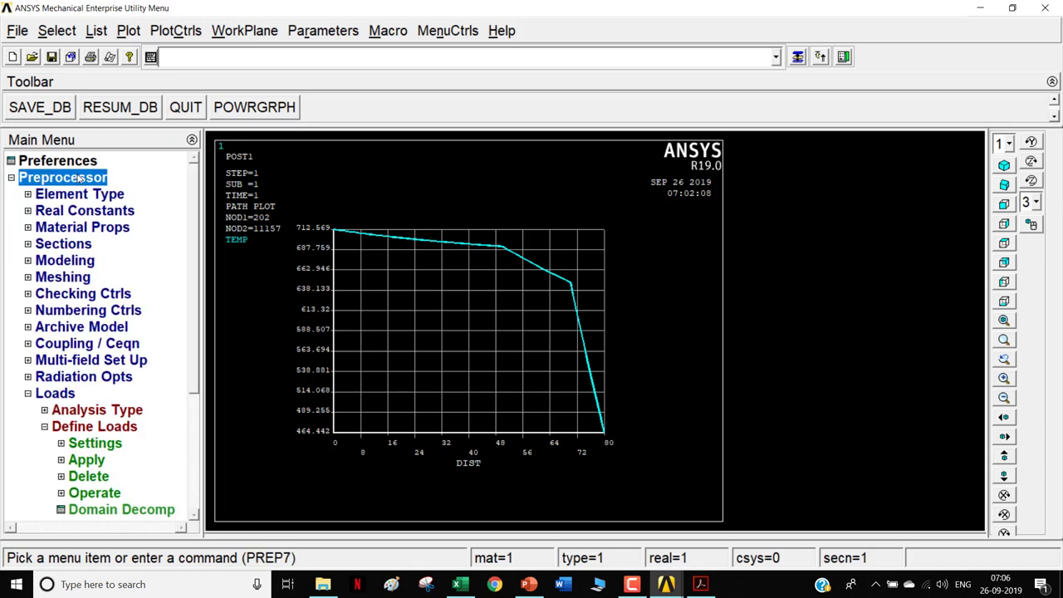
{"action": "left_click", "coordinate": [75, 226]}
{"action": "left_click", "coordinate": [84, 294]}
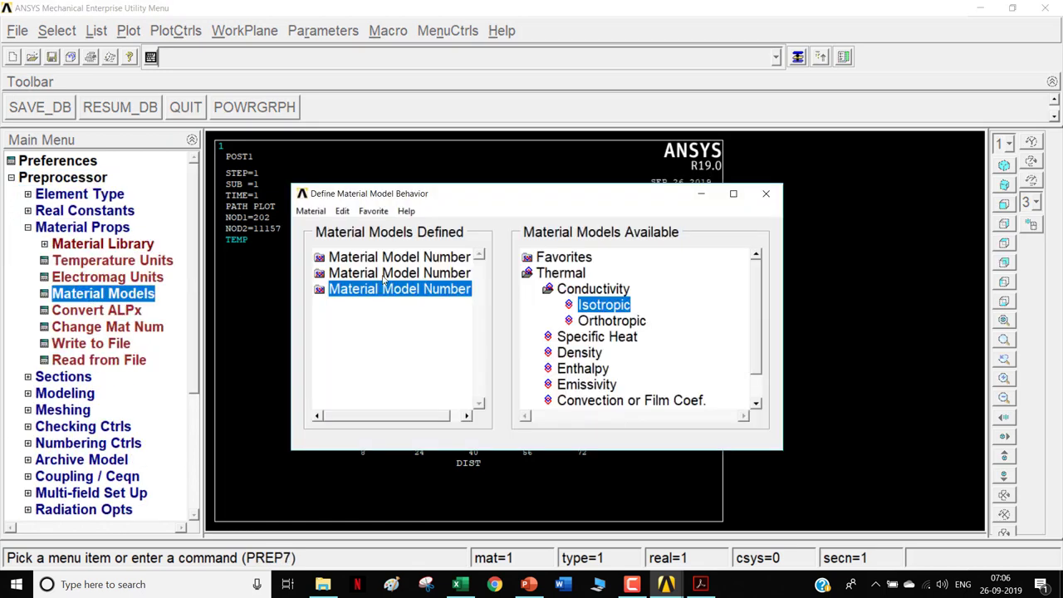
{"action": "double_click", "coordinate": [430, 295]}
{"action": "double_click", "coordinate": [430, 305]}
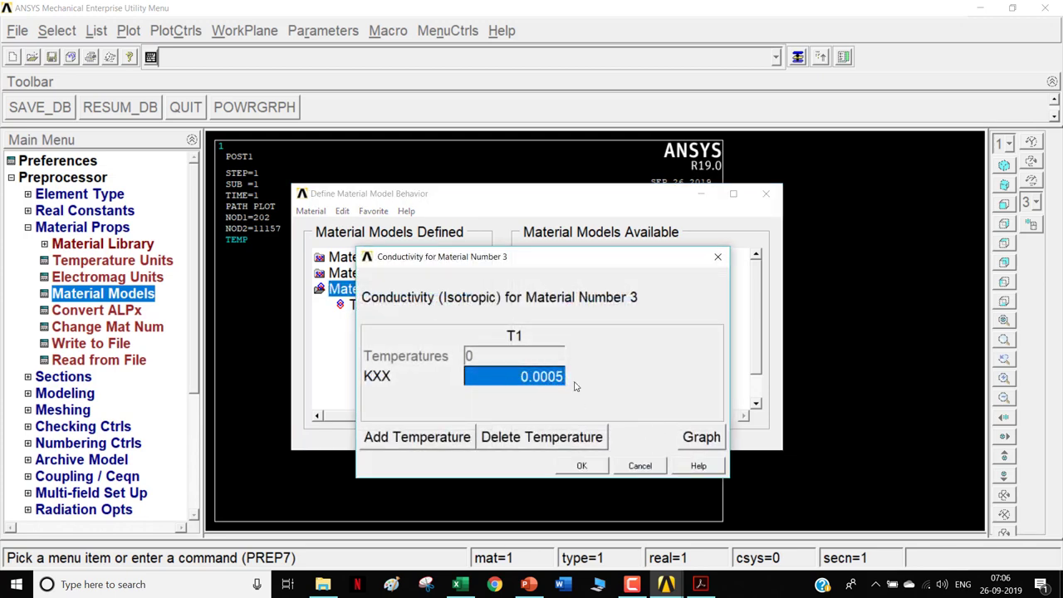
{"action": "left_click", "coordinate": [658, 470]}
Step: Add a fourth material model, open its isotropic thermal conductivity definition, and switch to Excel to view the T and k table
{"action": "left_click", "coordinate": [311, 211]}
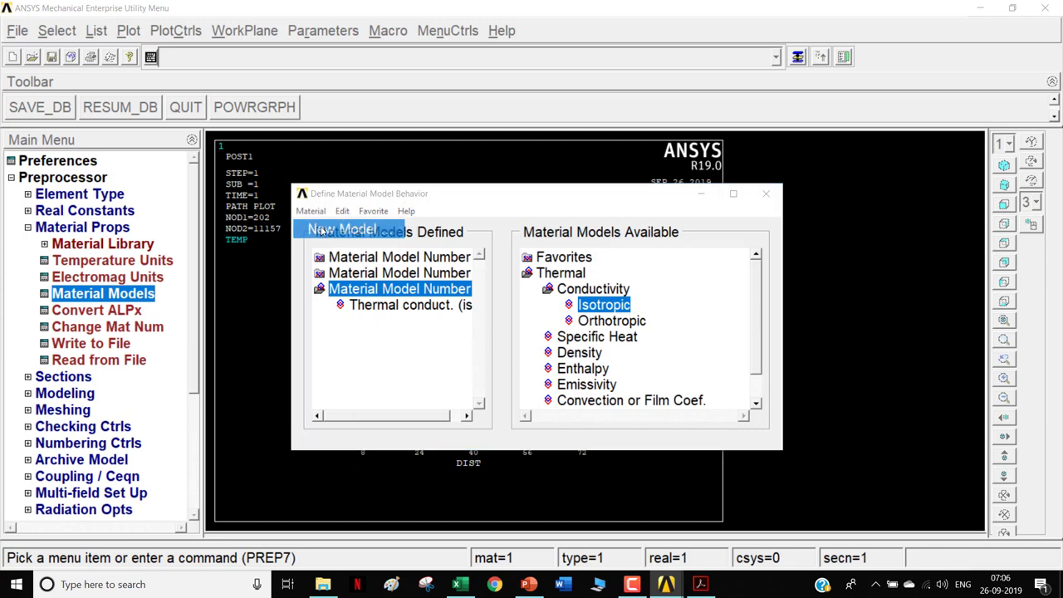
{"action": "left_click", "coordinate": [326, 227]}
{"action": "left_click", "coordinate": [498, 386]}
{"action": "double_click", "coordinate": [617, 307]}
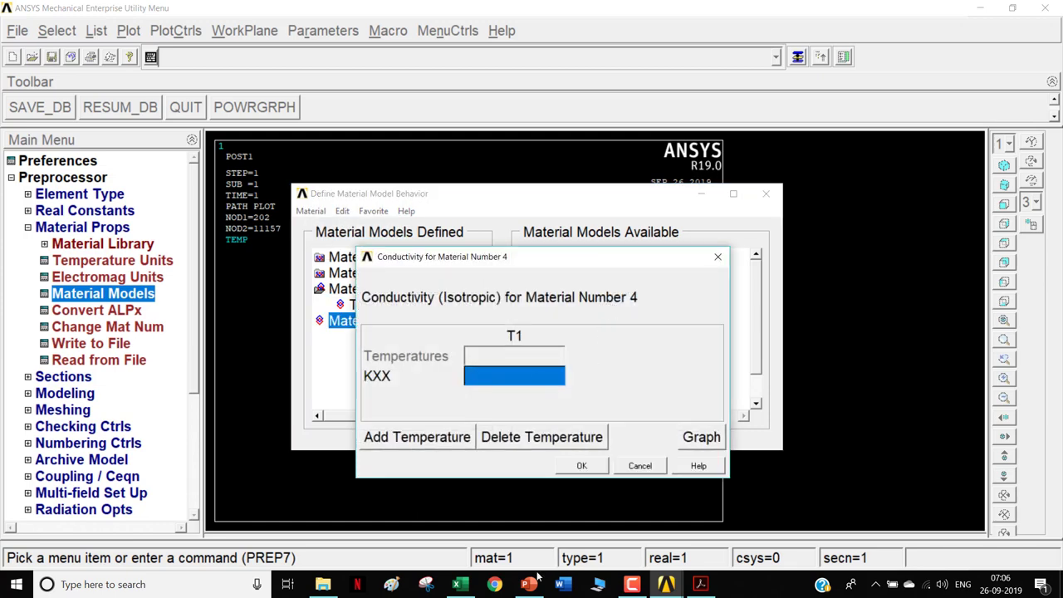
{"action": "left_click", "coordinate": [529, 584]}
{"action": "left_click", "coordinate": [456, 584]}
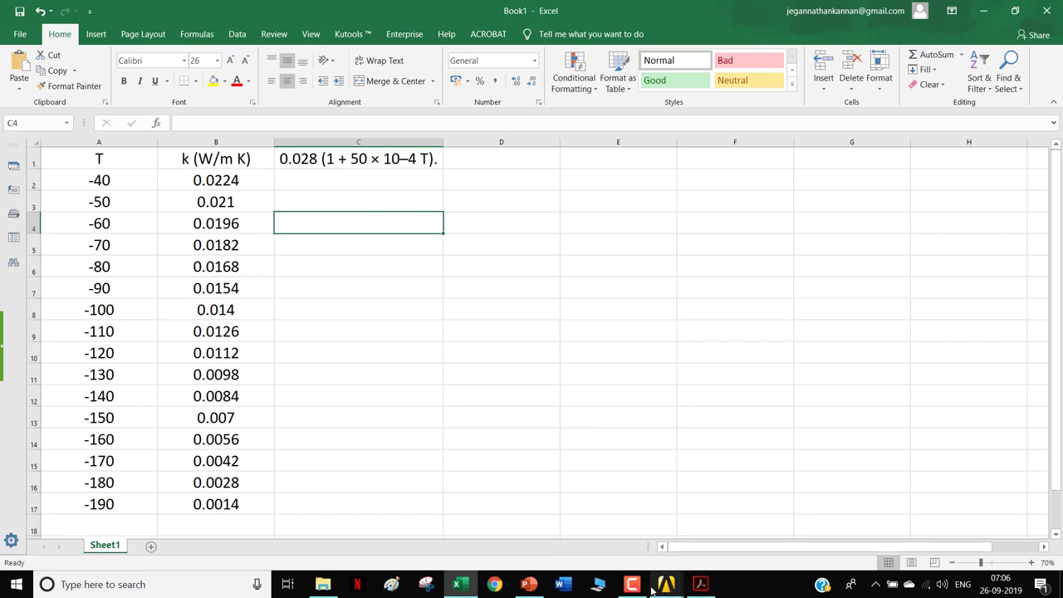
Step: Switch to ANSYS and define material 4's first conductivity point as KXX 0.0224 at -40, adding a second temperature column
{"action": "mouse_move", "coordinate": [678, 589]}
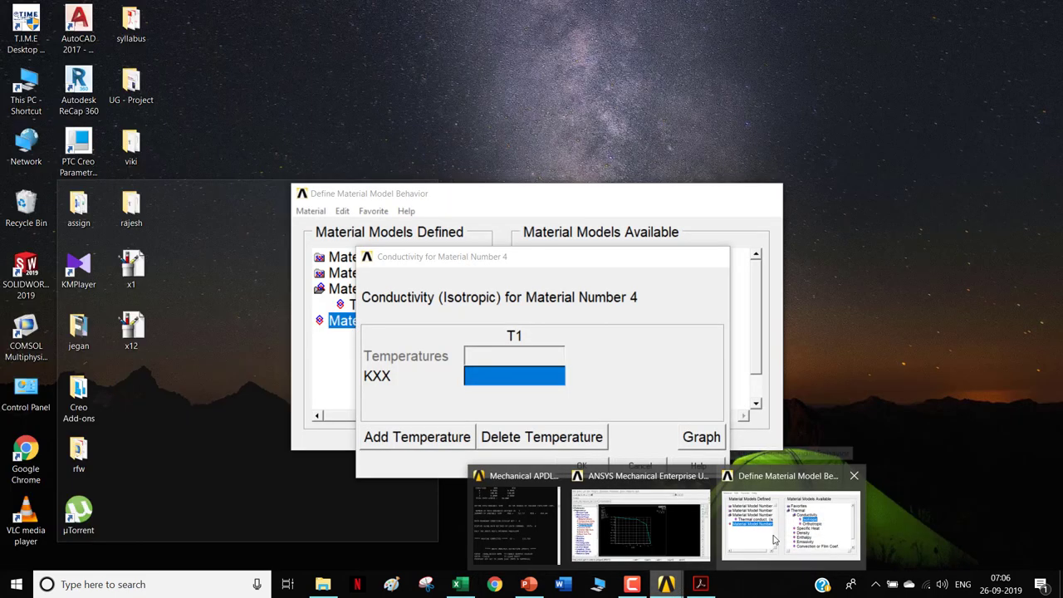
{"action": "left_click", "coordinate": [715, 505]}
{"action": "type", "text": "0.0224"}
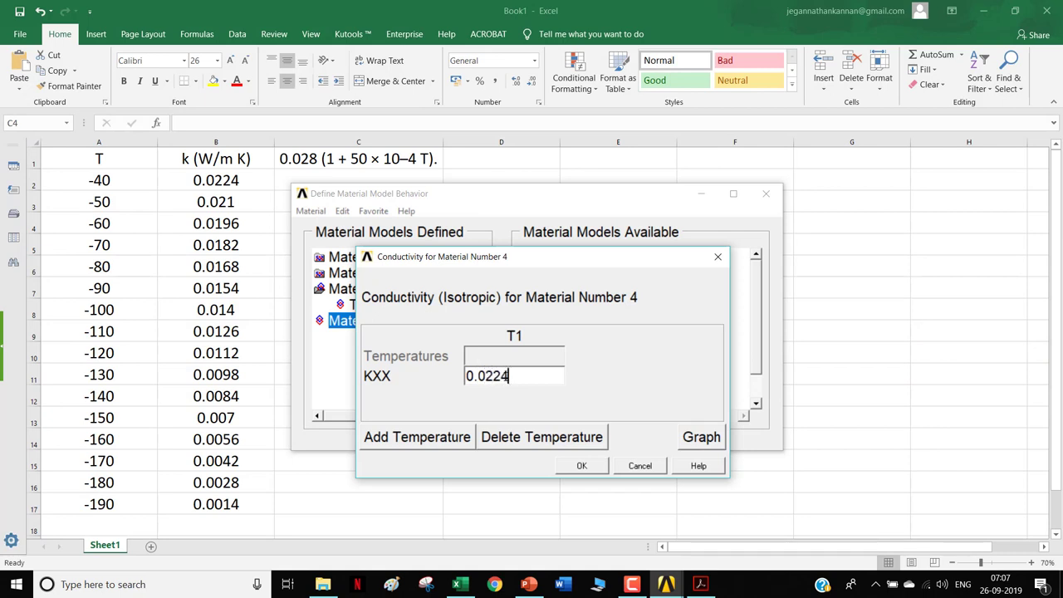
{"action": "left_click", "coordinate": [503, 359]}
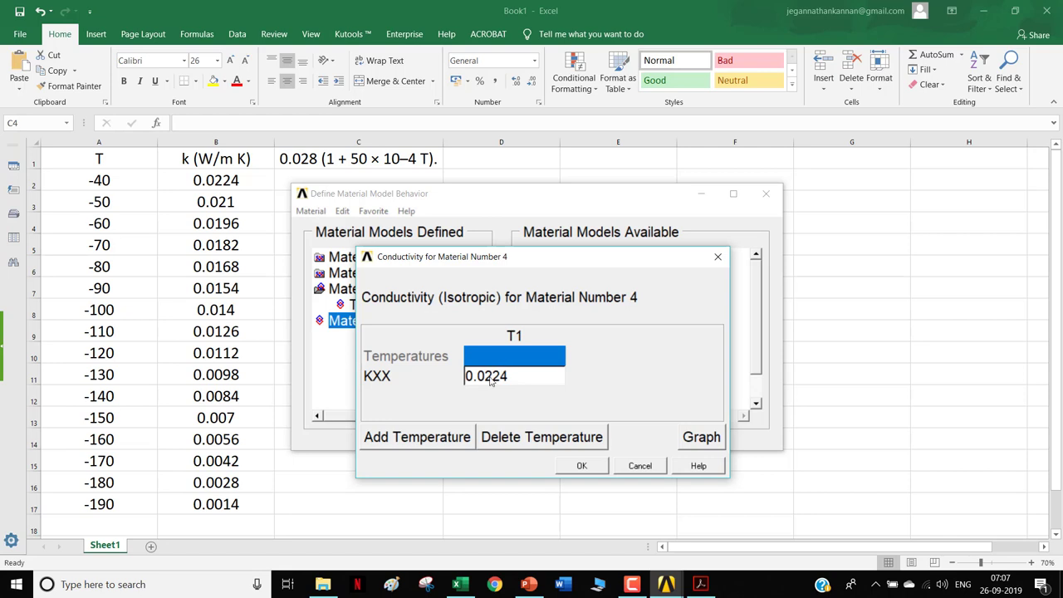
{"action": "left_click", "coordinate": [375, 442]}
{"action": "left_click", "coordinate": [513, 366]}
{"action": "type", "text": "-40"}
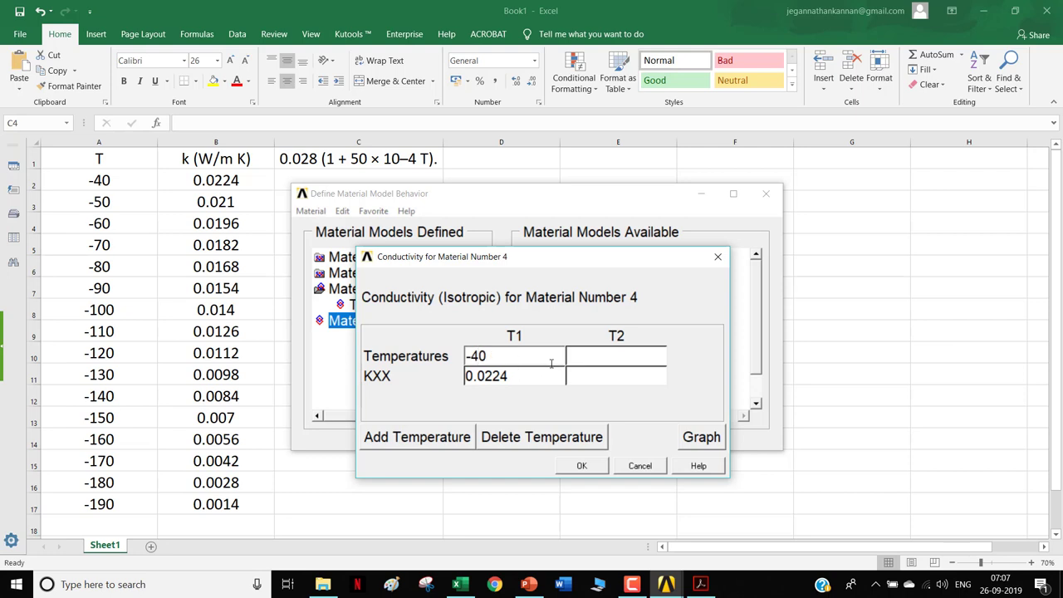
Step: Fill in the T2 column of material 4's conductivity table with temperature -50 and KXX 0.021
{"action": "left_click", "coordinate": [628, 360]}
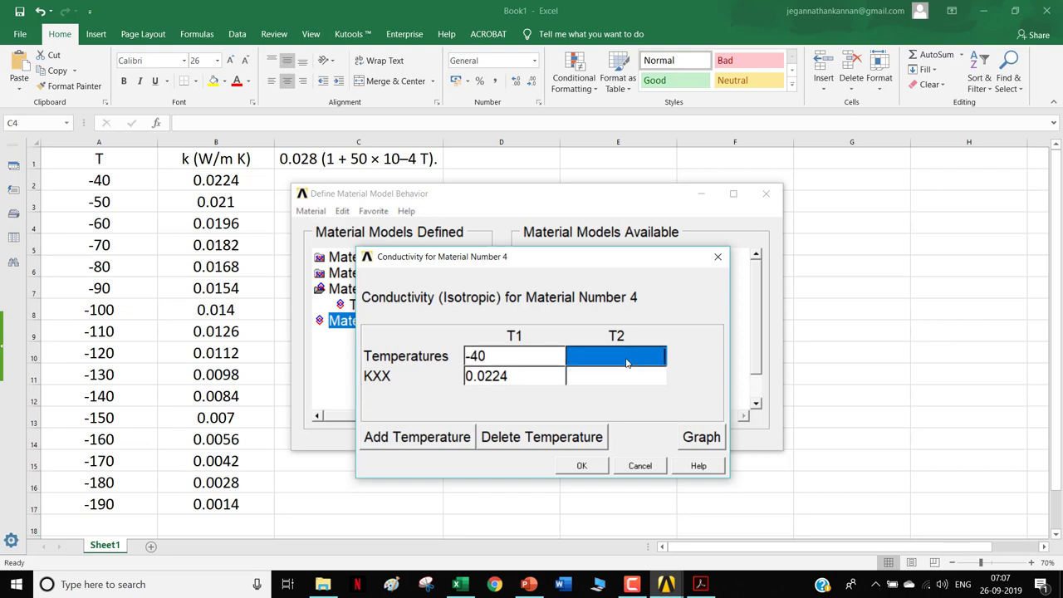
{"action": "type", "text": "-"}
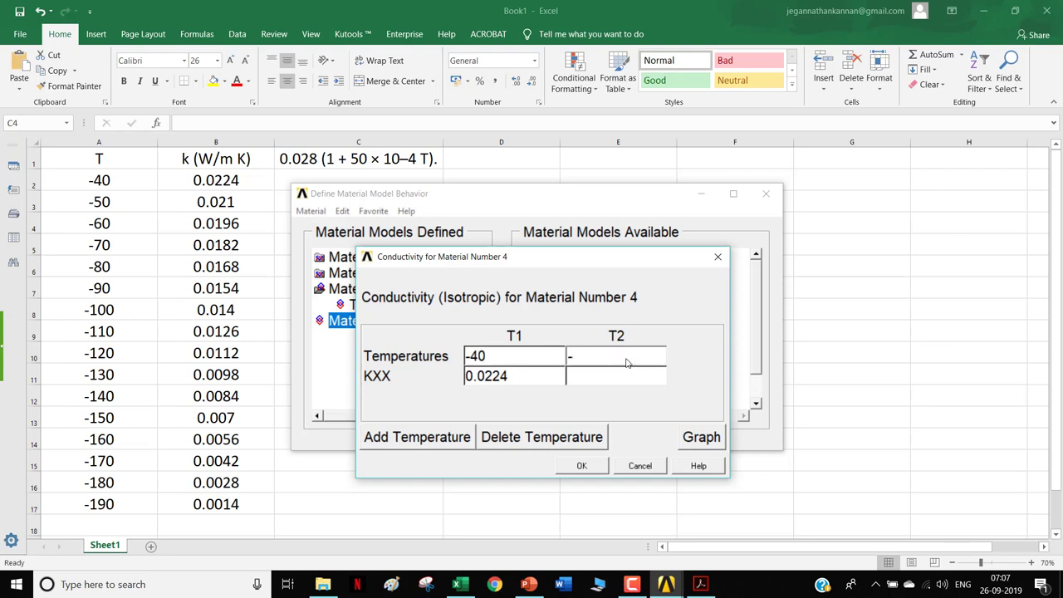
{"action": "type", "text": "450"}
{"action": "key", "text": "Tab"}
{"action": "key", "text": "Tab"}
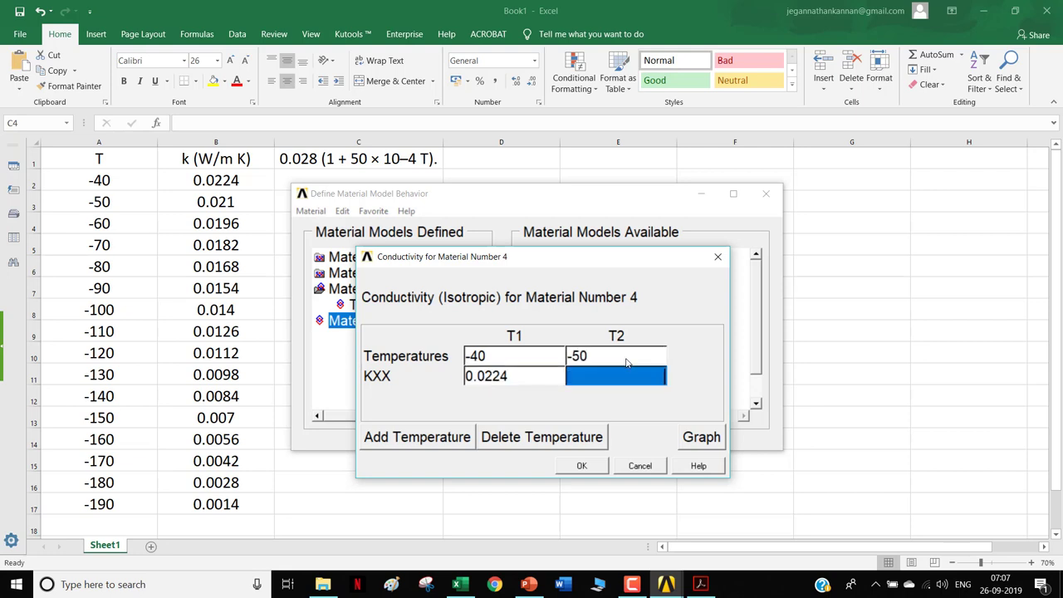
{"action": "type", "text": "0.0221"}
{"action": "key", "text": "BackSpace"}
{"action": "key", "text": "BackSpace"}
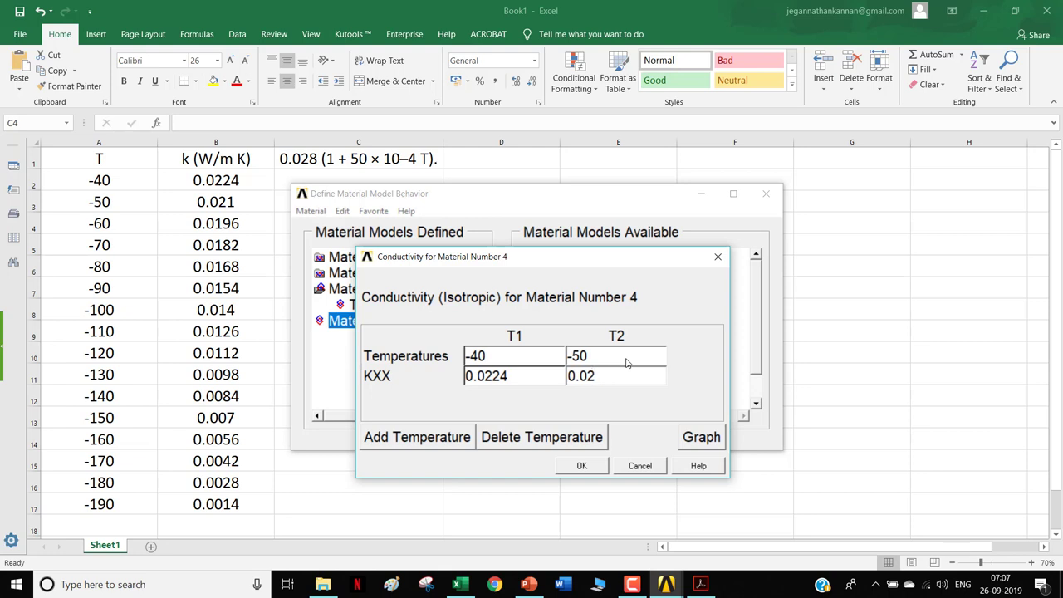
{"action": "type", "text": "1"}
Step: Add a third temperature column to material 4's conductivity with temperature -60 and KXX 0.0196
{"action": "left_click", "coordinate": [444, 439]}
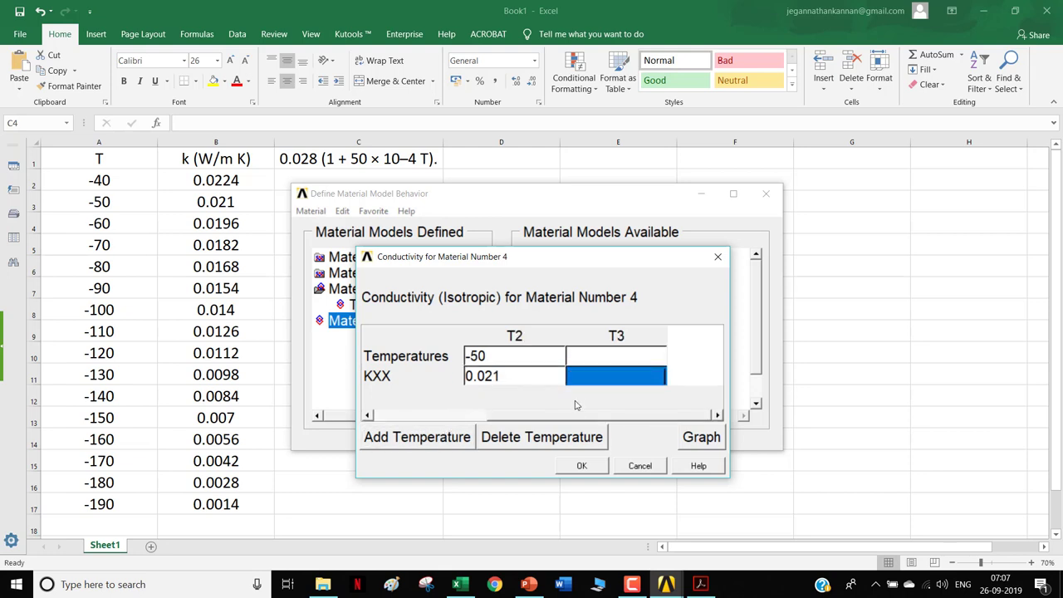
{"action": "left_click", "coordinate": [591, 357]}
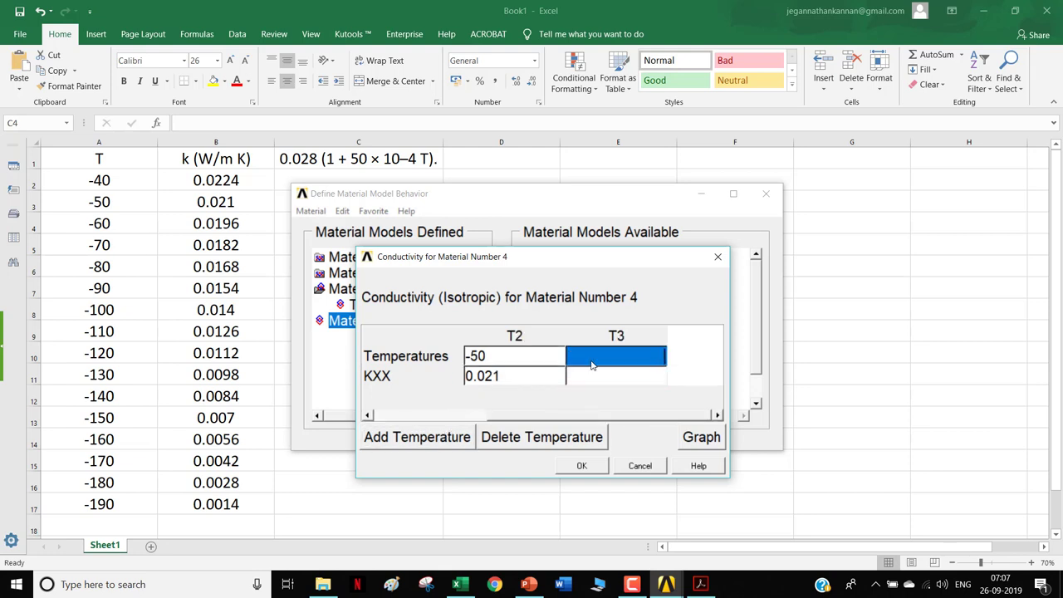
{"action": "type", "text": "-60"}
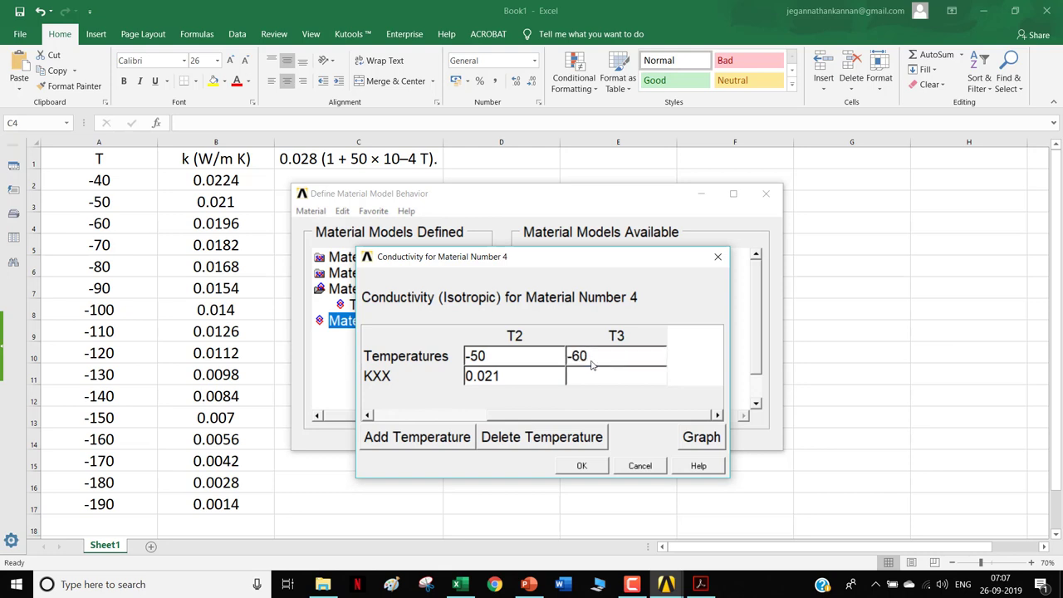
{"action": "left_click", "coordinate": [613, 379]}
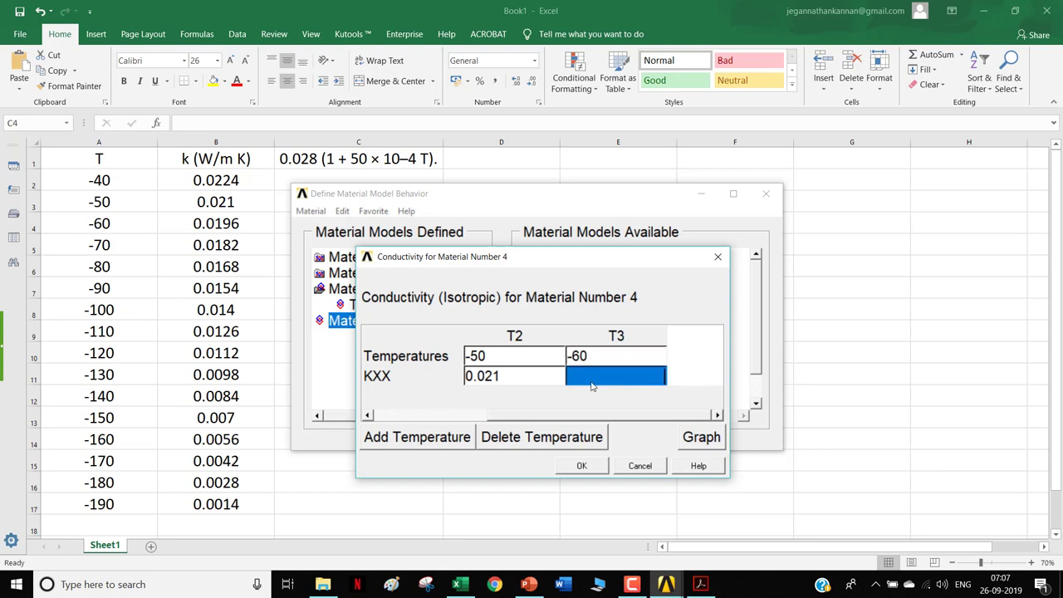
{"action": "type", "text": "0.0196"}
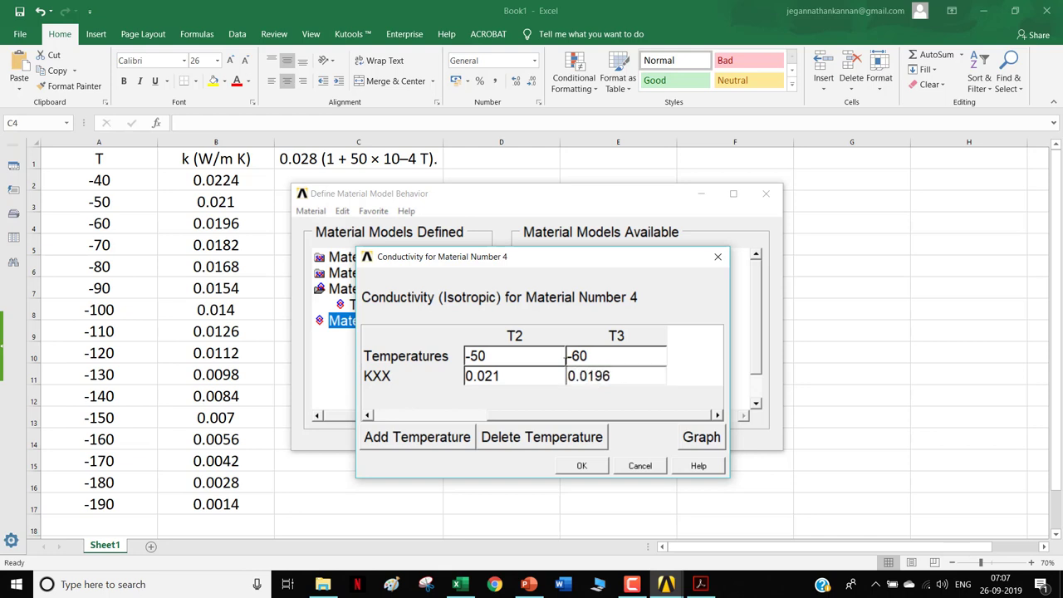
Step: Add a fourth temperature column to material 4's conductivity with temperature -70 and KXX 0.0182
{"action": "left_click", "coordinate": [448, 437]}
{"action": "left_click", "coordinate": [595, 355]}
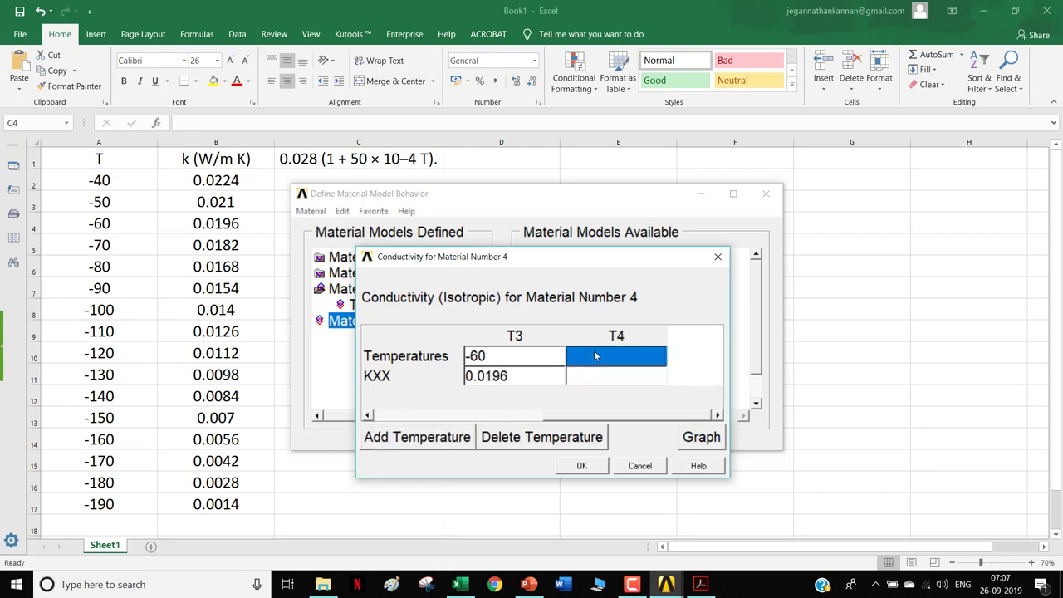
{"action": "type", "text": "-70"}
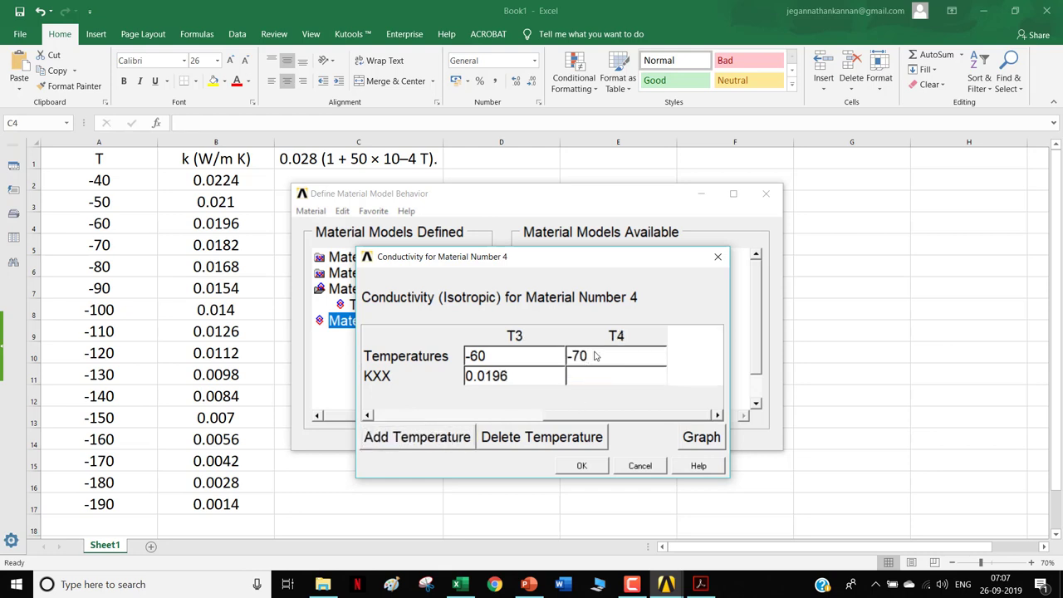
{"action": "key", "text": "Tab"}
{"action": "key", "text": "Tab"}
{"action": "key", "text": "Tab"}
{"action": "key", "text": "Tab"}
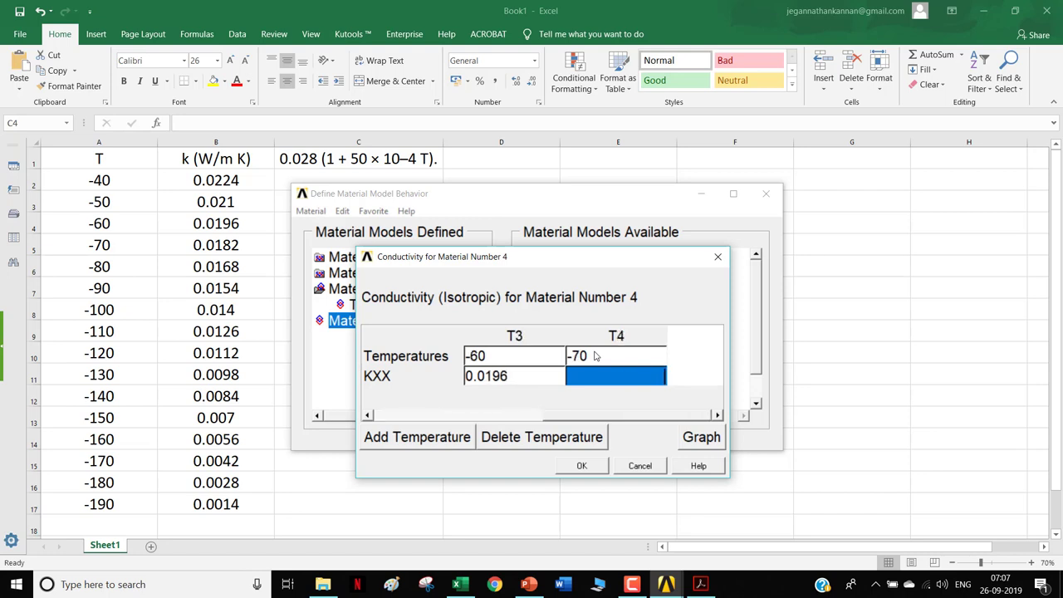
{"action": "type", "text": "0.0182"}
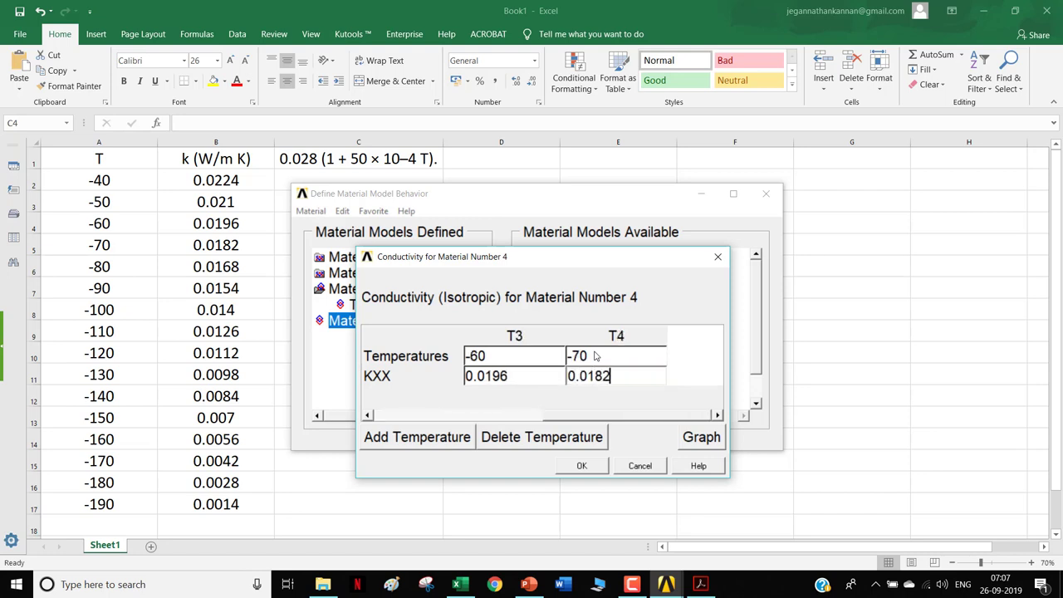
Step: Add a fifth temperature column to material 4's conductivity with temperature -80 and KXX 0.0168
{"action": "left_click", "coordinate": [454, 443]}
{"action": "left_click", "coordinate": [601, 362]}
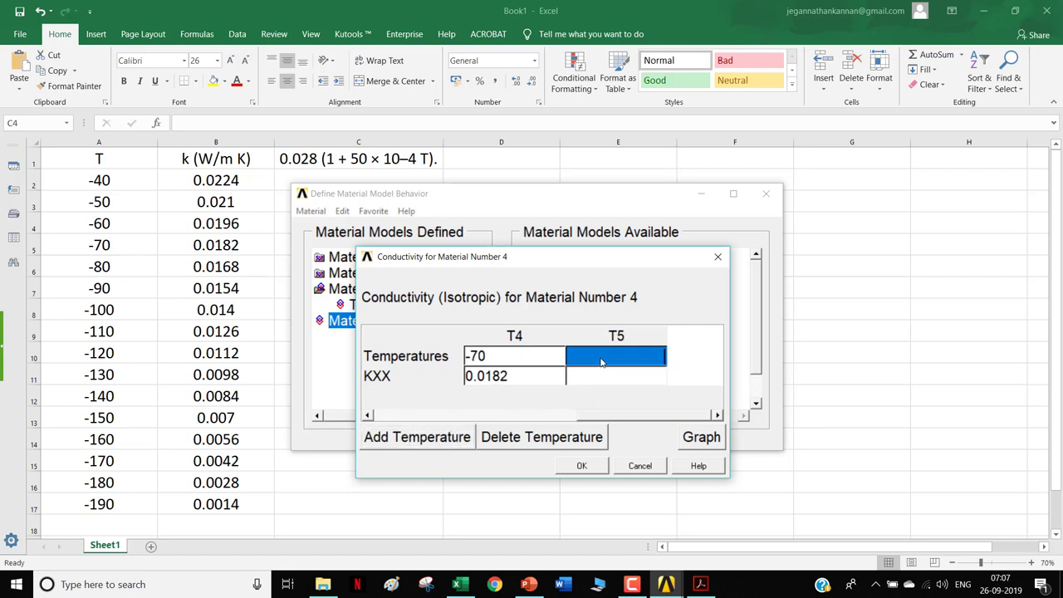
{"action": "type", "text": "-80"}
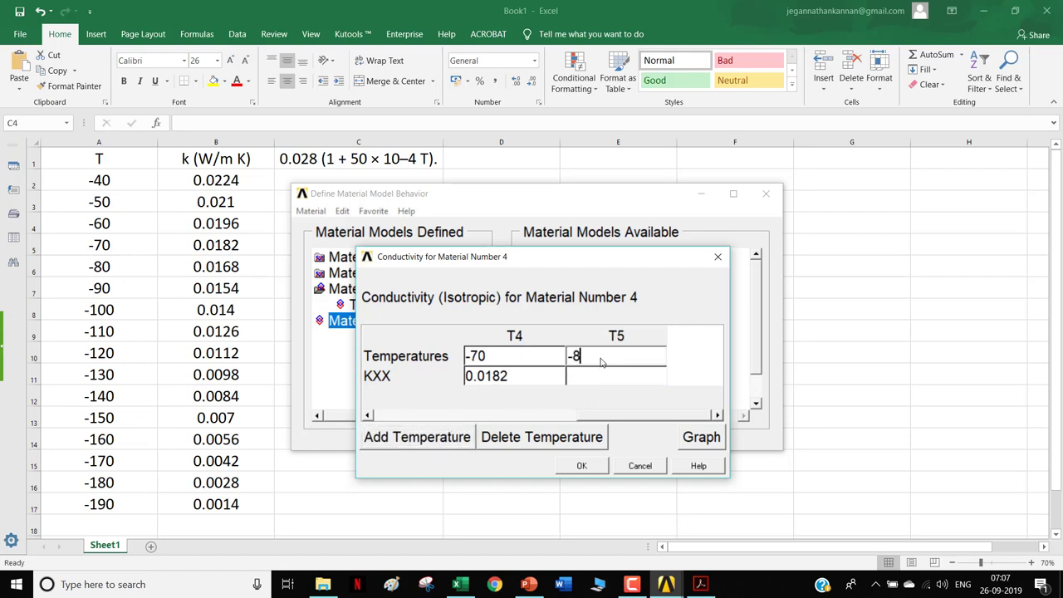
{"action": "key", "text": "Return"}
{"action": "key", "text": "Tab"}
{"action": "key", "text": "Tab"}
{"action": "key", "text": "Tab"}
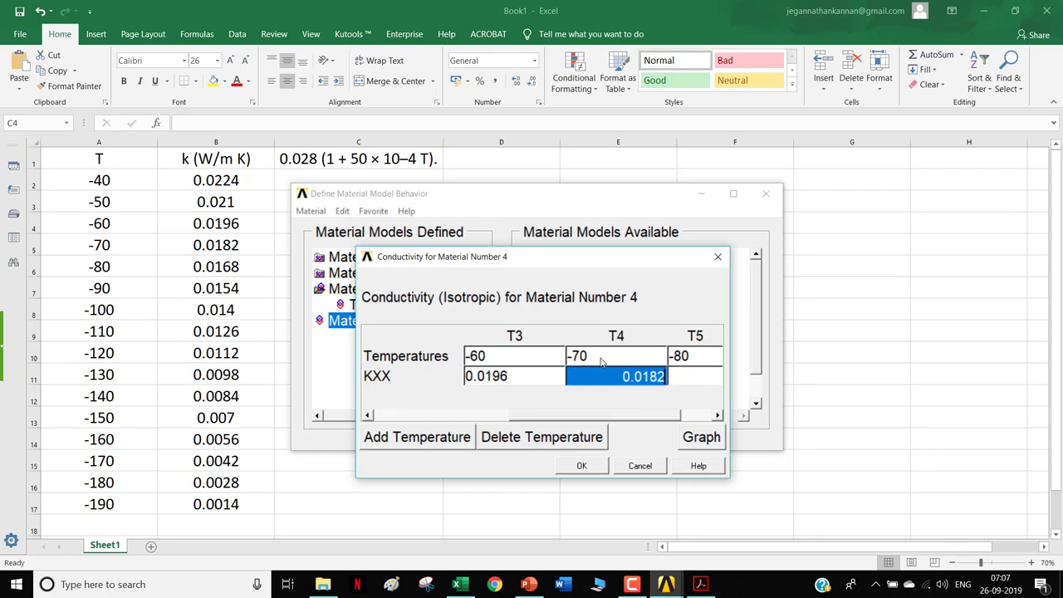
{"action": "type", "text": "0"}
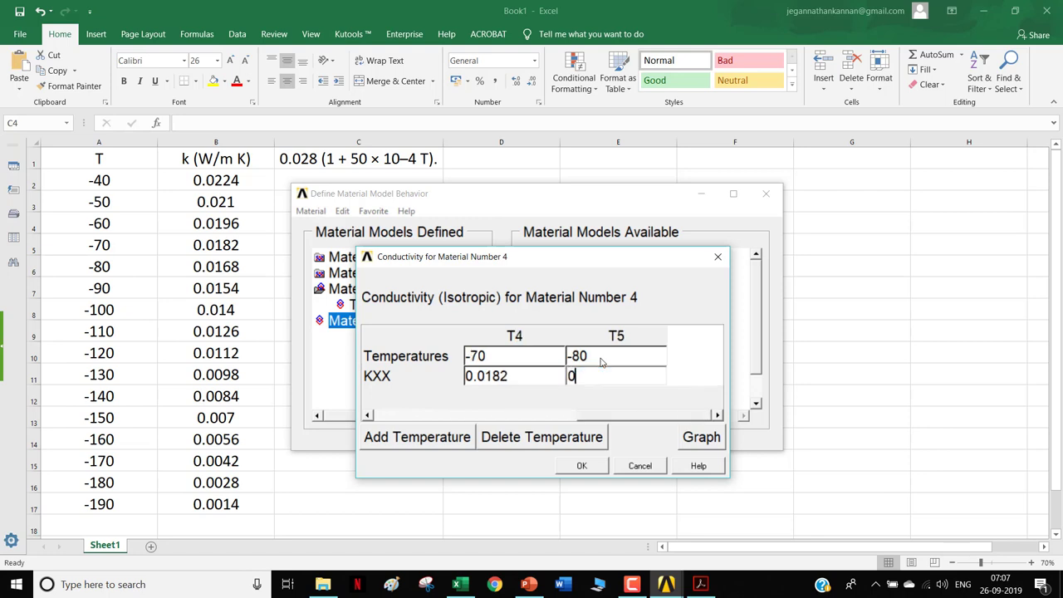
{"action": "type", "text": ".0168"}
Step: Graph material 4's KXX against temperature, uncover the plot in the ANSYS graphics window, and accept the conductivity definition
{"action": "left_click", "coordinate": [693, 440]}
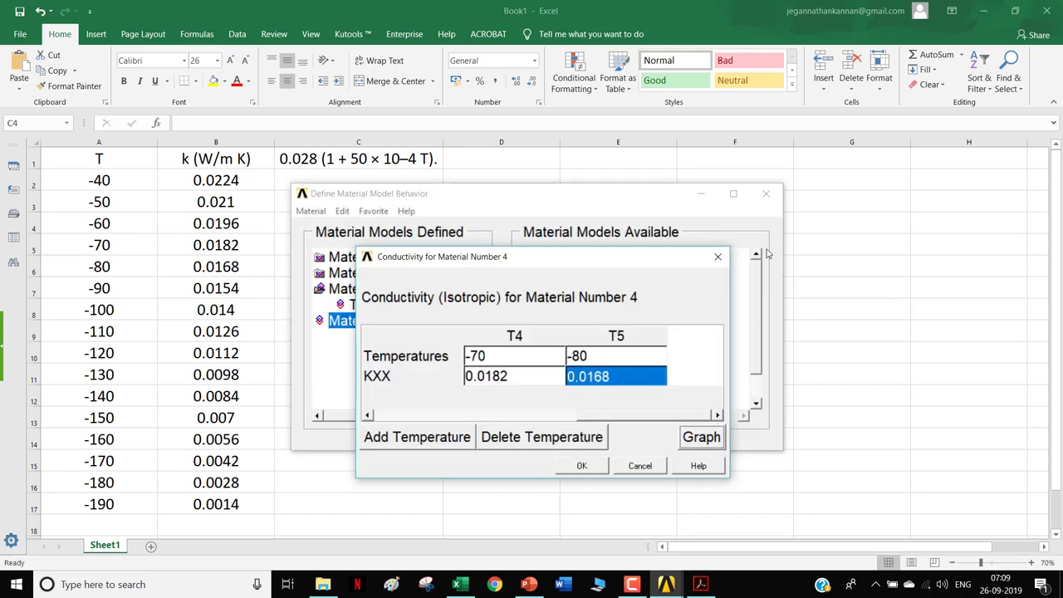
{"action": "left_click", "coordinate": [987, 10]}
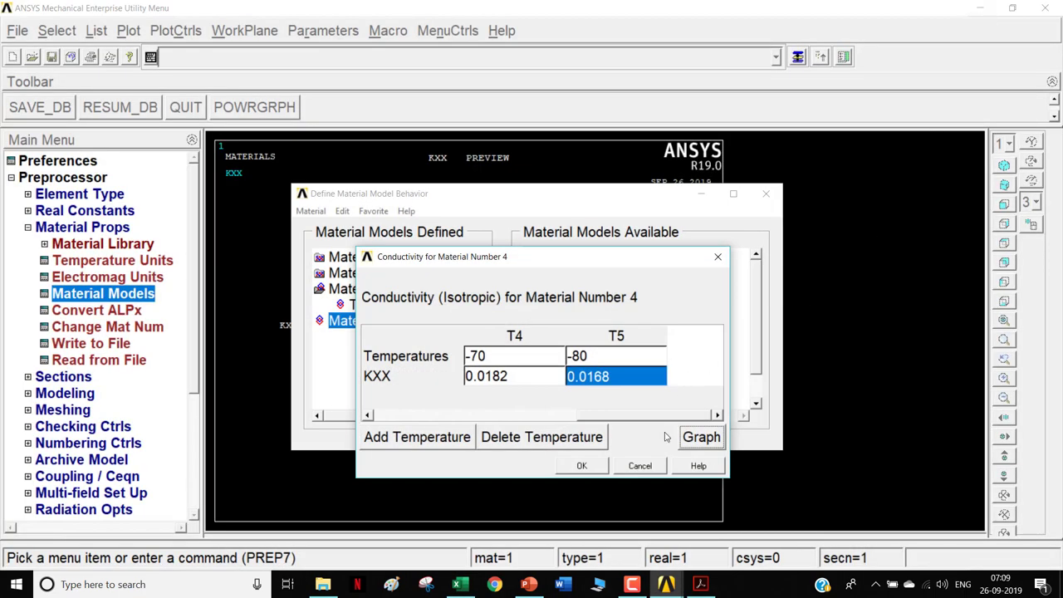
{"action": "left_click", "coordinate": [710, 445]}
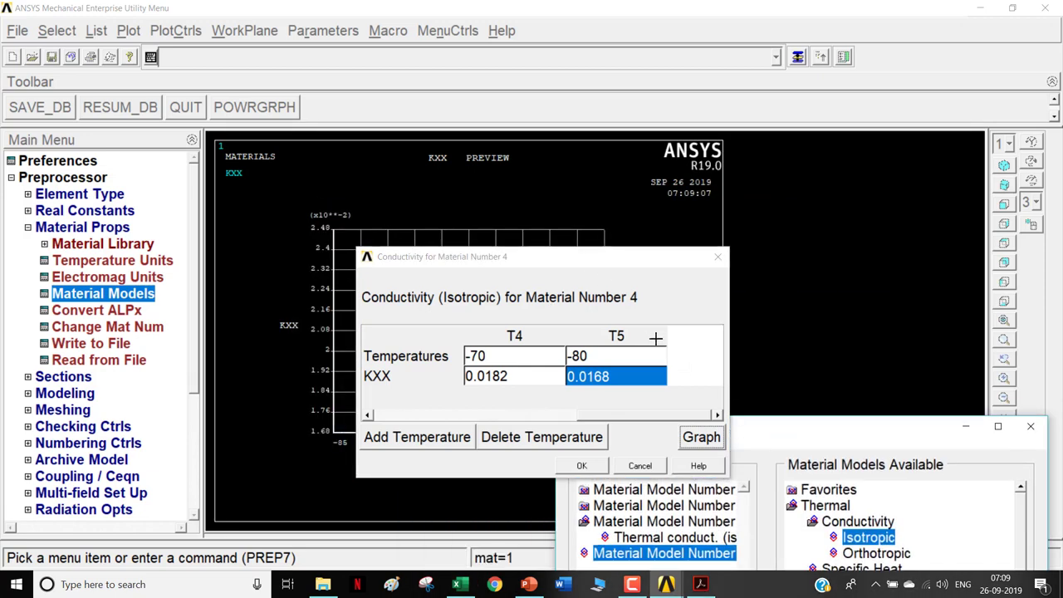
{"action": "left_click_drag", "start_coordinate": [601, 262], "coordinate": [864, 244]}
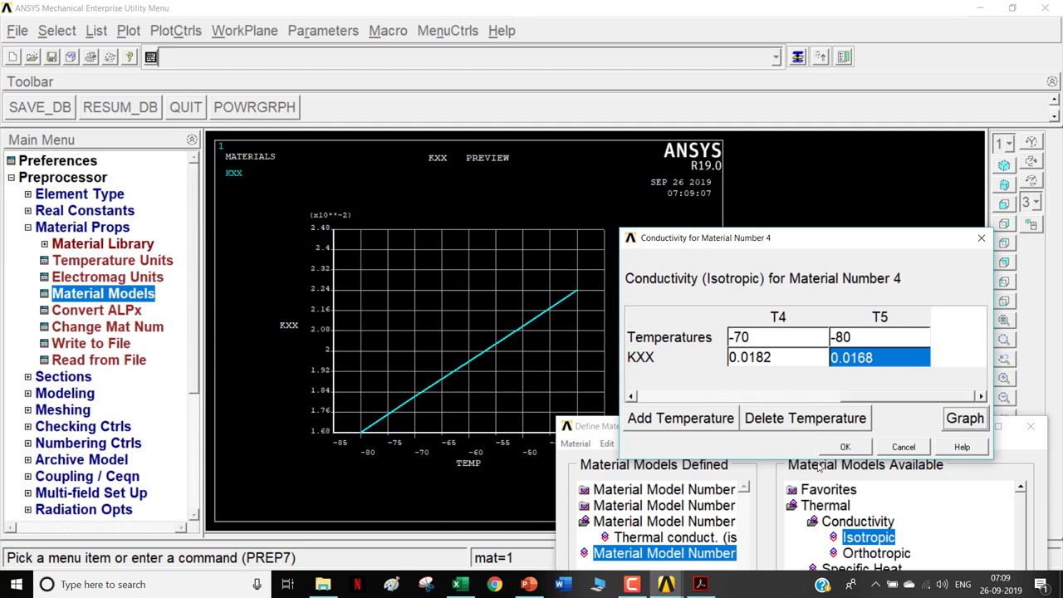
{"action": "left_click", "coordinate": [845, 447]}
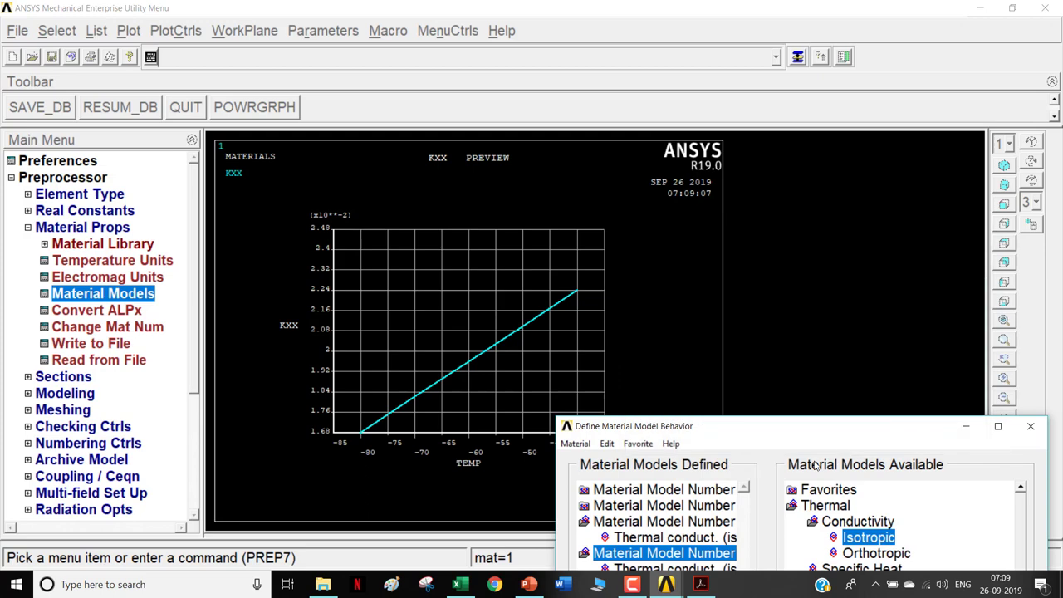
Step: Review the T and k table in Excel and switch to Acrobat to check problem 7's conductivity formula and units
{"action": "left_click", "coordinate": [459, 583]}
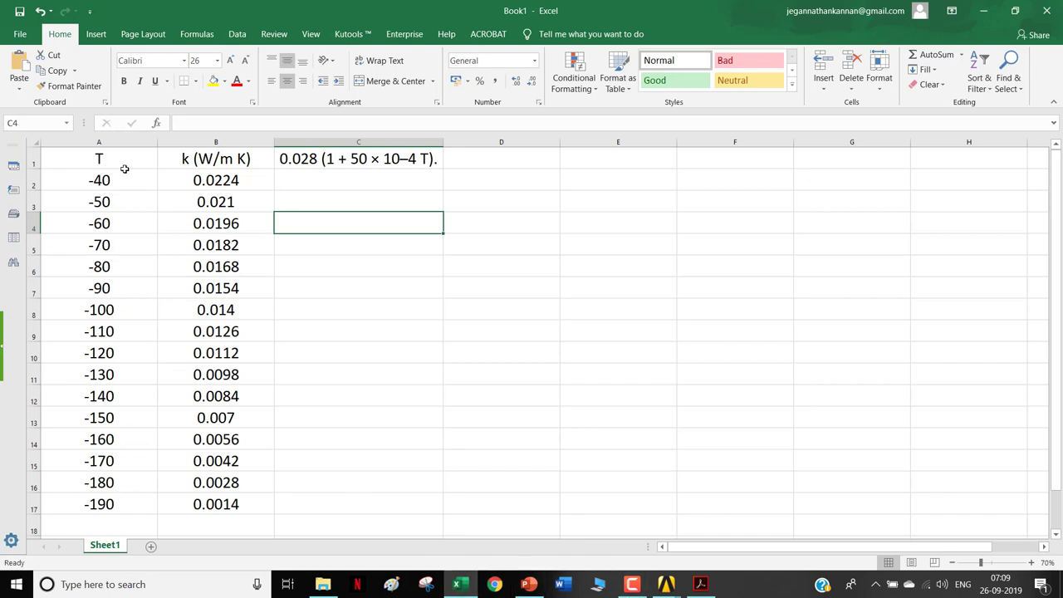
{"action": "left_click", "coordinate": [701, 585]}
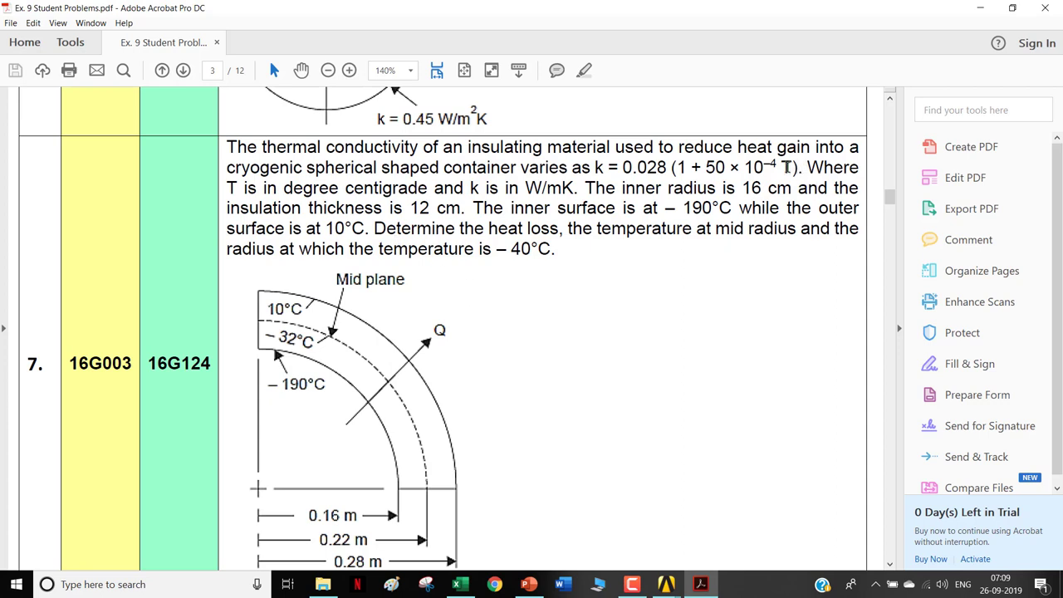
{"action": "left_click_drag", "start_coordinate": [240, 189], "coordinate": [391, 189]}
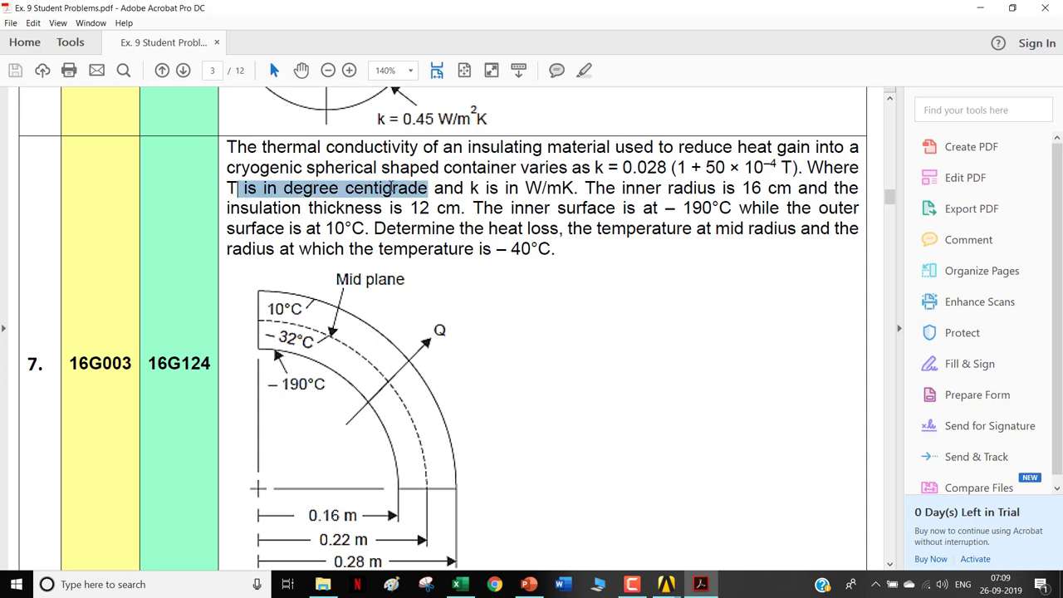
{"action": "left_click", "coordinate": [604, 264]}
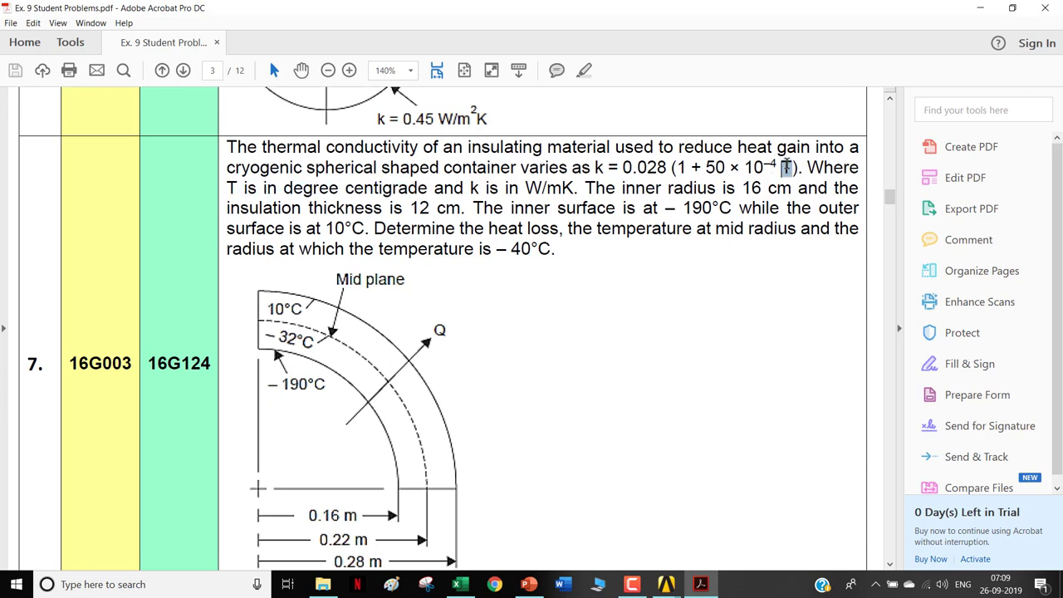
{"action": "left_click_drag", "start_coordinate": [609, 167], "coordinate": [593, 168]}
{"action": "left_click_drag", "start_coordinate": [523, 188], "coordinate": [570, 184]}
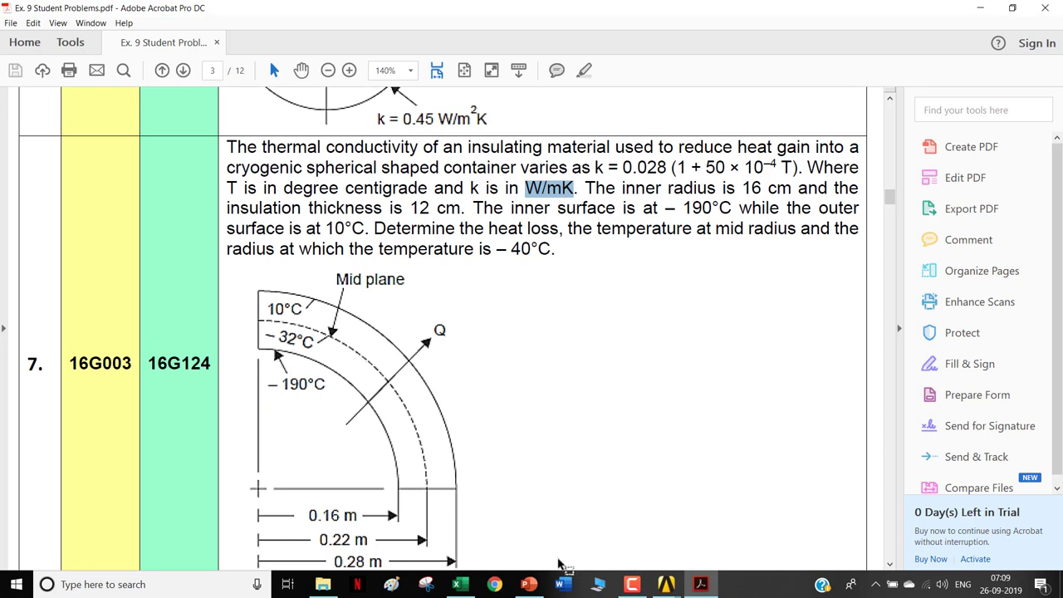
Step: Switch back to the ANSYS material models window and reopen the isotropic conductivity of material model 4 for inspection
{"action": "left_click", "coordinate": [666, 584]}
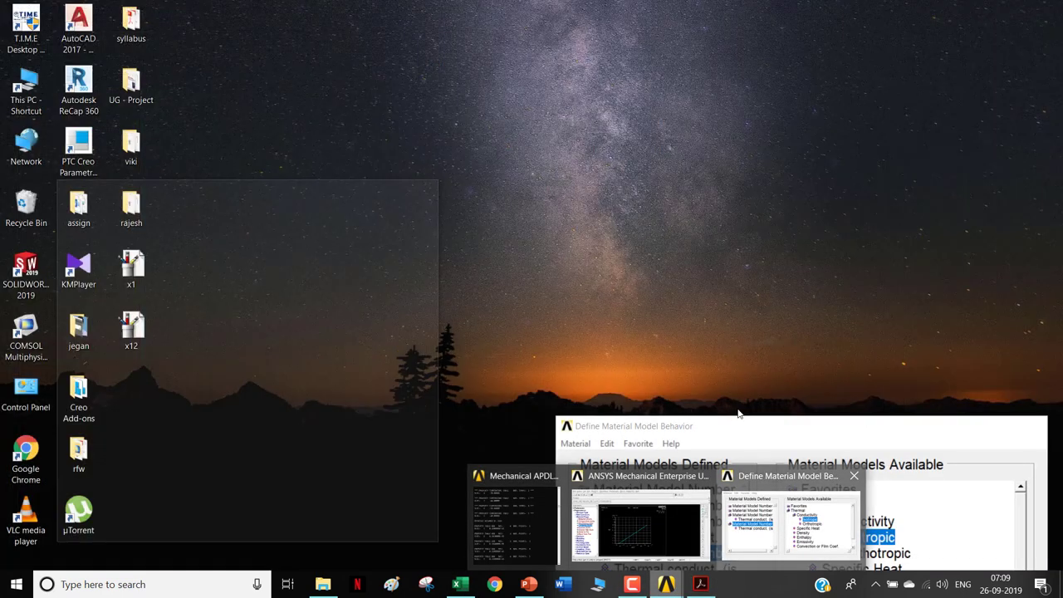
{"action": "left_click", "coordinate": [790, 524]}
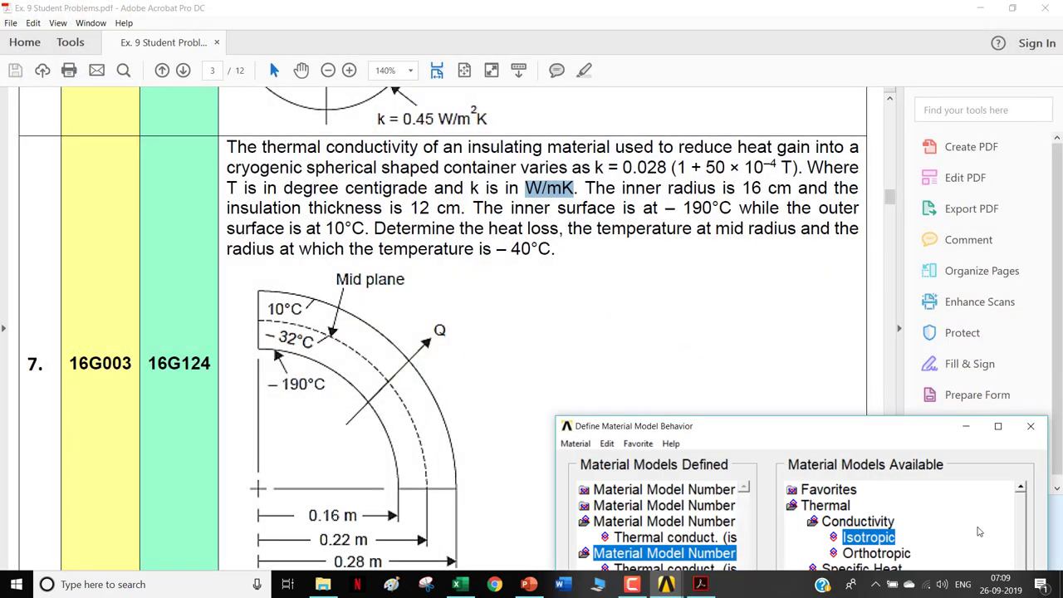
{"action": "left_click_drag", "start_coordinate": [856, 427], "coordinate": [797, 310]}
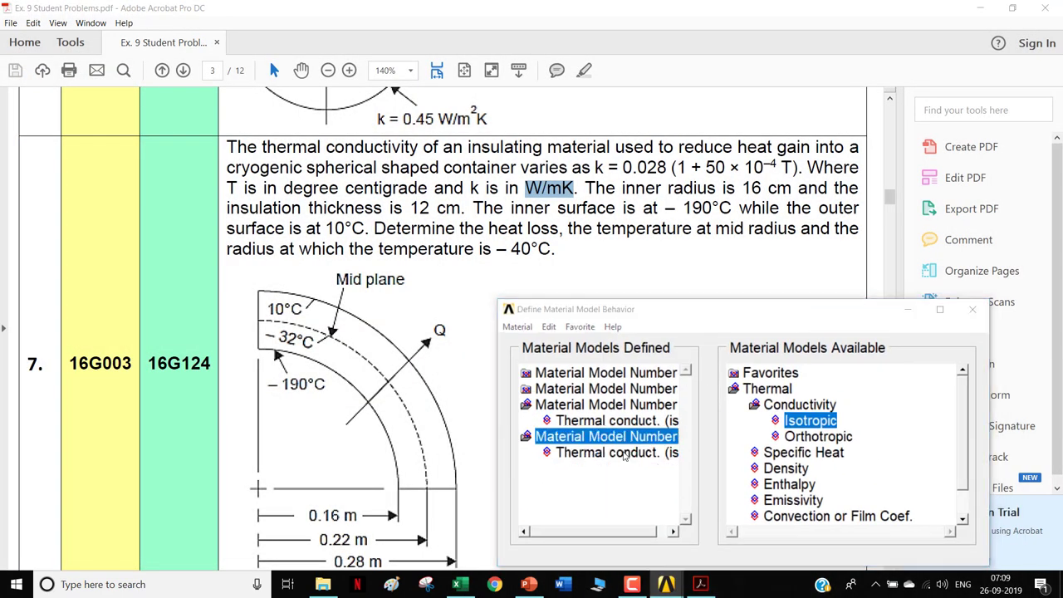
{"action": "double_click", "coordinate": [625, 453]}
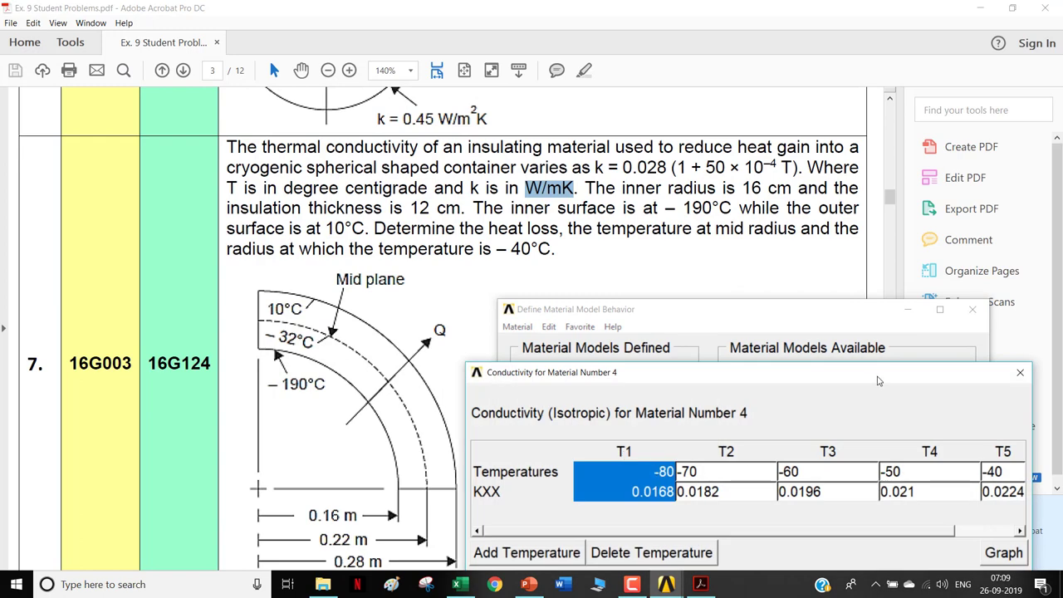
Step: Switch to Acrobat and review problem 7's statement and dimensioned diagram, continuing on to problem 8's composite wall statement
{"action": "left_click", "coordinate": [553, 191]}
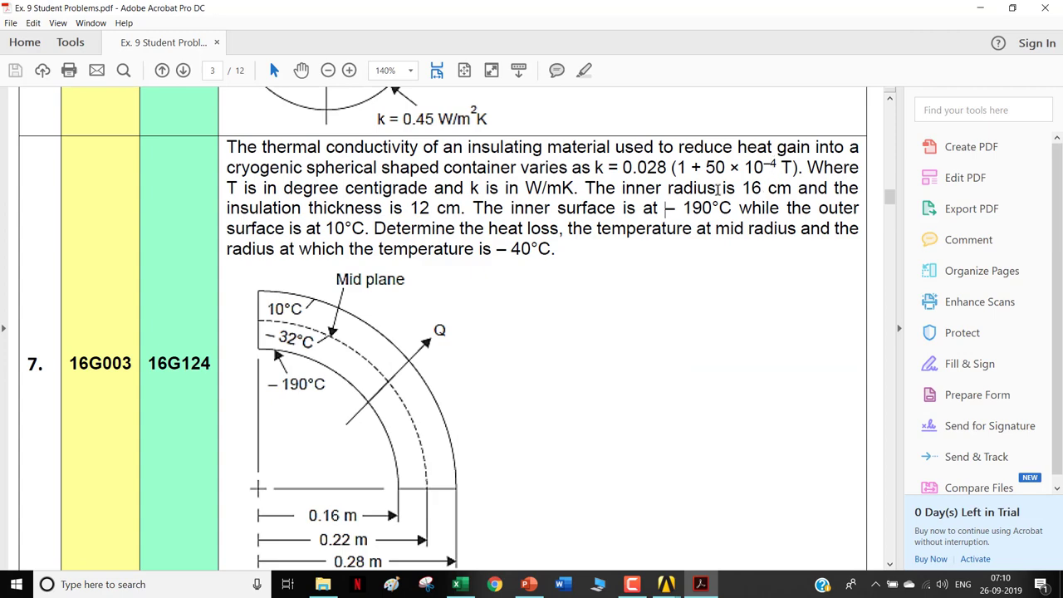
{"action": "scroll", "coordinate": [643, 353], "scroll_direction": "down", "scroll_amount": 2}
{"action": "scroll", "coordinate": [643, 353], "scroll_direction": "down", "scroll_amount": 3}
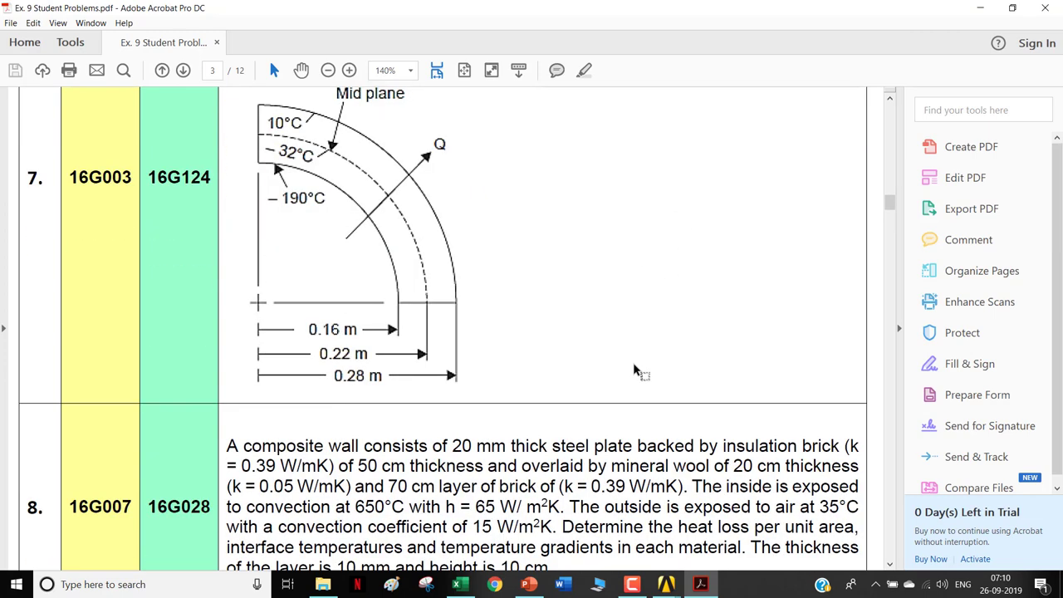
{"action": "scroll", "coordinate": [636, 384], "scroll_direction": "down", "scroll_amount": 2}
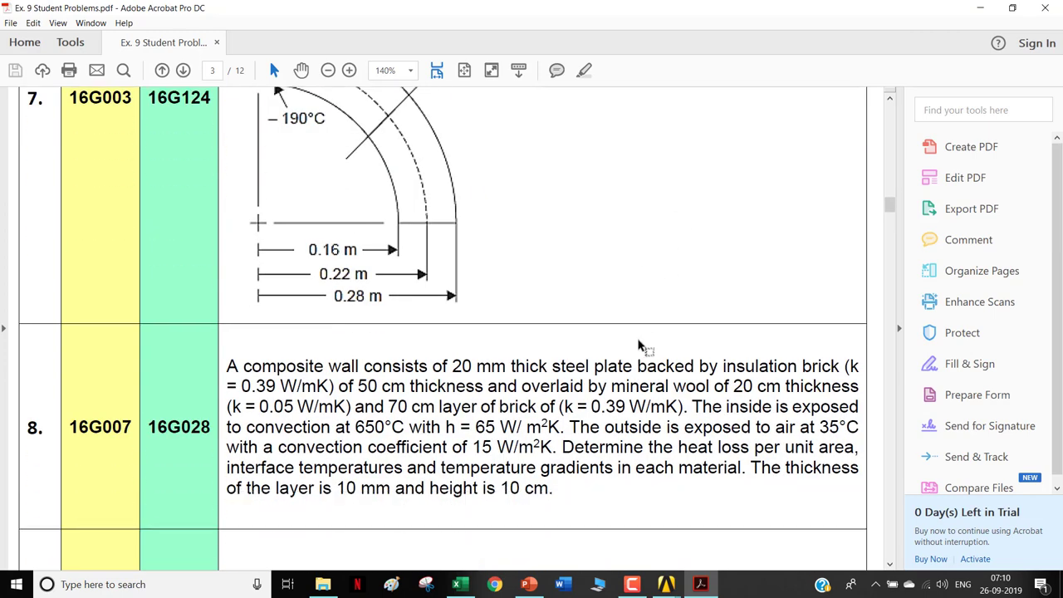
Step: Minimize Acrobat and Excel to return to ANSYS, and close material 4's conductivity dialog and the material model definition window
{"action": "left_click", "coordinate": [976, 7]}
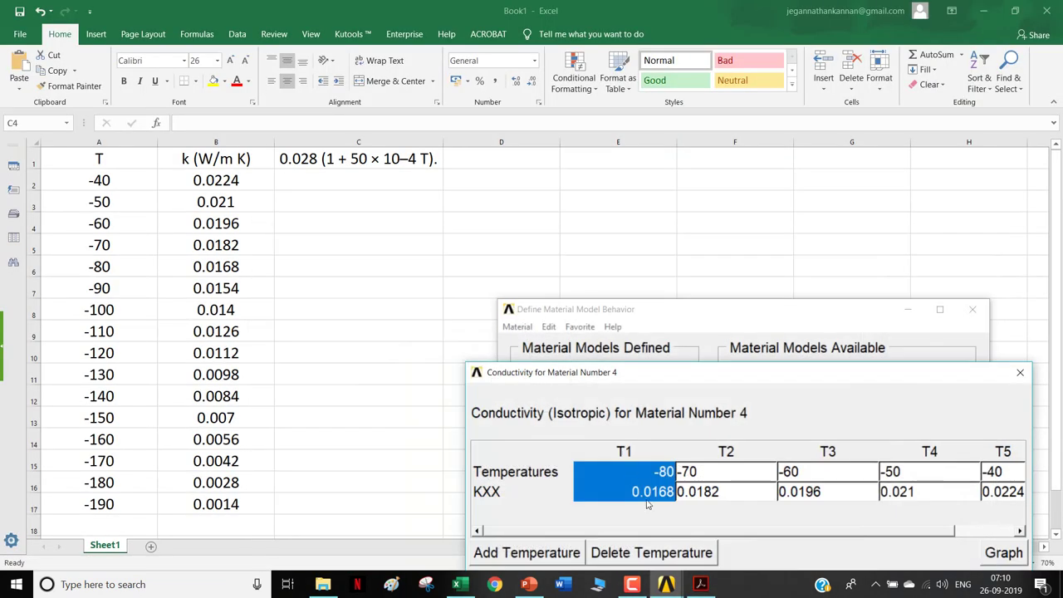
{"action": "left_click", "coordinate": [985, 8]}
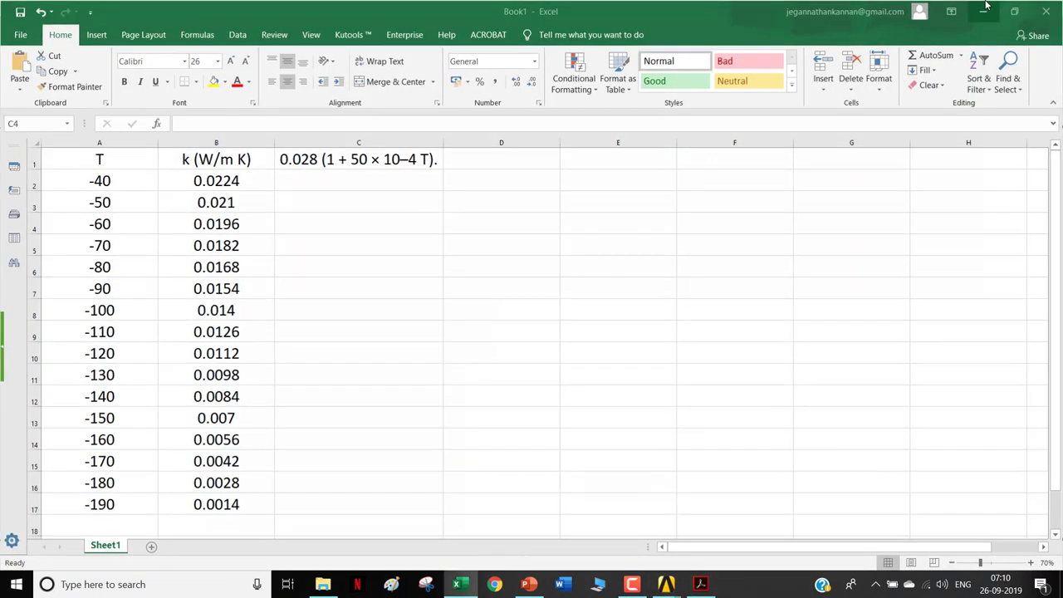
{"action": "left_click", "coordinate": [1018, 374]}
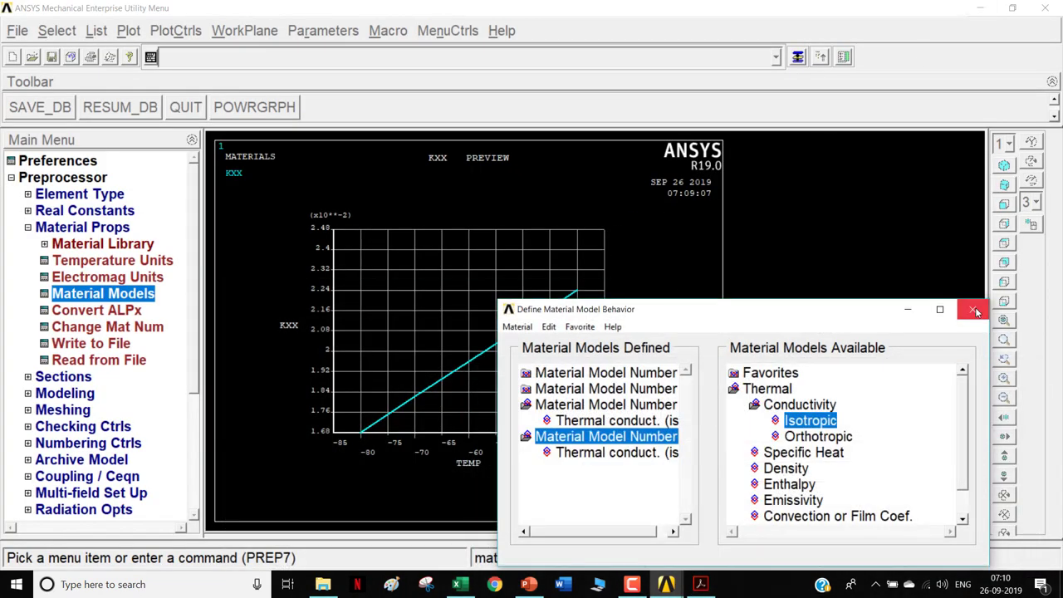
{"action": "left_click", "coordinate": [973, 309]}
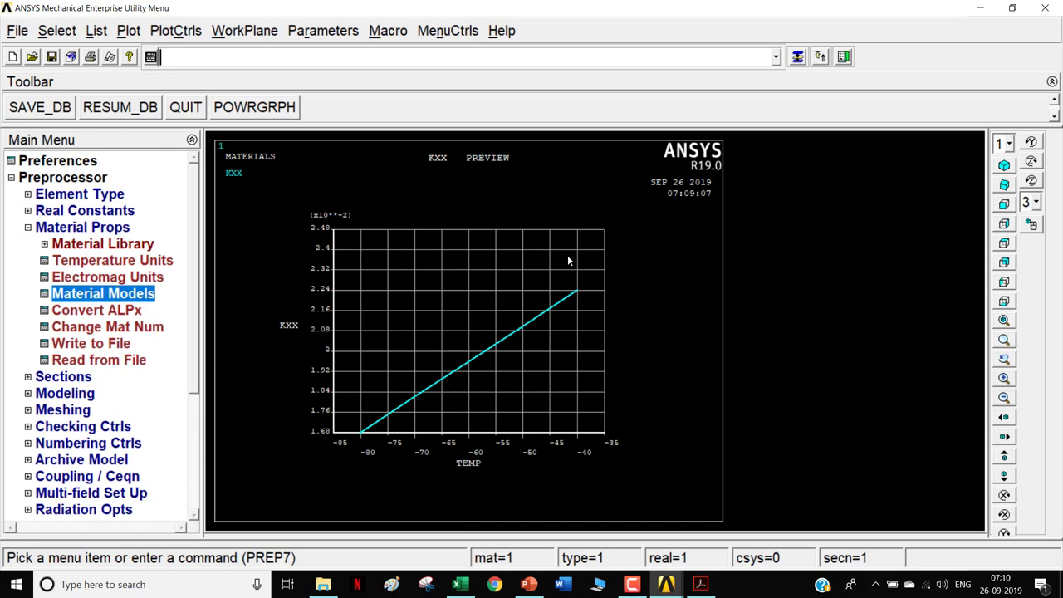
{"action": "left_click", "coordinate": [632, 584]}
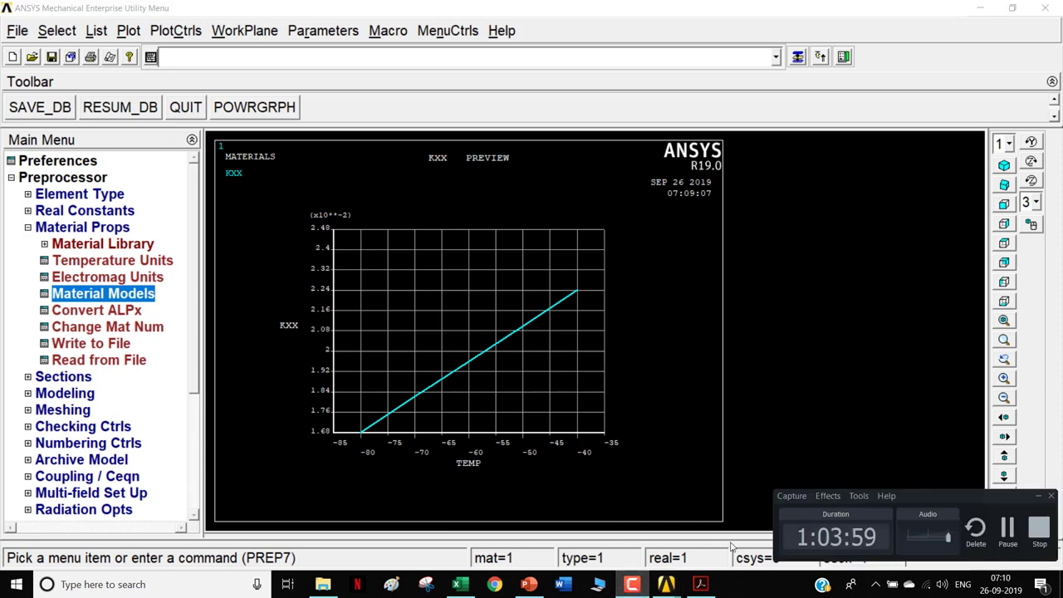